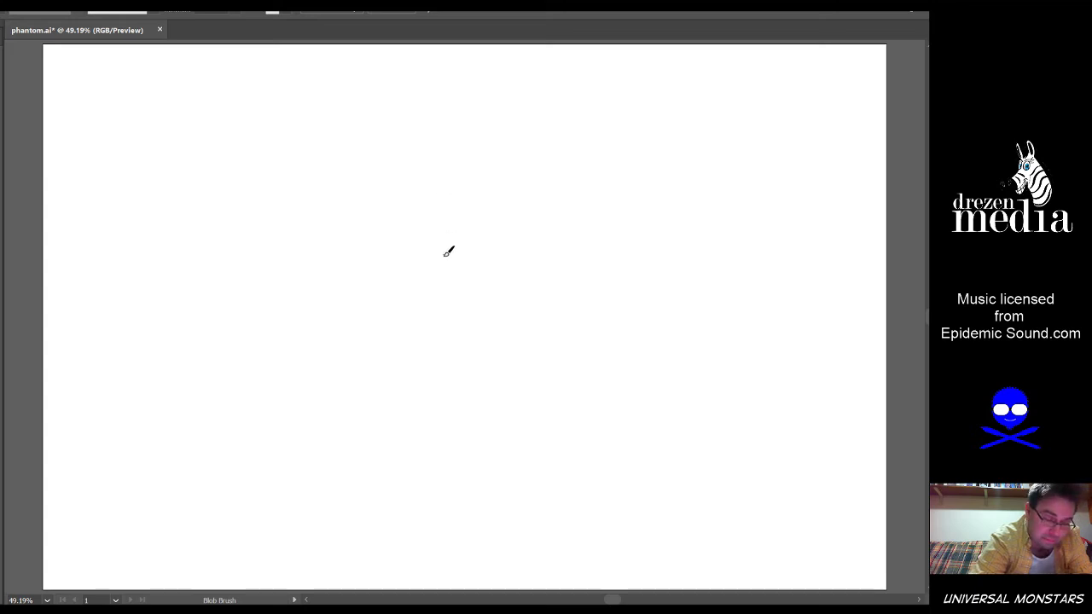
Sketch a tall oval head guide in pink with a slightly curved vertical centre line, using the Blob Brush
mouse_move(443, 213)
mouse_down()
mouse_move(441, 319)
mouse_move(444, 183)
mouse_up()
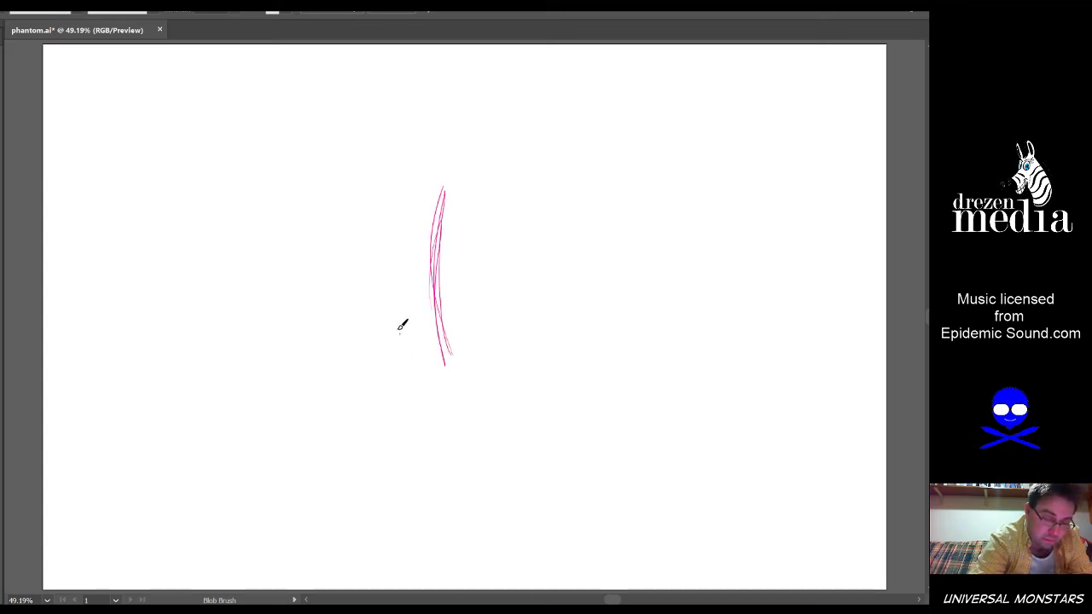
mouse_move(382, 288)
mouse_down()
mouse_move(413, 359)
mouse_move(478, 365)
mouse_move(517, 286)
mouse_up()
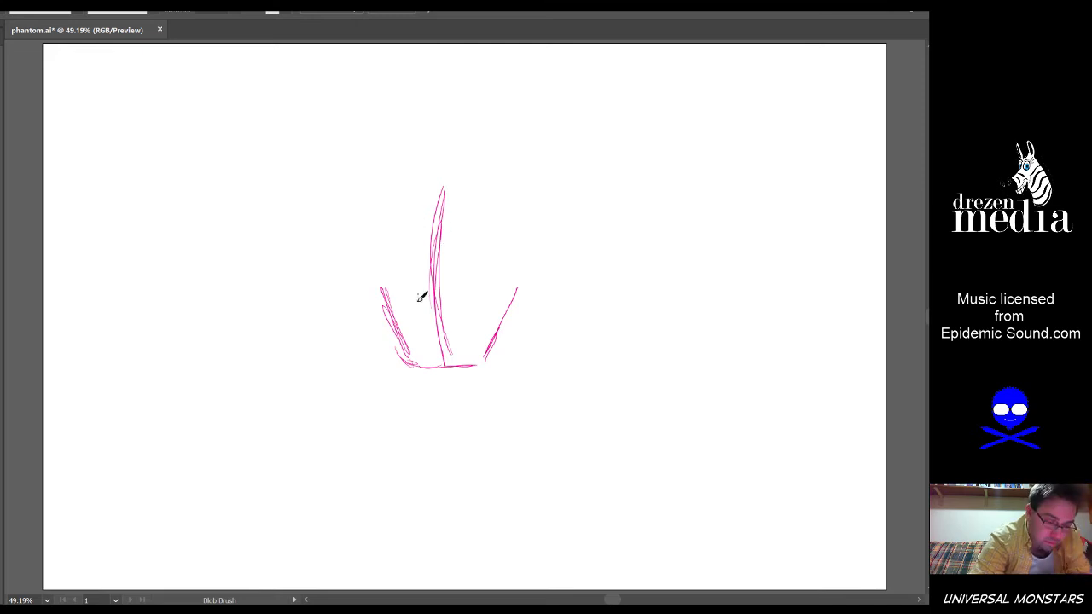
mouse_move(381, 232)
mouse_down()
mouse_move(400, 316)
mouse_move(447, 150)
mouse_move(504, 287)
mouse_move(395, 305)
mouse_move(477, 151)
mouse_move(506, 344)
mouse_move(403, 283)
mouse_up()
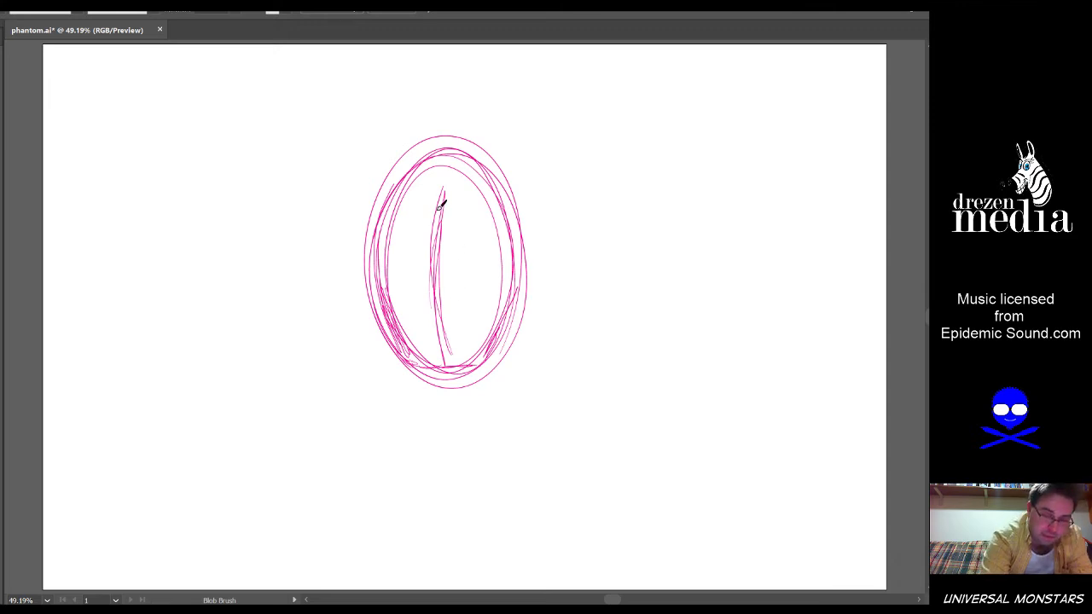
Sketch two angry, slanted eye sockets on either side of the head's centre line
drag(396, 265, 395, 254)
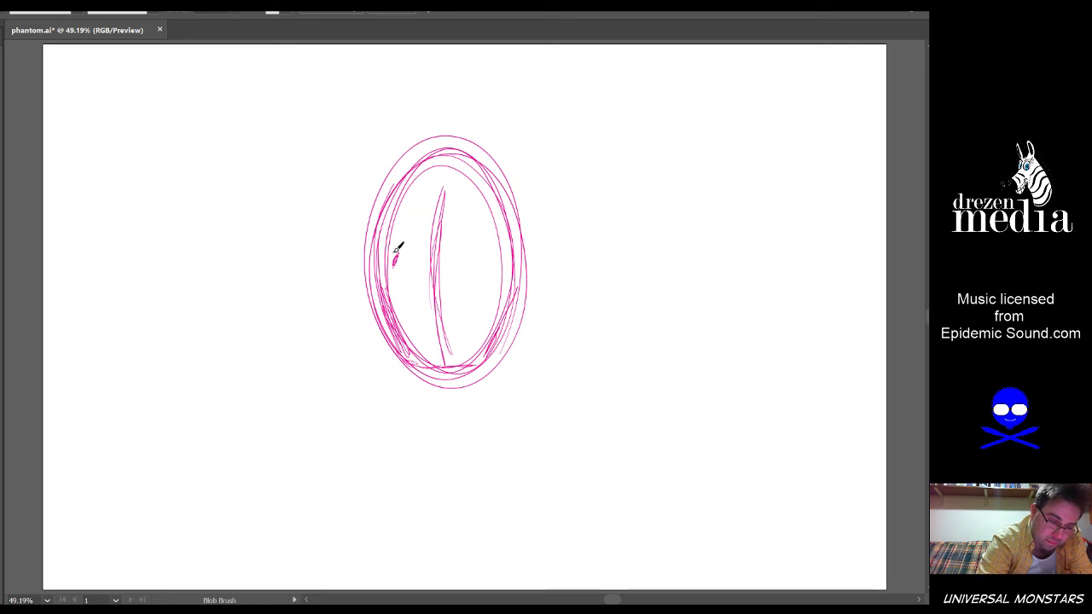
mouse_move(395, 248)
mouse_down()
mouse_move(424, 258)
mouse_move(486, 239)
mouse_move(482, 260)
mouse_up()
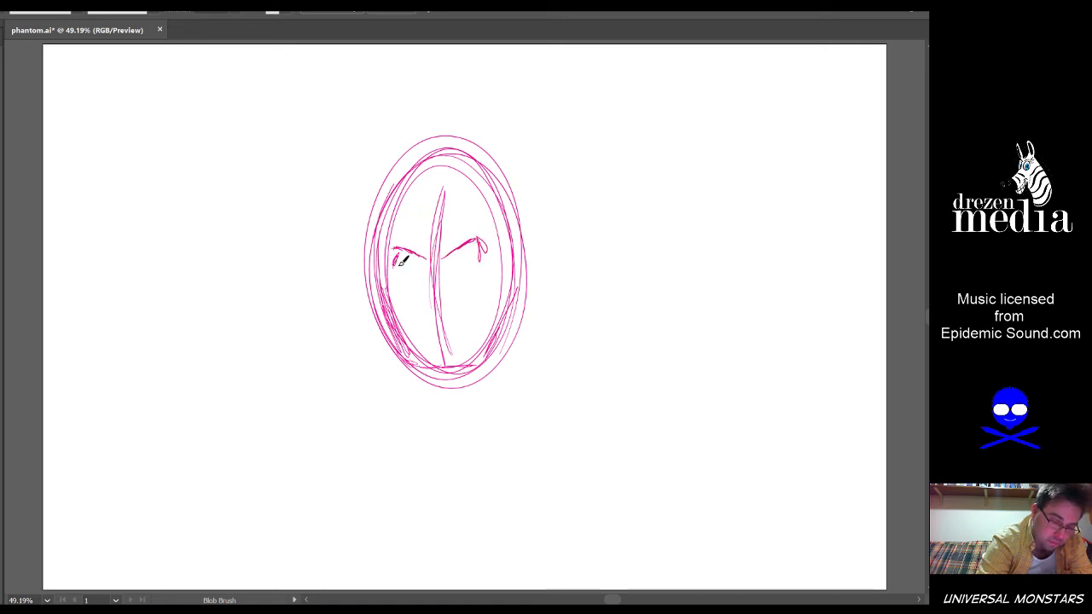
mouse_move(403, 260)
mouse_down()
mouse_move(407, 278)
mouse_move(486, 271)
mouse_move(483, 252)
mouse_up()
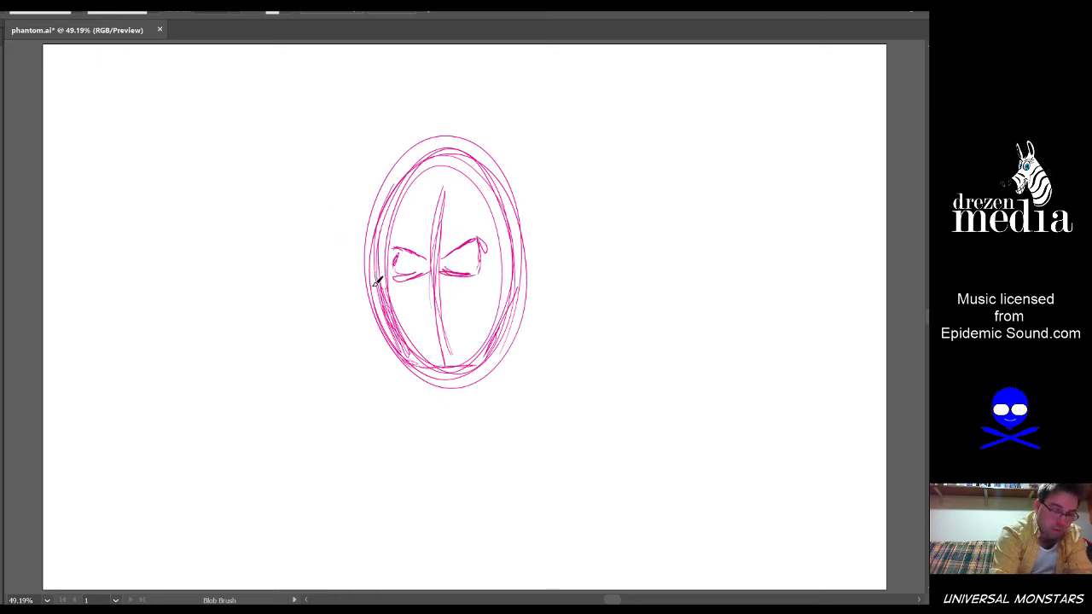
Sketch a wide hat brim that dips across the forehead and curls up on both sides of the head
mouse_move(374, 284)
mouse_down()
mouse_move(309, 261)
mouse_move(267, 218)
mouse_move(296, 167)
mouse_move(281, 198)
mouse_move(282, 175)
mouse_move(319, 189)
mouse_move(321, 160)
mouse_up()
mouse_move(294, 232)
mouse_down()
mouse_move(263, 205)
mouse_move(344, 175)
mouse_move(274, 157)
mouse_move(392, 204)
mouse_move(329, 162)
mouse_move(450, 201)
mouse_move(373, 191)
mouse_move(503, 176)
mouse_move(488, 197)
mouse_move(488, 182)
mouse_move(527, 178)
mouse_move(570, 152)
mouse_move(557, 163)
mouse_move(636, 155)
mouse_move(610, 137)
mouse_move(654, 170)
mouse_move(580, 236)
mouse_move(615, 231)
mouse_up()
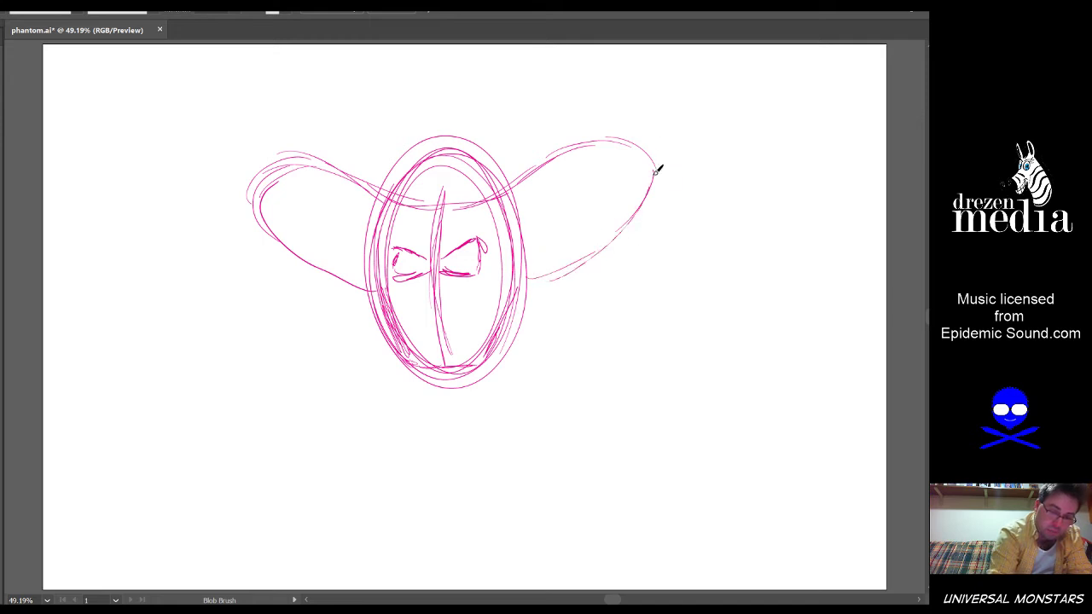
drag(657, 171, 546, 280)
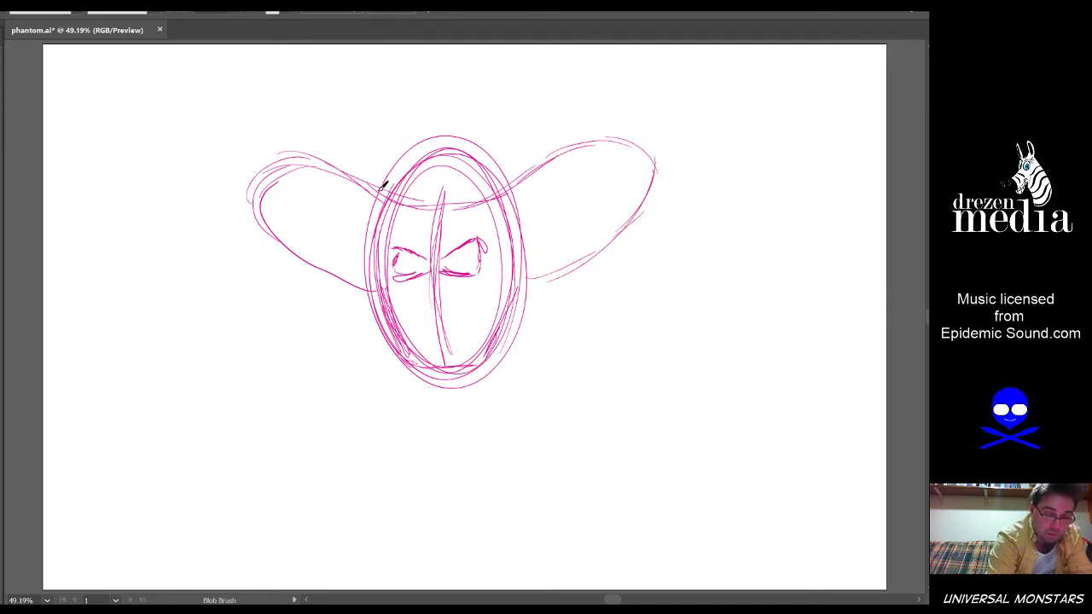
Sketch the tall hat crown above the brim with a curved top, reworking its two side lines
mouse_move(384, 183)
mouse_down()
mouse_move(394, 100)
mouse_move(487, 88)
mouse_move(421, 94)
mouse_move(471, 66)
mouse_up()
mouse_move(406, 81)
mouse_down()
mouse_move(470, 66)
mouse_move(466, 52)
mouse_move(390, 145)
mouse_move(375, 183)
mouse_up()
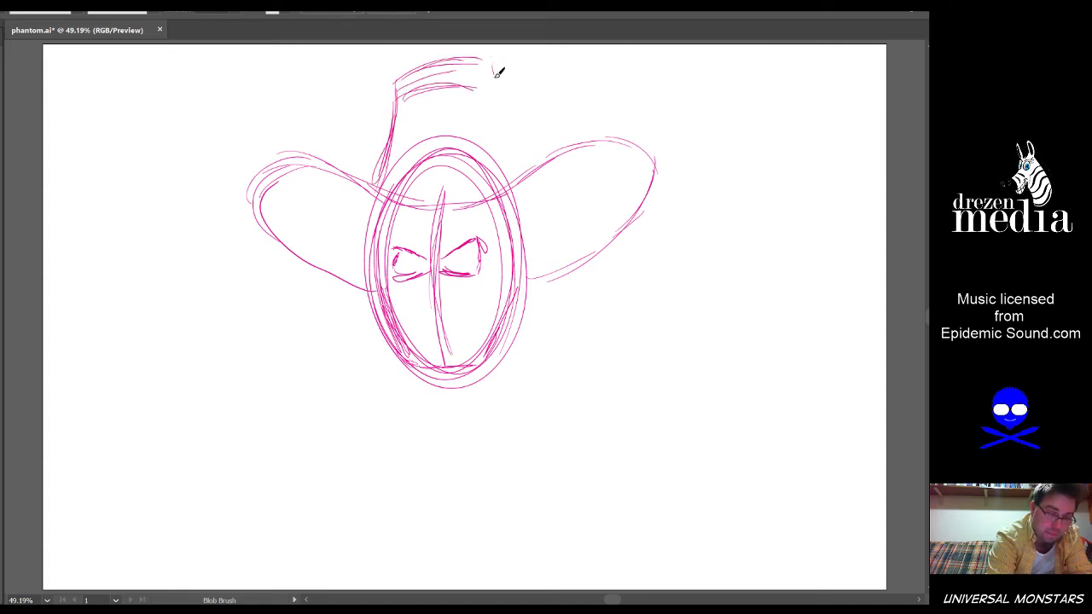
drag(492, 61, 517, 170)
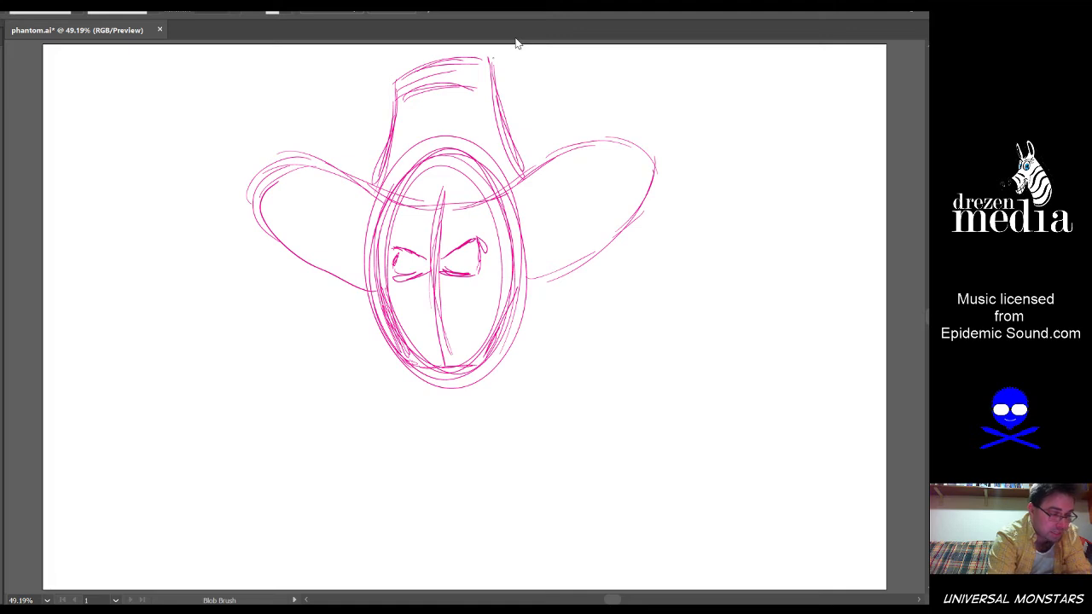
key(ctrl+z)
key(ctrl+z)
drag(491, 58, 524, 175)
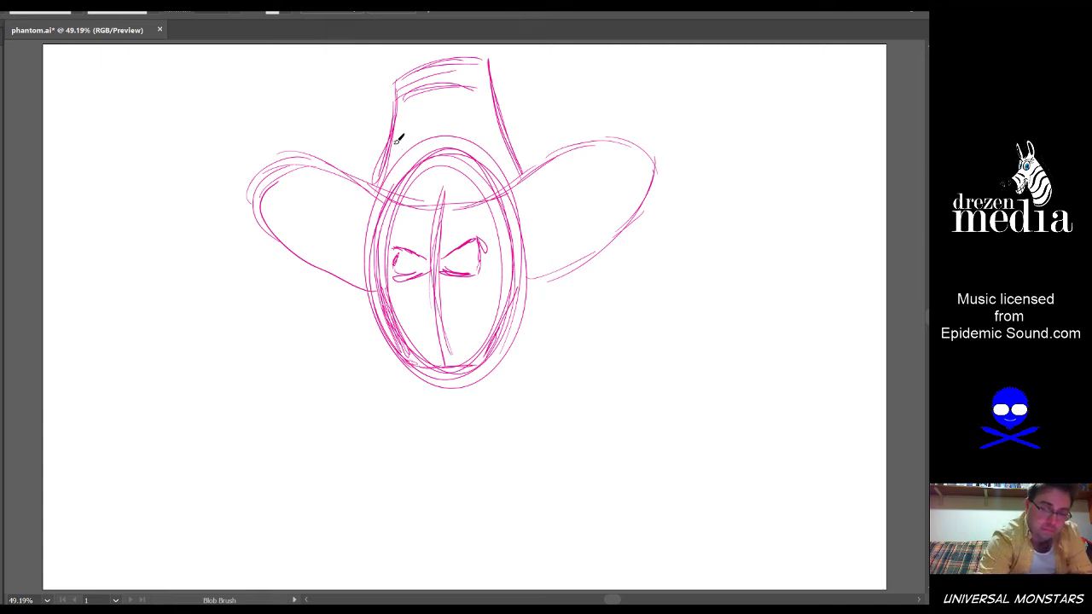
drag(404, 82, 389, 194)
drag(490, 58, 522, 187)
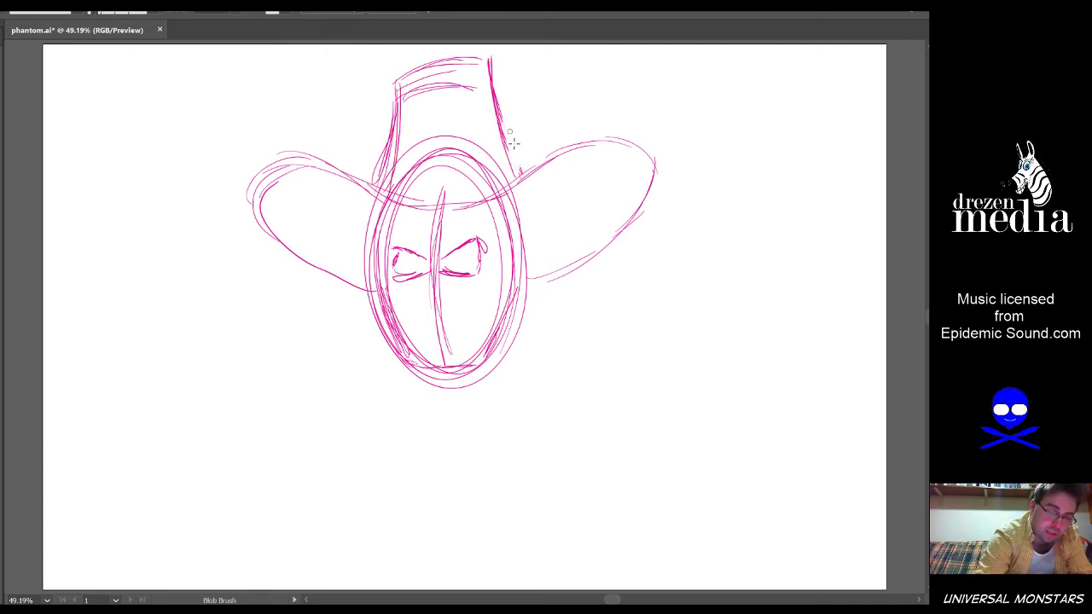
key(ctrl+z)
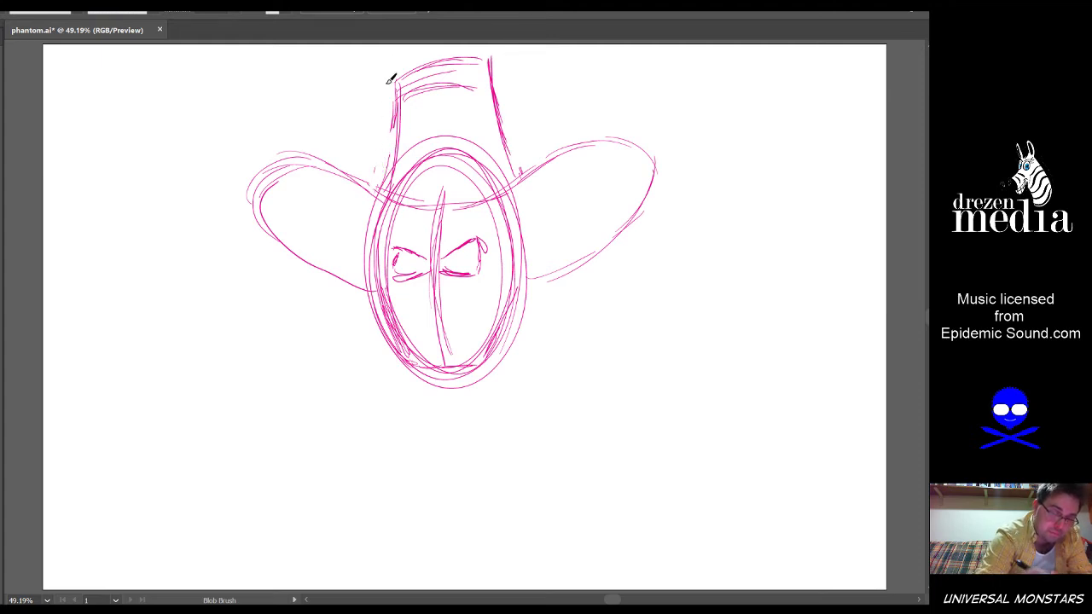
Sketch a hat band across the base of the crown with a square buckle at its centre
mouse_move(420, 197)
mouse_down()
mouse_move(419, 159)
mouse_move(414, 200)
mouse_up()
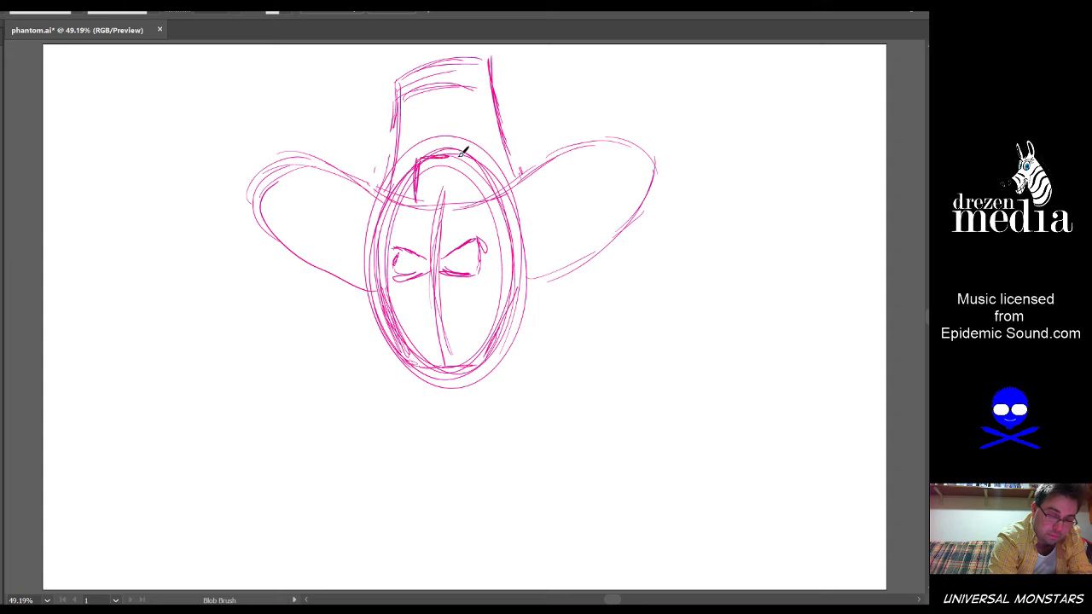
mouse_move(418, 158)
mouse_down()
mouse_move(454, 183)
mouse_move(452, 200)
mouse_move(456, 158)
mouse_move(433, 189)
mouse_move(438, 164)
mouse_move(445, 185)
mouse_up()
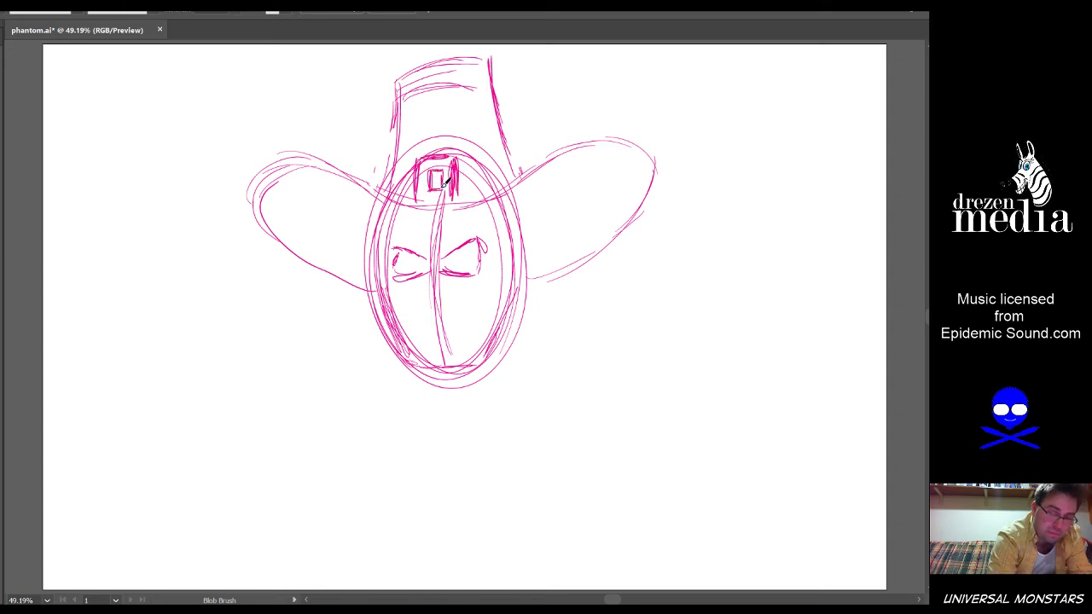
drag(508, 137, 402, 164)
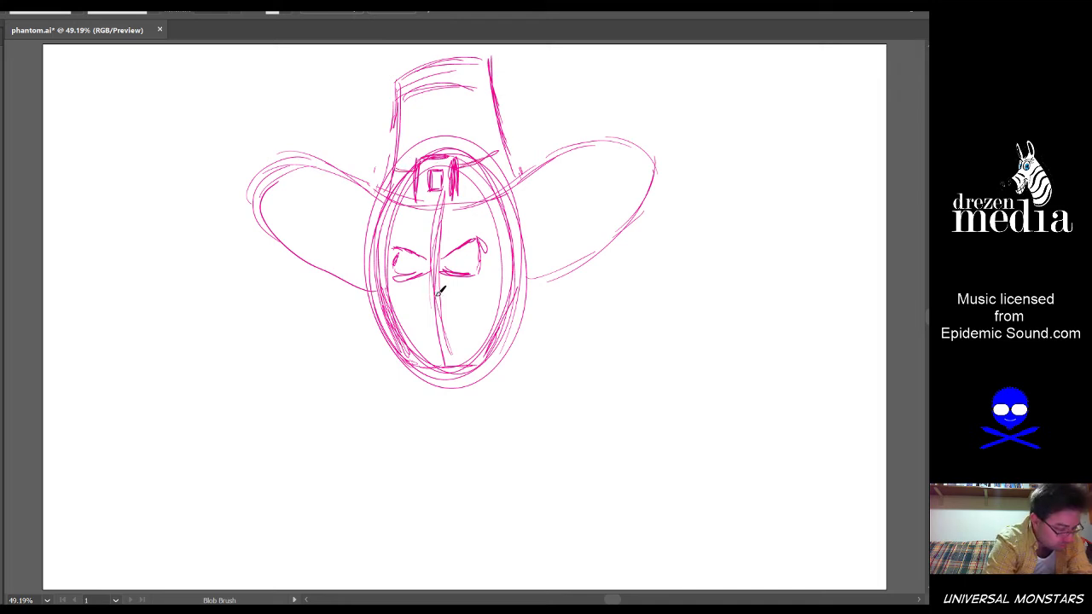
Sketch the nose along the centre line and short creases on both cheeks
mouse_move(433, 286)
mouse_down()
mouse_move(422, 303)
mouse_move(445, 306)
mouse_move(434, 294)
mouse_move(444, 291)
mouse_up()
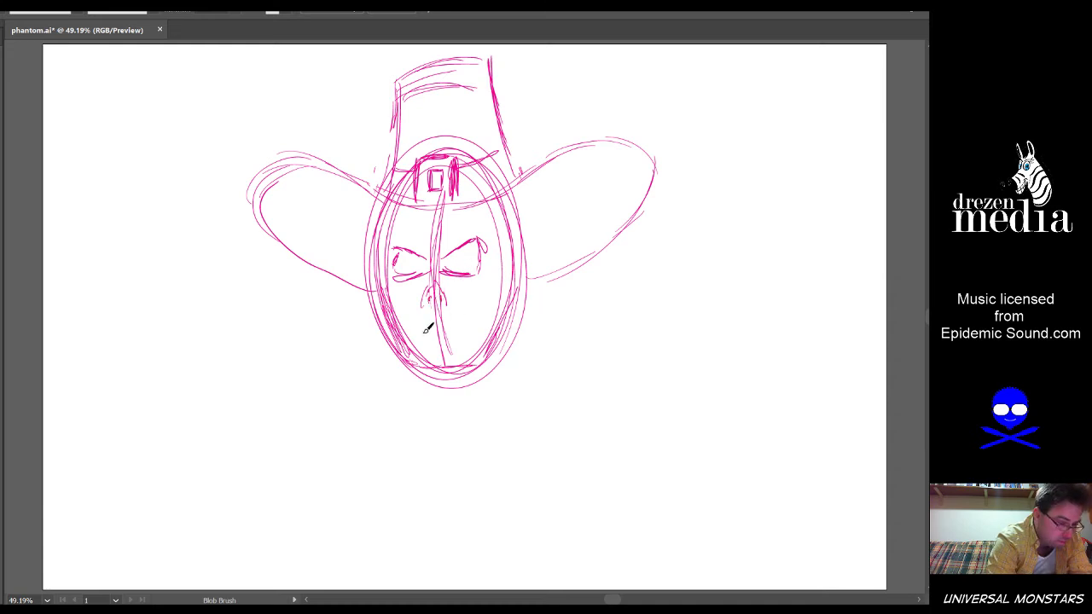
mouse_move(397, 296)
mouse_down()
mouse_move(380, 305)
mouse_move(402, 307)
mouse_up()
mouse_move(469, 299)
mouse_down()
mouse_move(501, 286)
mouse_move(497, 296)
mouse_up()
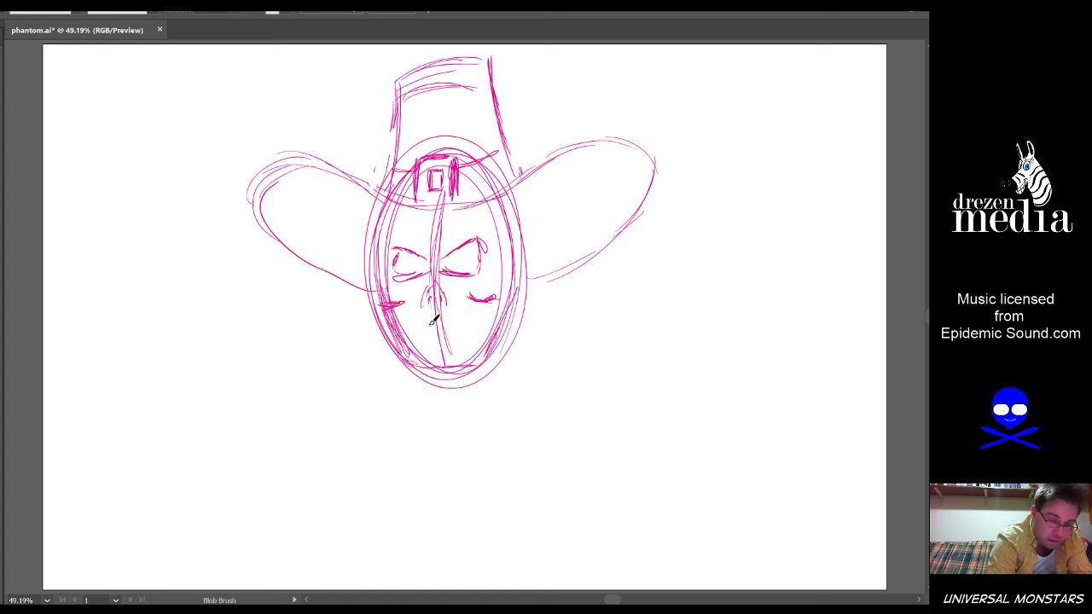
Sketch a grinning mouth line below the nose and round eyeballs with pupils inside the sockets
mouse_move(401, 330)
mouse_down()
mouse_move(452, 326)
mouse_move(493, 298)
mouse_up()
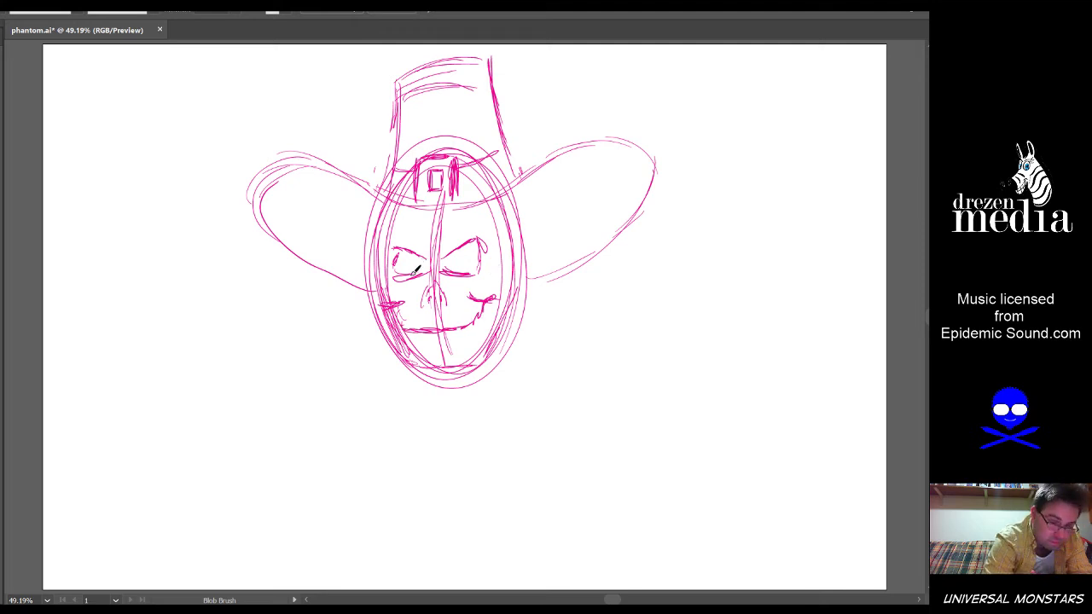
mouse_move(415, 270)
mouse_down()
mouse_move(401, 259)
mouse_move(446, 262)
mouse_move(475, 242)
mouse_move(464, 267)
mouse_move(458, 256)
mouse_up()
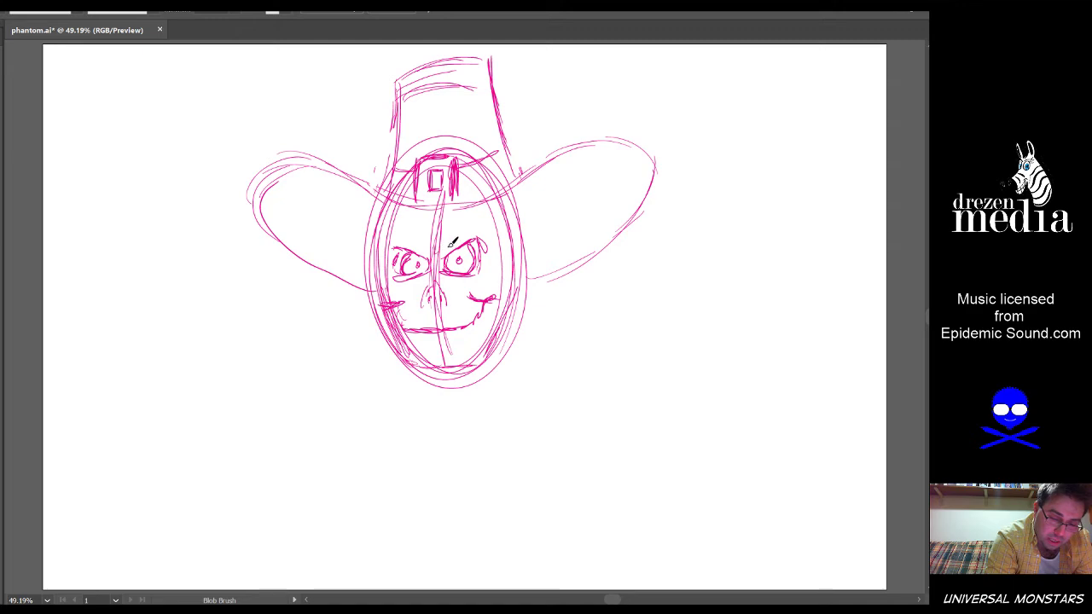
Sketch the lower lines of the skull's open grin and shade the jaw corners at both ends of the mouth
key(ctrl+minus)
key(ctrl+plus)
key(ctrl+minus)
key(ctrl+plus)
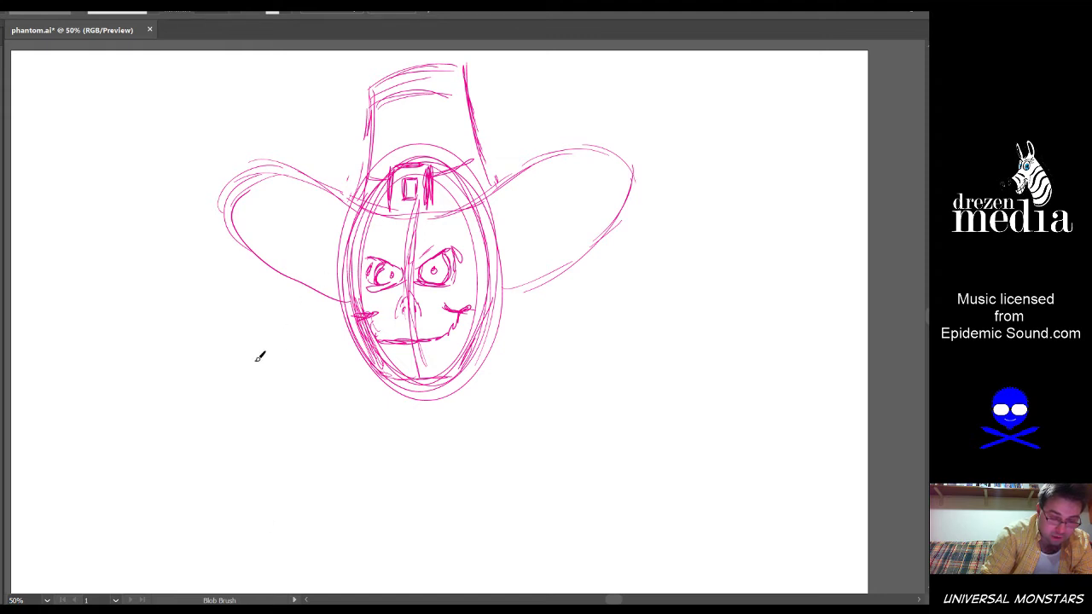
drag(299, 373, 275, 353)
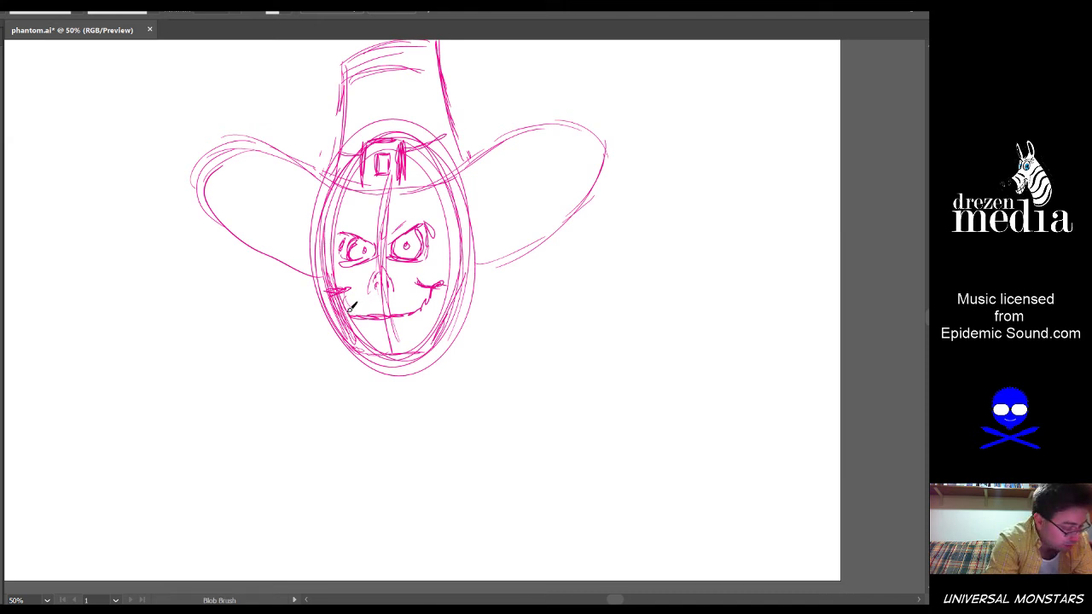
mouse_move(346, 294)
mouse_down()
mouse_move(346, 323)
mouse_move(372, 324)
mouse_move(426, 314)
mouse_move(438, 300)
mouse_up()
mouse_move(360, 327)
mouse_down()
mouse_move(351, 331)
mouse_move(410, 334)
mouse_move(436, 319)
mouse_up()
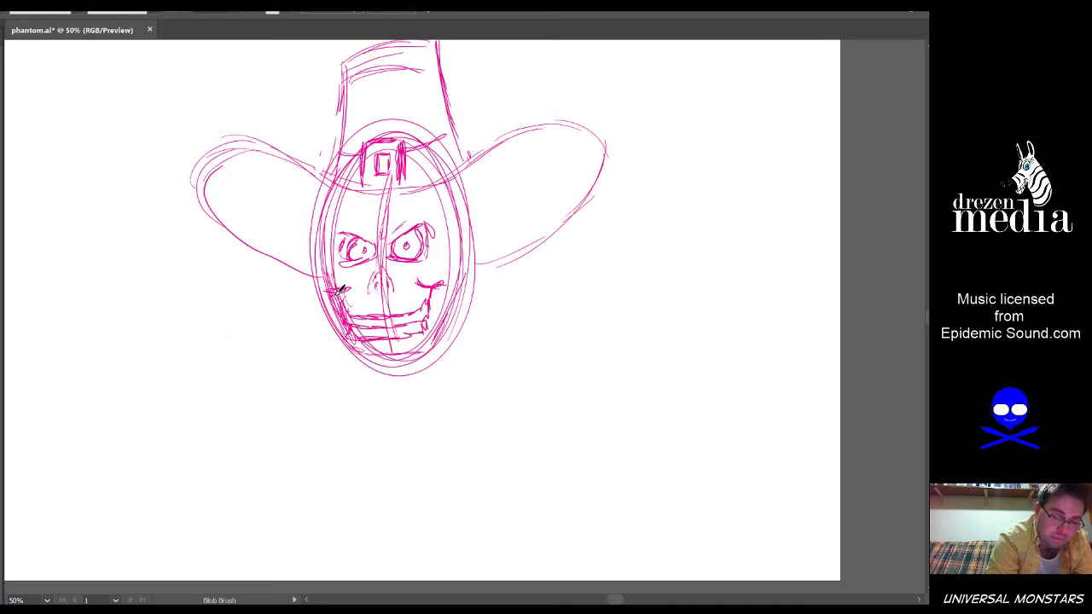
mouse_move(340, 290)
mouse_down()
mouse_move(348, 338)
mouse_move(345, 328)
mouse_up()
mouse_move(450, 302)
mouse_down()
mouse_move(444, 315)
mouse_move(441, 300)
mouse_move(437, 326)
mouse_up()
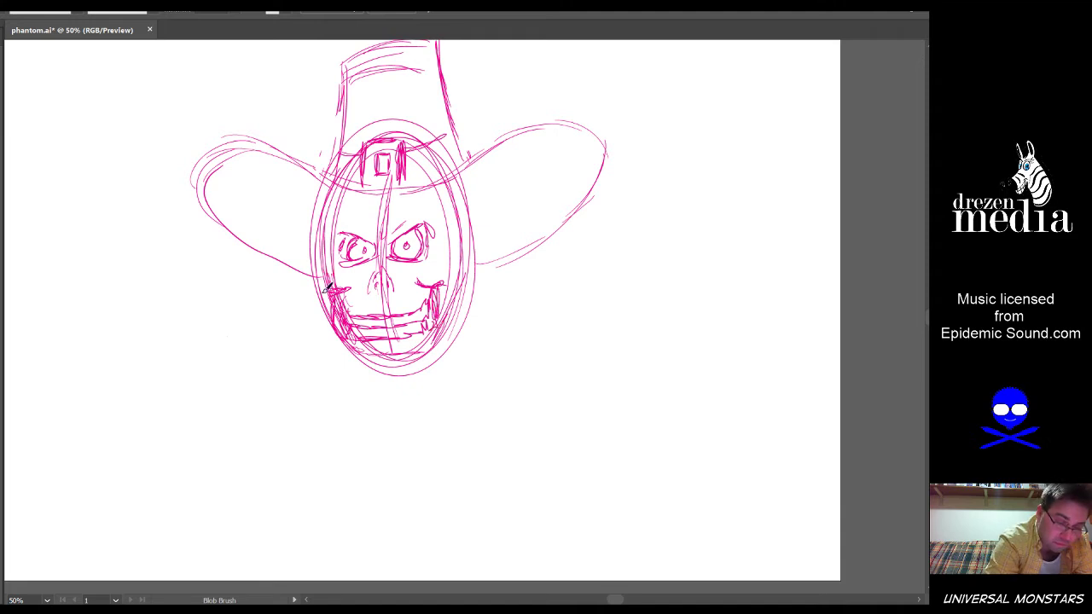
Outline the skull's temples, cheekbones and squared chin over the oval head guide
mouse_move(327, 288)
mouse_down()
mouse_move(322, 204)
mouse_move(324, 228)
mouse_up()
mouse_move(468, 228)
mouse_down()
mouse_move(460, 183)
mouse_move(471, 266)
mouse_move(461, 271)
mouse_up()
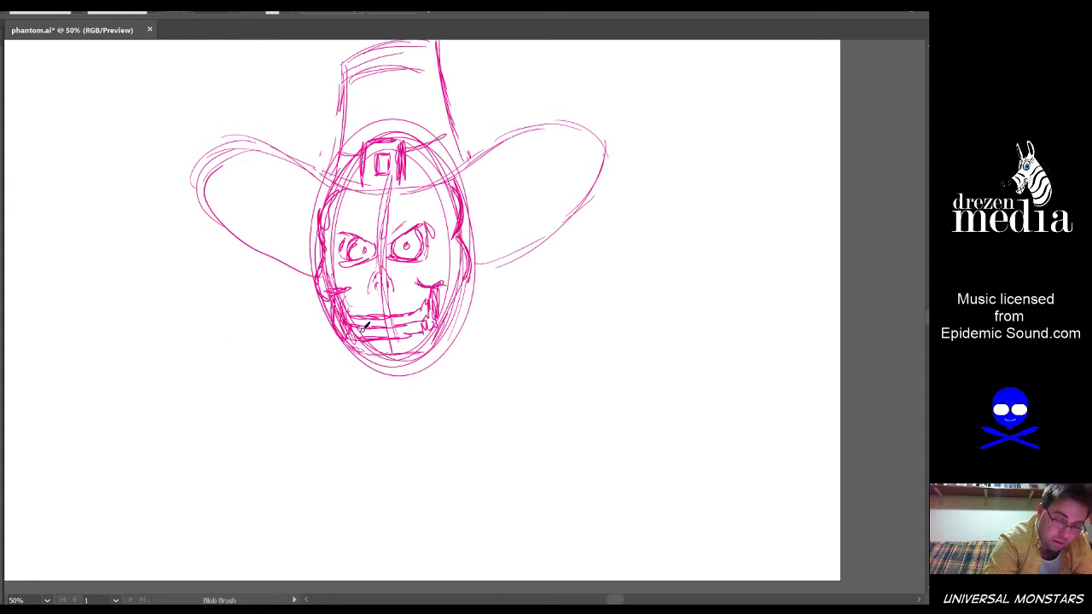
mouse_move(365, 326)
mouse_down()
mouse_move(367, 356)
mouse_move(399, 362)
mouse_move(348, 334)
mouse_move(364, 356)
mouse_move(341, 325)
mouse_move(352, 353)
mouse_move(432, 362)
mouse_move(465, 302)
mouse_up()
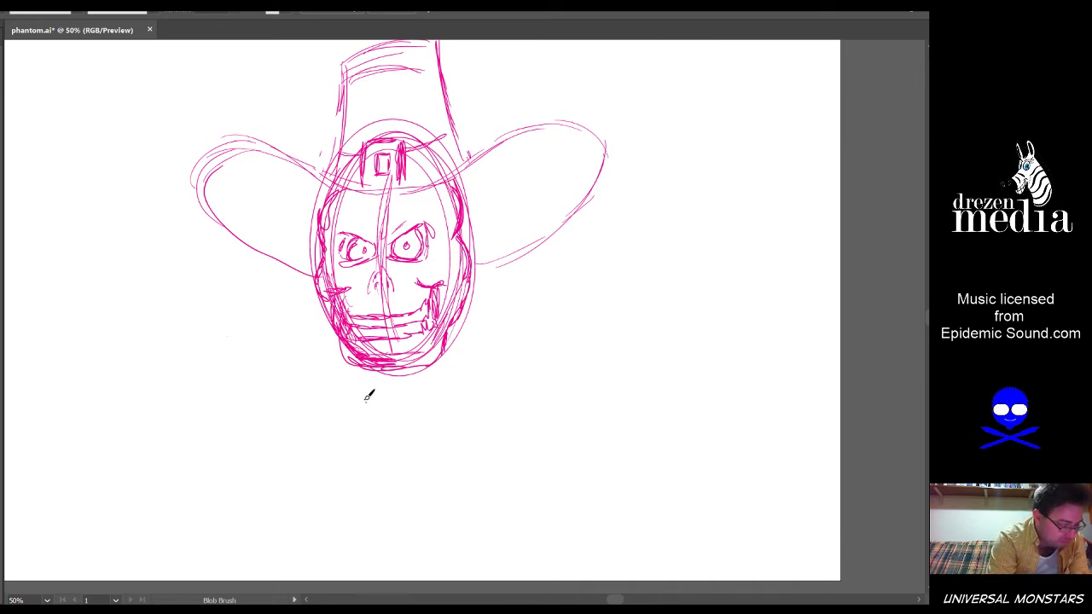
Sketch a shaggy, rounded collar beneath the chin, fringing its lower edge with short curved strokes
drag(336, 370, 332, 404)
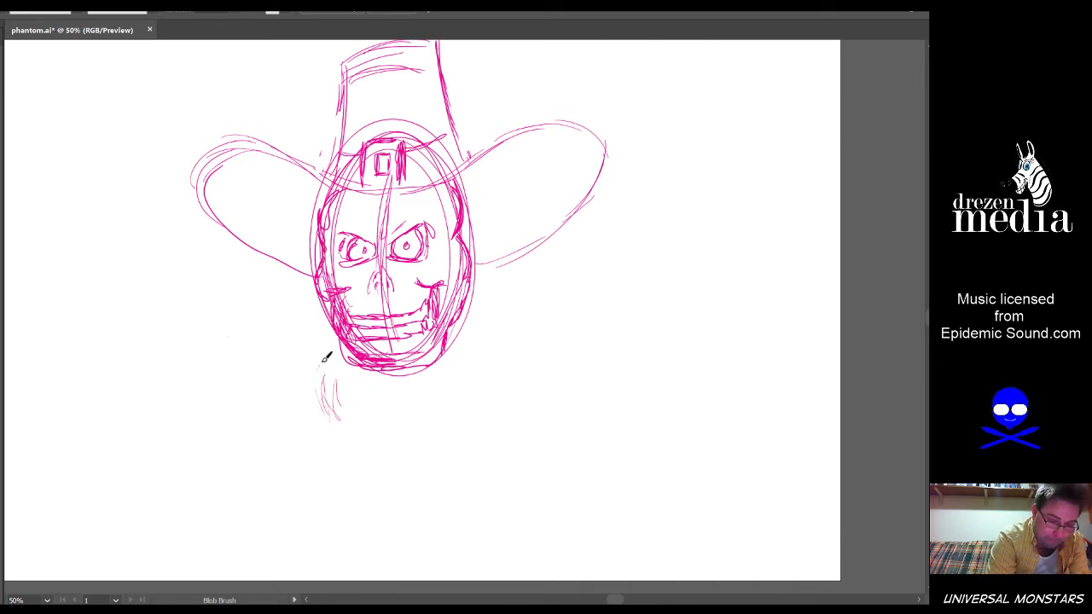
mouse_move(324, 355)
mouse_down()
mouse_move(311, 386)
mouse_move(335, 345)
mouse_up()
mouse_move(472, 341)
mouse_down()
mouse_move(499, 365)
mouse_move(491, 355)
mouse_move(494, 394)
mouse_up()
mouse_move(468, 317)
mouse_down()
mouse_move(479, 387)
mouse_move(479, 350)
mouse_up()
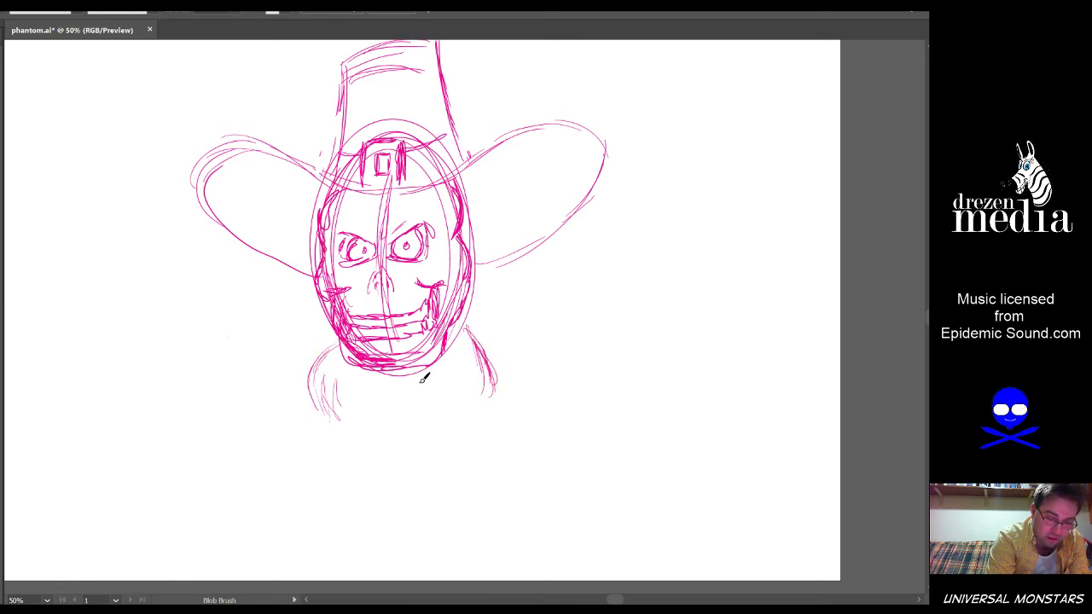
mouse_move(352, 394)
mouse_down()
mouse_move(363, 422)
mouse_move(376, 431)
mouse_move(383, 405)
mouse_move(390, 438)
mouse_move(407, 438)
mouse_up()
mouse_move(416, 394)
mouse_down()
mouse_move(423, 442)
mouse_move(441, 436)
mouse_up()
drag(450, 394, 460, 436)
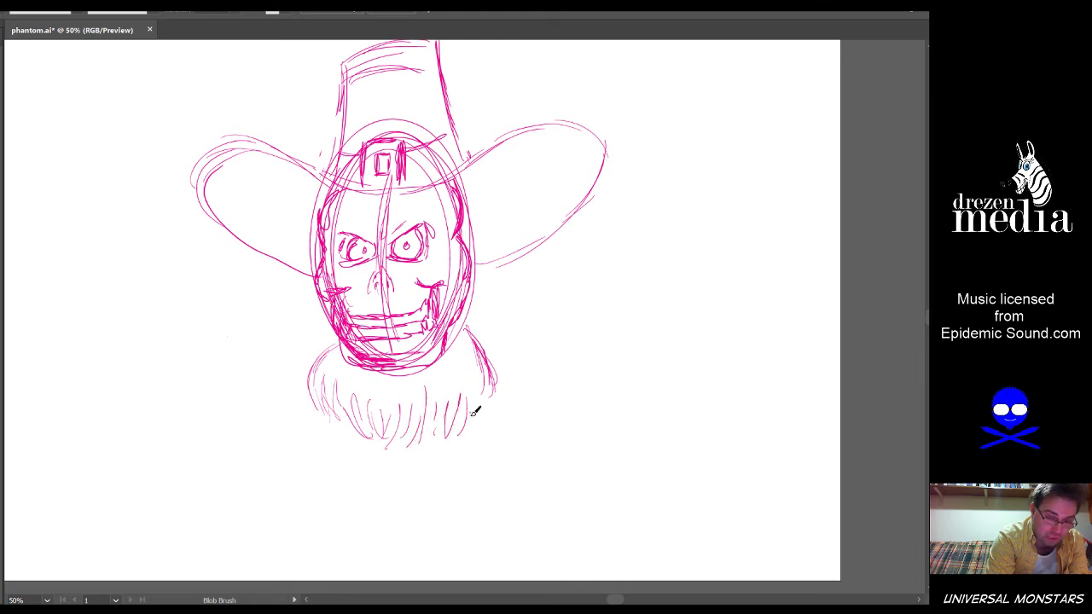
drag(476, 379, 485, 416)
mouse_move(472, 337)
mouse_down()
mouse_move(494, 388)
mouse_move(487, 405)
mouse_up()
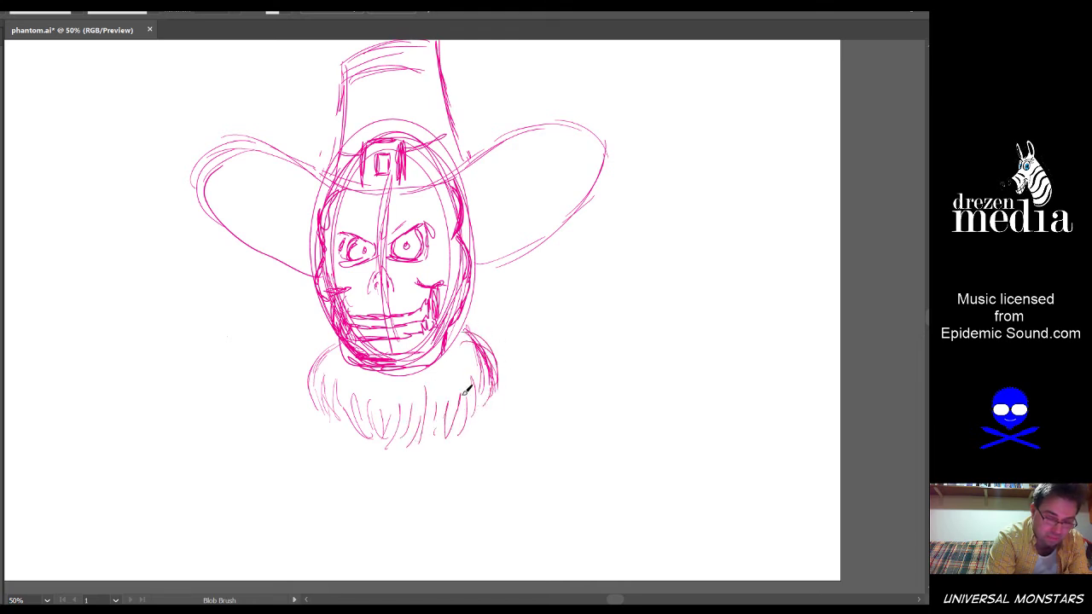
Sketch long, nearly horizontal shoulder guide lines across the shaggy collar
key(space)
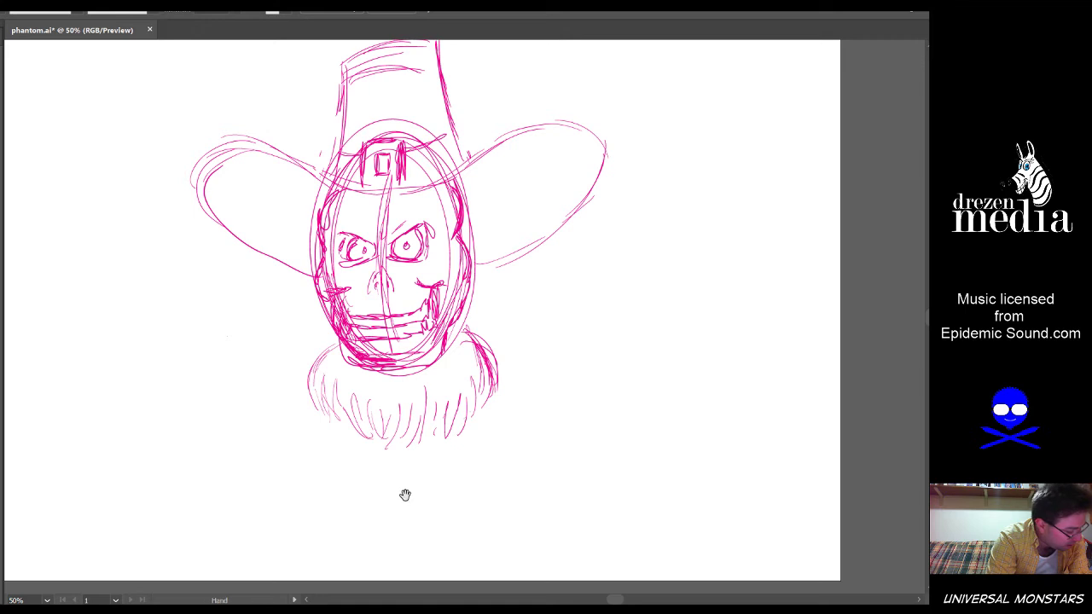
drag(404, 494, 418, 422)
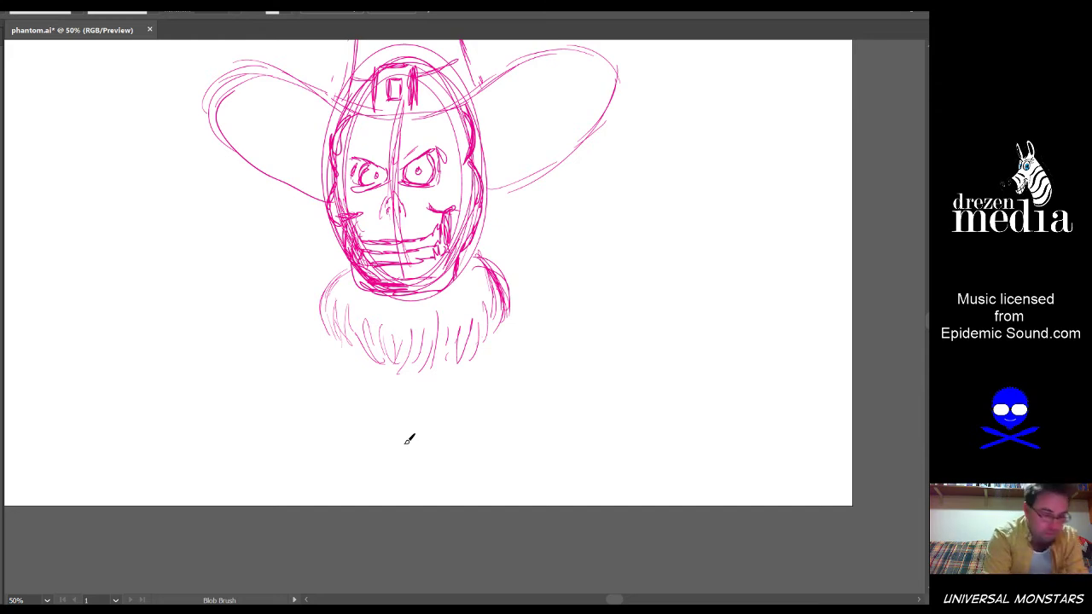
mouse_move(324, 313)
mouse_down()
mouse_move(518, 305)
mouse_move(341, 309)
mouse_up()
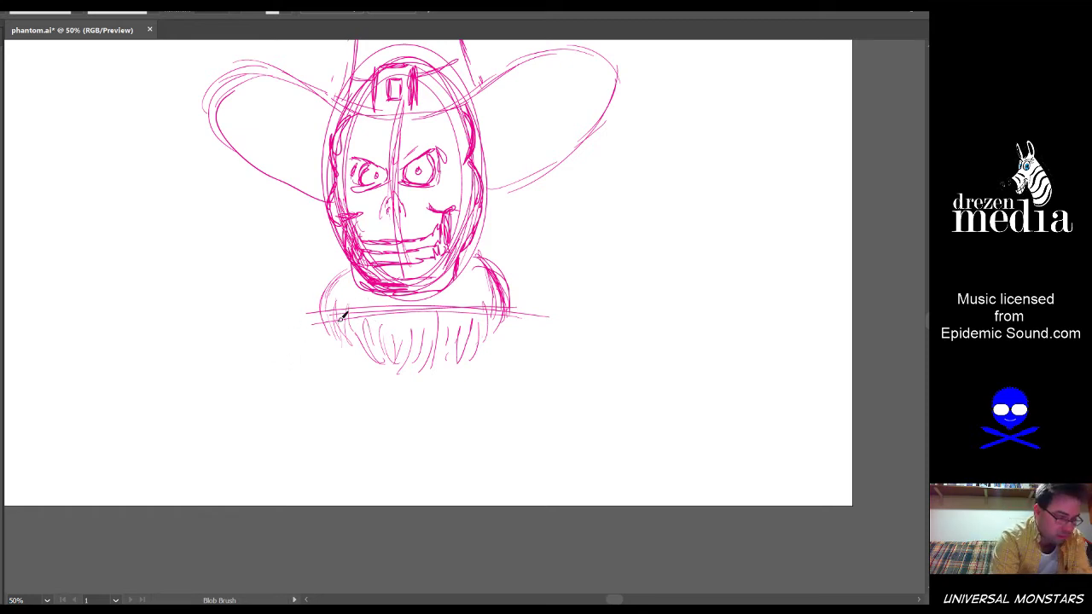
drag(275, 370, 322, 322)
drag(242, 389, 354, 295)
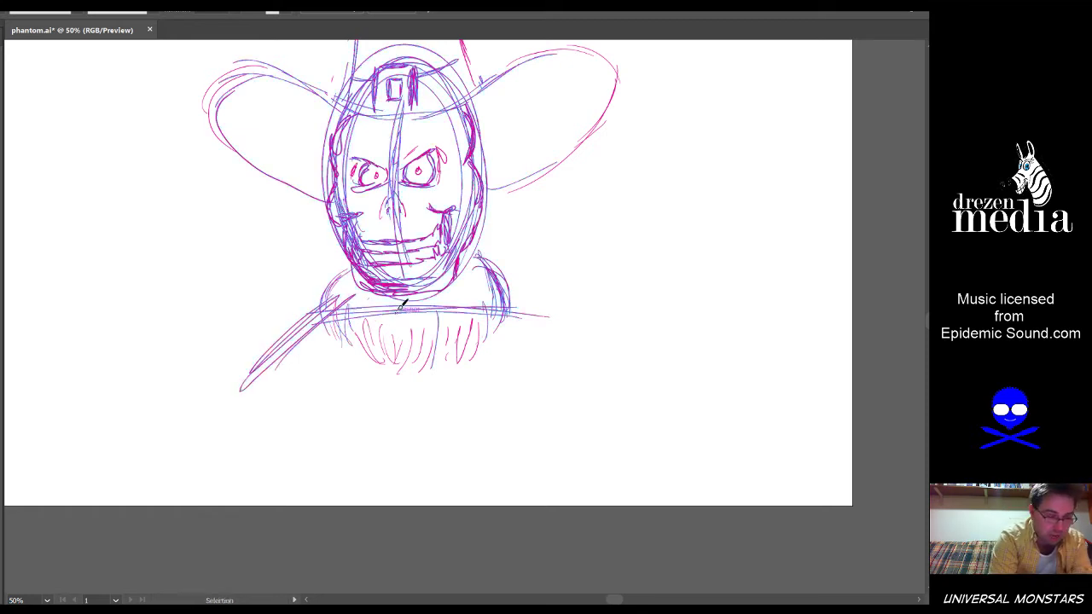
key(ctrl+z)
key(ctrl+z)
Sketch sloping shoulders from the collar and tapering torso sides that extend past the artboard's lower edge
mouse_move(264, 354)
mouse_down()
mouse_move(312, 293)
mouse_move(271, 350)
mouse_up()
mouse_move(328, 507)
mouse_down()
mouse_move(273, 353)
mouse_move(331, 506)
mouse_up()
mouse_move(509, 277)
mouse_down()
mouse_move(563, 321)
mouse_move(510, 281)
mouse_up()
mouse_move(574, 327)
mouse_down()
mouse_move(515, 528)
mouse_move(541, 346)
mouse_up()
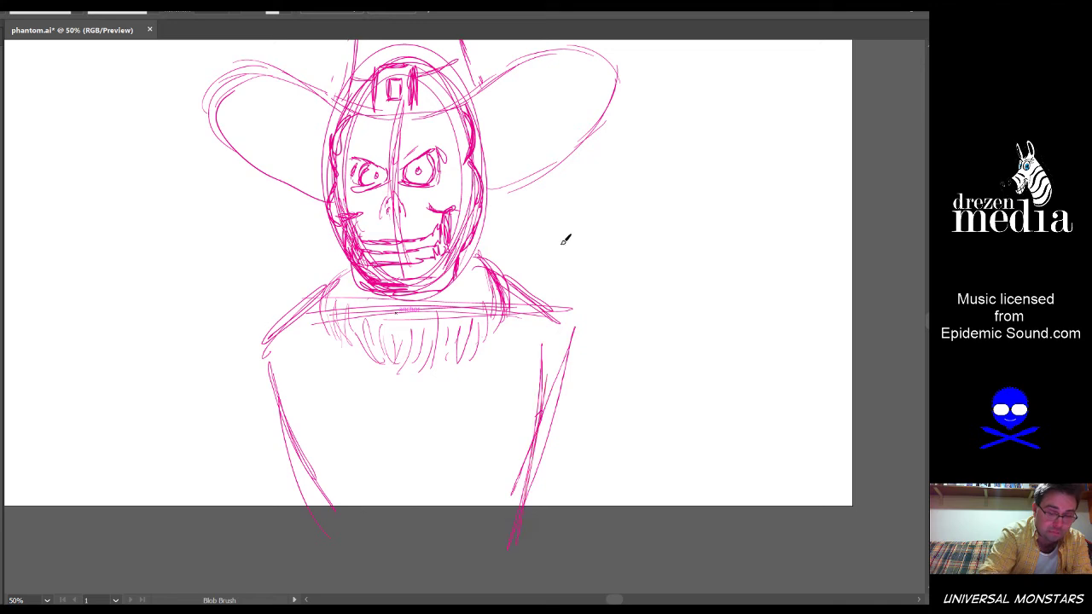
Sketch an arm from the shoulder on the artboard's left side: a tapering upper arm, elbow mark and outstretched forearm guide lines
drag(597, 456, 682, 347)
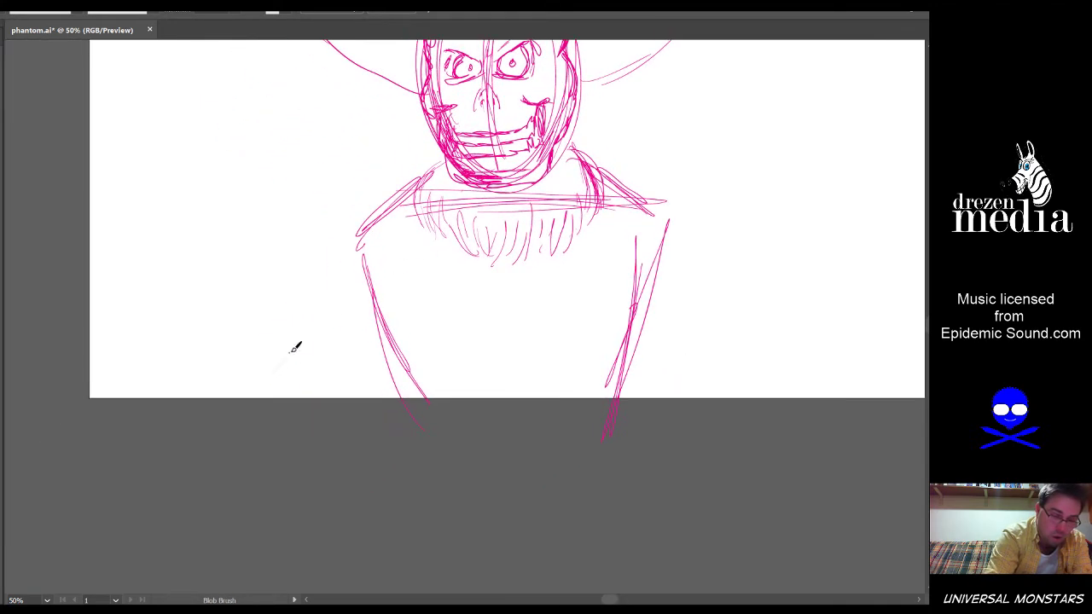
drag(295, 344, 424, 220)
mouse_move(421, 225)
mouse_down()
mouse_move(295, 338)
mouse_move(426, 195)
mouse_move(133, 385)
mouse_move(260, 359)
mouse_move(117, 394)
mouse_move(185, 367)
mouse_up()
drag(248, 349, 254, 388)
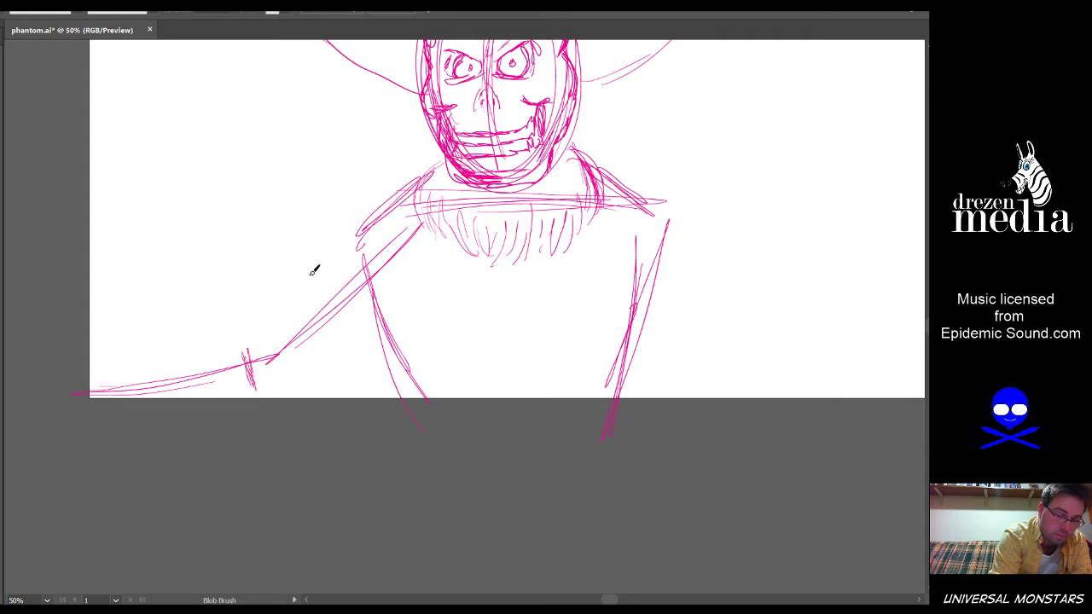
drag(264, 337, 399, 198)
mouse_move(249, 358)
mouse_down()
mouse_move(366, 248)
mouse_move(282, 305)
mouse_move(409, 207)
mouse_up()
mouse_move(264, 384)
mouse_down()
mouse_move(409, 341)
mouse_move(265, 386)
mouse_move(429, 310)
mouse_up()
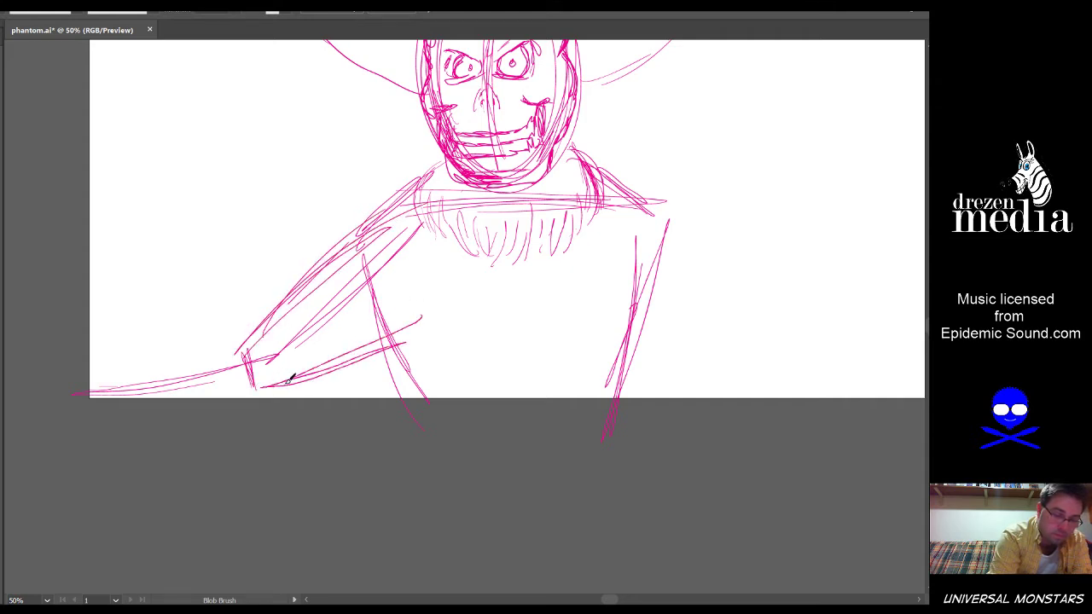
drag(287, 378, 405, 341)
Outline the outstretched forearm around its guide lines and close it with a cuff line just past the artboard's side edge
scroll(318, 397, left, 3)
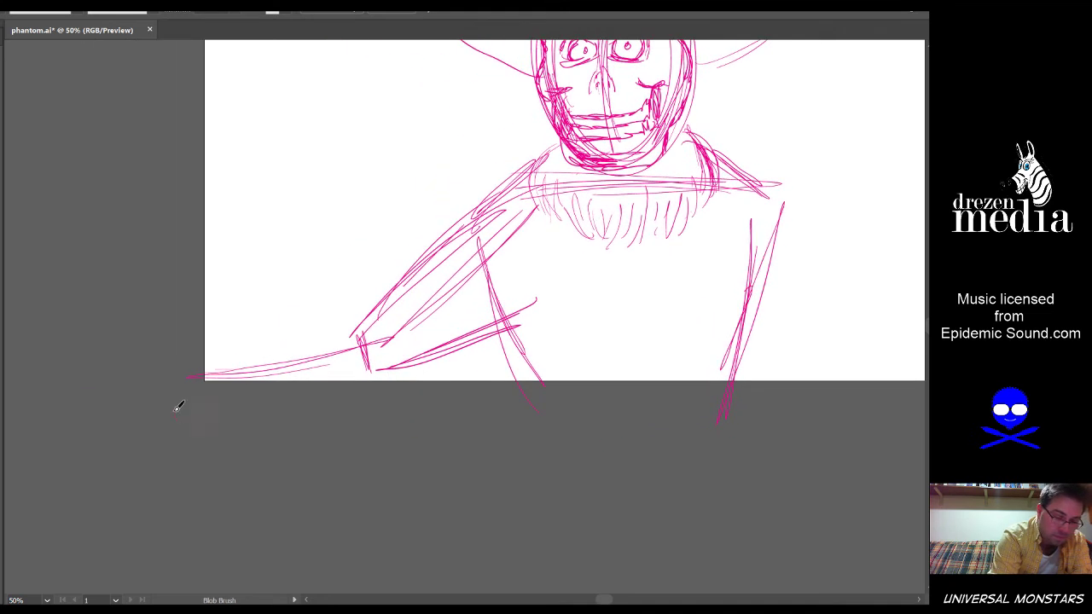
drag(174, 362, 362, 339)
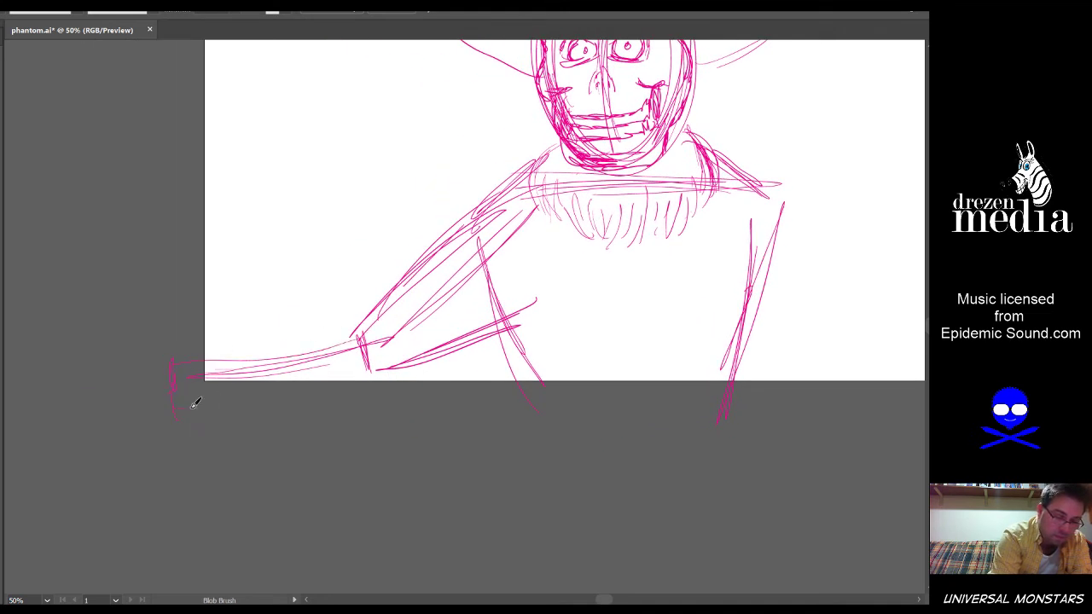
drag(196, 404, 388, 365)
drag(244, 350, 361, 312)
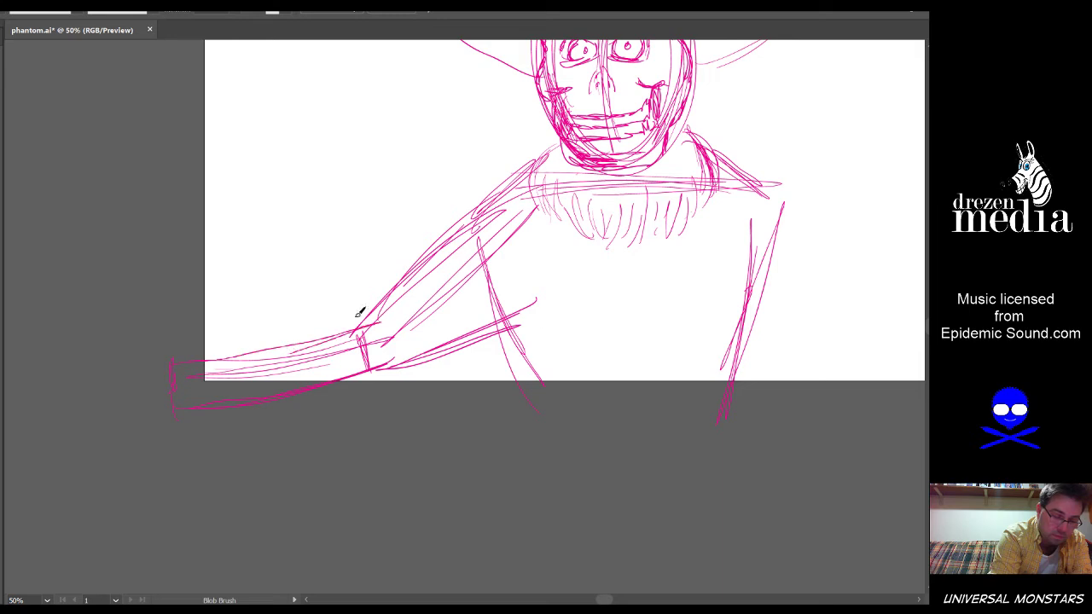
Sketch the opposite arm bending outward to an elbow, with a round fist shape near the hip below the artboard edge
scroll(546, 367, right, 7)
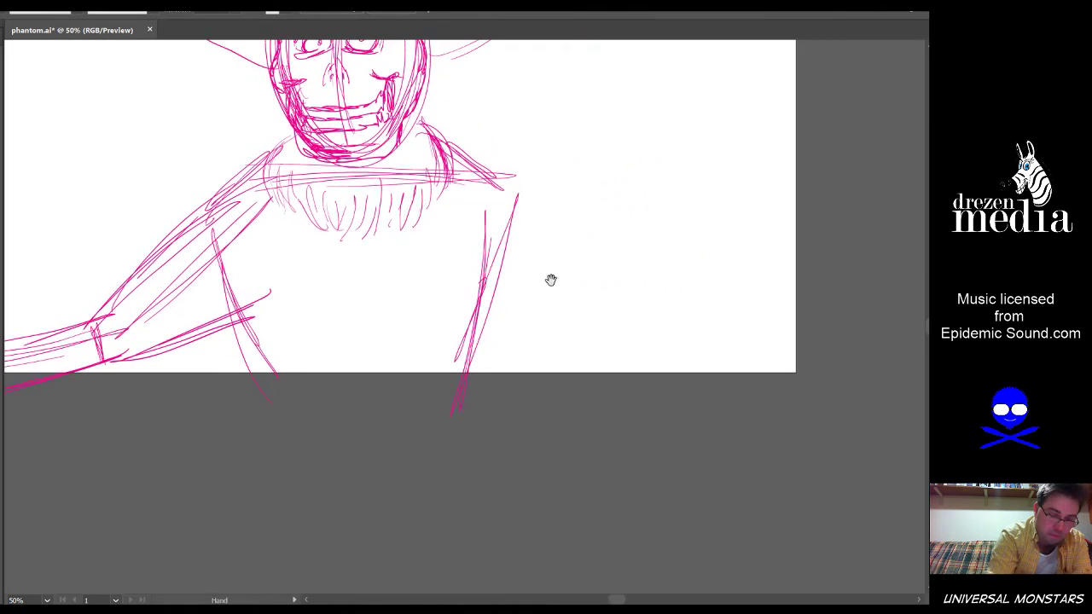
mouse_move(516, 196)
mouse_down()
mouse_move(592, 283)
mouse_move(620, 363)
mouse_up()
mouse_move(528, 479)
mouse_down()
mouse_move(546, 395)
mouse_move(527, 404)
mouse_move(589, 403)
mouse_move(576, 468)
mouse_move(602, 461)
mouse_up()
mouse_move(592, 395)
mouse_down()
mouse_move(606, 370)
mouse_move(638, 433)
mouse_up()
scroll(668, 385, up, 2)
scroll(668, 385, right, 1)
mouse_move(565, 441)
mouse_down()
mouse_move(587, 427)
mouse_move(553, 435)
mouse_move(460, 349)
mouse_up()
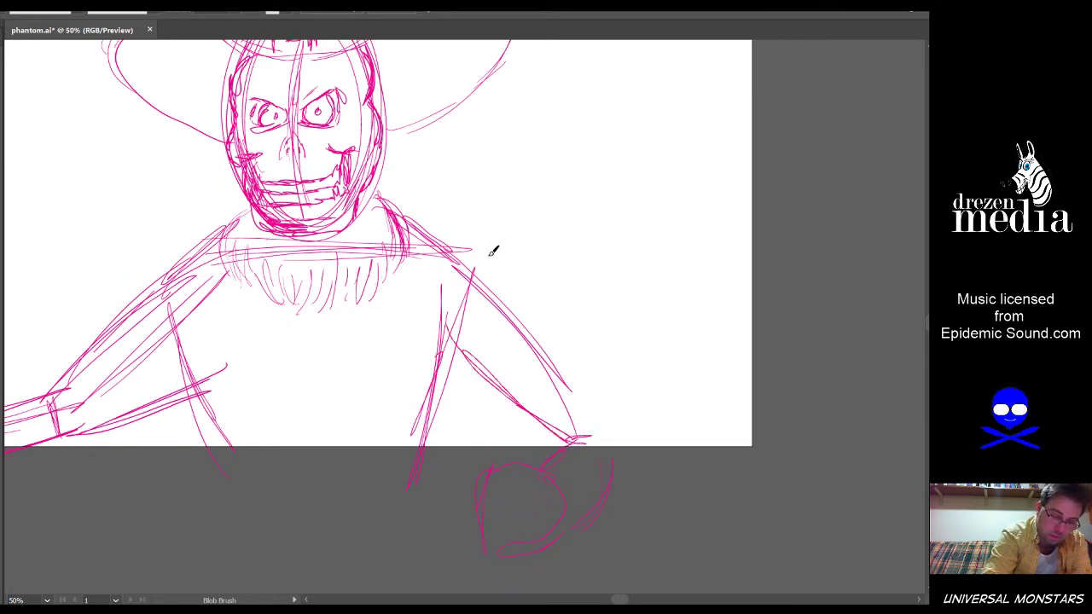
Widen the bent arm with repeated curved strokes along its outer edge from shoulder to elbow
mouse_move(592, 424)
mouse_down()
mouse_move(459, 231)
mouse_move(611, 430)
mouse_up()
drag(431, 222, 590, 404)
drag(372, 201, 483, 293)
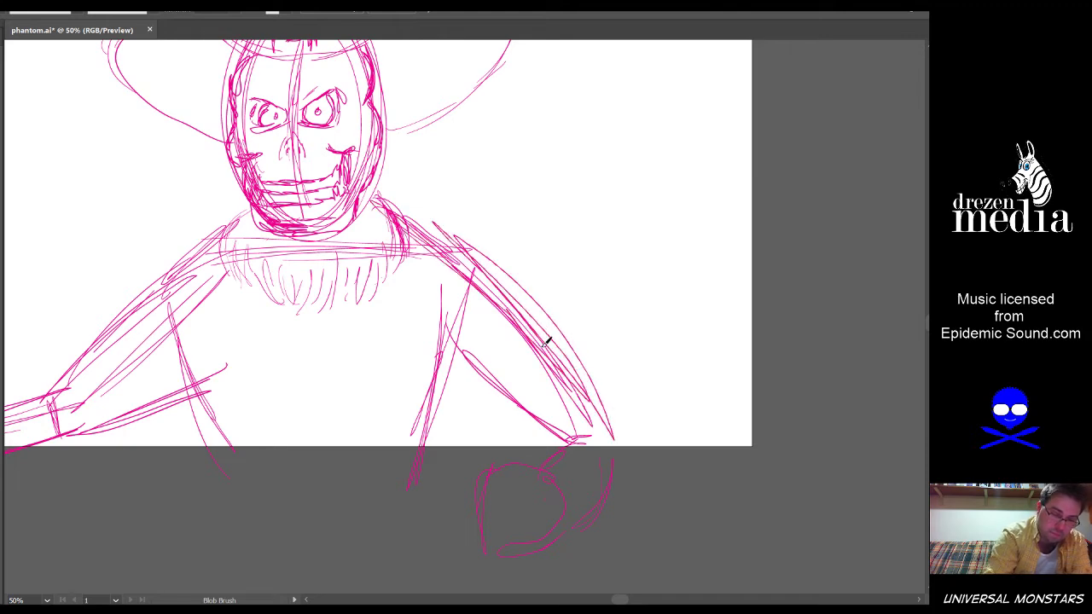
mouse_move(568, 392)
mouse_down()
mouse_move(611, 354)
mouse_move(616, 367)
mouse_up()
drag(443, 192, 542, 177)
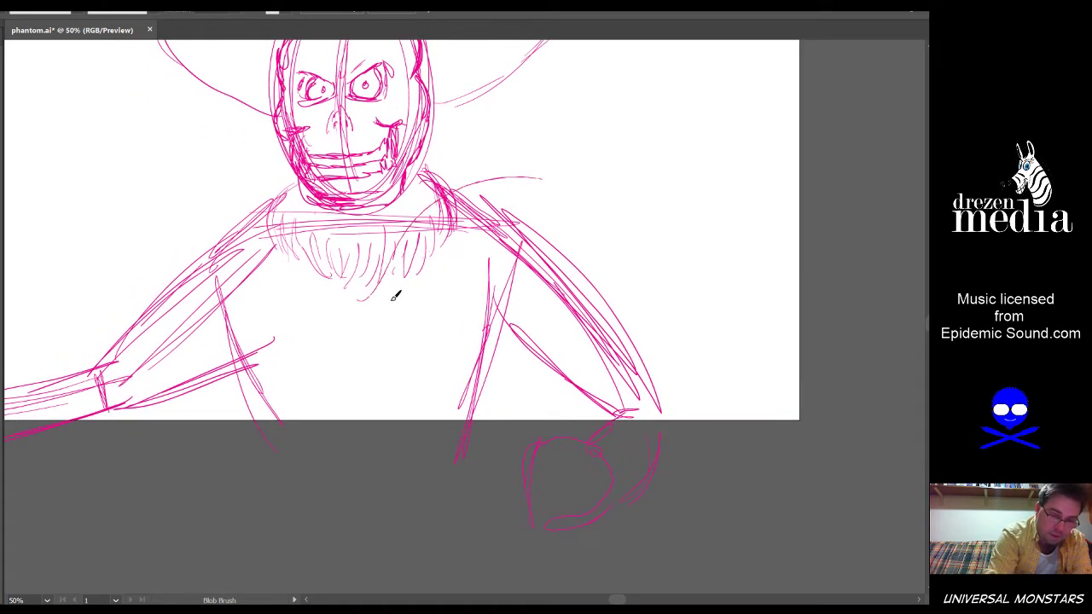
drag(465, 201, 675, 390)
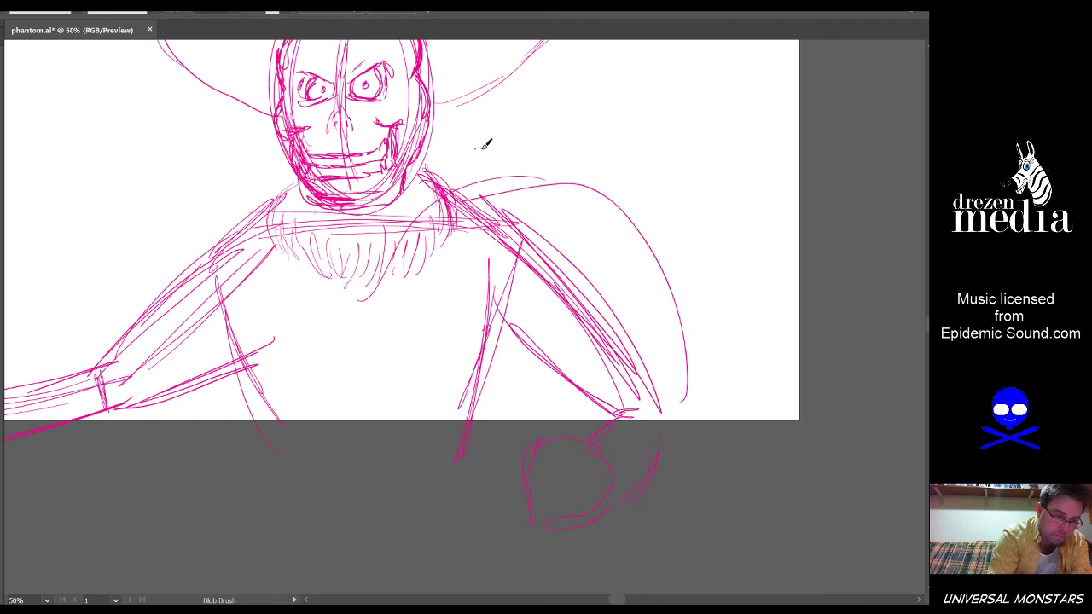
key(ctrl+z)
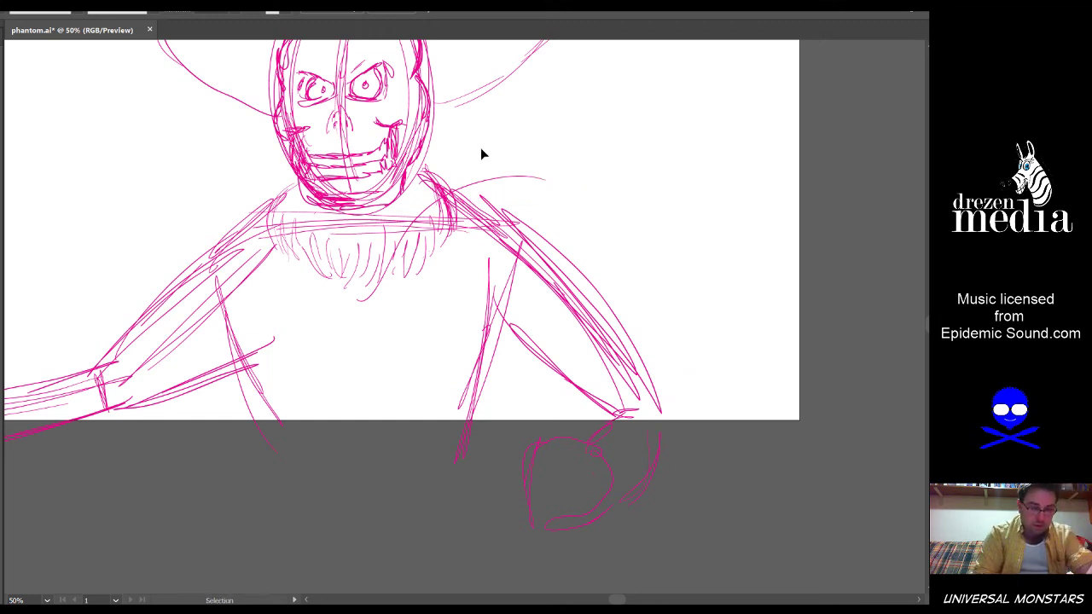
key(ctrl+z)
key(ctrl+z)
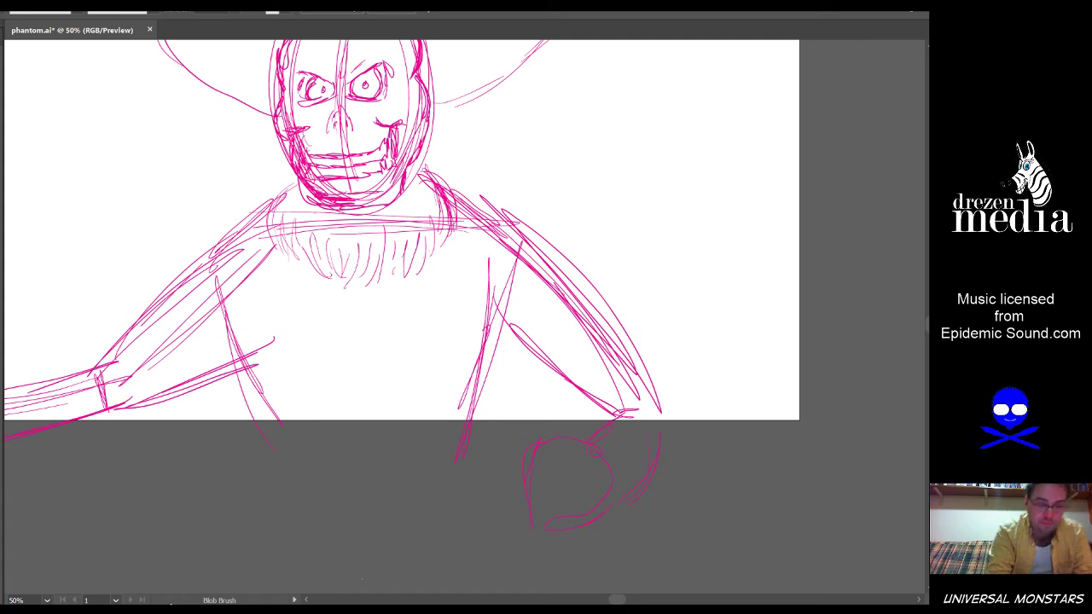
Extend the torso sides down to the waist and wrap looping sash strokes around the midsection
drag(406, 446, 433, 368)
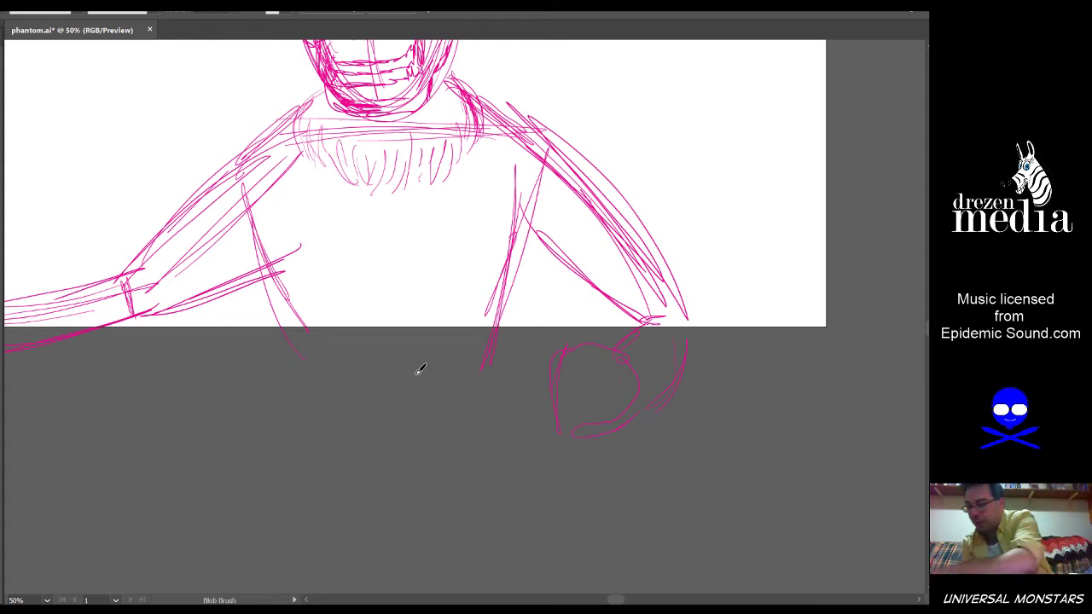
scroll(420, 406, down, 2)
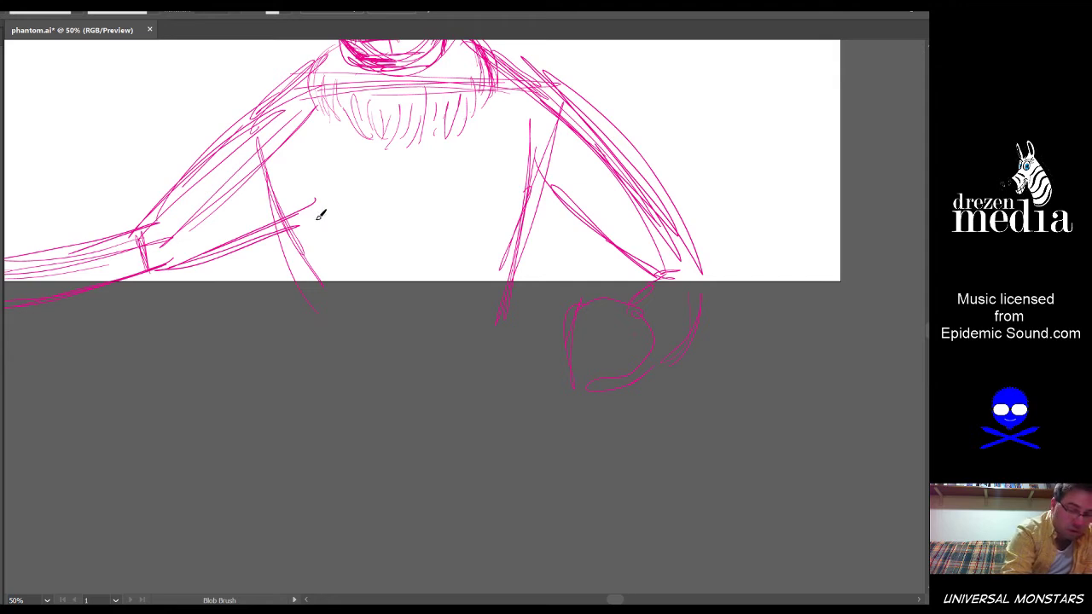
mouse_move(313, 341)
mouse_down()
mouse_move(385, 295)
mouse_move(455, 341)
mouse_move(353, 304)
mouse_move(320, 341)
mouse_move(293, 278)
mouse_move(490, 377)
mouse_move(497, 295)
mouse_move(540, 271)
mouse_up()
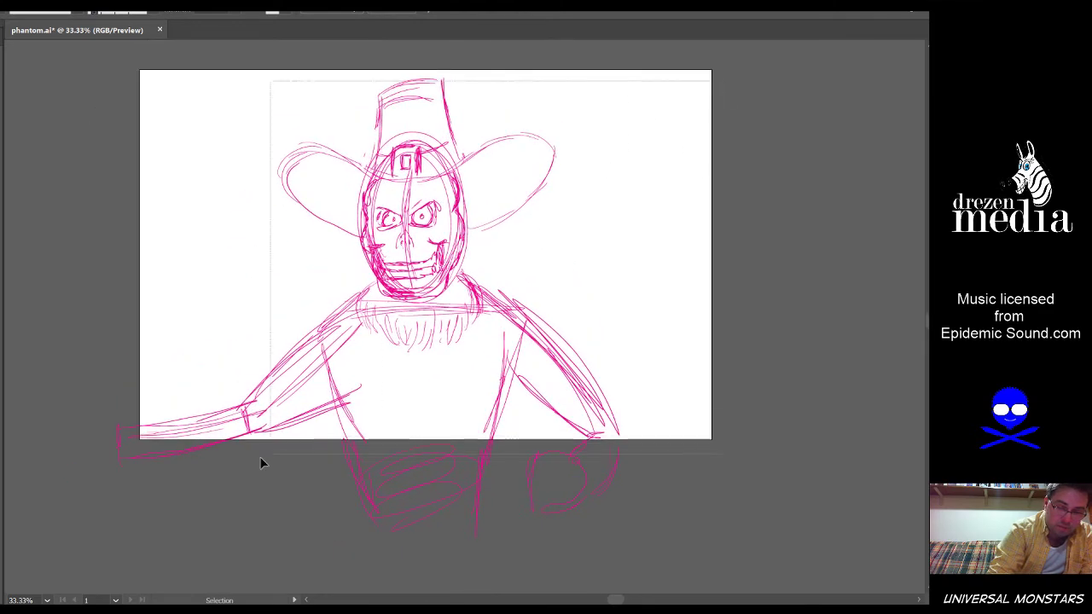
Select the whole figure sketch, scale it down proportionally and reposition it in the upper middle of the artboard
drag(76, 553, 205, 263)
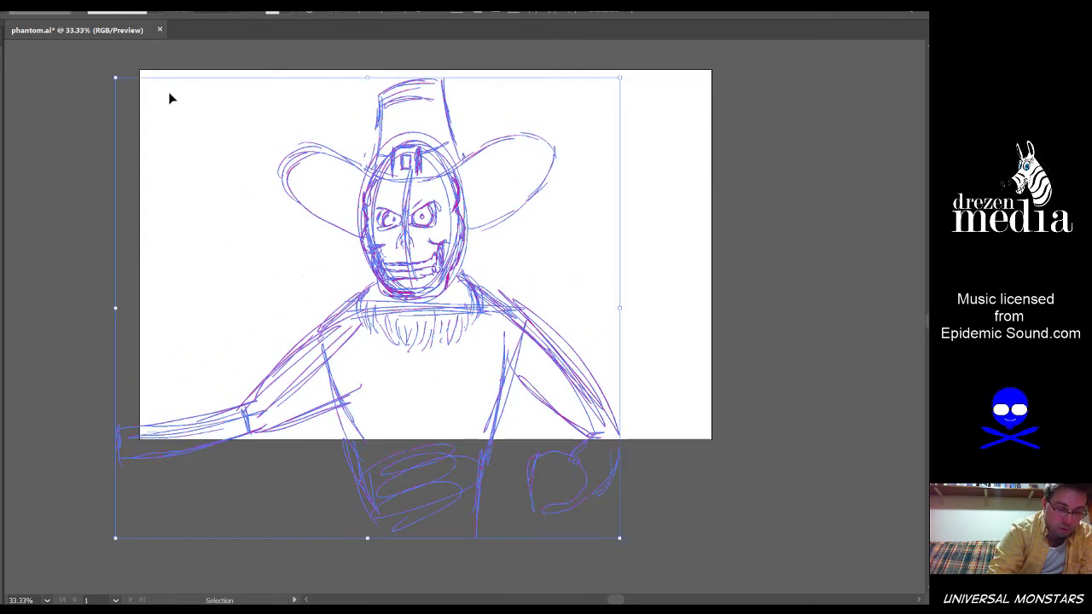
mouse_move(115, 77)
mouse_down()
mouse_move(179, 111)
mouse_move(213, 145)
mouse_move(212, 166)
mouse_up()
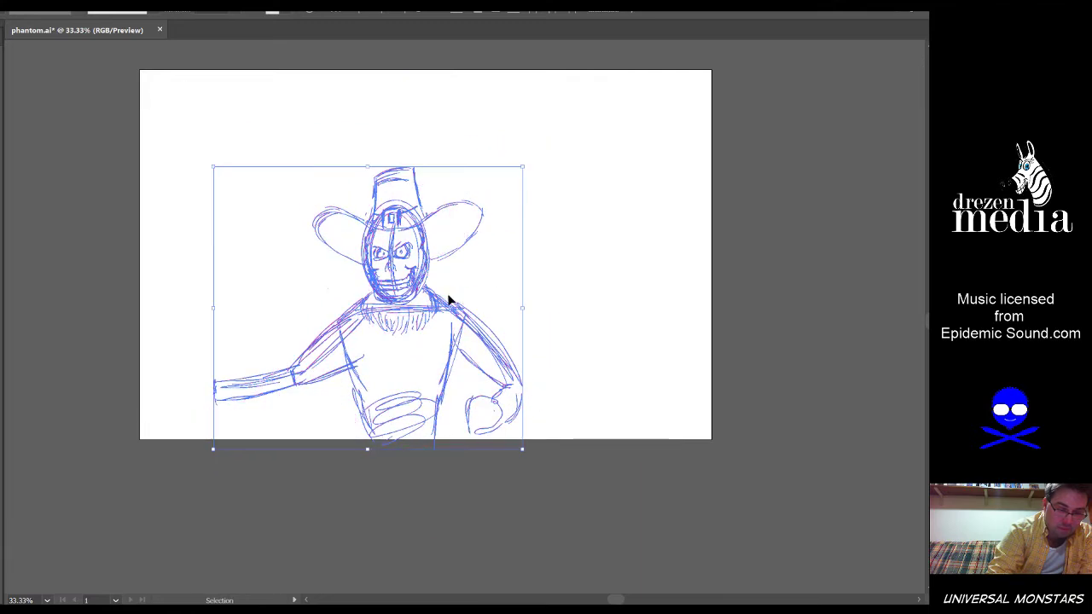
mouse_move(429, 286)
mouse_down()
mouse_move(494, 215)
mouse_move(458, 205)
mouse_up()
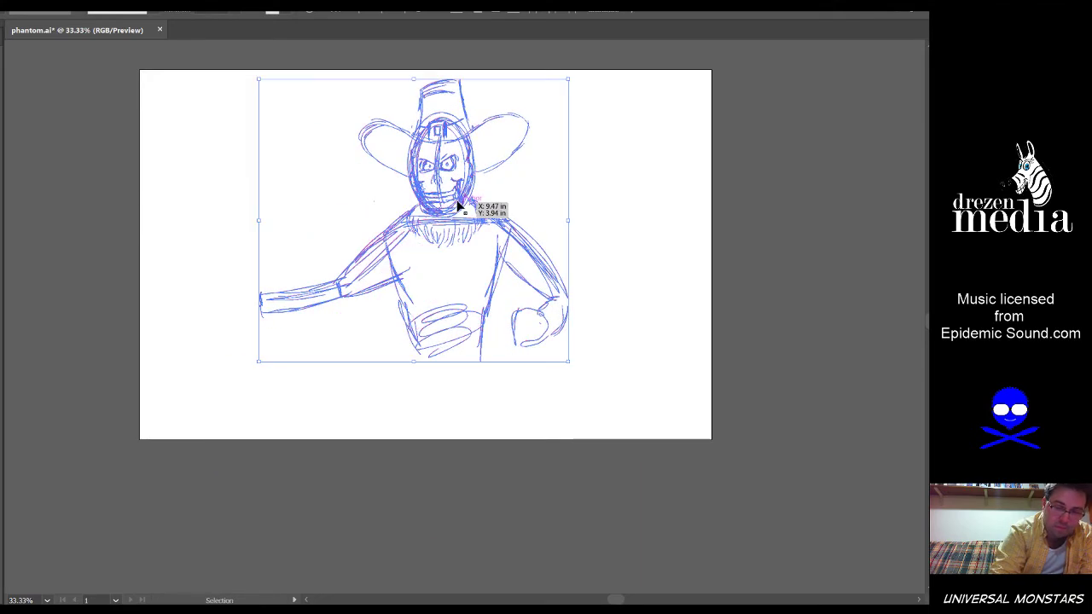
key(ctrl+0)
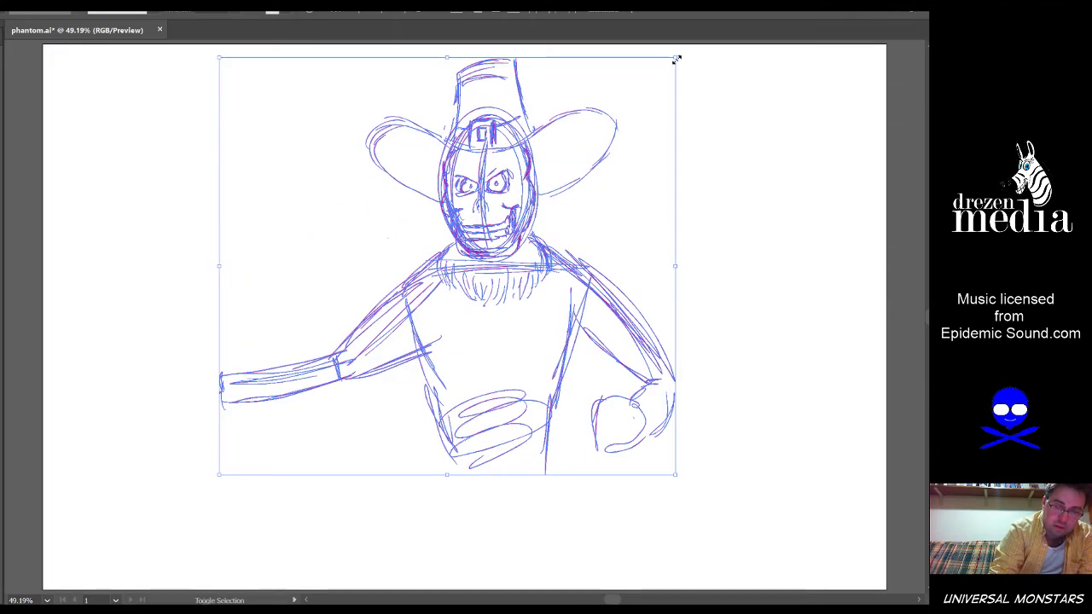
drag(676, 58, 585, 139)
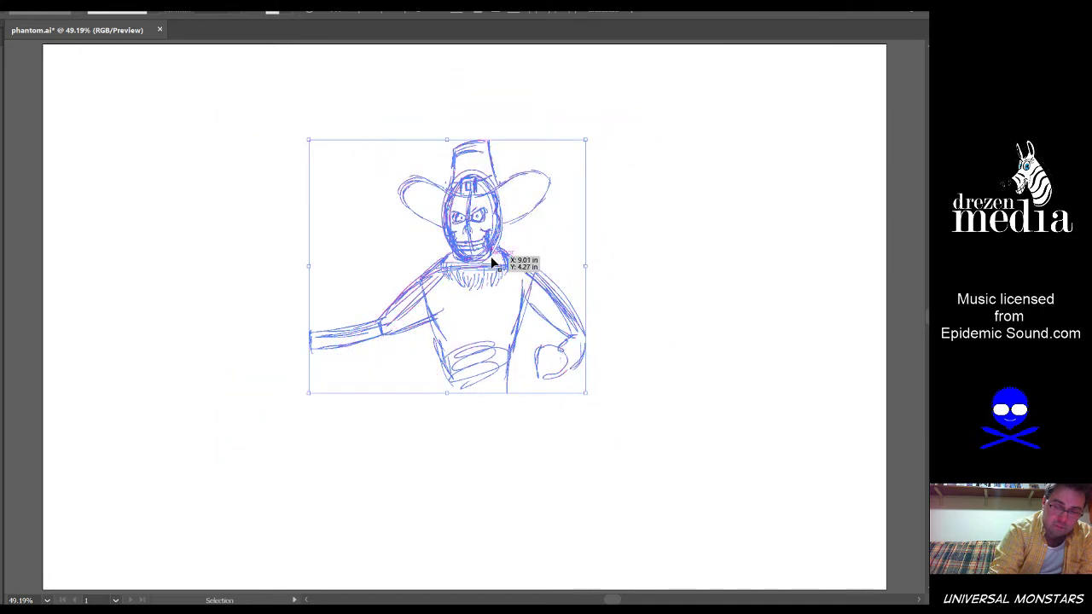
drag(492, 263, 479, 200)
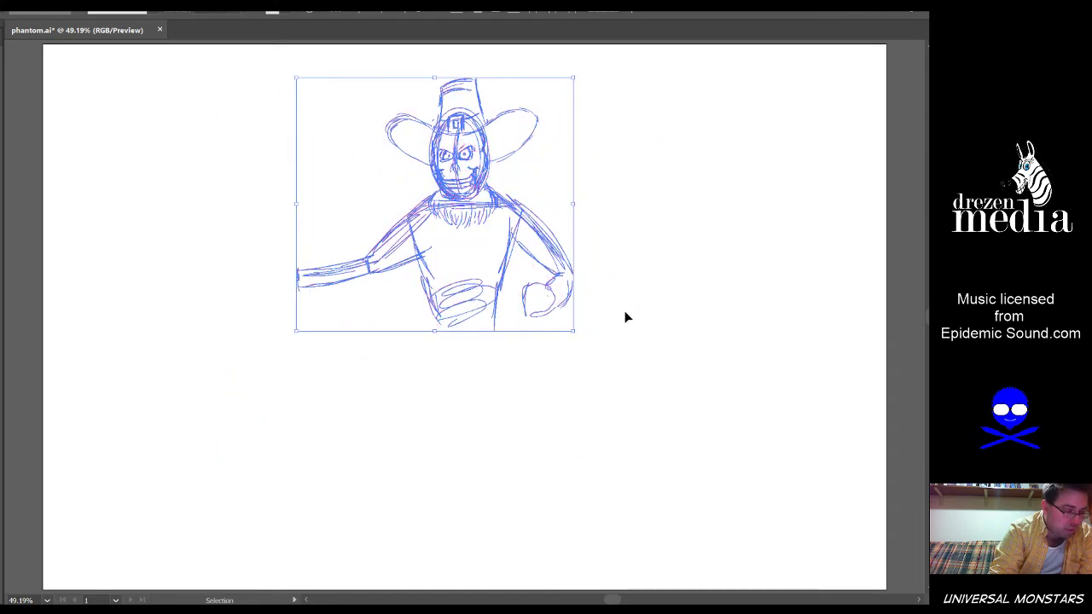
click(618, 313)
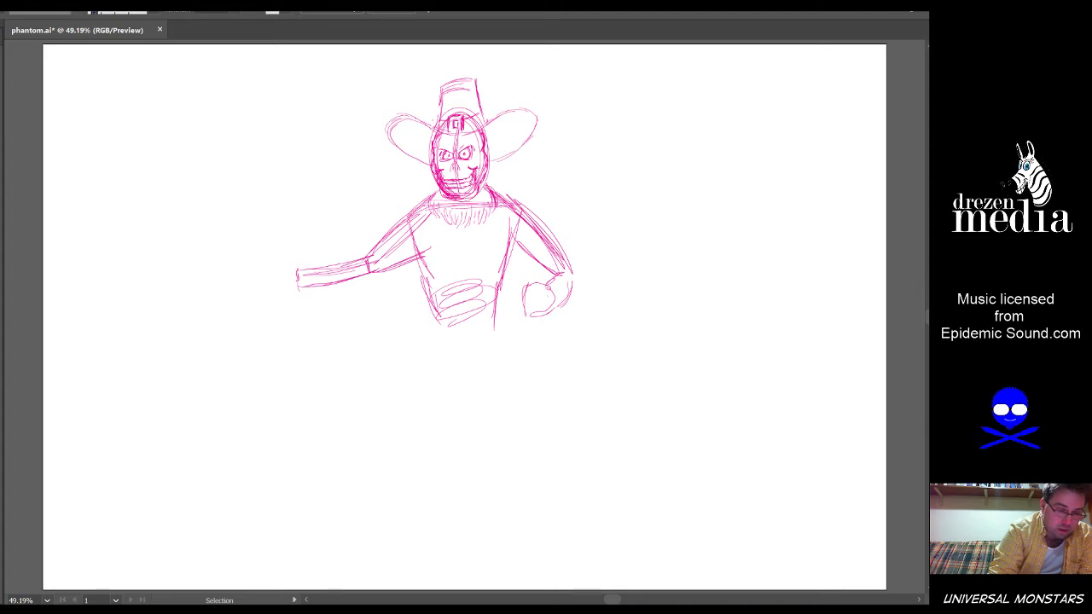
With the Blob Brush, outline a large wavy feather plume sweeping from the hat band over the brim down to the shoulder
key(shift+b)
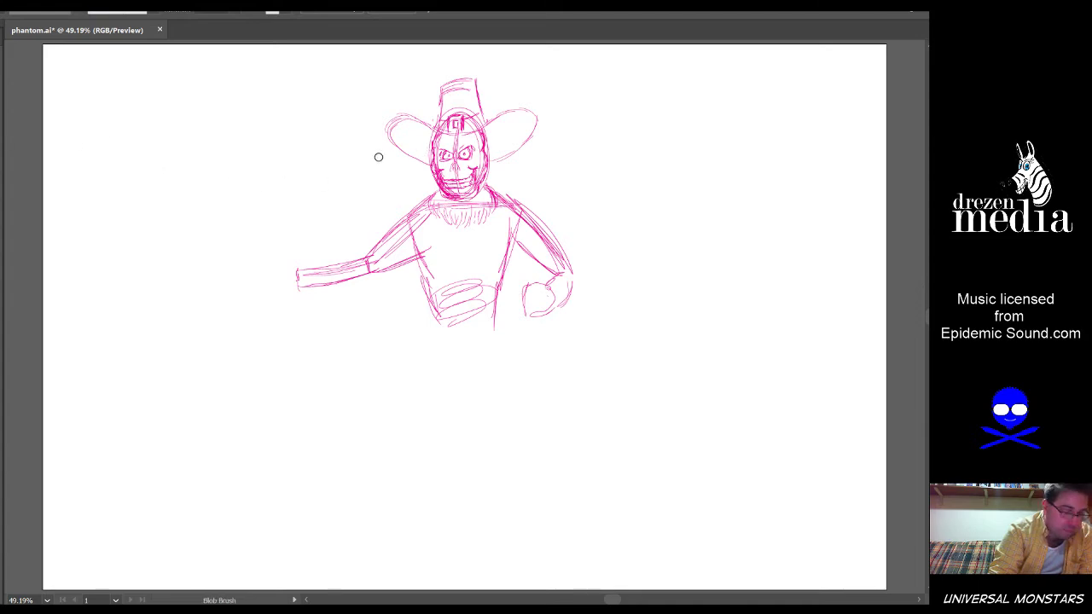
scroll(378, 157, up, 6)
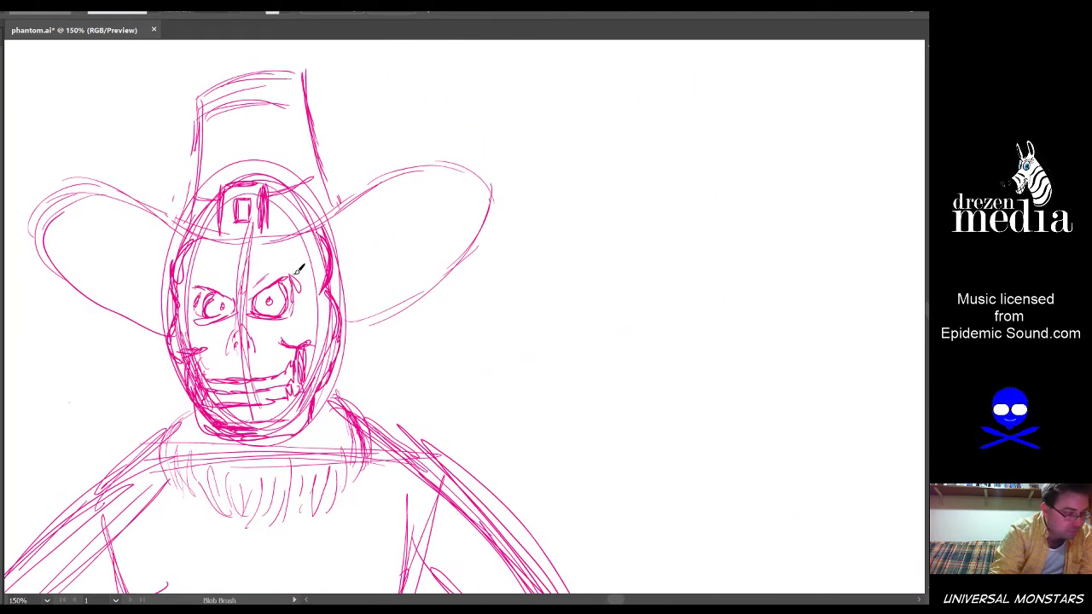
mouse_move(346, 229)
mouse_down()
mouse_move(446, 397)
mouse_move(520, 467)
mouse_up()
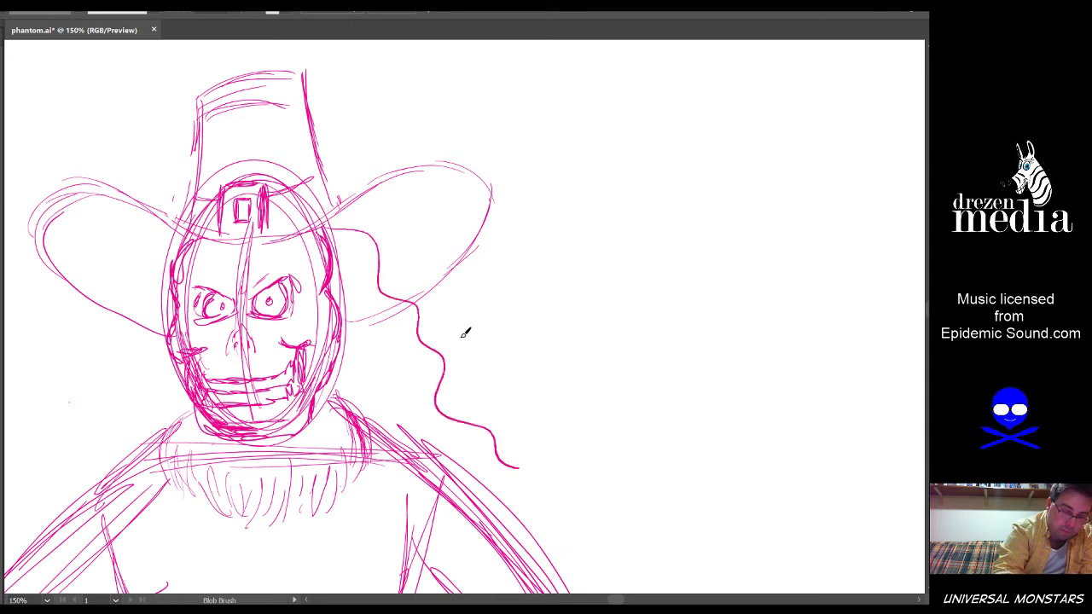
key(ctrl+z)
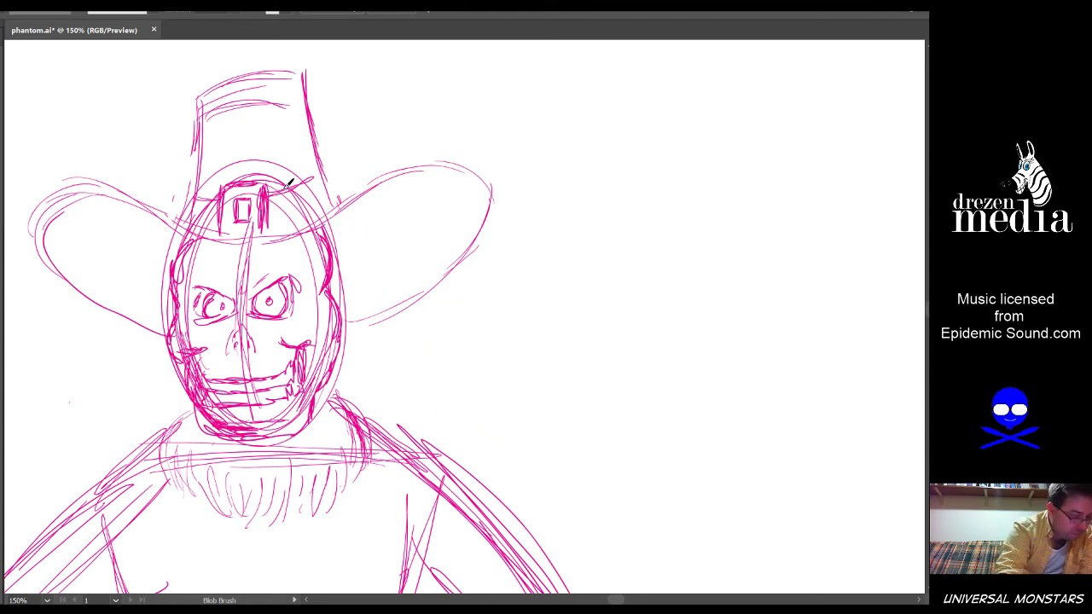
mouse_move(295, 183)
mouse_down()
mouse_move(352, 162)
mouse_move(514, 302)
mouse_move(498, 461)
mouse_up()
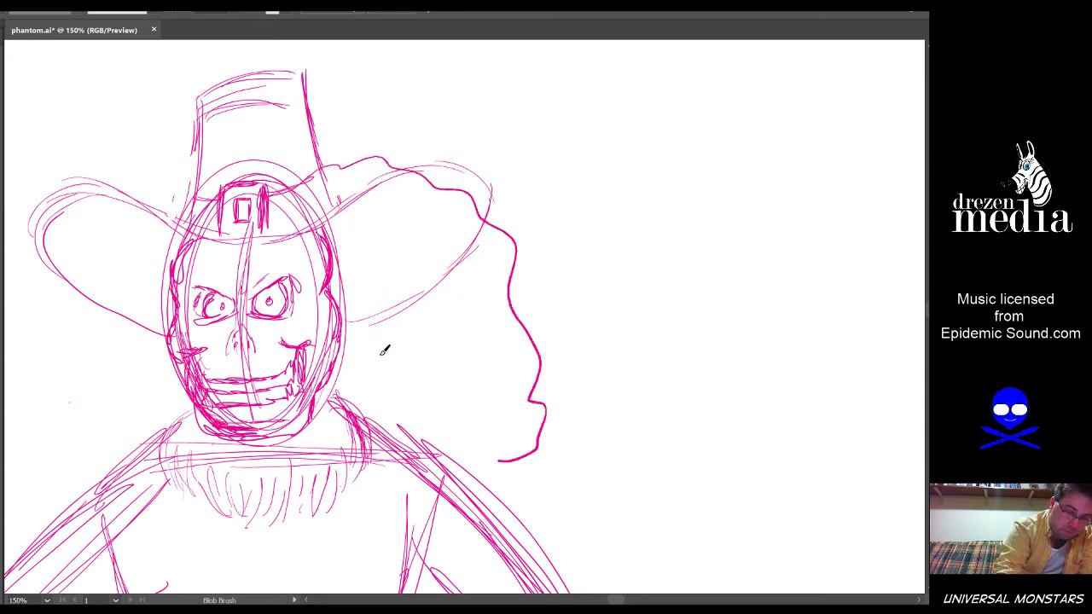
drag(384, 355, 433, 410)
key(ctrl+z)
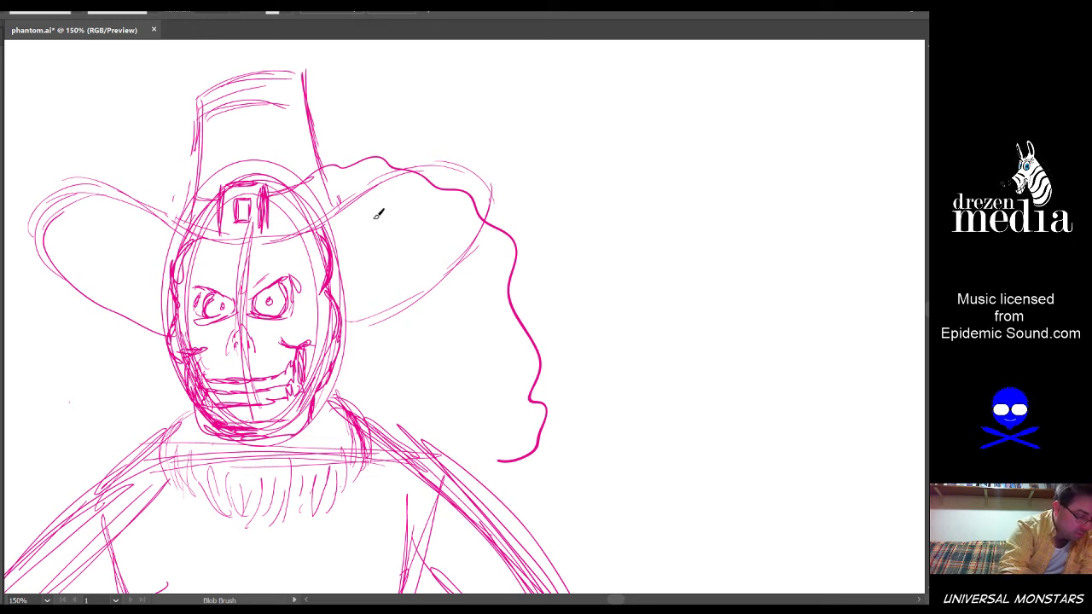
mouse_move(355, 213)
mouse_down()
mouse_move(375, 306)
mouse_move(431, 390)
mouse_move(494, 474)
mouse_move(532, 465)
mouse_up()
key(space)
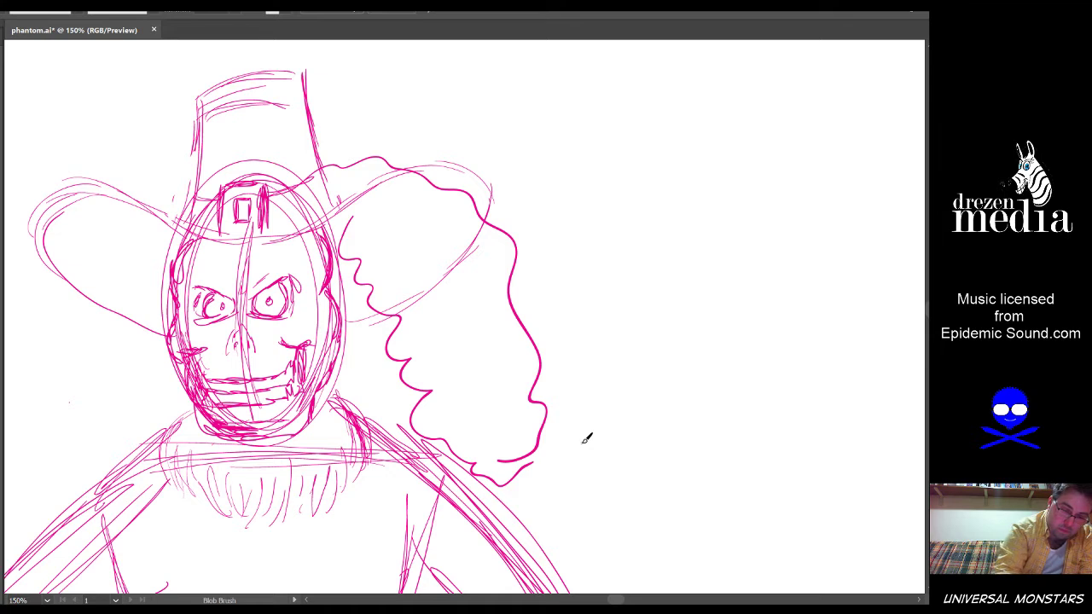
Ruffle the plume's inner edge beside the face and its upper outer edge with small curling strokes
drag(340, 217, 382, 249)
drag(373, 162, 447, 162)
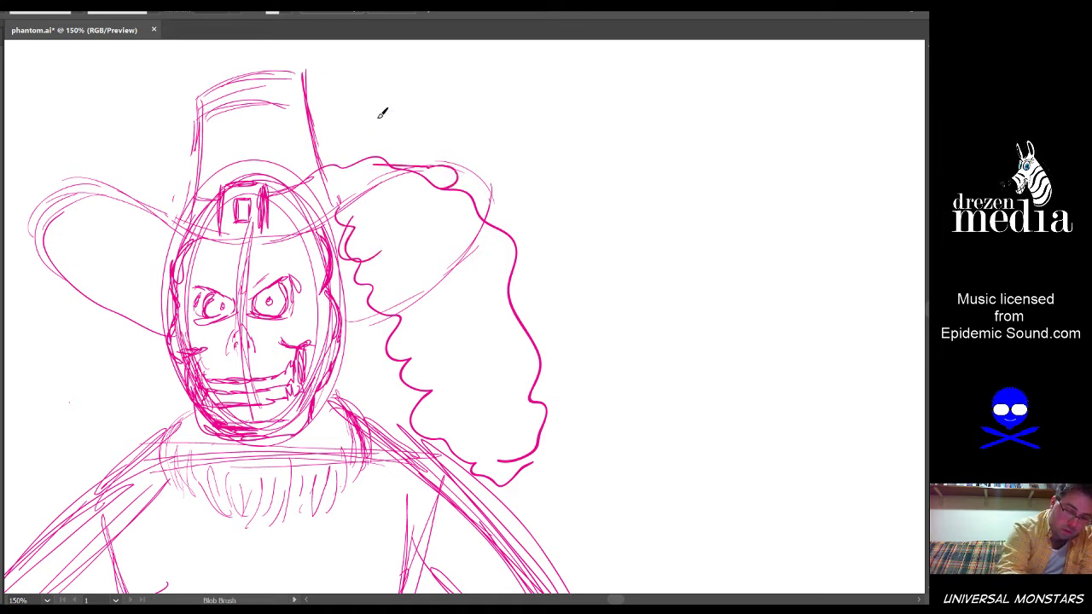
key(ctrl+z)
mouse_move(332, 172)
mouse_down()
mouse_move(405, 168)
mouse_move(482, 187)
mouse_move(512, 290)
mouse_up()
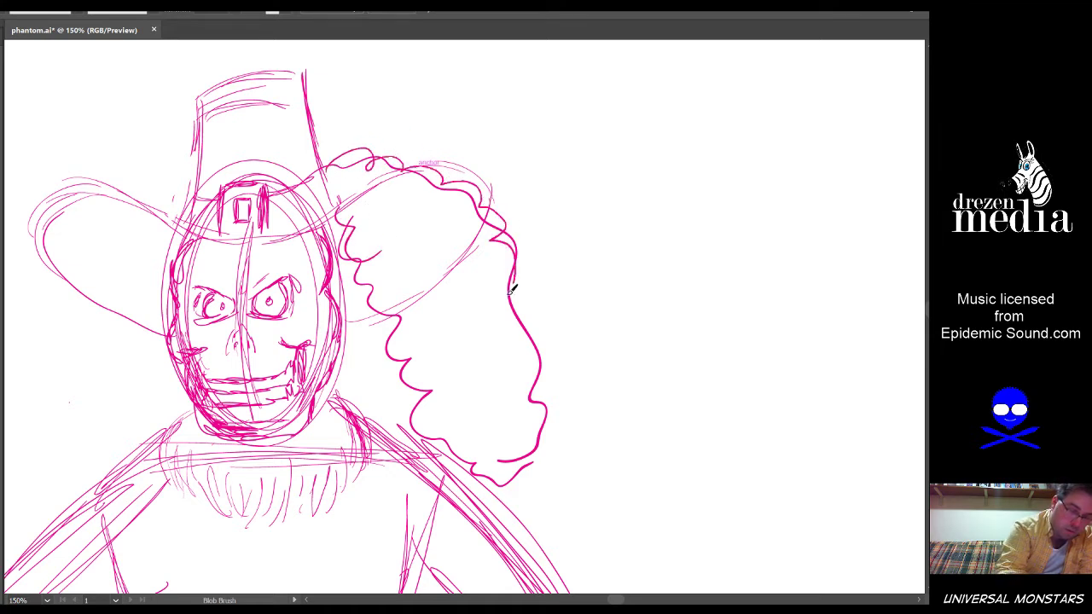
Draw the cape's inner edge from the shoulder down past the bent elbow and its flaring outer edge from the collar
drag(619, 270, 537, 132)
scroll(777, 269, down, 1)
scroll(777, 268, down, 3)
scroll(777, 268, left, 4)
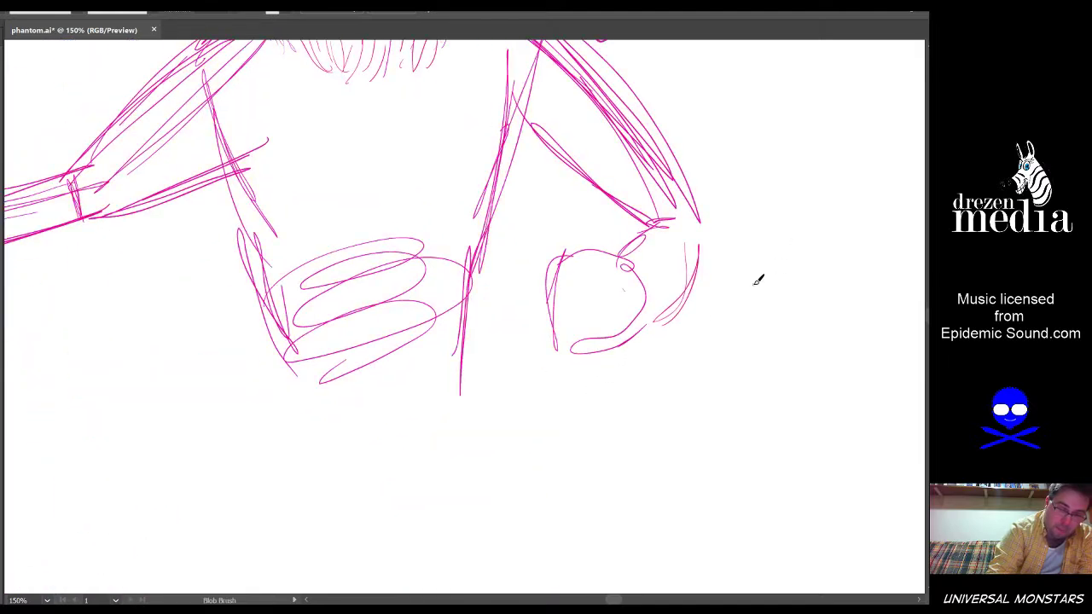
scroll(753, 284, down, 1)
scroll(774, 329, left, 3)
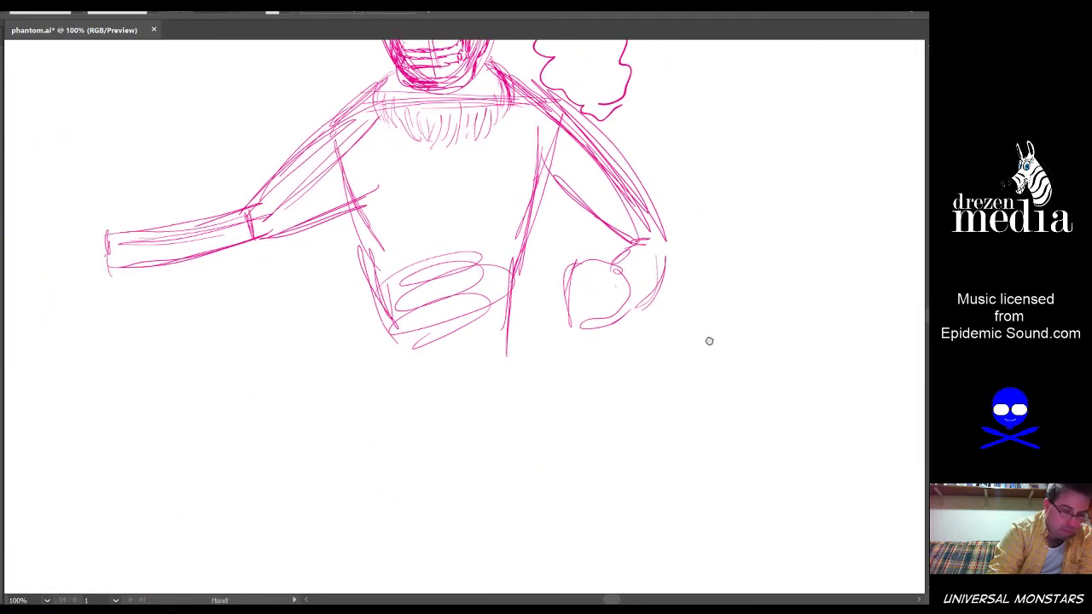
mouse_move(492, 149)
mouse_down()
mouse_move(577, 426)
mouse_move(576, 537)
mouse_up()
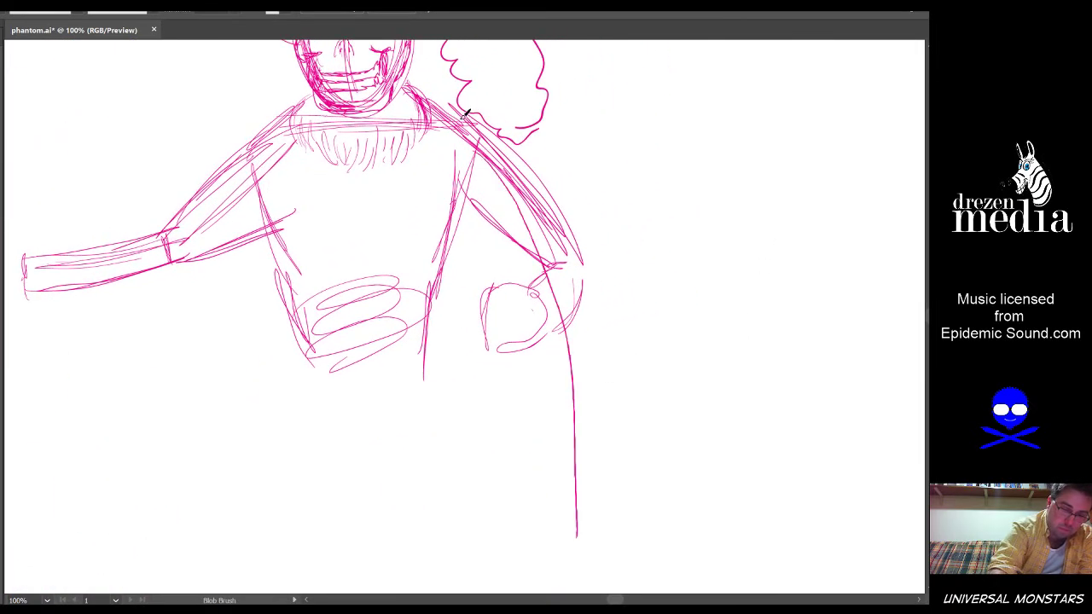
mouse_move(434, 94)
mouse_down()
mouse_move(570, 196)
mouse_move(673, 501)
mouse_up()
key(ctrl+z)
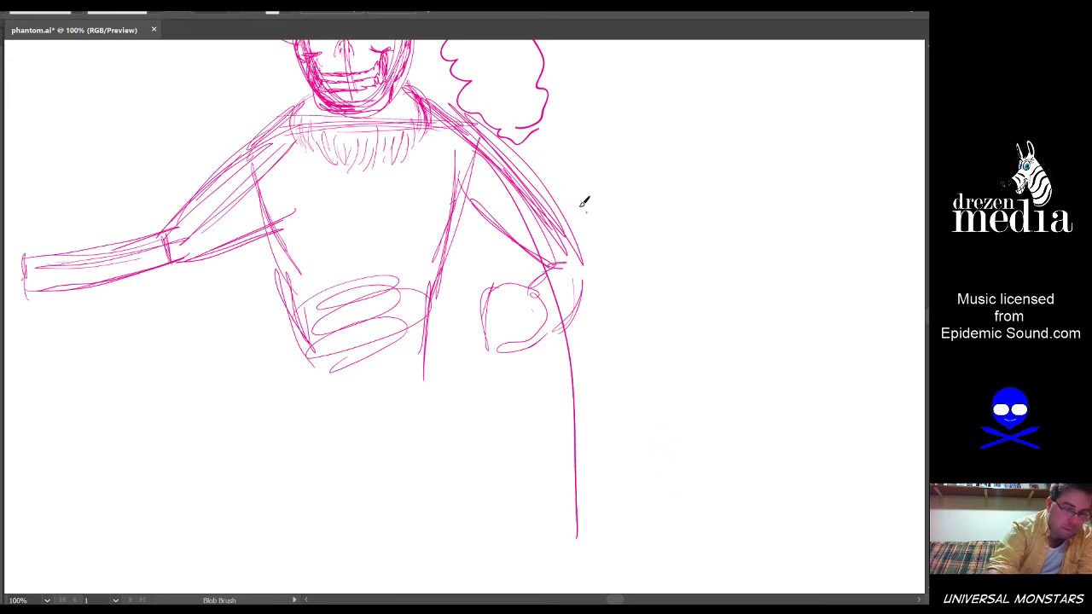
mouse_move(430, 95)
mouse_down()
mouse_move(589, 230)
mouse_move(742, 511)
mouse_up()
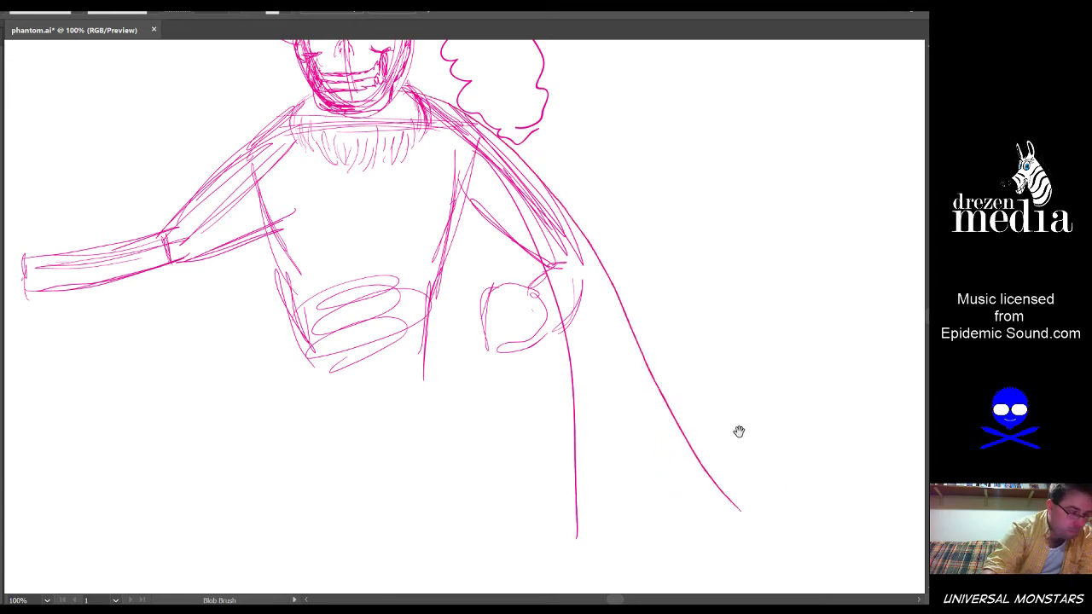
Add long hanging folds to the cape and close it with a wavy hem and a rounded outer corner
drag(738, 431, 734, 263)
mouse_move(507, 518)
mouse_down()
mouse_move(500, 429)
mouse_move(543, 188)
mouse_up()
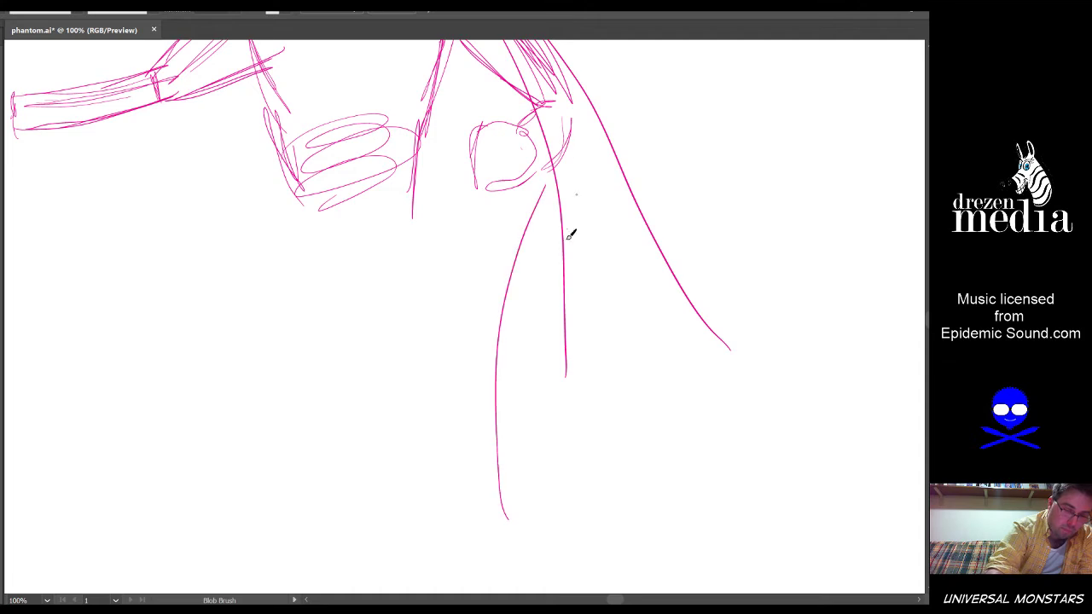
drag(571, 234, 610, 536)
drag(728, 377, 686, 273)
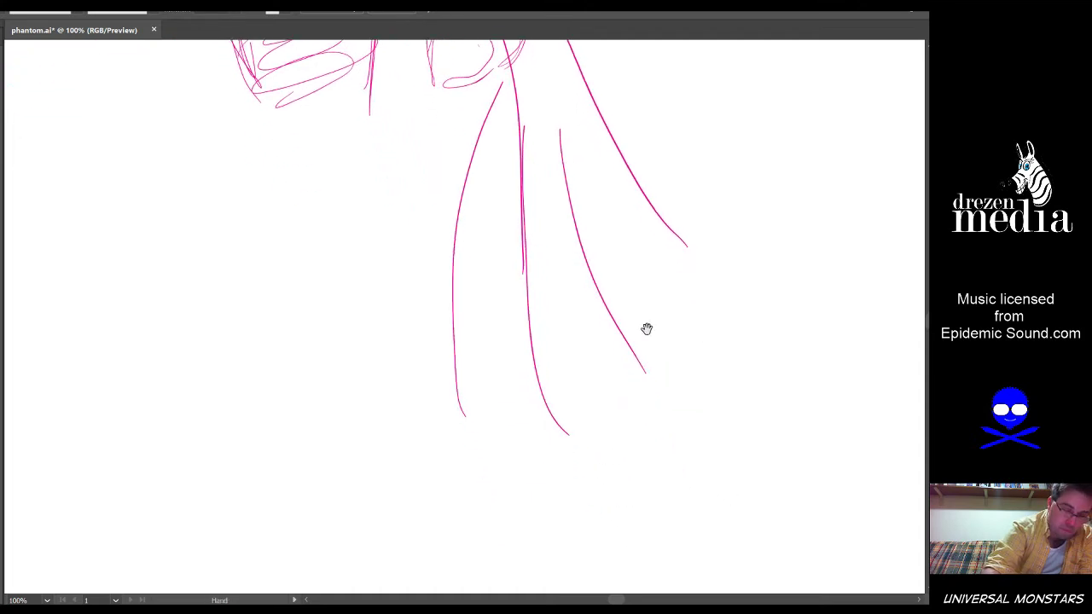
mouse_move(459, 418)
mouse_down()
mouse_move(512, 429)
mouse_move(765, 359)
mouse_up()
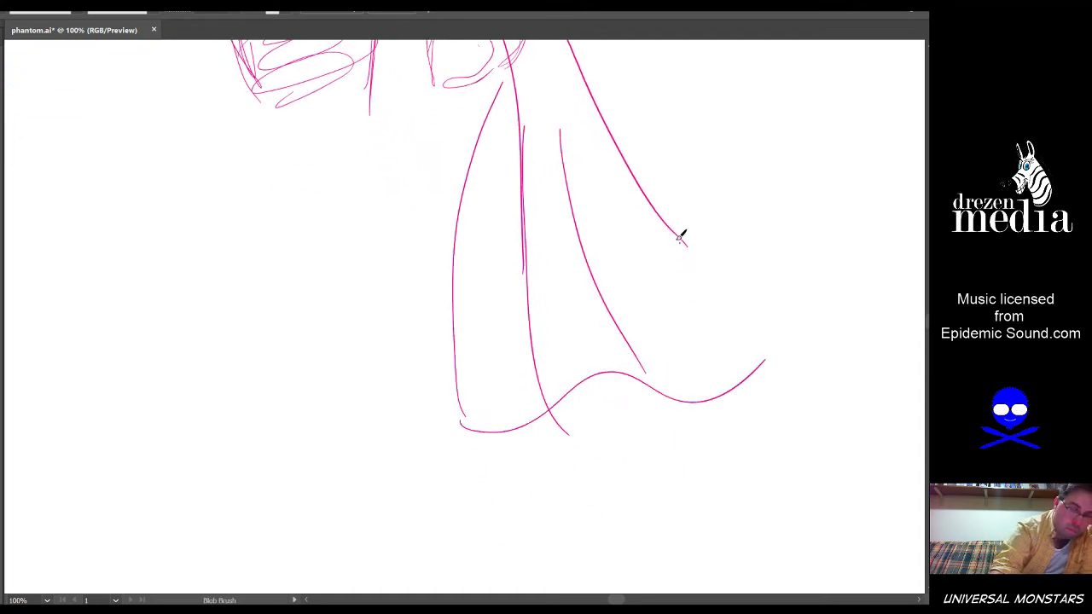
drag(666, 205, 747, 375)
scroll(721, 397, down, 2)
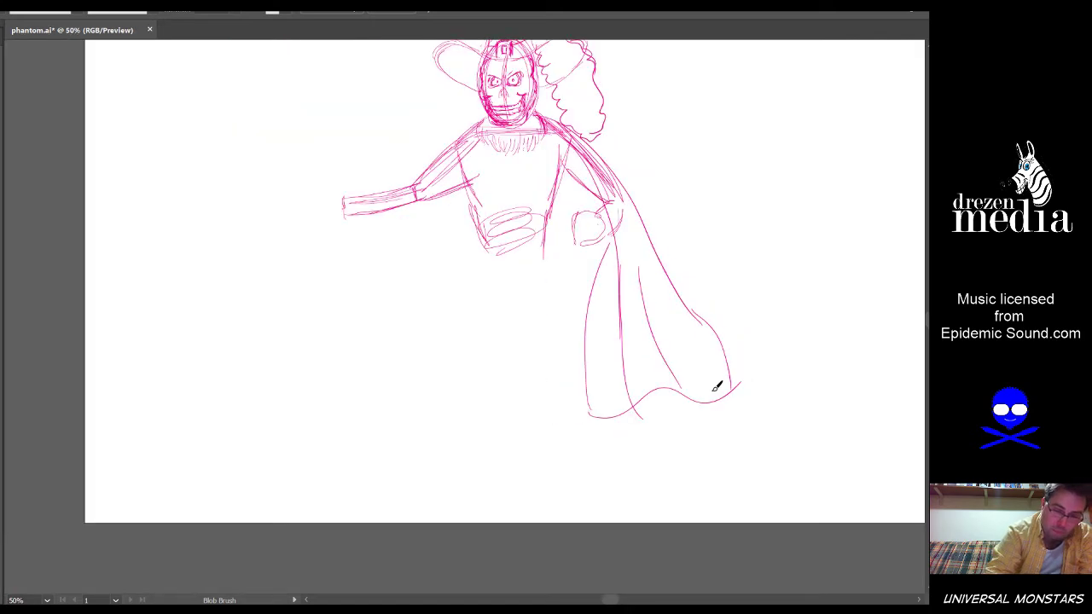
Sketch the robe's wavy ground hem, its slanting edge behind the cape and a pointed shoe poking out below the hem
key(ctrl+0)
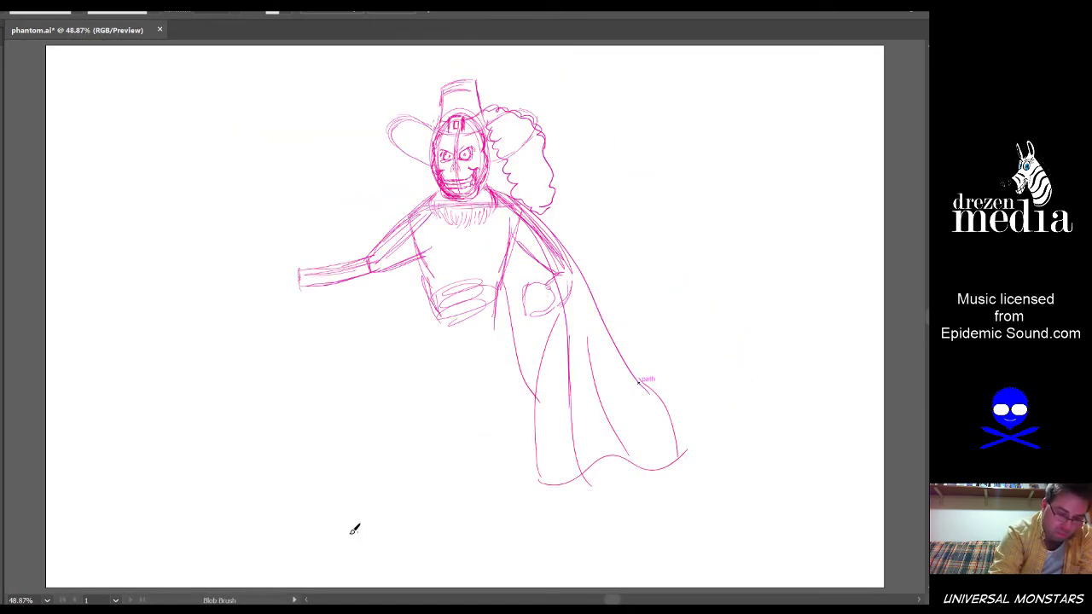
mouse_move(307, 556)
mouse_down()
mouse_move(537, 547)
mouse_move(583, 555)
mouse_up()
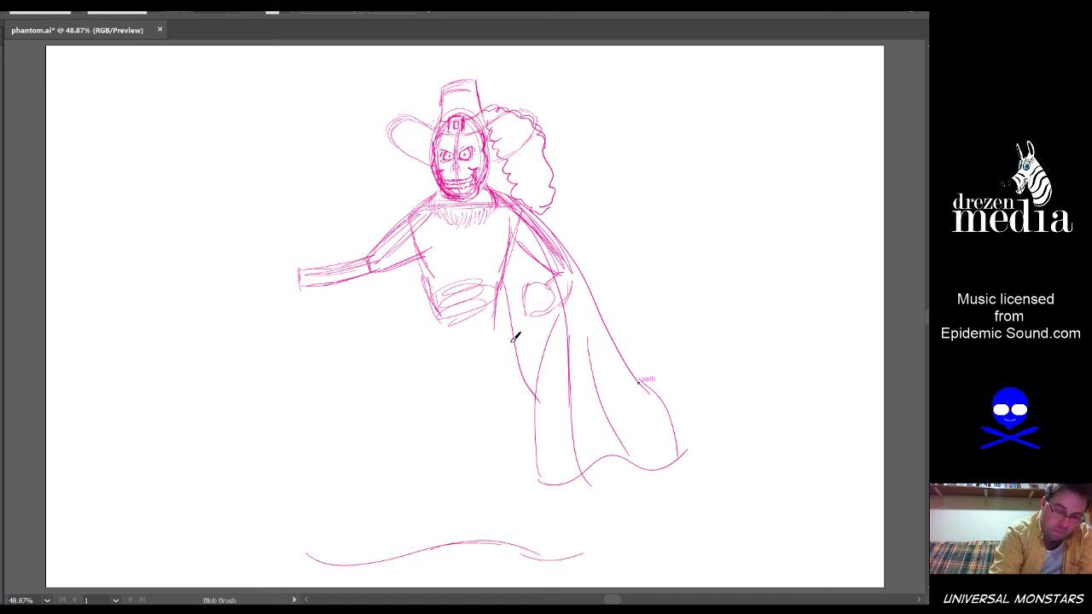
drag(512, 334, 609, 542)
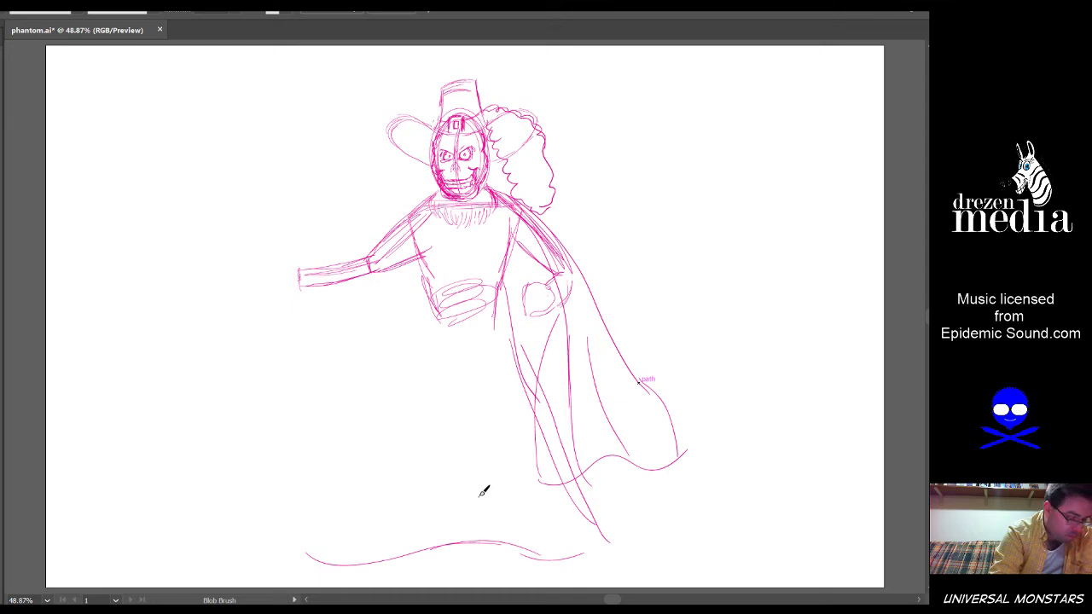
scroll(489, 495, down, 2)
scroll(489, 495, left, 1)
mouse_move(387, 541)
mouse_down()
mouse_move(367, 559)
mouse_move(385, 540)
mouse_move(415, 536)
mouse_up()
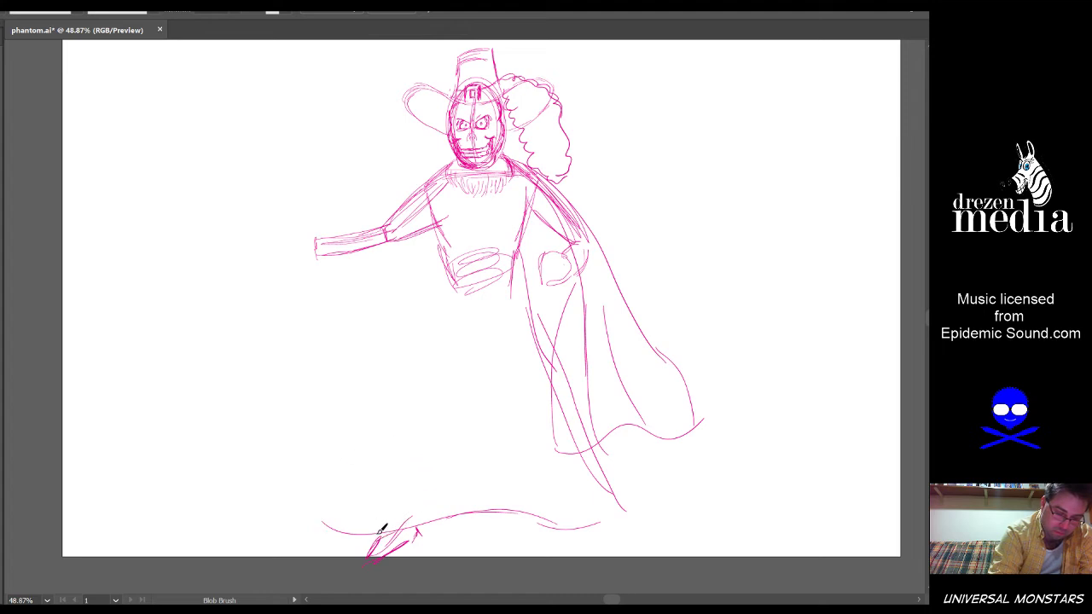
Draw the robe's flared front side from the waist to the hem and reinforce the opposite edge beside the cape
mouse_move(395, 525)
mouse_down()
mouse_move(311, 539)
mouse_move(324, 504)
mouse_move(402, 429)
mouse_move(453, 284)
mouse_up()
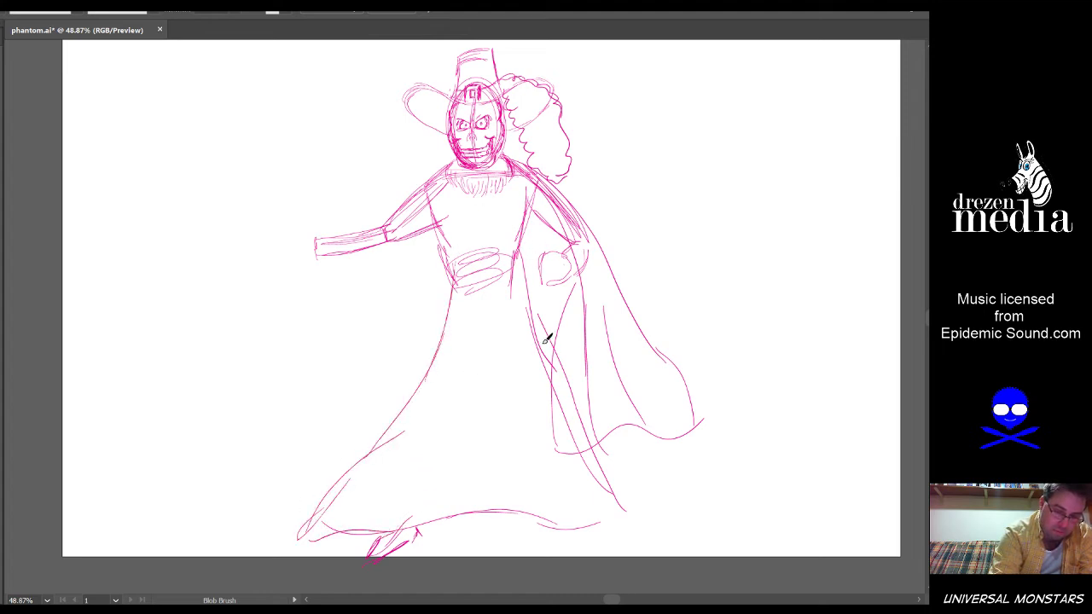
drag(538, 346, 519, 252)
drag(532, 291, 608, 445)
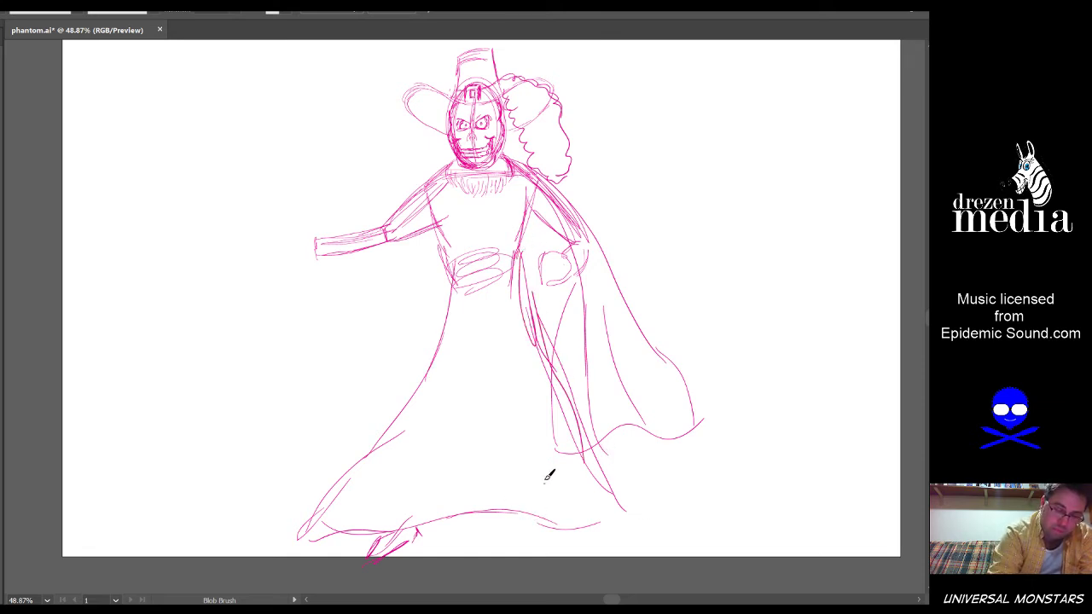
Add long fold lines inside the robe and round its trailing lower corner into the hem
drag(414, 437, 410, 515)
drag(438, 396, 467, 311)
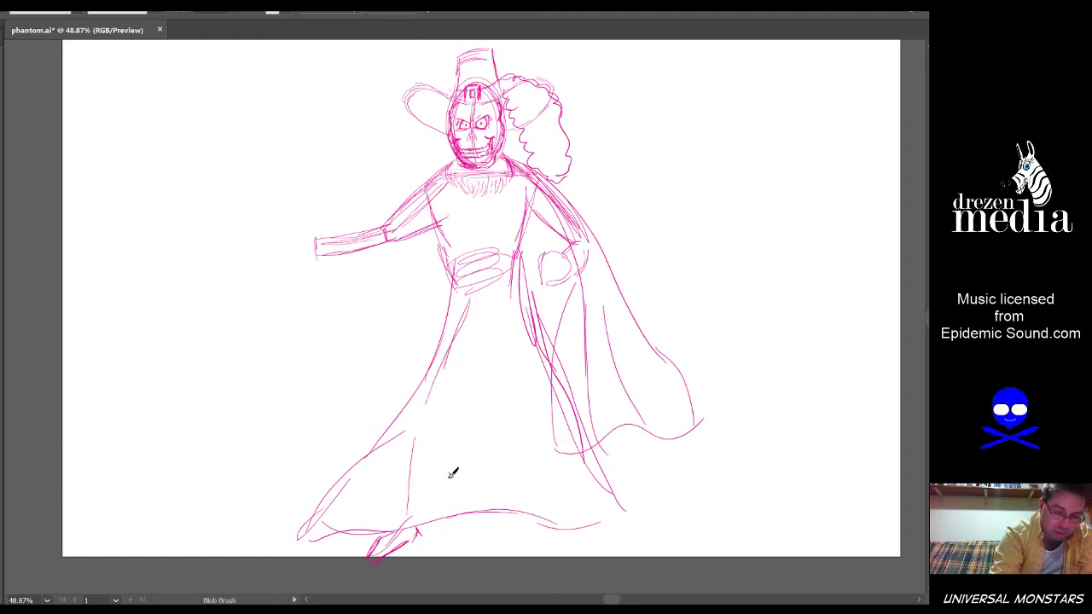
drag(441, 527, 500, 358)
drag(489, 457, 541, 300)
drag(592, 477, 550, 343)
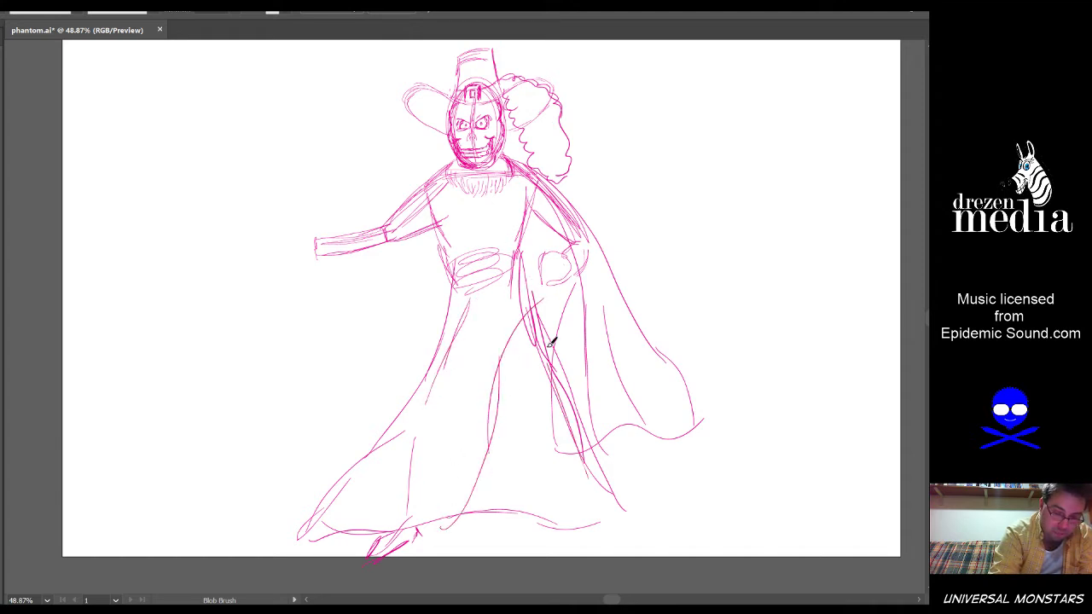
drag(607, 463, 578, 393)
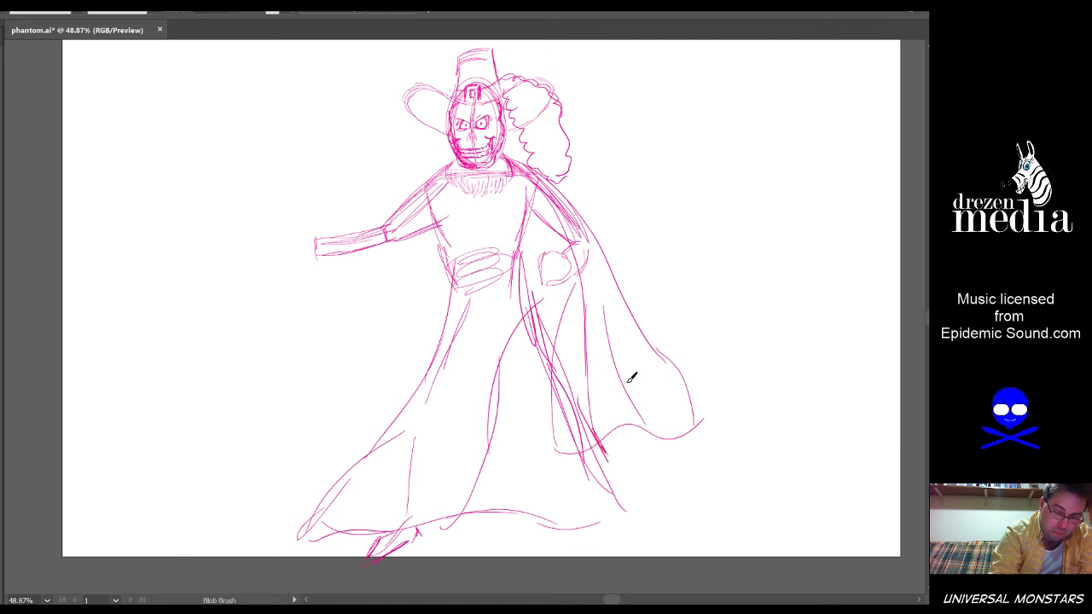
mouse_move(621, 498)
mouse_down()
mouse_move(605, 453)
mouse_move(611, 509)
mouse_move(617, 476)
mouse_move(607, 517)
mouse_up()
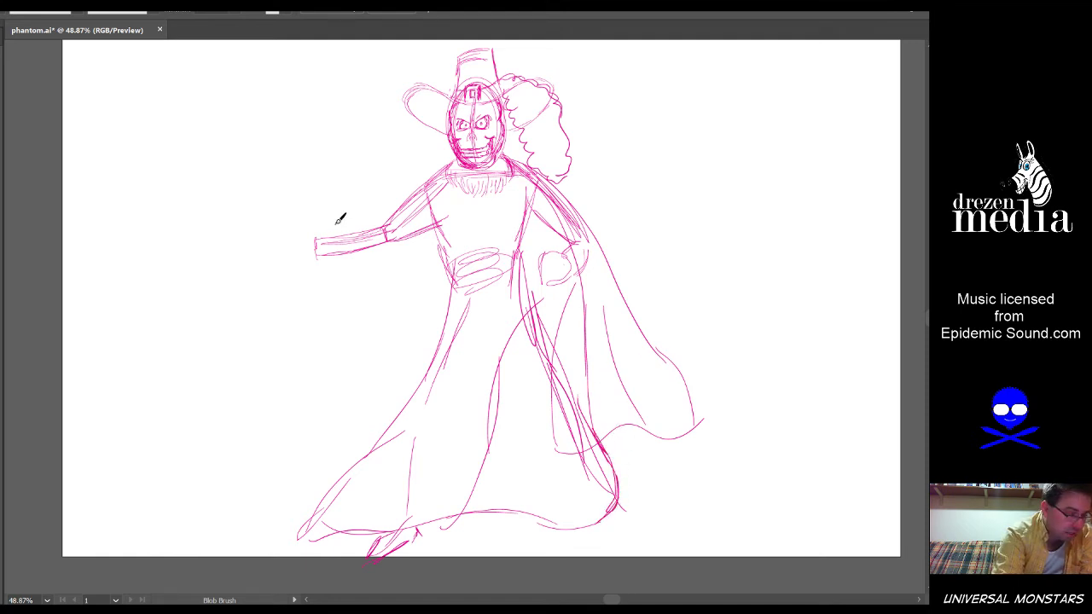
Sketch a long, slanted staff just beyond the wrist of the outstretched arm, built from several overlapping strokes
drag(333, 342, 282, 202)
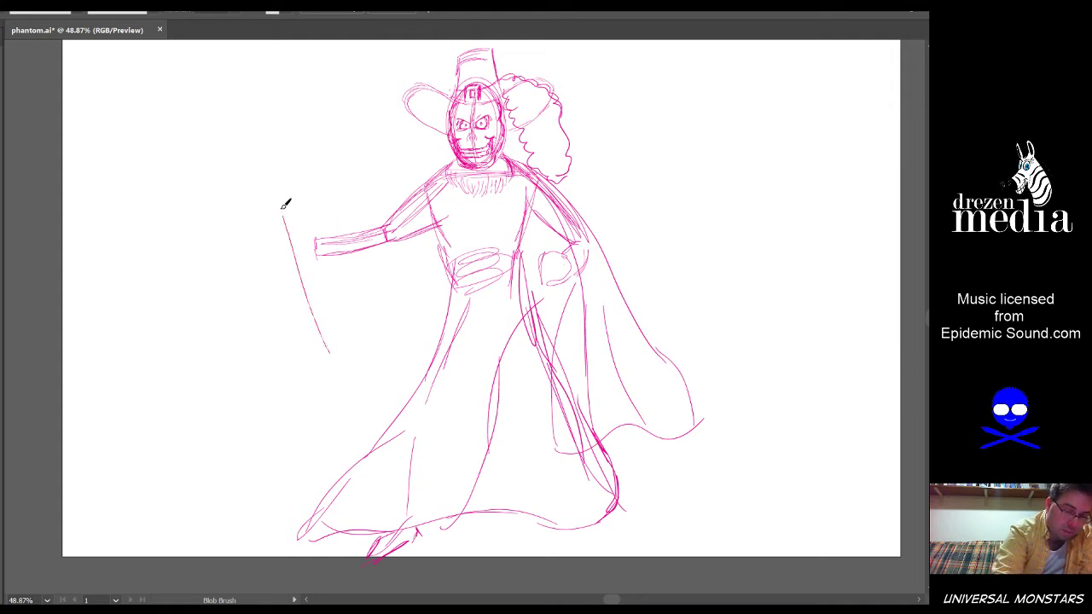
mouse_move(269, 164)
mouse_down()
mouse_move(370, 445)
mouse_move(258, 116)
mouse_move(290, 220)
mouse_up()
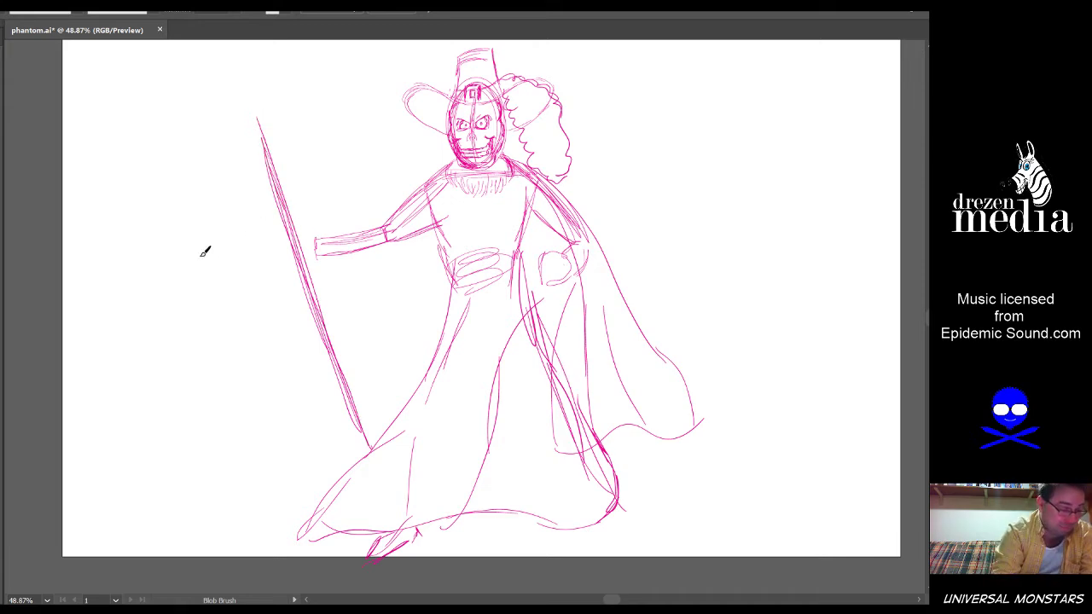
Draw the outstretched arm's fist gripping the staff, with a rounded palm, a thumb and curled fingers
scroll(228, 210, up, 3)
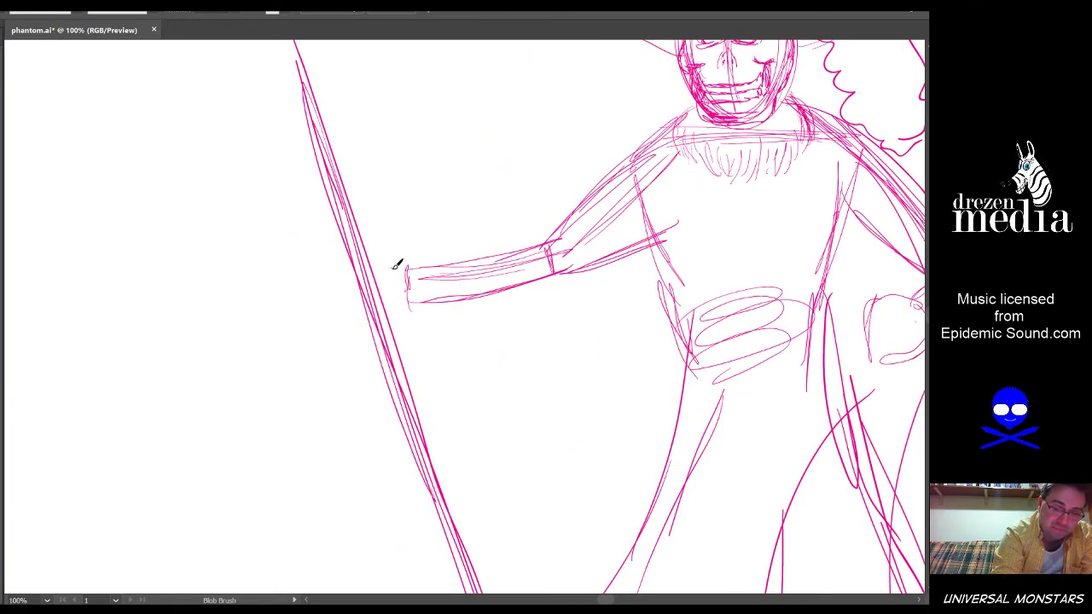
mouse_move(398, 268)
mouse_down()
mouse_move(403, 289)
mouse_move(388, 317)
mouse_up()
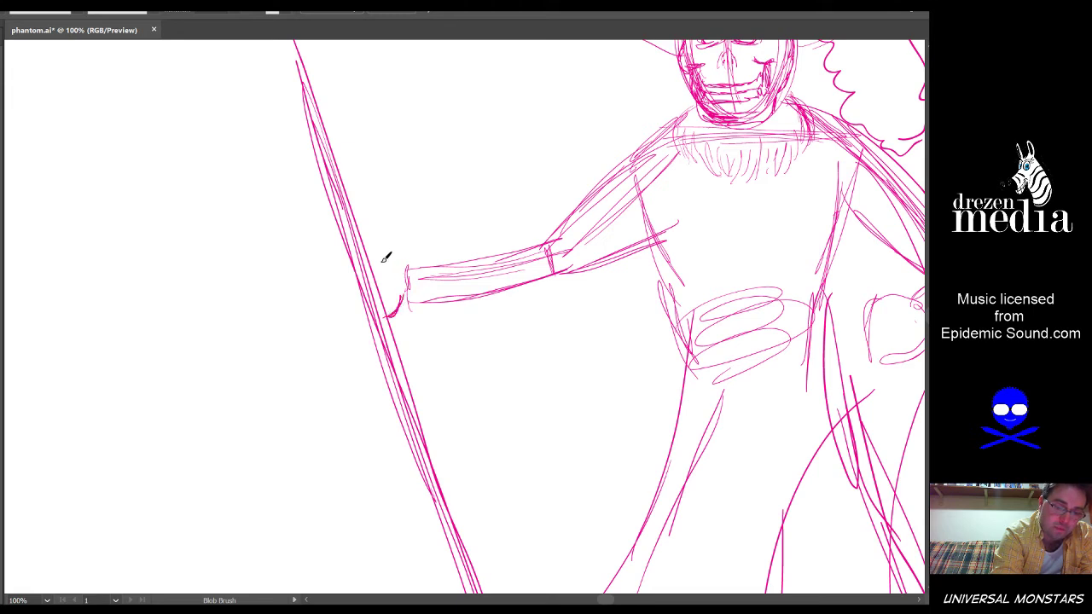
mouse_move(395, 266)
mouse_down()
mouse_move(389, 248)
mouse_move(353, 257)
mouse_move(365, 278)
mouse_up()
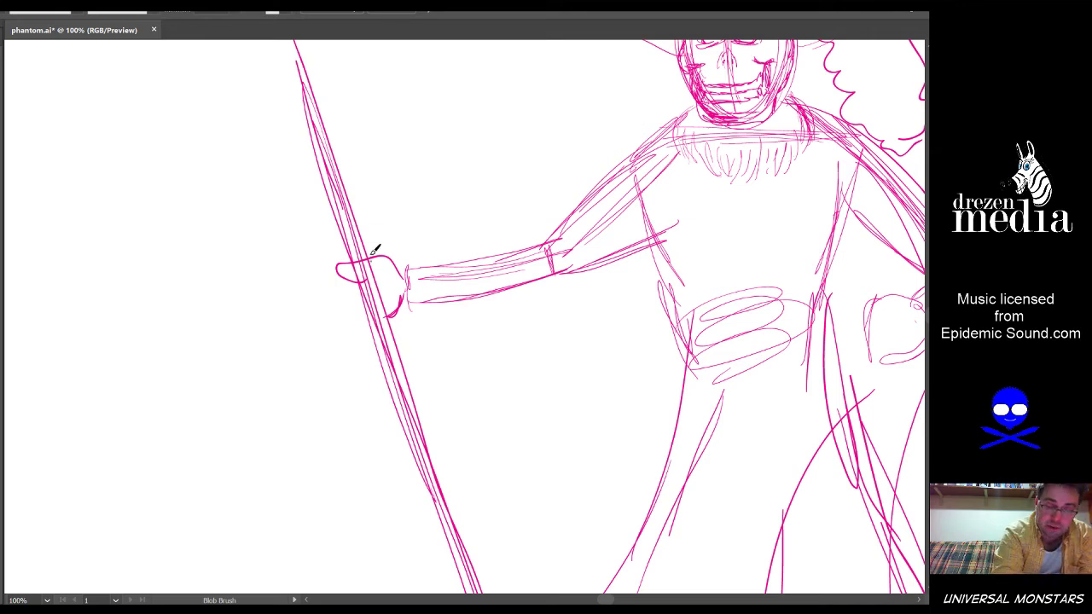
key(ctrl+z)
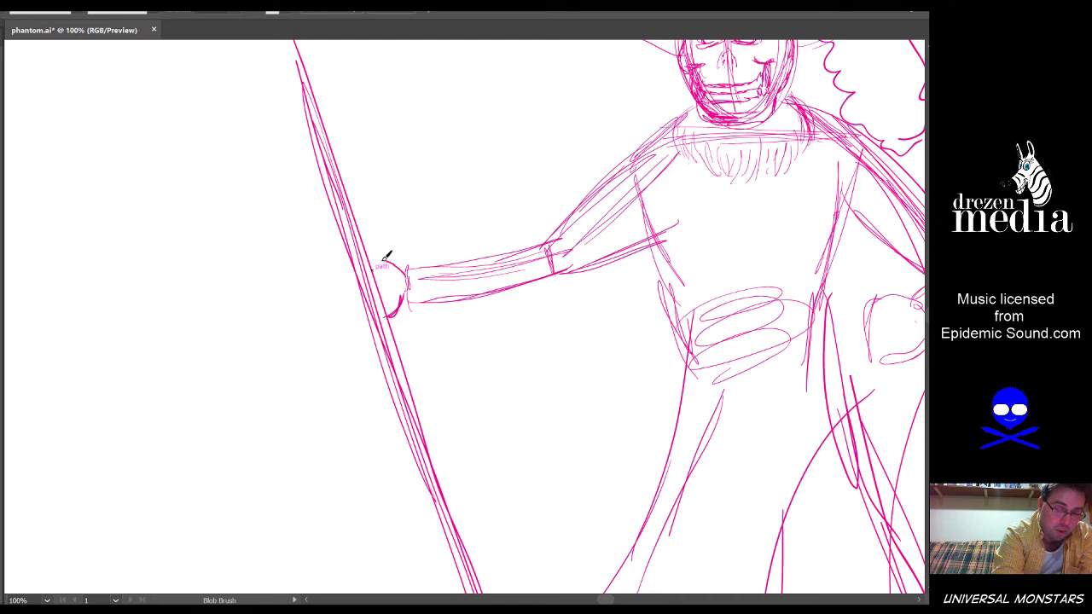
mouse_move(384, 260)
mouse_down()
mouse_move(353, 290)
mouse_move(390, 264)
mouse_up()
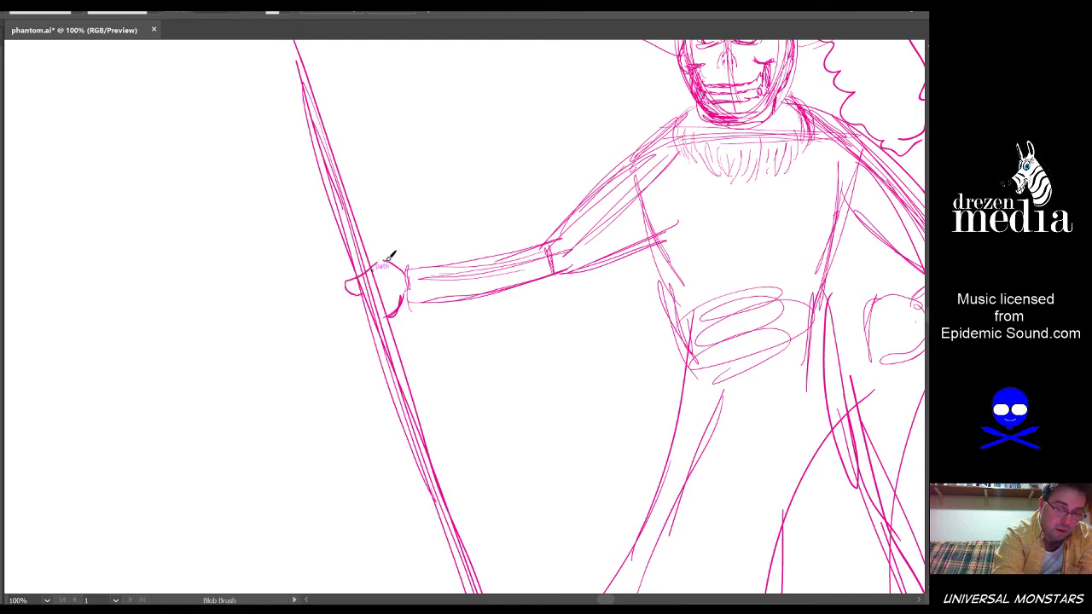
key(ctrl+z)
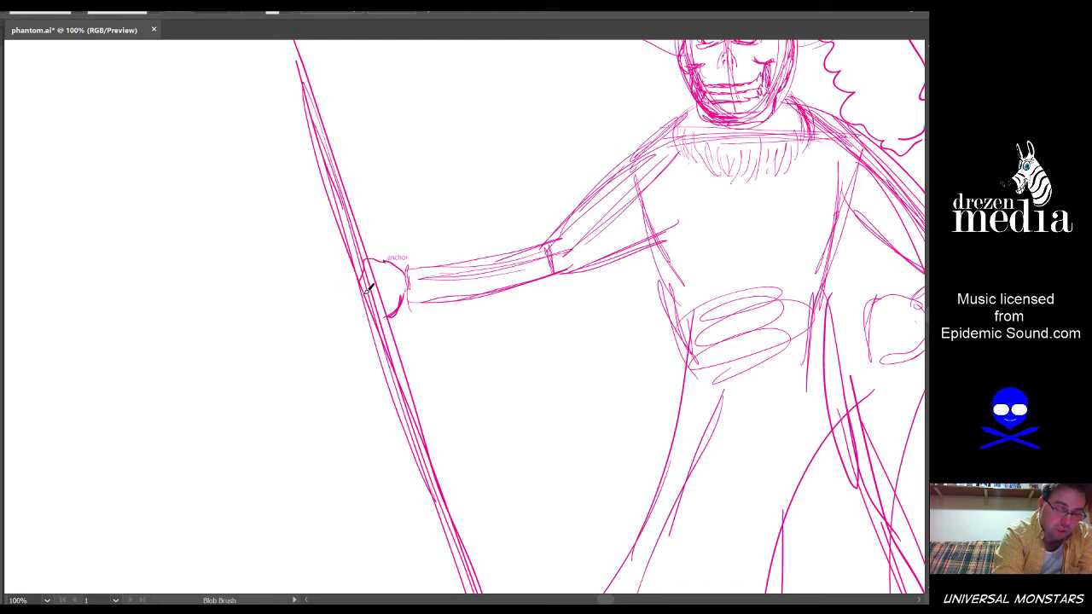
key(ctrl+z)
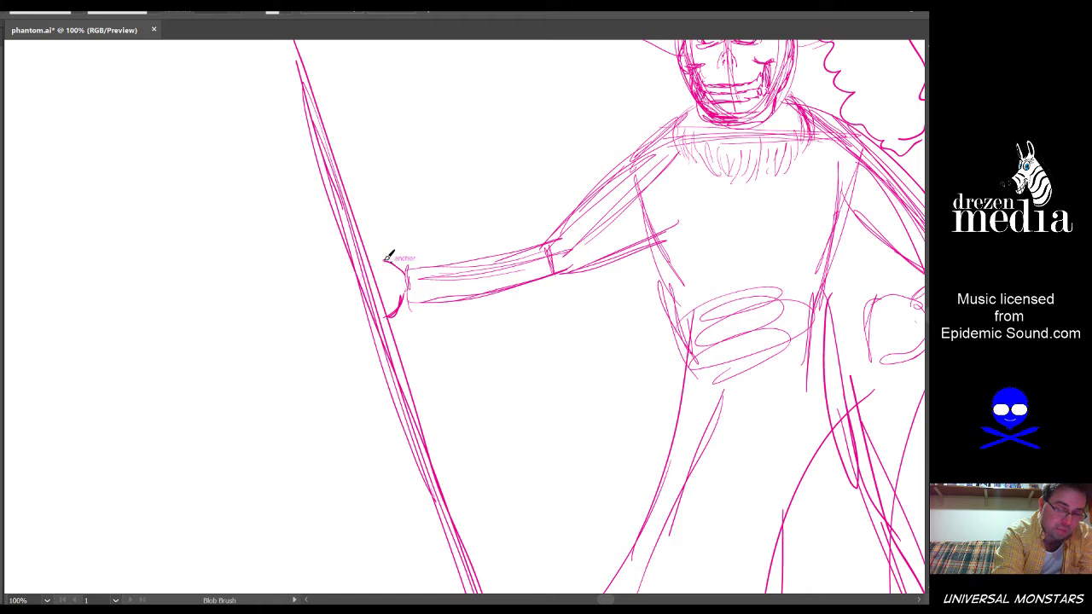
mouse_move(388, 256)
mouse_down()
mouse_move(342, 279)
mouse_move(389, 271)
mouse_move(382, 316)
mouse_move(345, 314)
mouse_move(378, 268)
mouse_move(345, 314)
mouse_move(341, 296)
mouse_move(355, 324)
mouse_move(340, 288)
mouse_move(355, 259)
mouse_move(346, 300)
mouse_move(341, 292)
mouse_move(378, 335)
mouse_move(342, 297)
mouse_move(380, 331)
mouse_up()
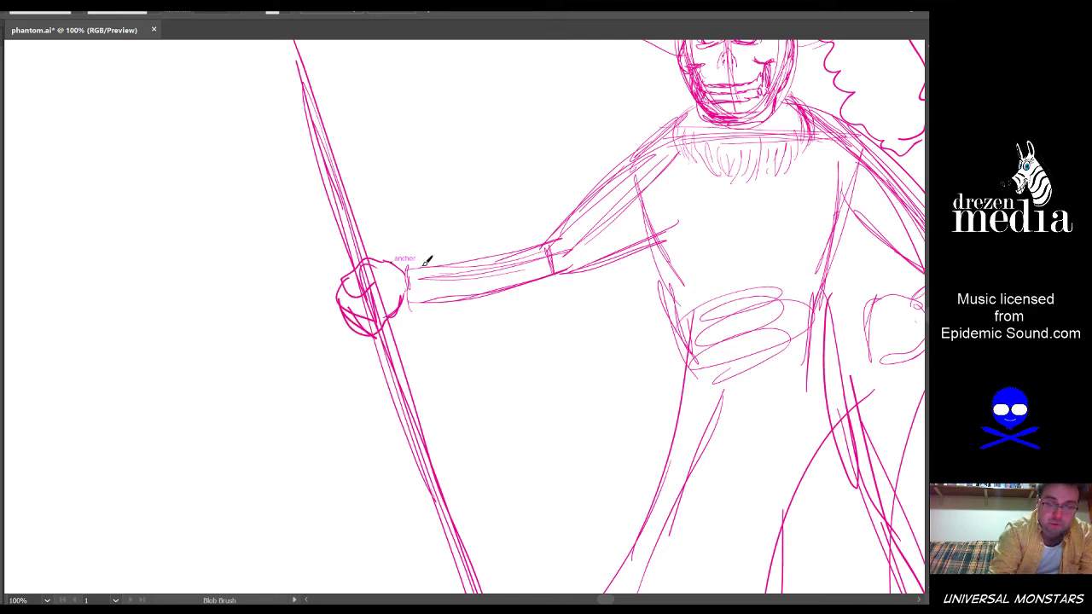
Top the staff with a round knob and sketch a small tapering jaw beneath it
key(ctrl+0)
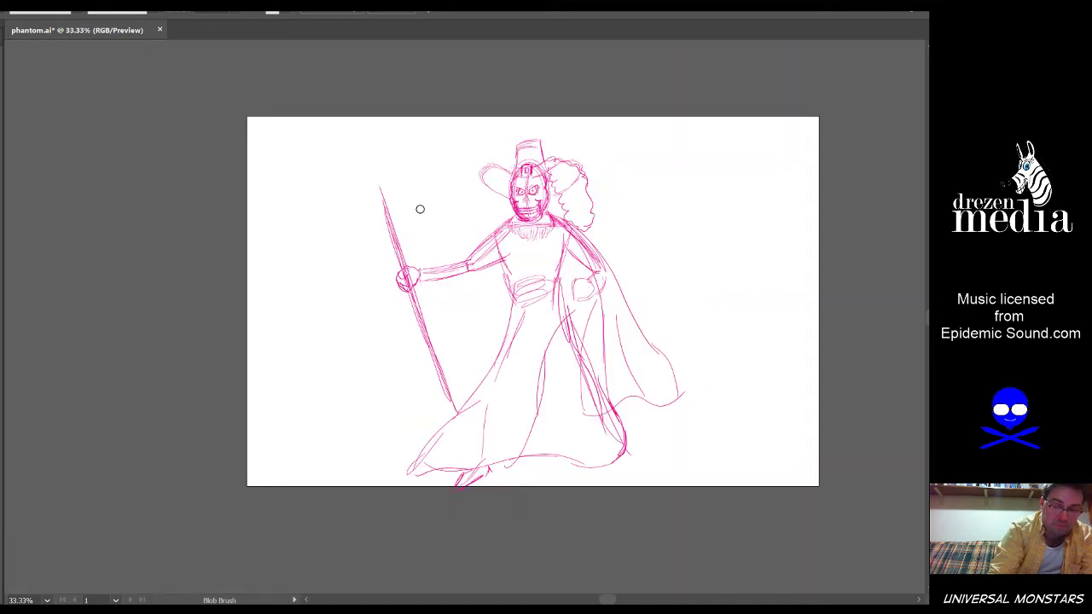
scroll(419, 208, up, 3)
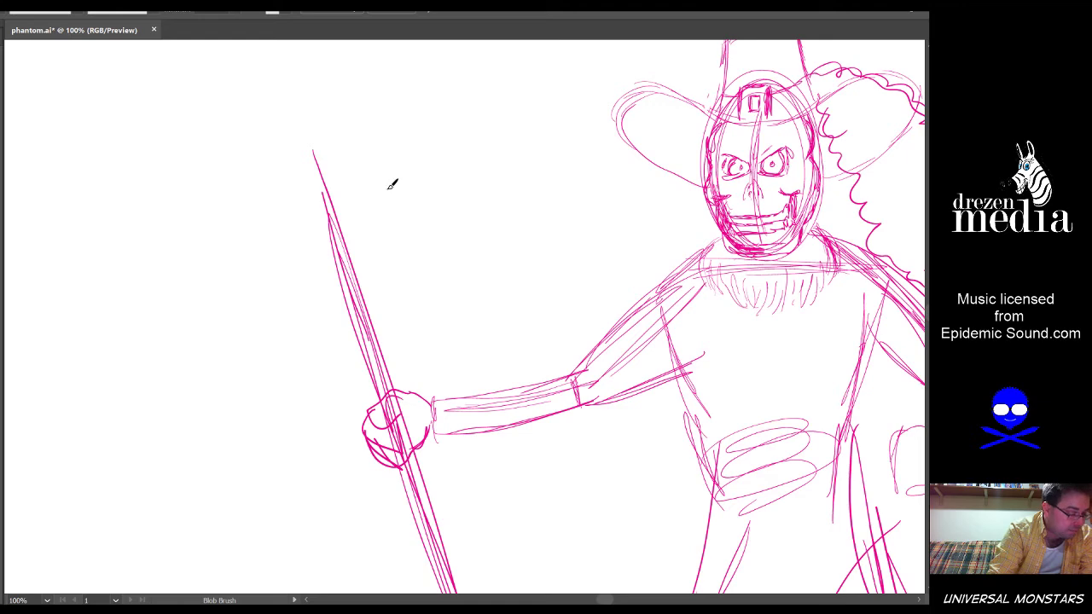
mouse_move(313, 159)
mouse_down()
mouse_move(292, 131)
mouse_move(324, 131)
mouse_move(321, 163)
mouse_move(289, 146)
mouse_move(326, 129)
mouse_move(293, 145)
mouse_move(321, 145)
mouse_up()
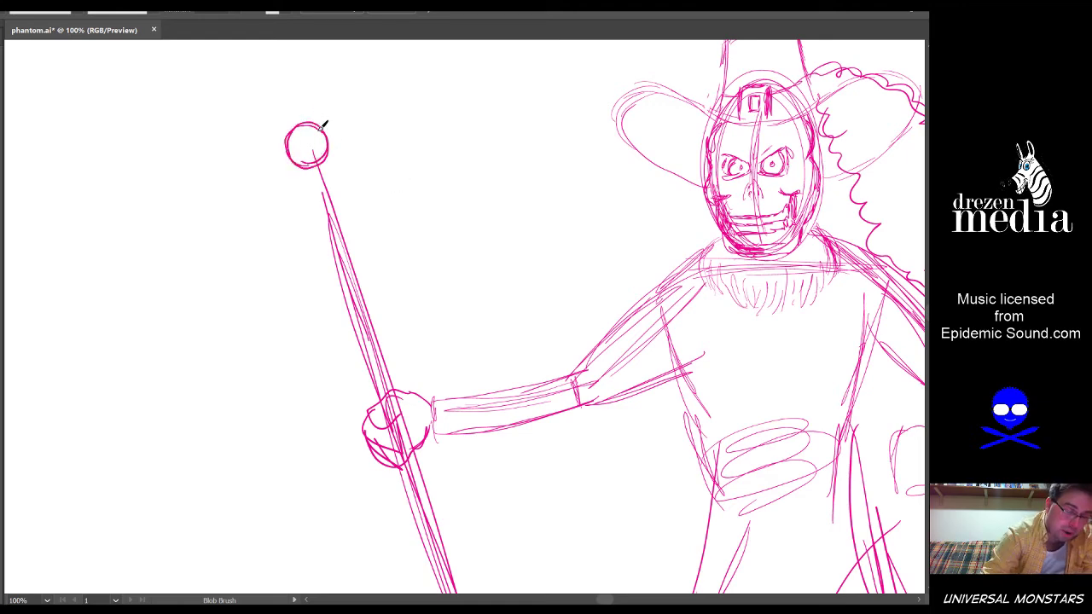
scroll(324, 125, up, 2)
mouse_move(290, 227)
mouse_down()
mouse_move(290, 205)
mouse_move(295, 220)
mouse_move(322, 225)
mouse_move(300, 232)
mouse_move(324, 217)
mouse_move(324, 172)
mouse_move(336, 166)
mouse_up()
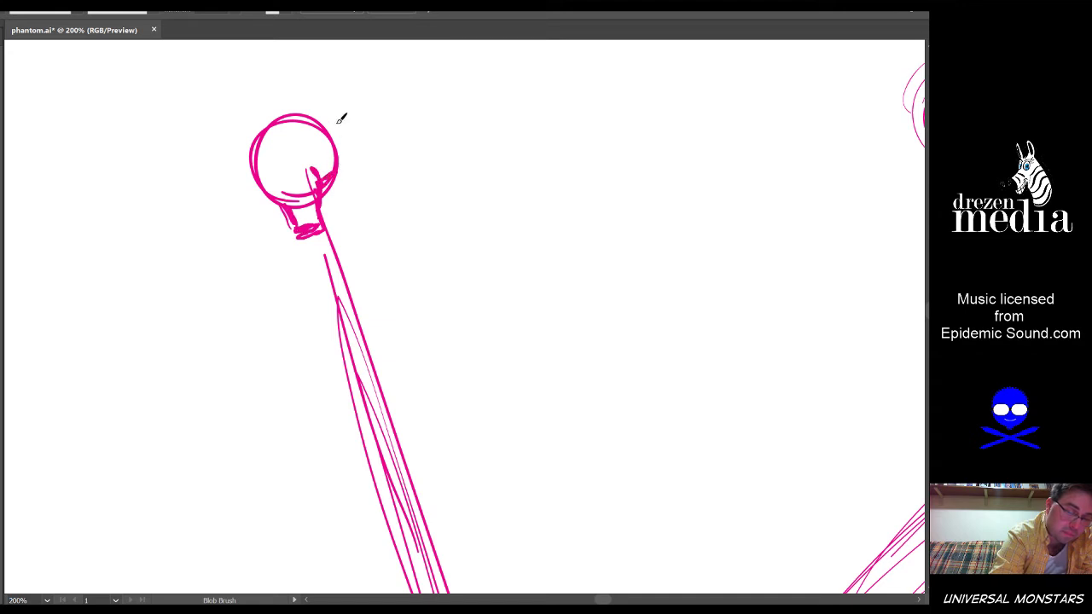
Mark eyes, a nose and teeth on the staff's knob to turn it into a small skull
click(273, 171)
mouse_move(287, 165)
mouse_down()
mouse_move(297, 208)
mouse_move(312, 198)
mouse_move(300, 211)
mouse_up()
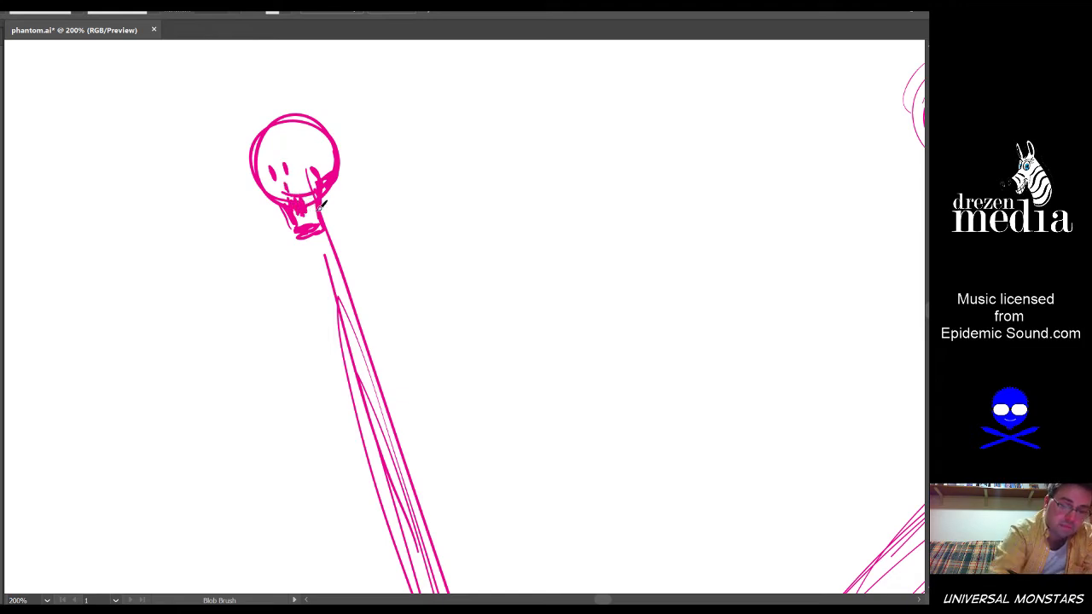
key(ctrl+0)
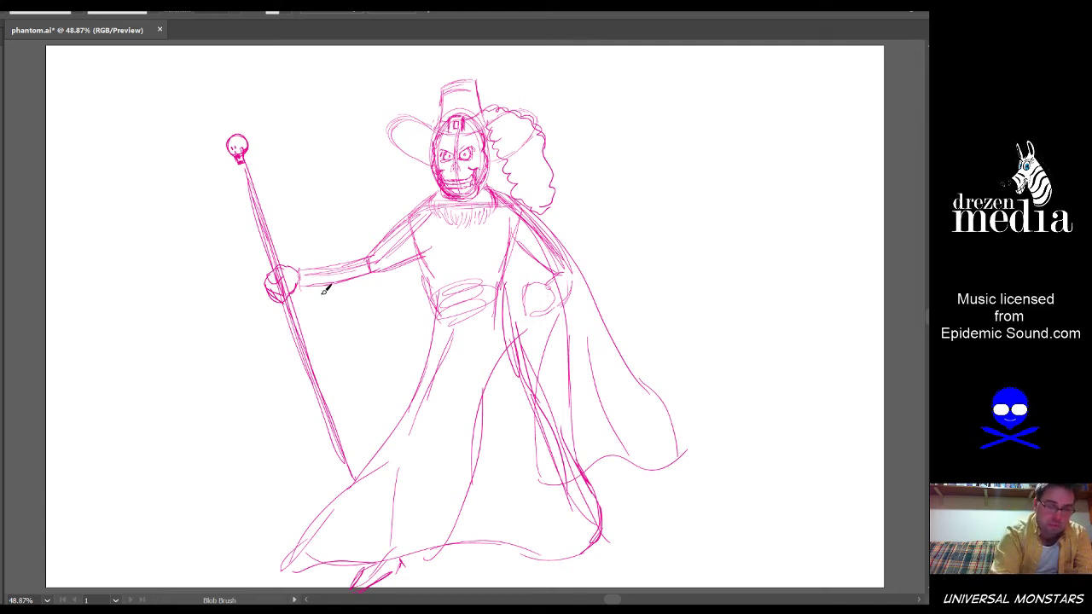
Sketch a drooping sleeve edge beneath the outstretched forearm and add a fuller, curving outer edge to the cape
mouse_move(299, 292)
mouse_down()
mouse_move(314, 305)
mouse_move(397, 273)
mouse_up()
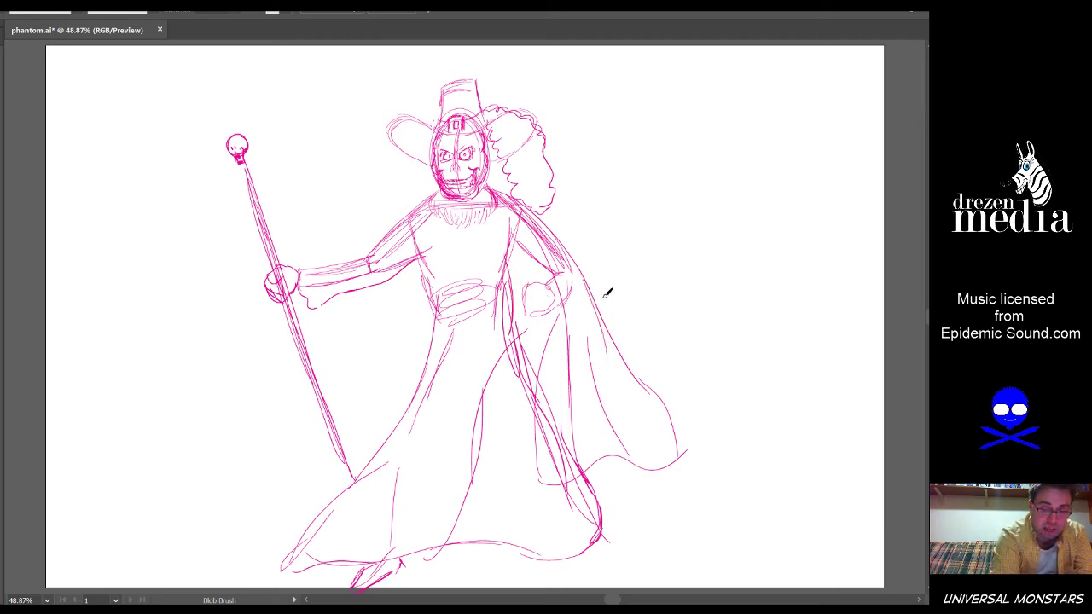
drag(576, 252, 626, 336)
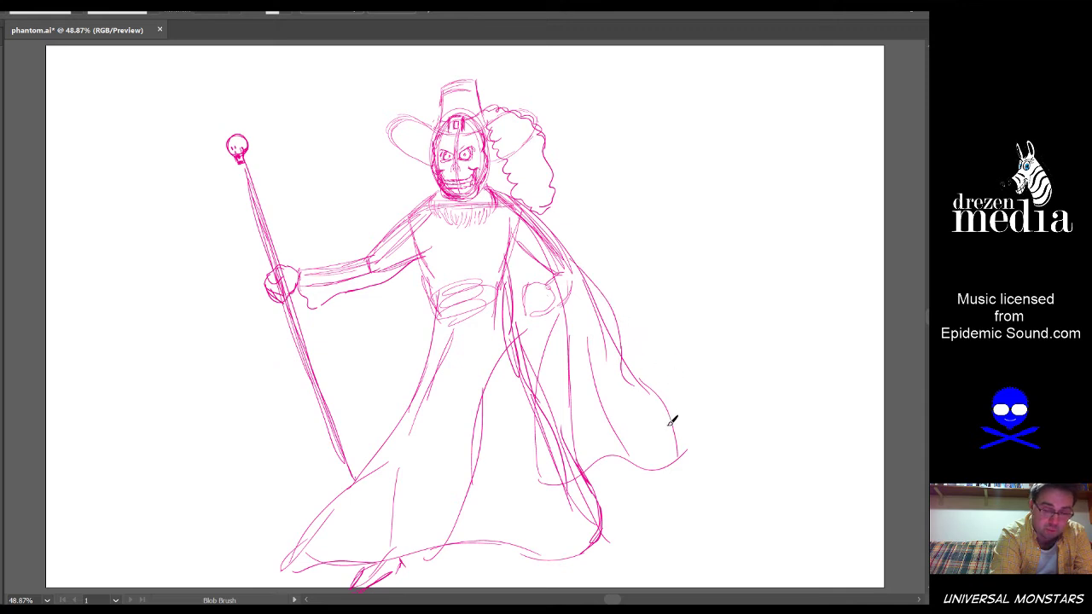
mouse_move(672, 421)
mouse_down()
mouse_move(646, 367)
mouse_move(638, 293)
mouse_up()
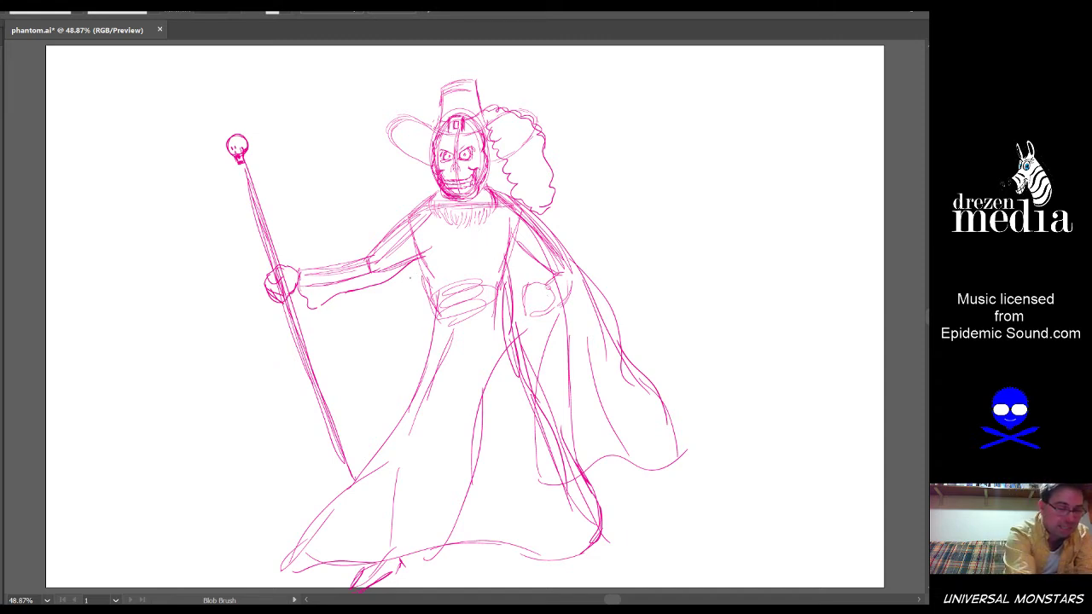
Select the whole phantom sketch, scale it down slightly and shift it up to fit within the artboard
key(v)
mouse_move(171, 66)
mouse_down()
mouse_move(426, 276)
mouse_move(708, 592)
mouse_move(678, 576)
mouse_up()
scroll(648, 537, up, 1)
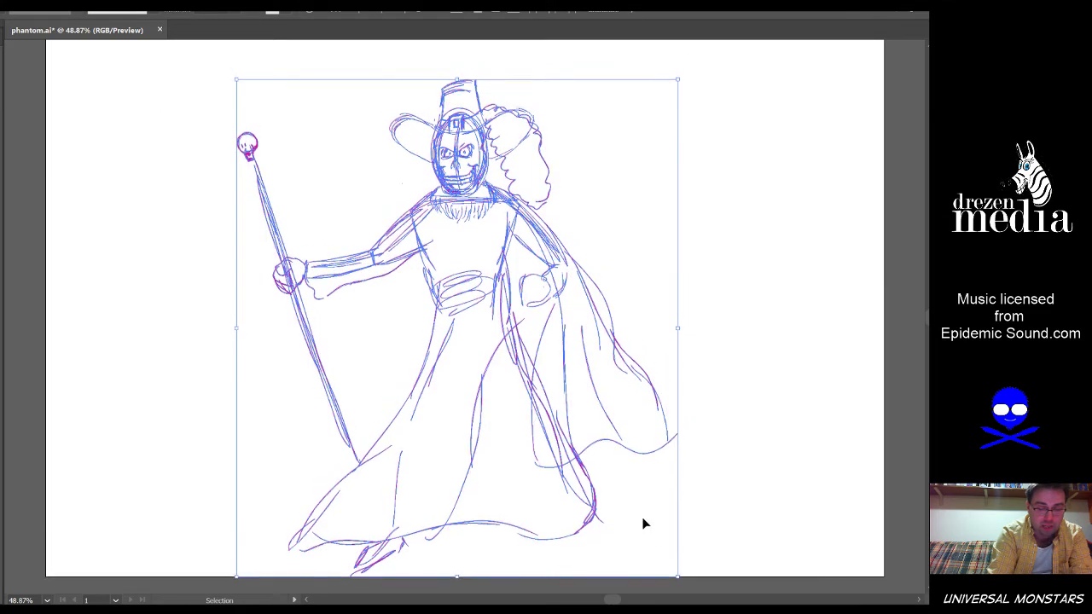
scroll(645, 523, up, 1)
mouse_move(571, 405)
mouse_down()
mouse_move(566, 365)
mouse_move(565, 388)
mouse_up()
scroll(624, 449, up, 1)
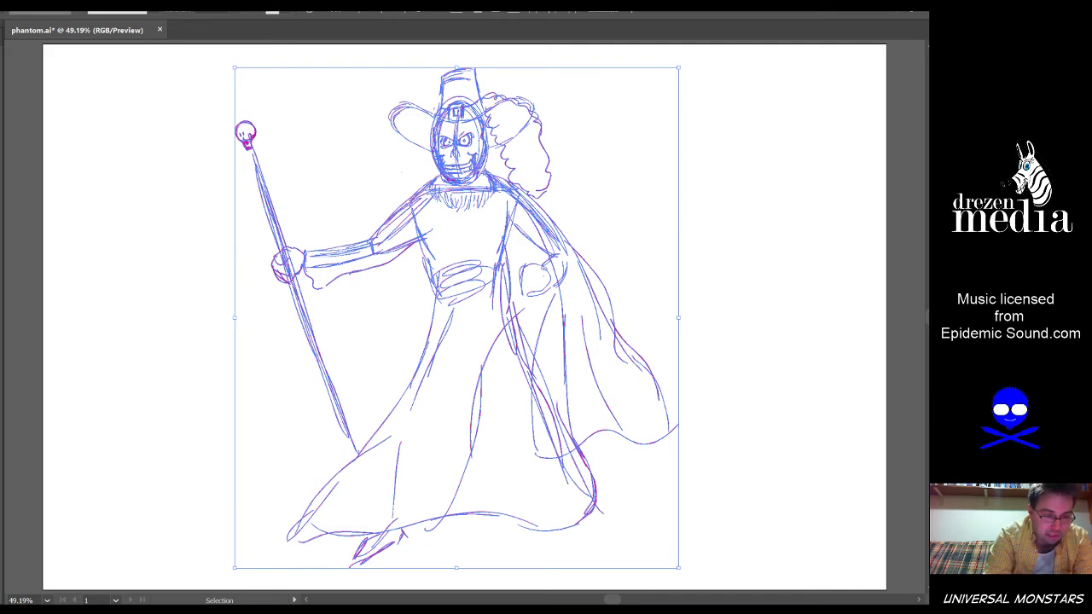
Fade the whole pink phantom sketch to a lighter tint for use as an inking guide, and leave it deselected
click(154, 198)
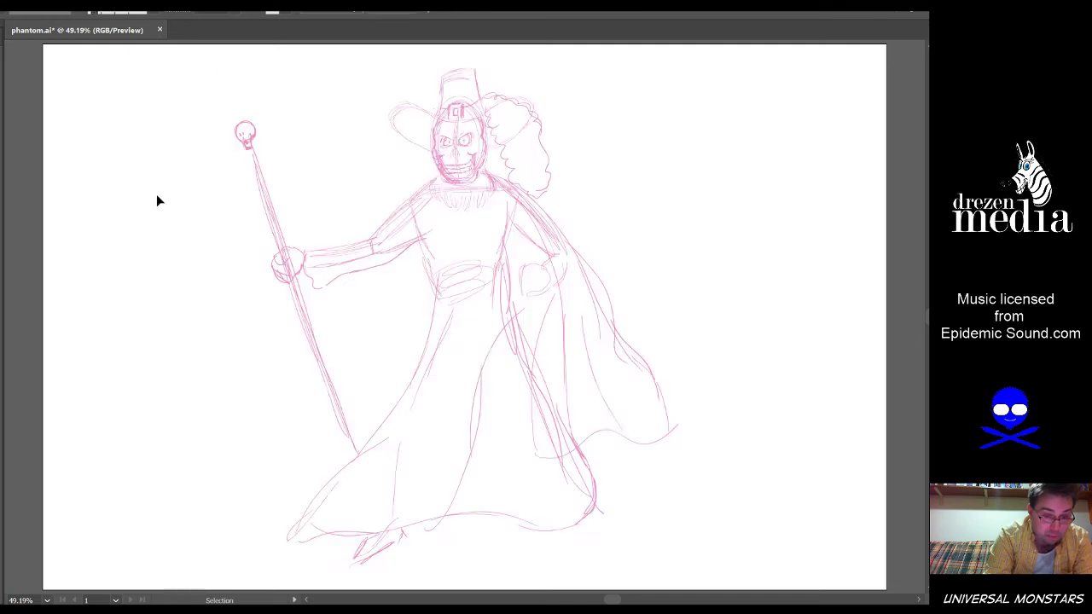
drag(176, 76, 774, 526)
drag(782, 572, 778, 562)
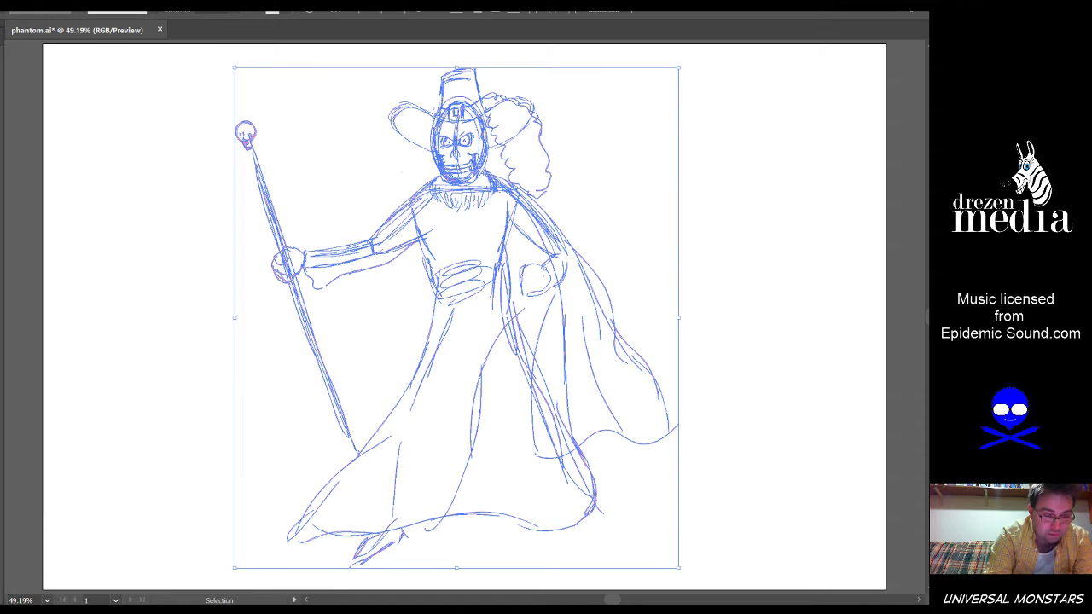
click(88, 68)
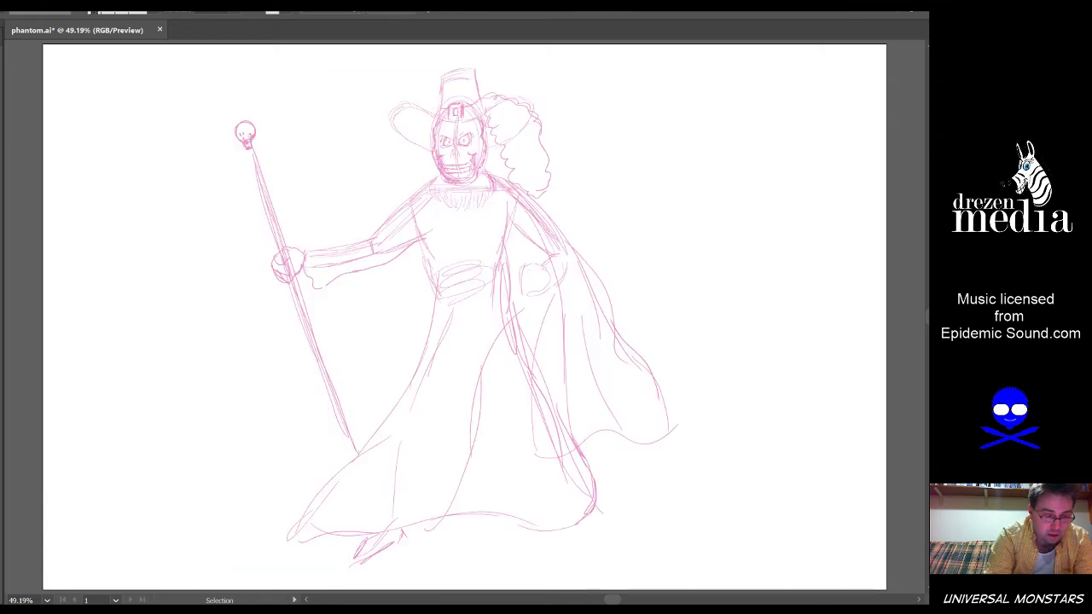
Ink the skull's scowling brow lines in black with the Blob Brush, angled toward the nose bridge with short hooks at their outer ends
scroll(470, 151, up, 6)
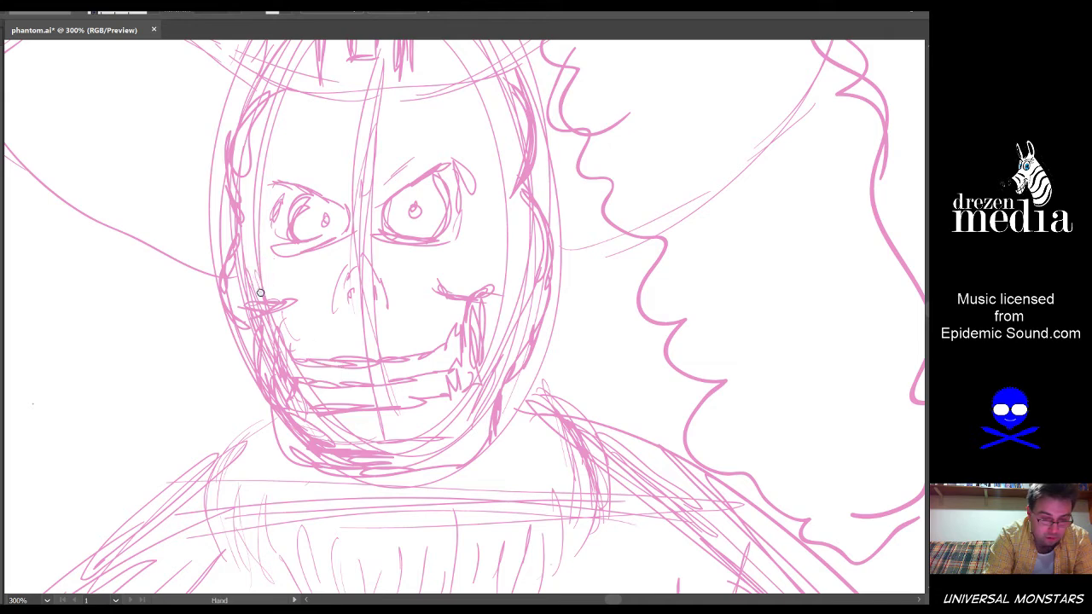
drag(300, 298, 321, 323)
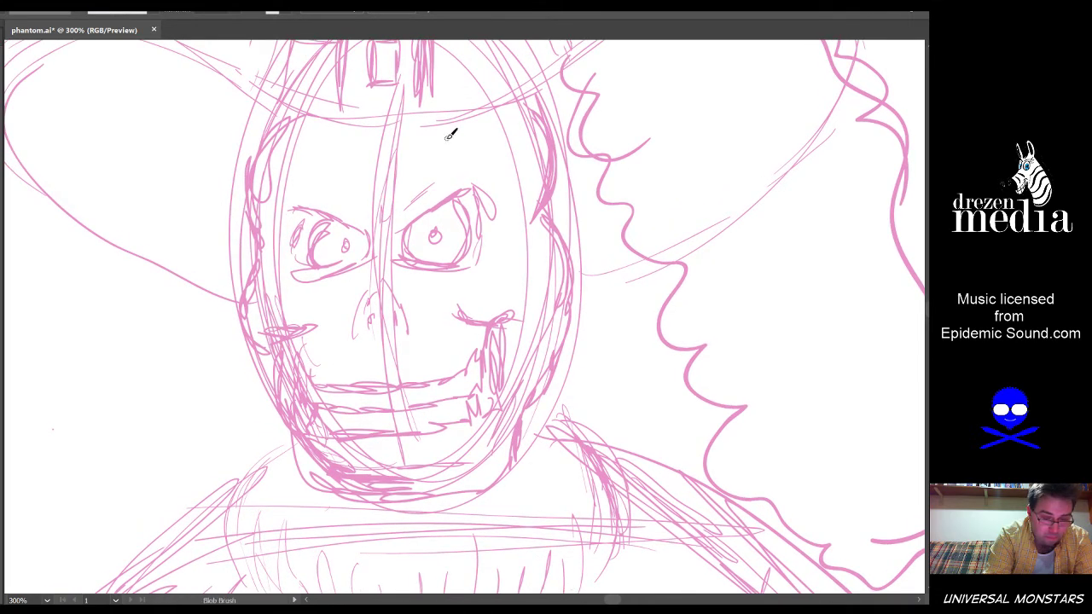
key(space)
drag(544, 315, 538, 303)
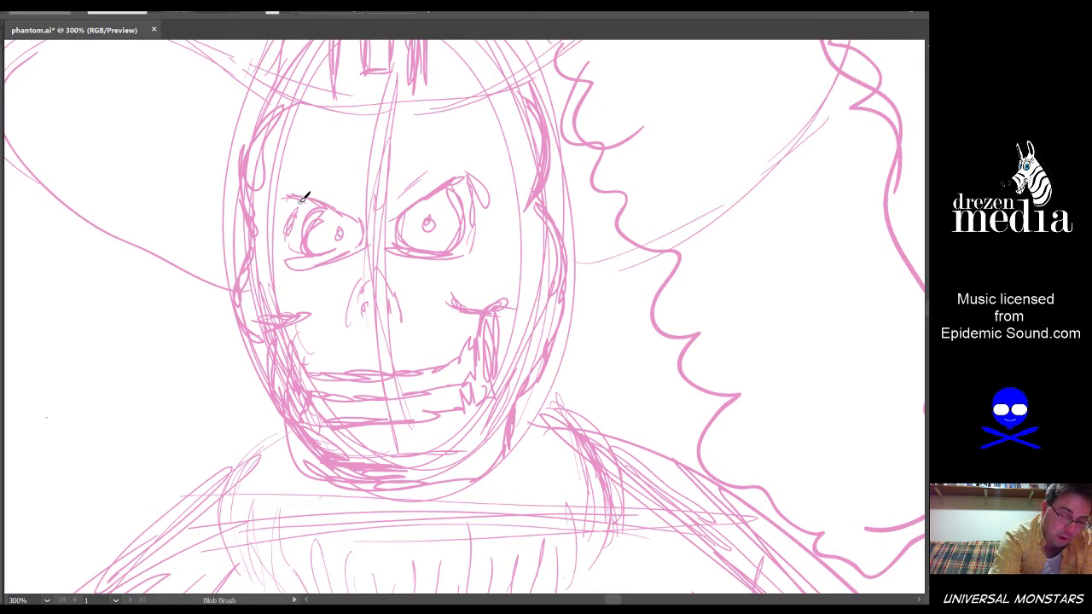
mouse_move(290, 203)
mouse_down()
mouse_move(320, 198)
mouse_move(366, 225)
mouse_up()
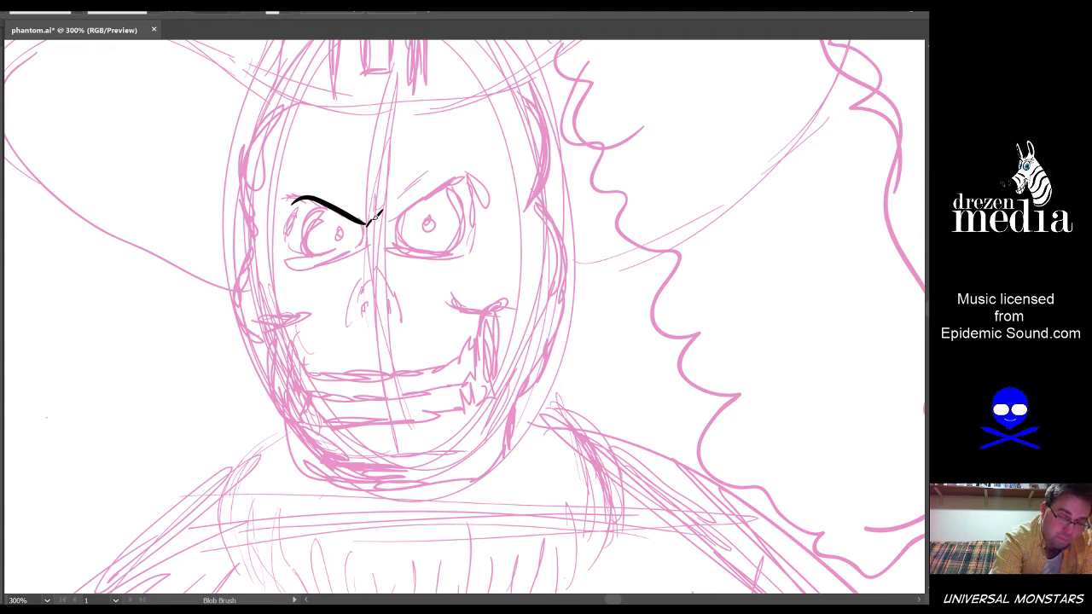
mouse_move(376, 220)
mouse_down()
mouse_move(390, 225)
mouse_move(454, 181)
mouse_move(474, 184)
mouse_up()
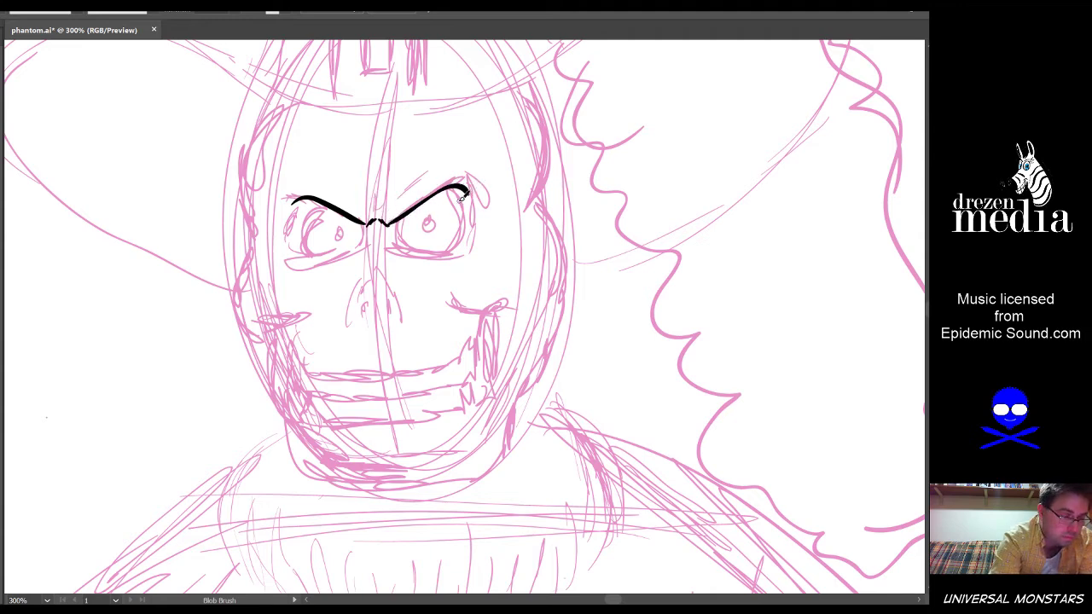
key(ctrl+z)
drag(392, 220, 467, 186)
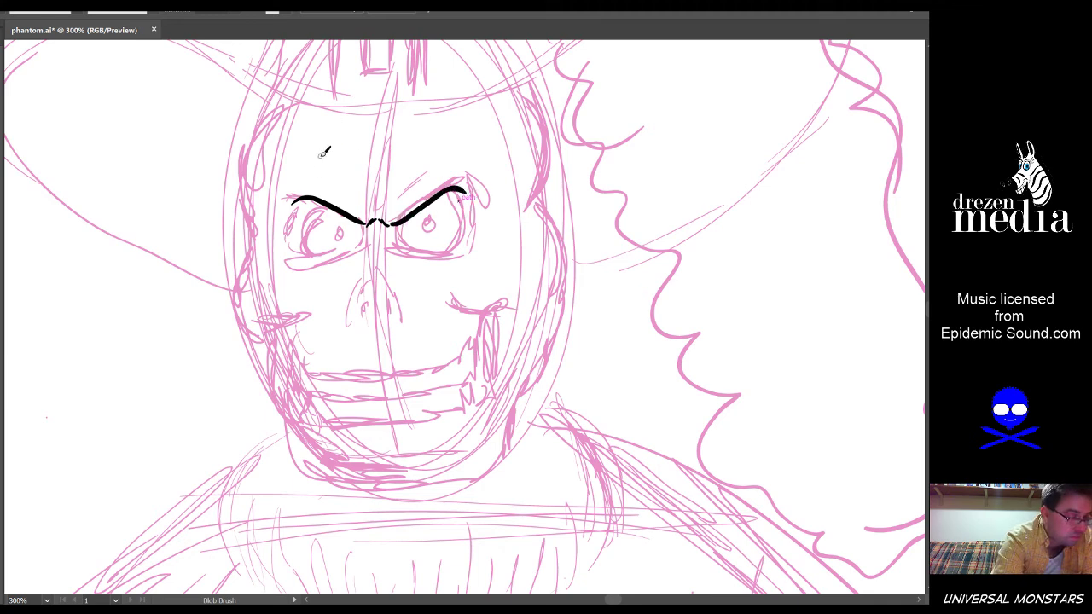
drag(293, 200, 281, 201)
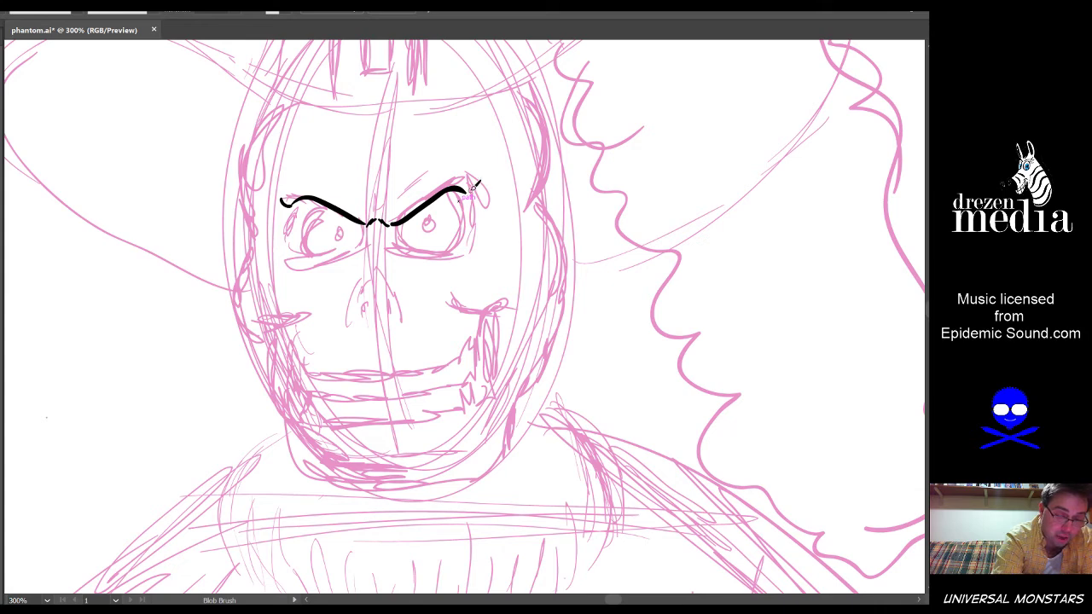
drag(469, 180, 477, 196)
Ink a small forehead crease above the nose bridge and fill the triangular nose cavity with dense black strokes
drag(376, 205, 376, 157)
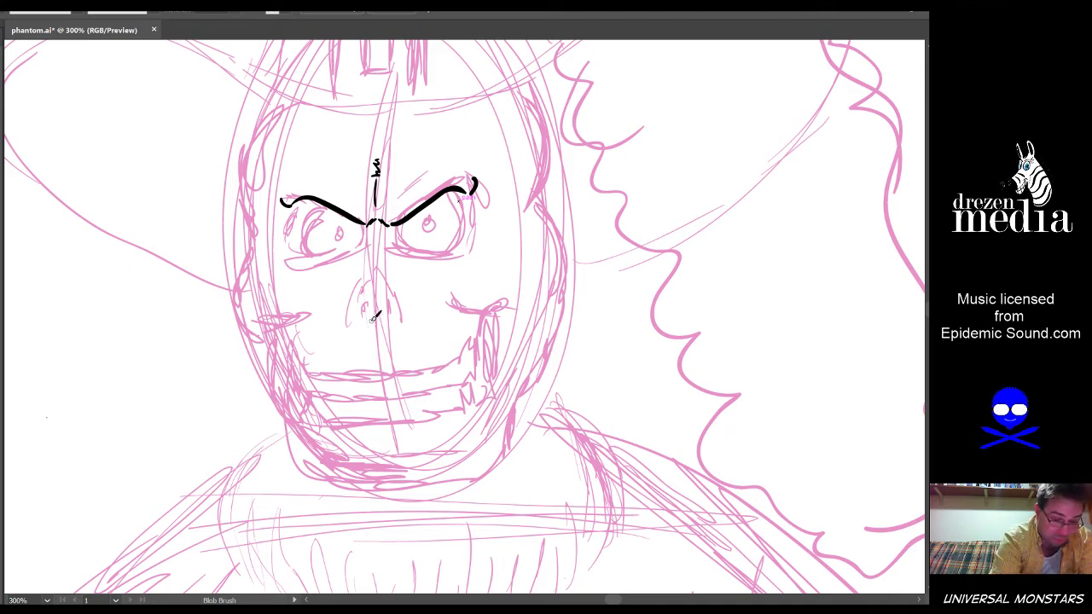
mouse_move(366, 324)
mouse_down()
mouse_move(388, 300)
mouse_move(391, 320)
mouse_move(384, 328)
mouse_move(393, 308)
mouse_move(362, 331)
mouse_move(355, 314)
mouse_move(378, 278)
mouse_move(379, 312)
mouse_up()
key(ctrl+z)
mouse_move(386, 274)
mouse_down()
mouse_move(401, 321)
mouse_move(384, 317)
mouse_up()
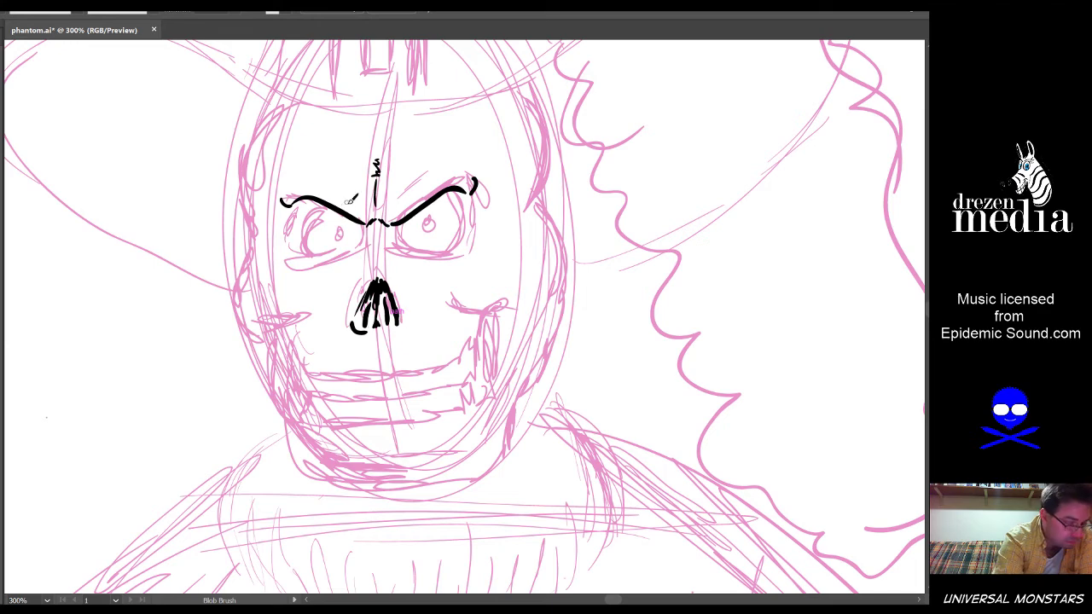
Ink both eyes with round outlines, solid pupils and outer socket curves, and arch a thin brow ridge above each
mouse_move(323, 204)
mouse_down()
mouse_move(303, 226)
mouse_move(322, 253)
mouse_move(354, 246)
mouse_move(362, 230)
mouse_move(441, 246)
mouse_move(467, 190)
mouse_up()
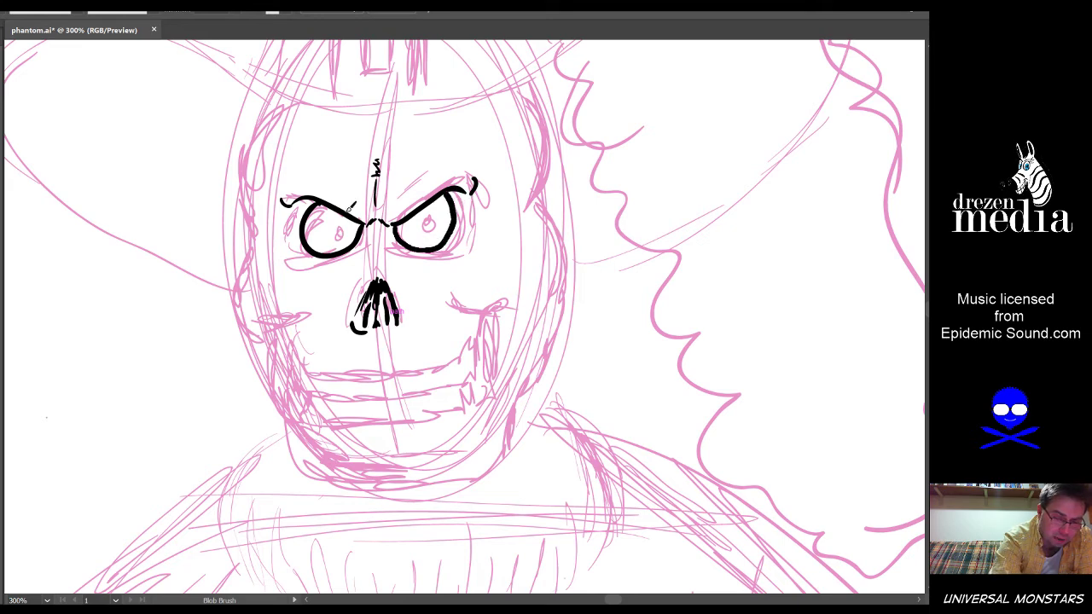
drag(346, 225, 338, 234)
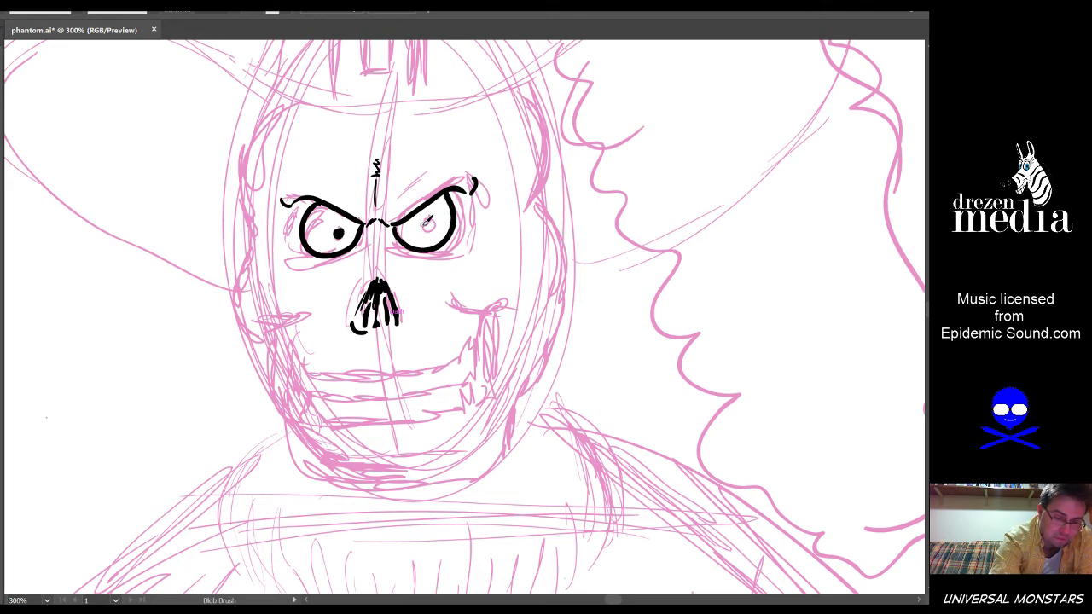
drag(428, 226, 425, 228)
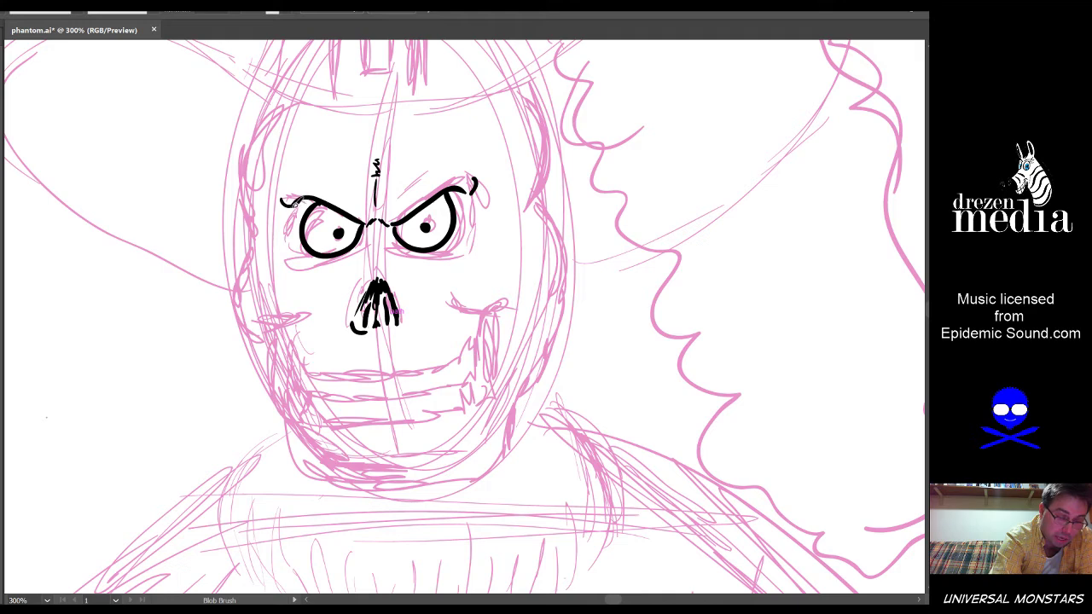
mouse_move(293, 201)
mouse_down()
mouse_move(299, 242)
mouse_move(322, 252)
mouse_up()
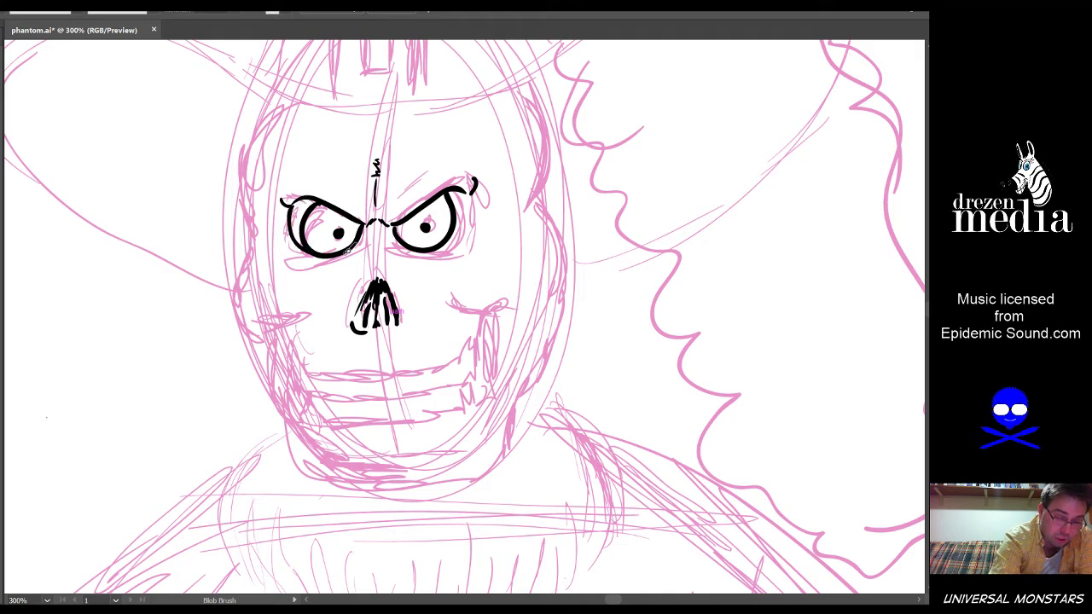
mouse_move(394, 220)
mouse_down()
mouse_move(409, 247)
mouse_move(427, 252)
mouse_move(447, 249)
mouse_move(471, 191)
mouse_up()
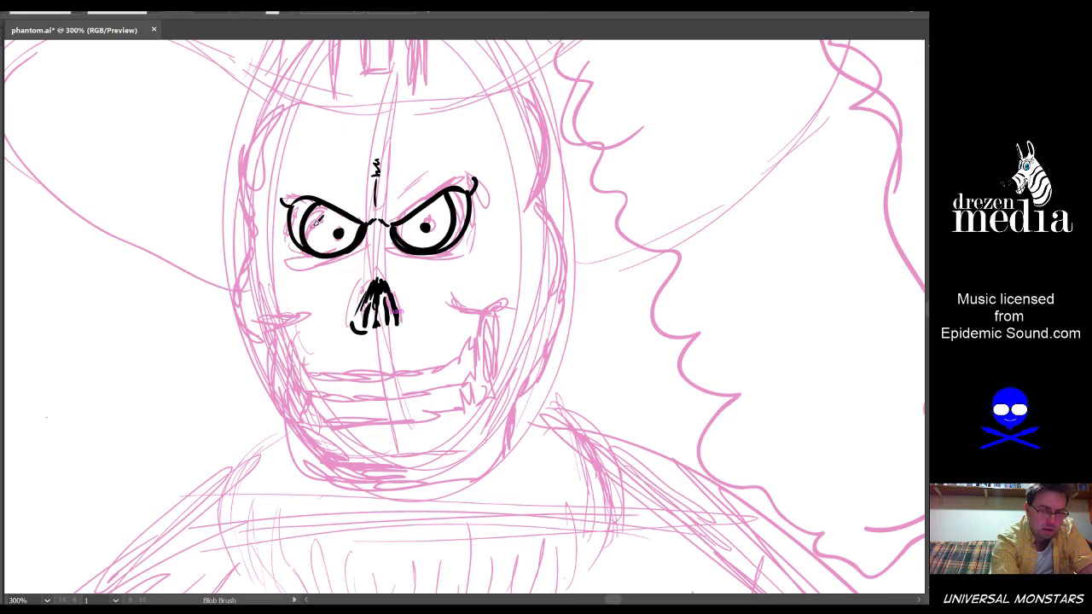
mouse_move(295, 186)
mouse_down()
mouse_move(329, 174)
mouse_move(400, 196)
mouse_move(450, 162)
mouse_move(476, 181)
mouse_up()
key(ctrl+z)
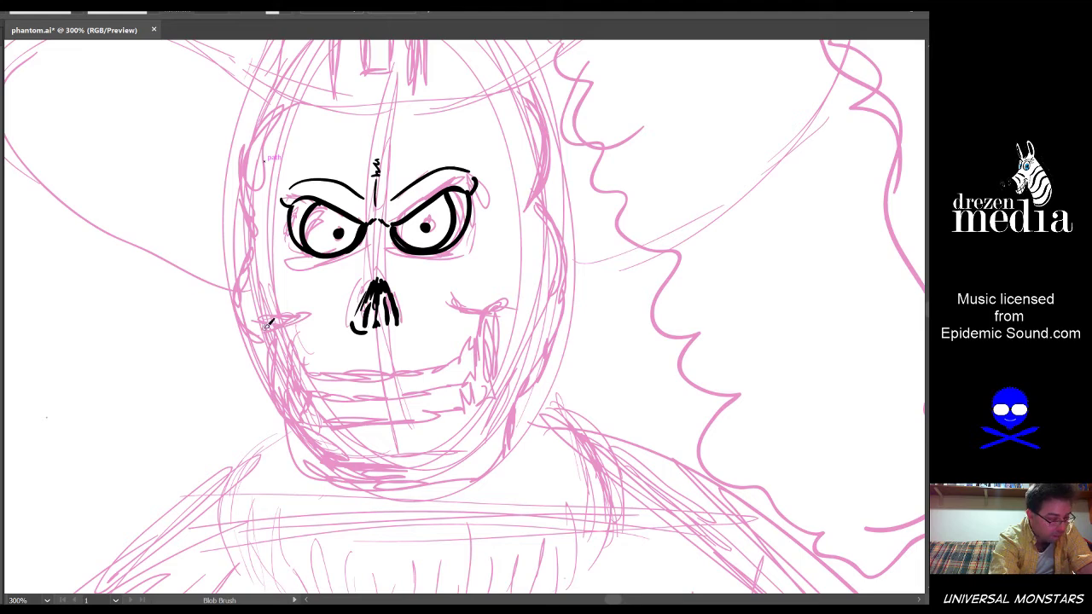
Ink a short cheek crease at each mouth corner and connect them with a wide, grinning upper gum line
drag(263, 328, 314, 317)
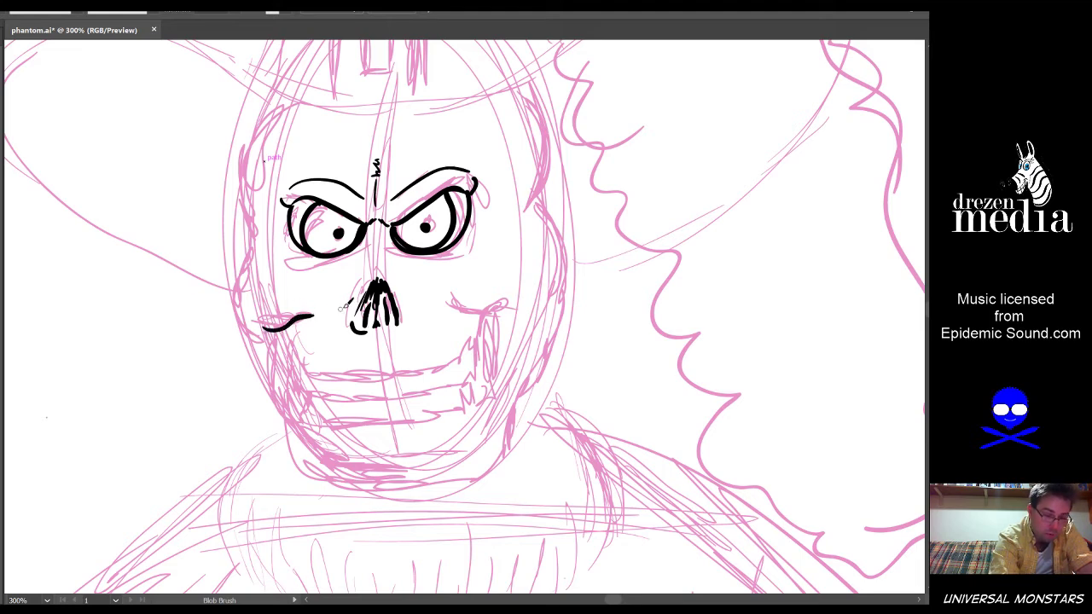
drag(450, 300, 503, 320)
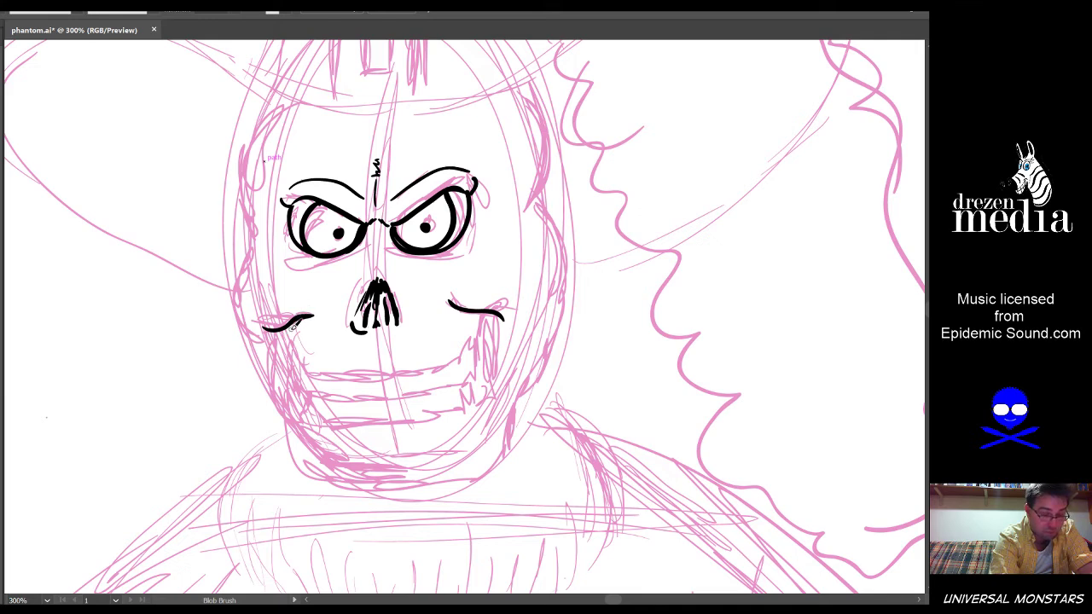
mouse_move(290, 322)
mouse_down()
mouse_move(299, 345)
mouse_move(381, 375)
mouse_move(444, 365)
mouse_move(474, 335)
mouse_move(477, 301)
mouse_up()
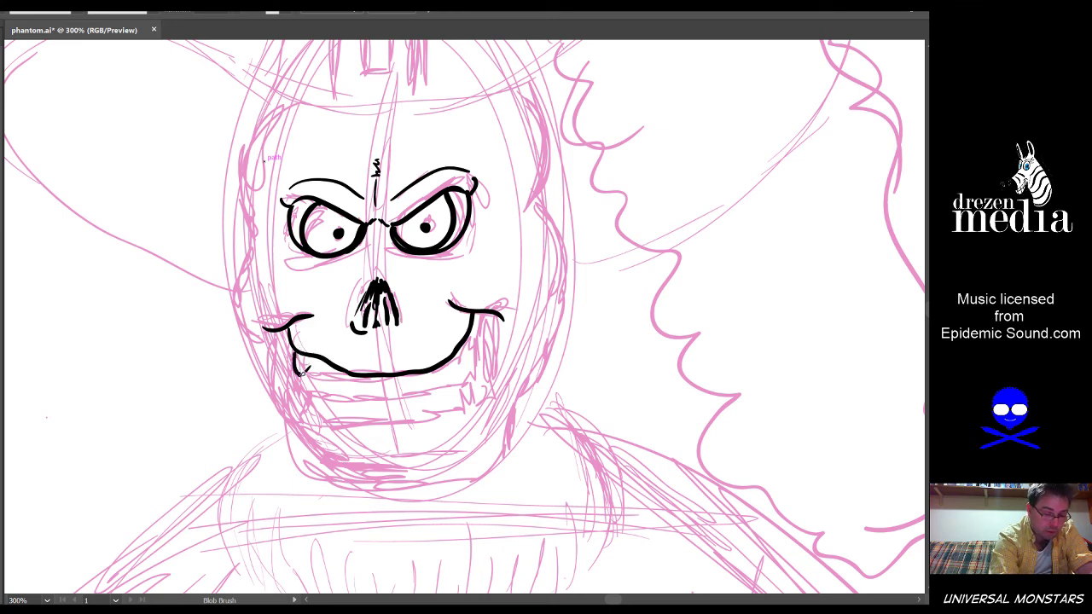
Outline the upper and lower rows of teeth in black and divide both rows with short vertical strokes
mouse_move(300, 370)
mouse_down()
mouse_move(360, 393)
mouse_move(445, 380)
mouse_move(470, 368)
mouse_move(474, 326)
mouse_move(463, 381)
mouse_up()
key(ctrl+z)
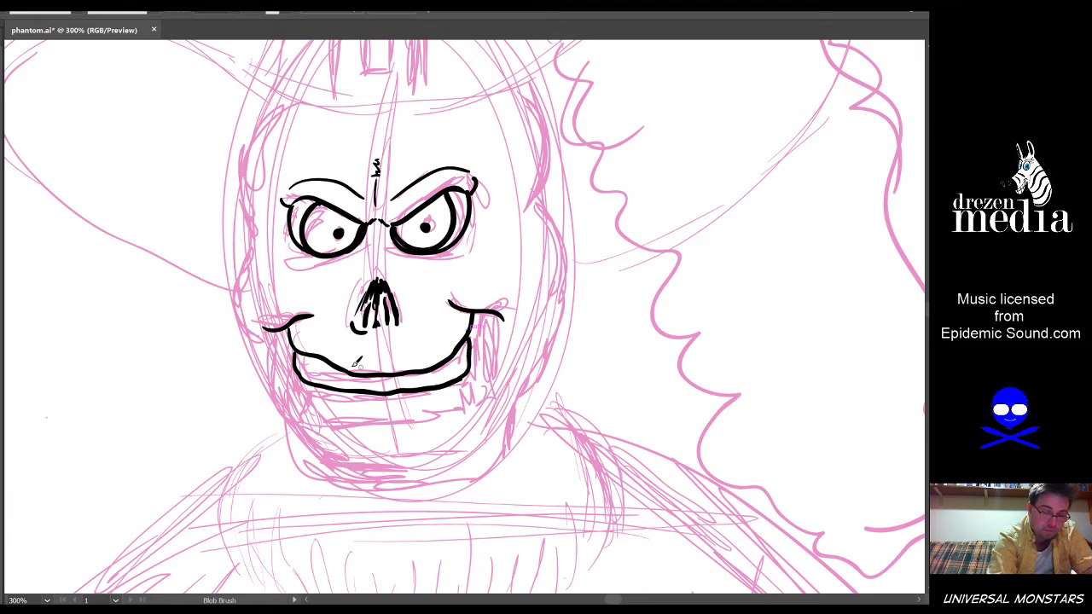
mouse_move(305, 380)
mouse_down()
mouse_move(302, 400)
mouse_move(341, 414)
mouse_move(473, 408)
mouse_move(474, 384)
mouse_up()
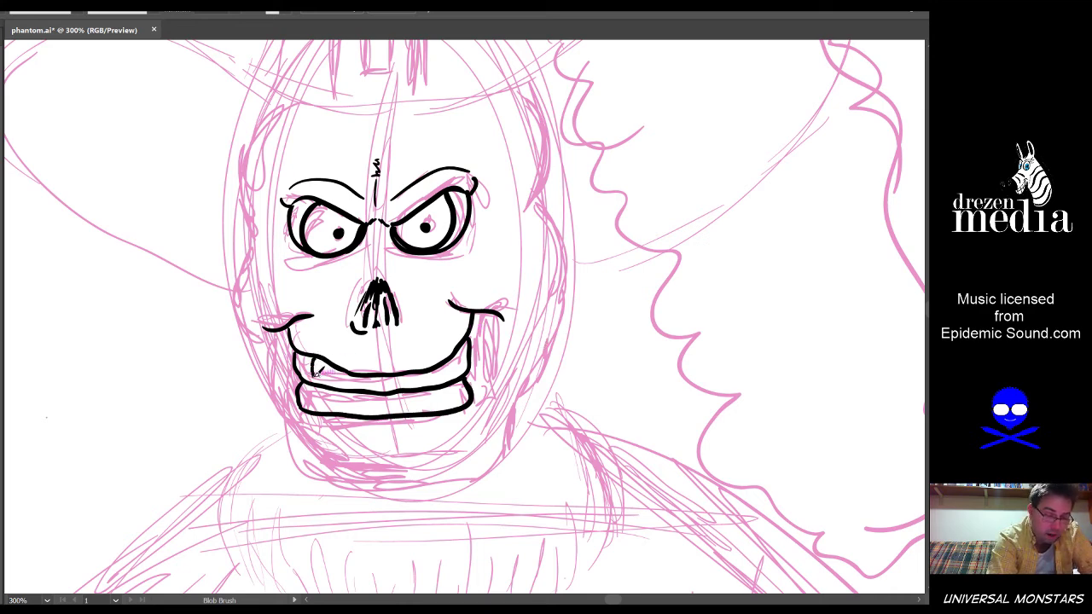
mouse_move(332, 372)
mouse_down()
mouse_move(356, 379)
mouse_move(380, 374)
mouse_move(381, 385)
mouse_move(442, 362)
mouse_move(469, 371)
mouse_up()
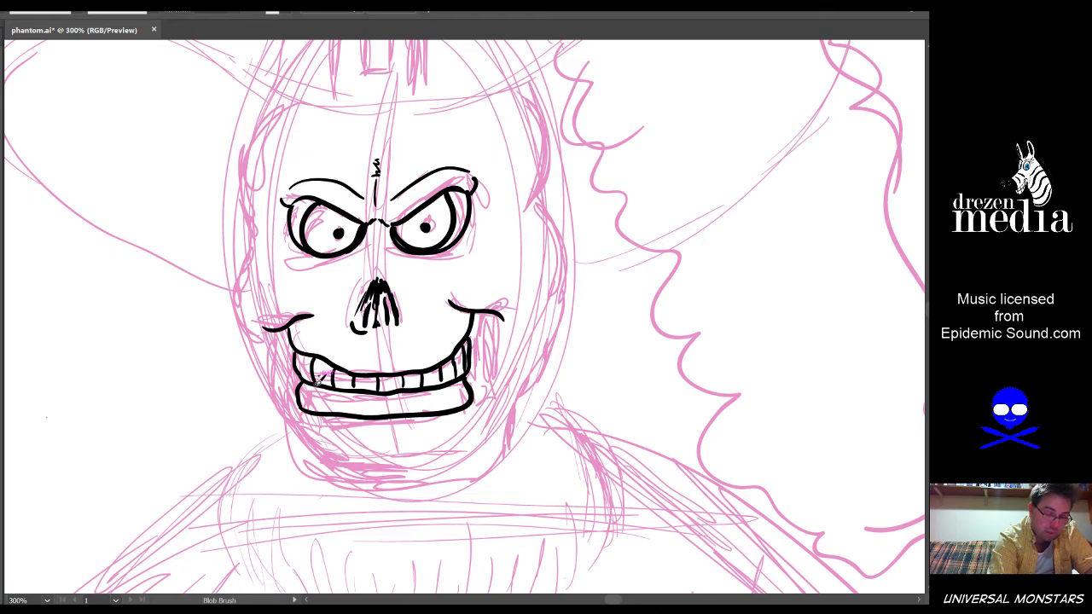
mouse_move(317, 385)
mouse_down()
mouse_move(341, 410)
mouse_move(360, 391)
mouse_move(362, 408)
mouse_move(426, 386)
mouse_move(428, 406)
mouse_move(464, 406)
mouse_up()
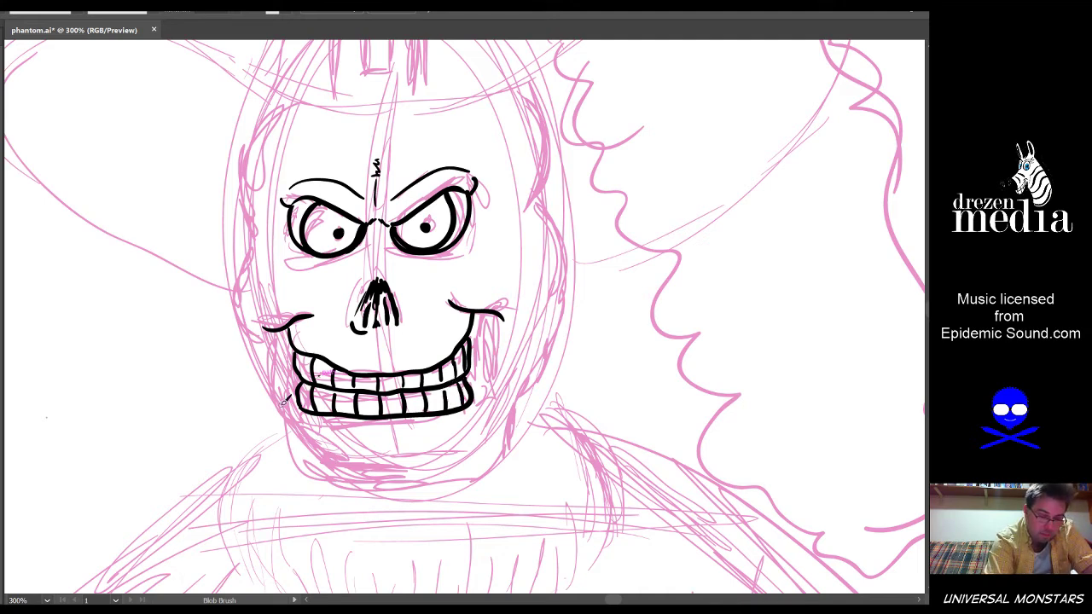
Ink the skull's squared jaw below the teeth and bulging cheekbone contours on both sides of the face
mouse_move(284, 394)
mouse_down()
mouse_move(286, 426)
mouse_move(303, 444)
mouse_move(356, 454)
mouse_move(491, 442)
mouse_move(498, 386)
mouse_up()
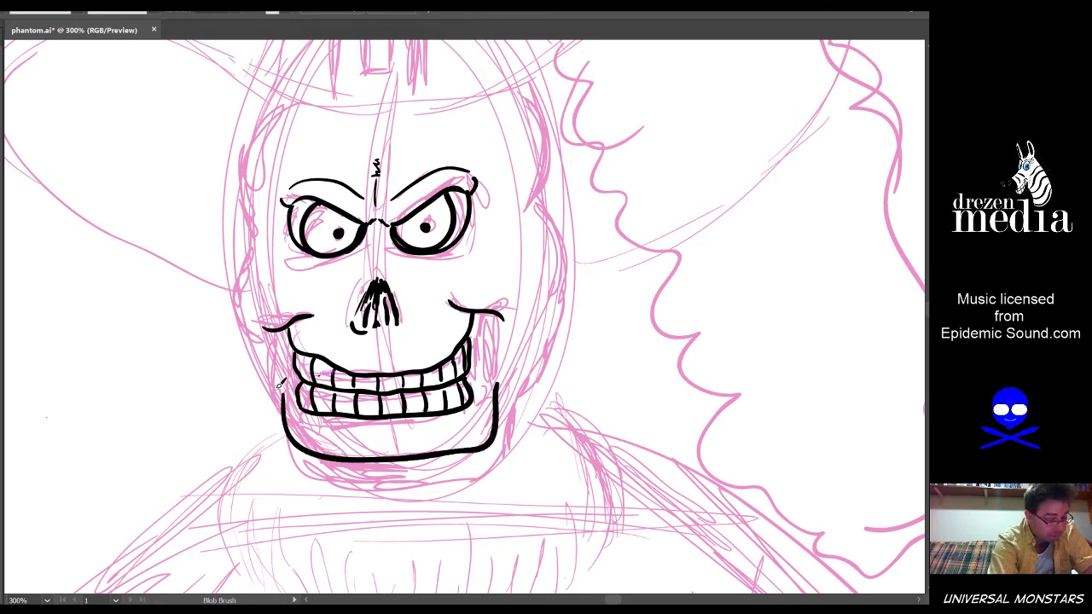
mouse_move(284, 389)
mouse_down()
mouse_move(256, 335)
mouse_move(273, 272)
mouse_up()
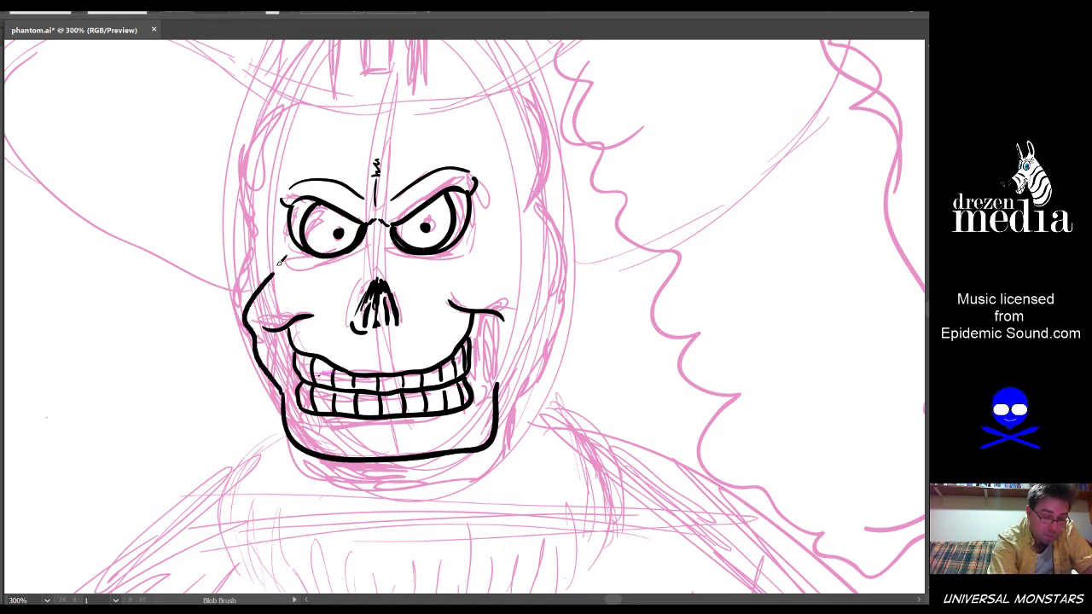
mouse_move(507, 262)
mouse_down()
mouse_move(539, 301)
mouse_move(533, 327)
mouse_move(495, 389)
mouse_up()
Ink the skull's temples as long outward curves rising from each cheekbone to the sketched hat brim
scroll(546, 349, up, 2)
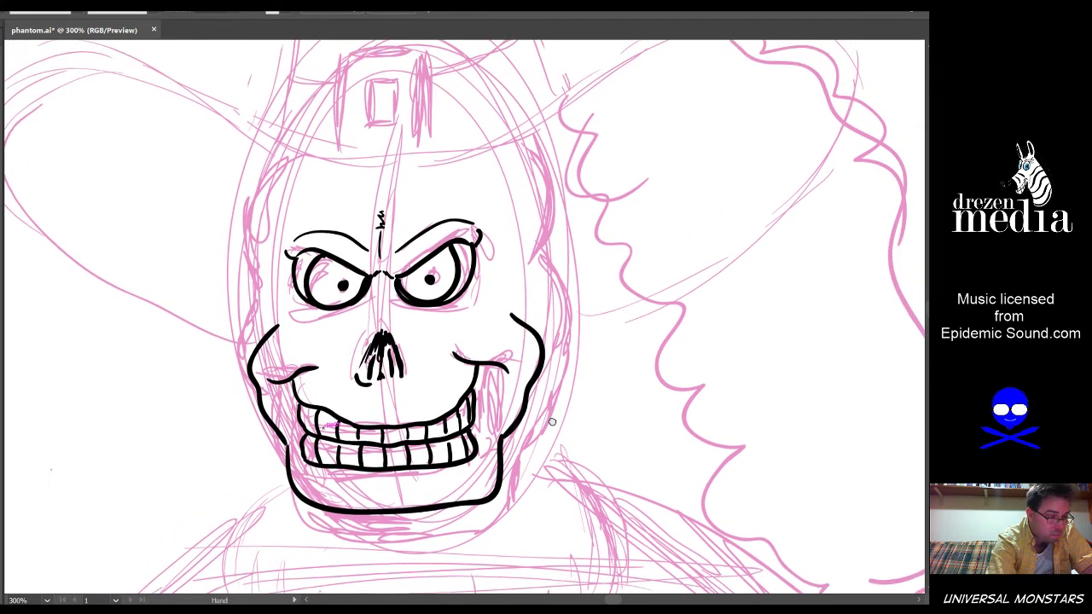
mouse_move(275, 343)
mouse_down()
mouse_move(246, 243)
mouse_move(253, 162)
mouse_up()
key(ctrl+z)
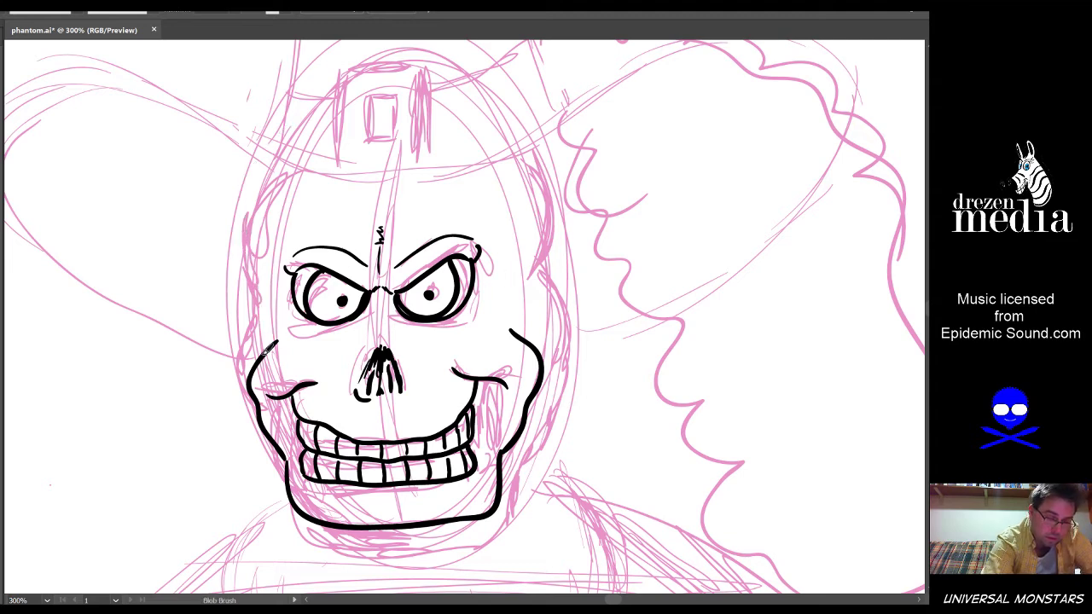
mouse_move(274, 343)
mouse_down()
mouse_move(235, 232)
mouse_move(252, 156)
mouse_up()
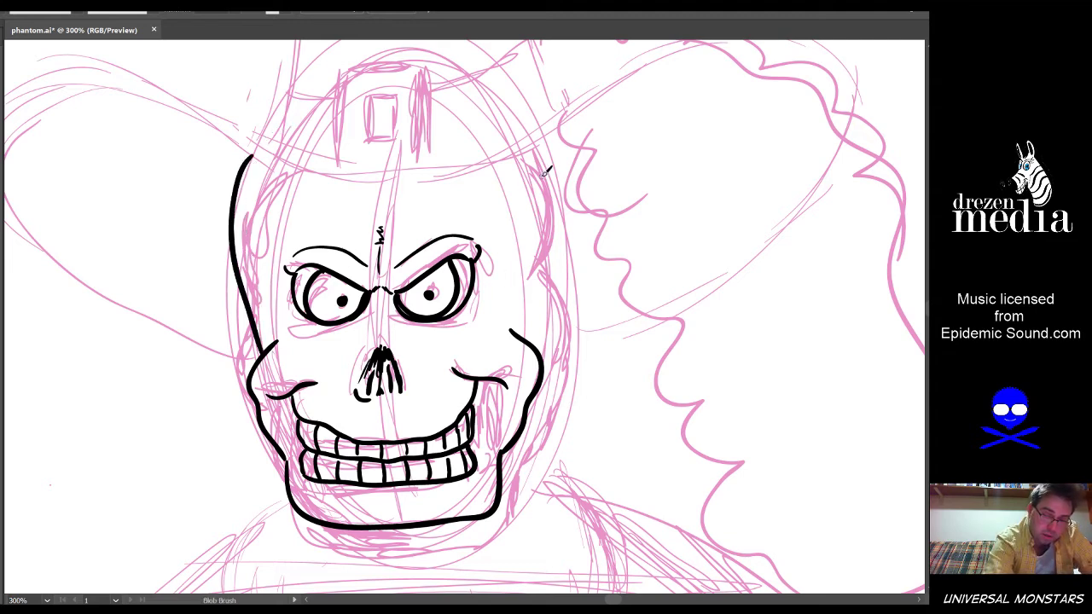
mouse_move(539, 150)
mouse_down()
mouse_move(569, 242)
mouse_move(534, 343)
mouse_up()
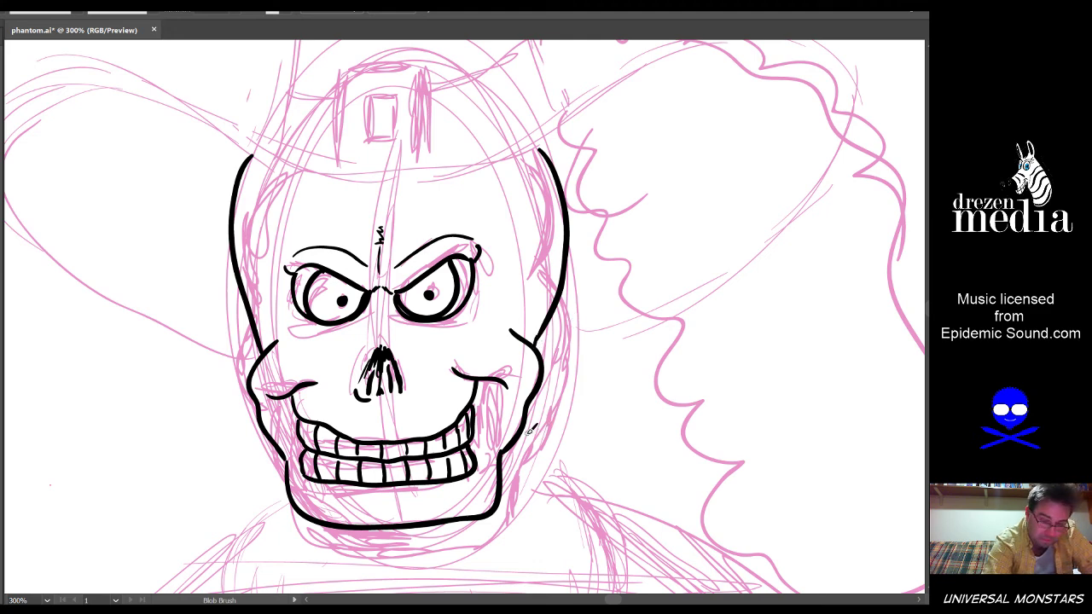
Fill the outer crescents of both eye sockets solid black, then widen the eyes and brows together and shift them slightly lower
mouse_move(300, 271)
mouse_down()
mouse_move(306, 312)
mouse_move(323, 264)
mouse_move(307, 275)
mouse_up()
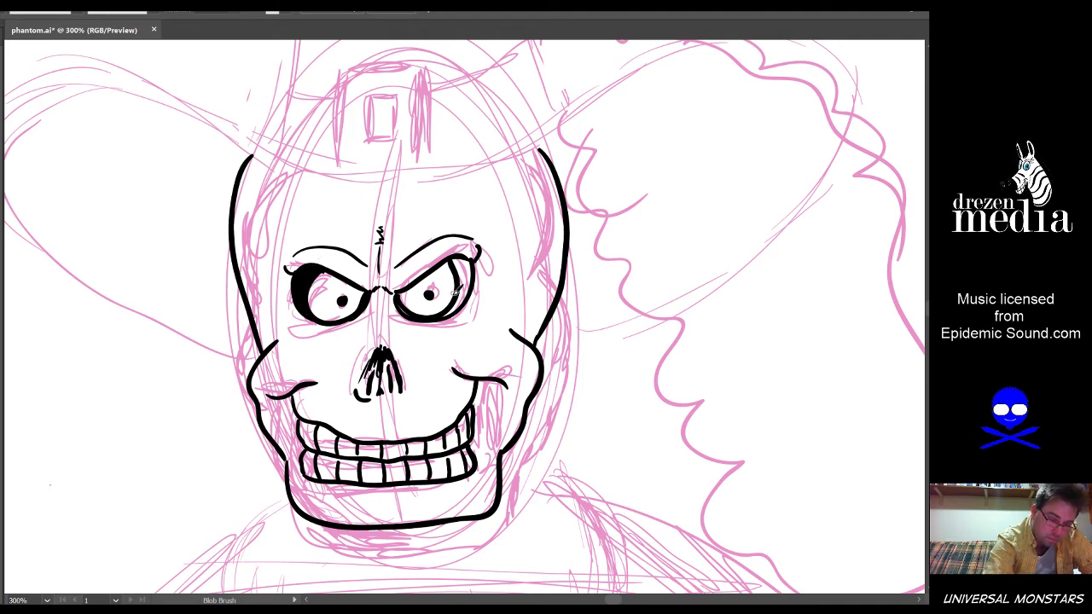
mouse_move(420, 312)
mouse_down()
mouse_move(455, 308)
mouse_move(470, 266)
mouse_move(452, 307)
mouse_up()
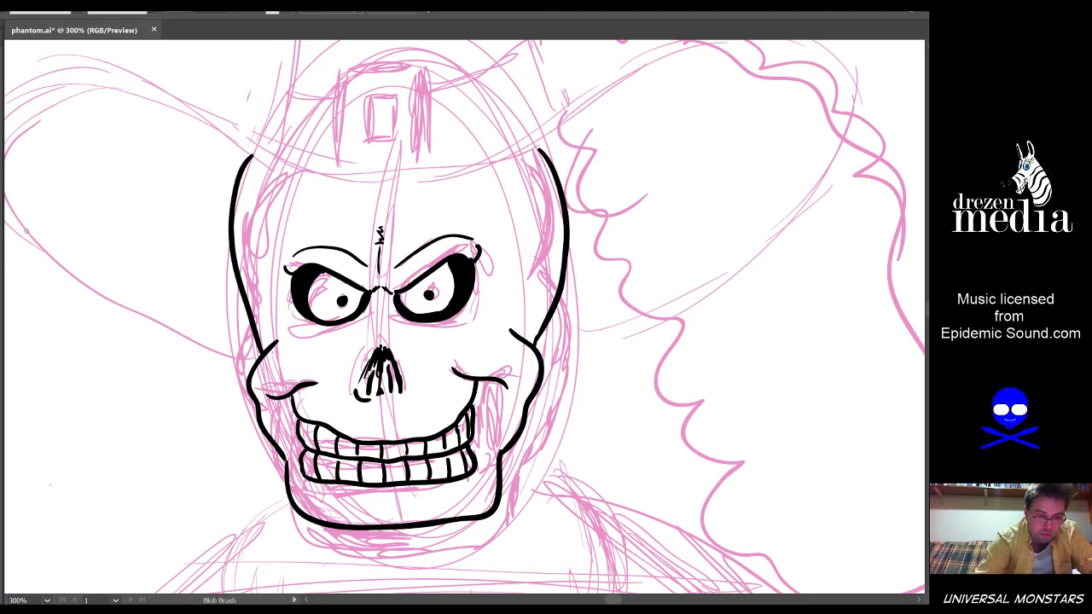
key(v)
mouse_move(277, 223)
mouse_down()
mouse_move(376, 262)
mouse_move(484, 334)
mouse_up()
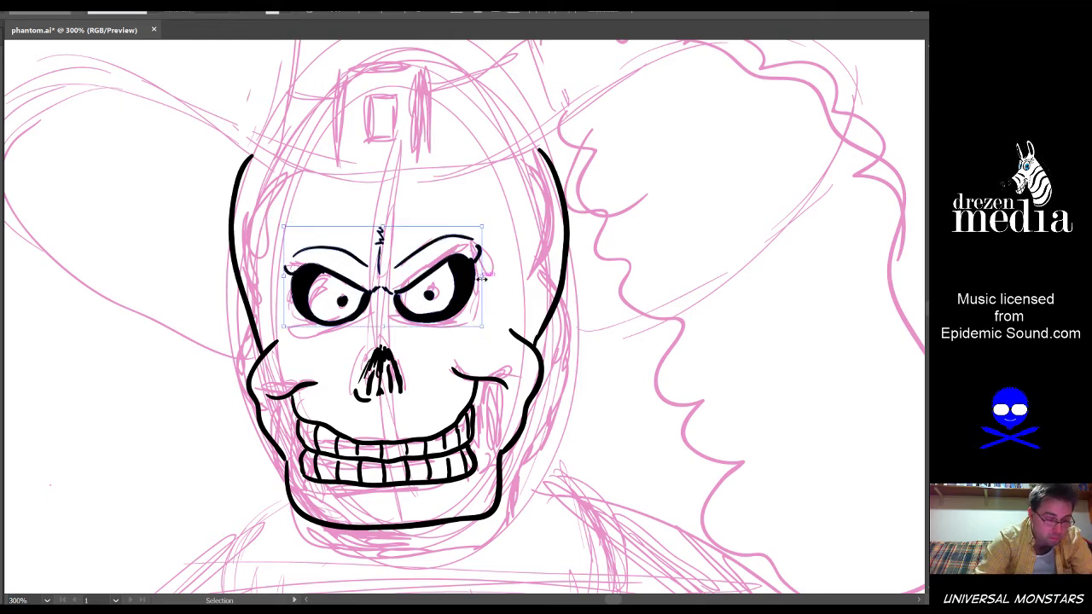
mouse_move(482, 278)
mouse_down()
mouse_move(504, 282)
mouse_move(494, 276)
mouse_up()
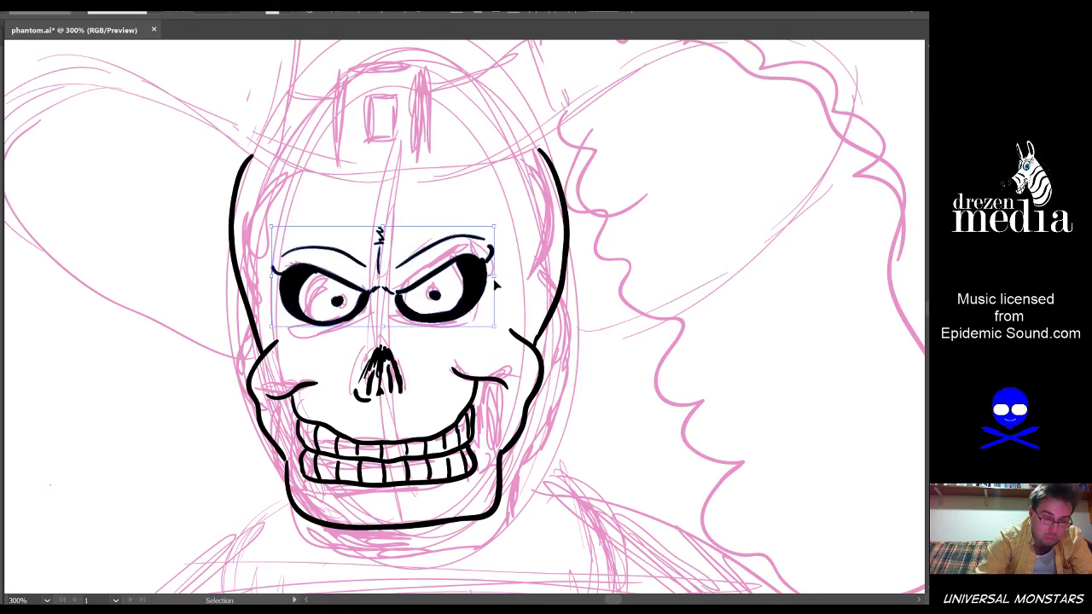
drag(493, 227, 500, 232)
click(526, 256)
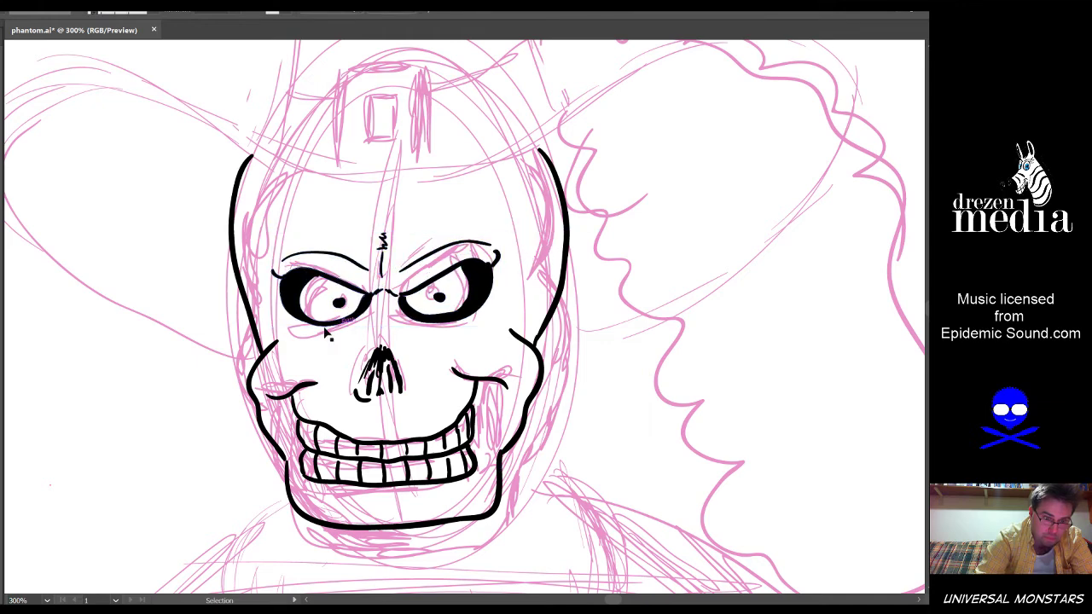
Select the nose strokes and move them slightly up toward the eyes
mouse_move(348, 407)
mouse_down()
mouse_move(421, 362)
mouse_move(417, 341)
mouse_up()
mouse_move(397, 360)
mouse_down()
mouse_move(396, 343)
mouse_move(398, 356)
mouse_up()
click(399, 226)
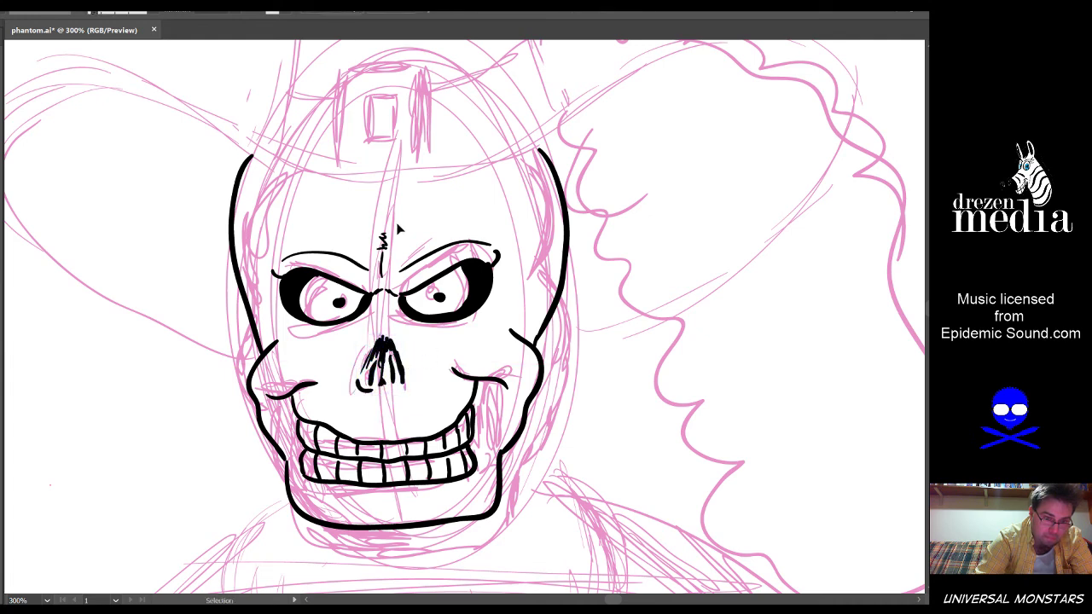
Ink the hat's wide brim as a curve dipping across the forehead, with a large rounded loop sweeping back to each cheekbone
key(shift+b)
drag(491, 257, 500, 276)
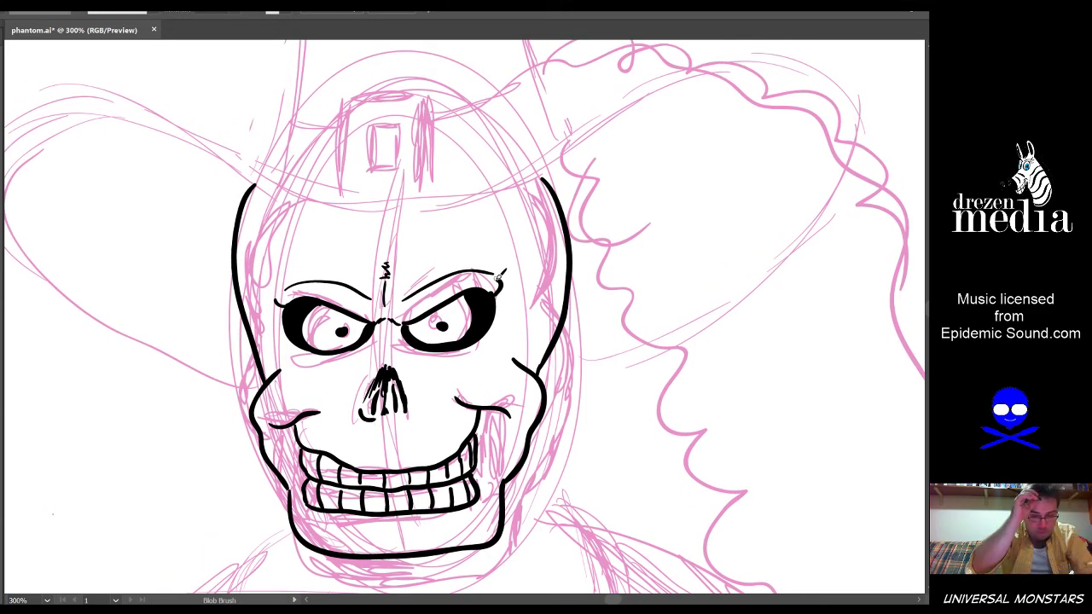
drag(367, 257, 391, 276)
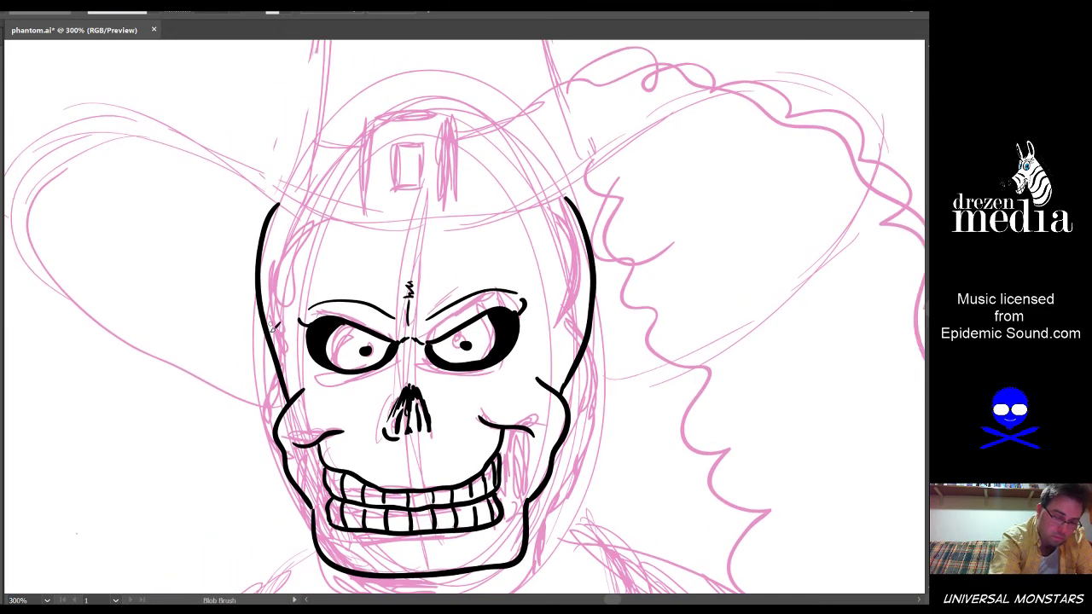
mouse_move(297, 396)
mouse_down()
mouse_move(213, 385)
mouse_move(91, 304)
mouse_move(39, 237)
mouse_move(39, 172)
mouse_move(99, 137)
mouse_move(172, 143)
mouse_move(332, 213)
mouse_move(432, 224)
mouse_move(550, 195)
mouse_move(637, 142)
mouse_up()
scroll(724, 197, right, 3)
scroll(724, 197, up, 2)
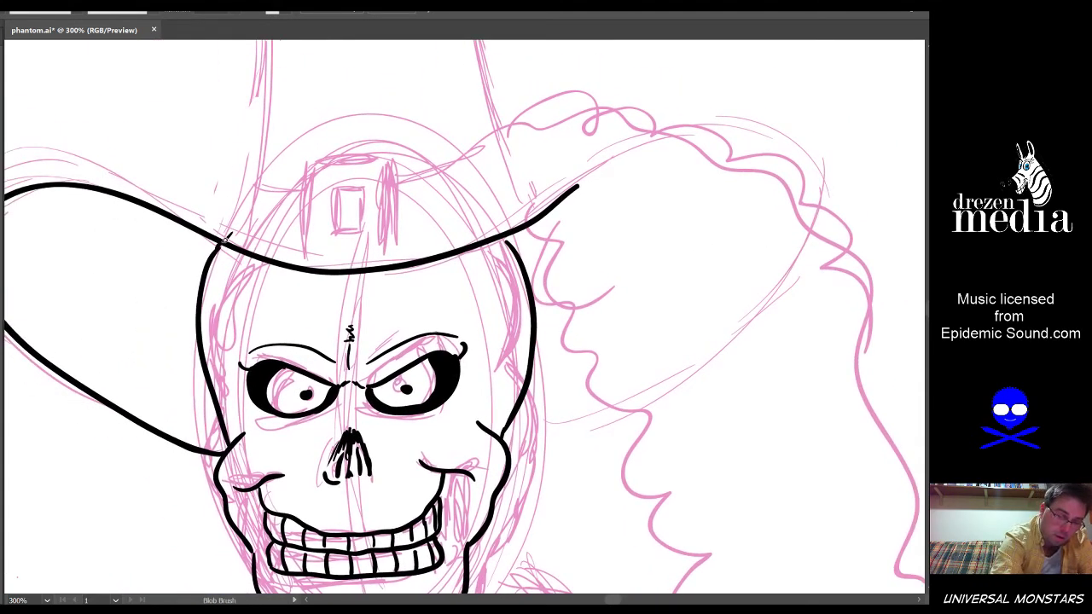
scroll(549, 293, right, 4)
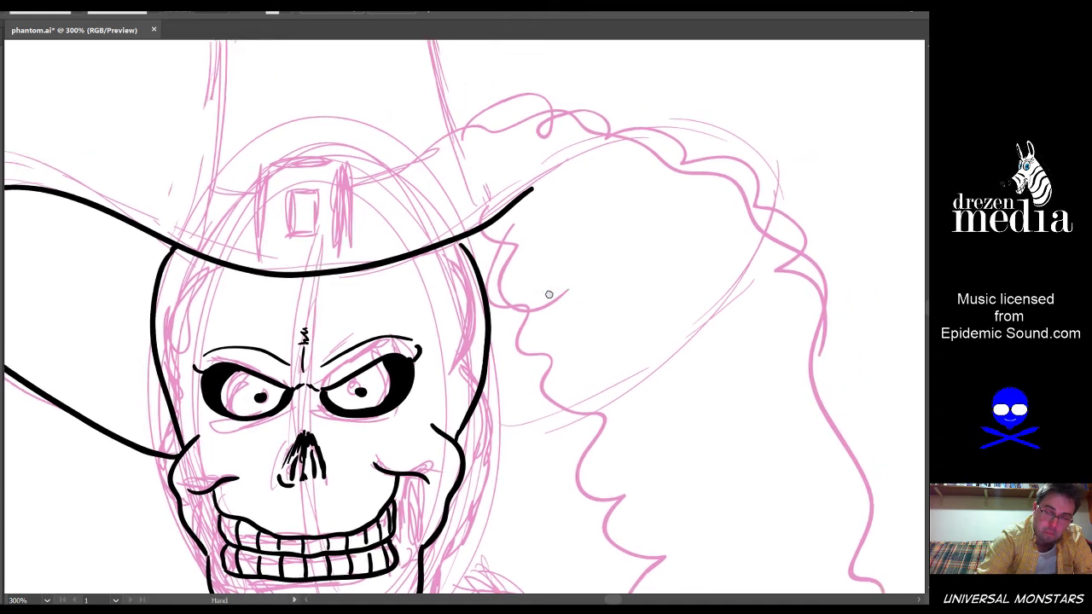
scroll(517, 312, down, 2)
drag(478, 209, 443, 236)
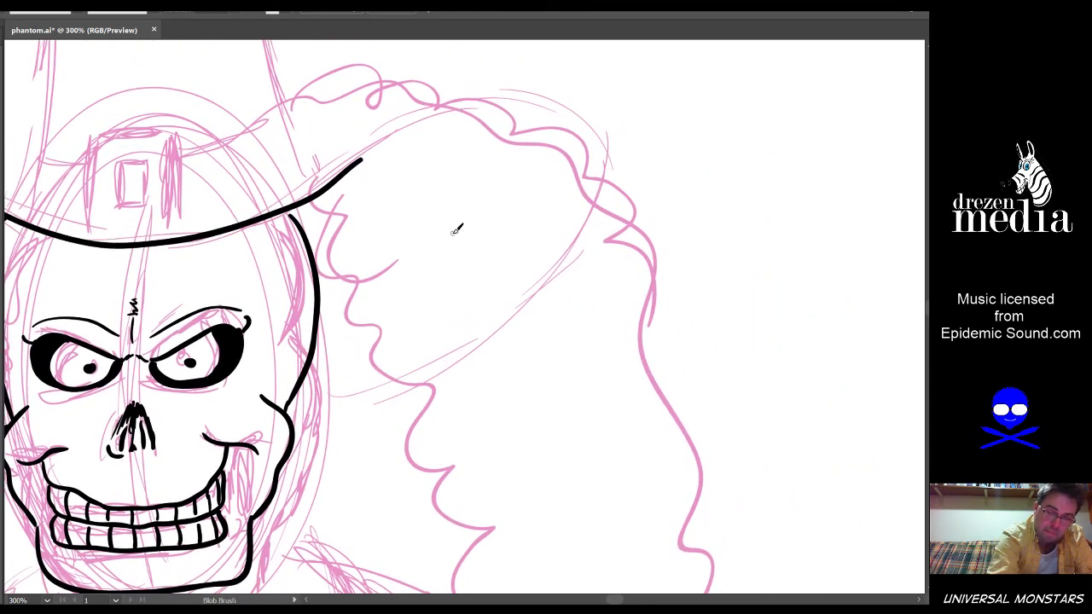
mouse_move(358, 161)
mouse_down()
mouse_move(450, 104)
mouse_move(518, 97)
mouse_move(588, 124)
mouse_move(616, 153)
mouse_move(610, 215)
mouse_move(505, 324)
mouse_move(449, 361)
mouse_move(293, 421)
mouse_up()
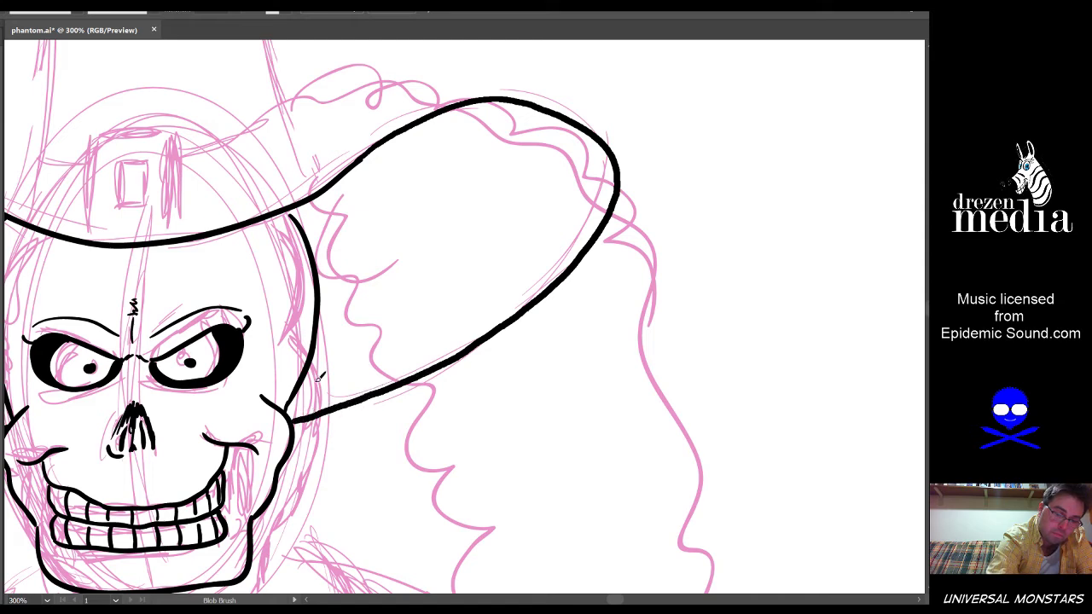
Ink a second line along the brim's upper edge for thickness and outline the tall, tapering crown above it
mouse_move(427, 304)
mouse_down()
mouse_move(602, 353)
mouse_move(599, 376)
mouse_up()
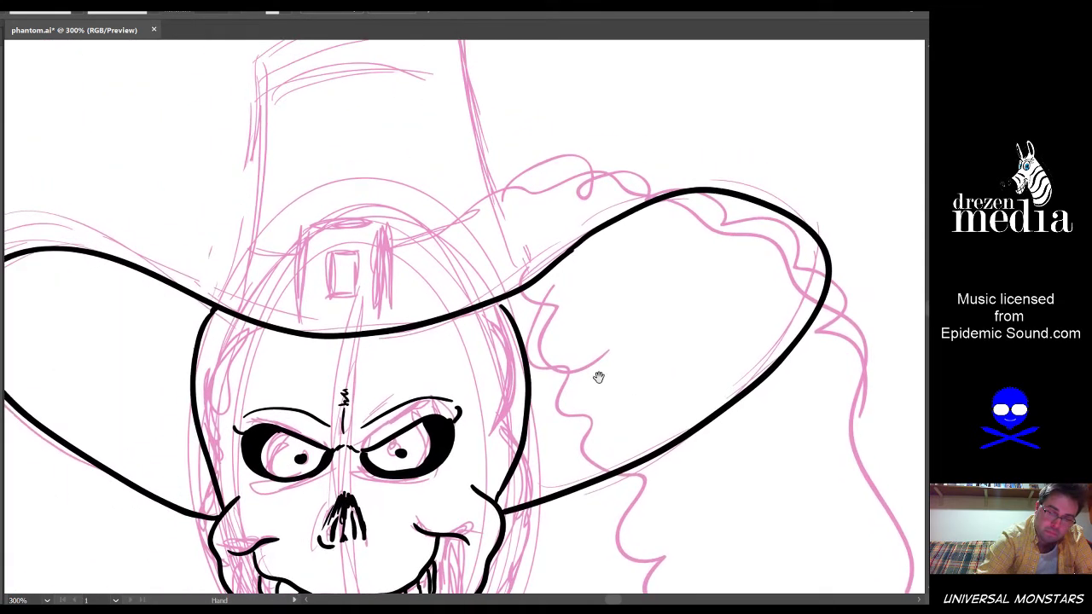
mouse_move(442, 287)
mouse_down()
mouse_move(474, 357)
mouse_move(524, 346)
mouse_up()
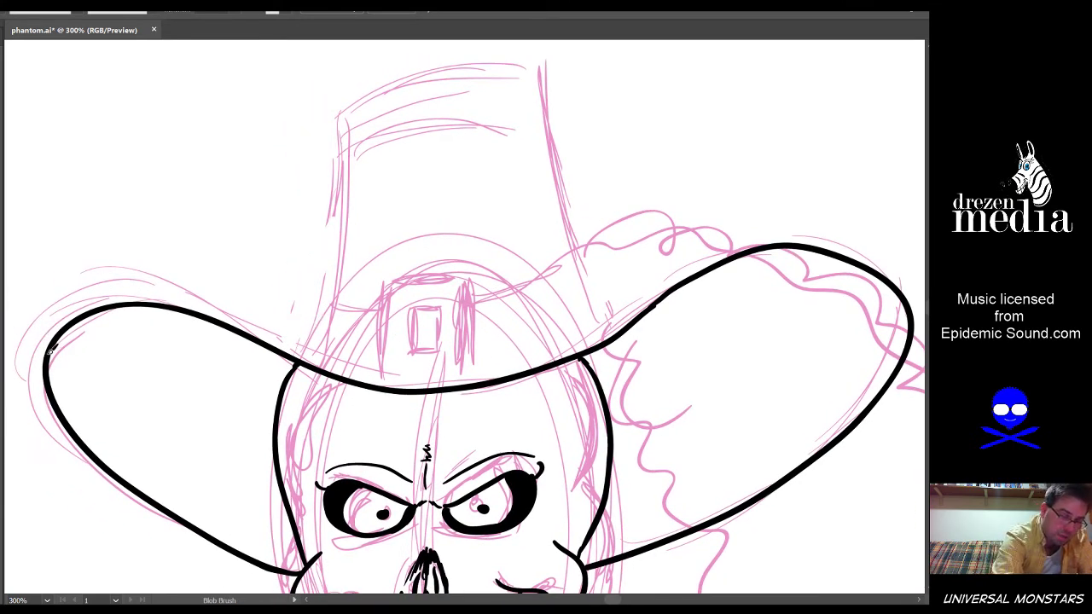
mouse_move(50, 350)
mouse_down()
mouse_move(79, 306)
mouse_move(135, 283)
mouse_move(234, 302)
mouse_move(356, 367)
mouse_move(493, 368)
mouse_move(592, 339)
mouse_move(677, 270)
mouse_move(729, 248)
mouse_move(790, 234)
mouse_move(833, 243)
mouse_move(677, 275)
mouse_move(581, 250)
mouse_move(595, 228)
mouse_move(582, 231)
mouse_move(665, 271)
mouse_up()
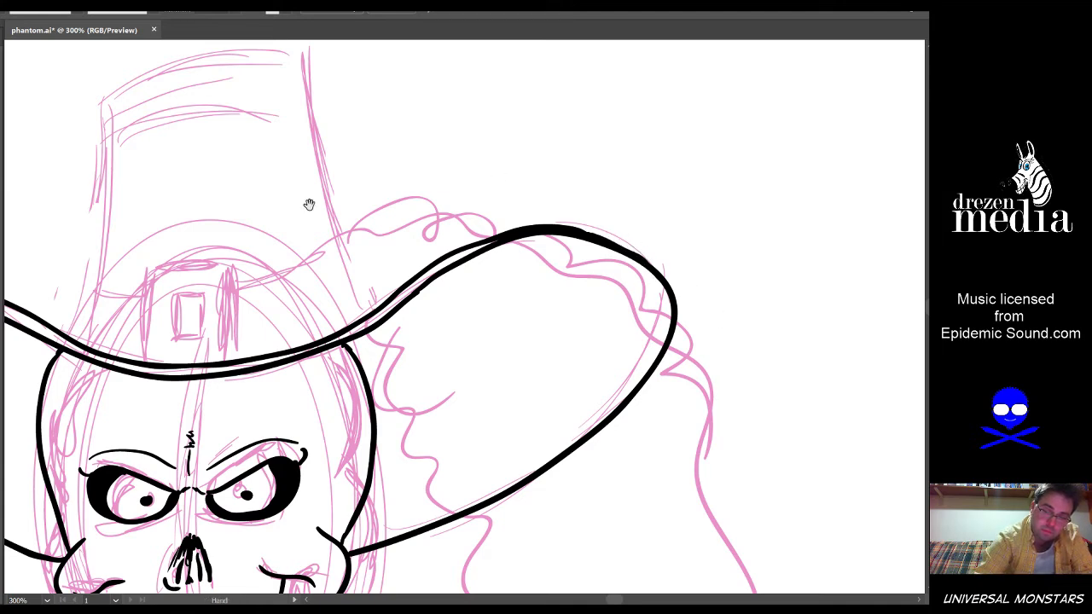
drag(307, 202, 539, 252)
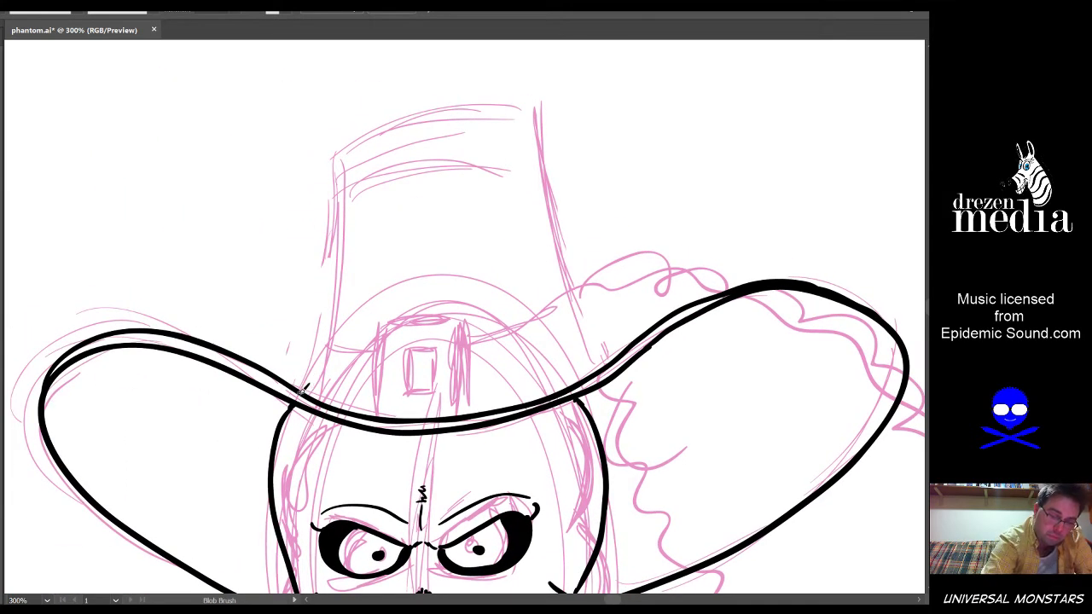
mouse_move(300, 390)
mouse_down()
mouse_move(338, 197)
mouse_move(378, 129)
mouse_move(443, 104)
mouse_move(513, 96)
mouse_move(537, 109)
mouse_move(596, 365)
mouse_up()
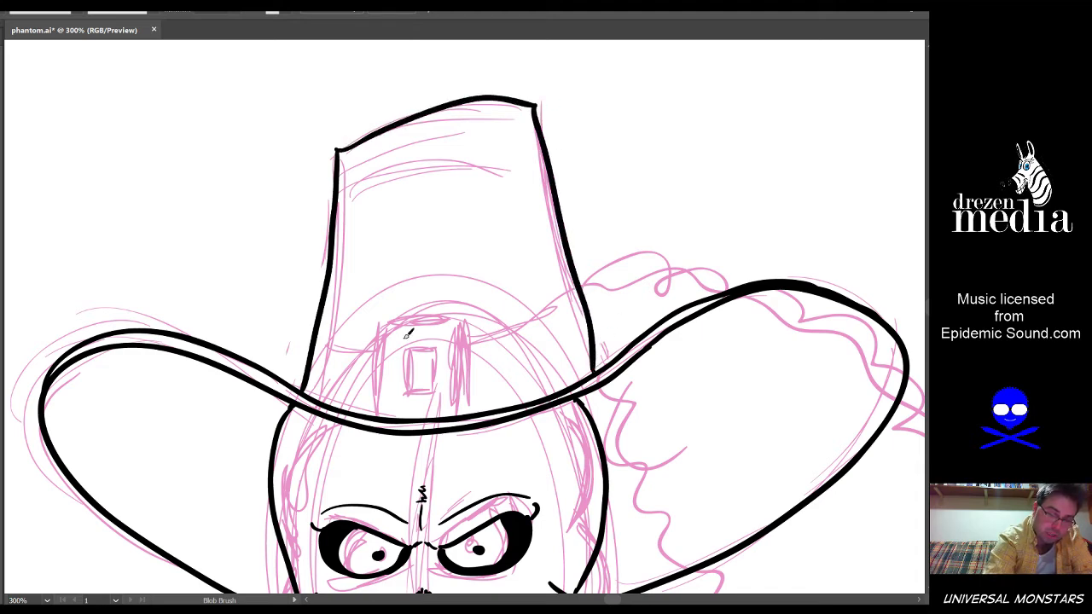
mouse_move(391, 410)
mouse_down()
mouse_move(376, 371)
mouse_move(391, 317)
mouse_up()
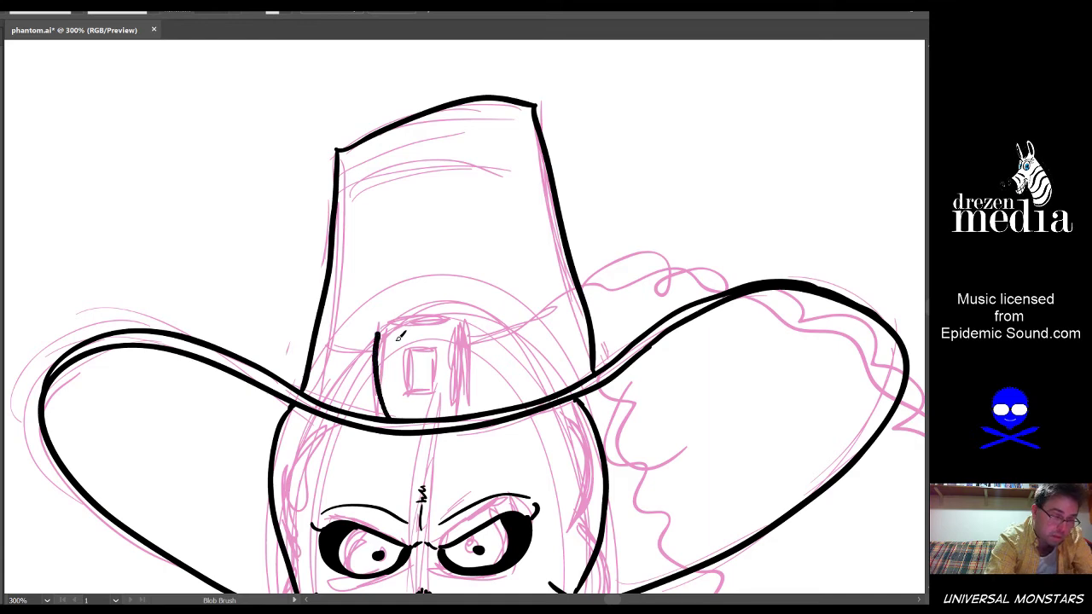
key(ctrl+z)
mouse_move(384, 411)
mouse_down()
mouse_move(379, 335)
mouse_move(458, 325)
mouse_move(472, 328)
mouse_move(475, 399)
mouse_up()
drag(405, 401, 408, 352)
key(ctrl+z)
key(ctrl+z)
key(ctrl+z)
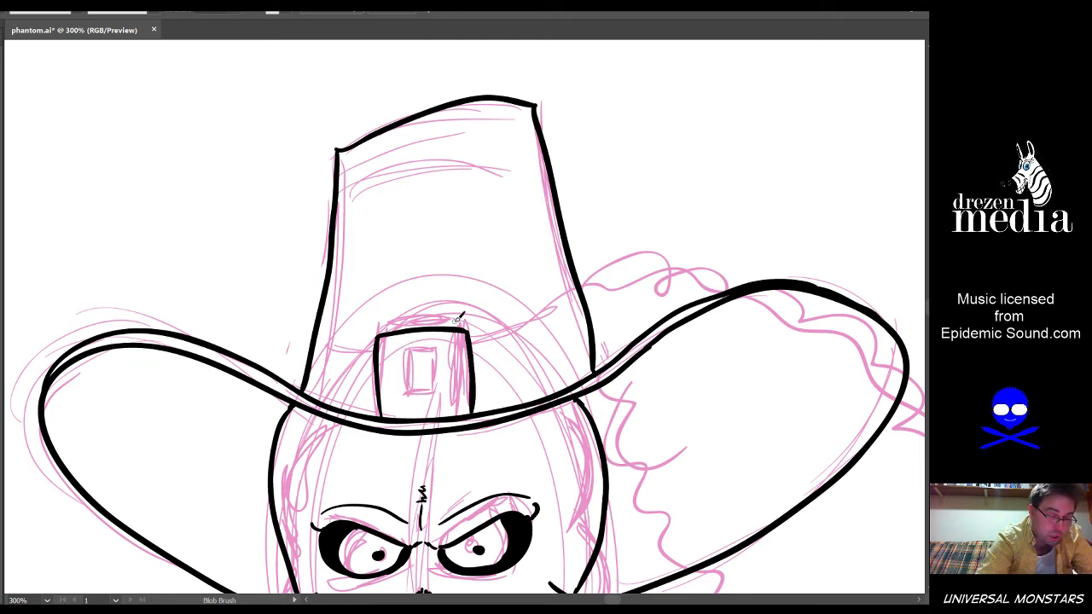
key(ctrl+z)
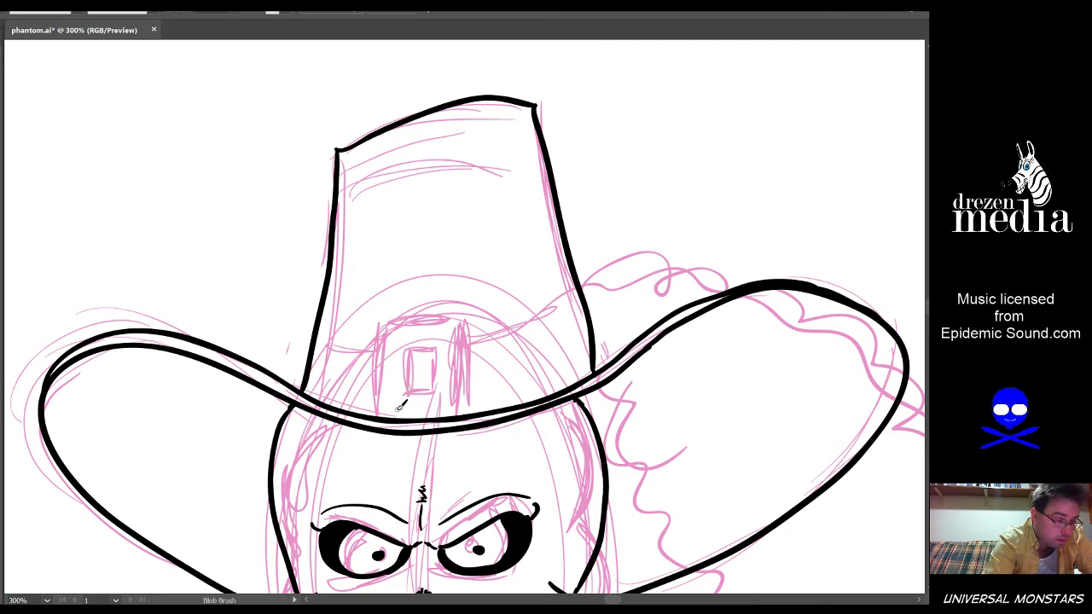
Ink a rounded buckle with an inner rectangle at the crown's base and extend the hatband's upper edge to both sides
mouse_move(396, 416)
mouse_down()
mouse_move(390, 324)
mouse_move(454, 315)
mouse_move(465, 317)
mouse_move(461, 416)
mouse_up()
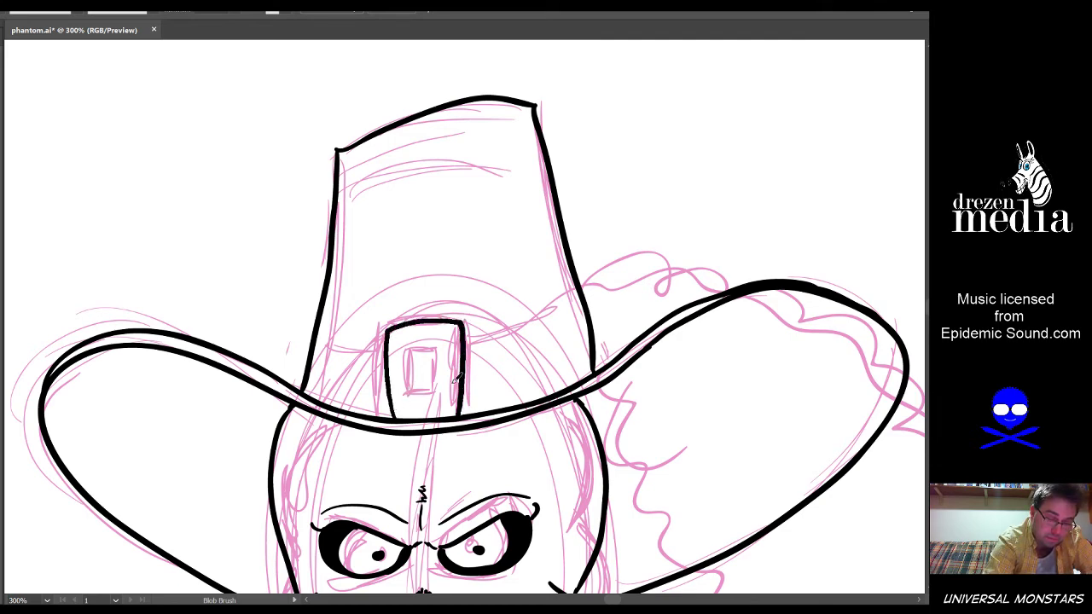
mouse_move(413, 382)
mouse_down()
mouse_move(411, 399)
mouse_move(406, 350)
mouse_move(444, 342)
mouse_up()
mouse_move(415, 395)
mouse_down()
mouse_move(444, 400)
mouse_move(450, 335)
mouse_up()
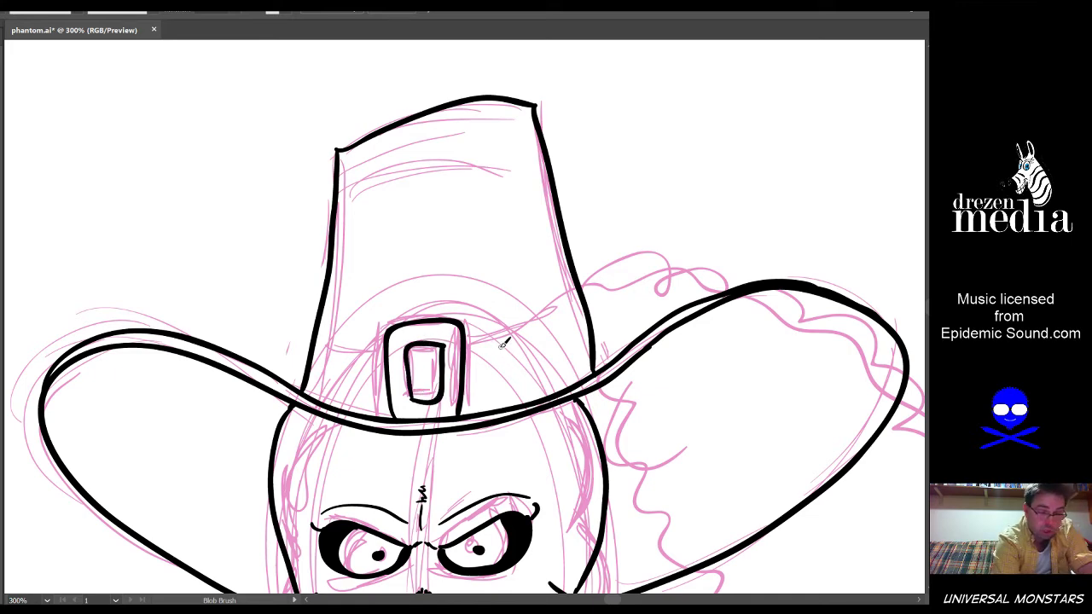
drag(467, 339, 578, 305)
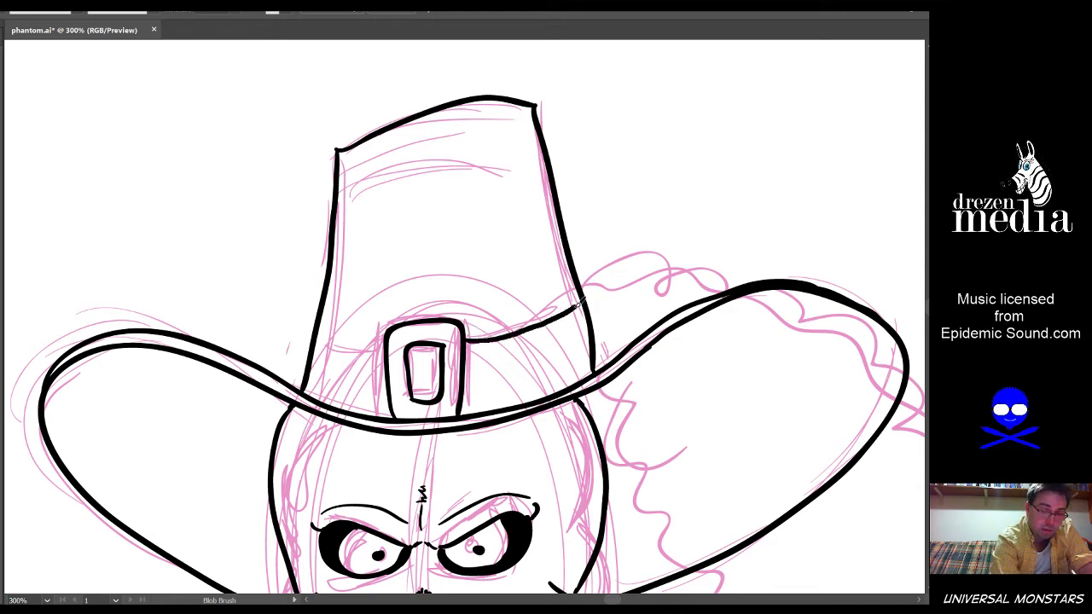
drag(319, 327, 384, 340)
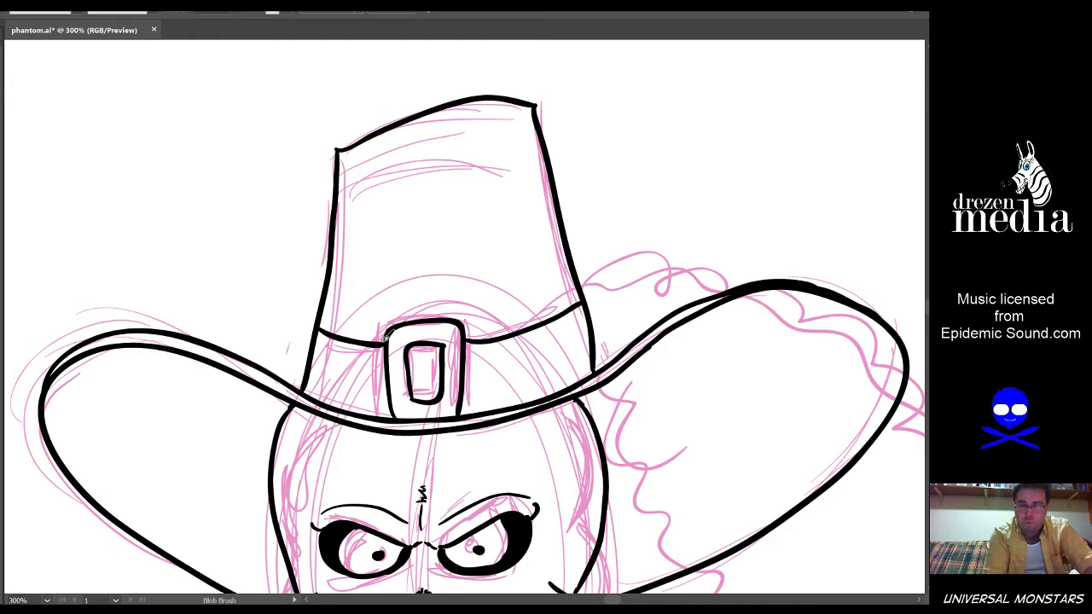
Ink the ruffled collar under the jaw with spaced vertical fold lines, rounded side edges and a scalloped lower edge
key(ctrl+1)
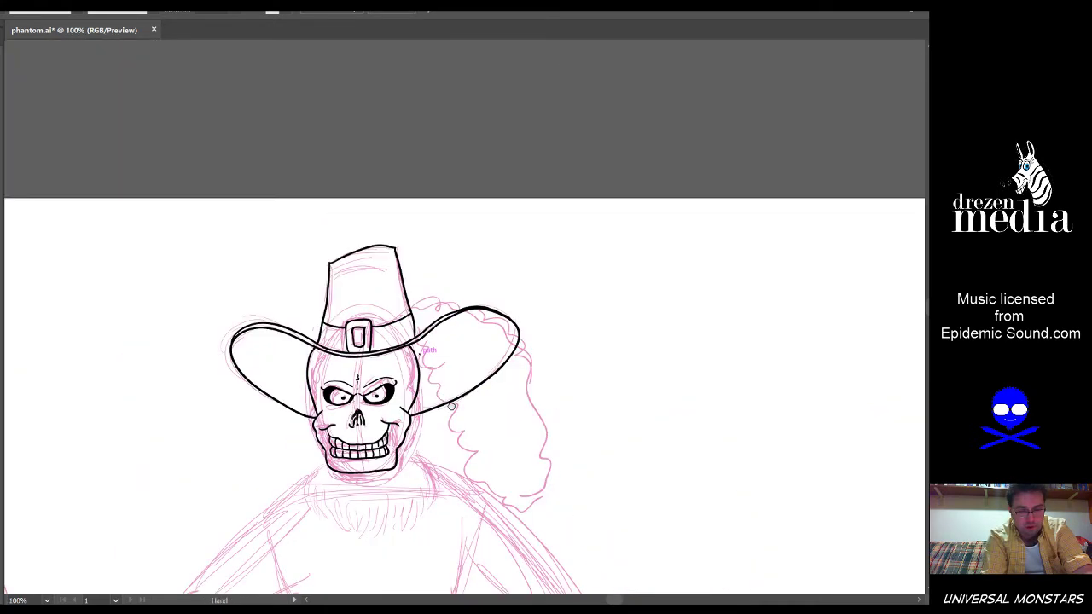
drag(450, 405, 527, 185)
scroll(409, 286, up, 1)
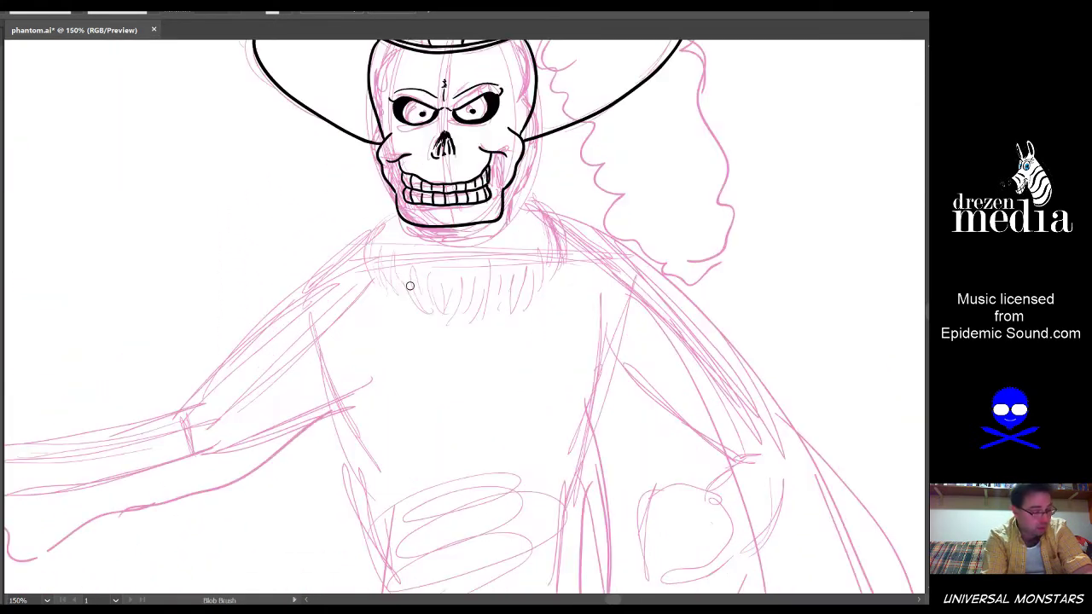
scroll(410, 286, up, 1)
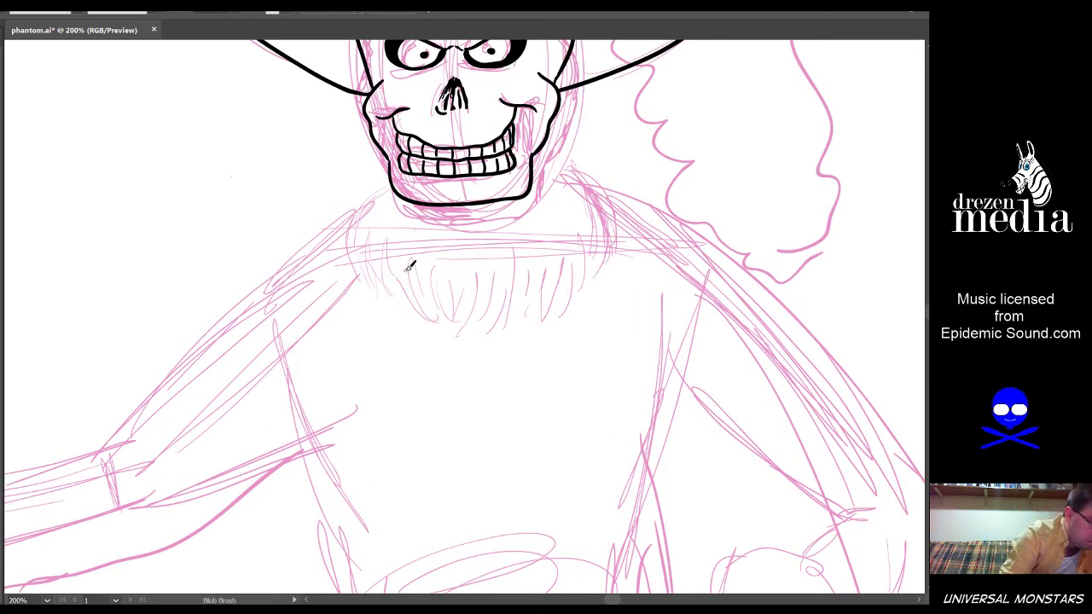
mouse_move(364, 251)
mouse_down()
mouse_move(360, 199)
mouse_move(385, 264)
mouse_up()
mouse_move(419, 216)
mouse_down()
mouse_move(419, 249)
mouse_move(469, 260)
mouse_move(473, 227)
mouse_move(516, 263)
mouse_up()
drag(562, 191, 563, 247)
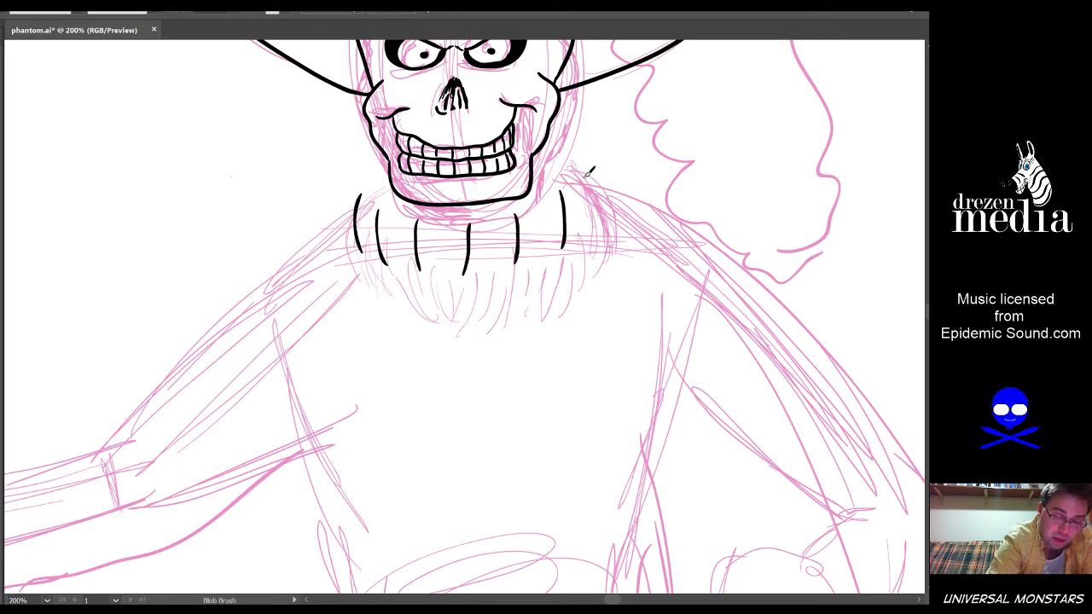
drag(590, 174, 585, 230)
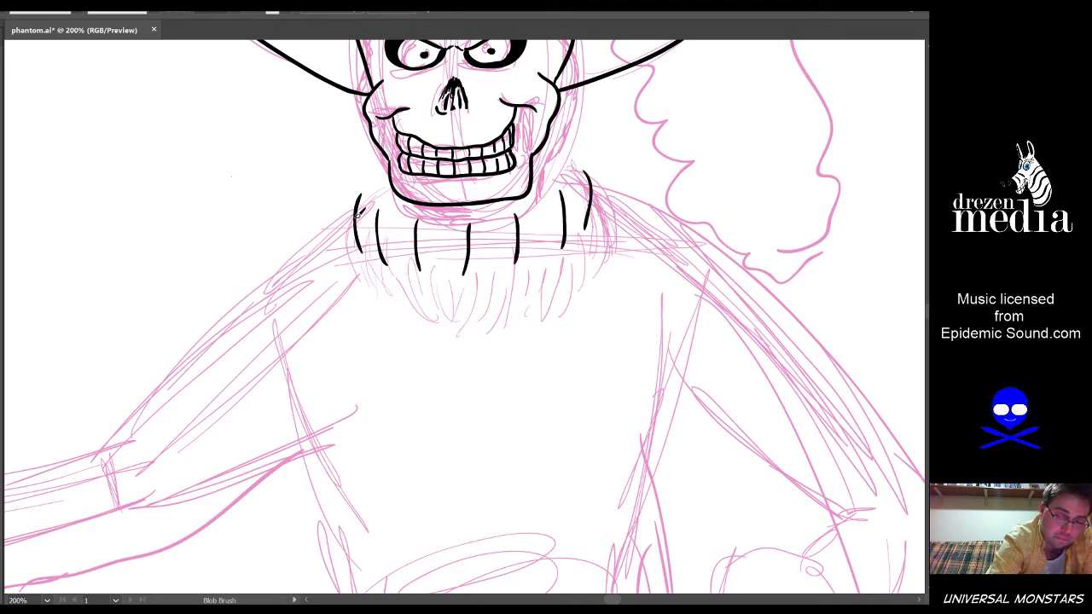
drag(361, 215, 368, 164)
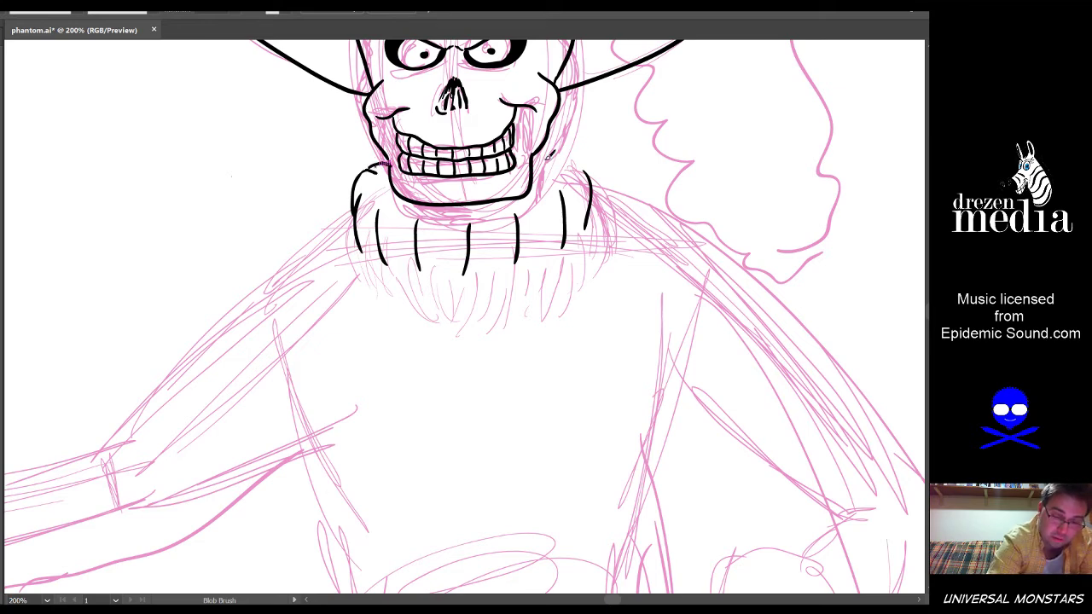
mouse_move(548, 159)
mouse_down()
mouse_move(597, 157)
mouse_move(601, 194)
mouse_move(594, 218)
mouse_move(564, 245)
mouse_move(595, 221)
mouse_move(599, 184)
mouse_move(548, 260)
mouse_move(458, 281)
mouse_move(405, 268)
mouse_move(428, 275)
mouse_move(406, 277)
mouse_move(402, 263)
mouse_move(380, 269)
mouse_move(368, 247)
mouse_up()
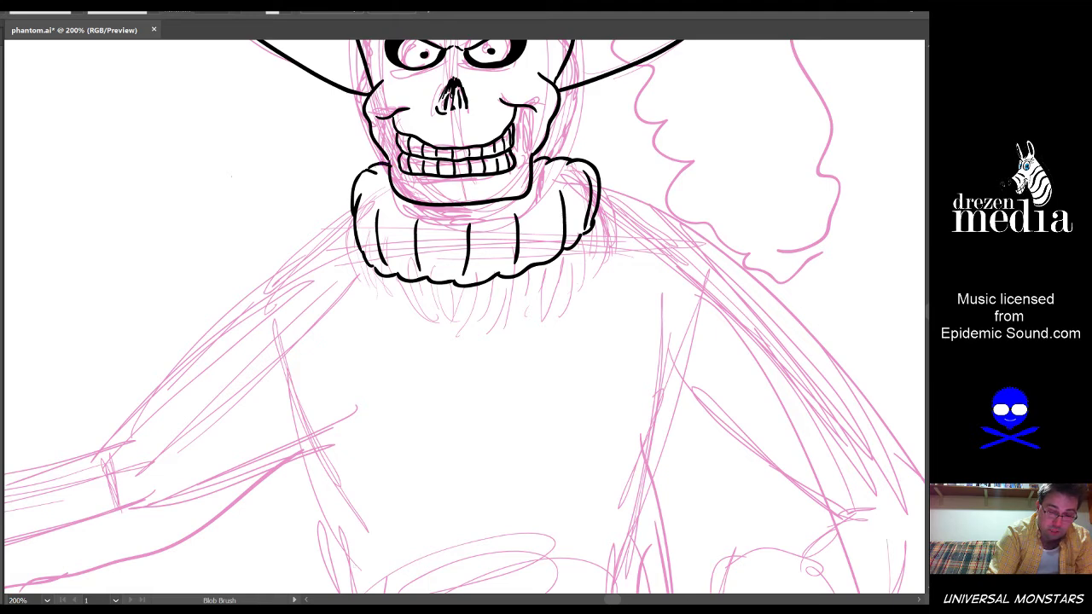
Ink the upper outline of the staff-side arm as a slightly wavy line running from the elbow up to the ruffled collar
key(space)
mouse_move(407, 451)
mouse_down()
mouse_move(563, 375)
mouse_move(691, 337)
mouse_move(687, 366)
mouse_move(650, 393)
mouse_up()
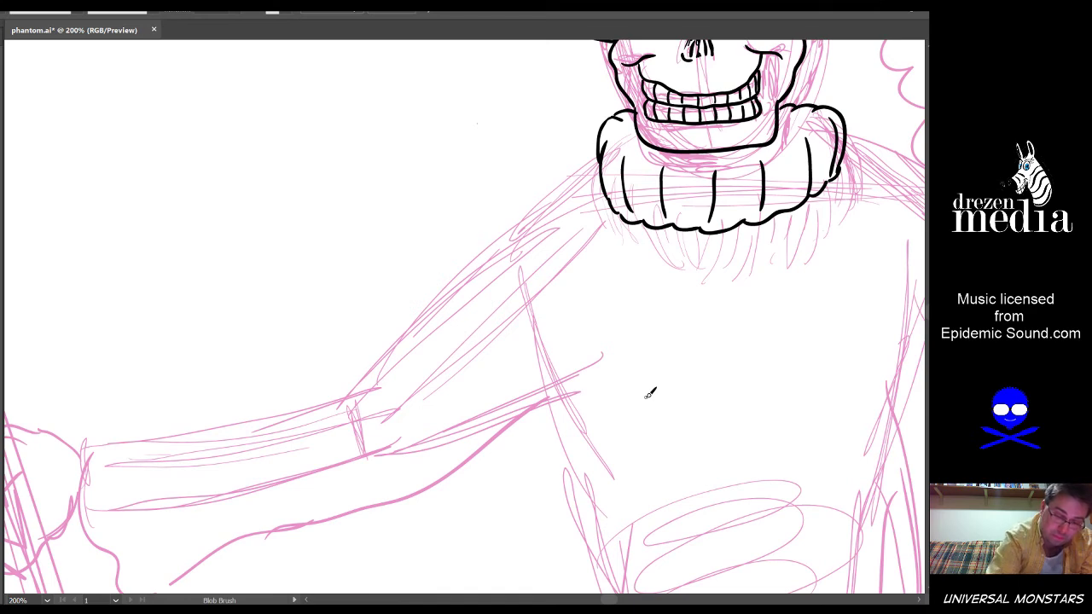
mouse_move(357, 392)
mouse_down()
mouse_move(491, 241)
mouse_move(614, 143)
mouse_up()
key(ctrl+z)
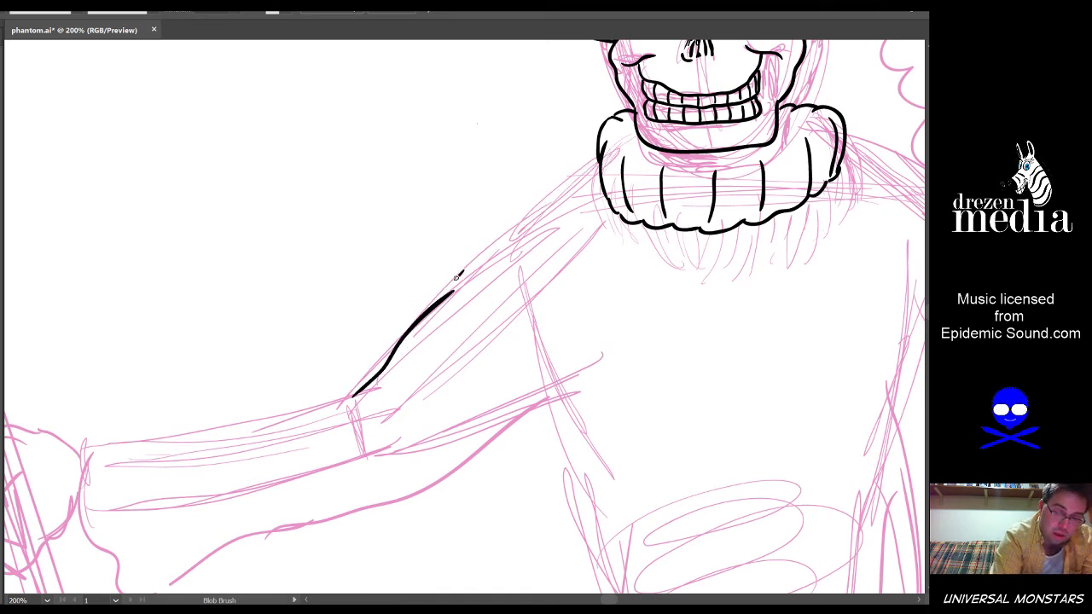
mouse_move(453, 290)
mouse_down()
mouse_move(523, 216)
mouse_move(602, 157)
mouse_up()
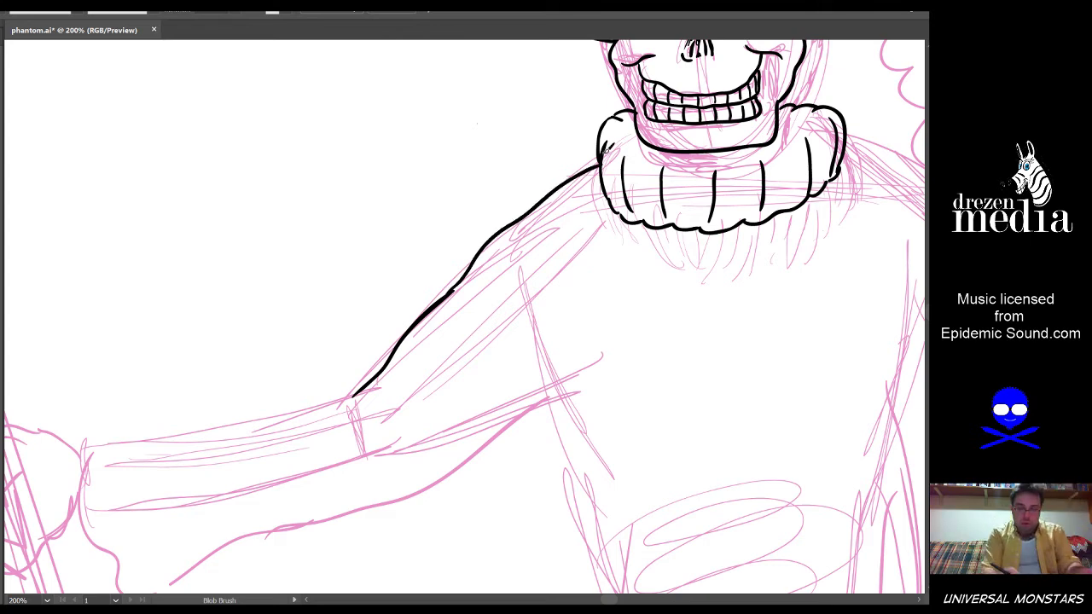
Ink the fist gripping the staff, with knuckle contour, thumb, four curled fingers stacked across the shaft and the heel of the hand
scroll(519, 460, down, 2)
scroll(636, 383, left, 4)
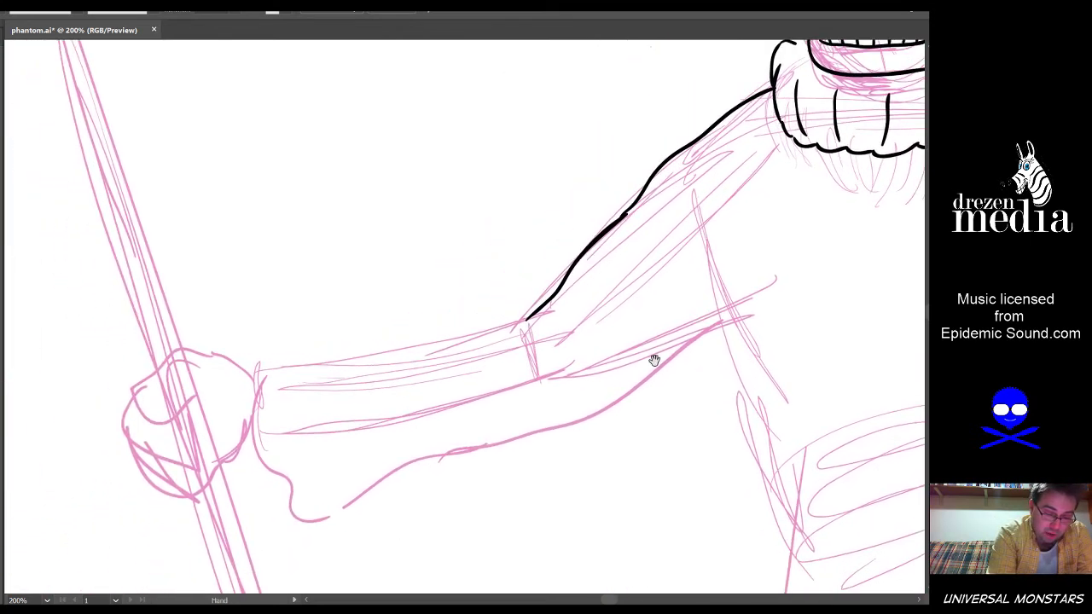
mouse_move(238, 405)
mouse_down()
mouse_move(221, 360)
mouse_move(239, 366)
mouse_move(204, 348)
mouse_move(170, 362)
mouse_move(159, 383)
mouse_move(173, 419)
mouse_move(196, 391)
mouse_up()
drag(386, 375, 461, 307)
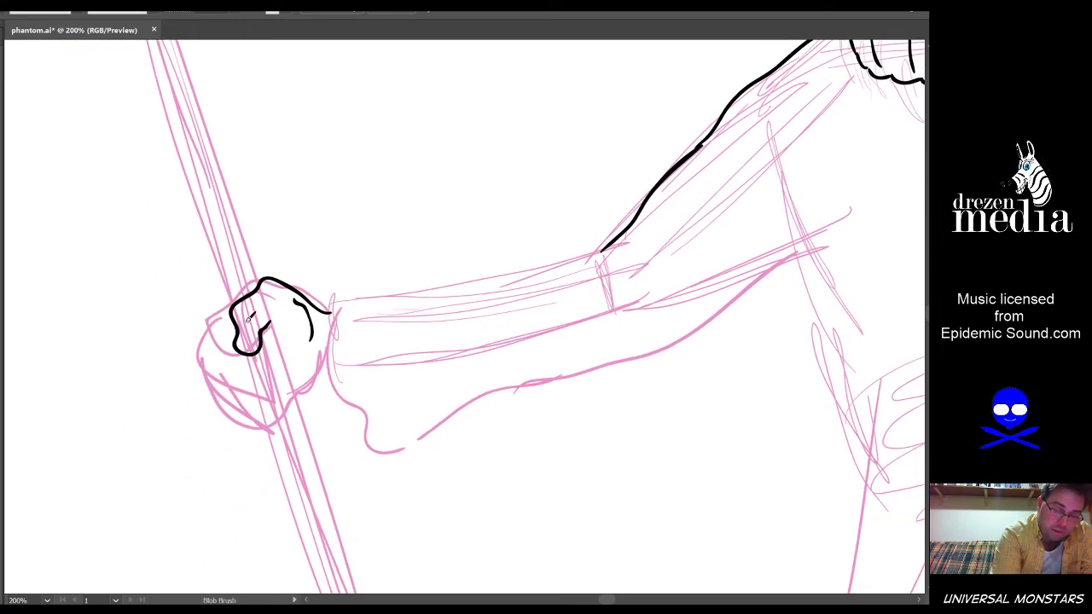
mouse_move(231, 316)
mouse_down()
mouse_move(210, 337)
mouse_move(243, 348)
mouse_move(208, 337)
mouse_move(235, 358)
mouse_move(270, 334)
mouse_move(262, 341)
mouse_move(270, 322)
mouse_up()
key(ctrl+z)
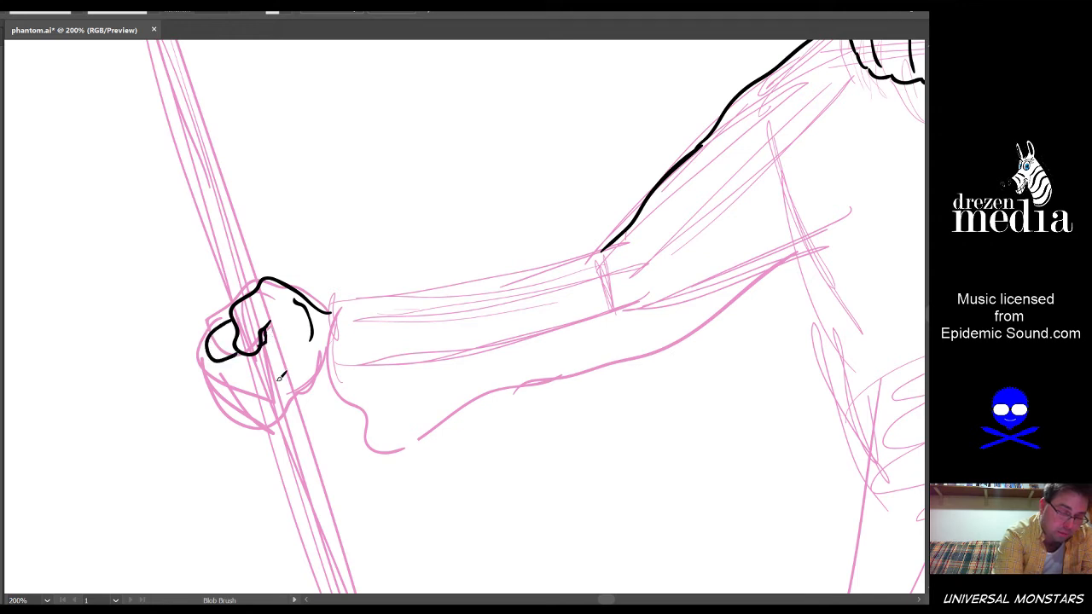
mouse_move(220, 353)
mouse_down()
mouse_move(249, 382)
mouse_move(281, 362)
mouse_move(228, 369)
mouse_move(255, 382)
mouse_move(278, 365)
mouse_move(278, 381)
mouse_move(276, 369)
mouse_move(250, 385)
mouse_move(285, 379)
mouse_move(283, 341)
mouse_up()
key(ctrl+z)
mouse_move(259, 385)
mouse_down()
mouse_move(269, 401)
mouse_move(299, 387)
mouse_move(277, 404)
mouse_move(300, 379)
mouse_move(288, 369)
mouse_up()
key(ctrl+z)
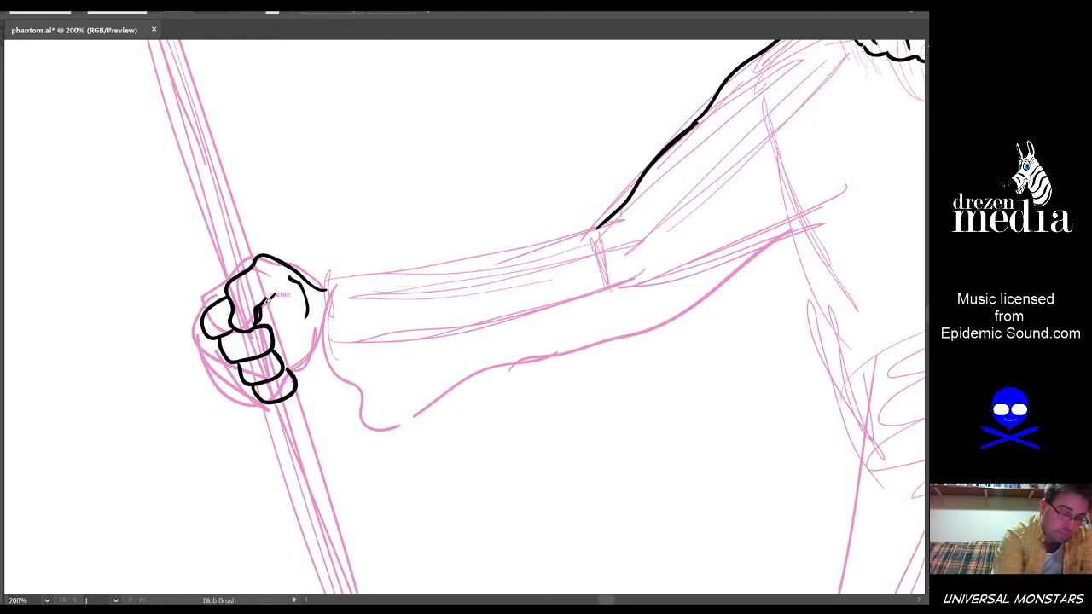
mouse_move(298, 366)
mouse_down()
mouse_move(315, 341)
mouse_move(312, 319)
mouse_up()
Ink the flared sleeve cuff hanging below the wrist and the forearm's upper edge from the cuff to the elbow
mouse_move(326, 274)
mouse_down()
mouse_move(329, 312)
mouse_move(392, 429)
mouse_up()
key(space)
drag(515, 439, 429, 477)
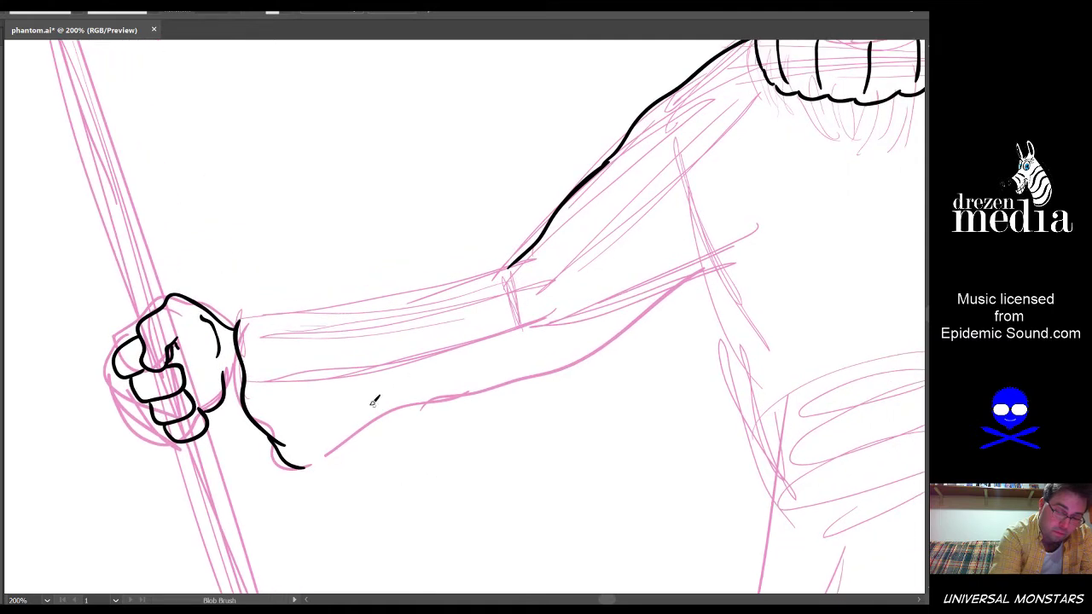
mouse_move(241, 321)
mouse_down()
mouse_move(435, 295)
mouse_move(544, 262)
mouse_up()
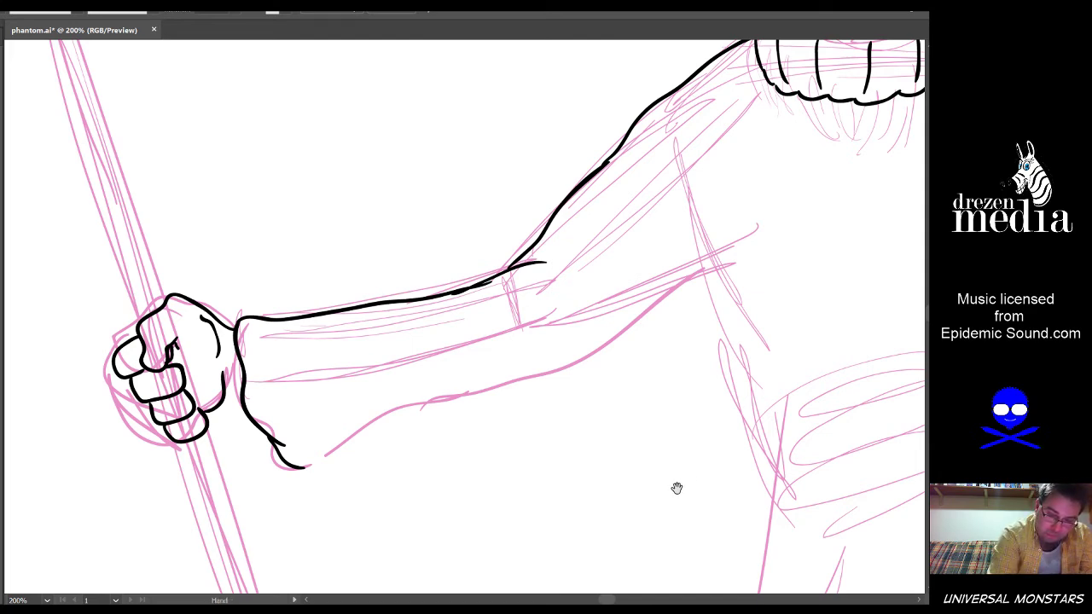
Ink both sides of the torso as inward-tapering curves from the armpits down to the waist
drag(677, 487, 649, 498)
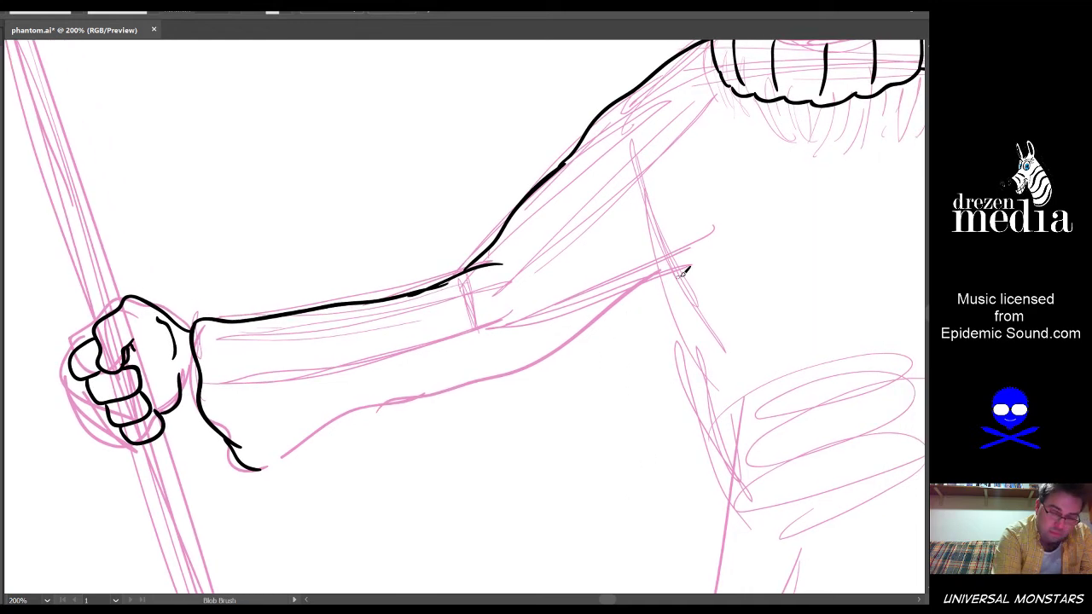
drag(717, 351, 517, 332)
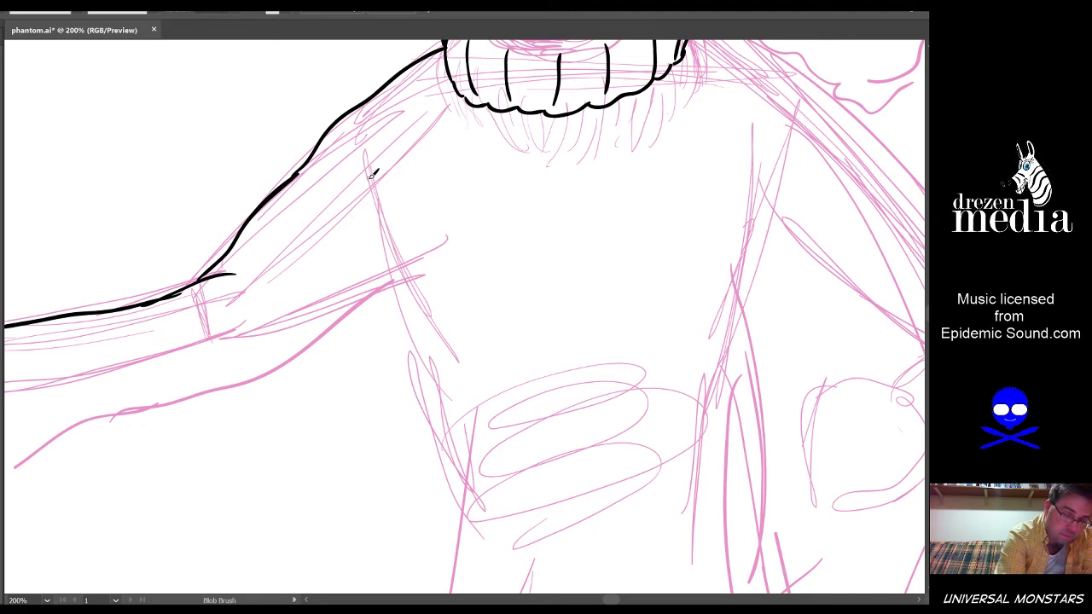
drag(369, 183, 442, 455)
scroll(614, 427, down, 1)
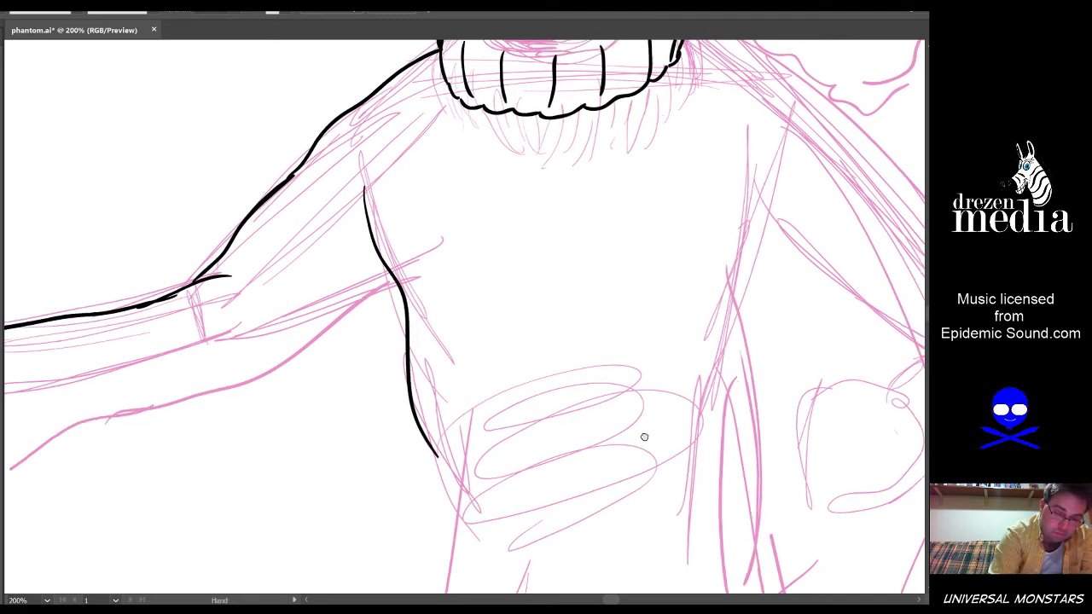
scroll(643, 438, up, 2)
scroll(643, 438, right, 4)
mouse_move(600, 205)
mouse_down()
mouse_move(573, 401)
mouse_move(572, 391)
mouse_move(587, 400)
mouse_move(574, 425)
mouse_up()
scroll(728, 316, down, 5)
drag(738, 381, 682, 395)
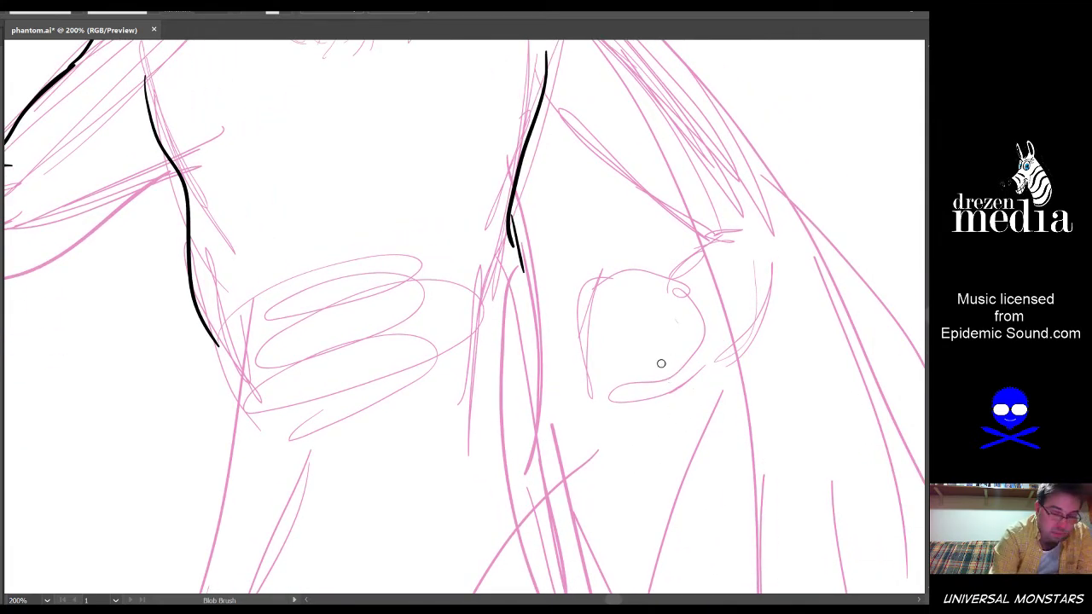
scroll(661, 363, down, 2)
Try inking the underside of the bent arm as a curve from the armpit toward the hip
drag(708, 370, 614, 339)
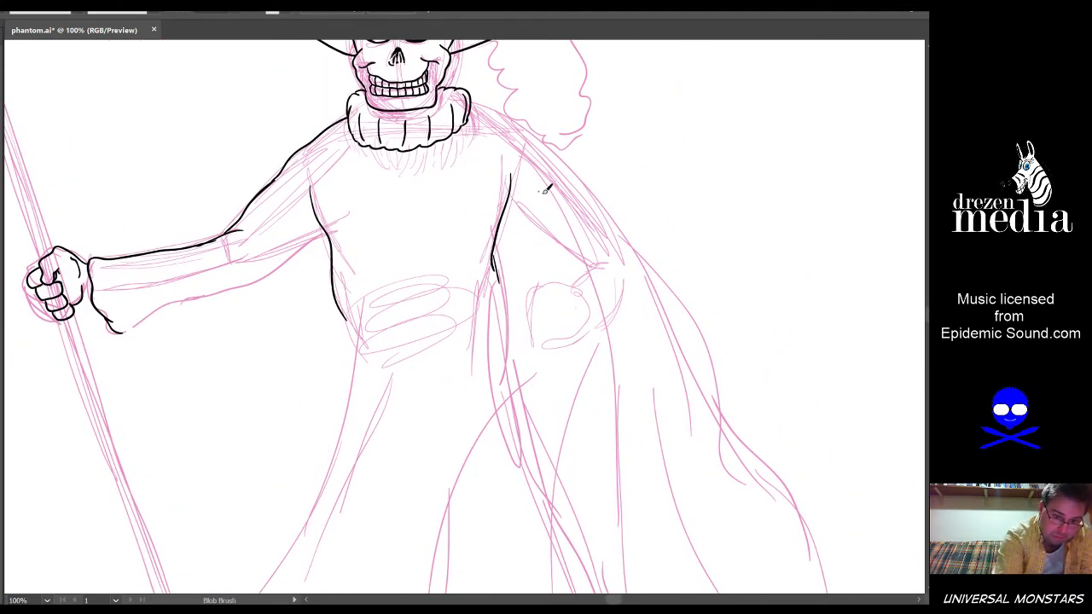
drag(512, 199, 561, 282)
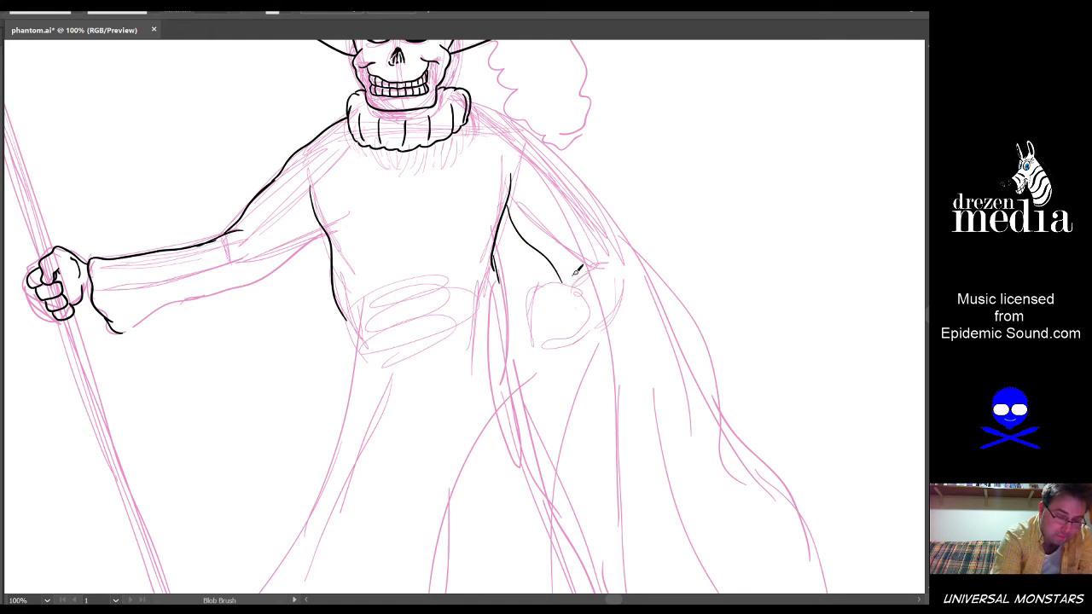
key(ctrl+z)
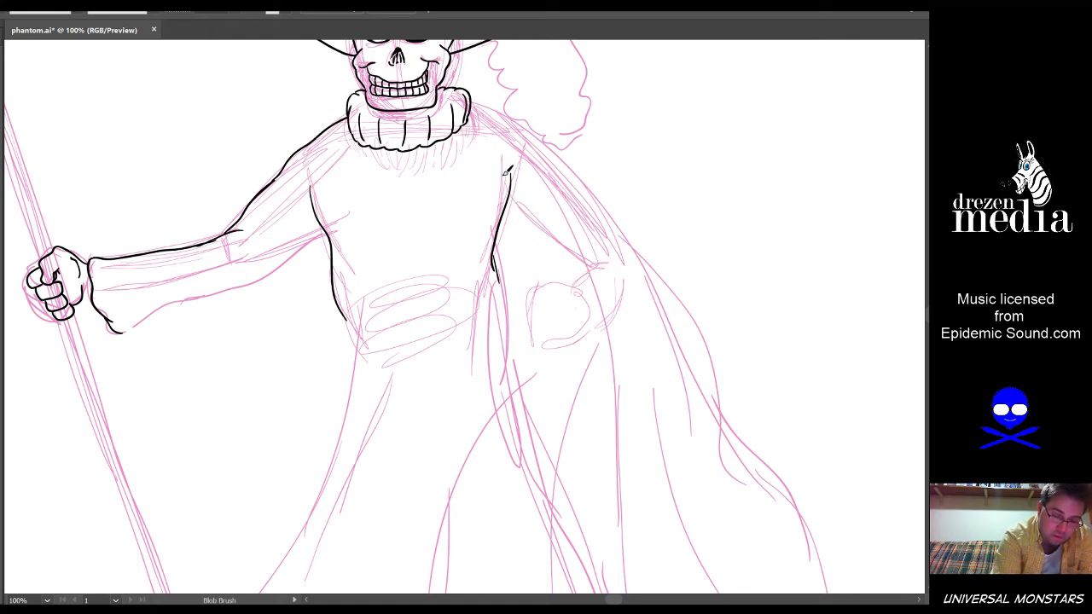
key(ctrl+z)
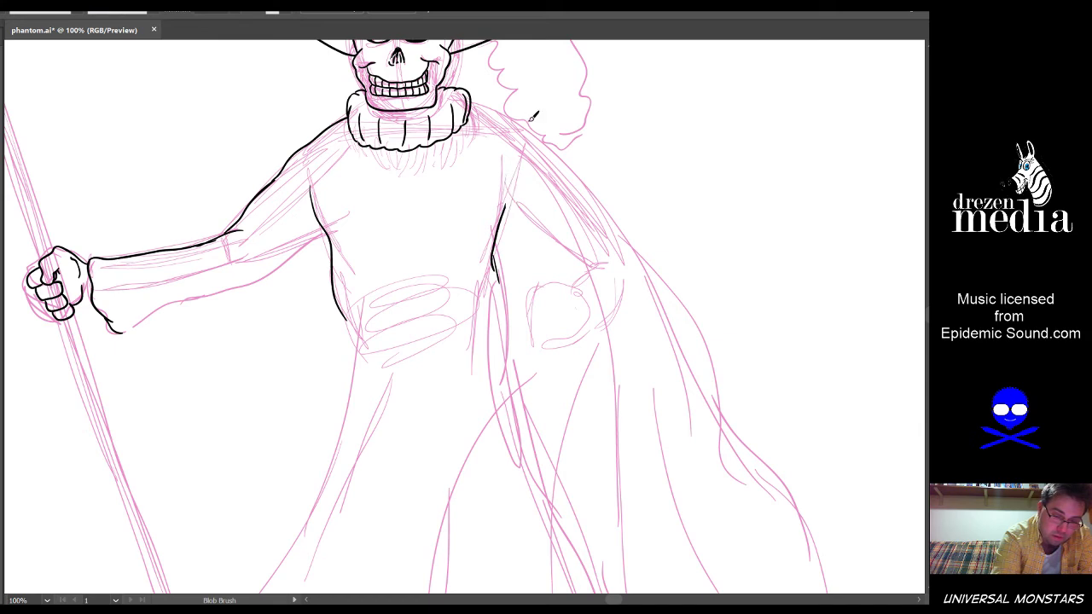
Try inking the cape draped over the bent arm, with two inner fold curves and a long outer edge from the collar
drag(469, 142, 518, 260)
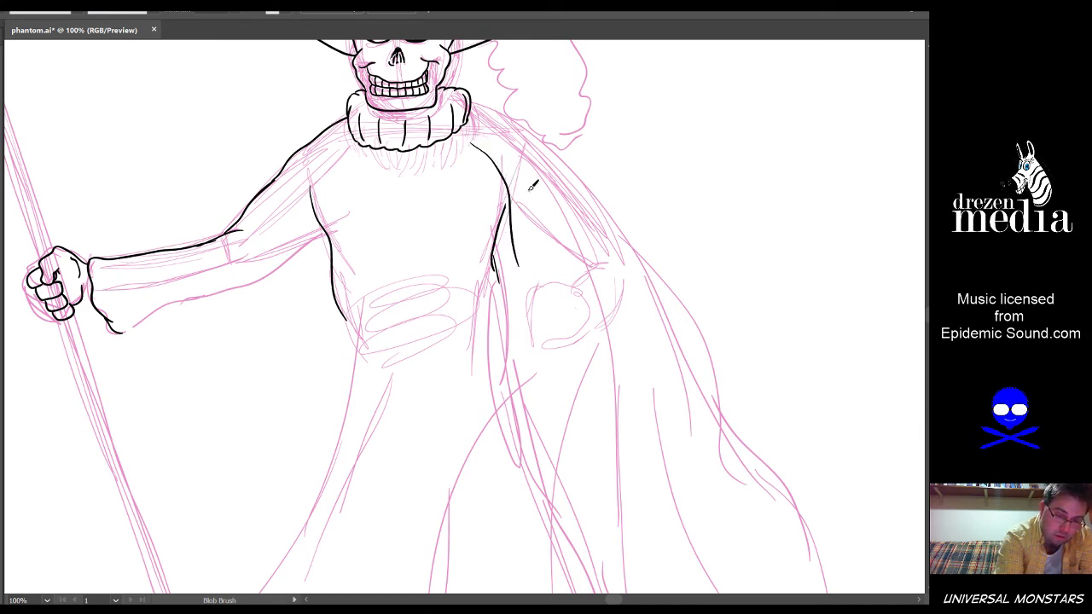
key(ctrl+z)
mouse_move(467, 154)
mouse_down()
mouse_move(495, 180)
mouse_move(519, 256)
mouse_up()
drag(497, 141, 548, 243)
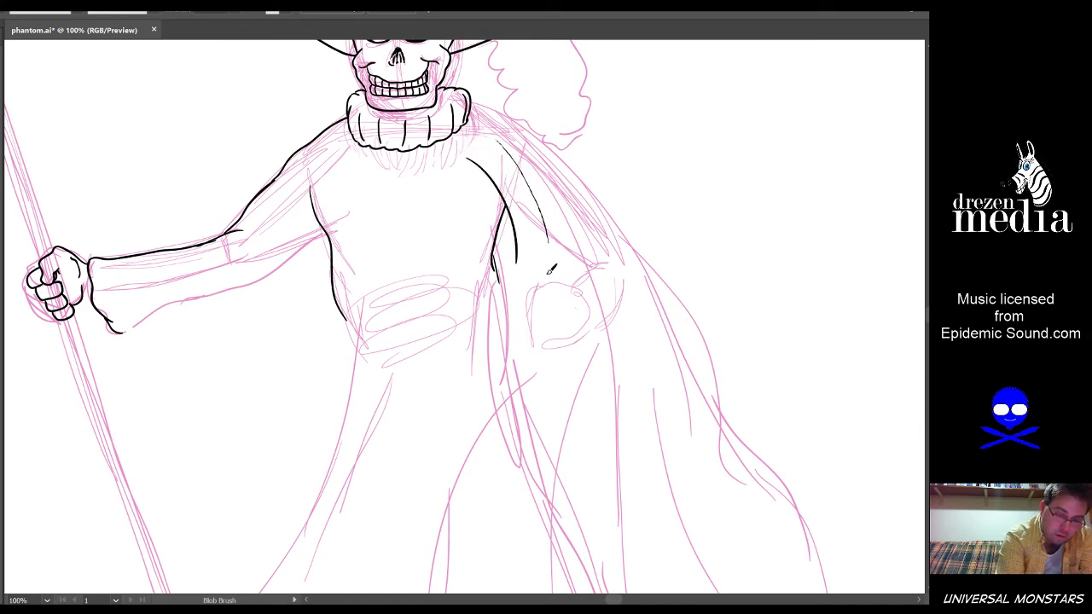
mouse_move(474, 100)
mouse_down()
mouse_move(540, 130)
mouse_move(652, 333)
mouse_up()
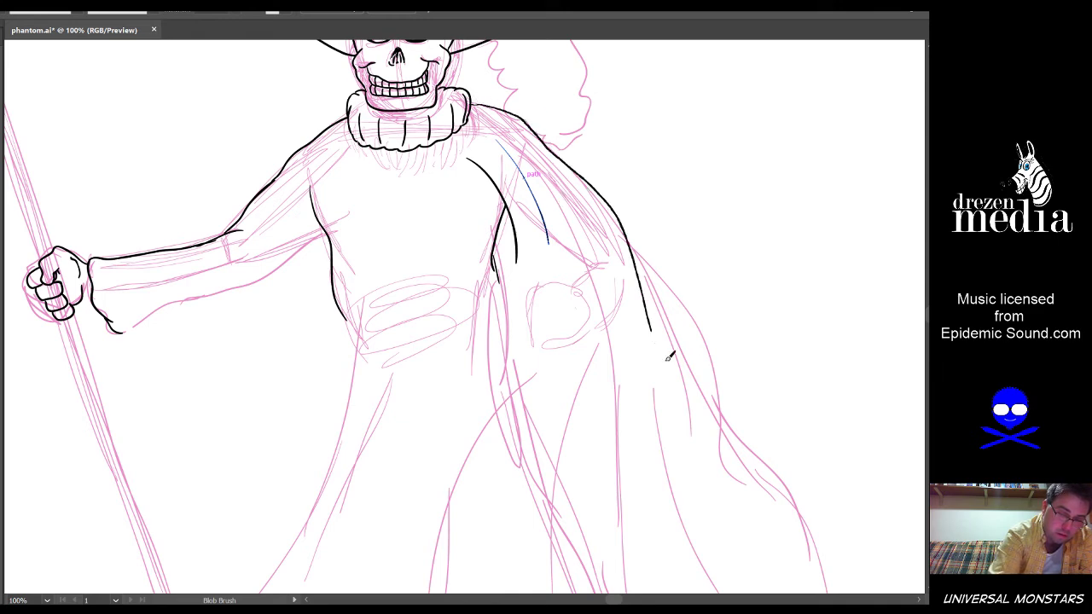
key(space)
drag(731, 321, 704, 311)
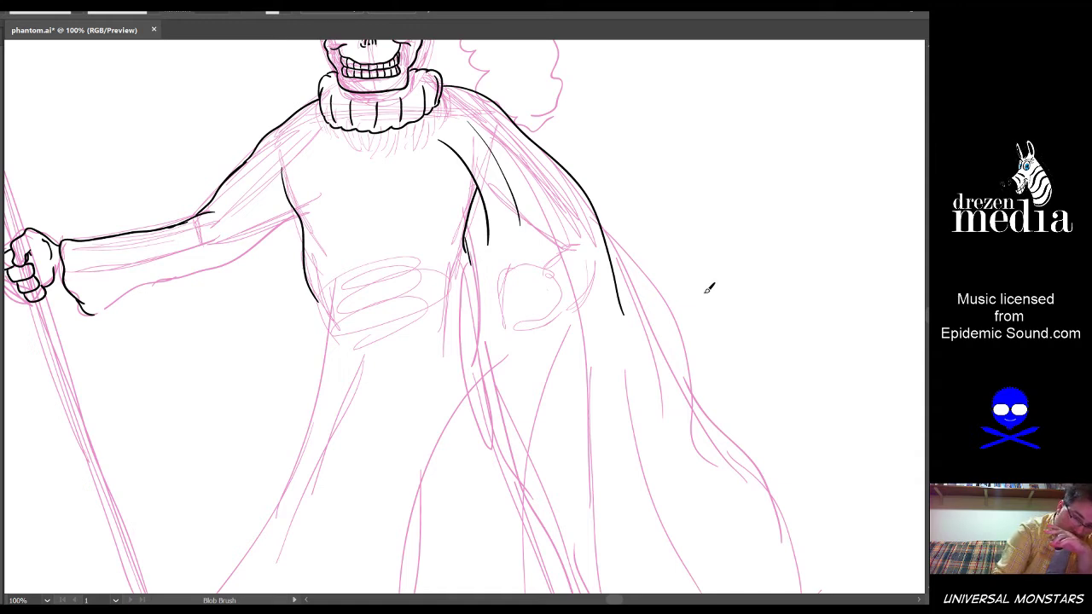
mouse_move(587, 390)
mouse_down()
mouse_move(617, 400)
mouse_move(616, 437)
mouse_up()
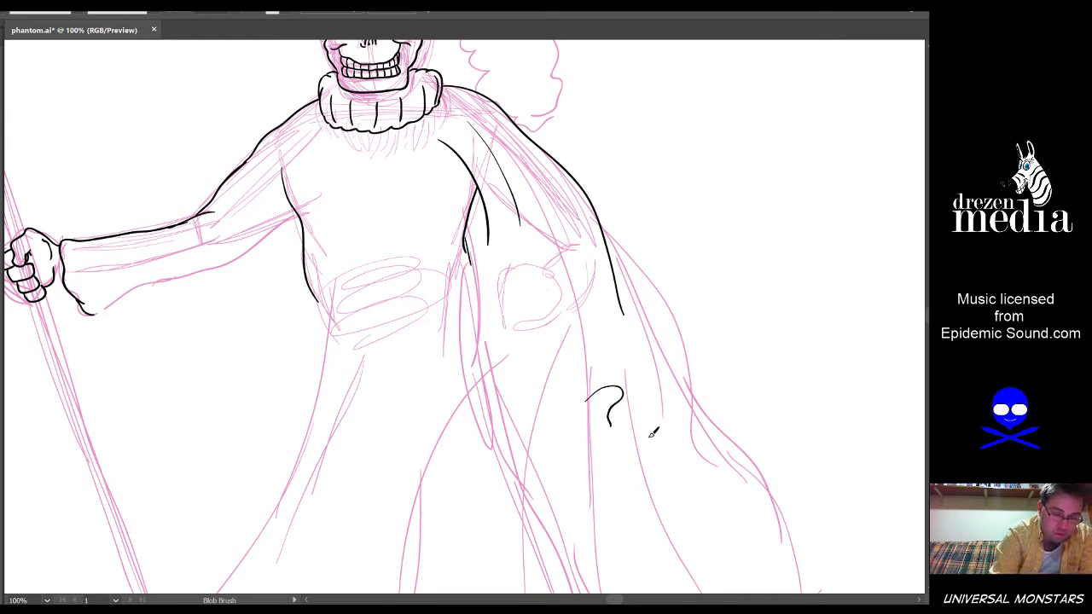
key(ctrl+z)
key(ctrl+z)
key(ctrl+z)
key(ctrl+z)
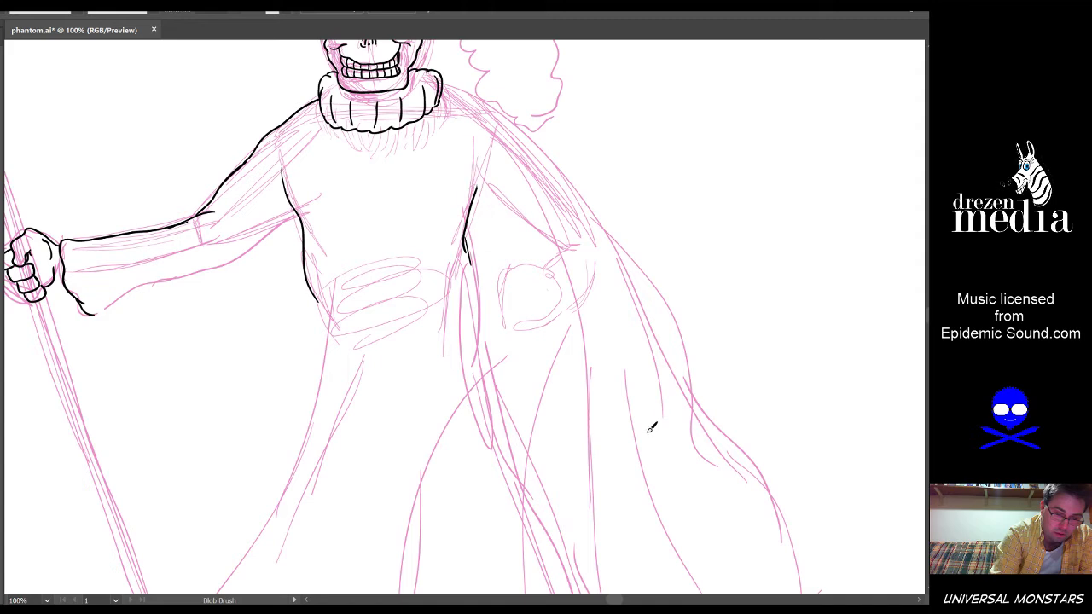
Ink the bent arm's inner edge from the armpit to the elbow, the rounded fist at the hip and the short forearm line joining them
drag(471, 173, 568, 256)
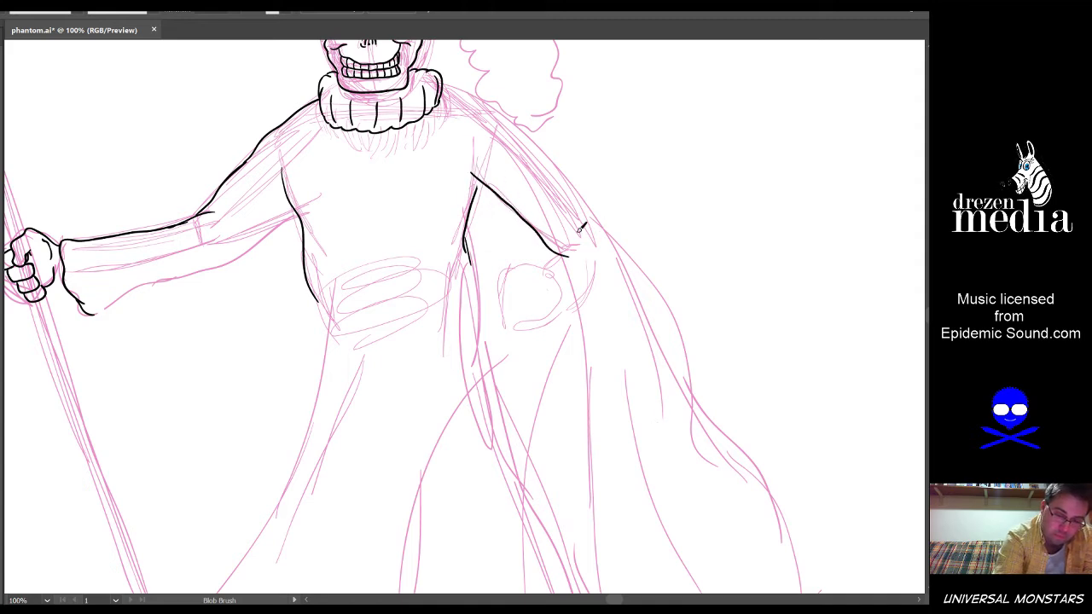
key(ctrl+z)
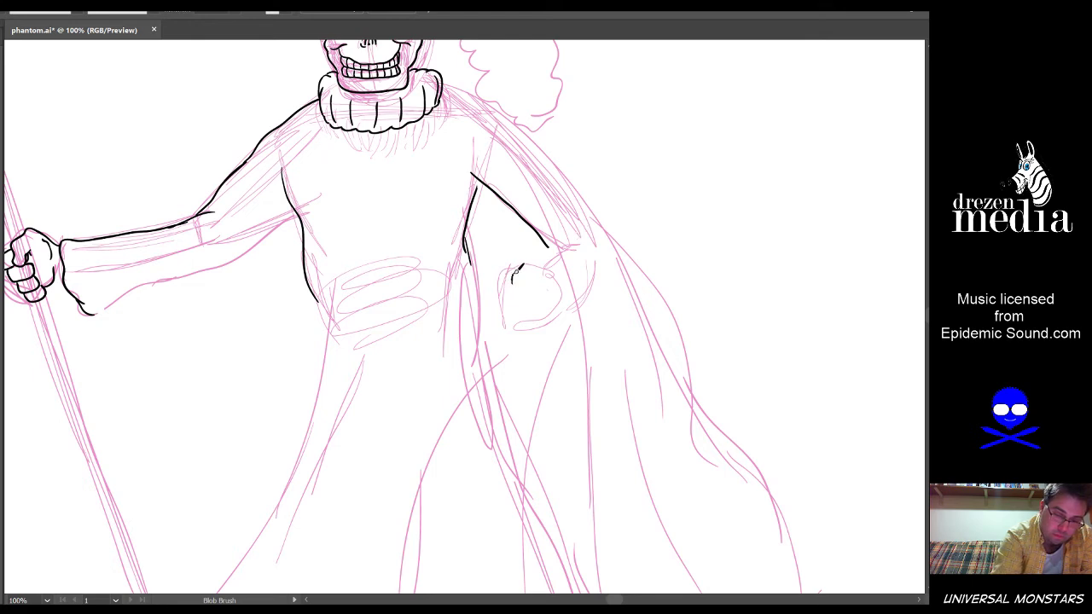
mouse_move(516, 271)
mouse_down()
mouse_move(560, 279)
mouse_move(558, 320)
mouse_move(522, 334)
mouse_up()
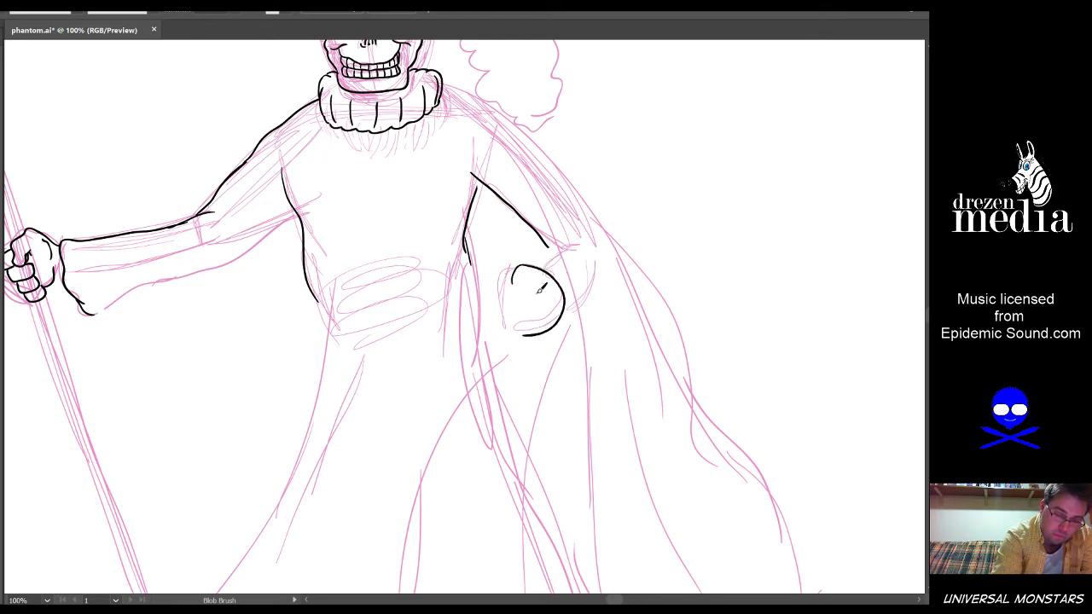
mouse_move(515, 279)
mouse_down()
mouse_move(512, 322)
mouse_move(530, 334)
mouse_up()
drag(515, 267, 506, 300)
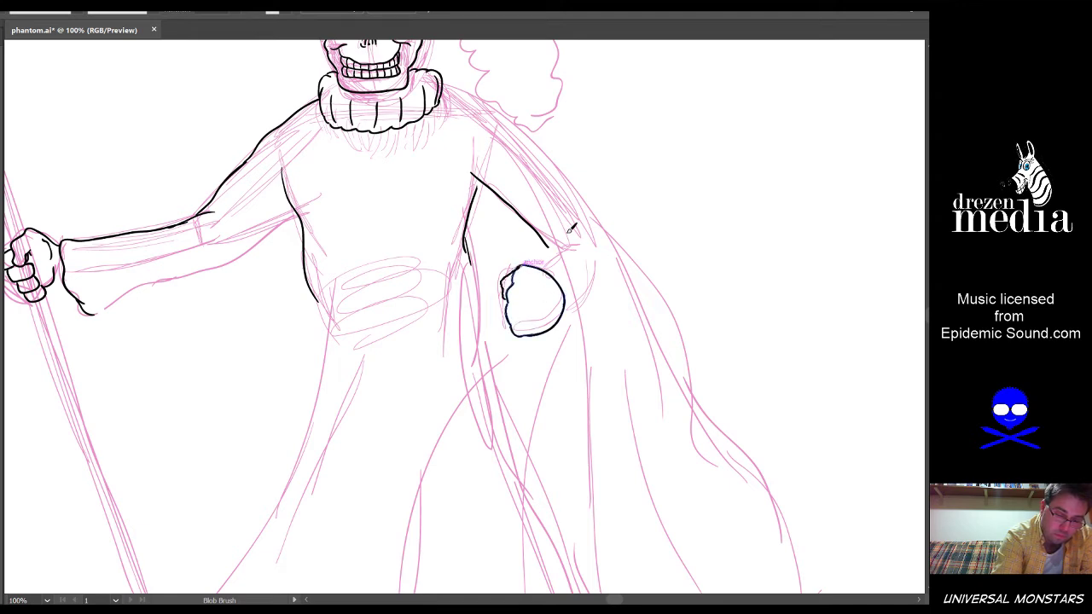
drag(529, 265, 560, 248)
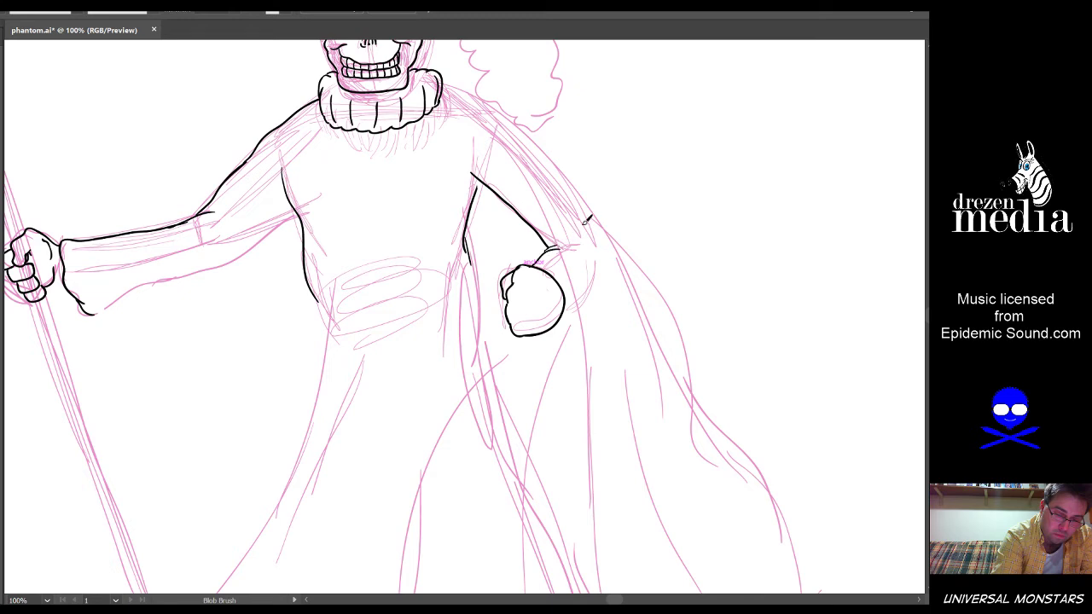
Ink the bent arm's outer contour from the collar over the shoulder, around the elbow and back to the fist
drag(445, 84, 497, 122)
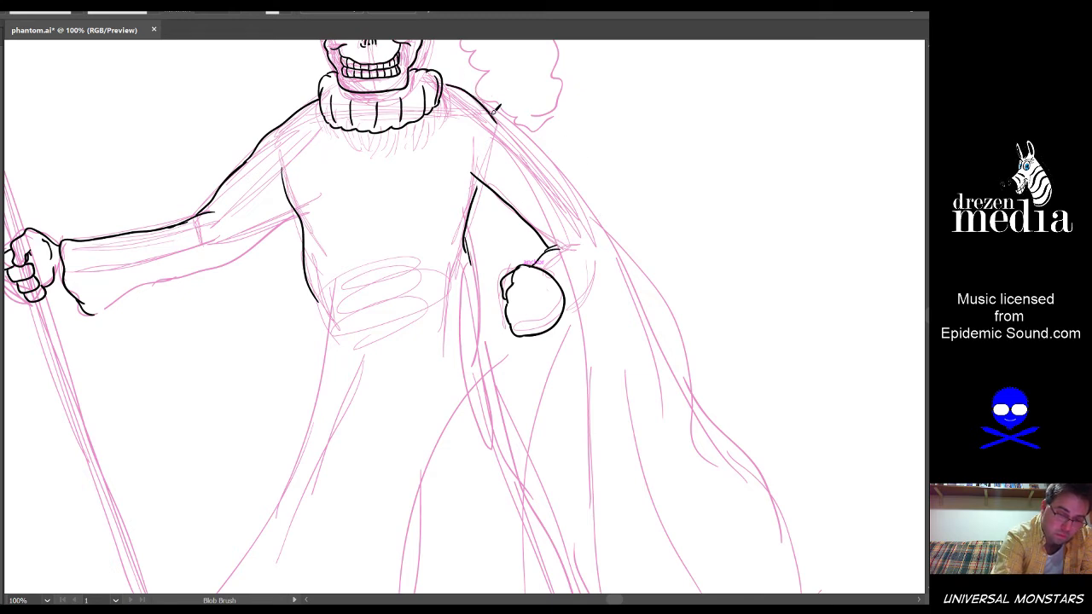
key(ctrl+z)
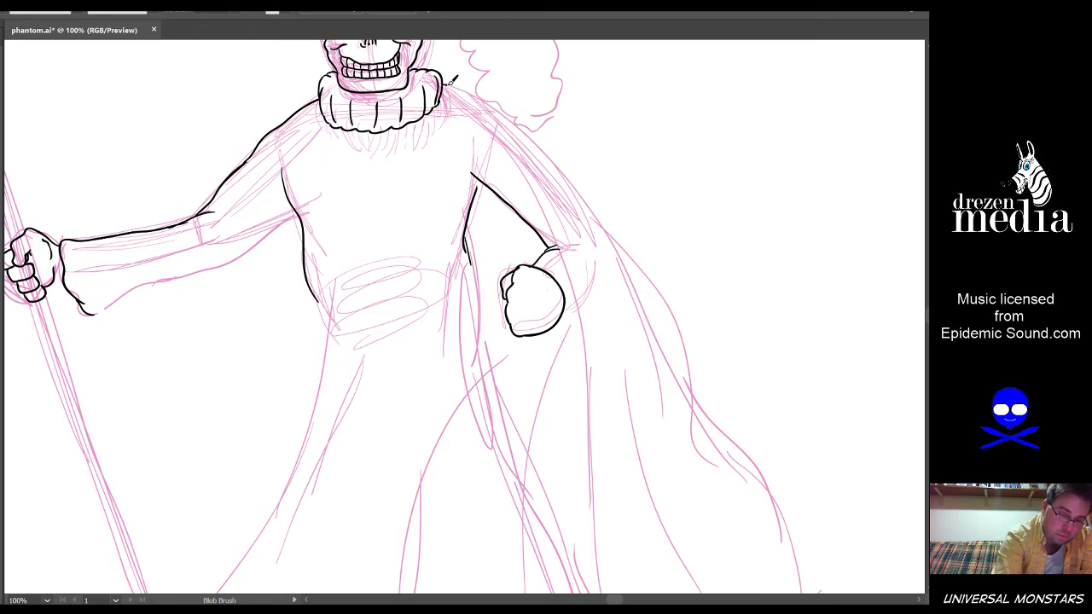
mouse_move(451, 81)
mouse_down()
mouse_move(530, 121)
mouse_move(560, 153)
mouse_up()
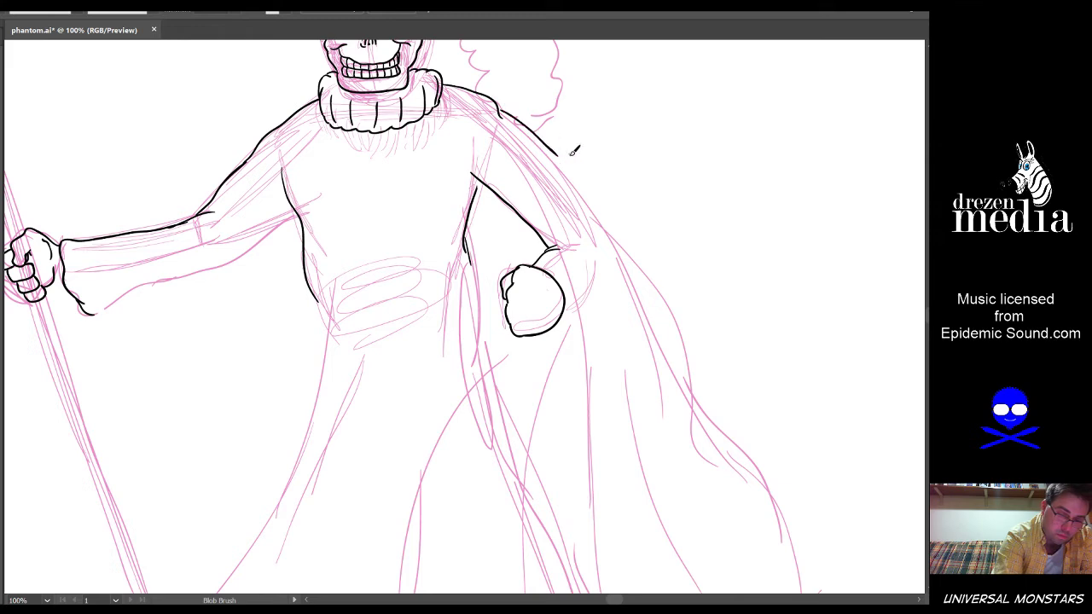
key(ctrl+z)
key(ctrl+z)
mouse_move(451, 81)
mouse_down()
mouse_move(516, 115)
mouse_move(590, 203)
mouse_move(591, 189)
mouse_move(579, 188)
mouse_move(601, 256)
mouse_up()
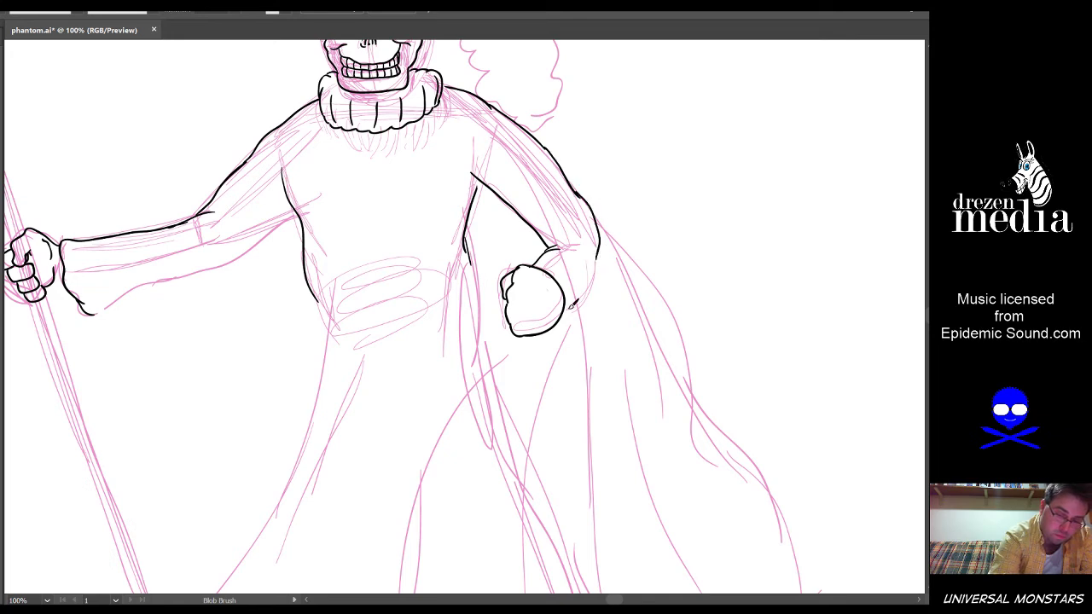
mouse_move(583, 294)
mouse_down()
mouse_move(609, 233)
mouse_move(661, 352)
mouse_move(667, 334)
mouse_move(603, 248)
mouse_up()
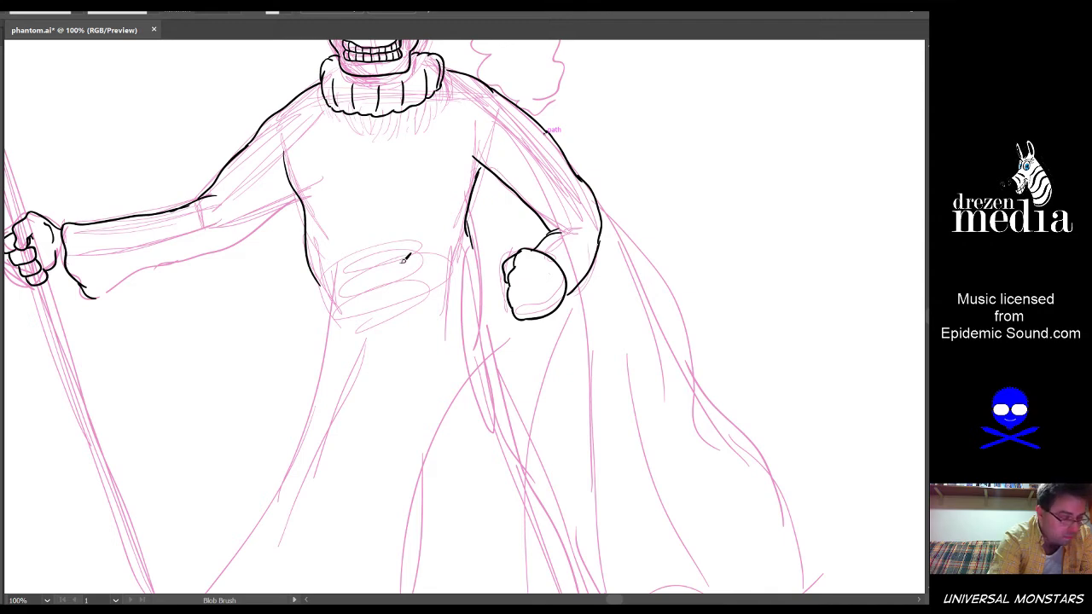
Ink three curved fold lines across the waist and two folds on the chest
drag(334, 287, 381, 367)
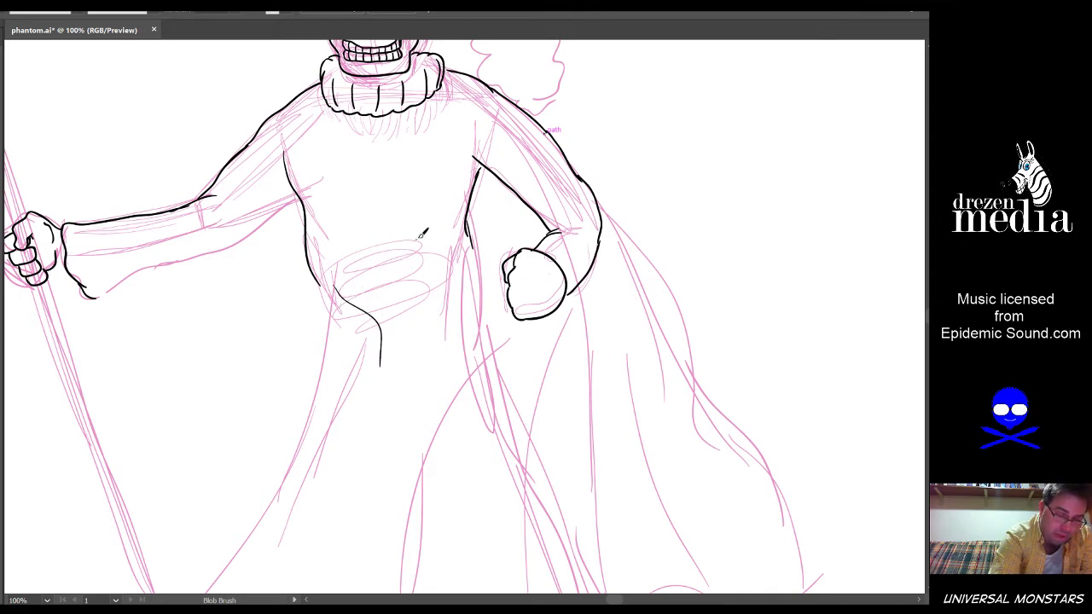
drag(433, 235, 384, 295)
drag(452, 273, 432, 350)
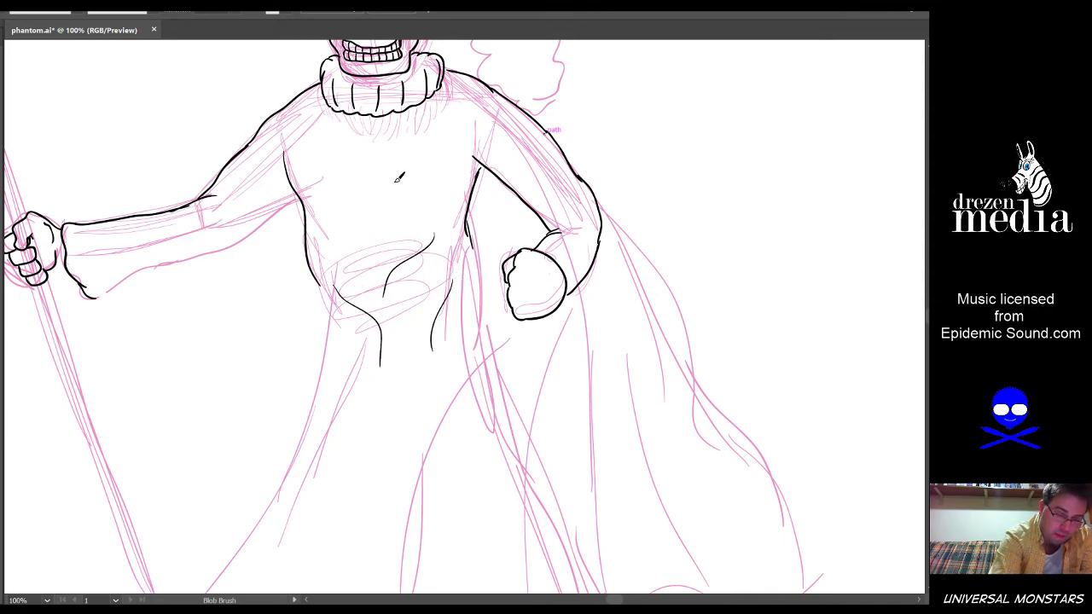
drag(524, 314, 563, 216)
Ink the elbow fold and the underside of the outstretched arm, from the torso to the sleeve cuff
drag(191, 162, 254, 126)
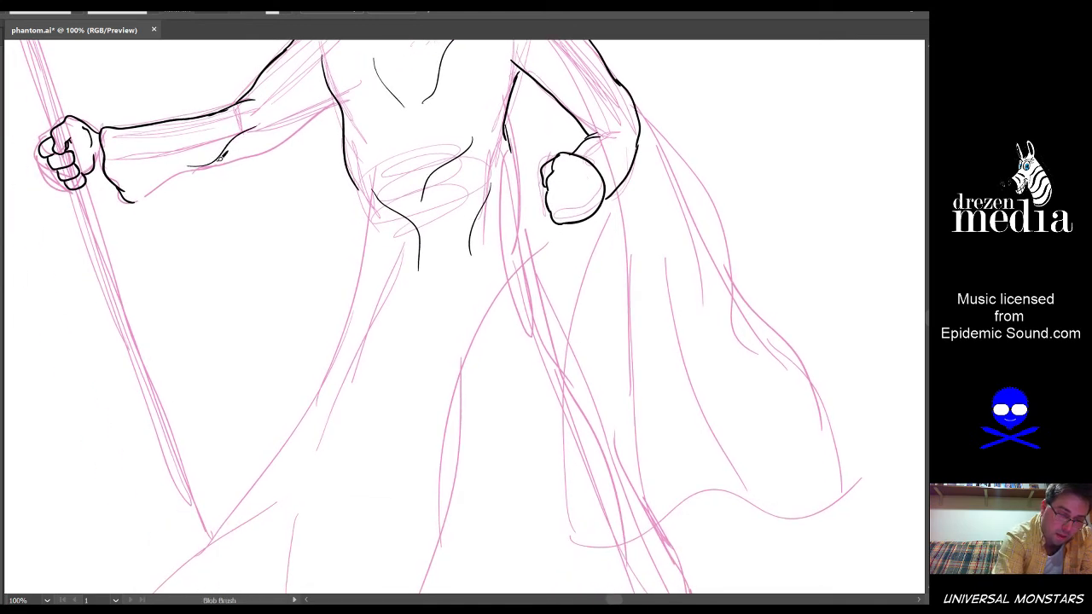
mouse_move(213, 169)
mouse_down()
mouse_move(270, 150)
mouse_move(336, 102)
mouse_up()
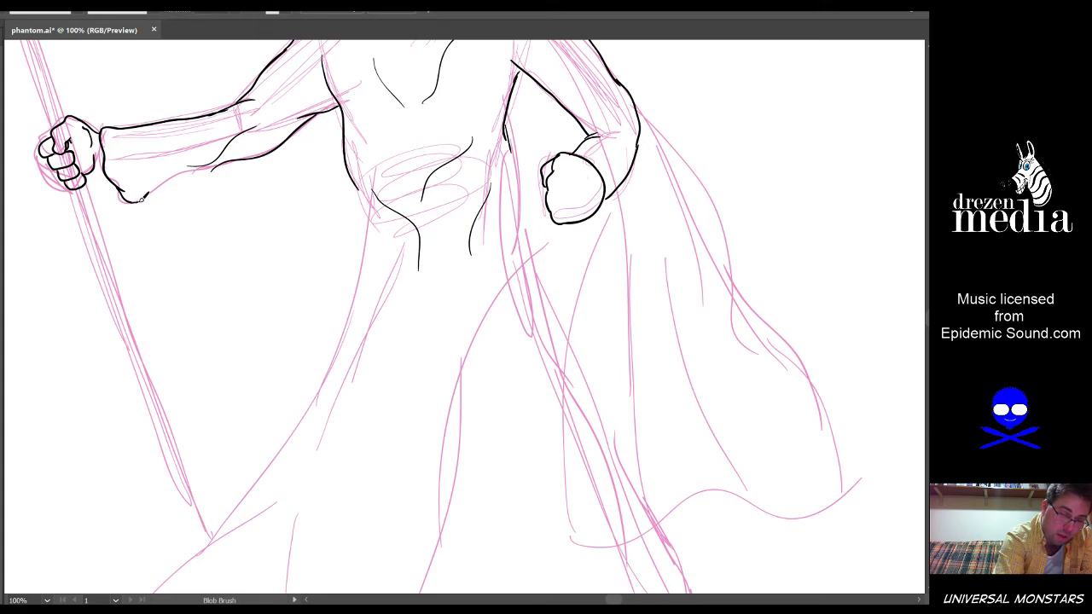
mouse_move(142, 198)
mouse_down()
mouse_move(229, 163)
mouse_move(183, 179)
mouse_move(216, 171)
mouse_up()
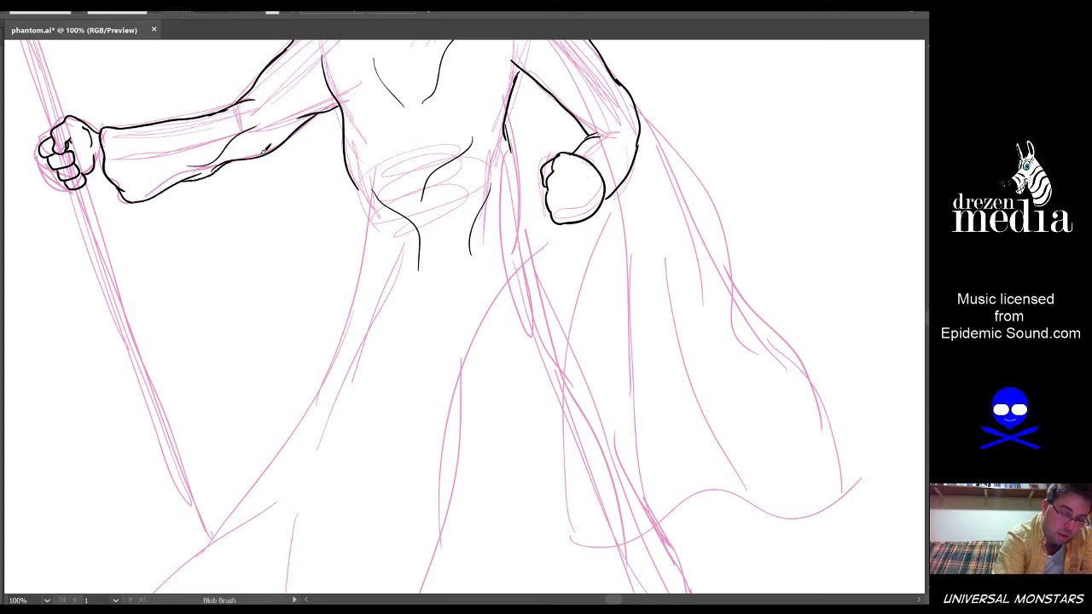
Ink short folds on the bent upper arm and the tunic's edge from the waist over the hip beside the fist
drag(611, 282, 510, 400)
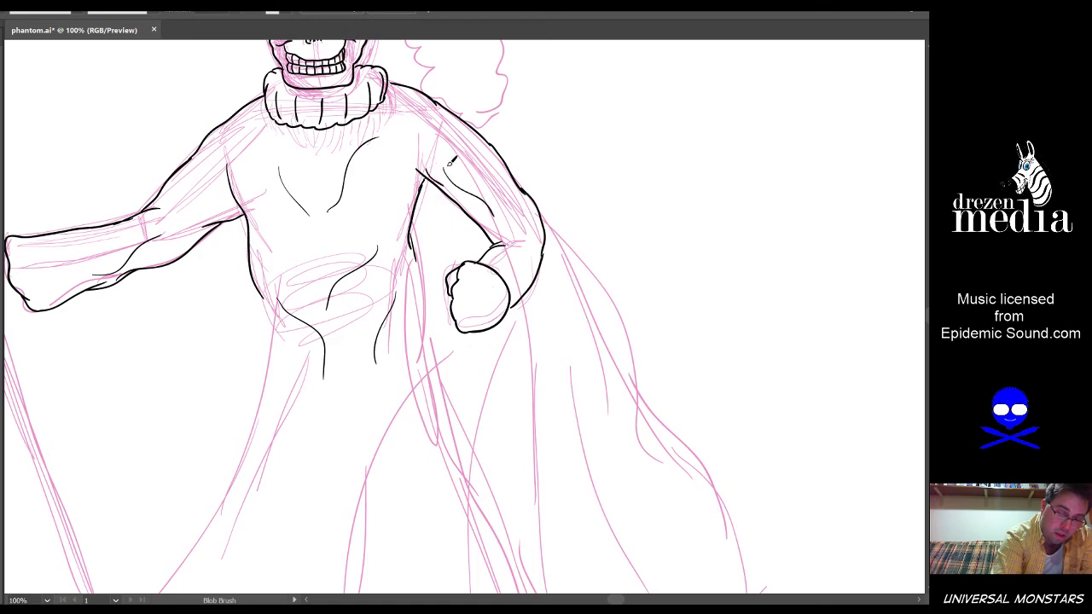
mouse_move(562, 287)
mouse_down()
mouse_move(596, 237)
mouse_move(602, 197)
mouse_up()
mouse_move(425, 156)
mouse_down()
mouse_move(440, 281)
mouse_move(520, 208)
mouse_up()
scroll(515, 213, down, 2)
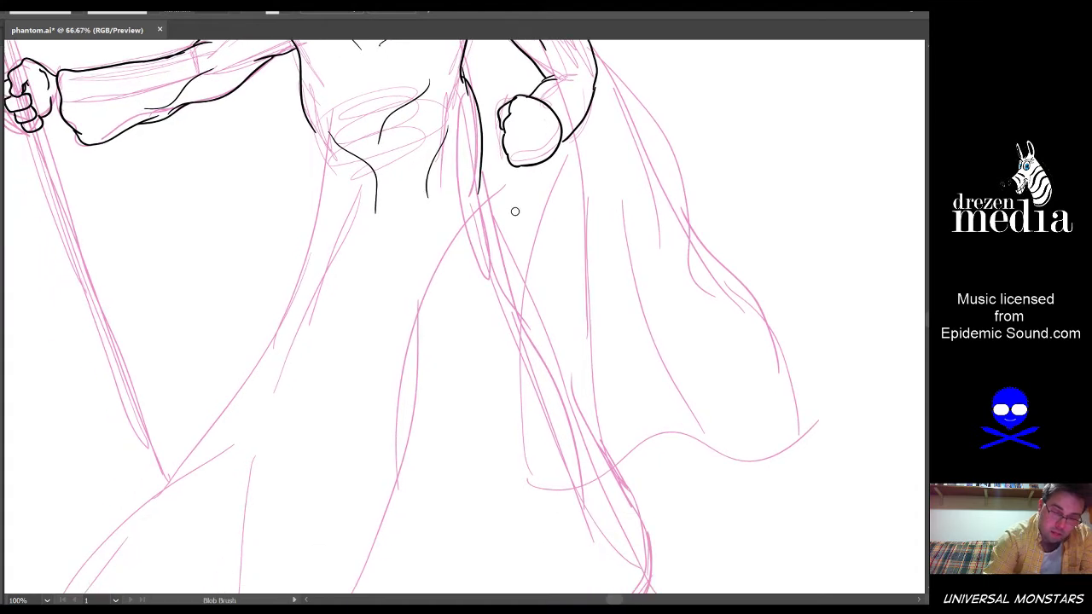
scroll(522, 222, up, 1)
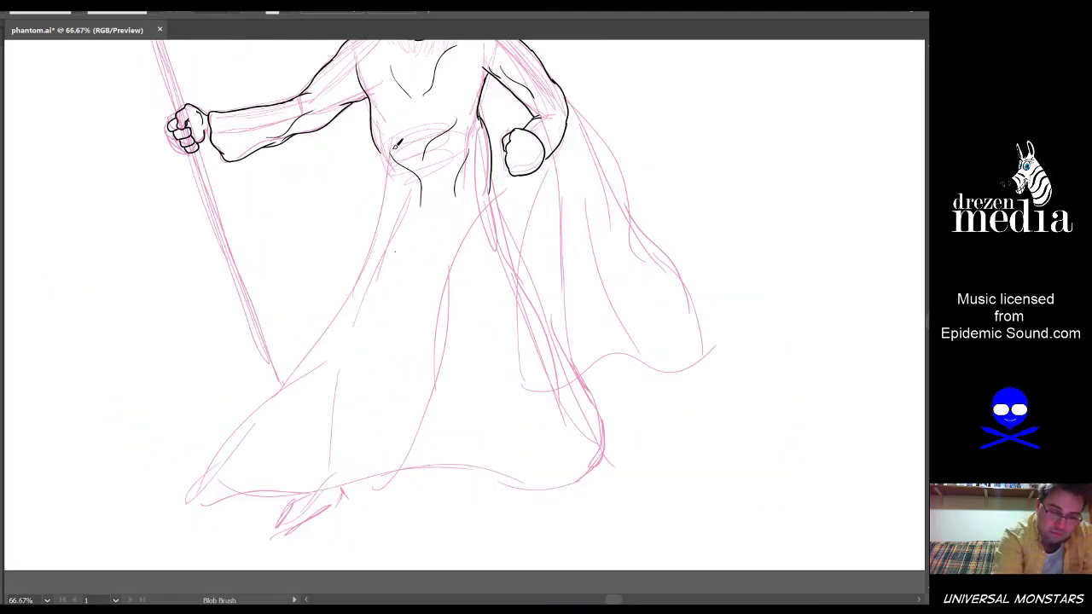
Ink a long fold falling from the waist and the skirt's outer edge on the staff side
mouse_move(395, 146)
mouse_down()
mouse_move(386, 170)
mouse_move(414, 311)
mouse_up()
drag(295, 469, 360, 299)
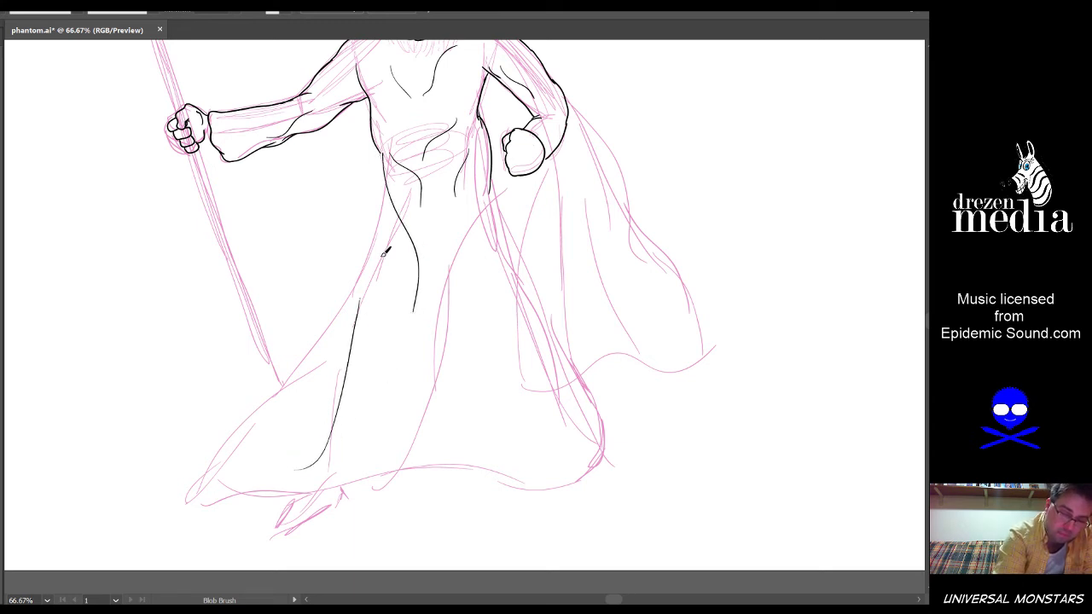
key(ctrl+z)
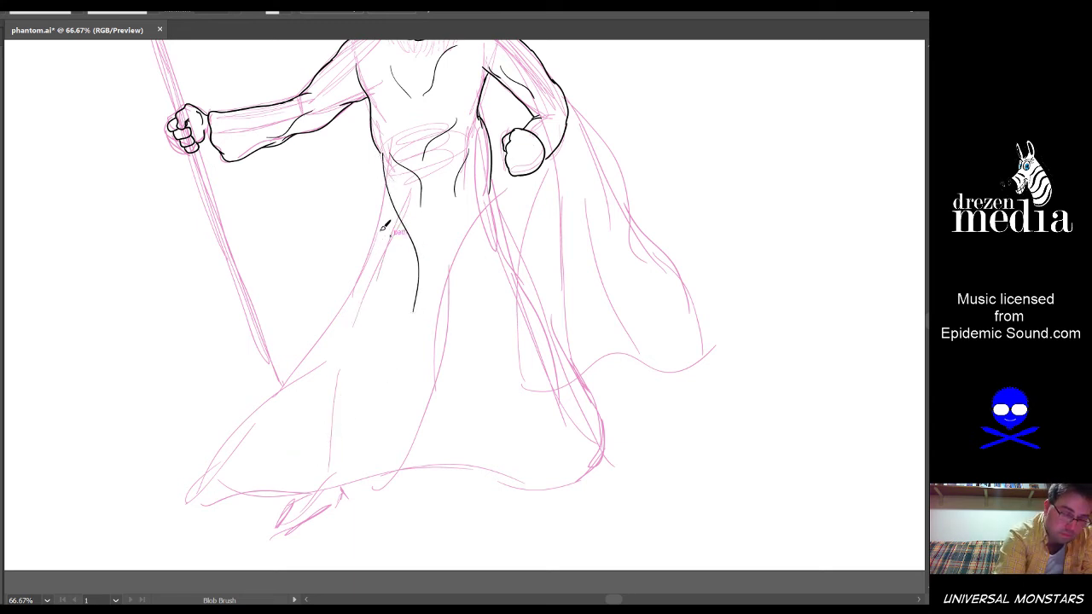
mouse_move(388, 174)
mouse_down()
mouse_move(369, 256)
mouse_move(363, 423)
mouse_up()
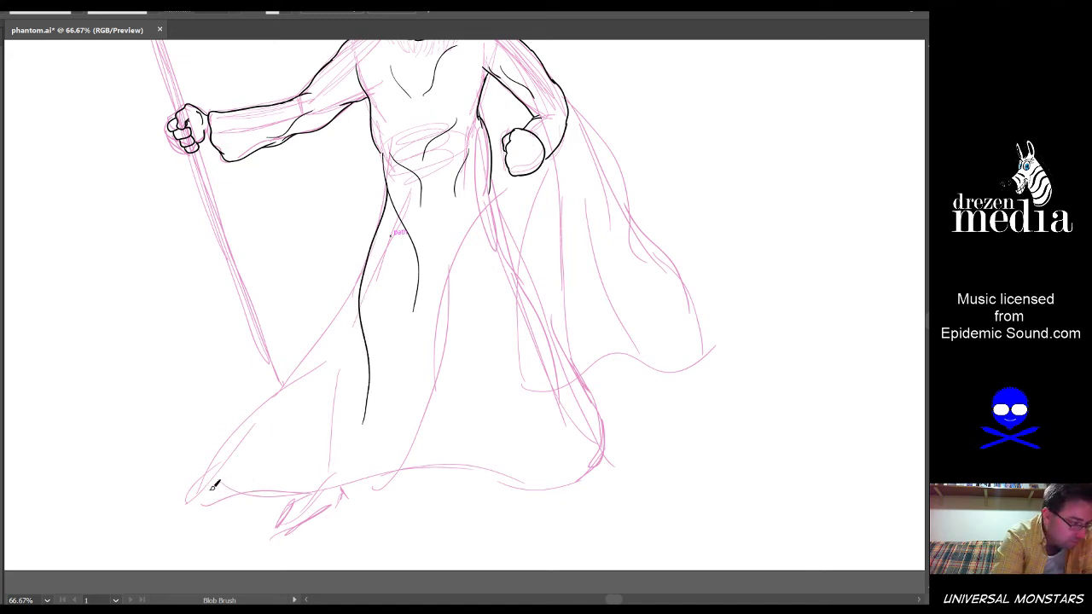
Ink the skirt's wavy hem from the staff side across, with two long vertical folds running down into it
mouse_move(217, 472)
mouse_down()
mouse_move(220, 483)
mouse_move(317, 504)
mouse_move(473, 492)
mouse_up()
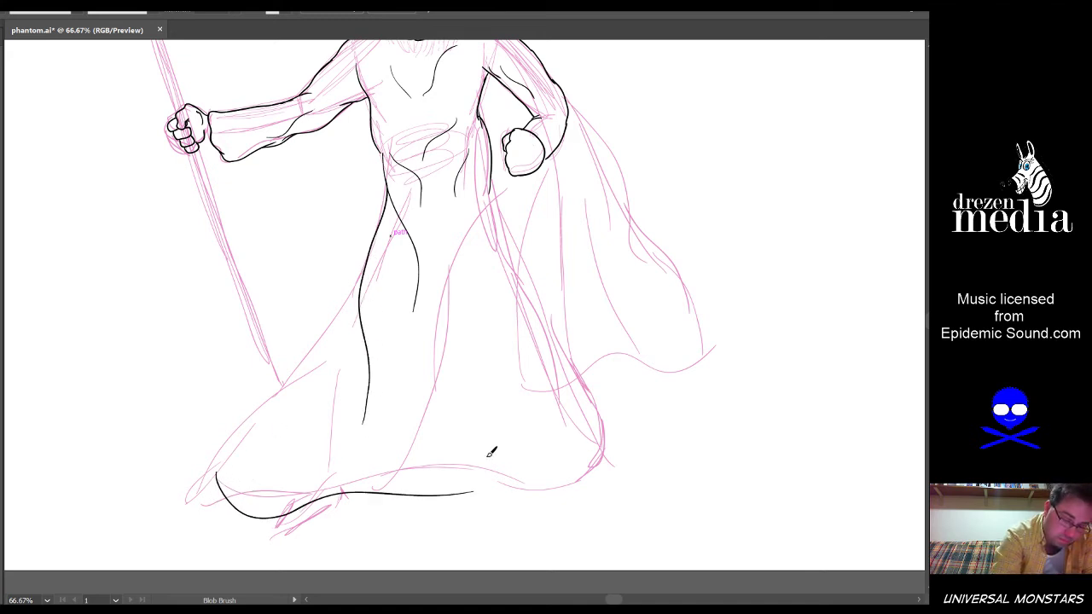
mouse_move(444, 224)
mouse_down()
mouse_move(449, 454)
mouse_move(535, 503)
mouse_up()
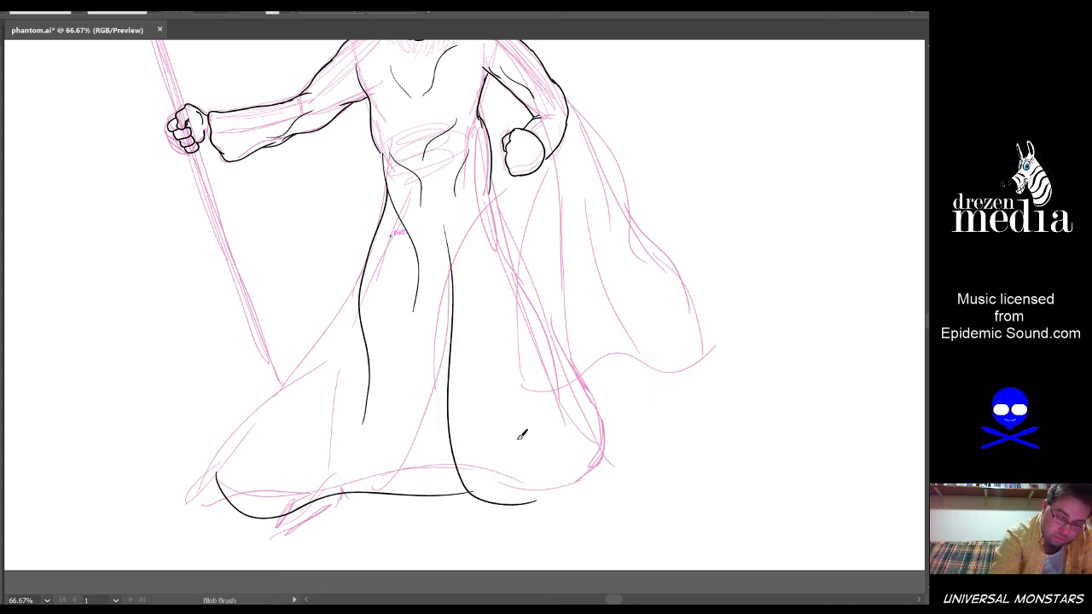
mouse_move(457, 198)
mouse_down()
mouse_move(488, 362)
mouse_move(532, 467)
mouse_move(603, 492)
mouse_move(663, 472)
mouse_up()
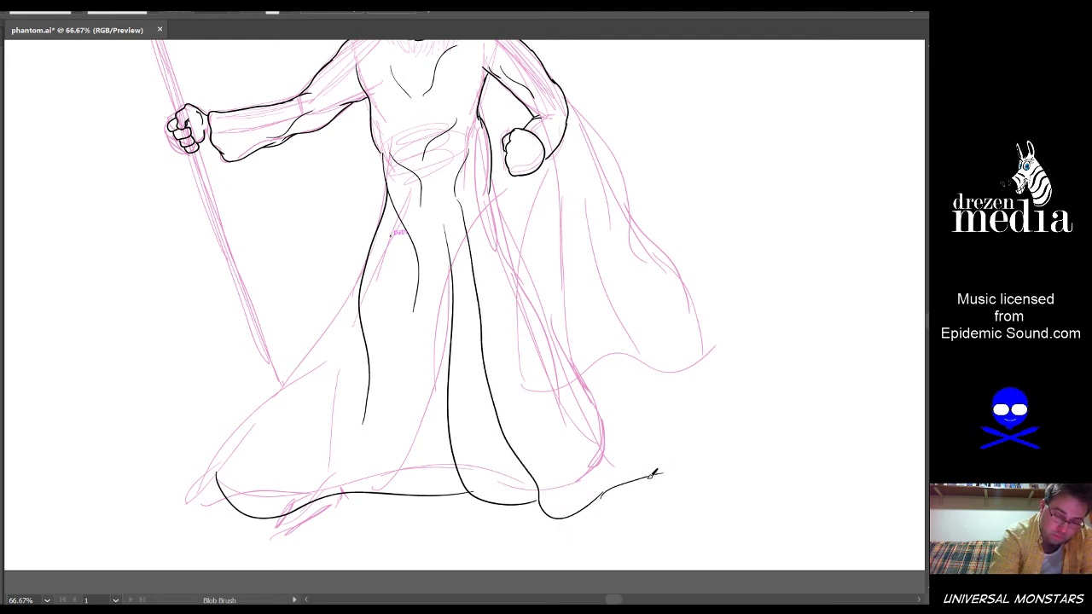
key(ctrl+z)
drag(596, 498, 726, 432)
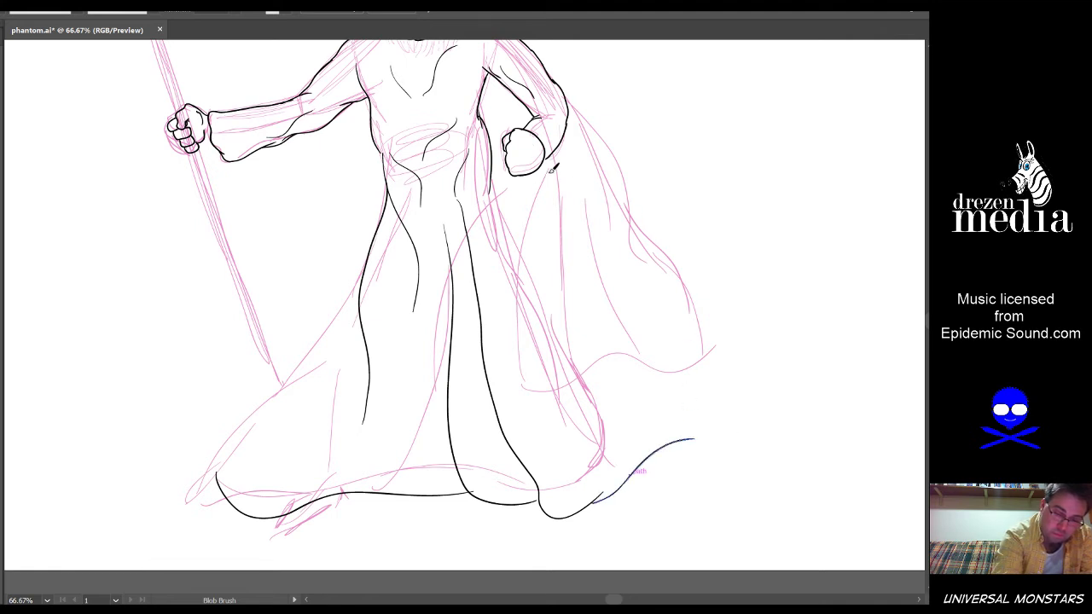
Ink a long fold from the hip toward the hem's far tip and the rounded outer skirt edge back up to the waist
mouse_move(548, 177)
mouse_down()
mouse_move(551, 245)
mouse_move(657, 433)
mouse_up()
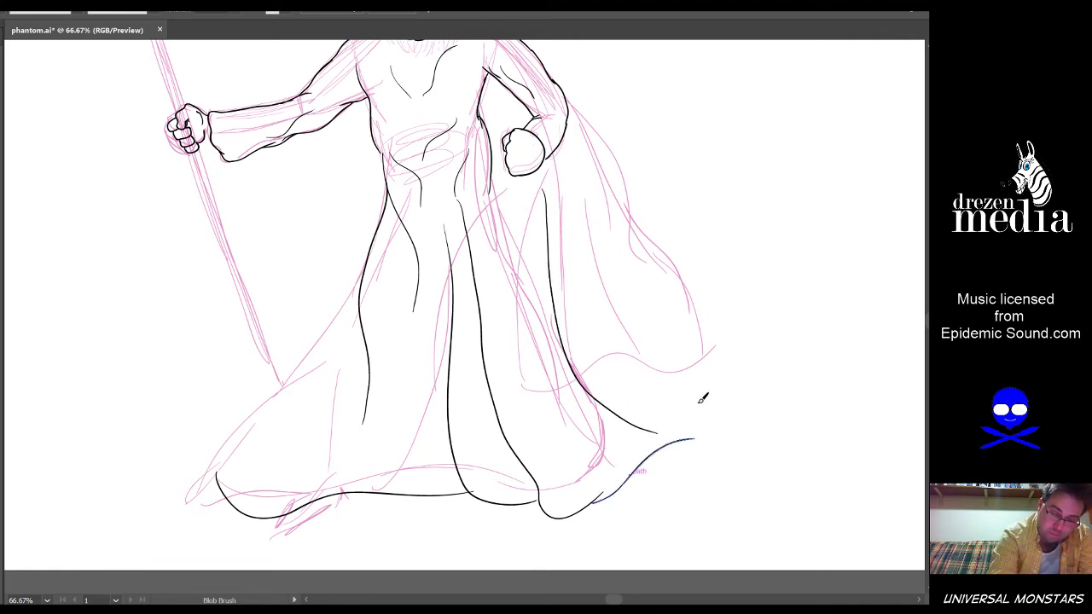
key(ctrl+z)
mouse_move(497, 165)
mouse_down()
mouse_move(546, 323)
mouse_move(687, 429)
mouse_up()
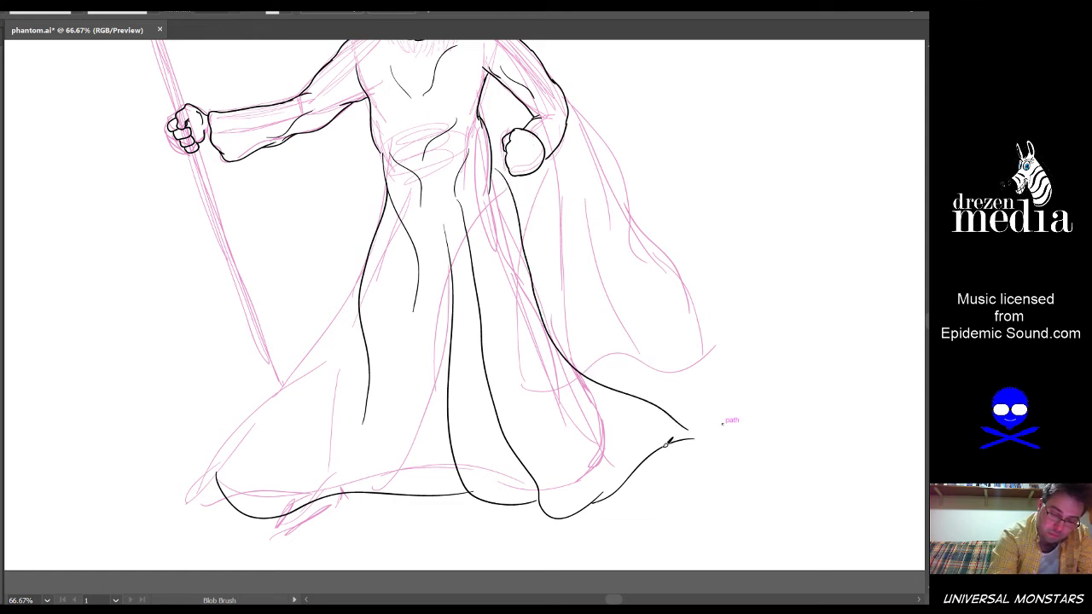
mouse_move(666, 444)
mouse_down()
mouse_move(727, 434)
mouse_move(739, 392)
mouse_move(728, 376)
mouse_up()
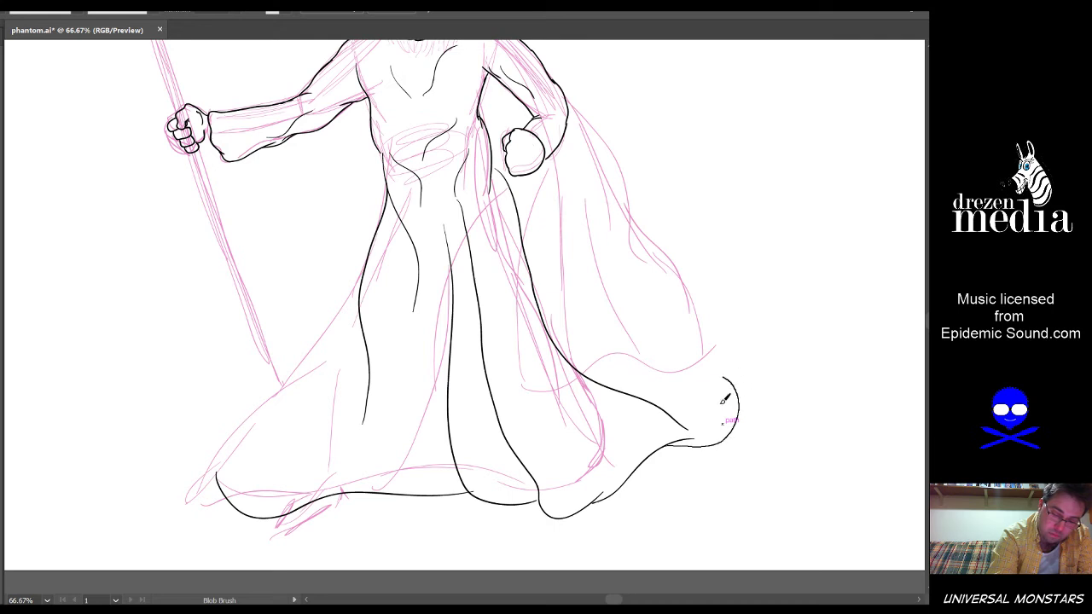
key(ctrl+z)
mouse_move(701, 435)
mouse_down()
mouse_move(749, 418)
mouse_move(742, 365)
mouse_move(587, 253)
mouse_move(501, 159)
mouse_up()
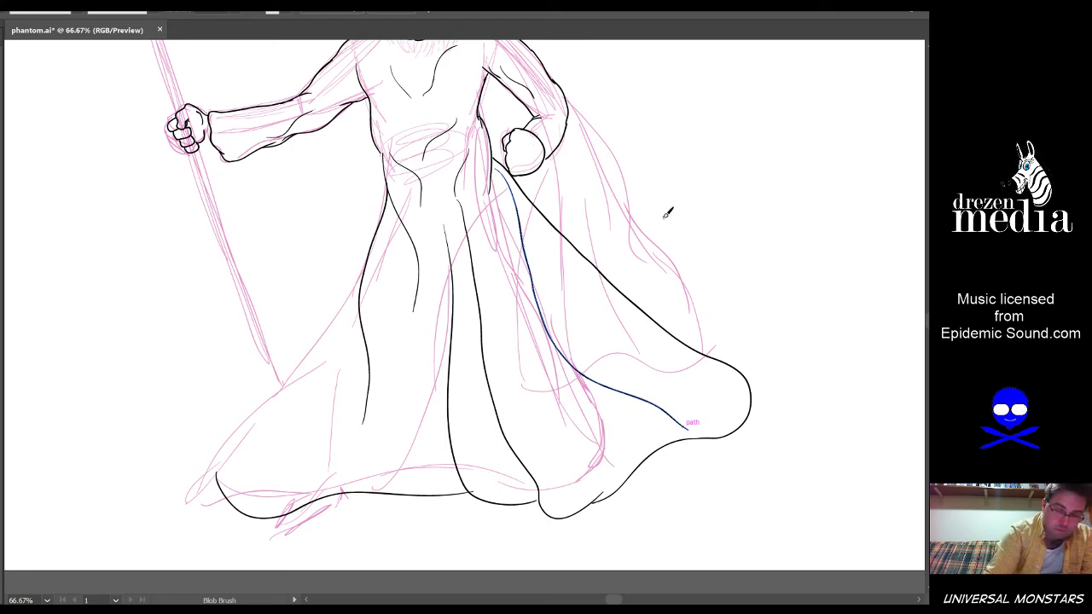
mouse_move(667, 213)
mouse_down()
mouse_move(643, 239)
mouse_move(595, 384)
mouse_move(602, 321)
mouse_up()
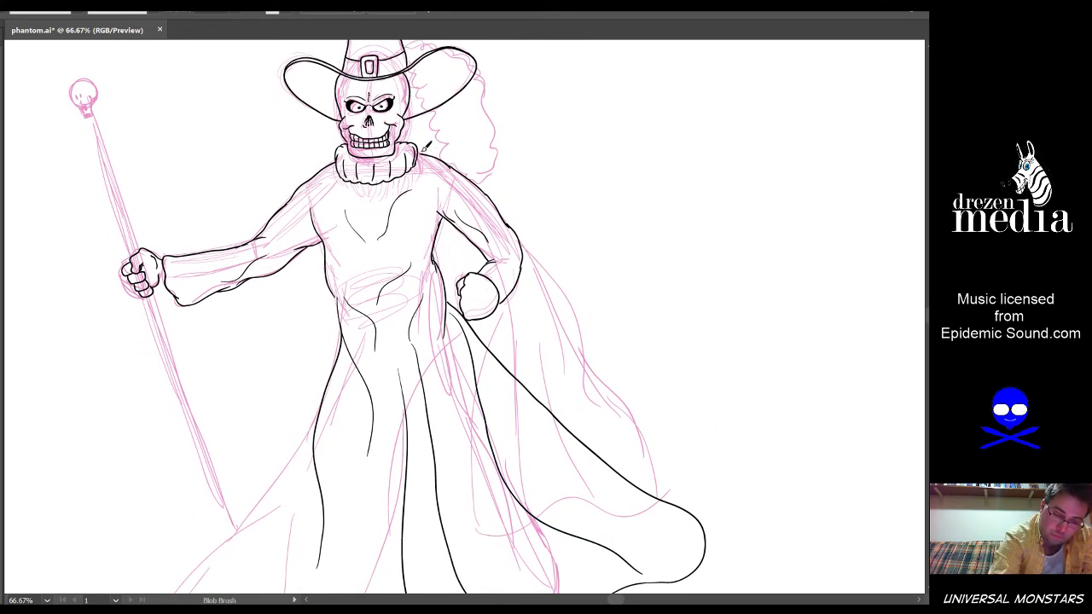
mouse_move(420, 146)
mouse_down()
mouse_move(693, 281)
mouse_move(730, 397)
mouse_up()
key(ctrl+z)
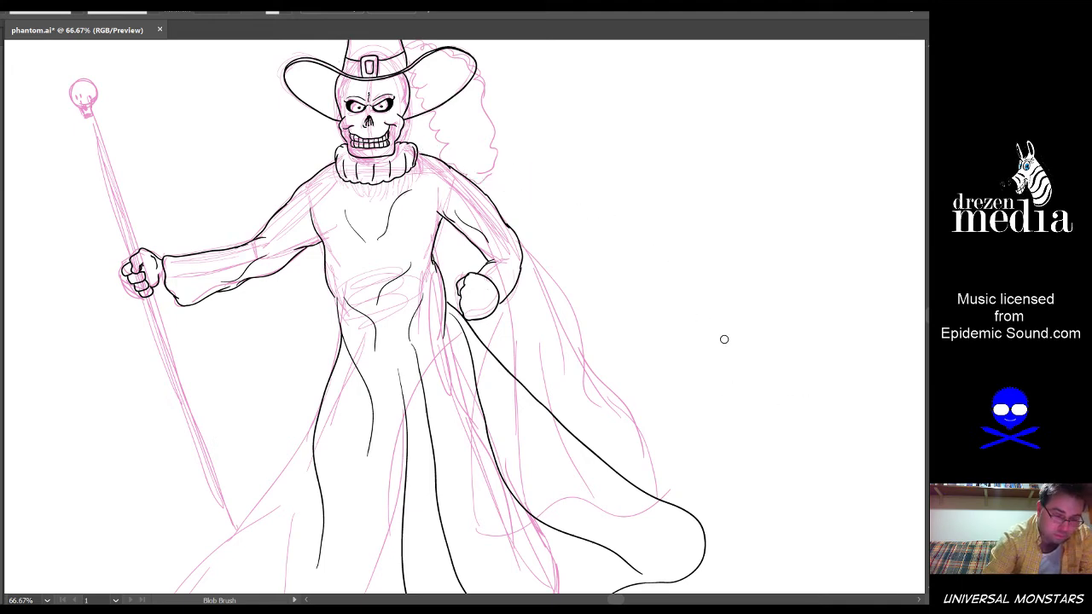
Ink the tunic's hip edge on the staff side, from the waist down to the skirt's outer line
scroll(724, 339, up, 2)
drag(524, 281, 708, 450)
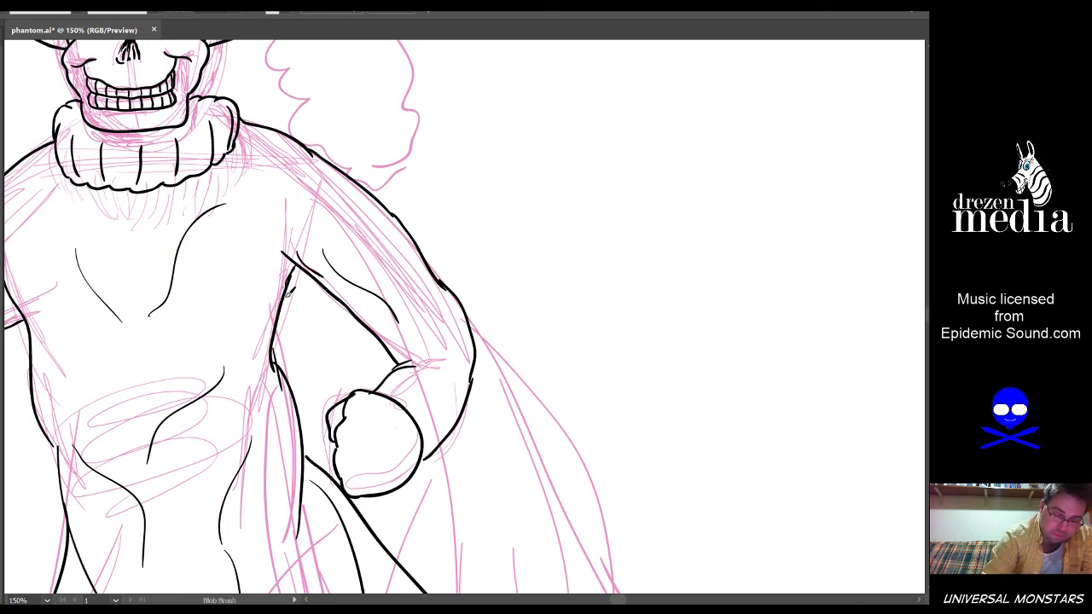
drag(480, 446, 473, 283)
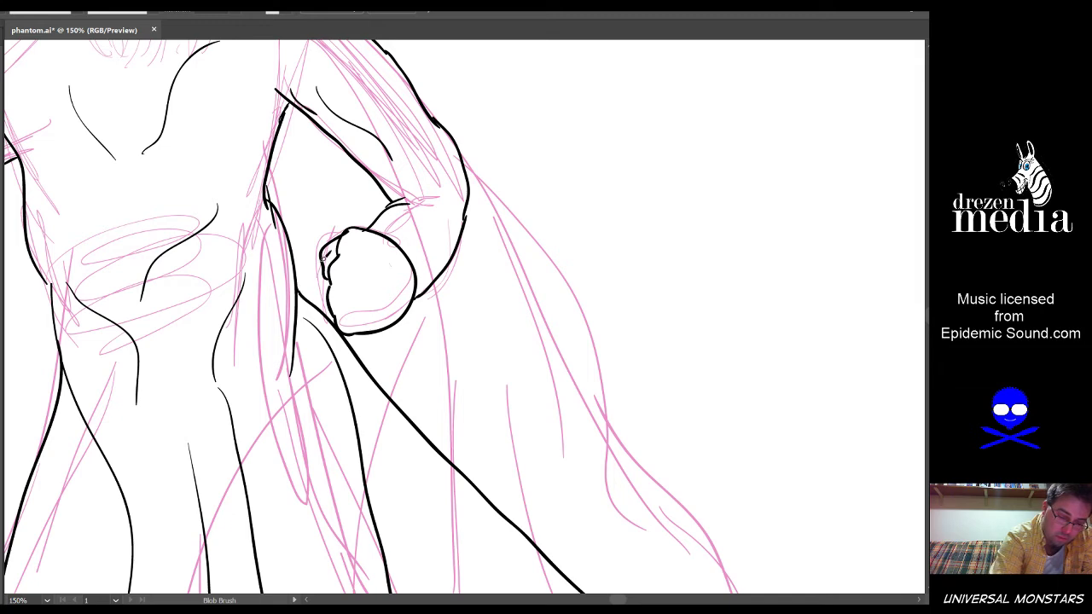
drag(216, 259, 365, 178)
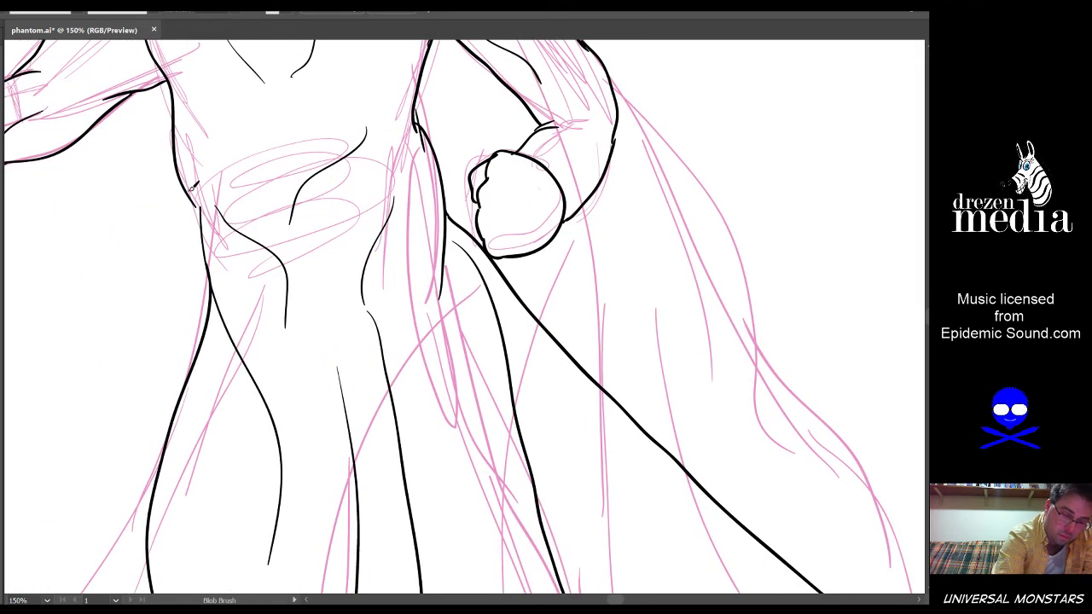
drag(186, 182, 206, 329)
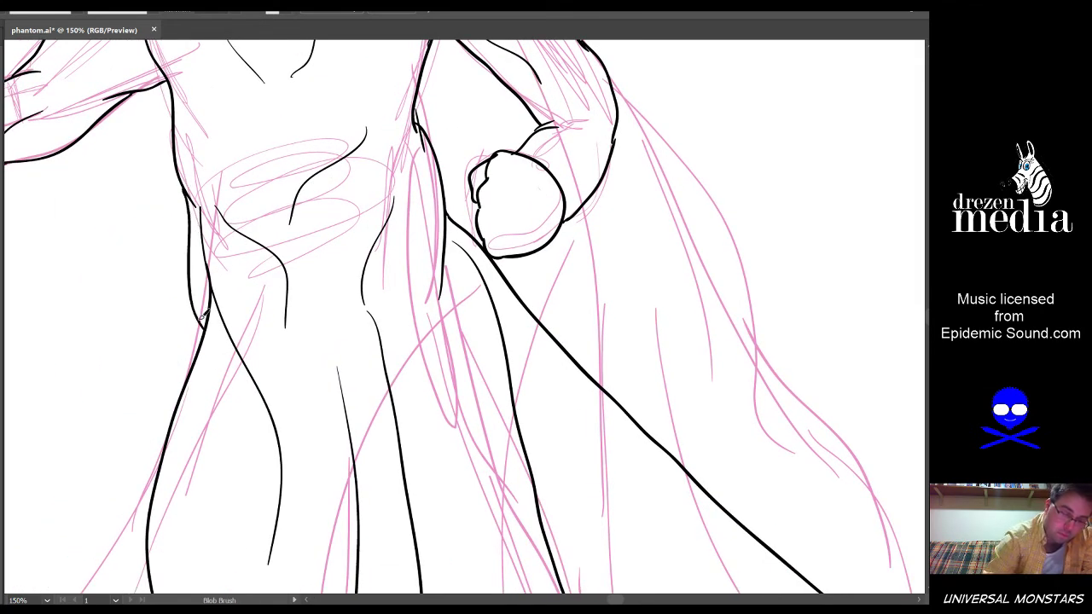
Ink the cape behind the bent arm: a wavy outer edge from the shoulder, an inner fold and a pointed, flared lower corner
drag(469, 200, 350, 362)
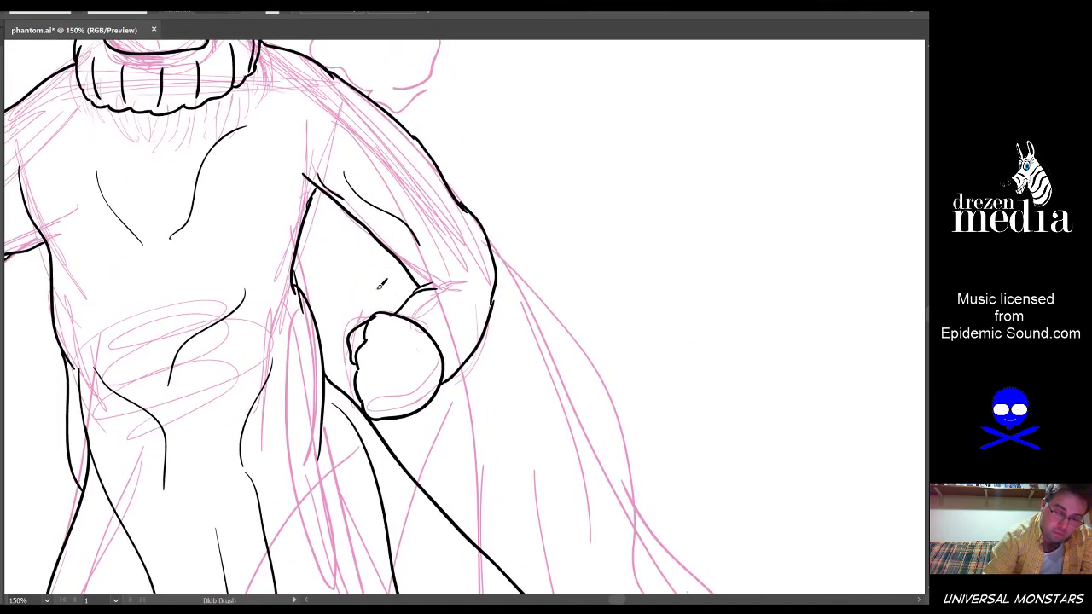
drag(371, 257, 338, 340)
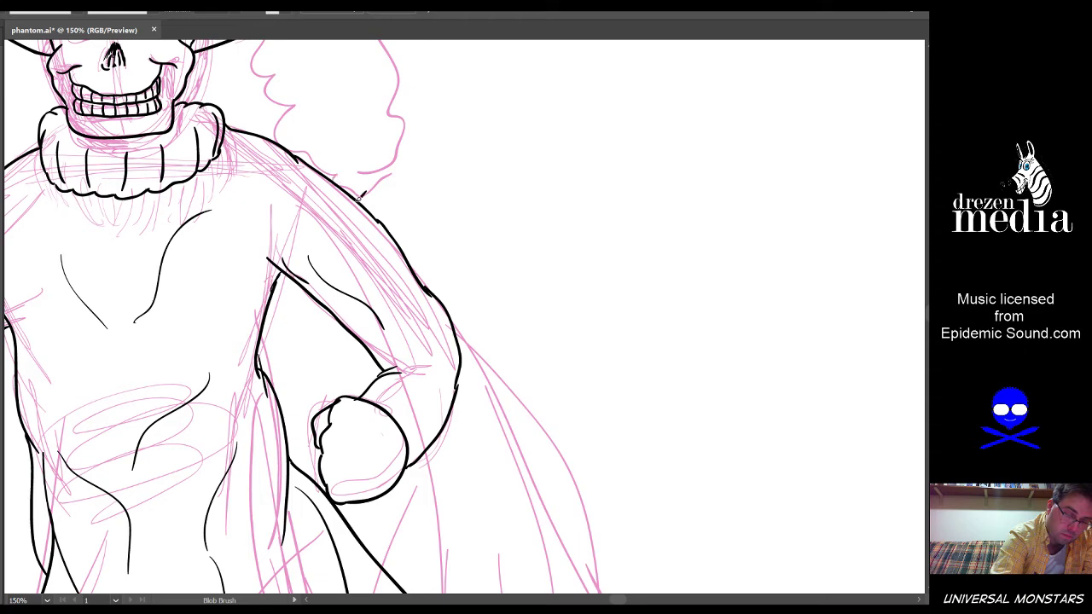
mouse_move(359, 195)
mouse_down()
mouse_move(465, 268)
mouse_move(585, 512)
mouse_up()
mouse_move(716, 349)
mouse_down()
mouse_move(695, 172)
mouse_move(650, 95)
mouse_up()
mouse_move(563, 305)
mouse_down()
mouse_move(508, 205)
mouse_move(449, 134)
mouse_move(511, 130)
mouse_move(578, 206)
mouse_move(598, 293)
mouse_move(584, 471)
mouse_up()
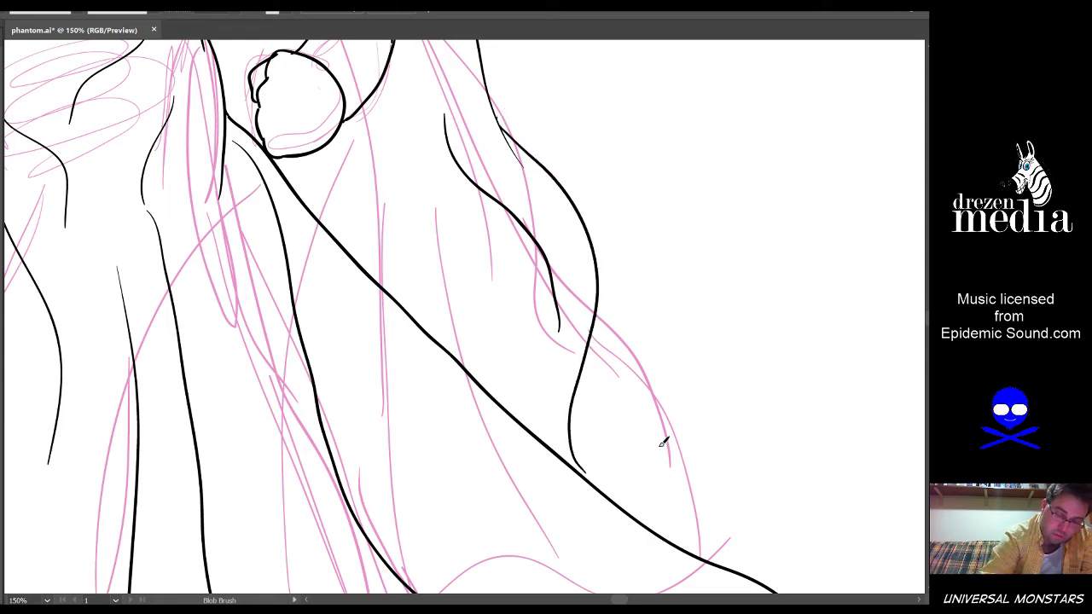
mouse_move(573, 432)
mouse_down()
mouse_move(593, 458)
mouse_move(756, 422)
mouse_move(697, 476)
mouse_move(682, 534)
mouse_move(682, 463)
mouse_up()
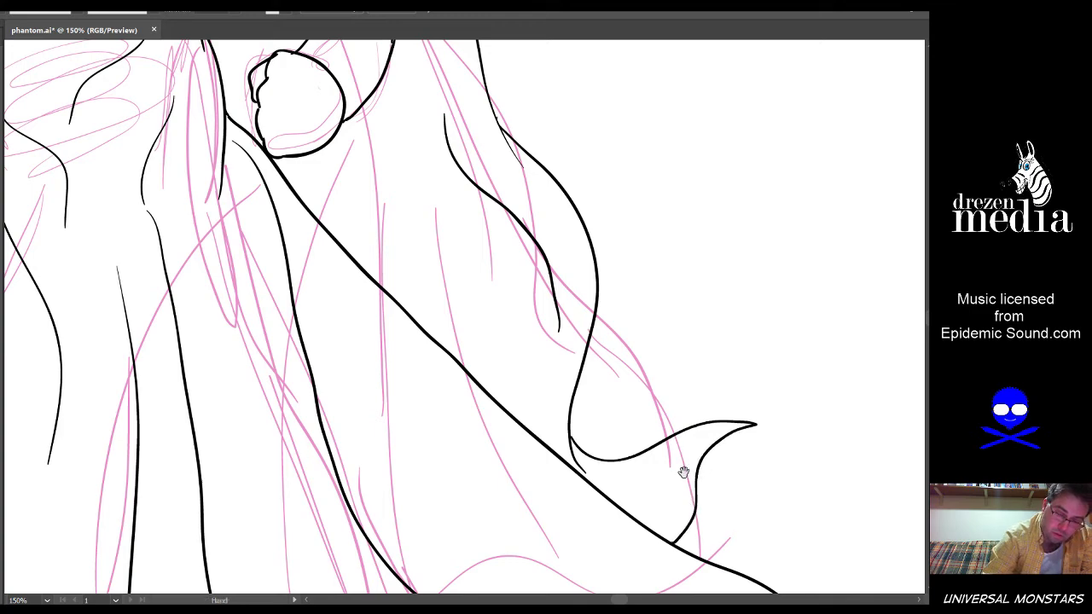
mouse_move(653, 378)
mouse_down()
mouse_move(621, 483)
mouse_move(680, 421)
mouse_move(509, 378)
mouse_up()
alt+scroll(681, 420, down, 2)
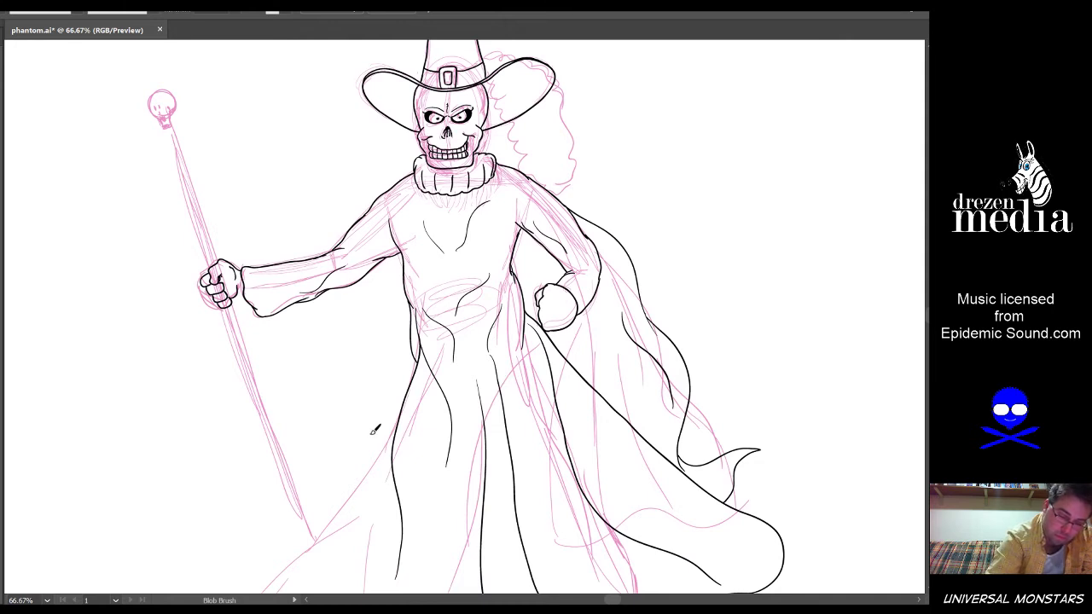
Try inking the cape around the outstretched arm, with a flared corner and fold below it and a billowing loop above the shoulder
mouse_move(383, 433)
mouse_down()
mouse_move(331, 397)
mouse_move(297, 321)
mouse_move(341, 312)
mouse_up()
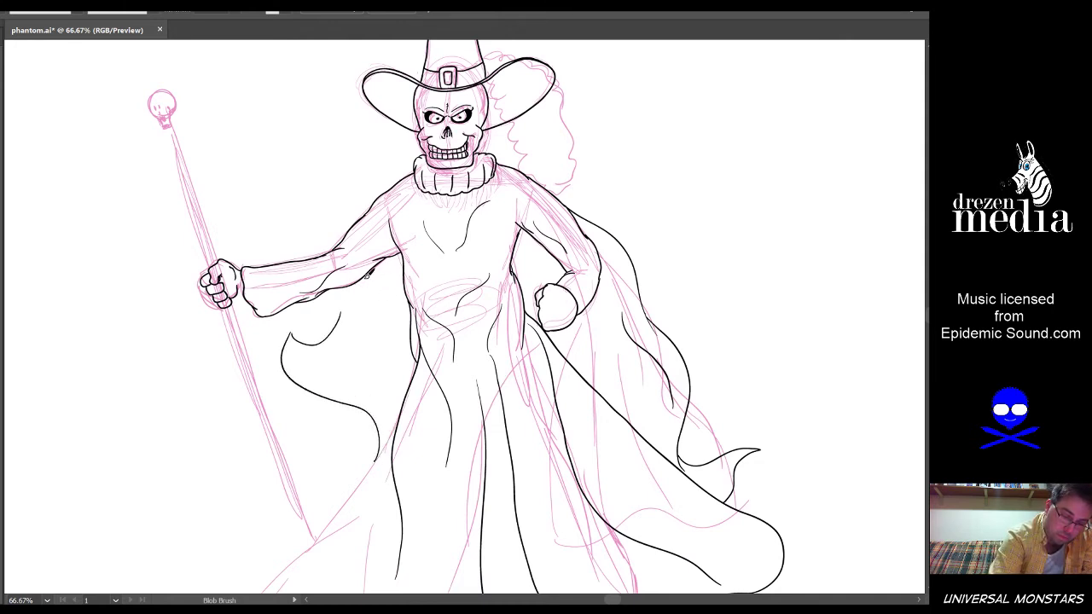
mouse_move(373, 275)
mouse_down()
mouse_move(366, 321)
mouse_move(359, 386)
mouse_up()
mouse_move(332, 247)
mouse_down()
mouse_move(325, 189)
mouse_move(391, 166)
mouse_move(385, 157)
mouse_move(364, 177)
mouse_move(373, 143)
mouse_move(407, 137)
mouse_up()
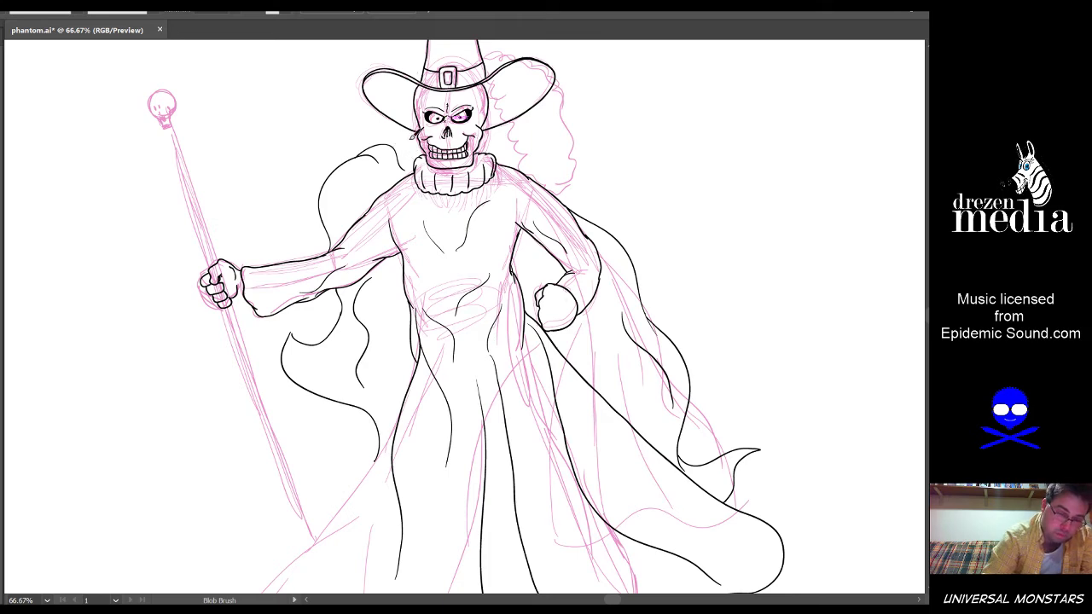
key(ctrl+plus)
key(ctrl+plus)
key(ctrl+plus)
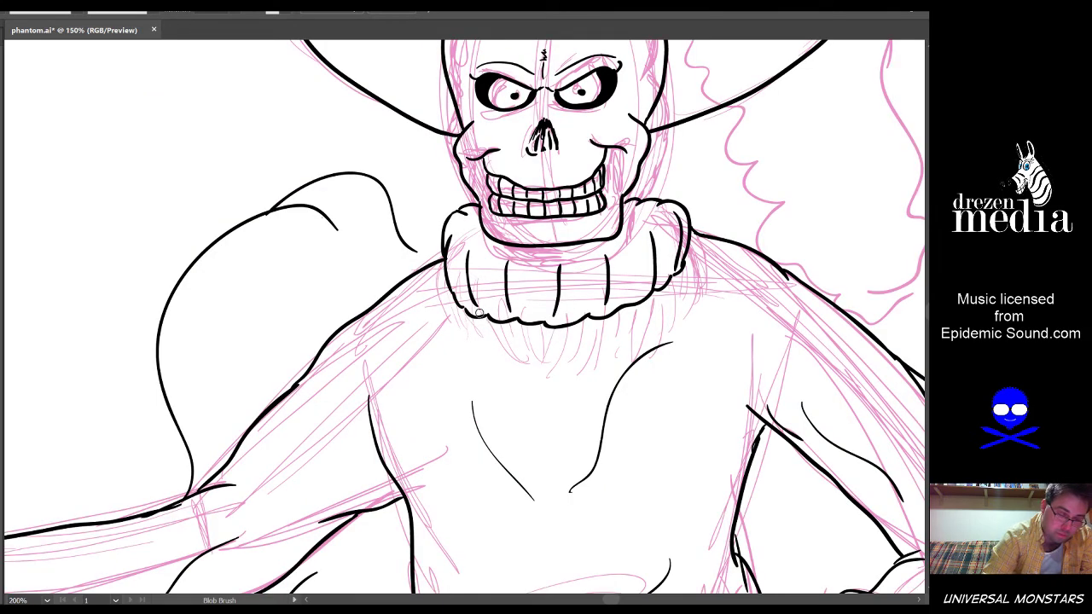
key(ctrl+minus)
key(ctrl+minus)
key(ctrl+minus)
key(ctrl+minus)
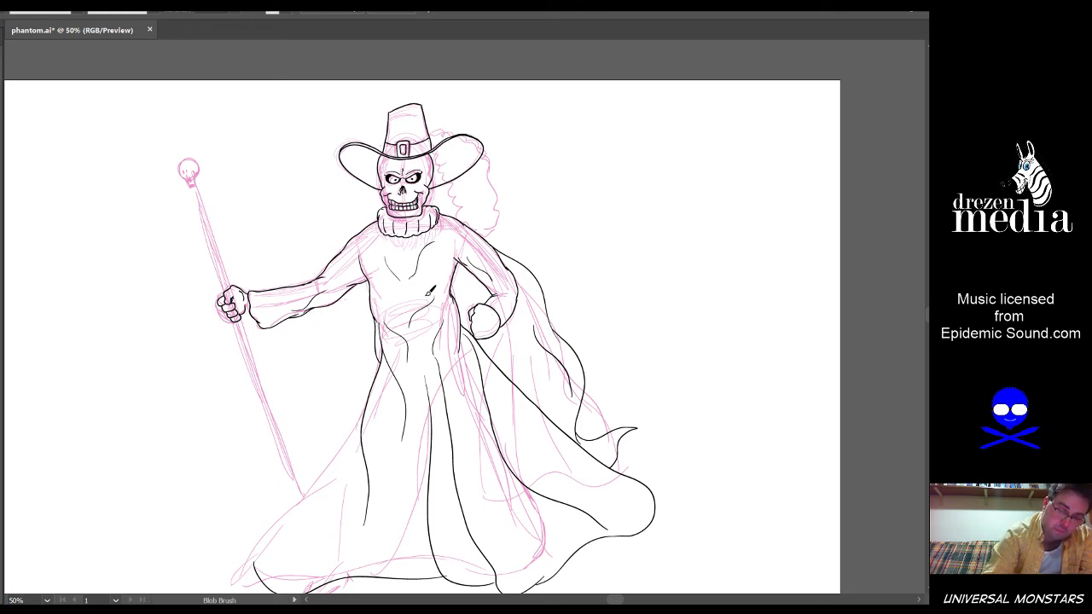
Ink a billowing cape flap from the bent arm's shoulder, with a pointed upper corner, a wavy outer edge and a short inner fold
mouse_move(492, 241)
mouse_down()
mouse_move(632, 200)
mouse_move(605, 212)
mouse_move(595, 275)
mouse_up()
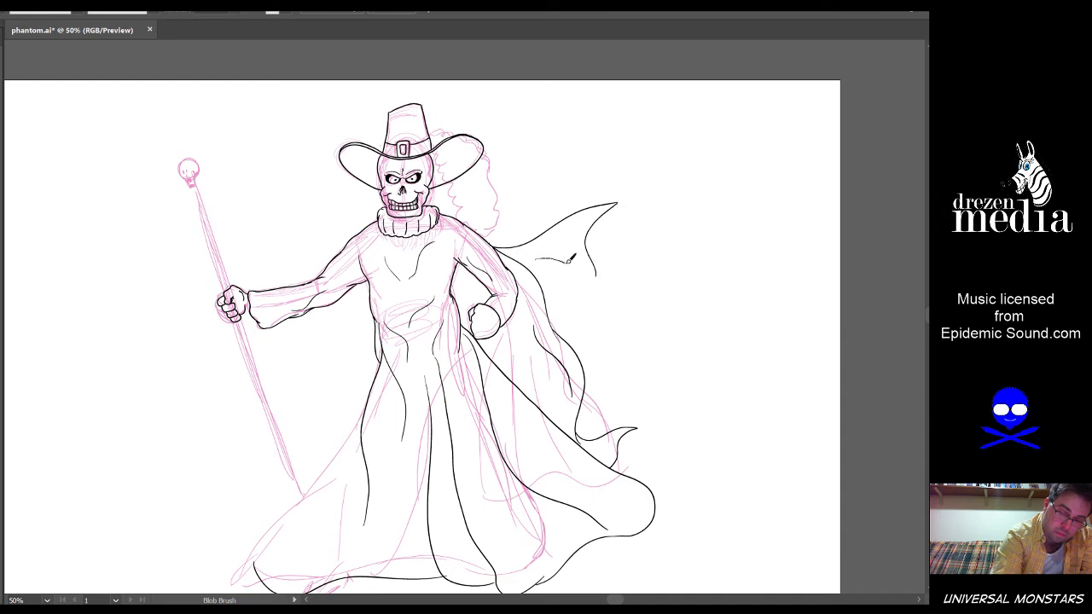
key(ctrl+z)
drag(542, 259, 597, 272)
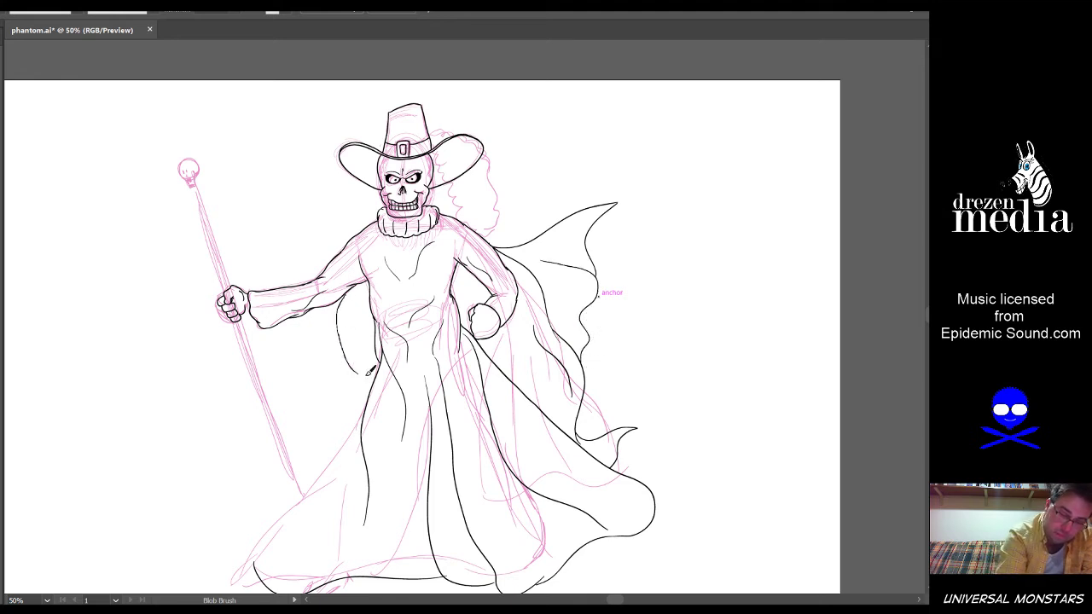
Ink the cape around the outstretched arm: a curved edge below it to the waist, an arc above the shoulder and two inner folds
mouse_move(336, 307)
mouse_down()
mouse_move(346, 344)
mouse_move(373, 353)
mouse_up()
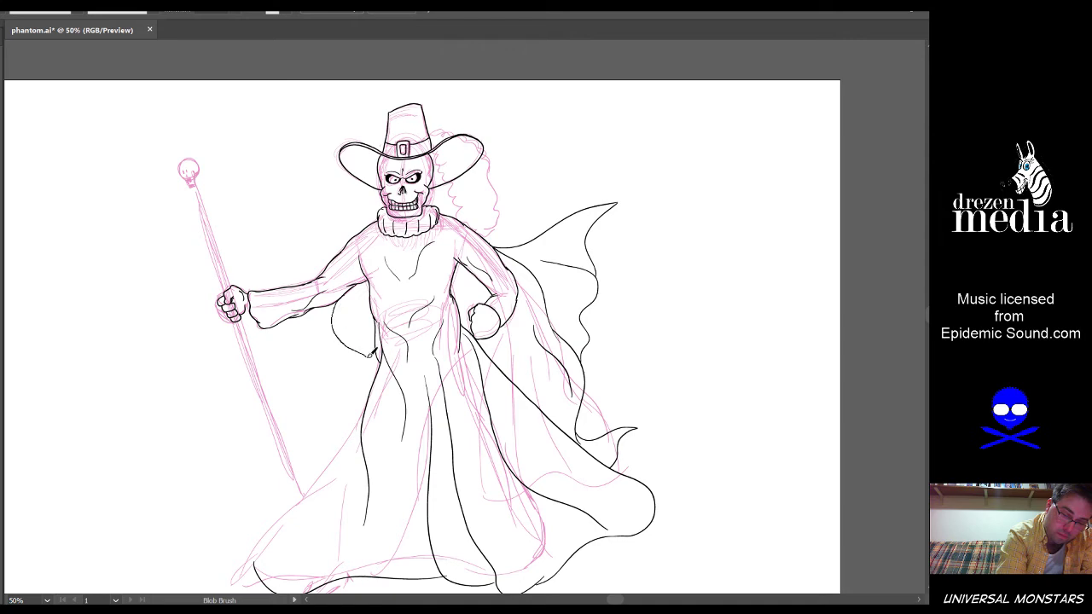
scroll(397, 308, up, 3)
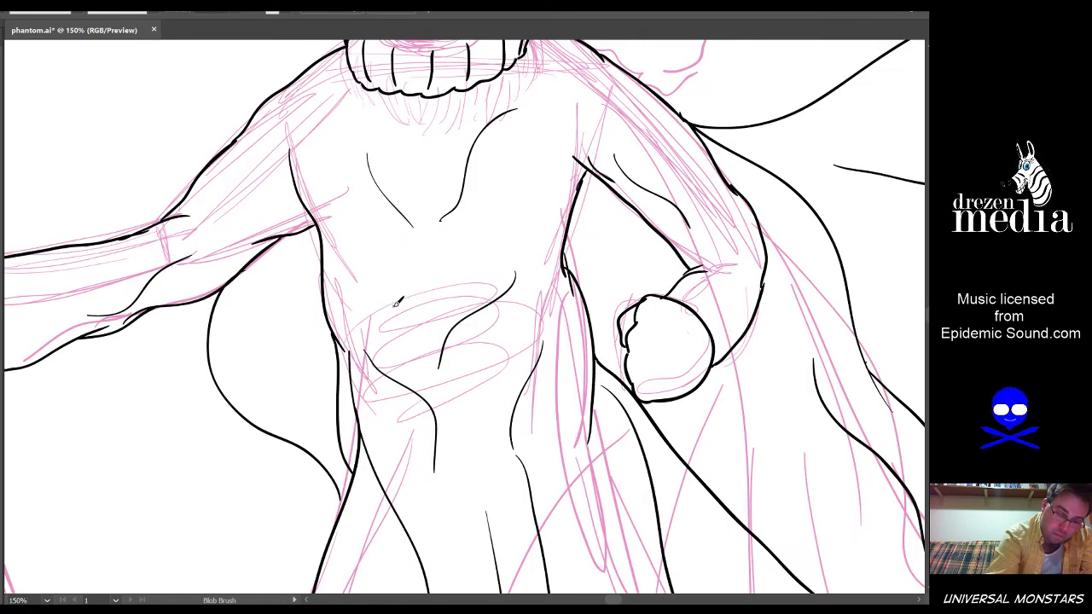
scroll(383, 336, up, 3)
mouse_move(220, 228)
mouse_down()
mouse_move(273, 147)
mouse_move(327, 128)
mouse_up()
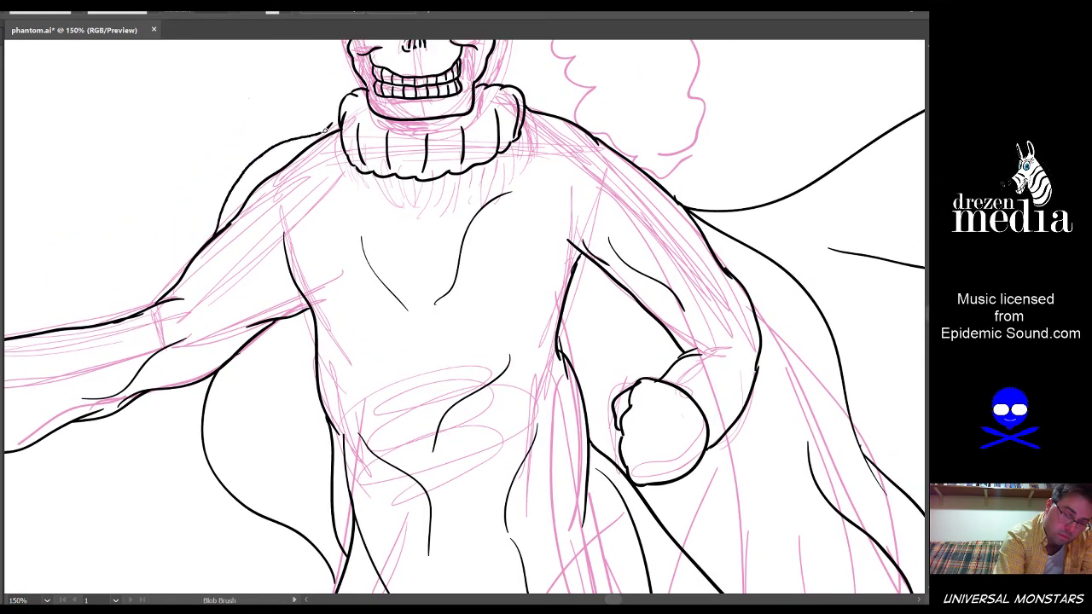
drag(275, 358, 293, 483)
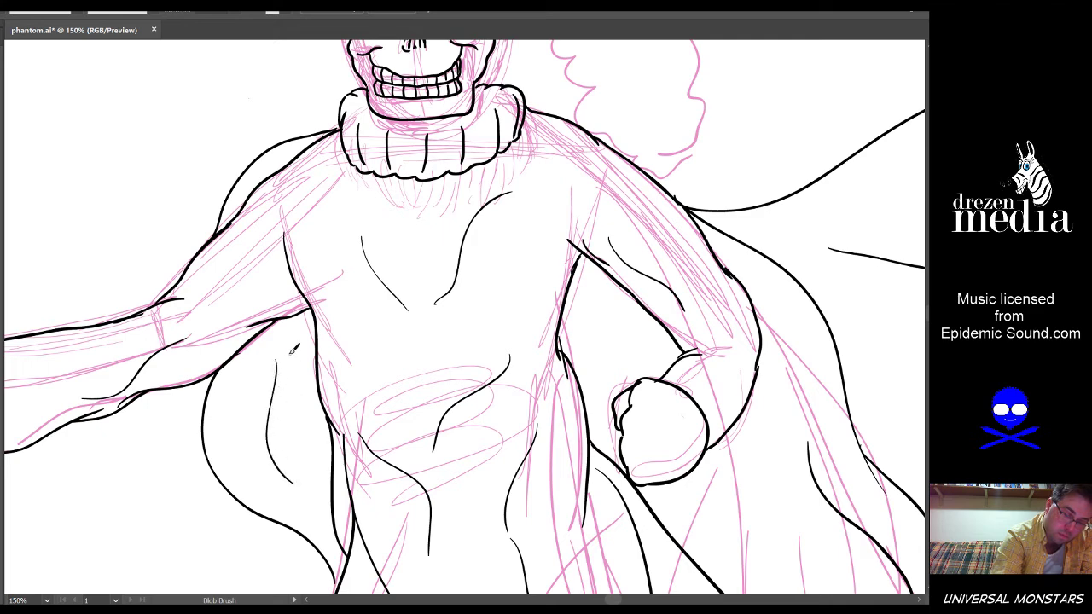
drag(295, 339, 332, 524)
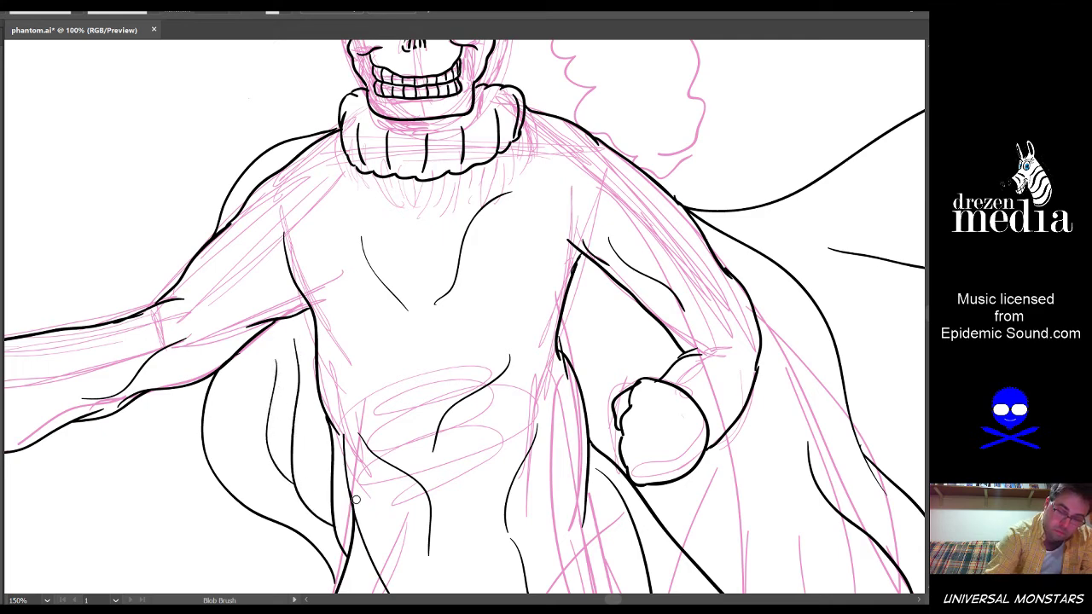
Extend the skirt hem on the staff side into a pointed, upturned tip and ink the tip's upper edge
key(ctrl+minus)
key(ctrl+minus)
drag(502, 499, 503, 292)
key(ctrl+plus)
key(ctrl+plus)
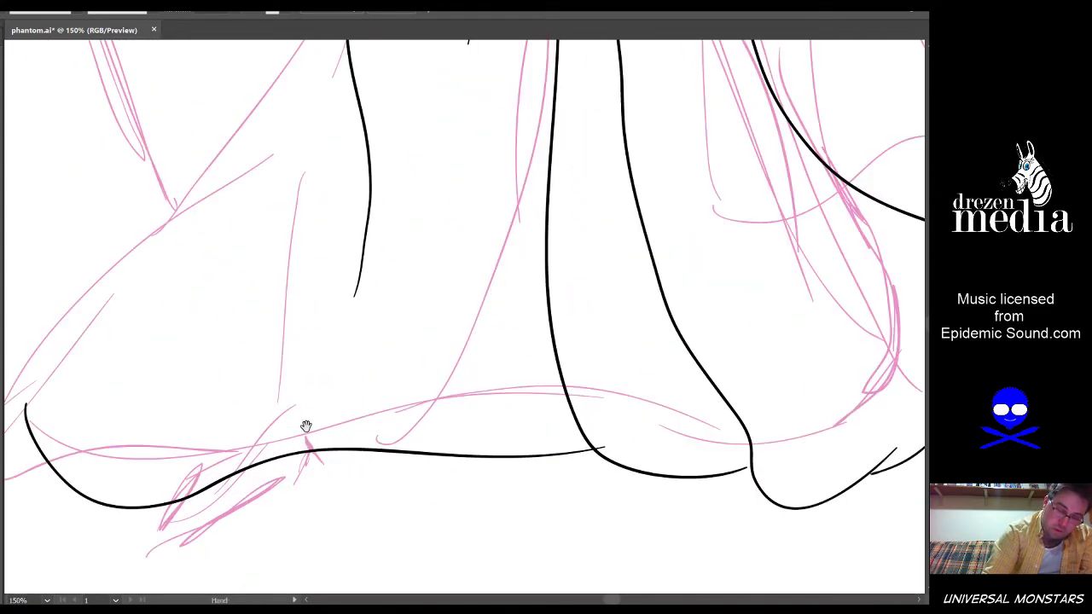
drag(305, 425, 550, 425)
mouse_move(270, 406)
mouse_down()
mouse_move(249, 375)
mouse_move(96, 414)
mouse_up()
drag(240, 388, 227, 469)
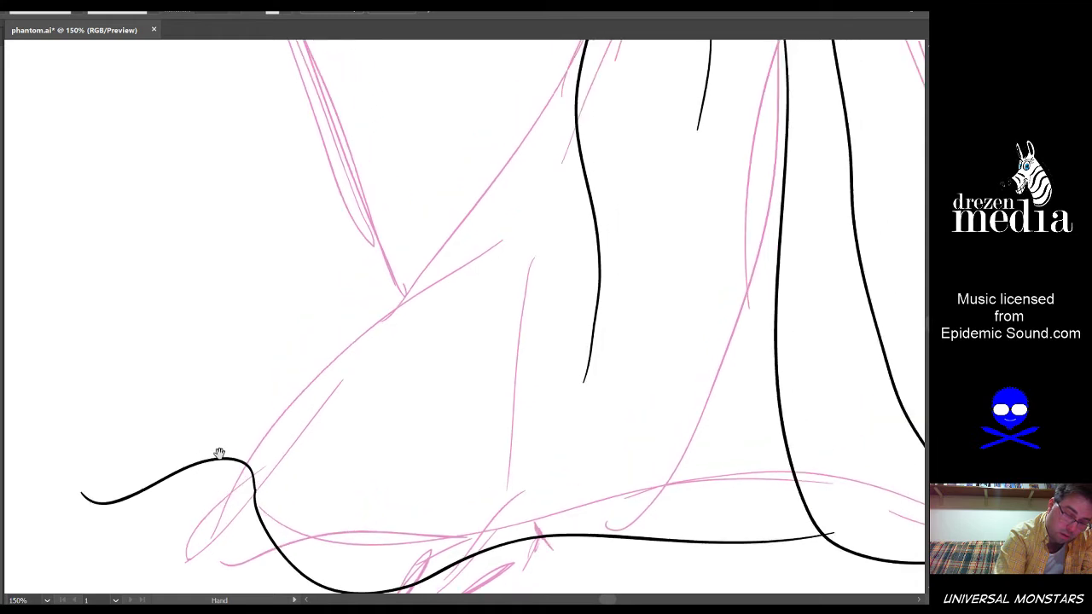
drag(85, 489, 211, 407)
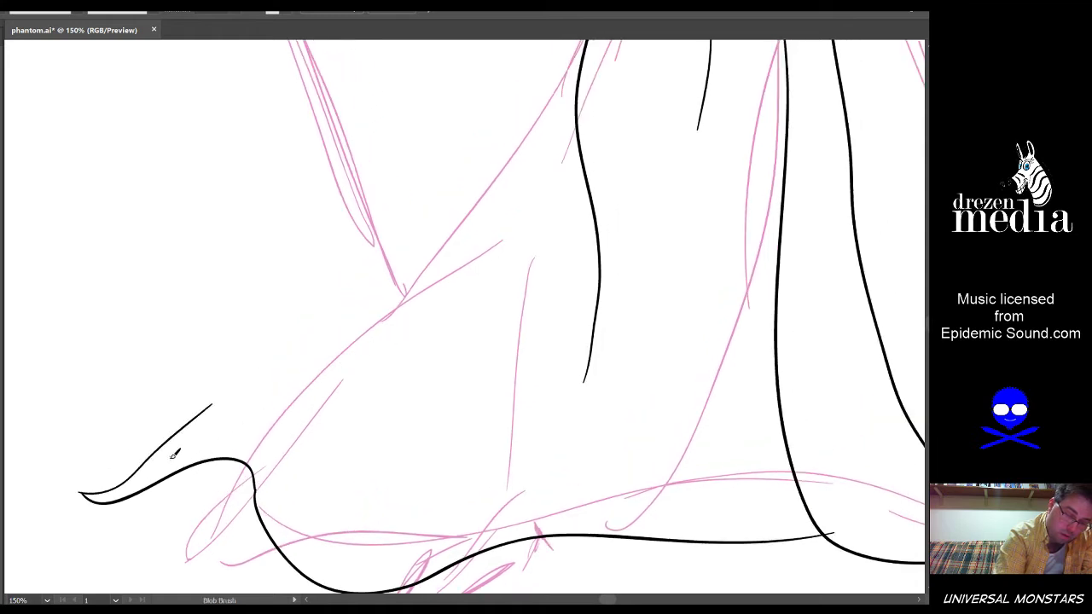
Ink the skirt's outer edge on the staff side from the hem tip up to the hip, and add long folds inside it
mouse_move(169, 464)
mouse_down()
mouse_move(358, 271)
mouse_move(433, 233)
mouse_move(506, 316)
mouse_move(313, 373)
mouse_move(369, 269)
mouse_move(482, 189)
mouse_up()
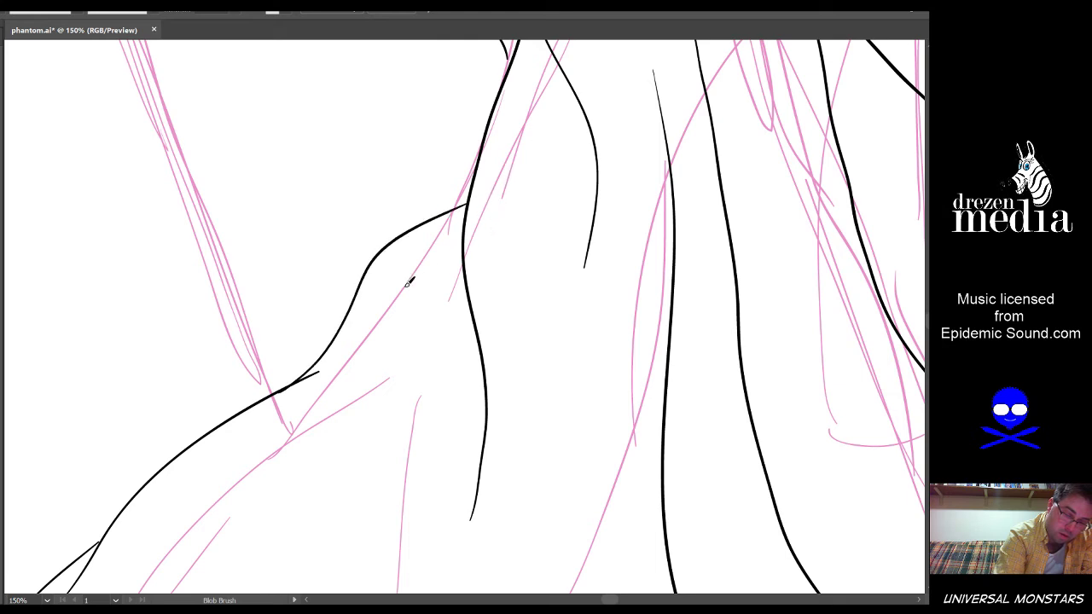
key(ctrl+z)
mouse_move(290, 378)
mouse_down()
mouse_move(497, 92)
mouse_move(499, 118)
mouse_move(431, 271)
mouse_move(422, 346)
mouse_up()
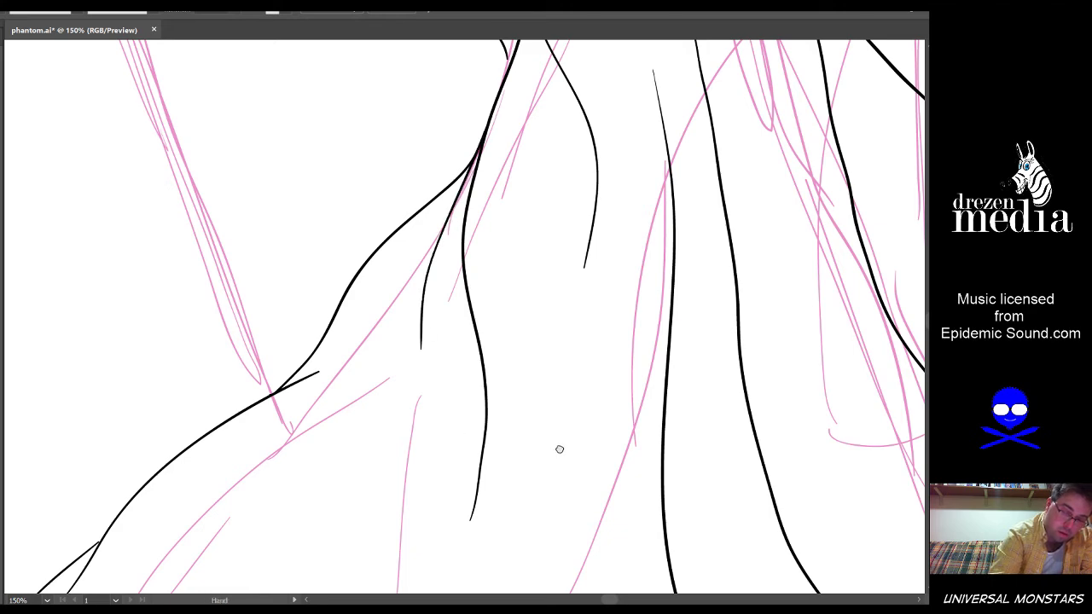
drag(415, 531, 459, 348)
drag(284, 471, 412, 194)
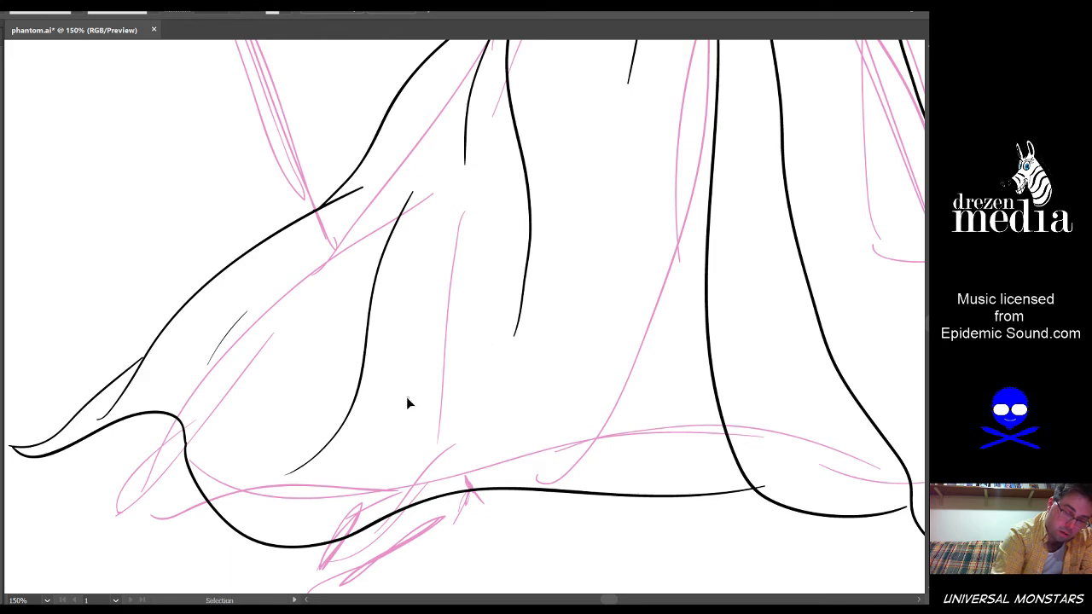
drag(398, 481, 382, 288)
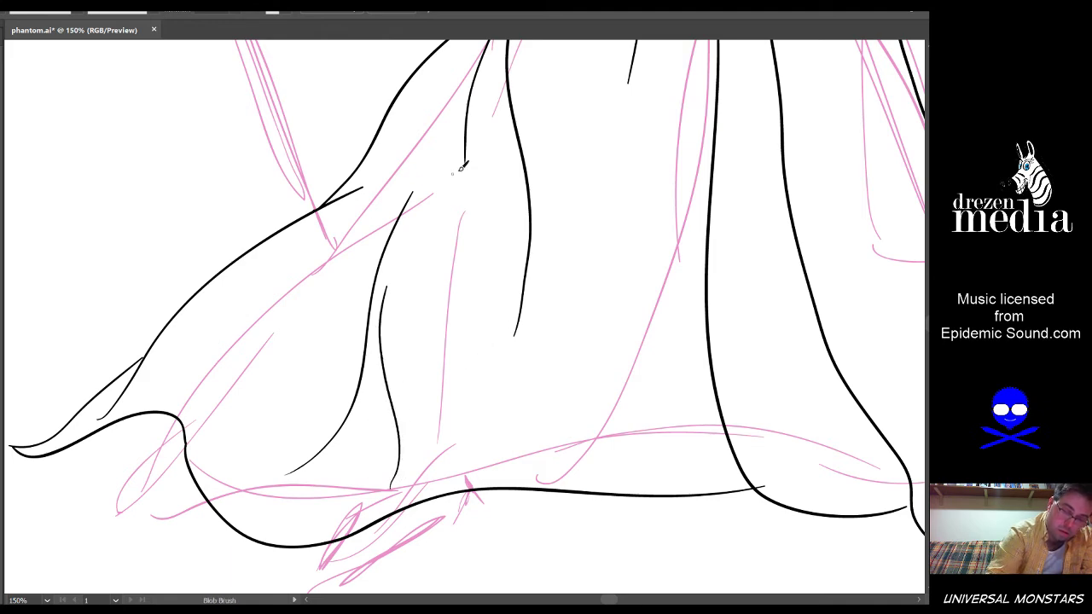
Ink a pointed shoe tip poking out beneath the skirt hem and erase the stray overlap where its line meets the hem
scroll(458, 170, down, 1)
mouse_move(553, 299)
mouse_down()
mouse_move(312, 356)
mouse_move(295, 329)
mouse_move(347, 344)
mouse_up()
scroll(347, 344, up, 1)
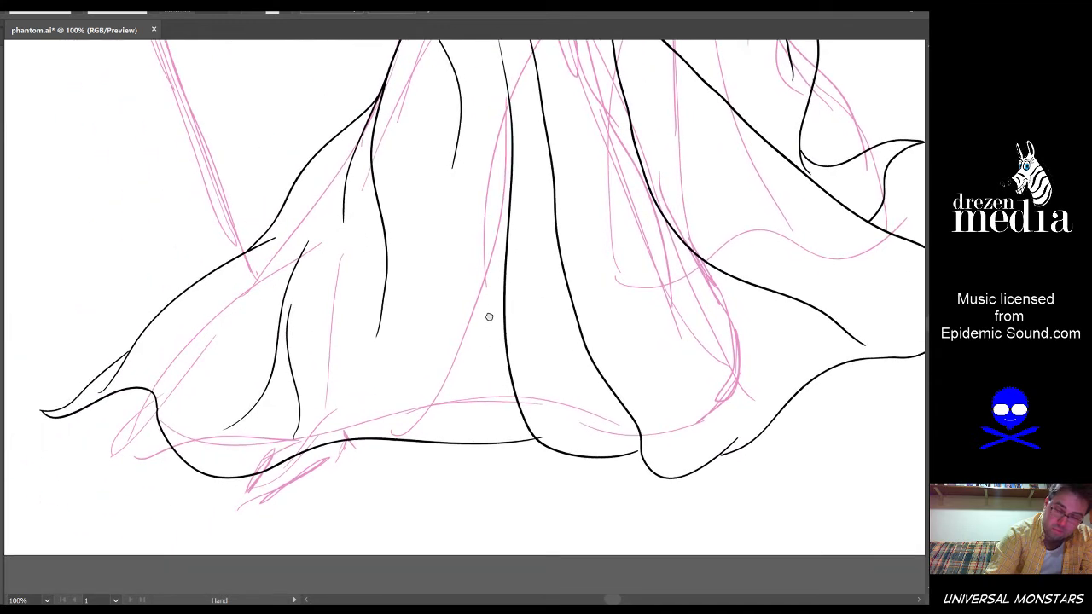
scroll(275, 494, up, 1)
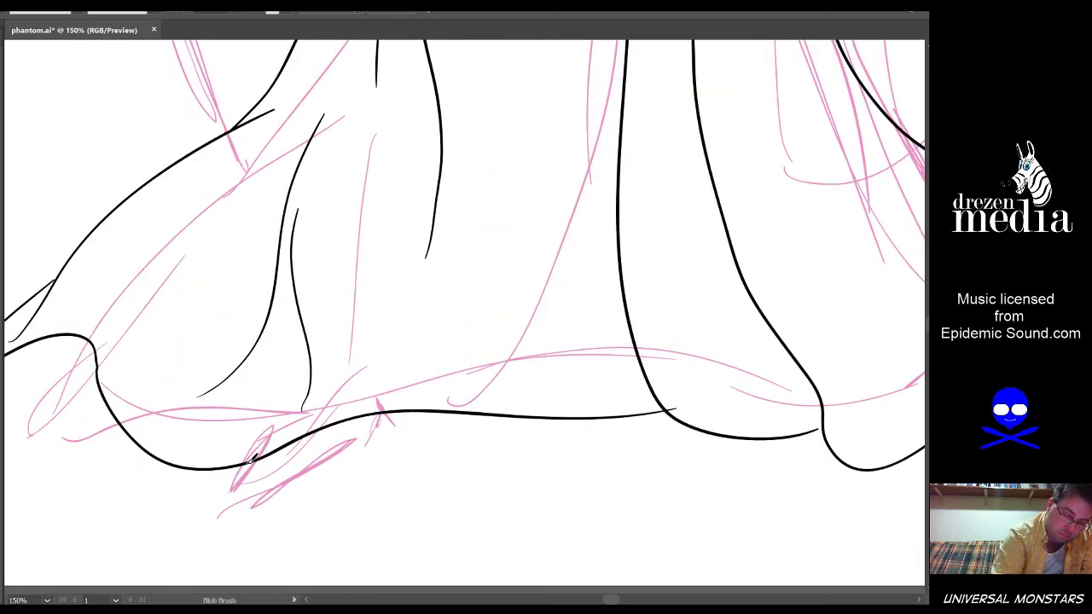
mouse_move(253, 458)
mouse_down()
mouse_move(225, 481)
mouse_move(286, 477)
mouse_move(354, 433)
mouse_up()
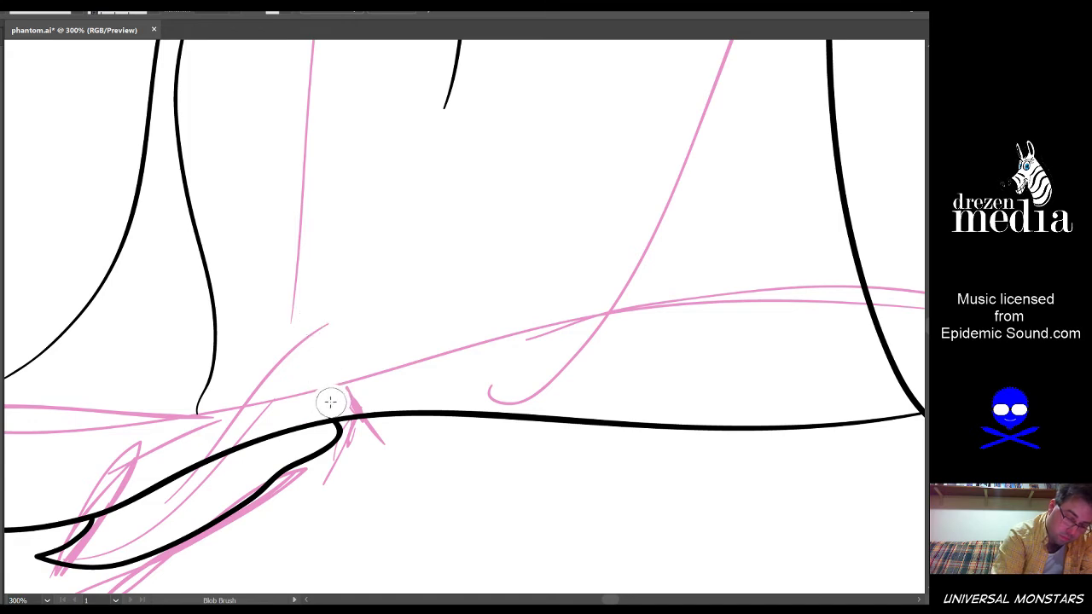
key(ctrl+1)
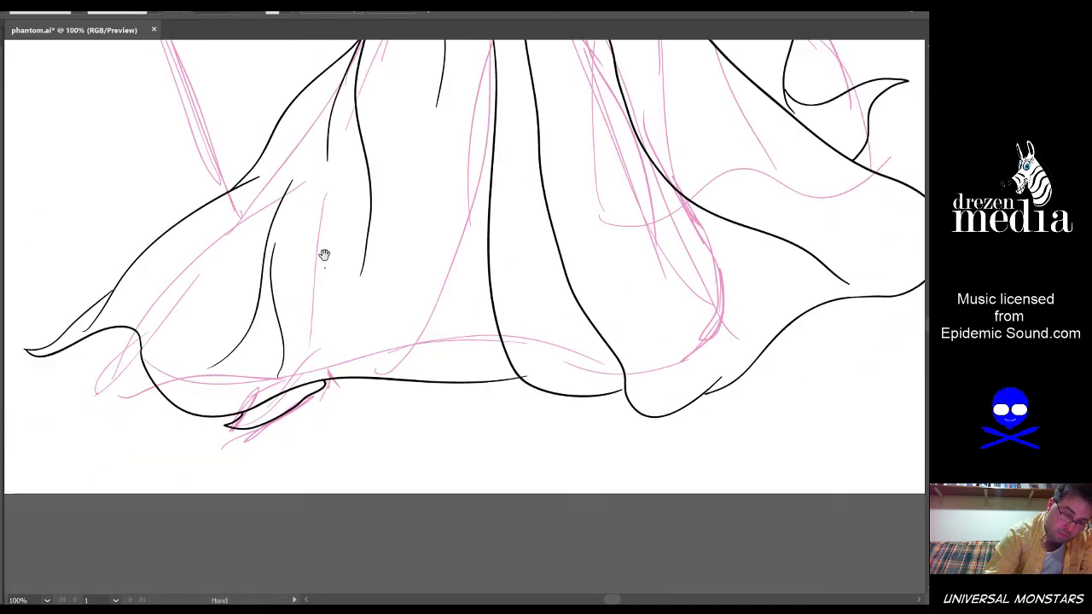
scroll(324, 255, up, 6)
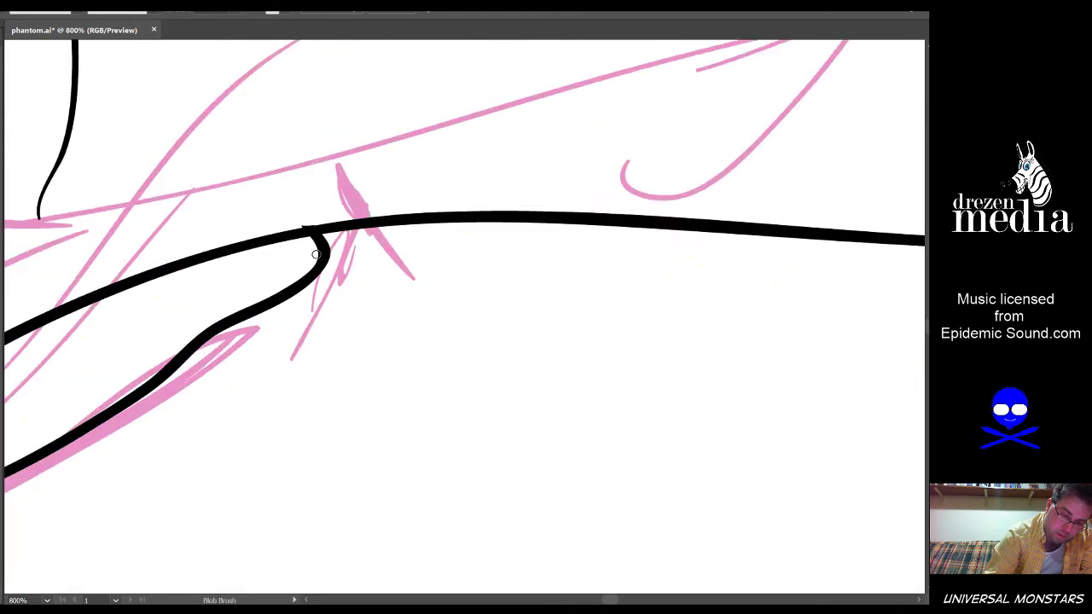
scroll(315, 254, up, 1)
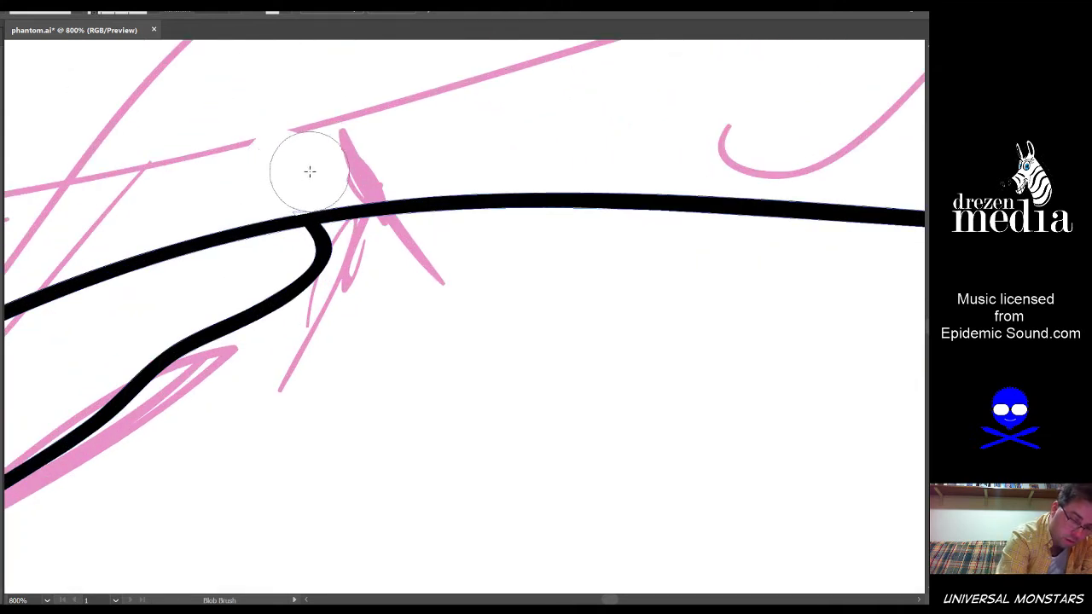
scroll(339, 128, down, 5)
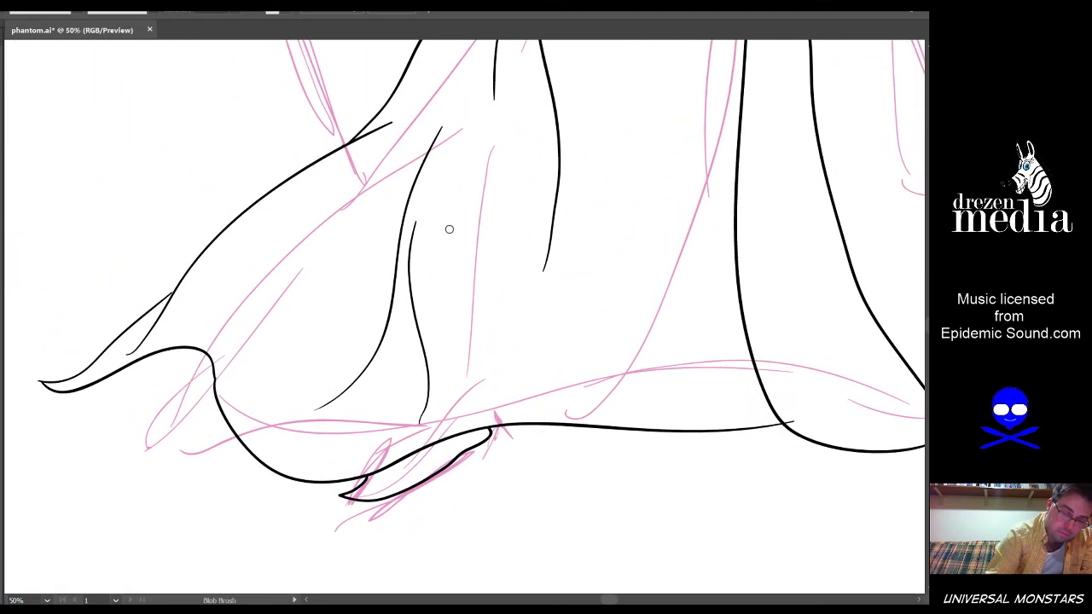
Ink the outline of the small skull on top of the staff, from the rounded cranium down to the cheeks and jaw
scroll(449, 229, down, 3)
scroll(280, 222, up, 2)
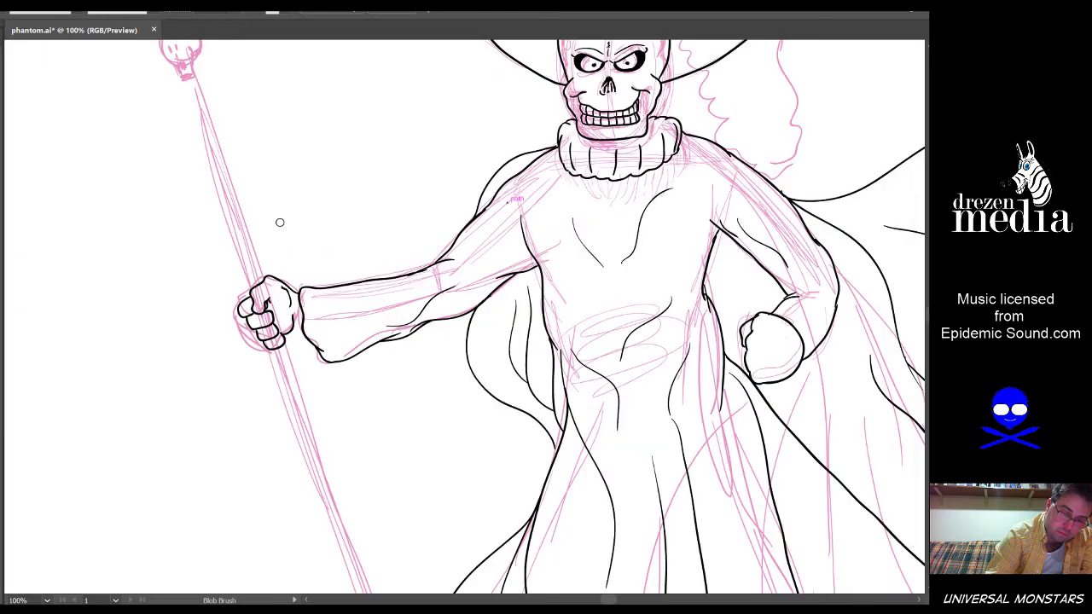
drag(236, 102, 276, 160)
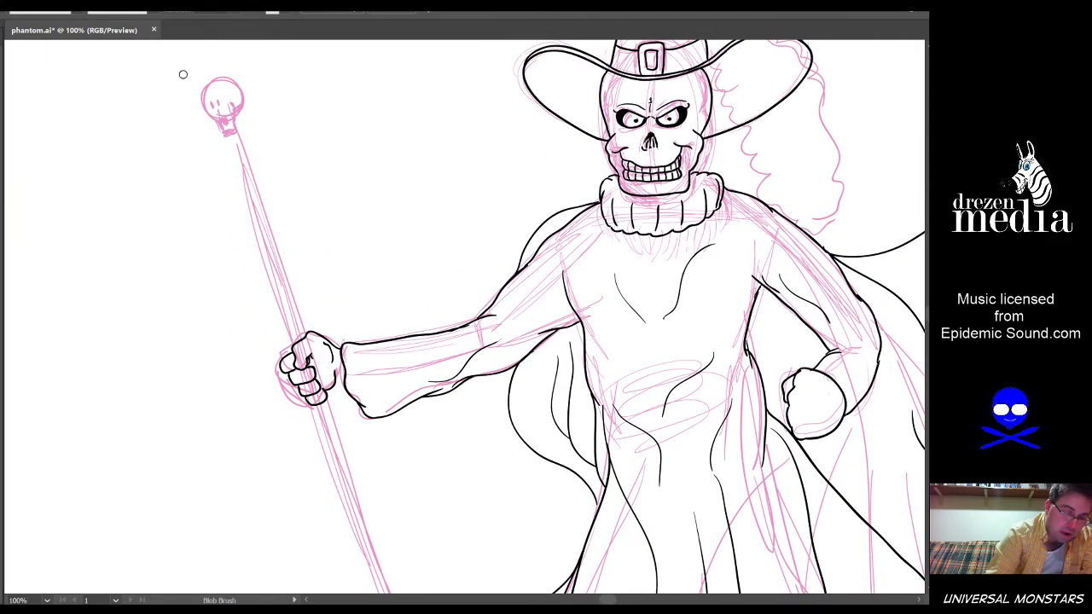
scroll(245, 105, up, 2)
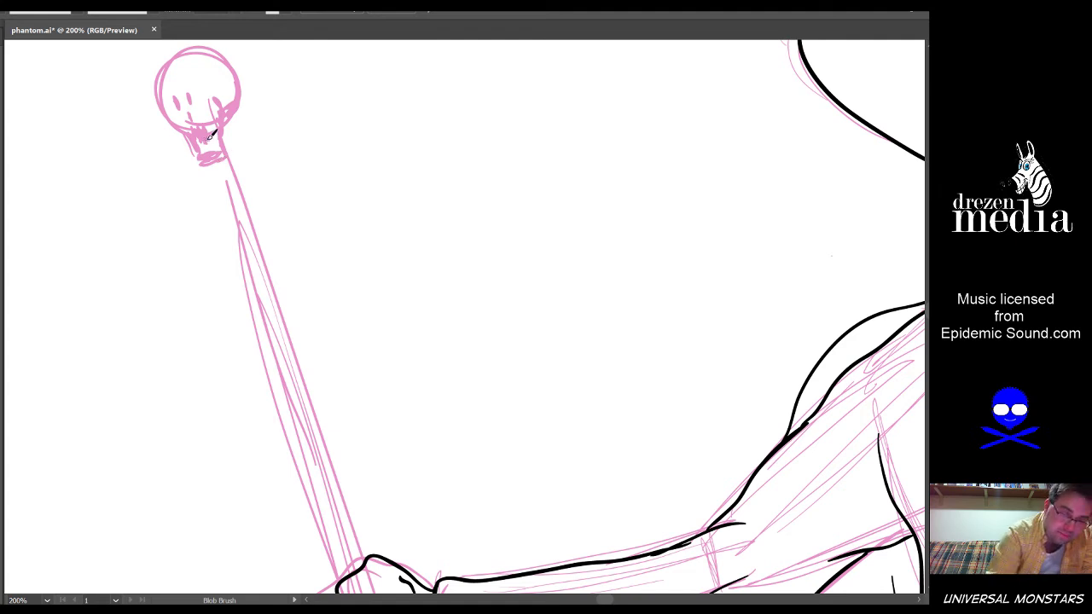
scroll(211, 137, up, 1)
drag(210, 136, 246, 191)
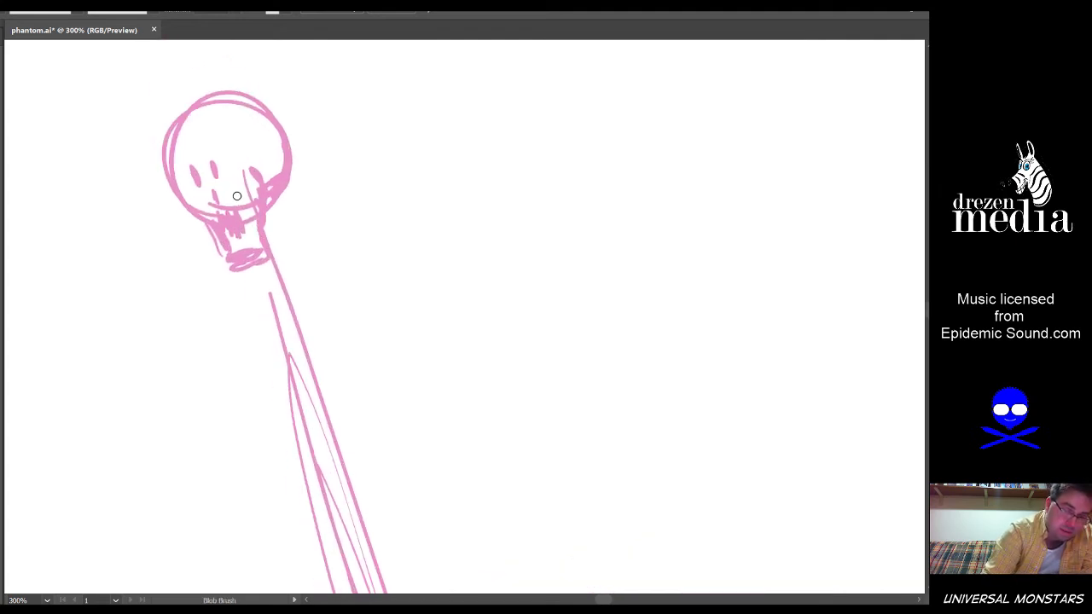
scroll(245, 191, up, 1)
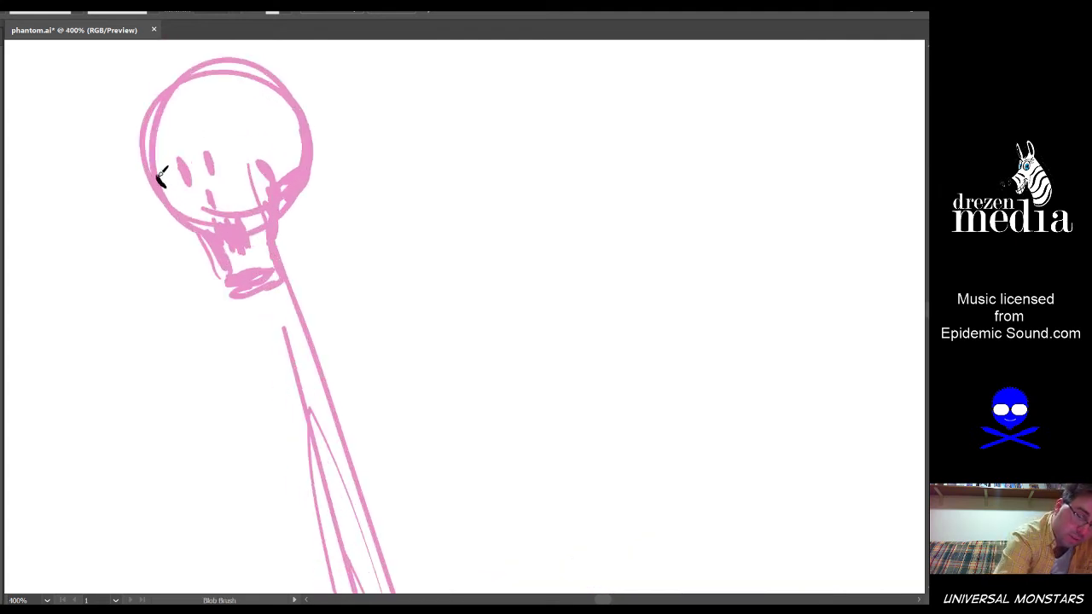
mouse_move(161, 174)
mouse_down()
mouse_move(143, 126)
mouse_move(171, 76)
mouse_move(218, 56)
mouse_move(269, 68)
mouse_move(270, 162)
mouse_up()
mouse_move(168, 184)
mouse_down()
mouse_move(219, 242)
mouse_move(237, 243)
mouse_move(265, 223)
mouse_move(249, 209)
mouse_move(268, 154)
mouse_up()
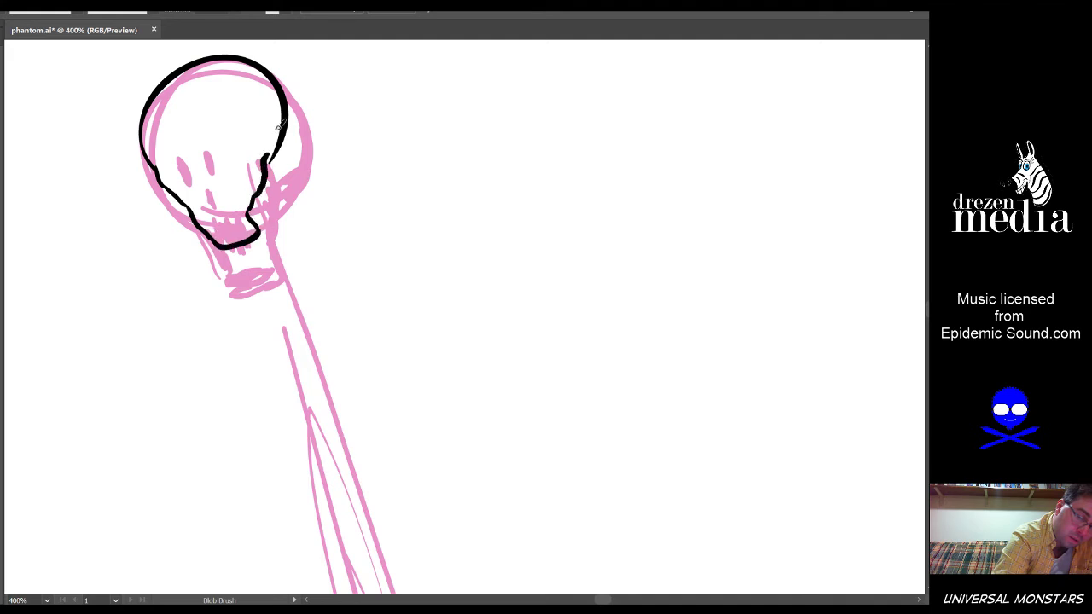
Ink the staff skull's face with gridded teeth, a nose hole, solid black eye sockets, a temple mark and a cheekbone line
mouse_move(224, 192)
mouse_down()
mouse_move(197, 208)
mouse_move(234, 210)
mouse_up()
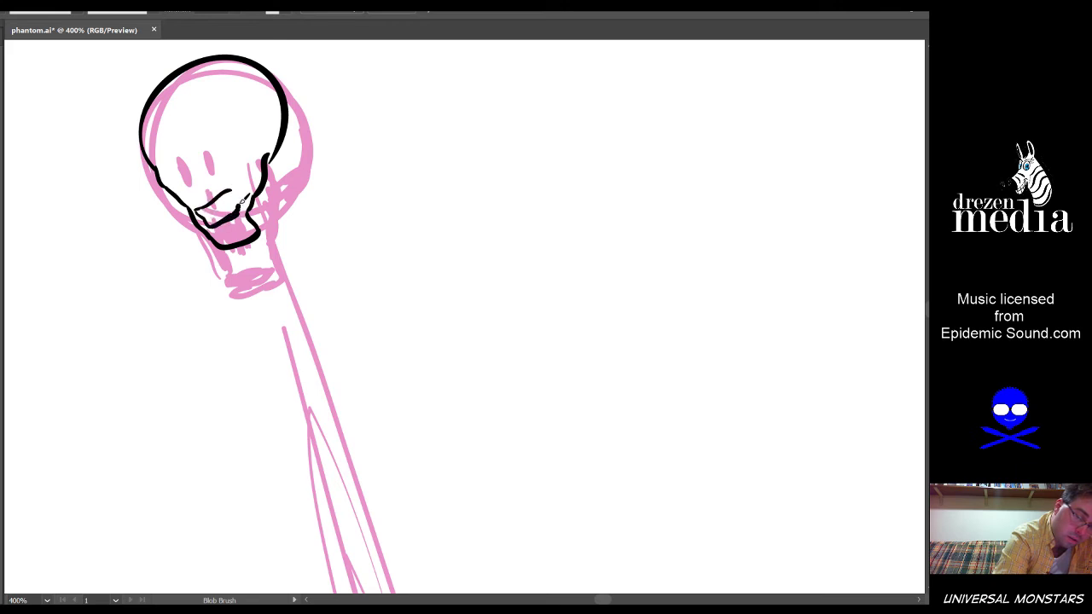
mouse_move(204, 217)
mouse_down()
mouse_move(238, 189)
mouse_move(214, 201)
mouse_move(225, 217)
mouse_move(231, 199)
mouse_up()
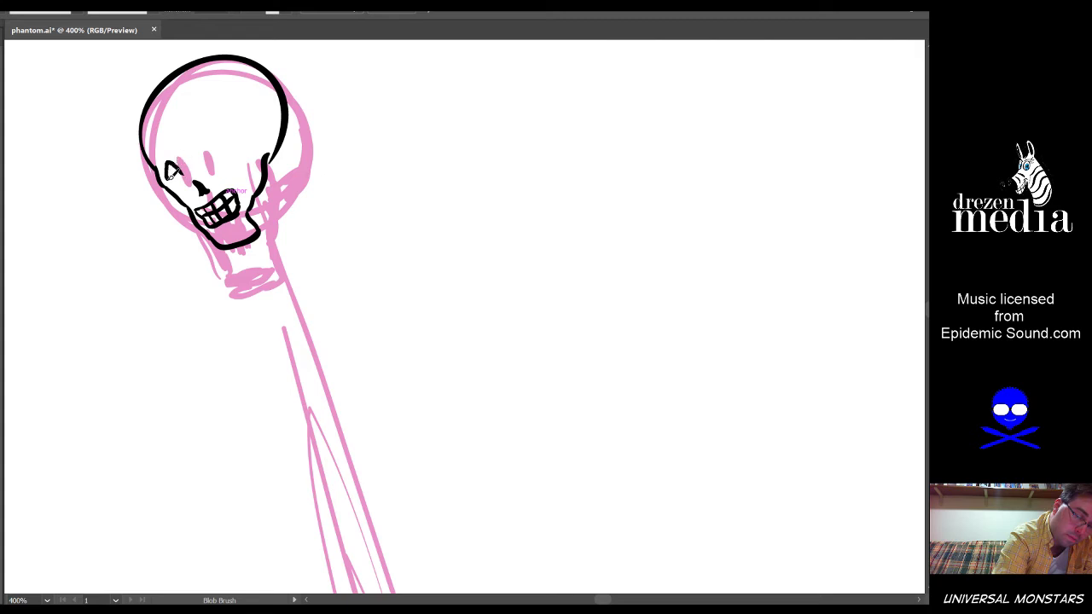
mouse_move(182, 185)
mouse_down()
mouse_move(200, 137)
mouse_move(212, 134)
mouse_move(218, 149)
mouse_move(201, 169)
mouse_move(195, 160)
mouse_move(211, 135)
mouse_move(213, 169)
mouse_move(196, 158)
mouse_move(203, 148)
mouse_move(216, 159)
mouse_move(197, 154)
mouse_move(175, 174)
mouse_up()
key(ctrl+z)
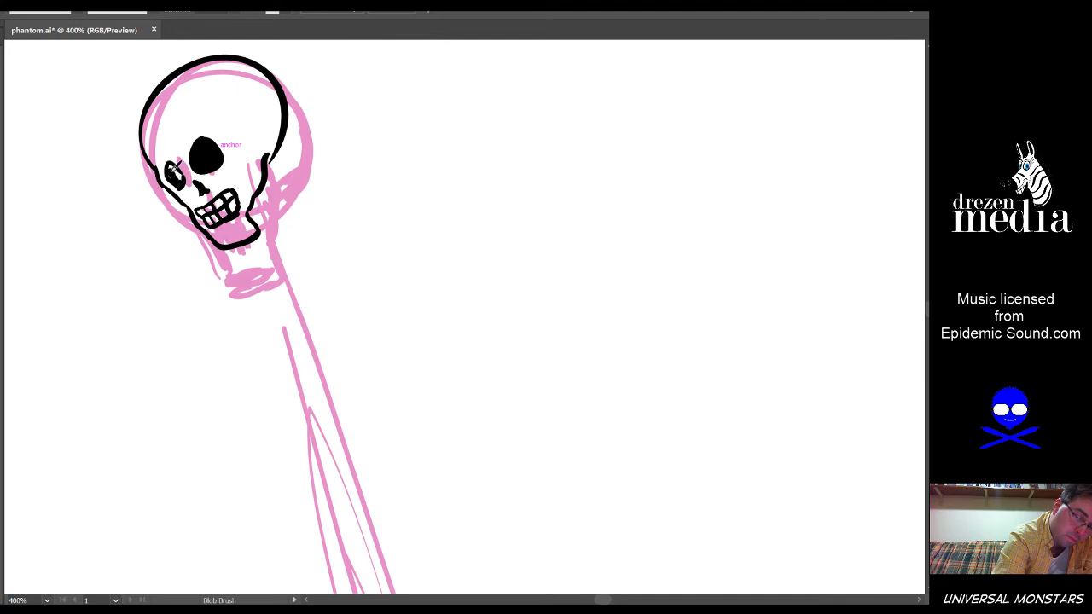
drag(257, 133, 260, 114)
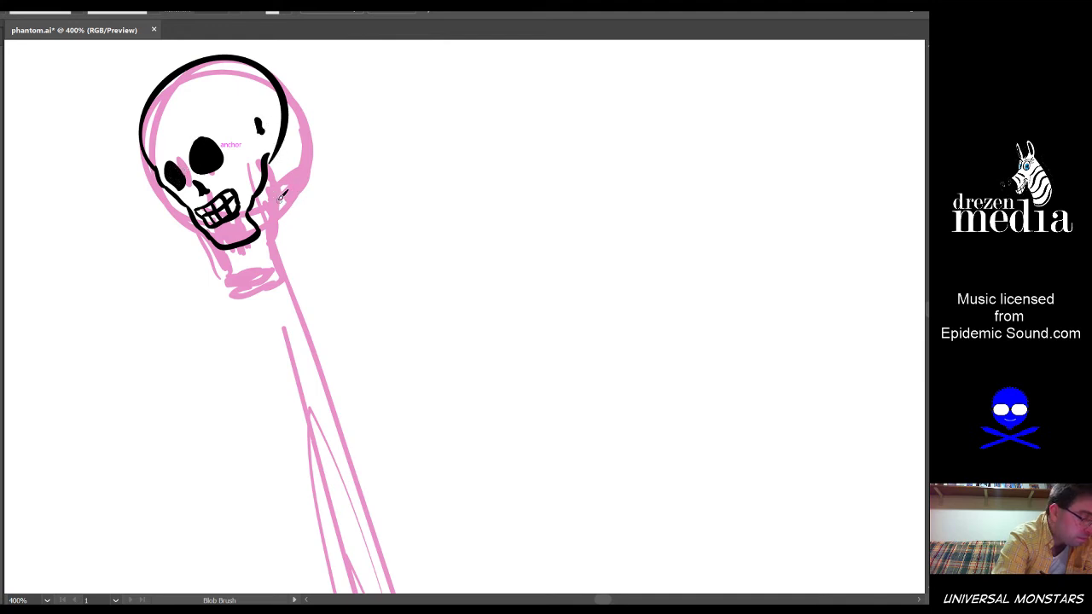
drag(228, 170, 241, 178)
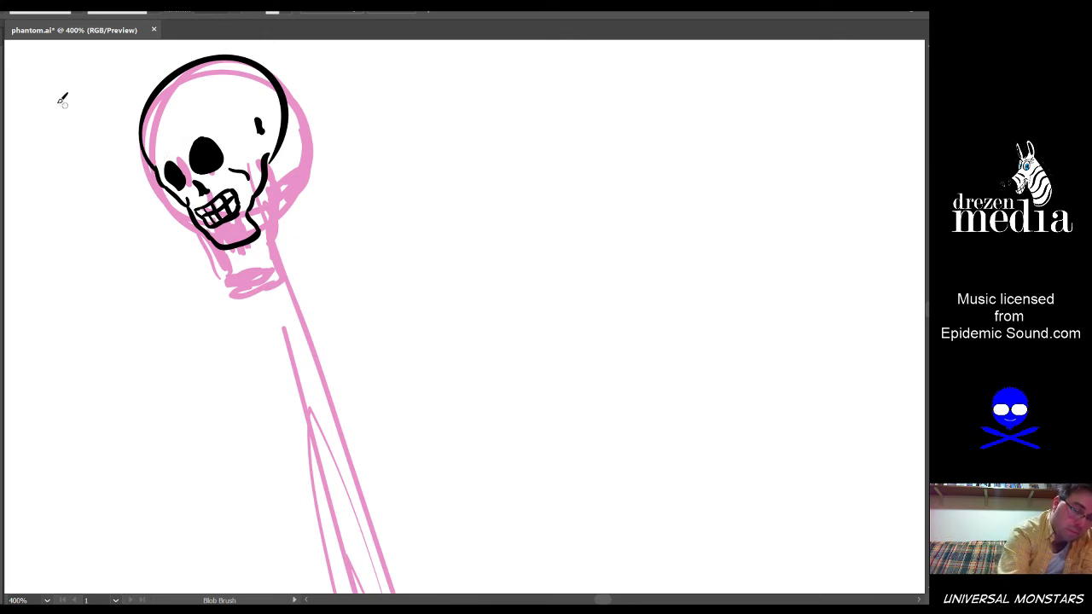
Select the inked staff skull, rotate it slightly clockwise and move it down closer to the staff
key(ctrl+a)
scroll(251, 302, up, 1)
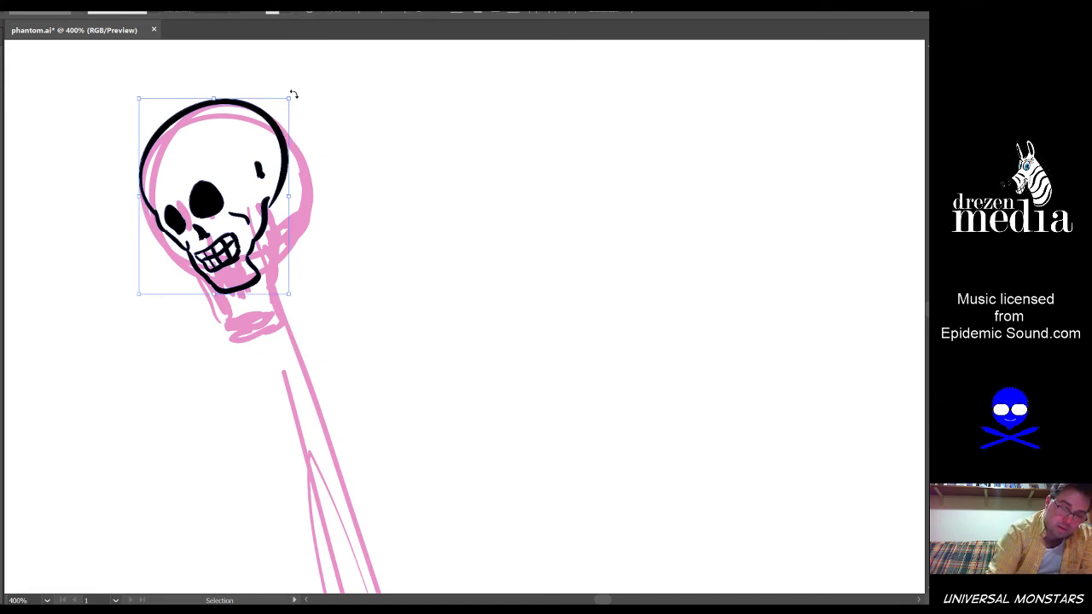
drag(292, 93, 311, 111)
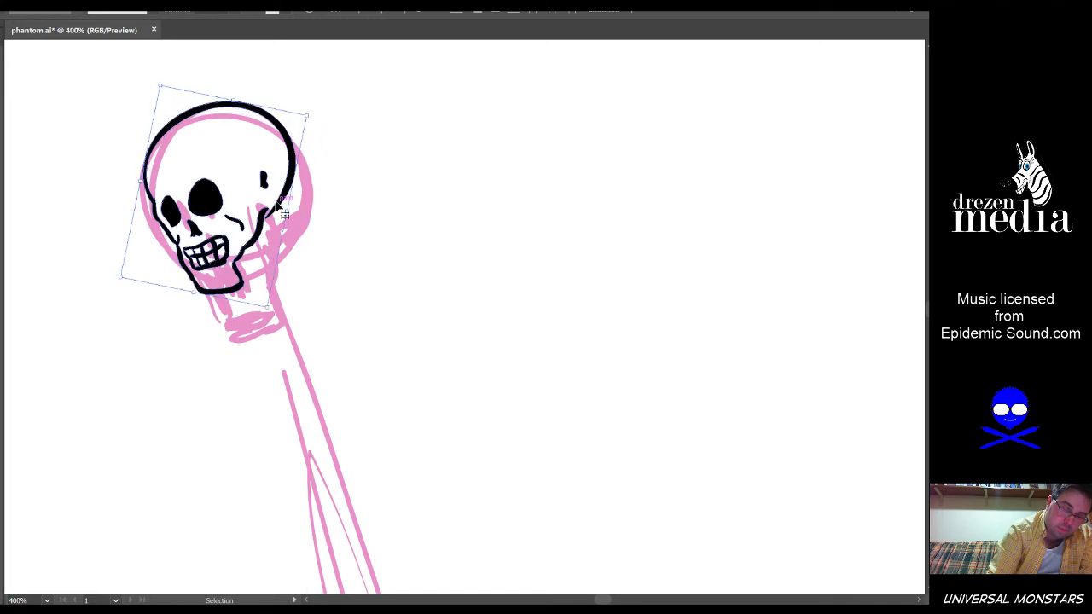
drag(274, 206, 274, 236)
click(85, 242)
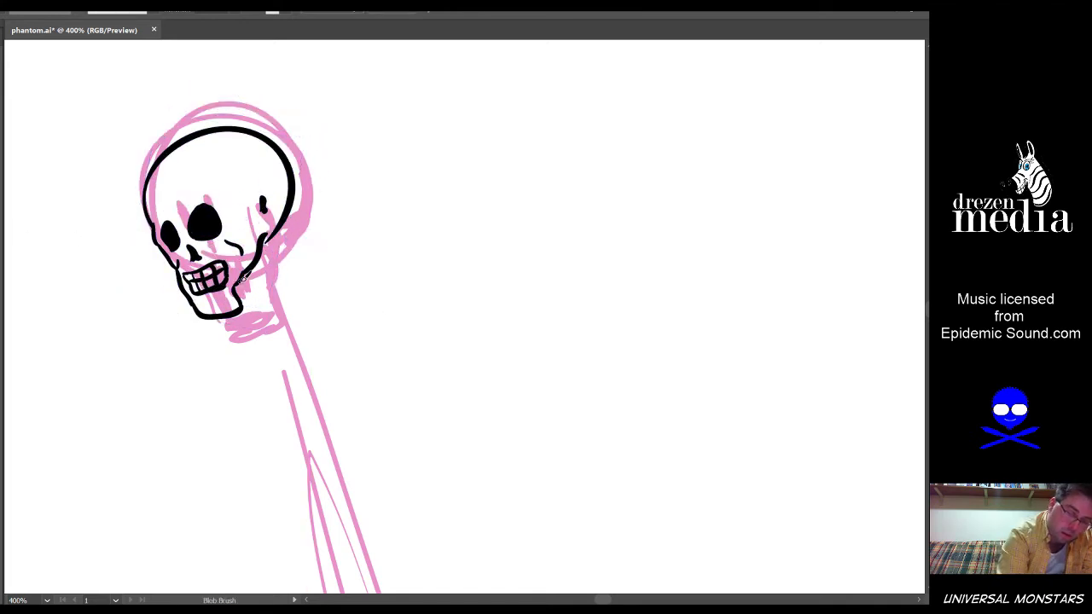
Ink a creased neck piece behind the staff skull's jaw and a long shaft edge from the skull down to the fist
mouse_move(243, 274)
mouse_down()
mouse_move(275, 311)
mouse_move(296, 292)
mouse_move(284, 261)
mouse_move(290, 274)
mouse_move(268, 286)
mouse_move(288, 282)
mouse_move(276, 266)
mouse_up()
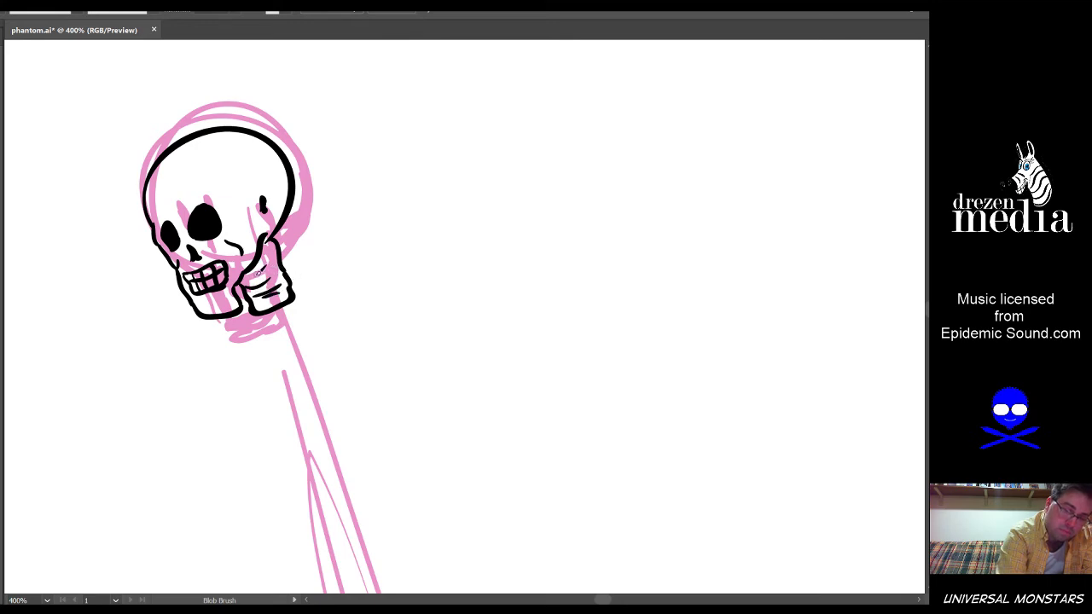
scroll(414, 383, down, 3)
drag(414, 383, 363, 266)
scroll(349, 205, up, 2)
scroll(398, 303, down, 1)
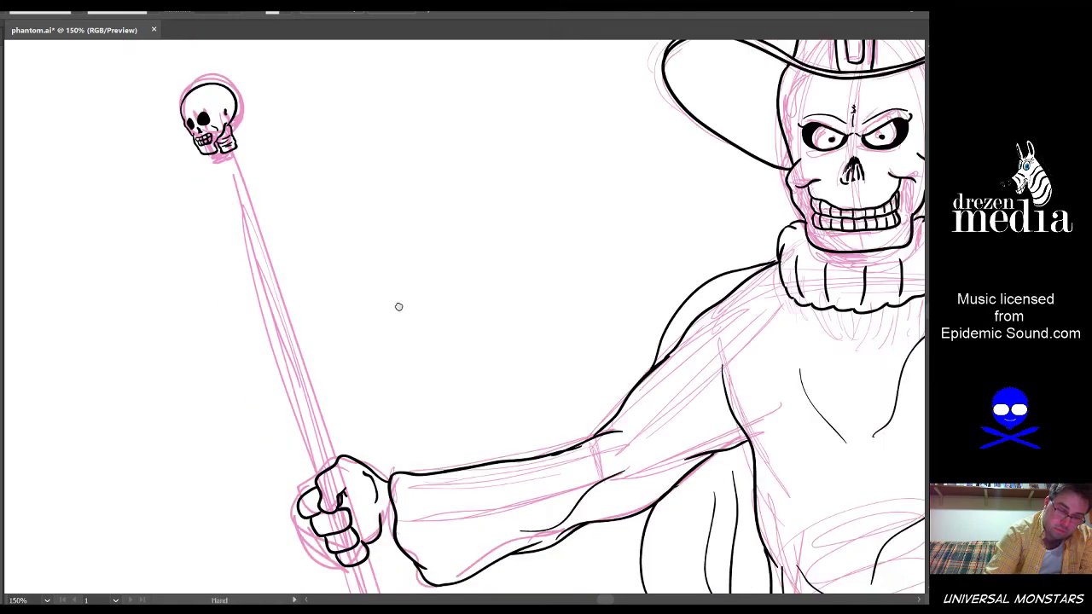
drag(397, 302, 364, 295)
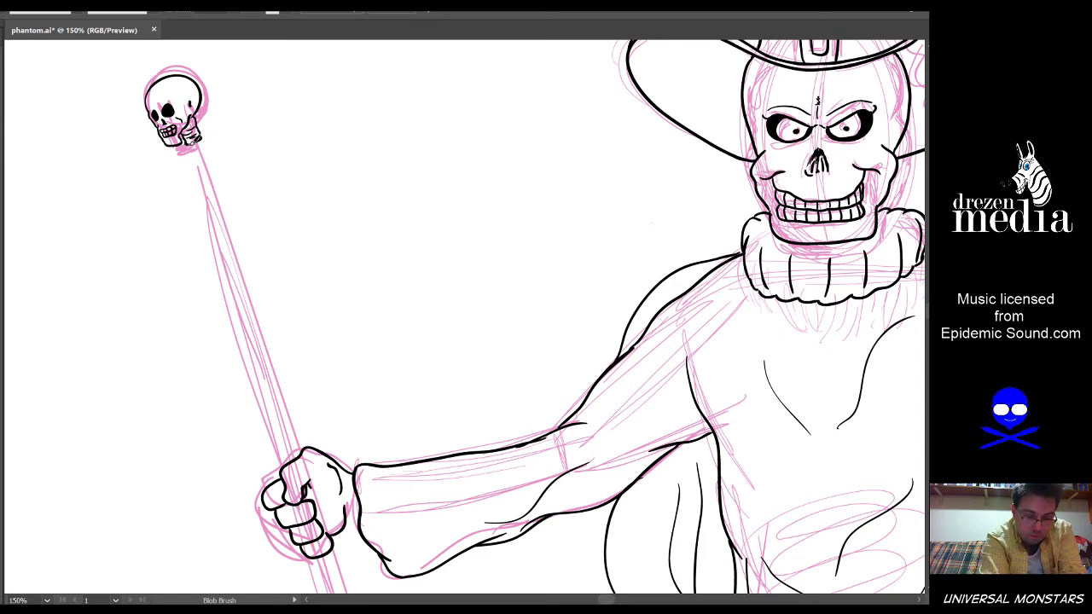
mouse_move(183, 143)
mouse_down()
mouse_move(230, 268)
mouse_move(279, 460)
mouse_up()
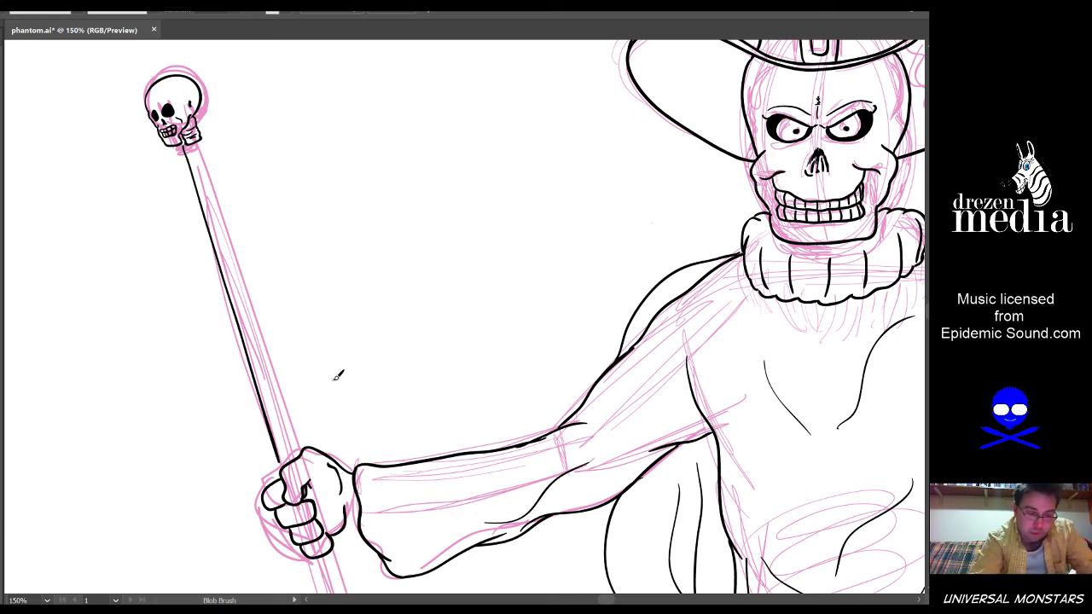
Duplicate the inked shaft line as the staff's opposite edge and nudge the original about 0.04 in toward the copy
key(v)
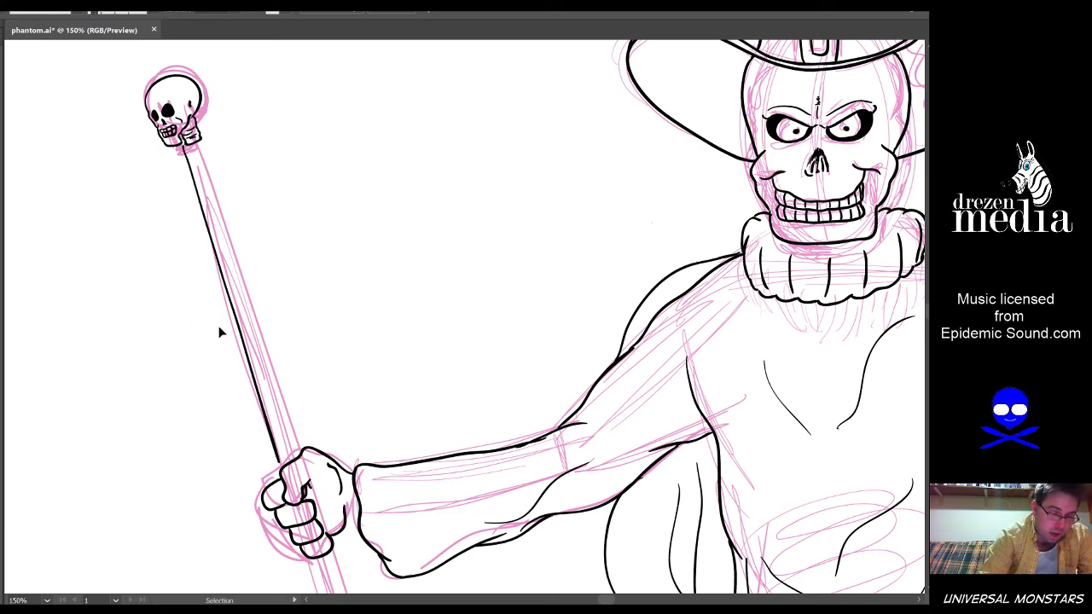
click(256, 386)
drag(255, 386, 277, 378)
click(319, 413)
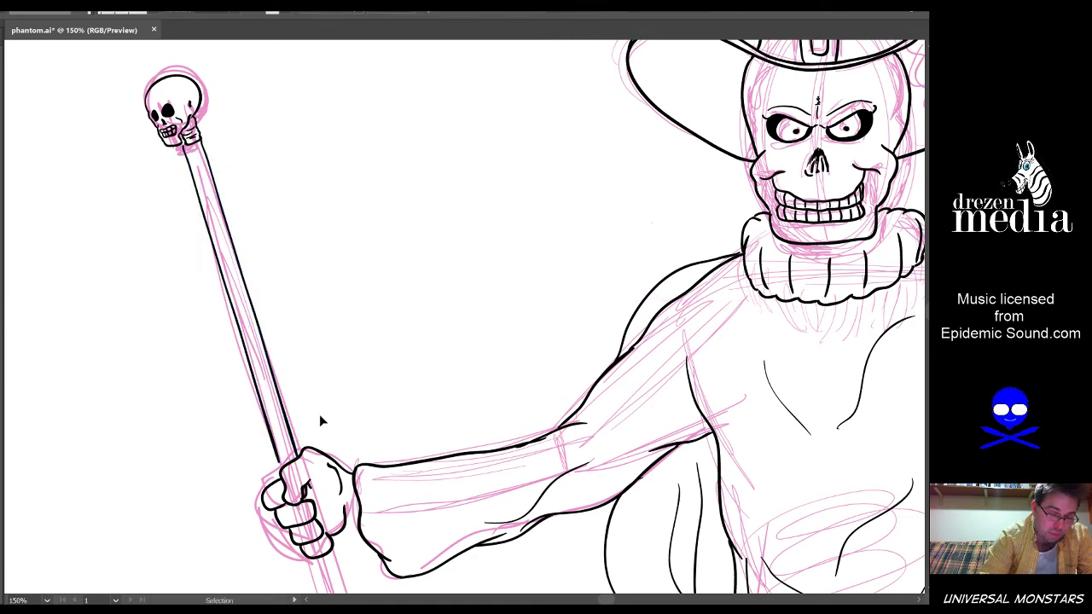
drag(276, 450, 281, 448)
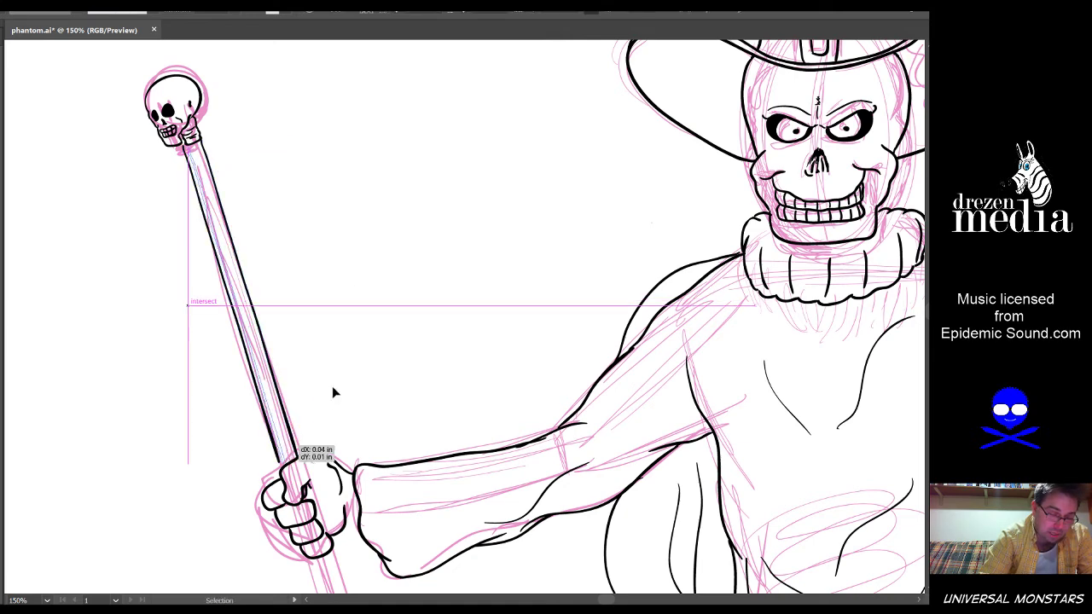
click(342, 347)
Stretch the original shaft line slightly upward so its upper end meets the base of the staff skull's neck
scroll(205, 137, up, 3)
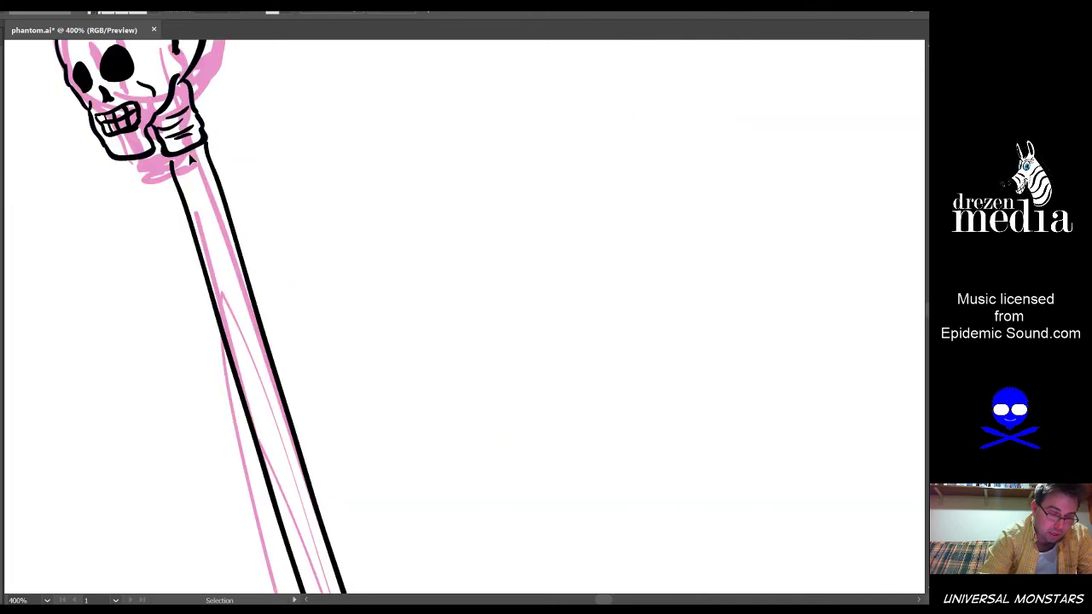
click(181, 166)
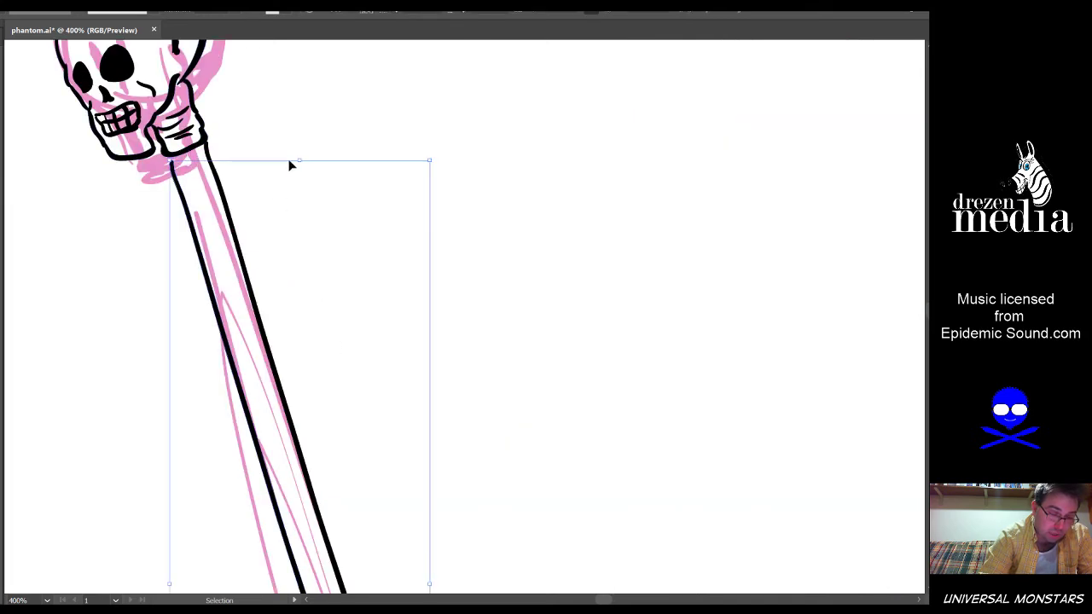
drag(300, 161, 300, 154)
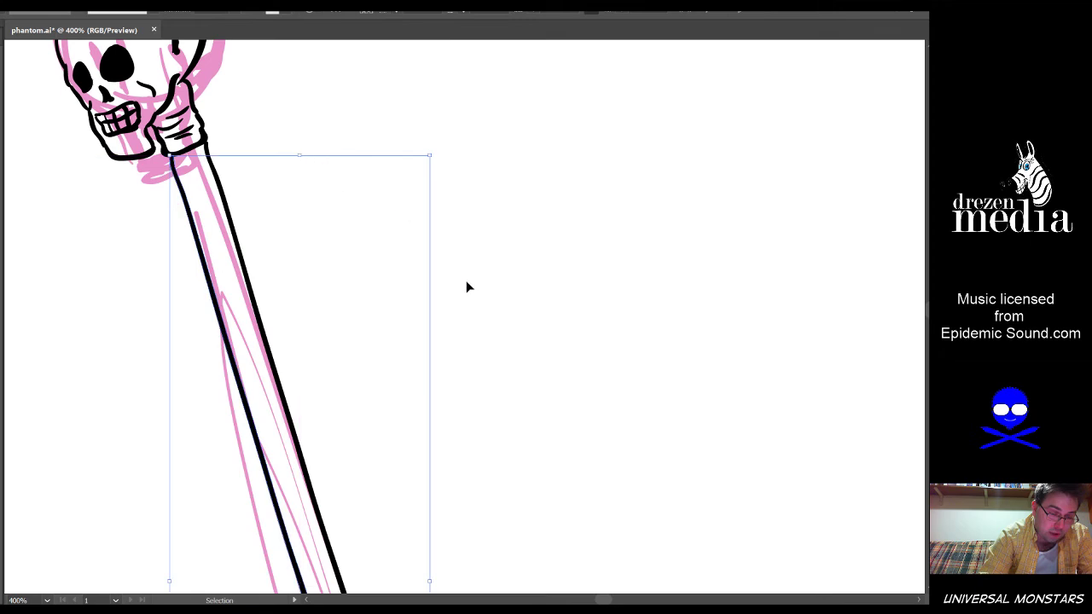
click(465, 287)
Copy both shaft lines down below the fist and rotate the copies slightly so the staff continues out of the hand
scroll(494, 317, down, 4)
drag(549, 364, 341, 144)
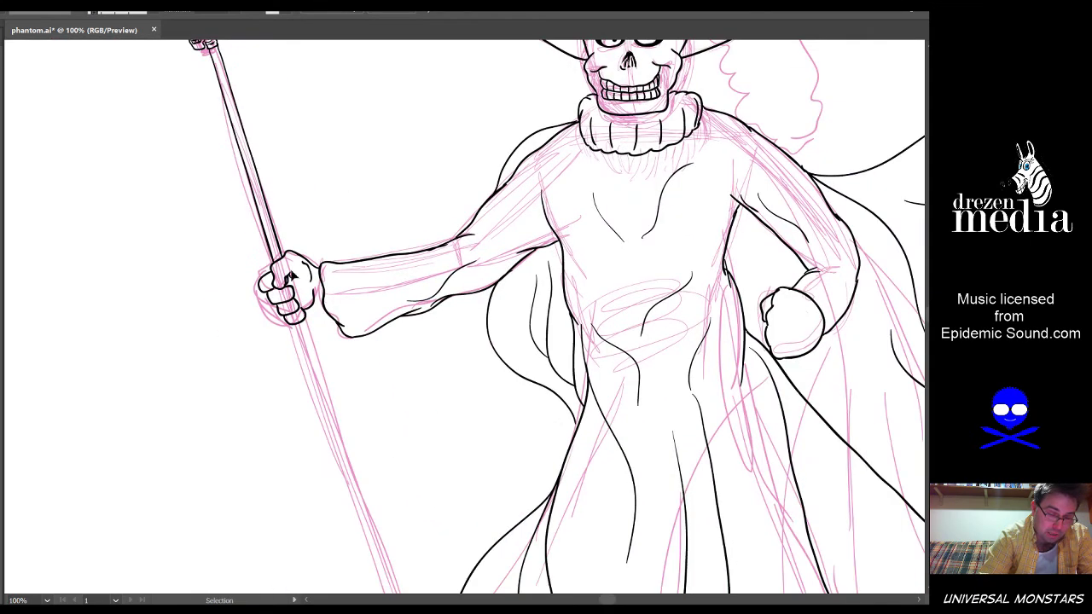
scroll(290, 268, up, 3)
scroll(304, 148, down, 3)
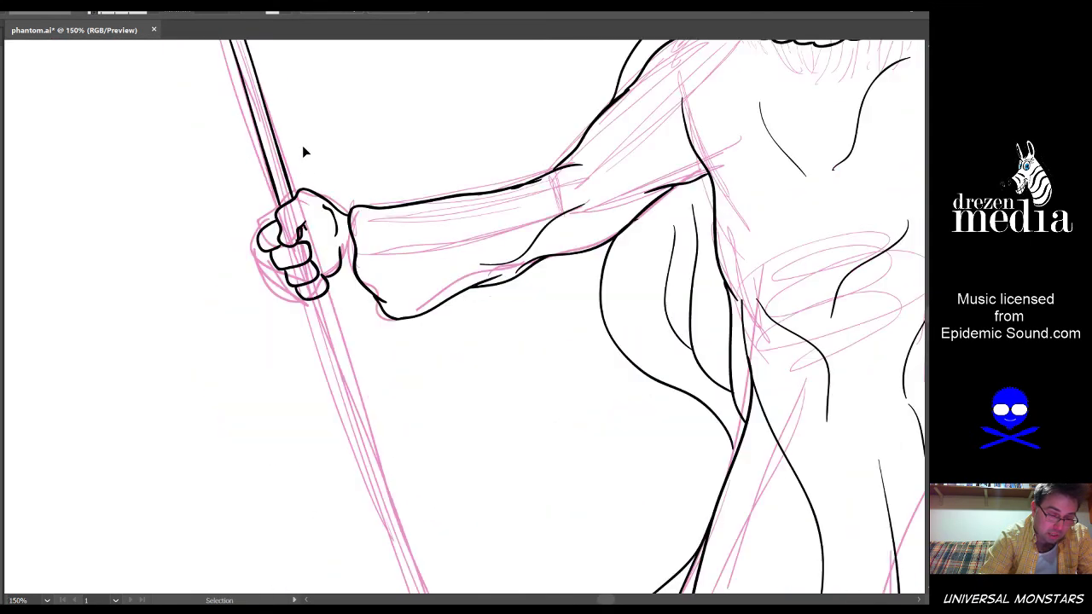
scroll(302, 145, down, 1)
drag(336, 126, 310, 285)
scroll(312, 281, up, 3)
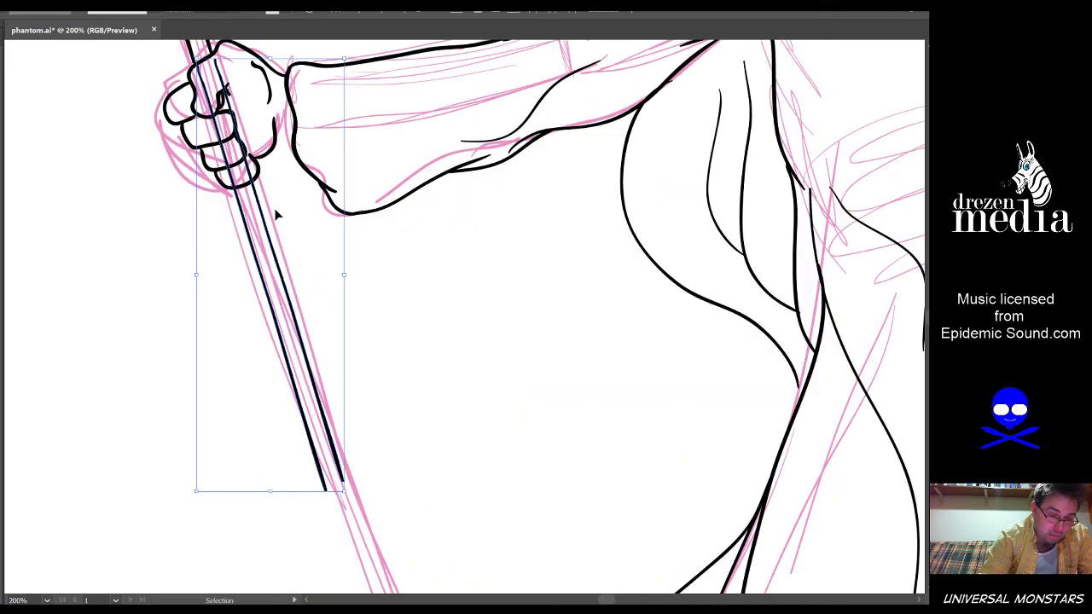
drag(285, 281, 335, 406)
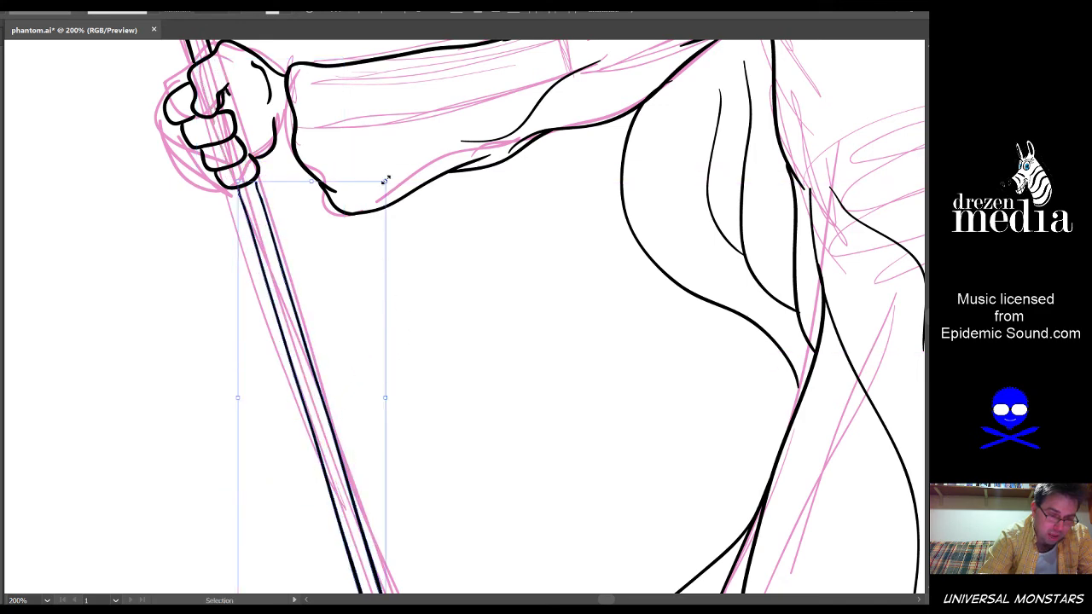
drag(387, 177, 385, 180)
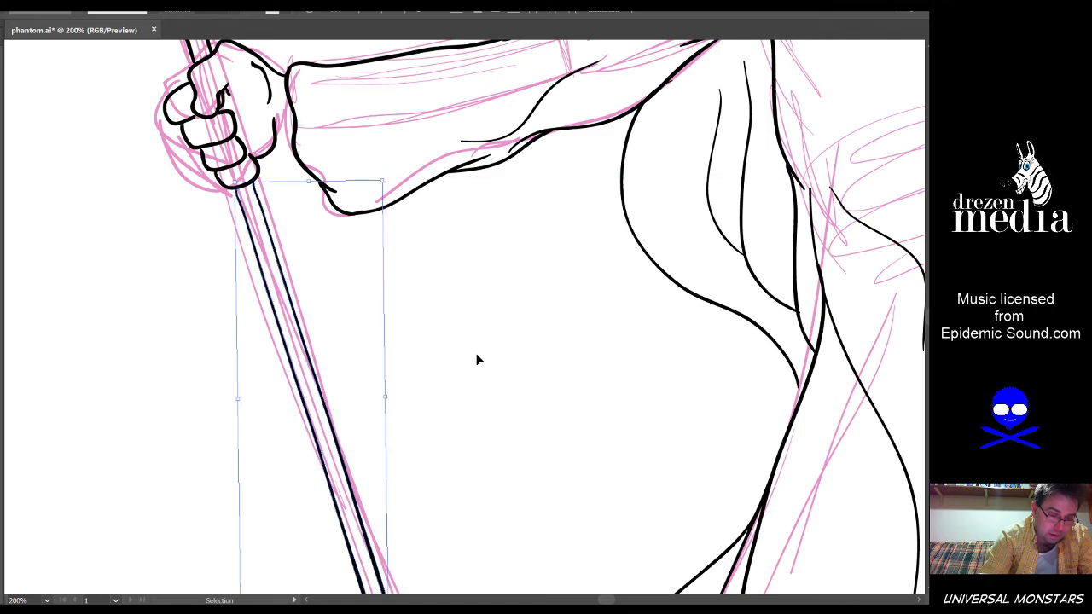
Set up Direct Selection for editing the lower ends of the two shaft lines near the cape's edge
scroll(469, 392, down, 10)
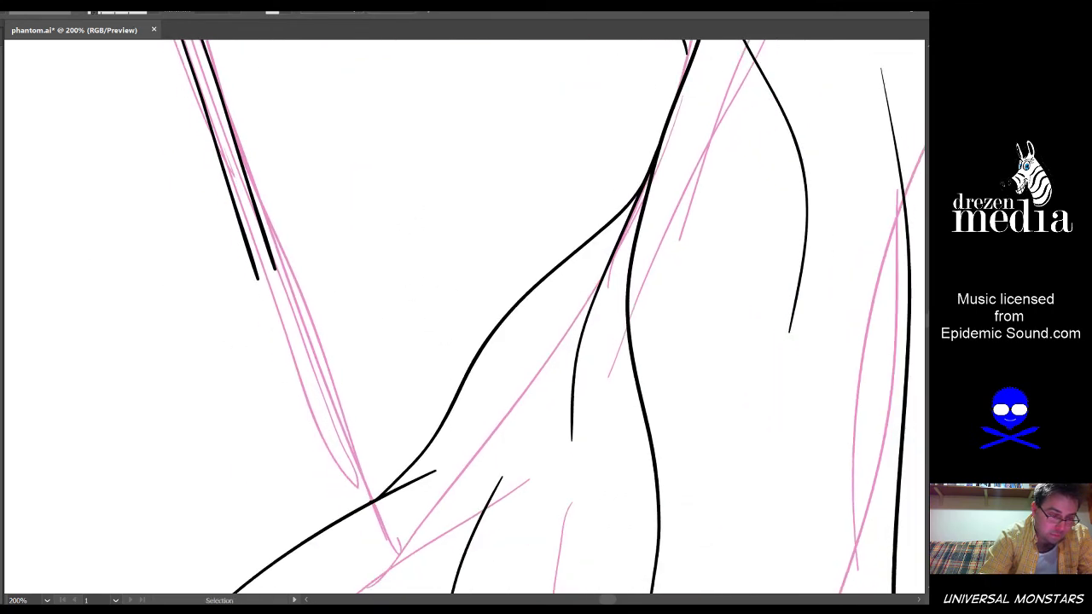
key(a)
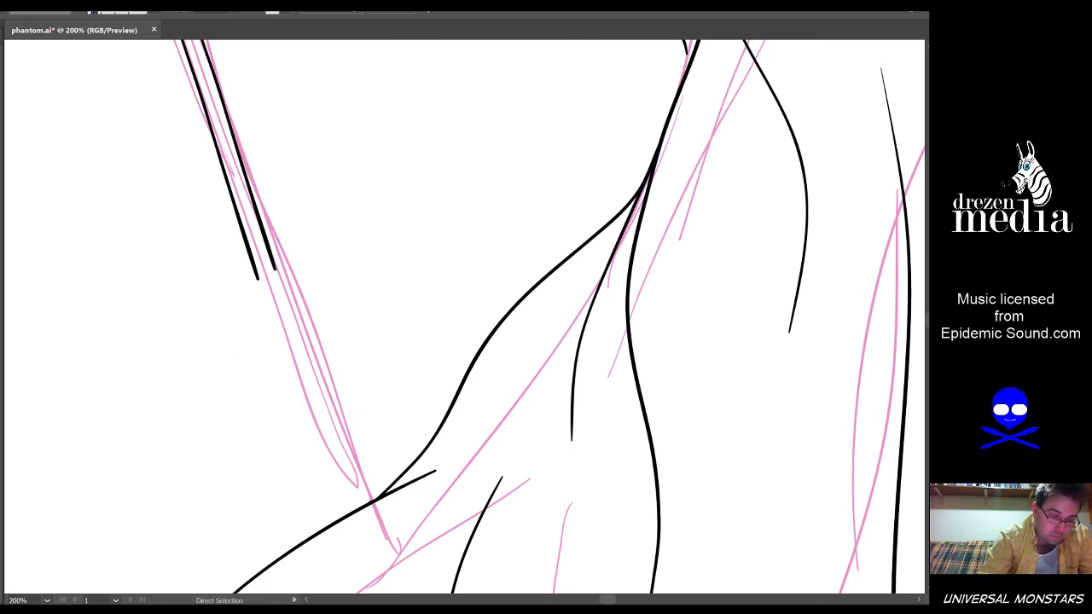
Extend both staff outline strokes below the gripping hand down to the edge of the robe
click(260, 281)
mouse_move(257, 284)
mouse_down()
mouse_move(339, 530)
mouse_move(339, 521)
mouse_up()
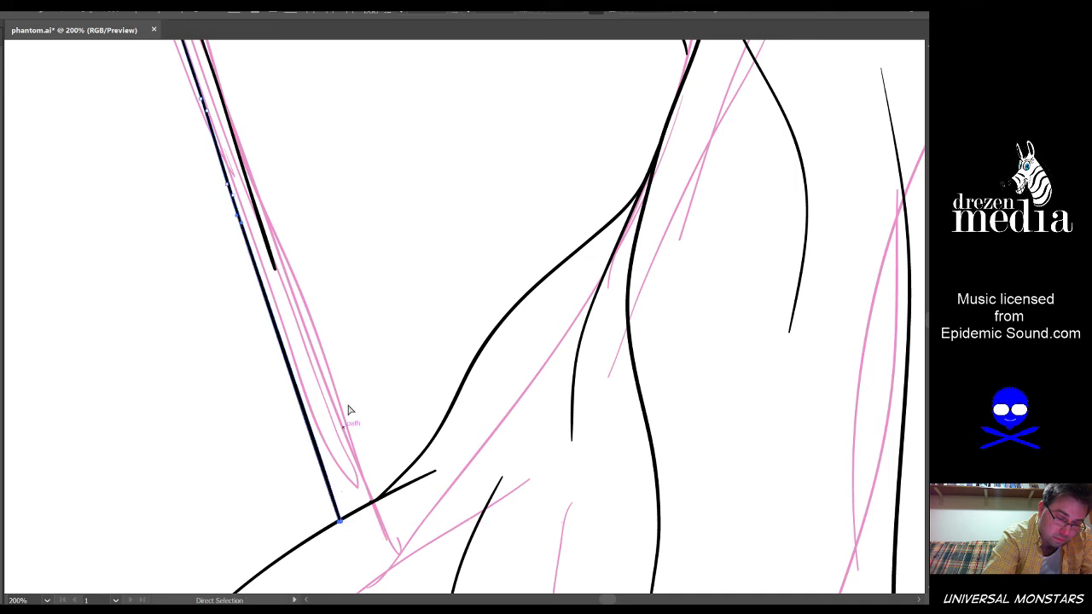
mouse_move(275, 271)
mouse_down()
mouse_move(357, 479)
mouse_move(356, 510)
mouse_up()
click(388, 419)
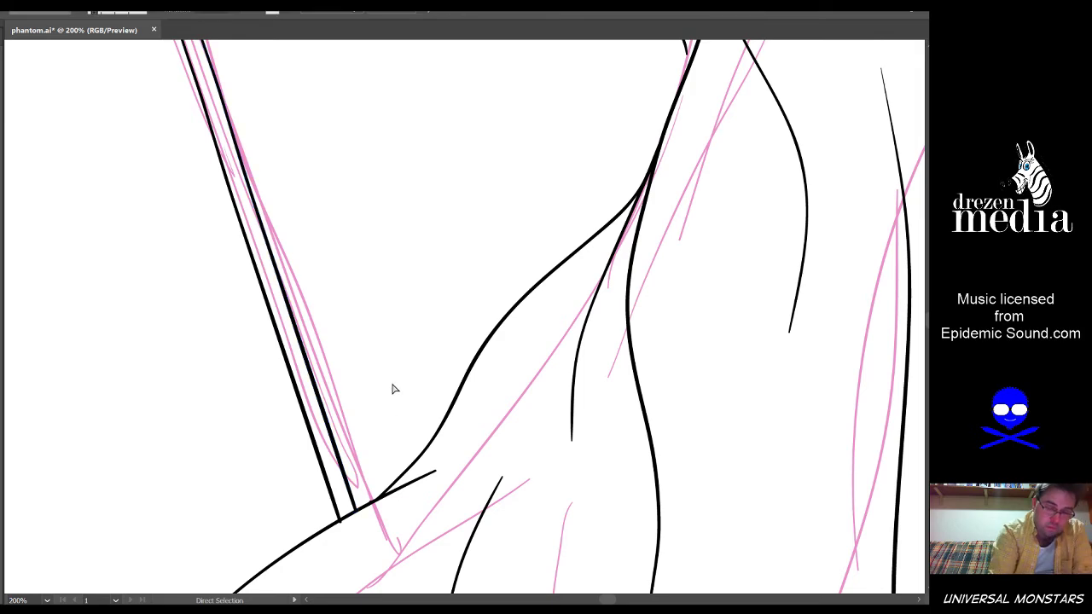
Examine the inked figure as a whole and close up around the face, collar, torso and cape
key(ctrl+minus)
key(ctrl+minus)
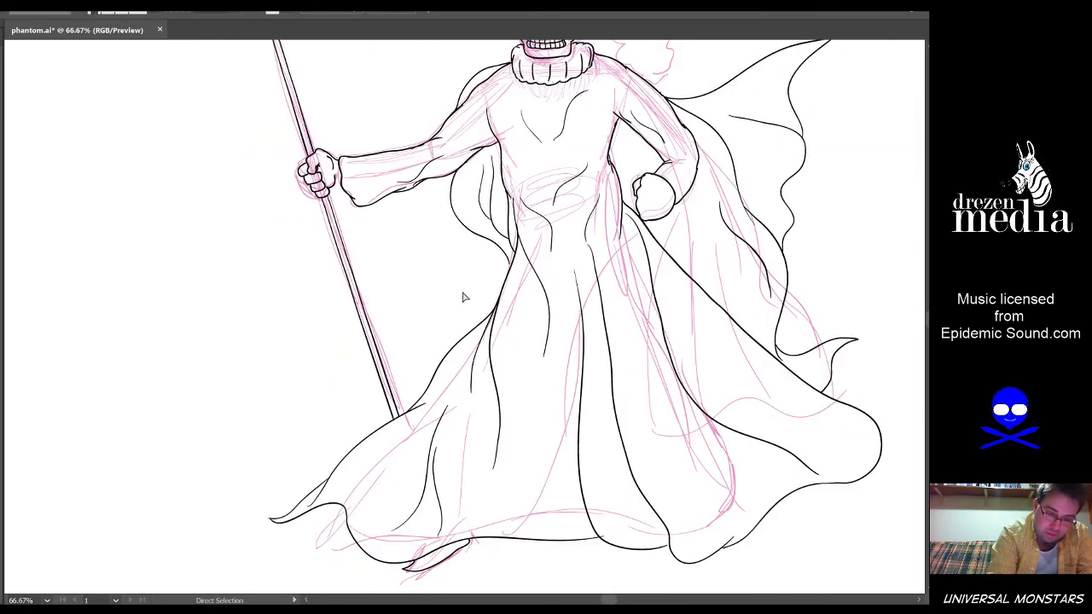
key(ctrl+minus)
drag(442, 249, 404, 319)
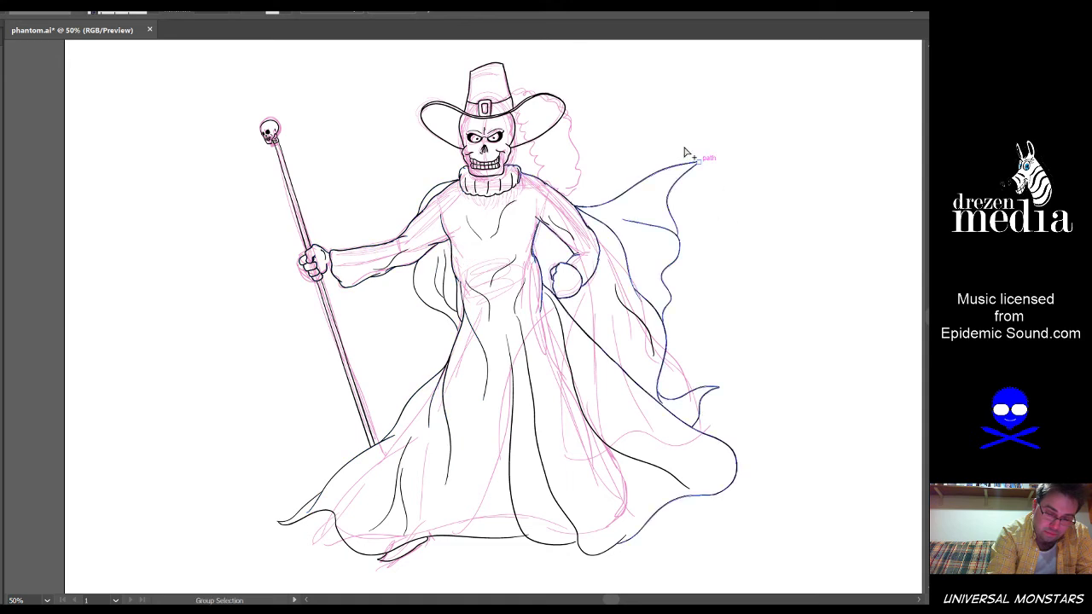
key(a)
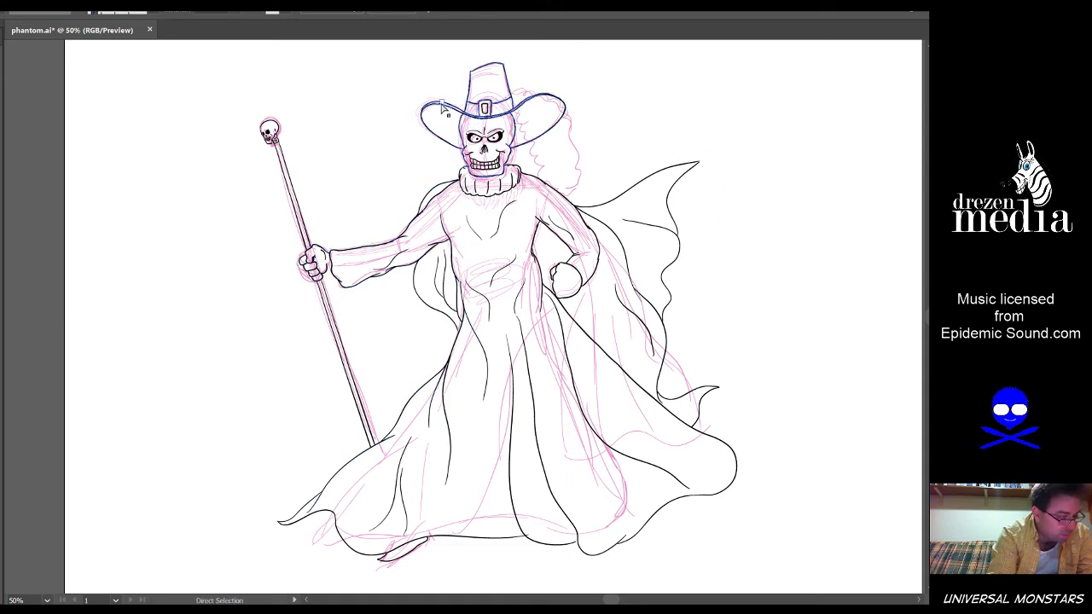
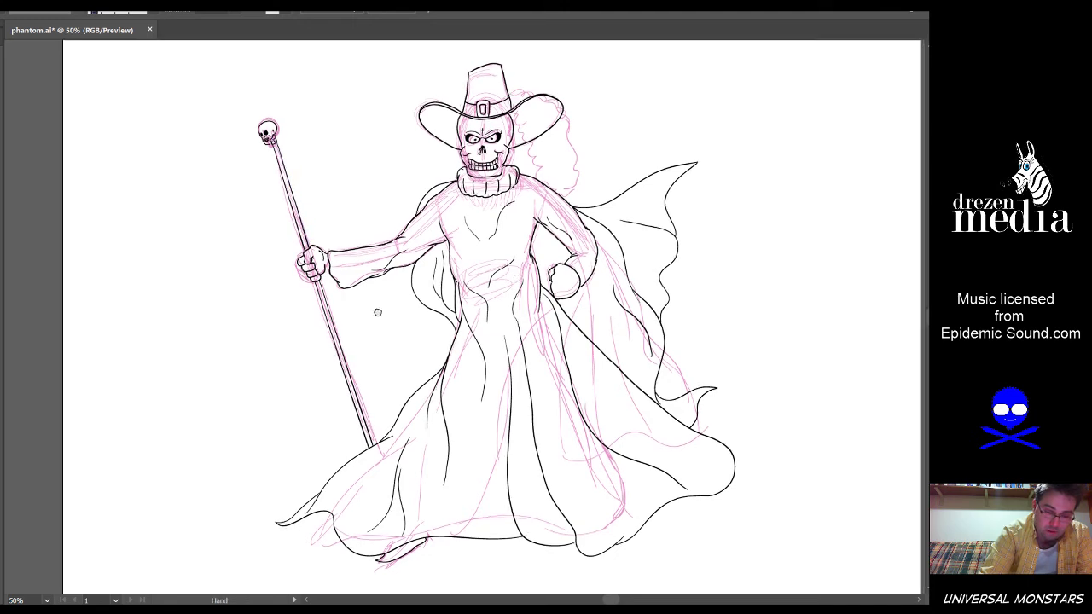
drag(530, 221, 278, 271)
scroll(223, 203, up, 3)
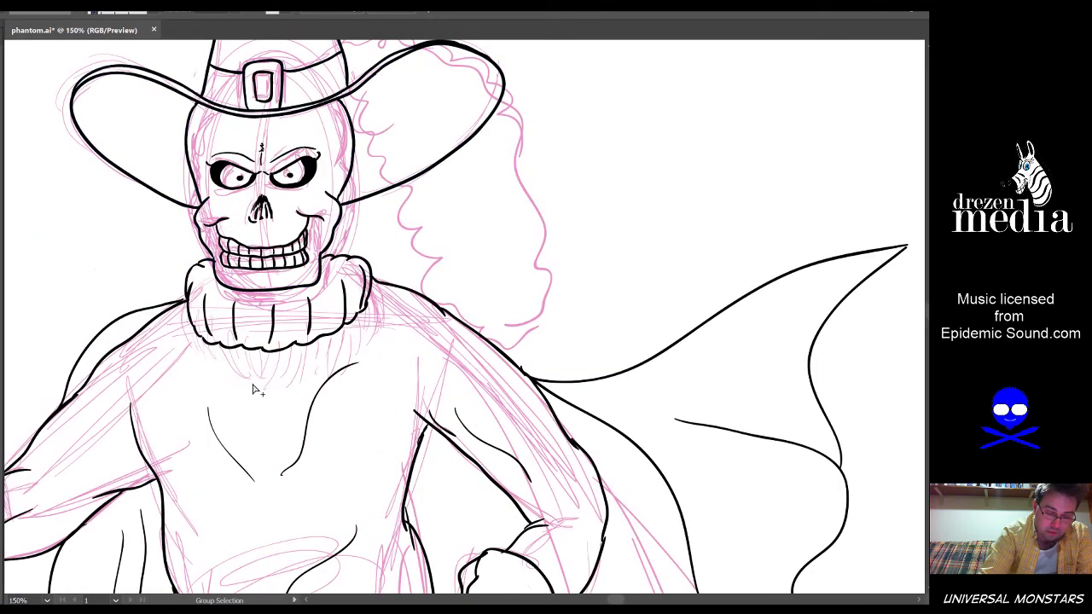
drag(180, 227, 270, 146)
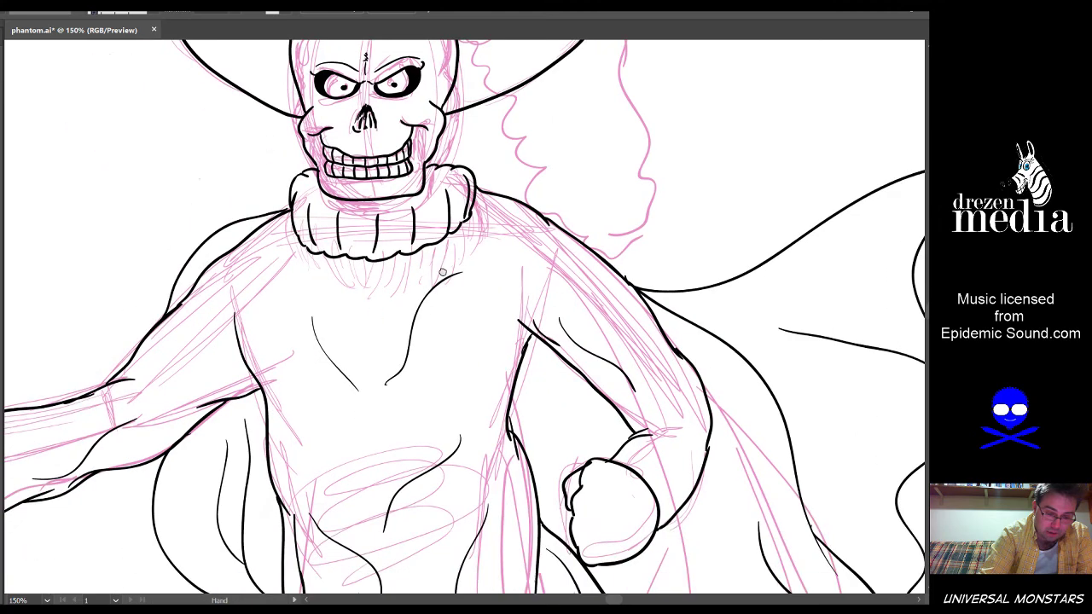
drag(443, 272, 351, 409)
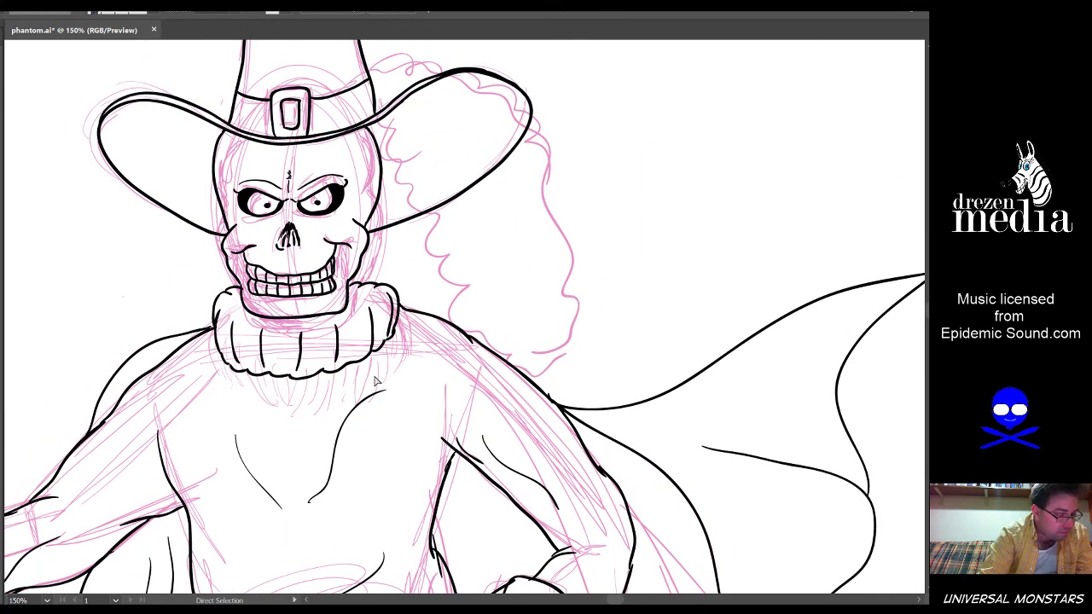
scroll(522, 416, down, 3)
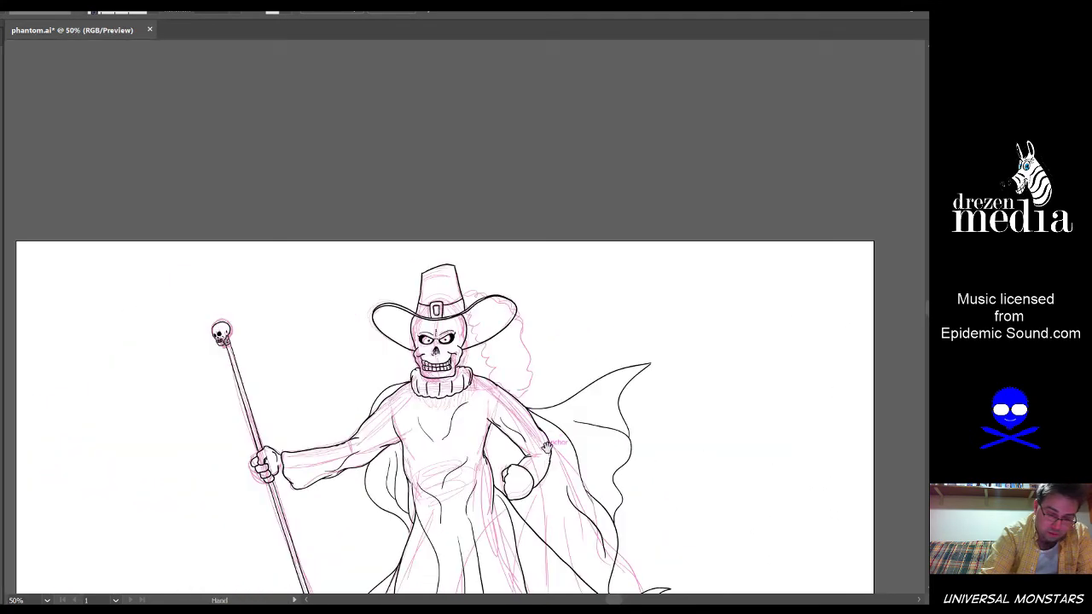
scroll(604, 371, down, 2)
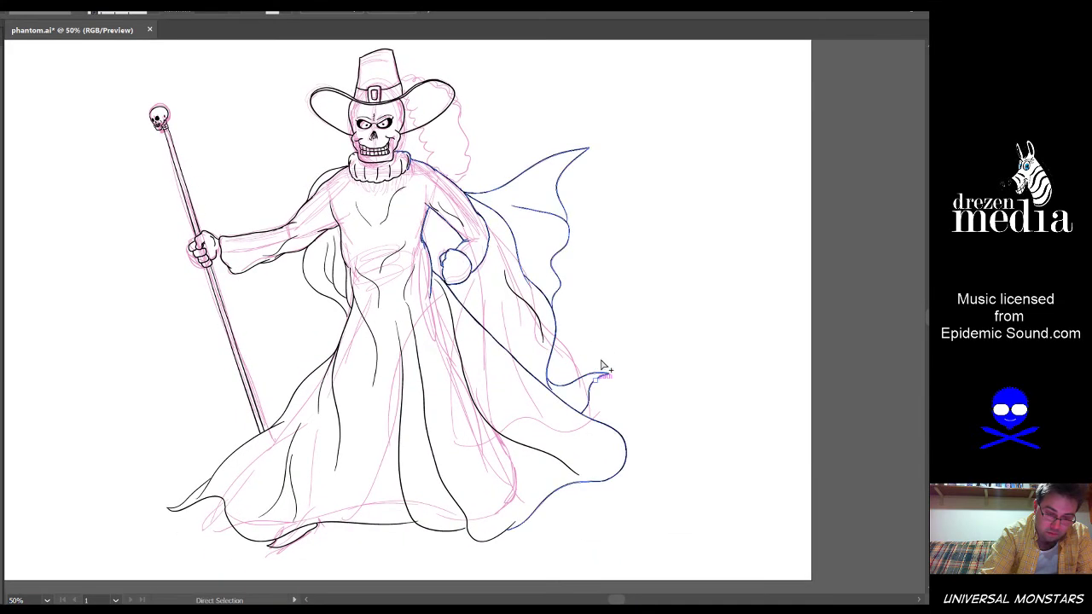
drag(650, 140, 210, 560)
scroll(653, 46, up, 1)
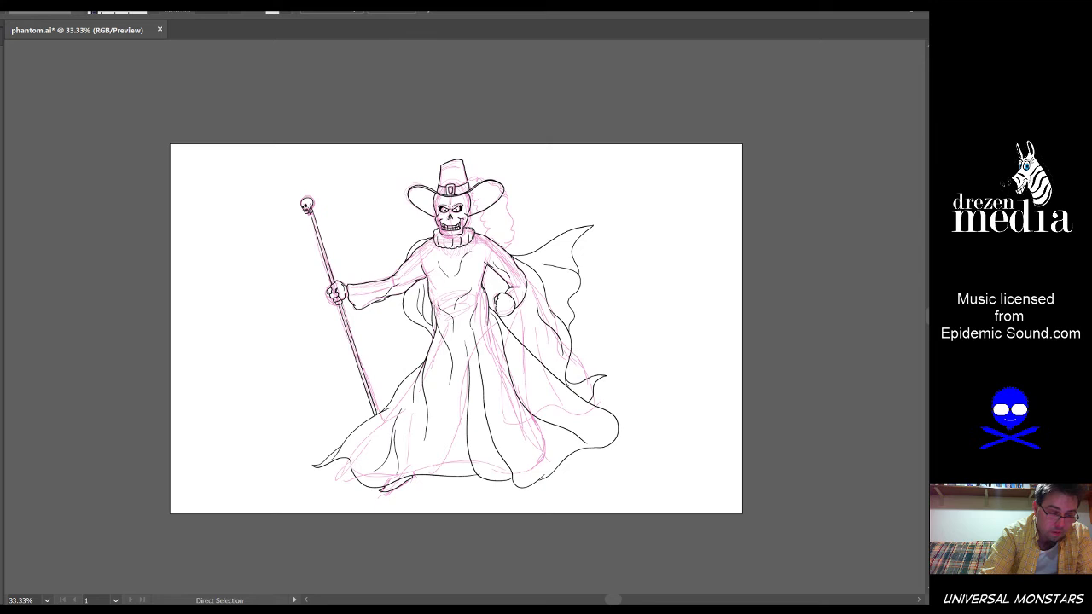
Select the figure's entire line art and use the Live Paint Bucket to fill the robe and main cape areas with red
key(v)
scroll(271, 147, down, 3)
drag(271, 147, 674, 535)
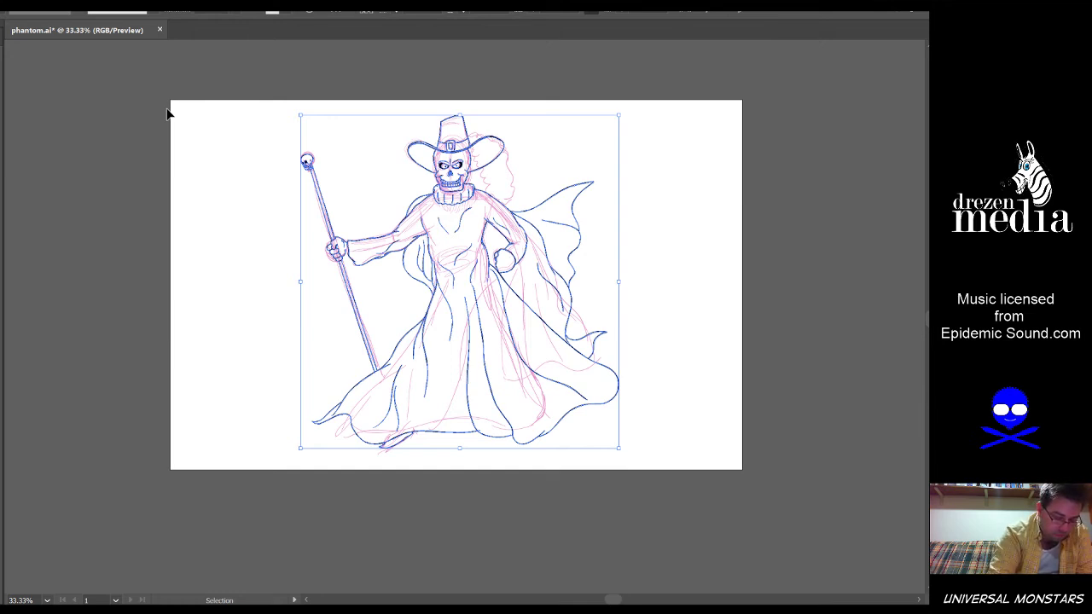
click(182, 266)
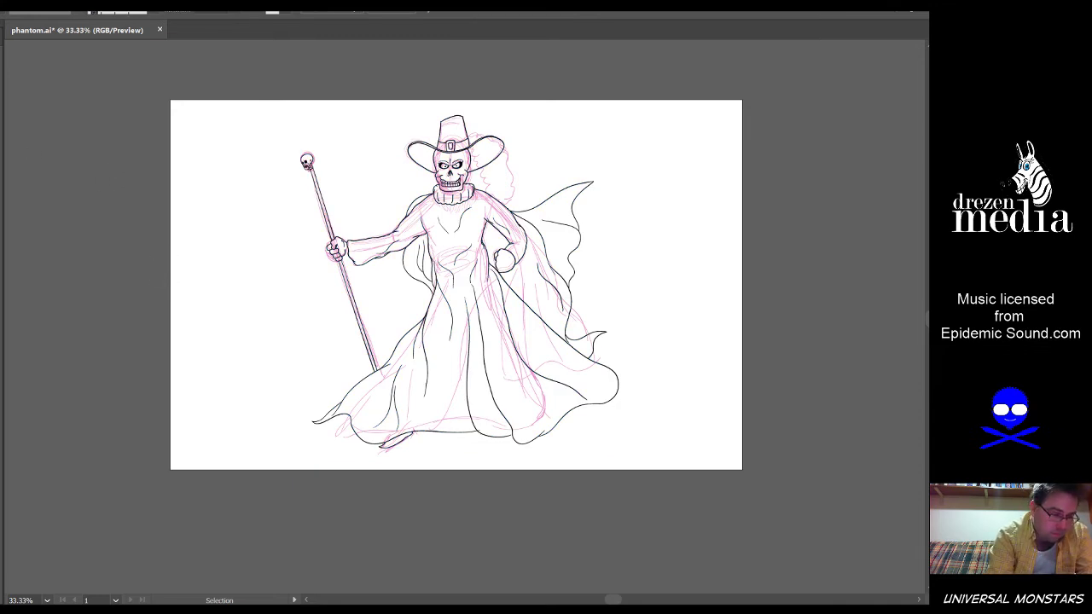
key(k)
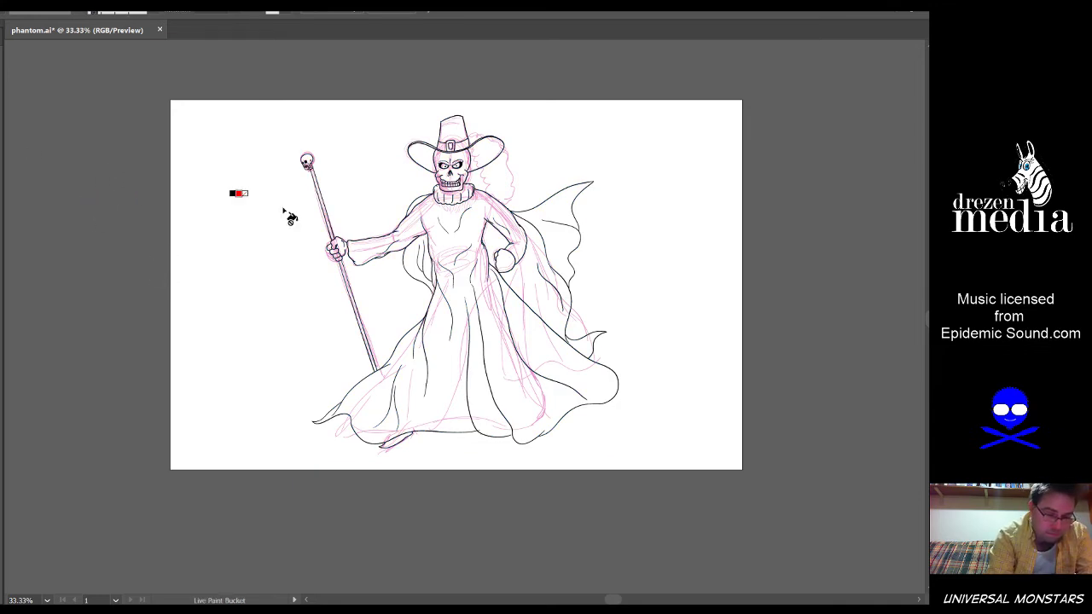
click(461, 373)
click(535, 256)
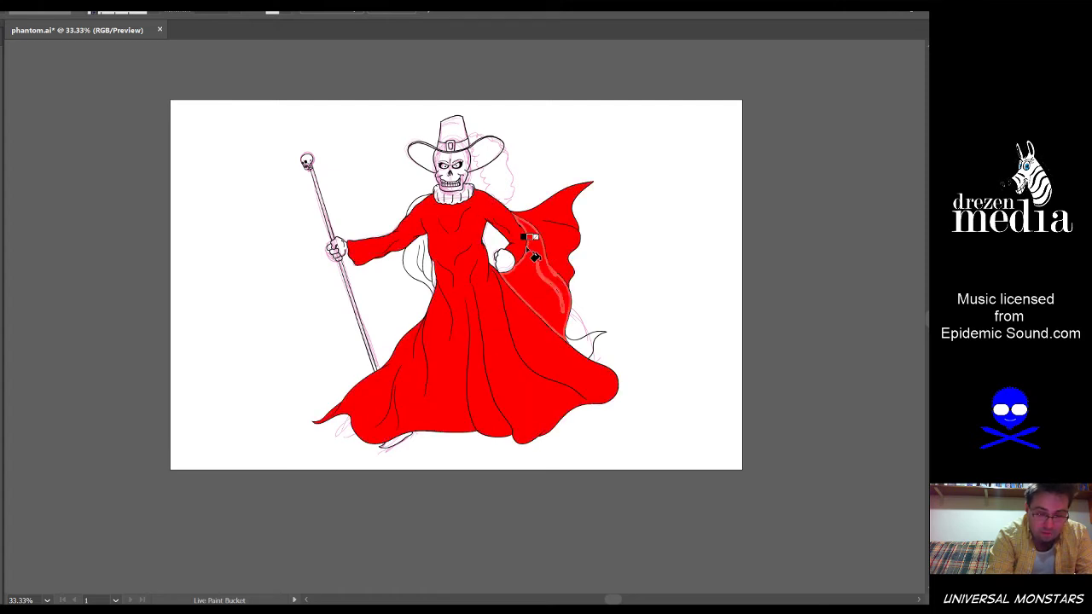
click(431, 269)
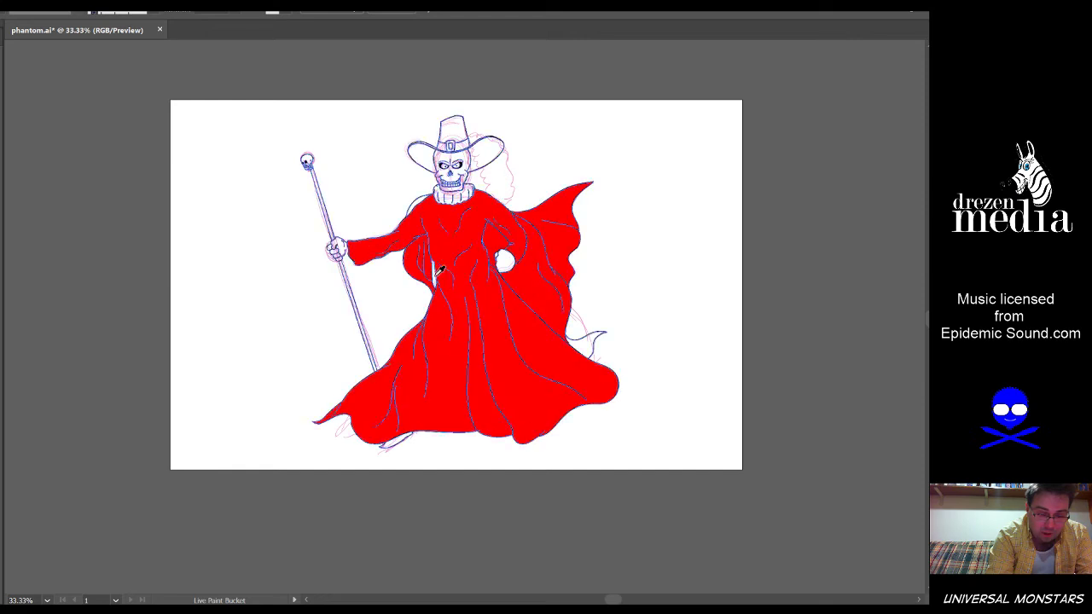
Fill the remaining cape areas with red, including the part behind the staff-side shoulder and the lower cape tail
scroll(440, 270, up, 2)
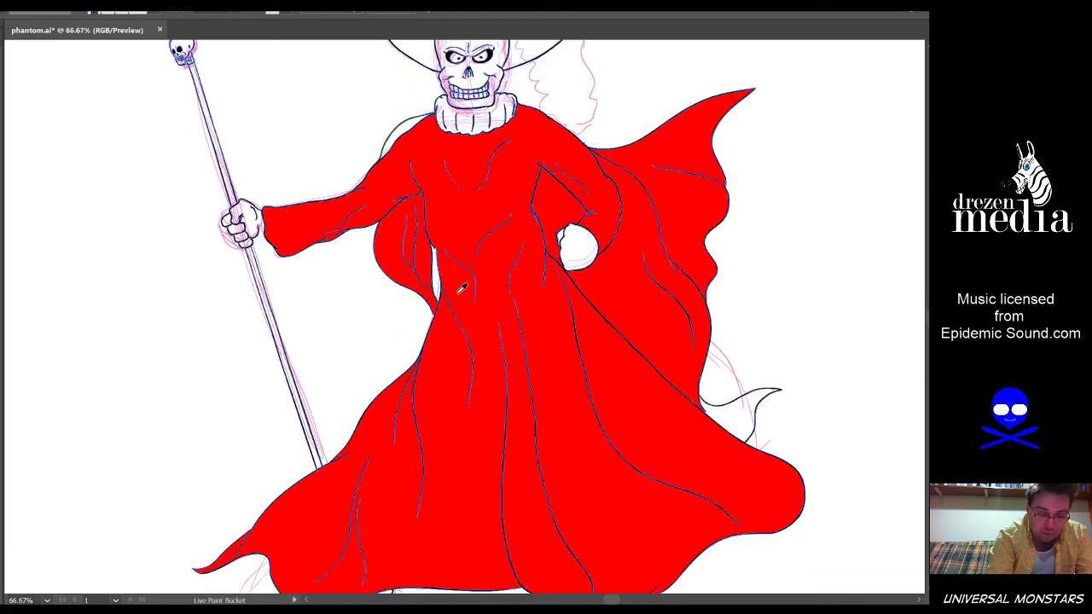
click(395, 128)
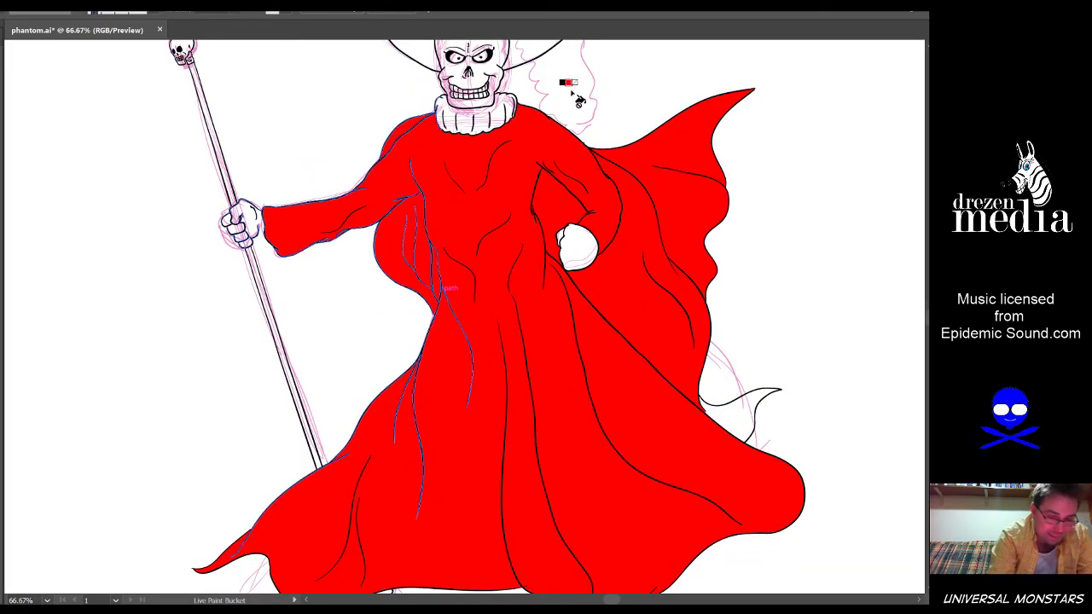
scroll(567, 256, up, 4)
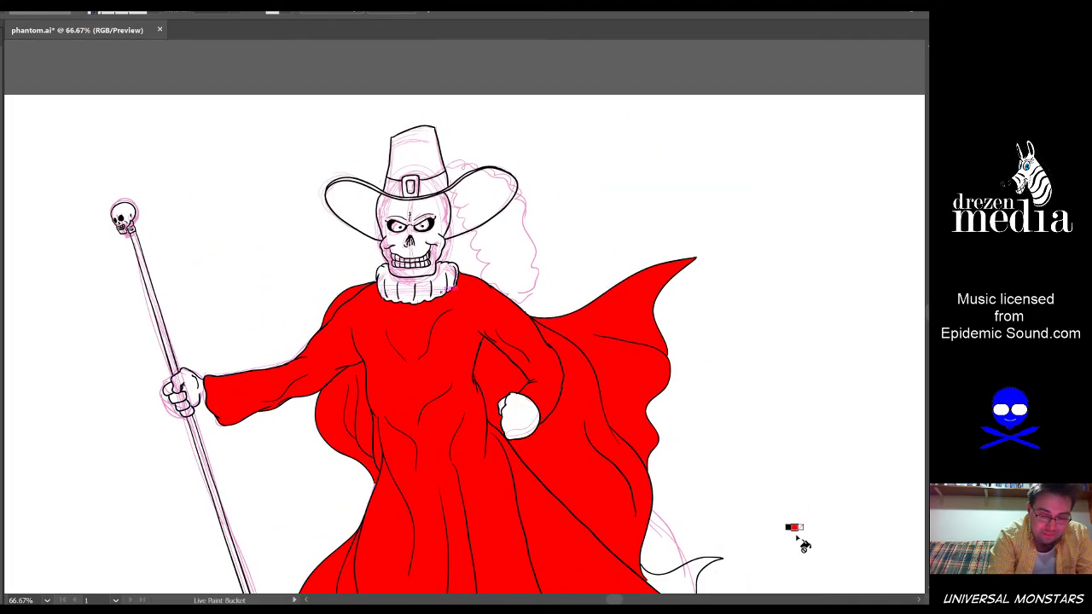
scroll(653, 312, down, 5)
key(space)
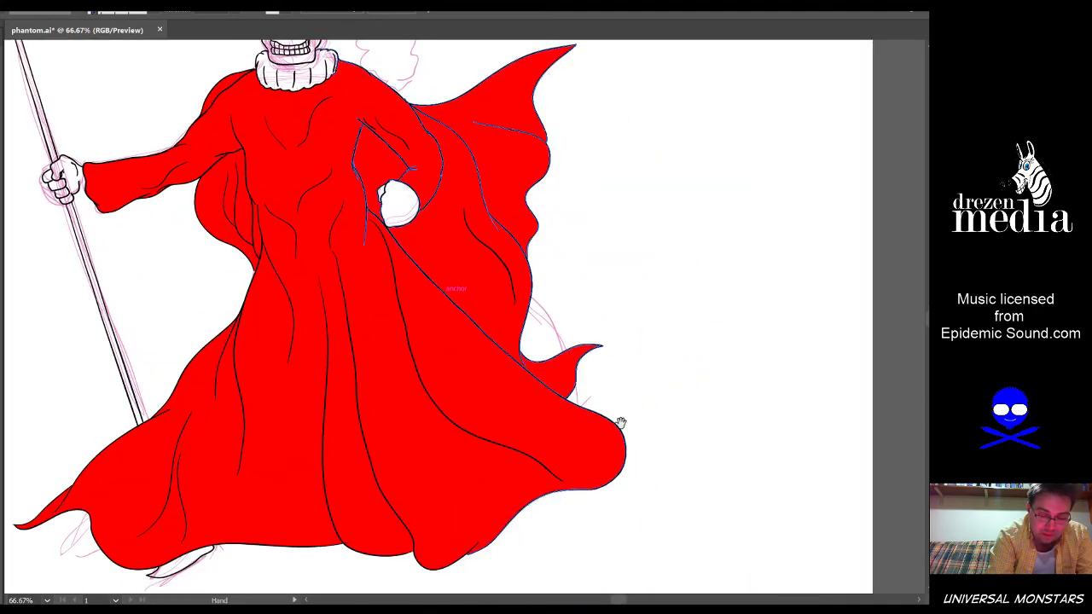
drag(621, 422, 689, 333)
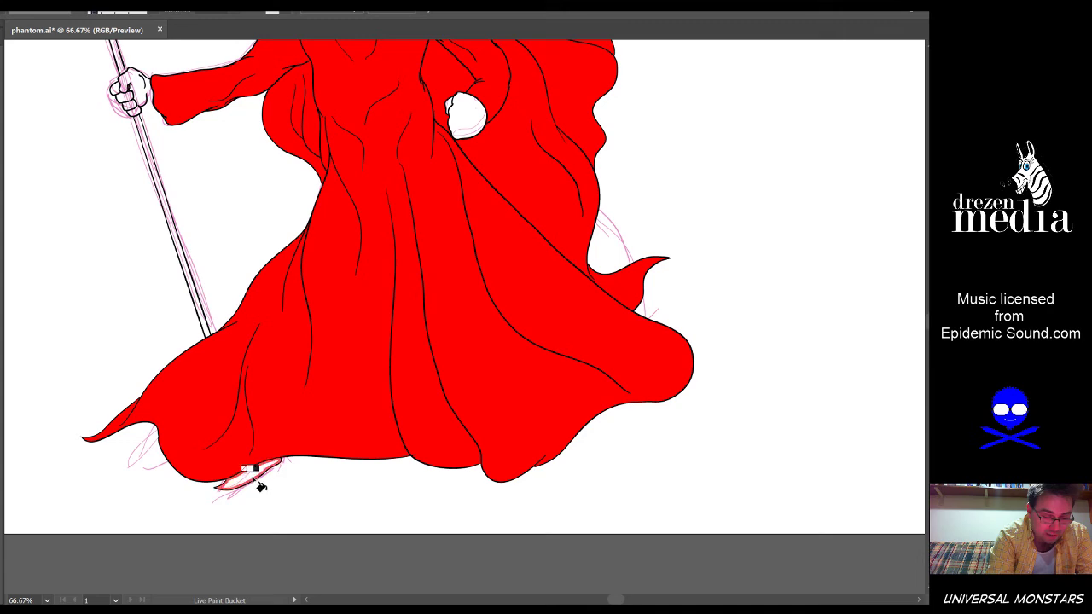
Fill the fist resting on the hip with white
drag(219, 248, 258, 444)
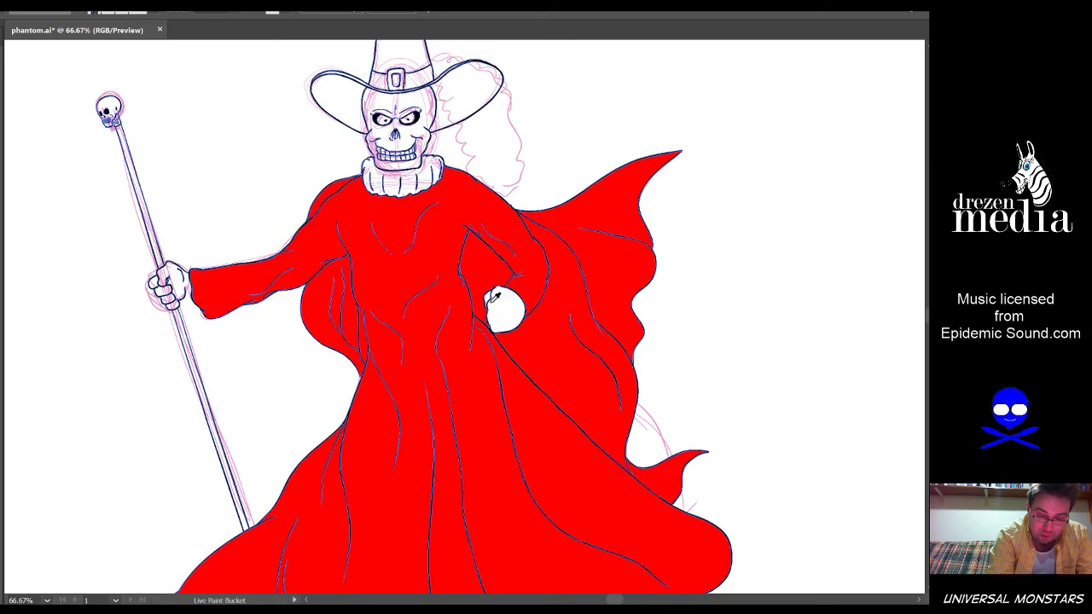
scroll(512, 304, up, 3)
scroll(387, 322, down, 3)
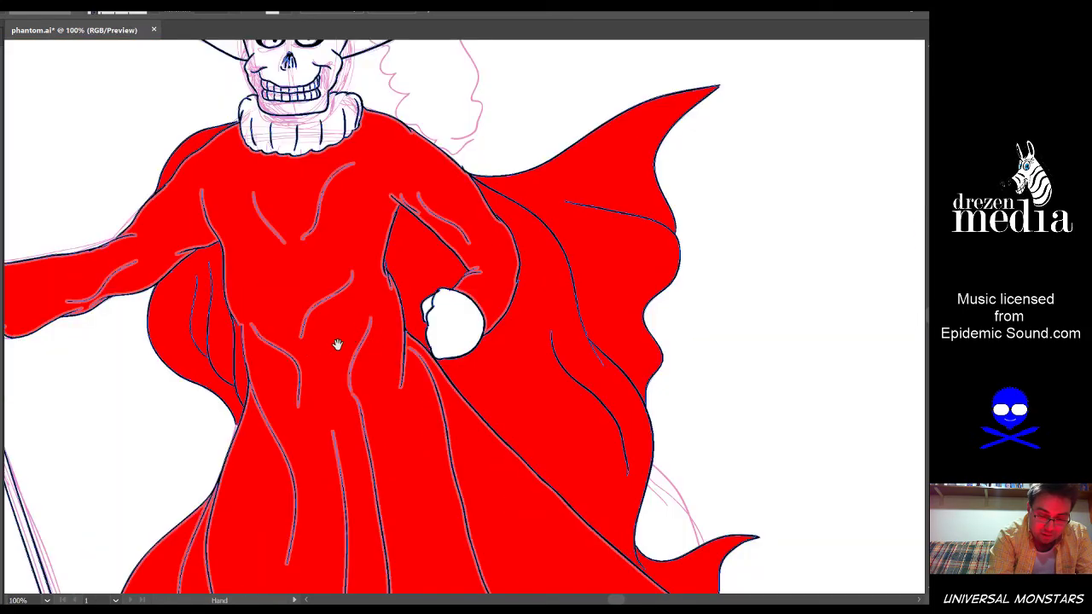
Draw the missing wrist lines with the Blob Brush to close the gap between the staff hand and the sleeve cuff
scroll(514, 339, left, 5)
scroll(239, 274, up, 2)
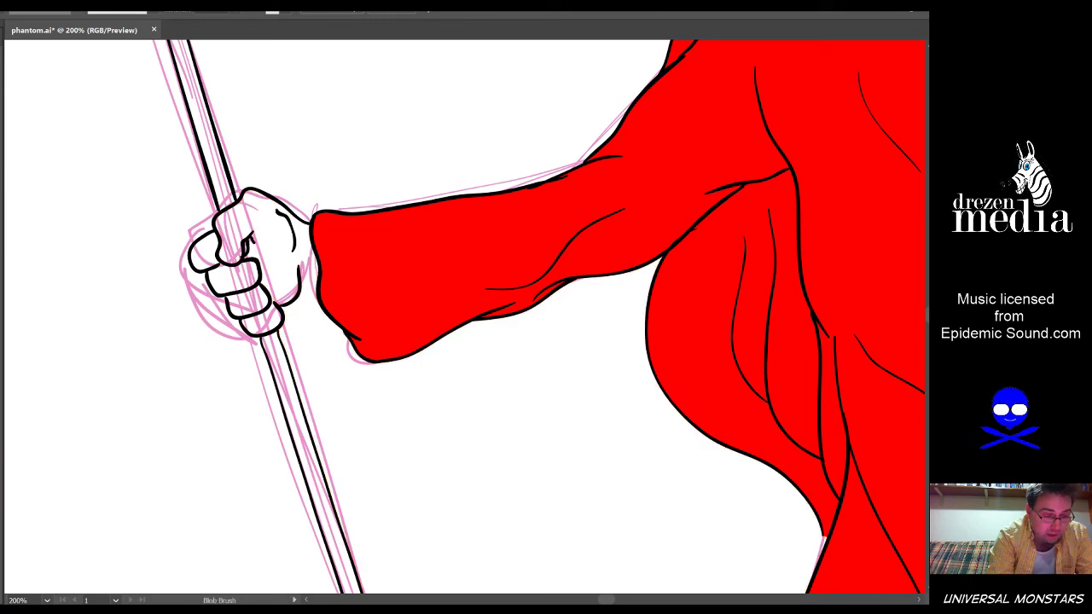
click(327, 271)
key(shift+b)
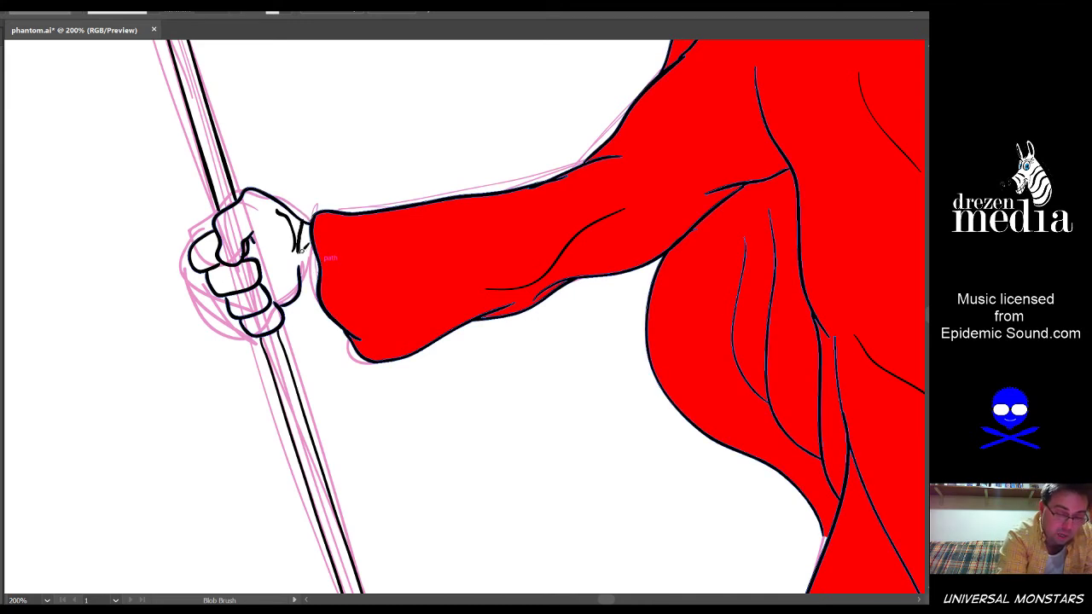
drag(319, 266, 311, 218)
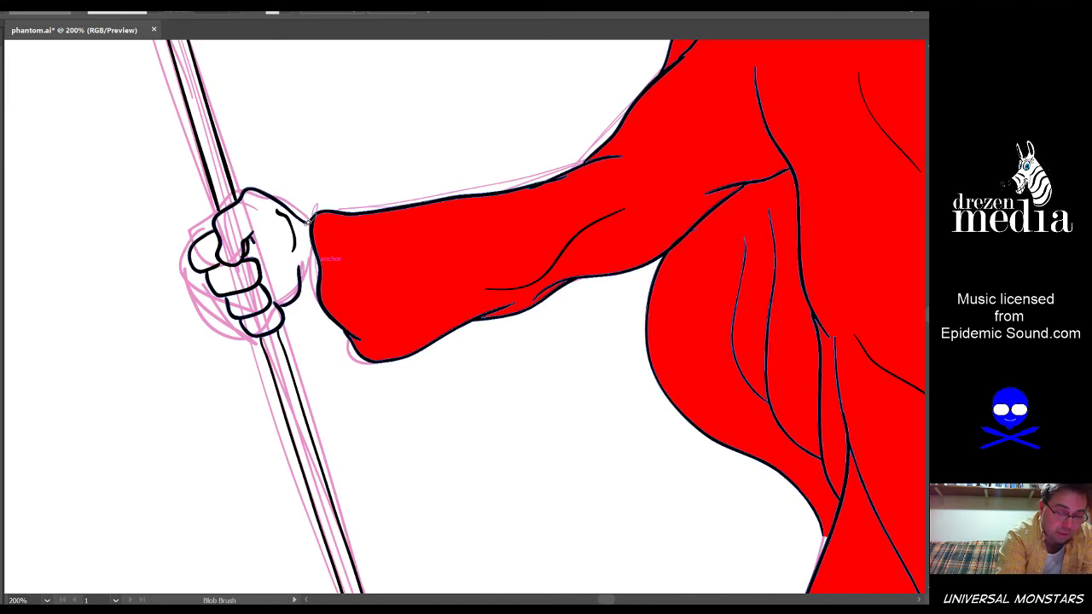
drag(317, 256, 306, 224)
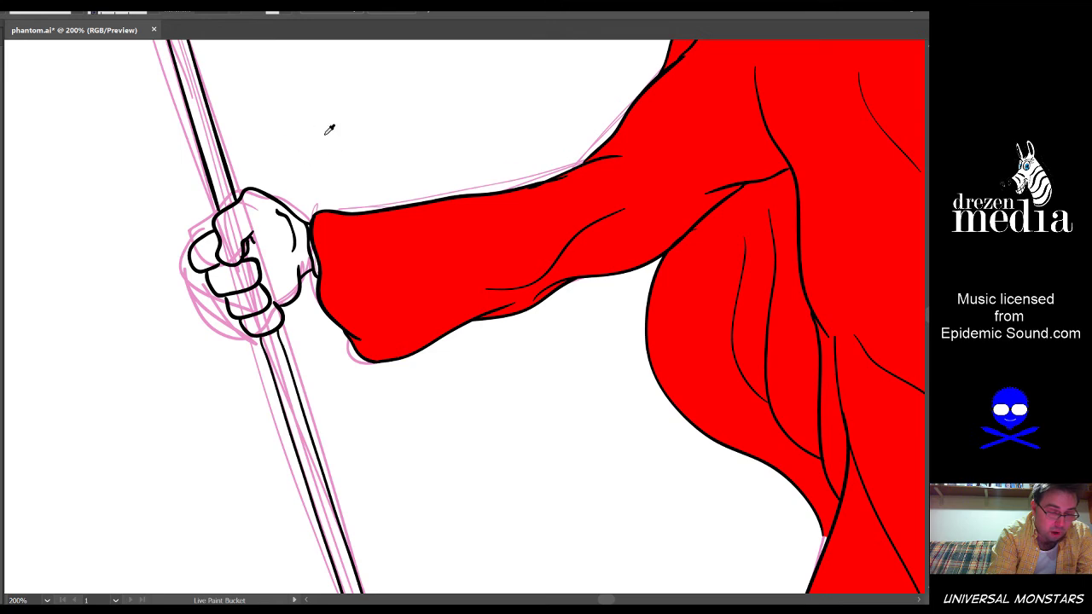
Fill the hand gripping the staff, including its fingers, and the ruffled collar with white
scroll(322, 277, up, 3)
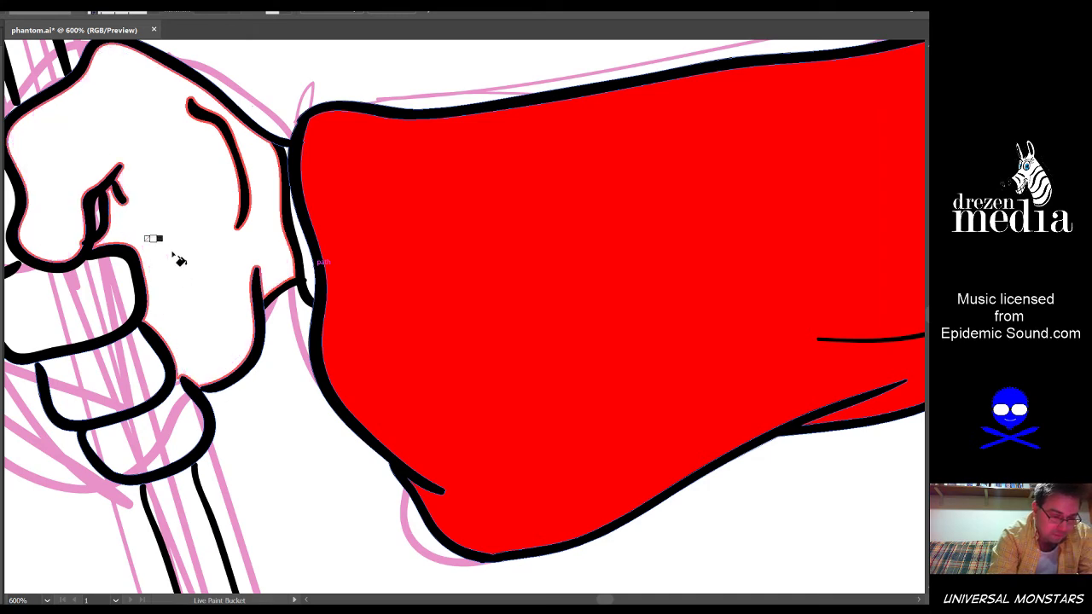
drag(174, 260, 432, 214)
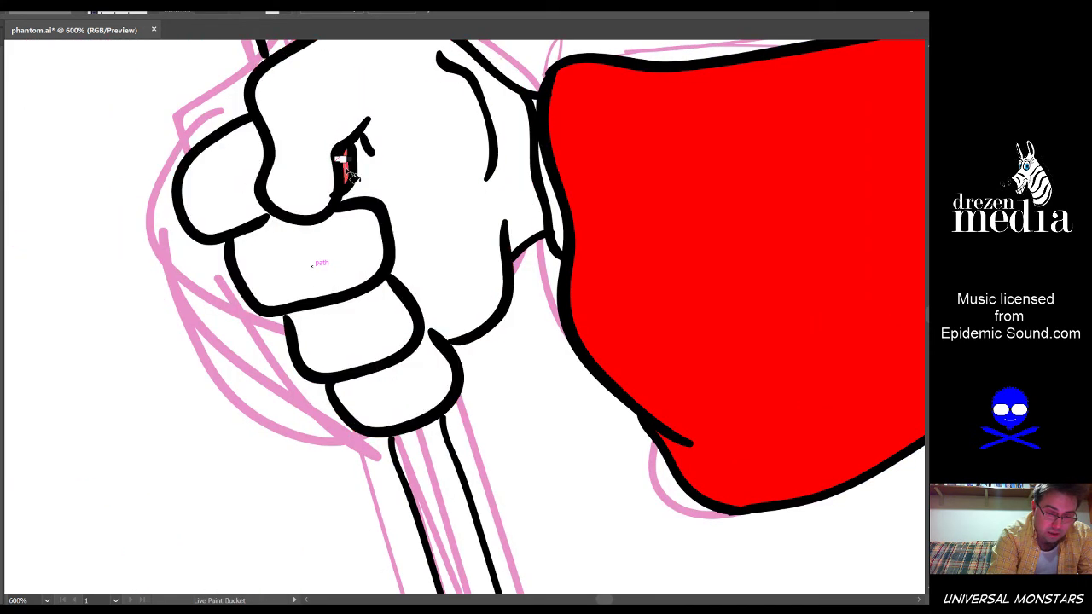
scroll(451, 208, down, 5)
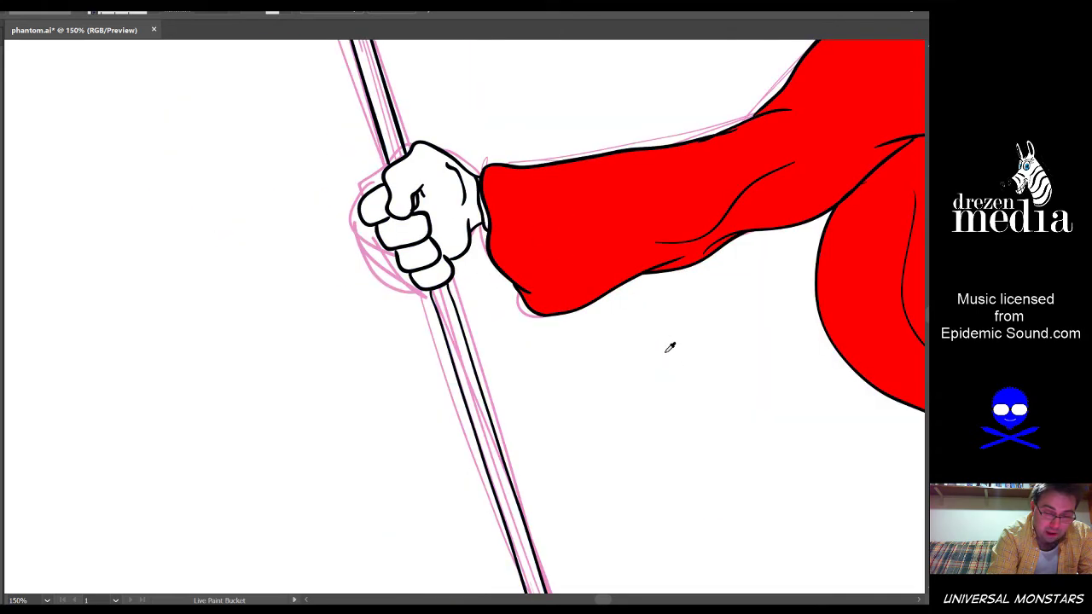
mouse_move(694, 366)
mouse_down()
mouse_move(402, 312)
mouse_move(448, 273)
mouse_move(162, 347)
mouse_move(310, 248)
mouse_move(441, 295)
mouse_move(424, 324)
mouse_move(409, 294)
mouse_up()
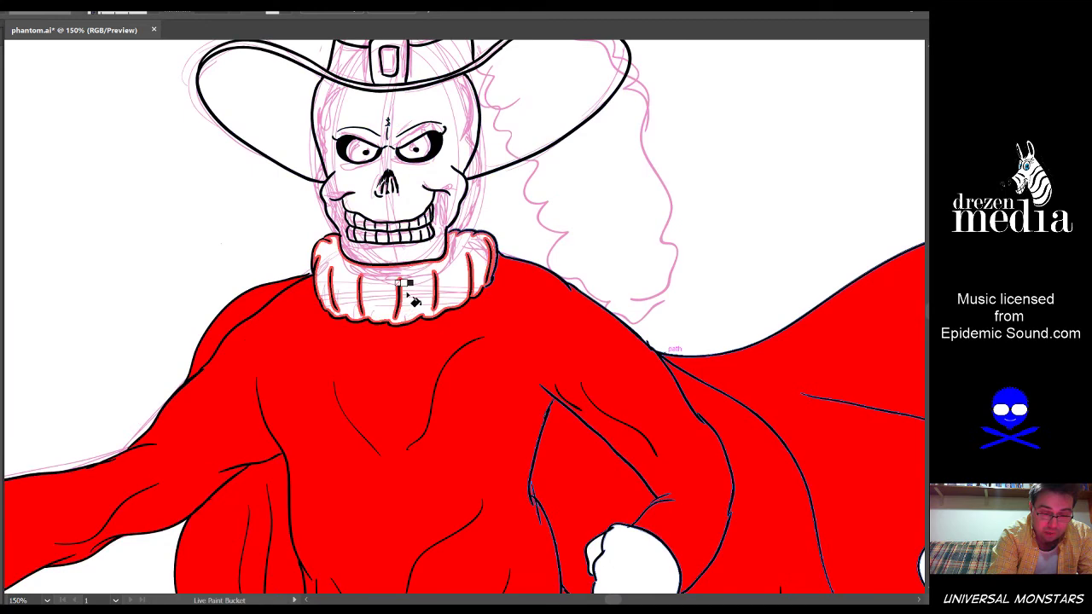
click(409, 294)
Fill the main skull's face, including the cheek, jaw and brow areas, with light gray
scroll(394, 215, up, 1)
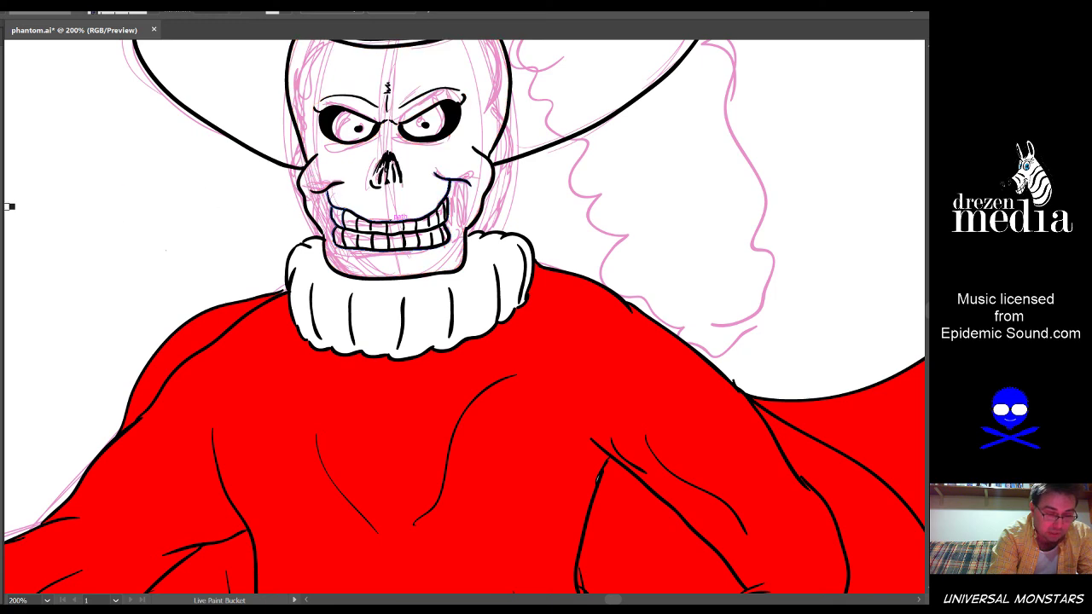
click(360, 173)
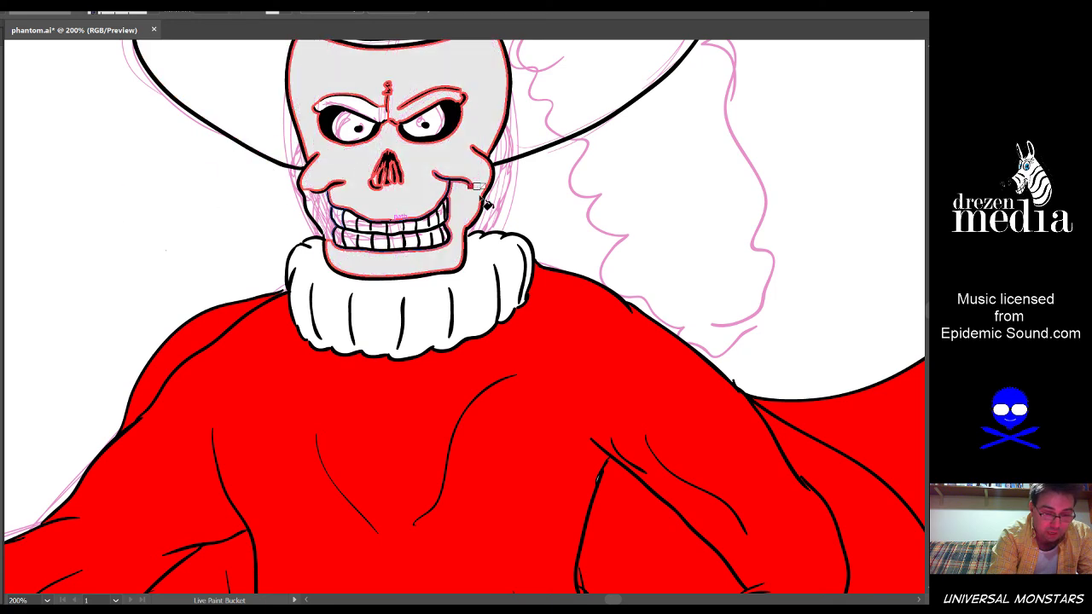
scroll(354, 102, up, 3)
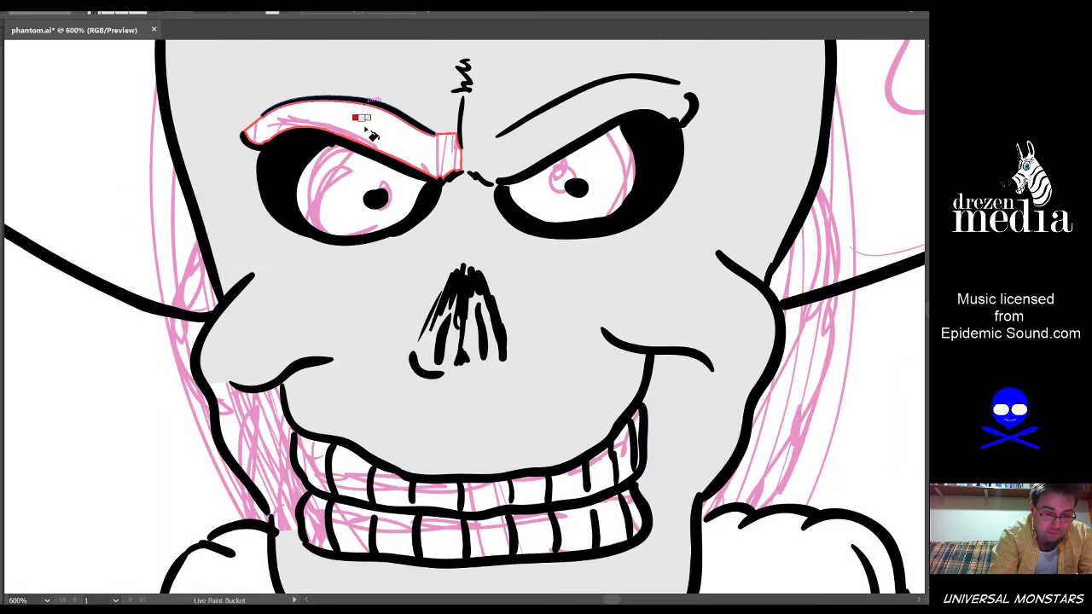
Fill the upper and lower rows of teeth in the main skull with white
scroll(439, 366, down, 4)
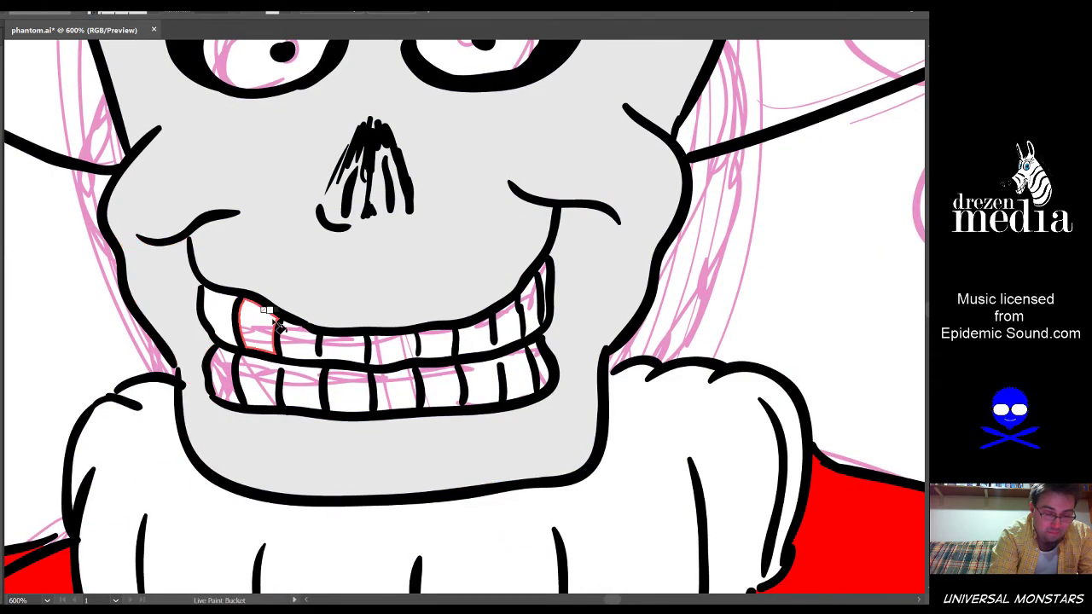
mouse_move(303, 343)
mouse_down()
mouse_move(438, 348)
mouse_move(492, 326)
mouse_move(526, 285)
mouse_move(539, 309)
mouse_up()
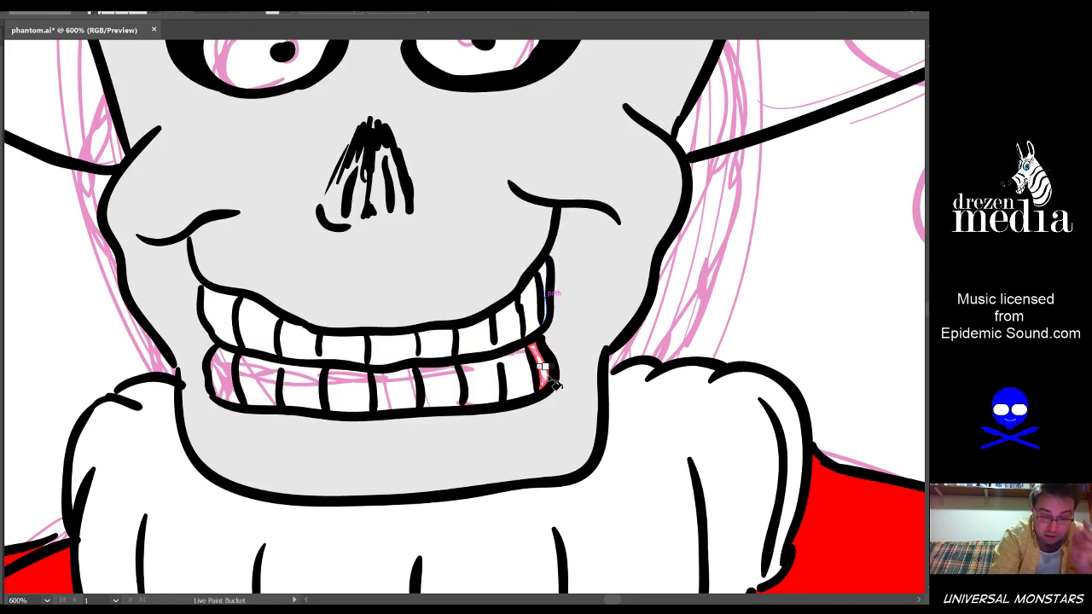
mouse_move(548, 376)
mouse_down()
mouse_move(407, 380)
mouse_move(383, 392)
mouse_move(258, 391)
mouse_move(220, 375)
mouse_up()
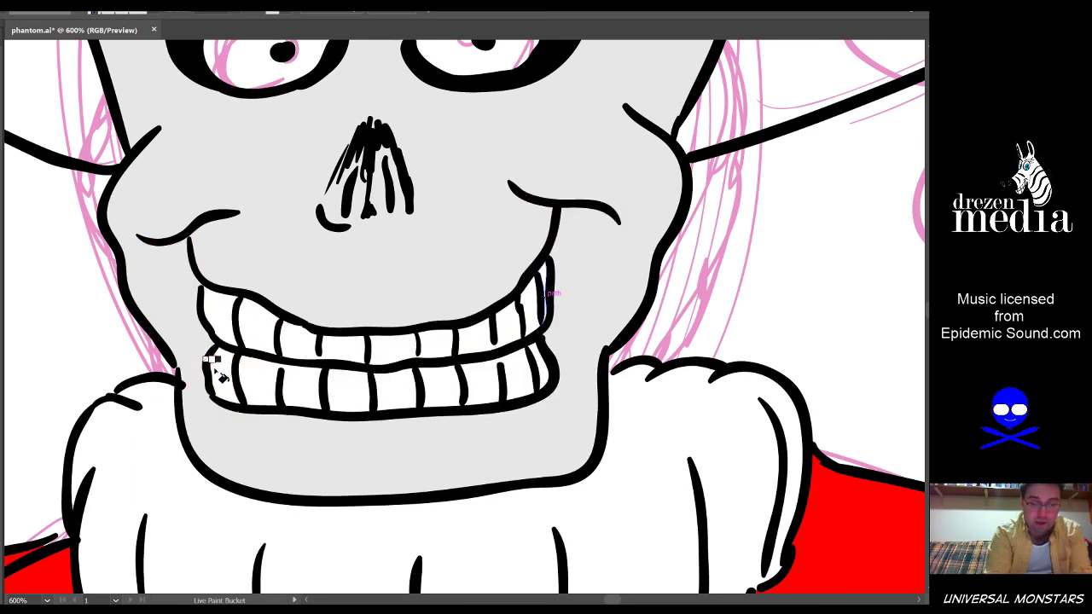
Fill the whites of both skull eyes with white
drag(220, 375, 380, 354)
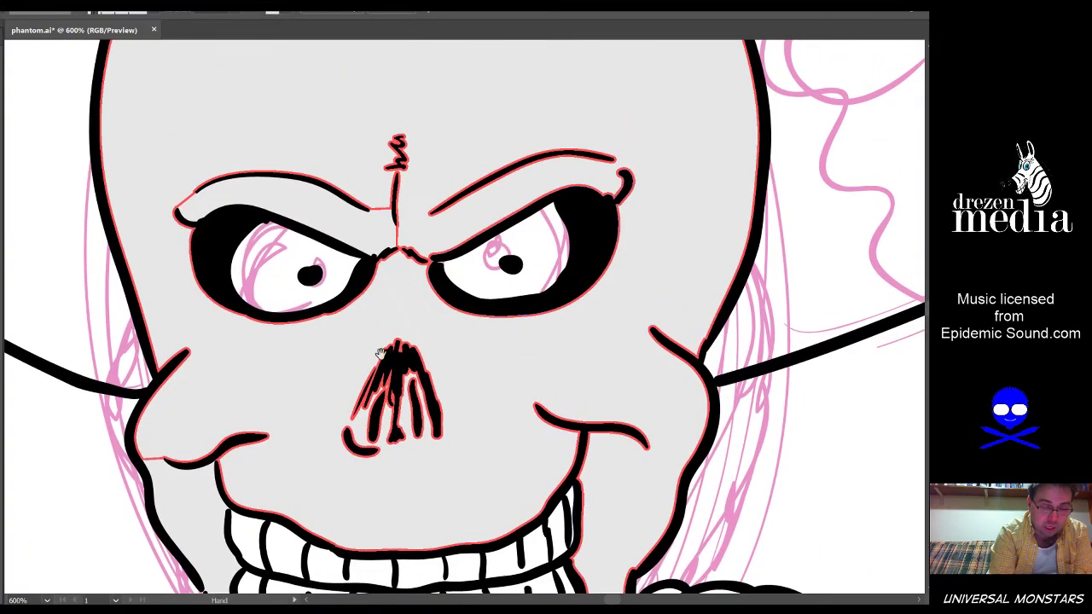
click(281, 260)
key(ctrl+z)
click(337, 264)
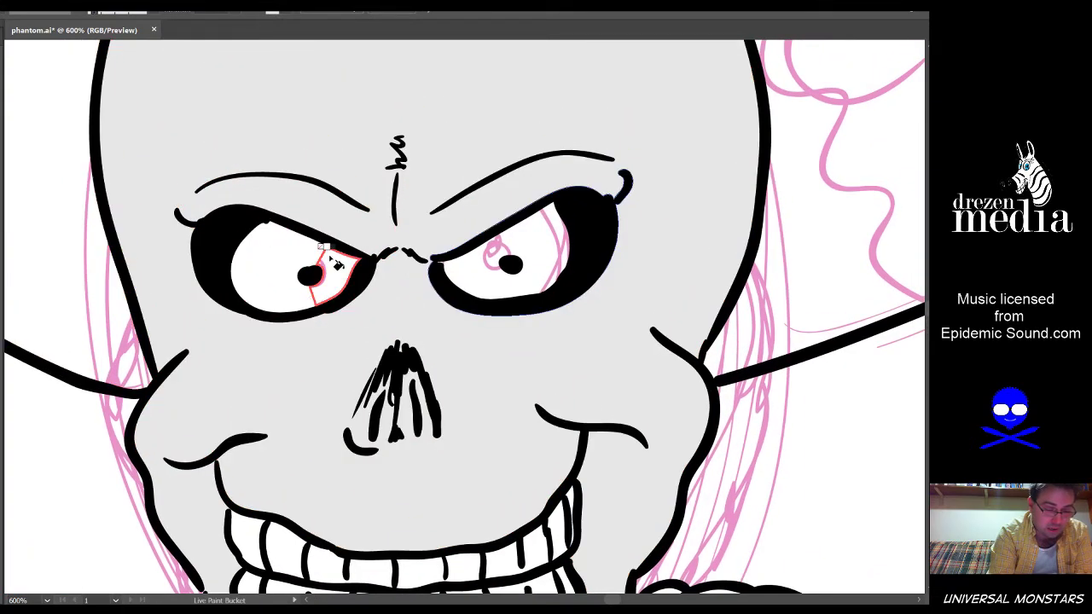
click(497, 258)
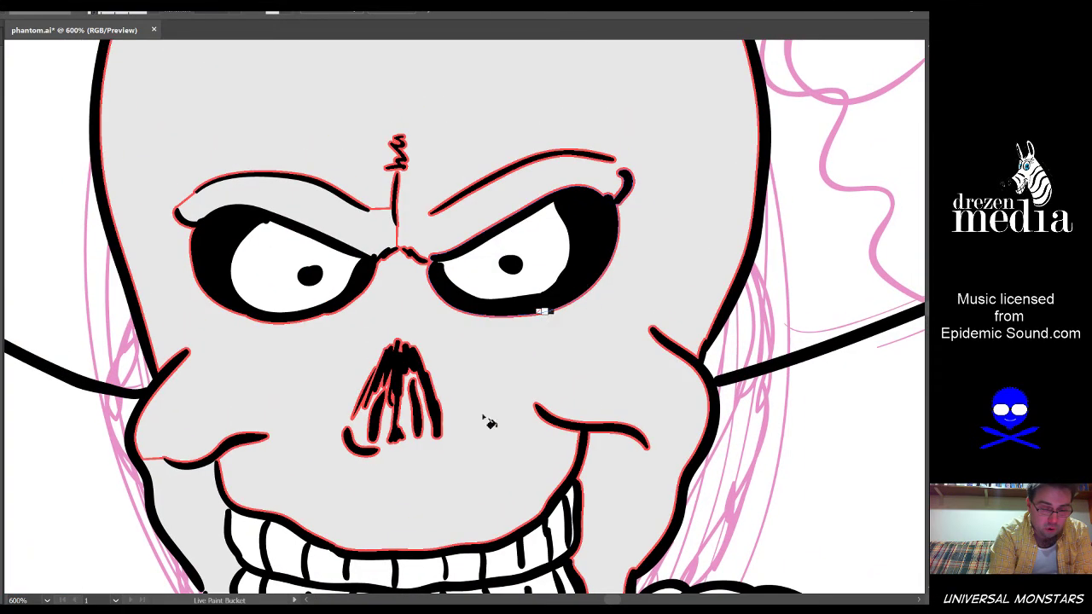
Fill the hat's brim undersides, brim edge and crown with dark gray
scroll(490, 422, down, 3)
scroll(554, 366, down, 1)
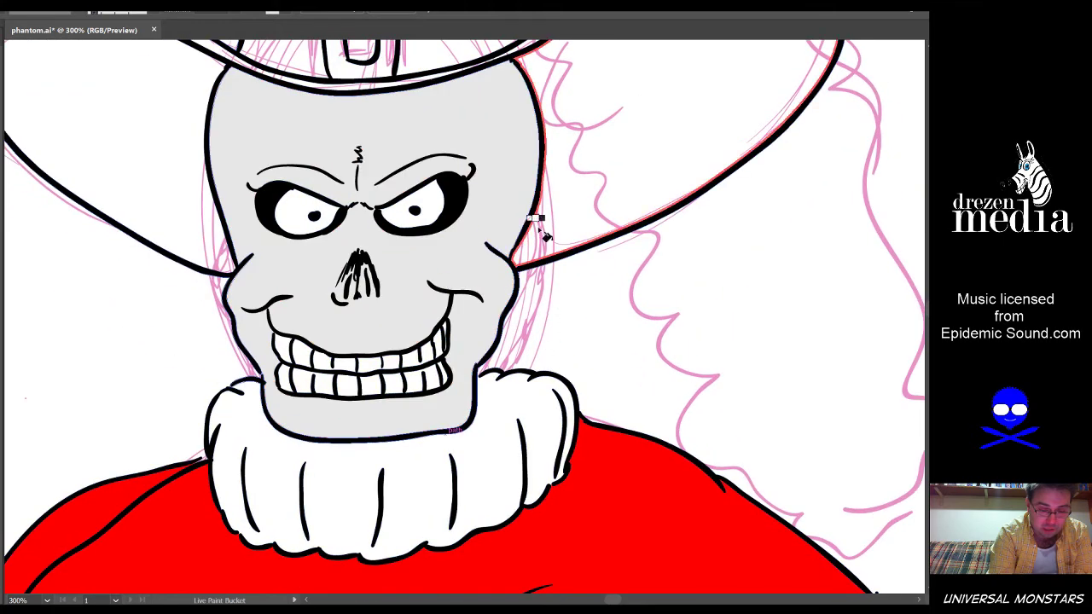
scroll(141, 289, down, 1)
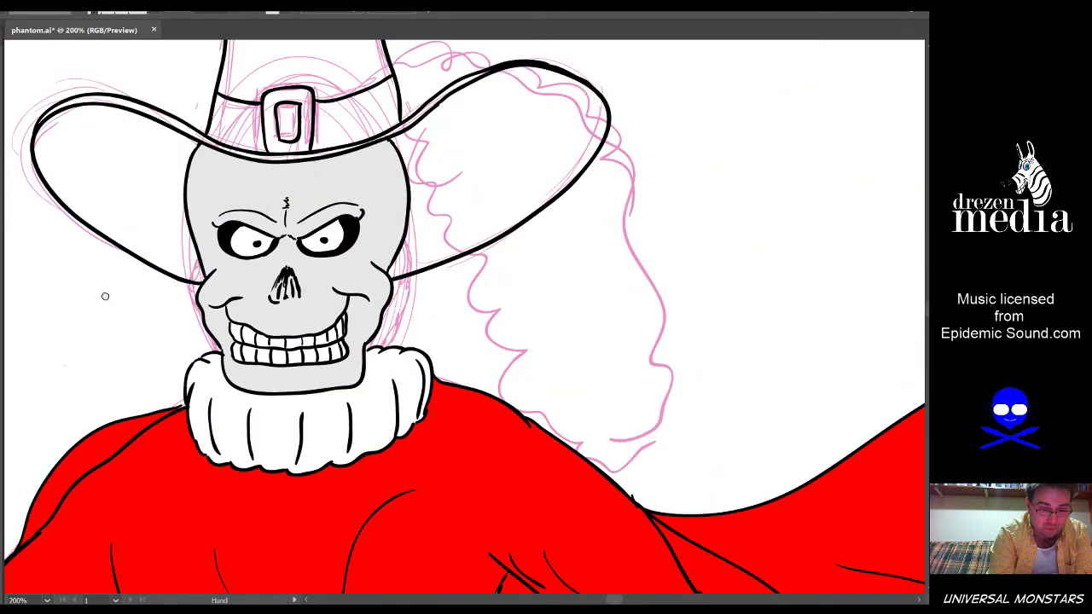
drag(105, 296, 170, 354)
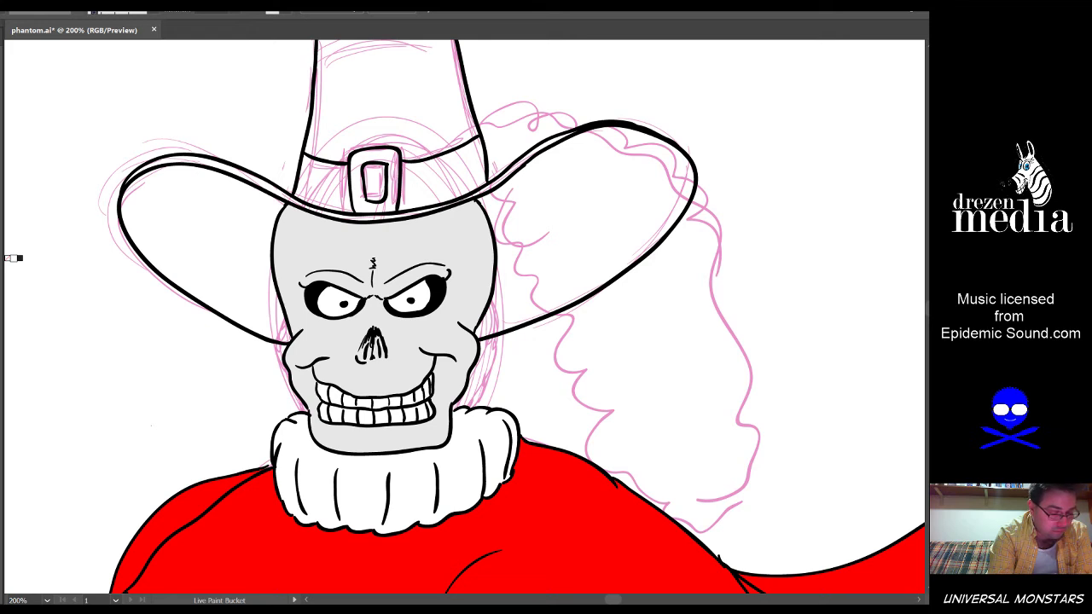
click(193, 261)
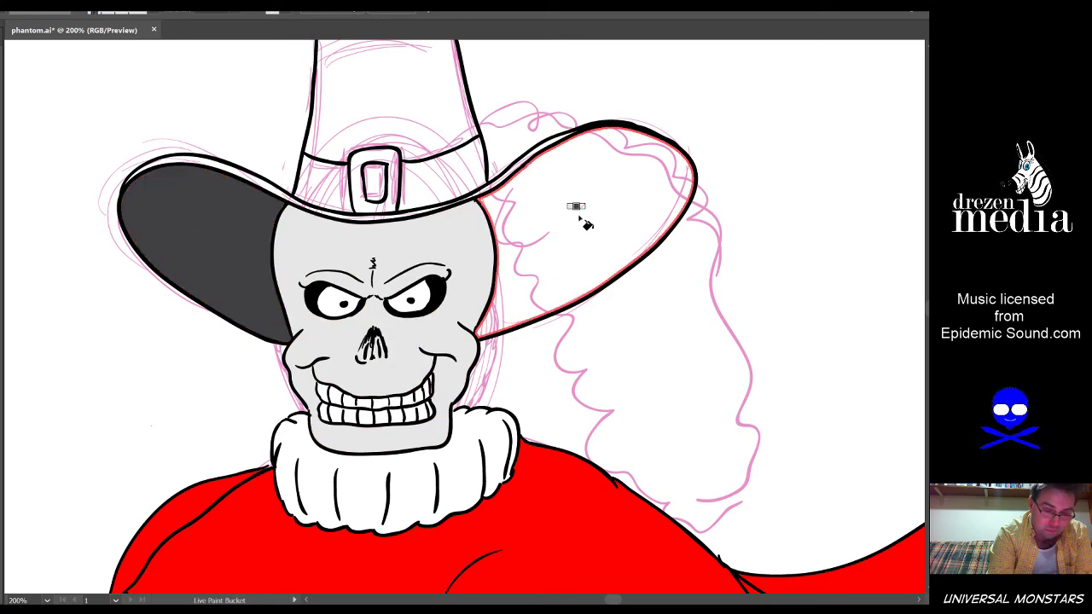
click(568, 224)
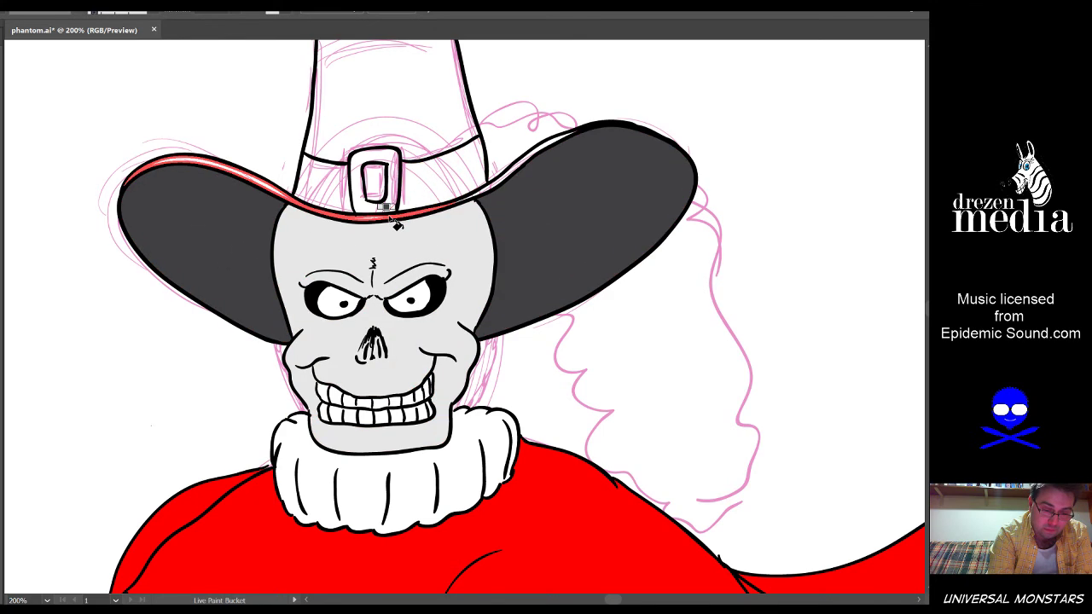
click(415, 124)
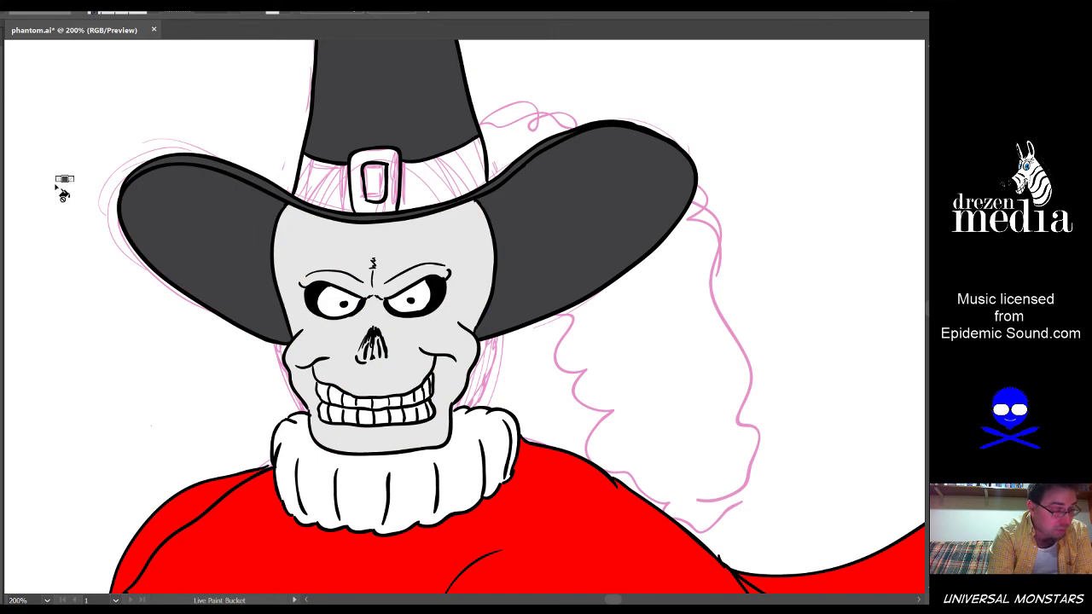
Fill the hat band and the buckle's opening with black and the buckle frame with yellow
click(328, 184)
click(444, 175)
click(376, 181)
key(space)
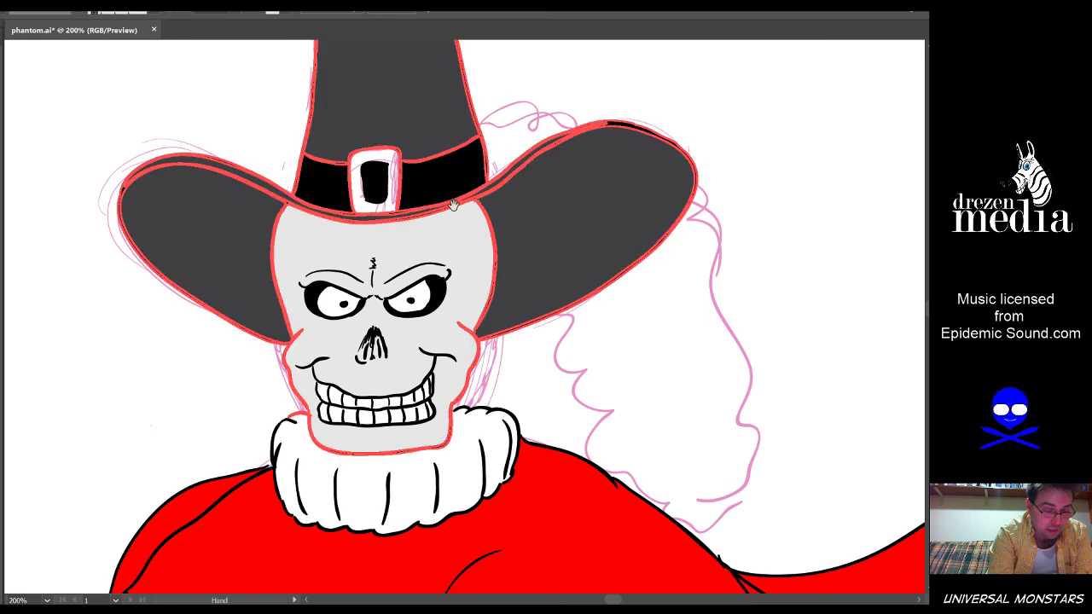
drag(155, 204, 164, 306)
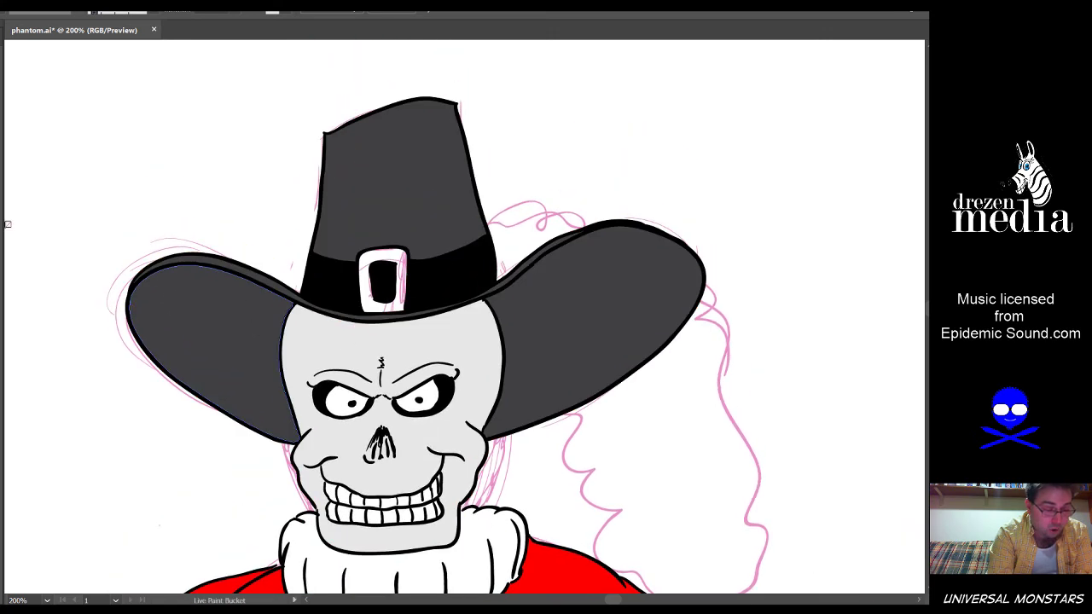
click(387, 252)
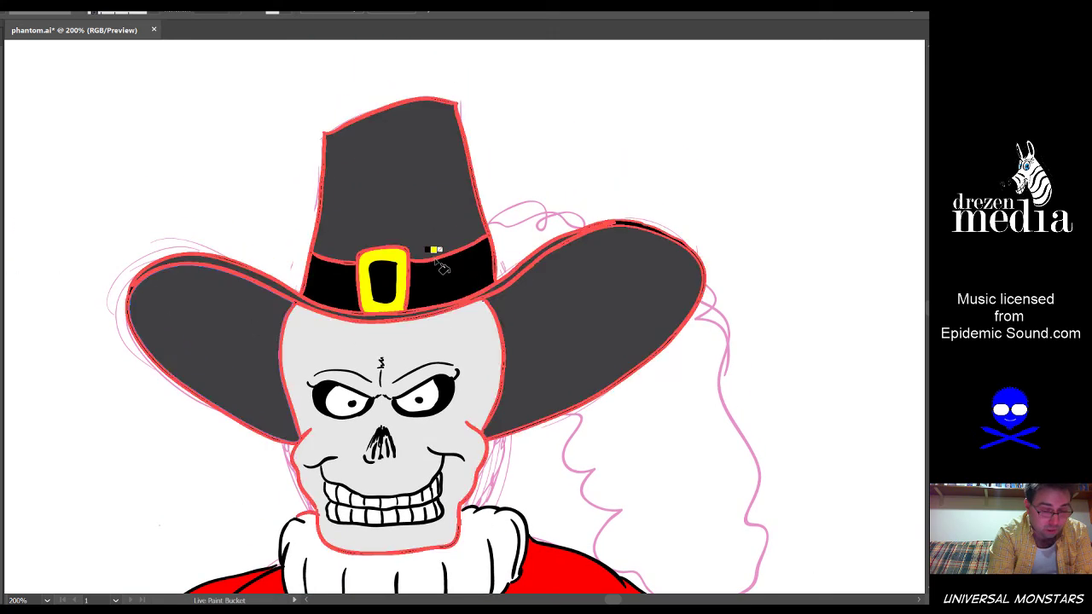
Examine the robe, cape, hands and lower staff for areas still left without color
key(space)
mouse_move(698, 419)
mouse_down()
mouse_move(643, 273)
mouse_move(667, 261)
mouse_move(635, 95)
mouse_move(595, 43)
mouse_up()
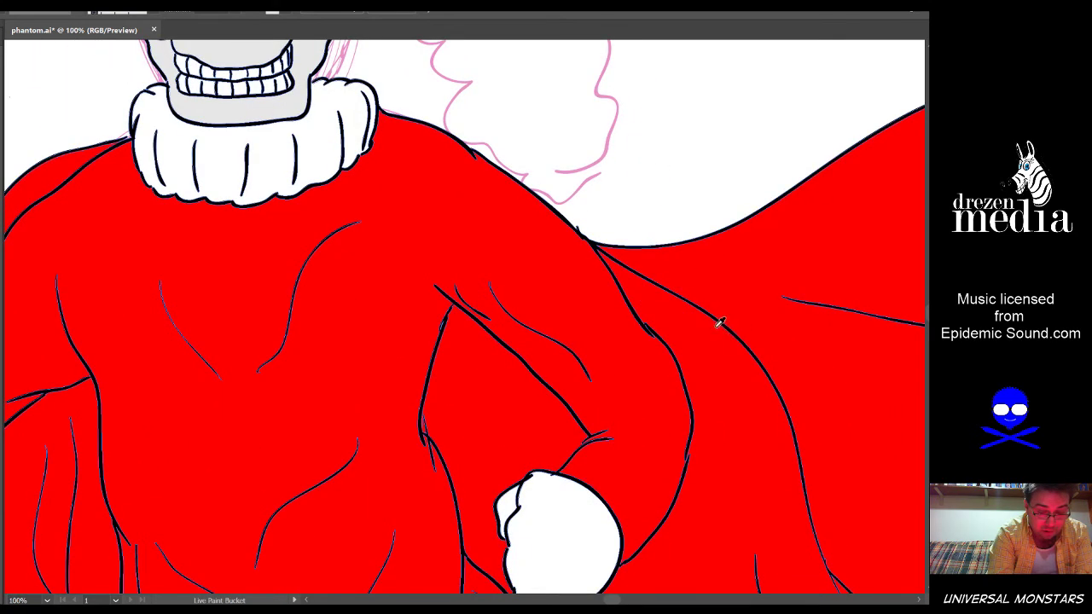
scroll(719, 321, down, 2)
drag(689, 470, 679, 200)
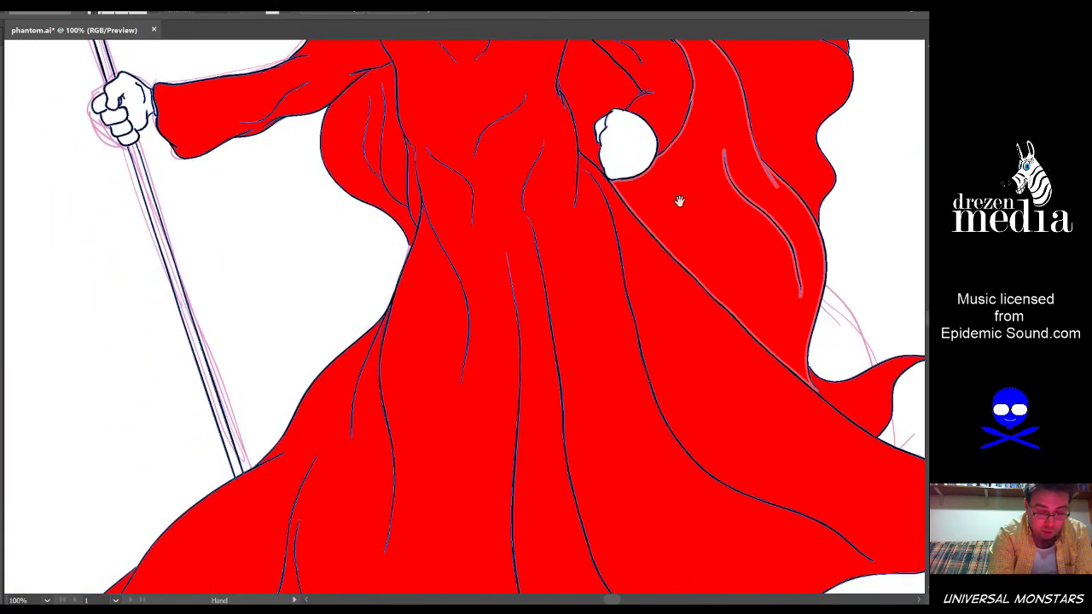
drag(760, 495, 782, 394)
drag(724, 129, 719, 384)
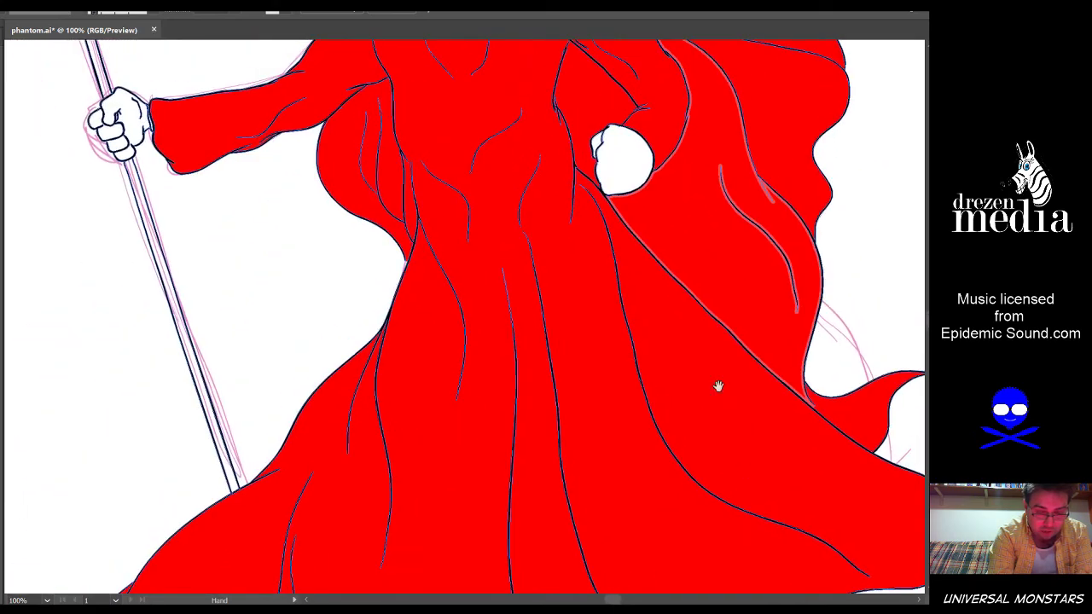
drag(679, 162, 662, 365)
drag(538, 120, 514, 239)
Fill the staff's skull ornament, including its jaw and teeth, with white and the fitting beneath it with yellow
drag(225, 288, 452, 231)
key(k)
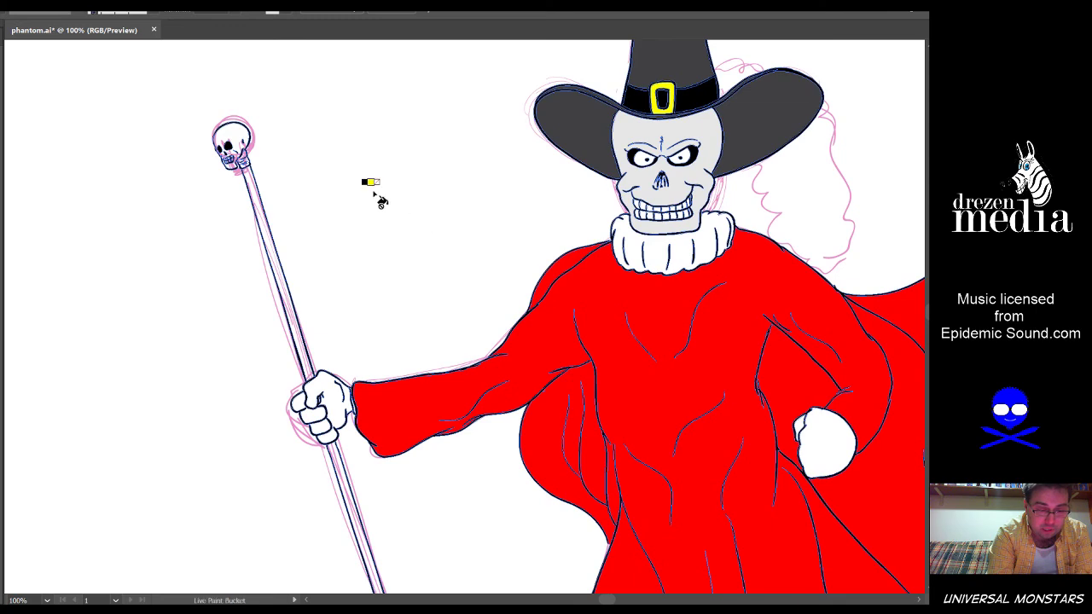
scroll(278, 117, up, 3)
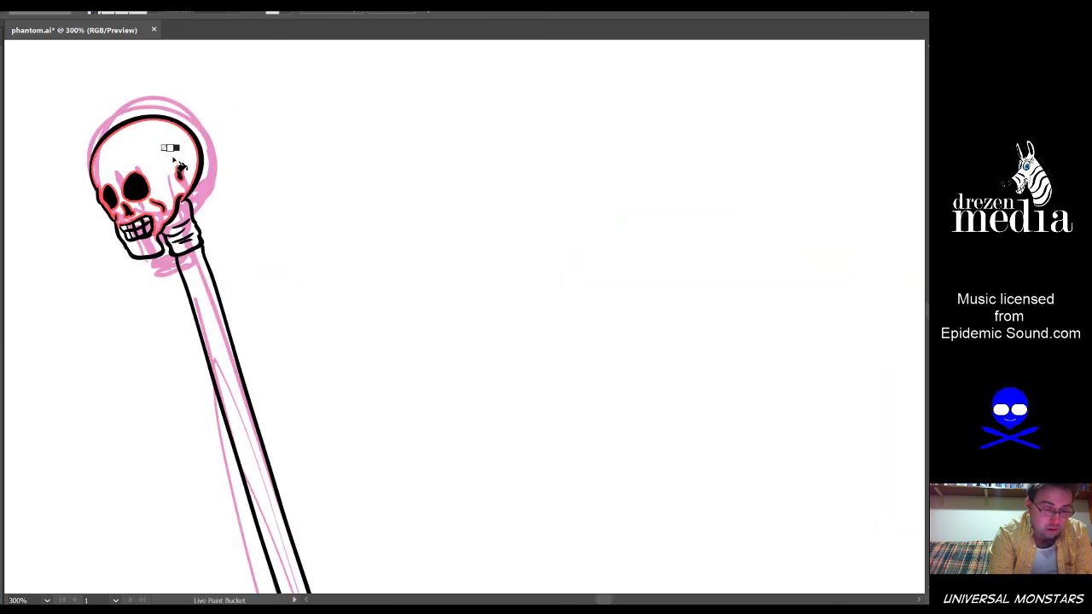
scroll(145, 249, up, 3)
click(152, 252)
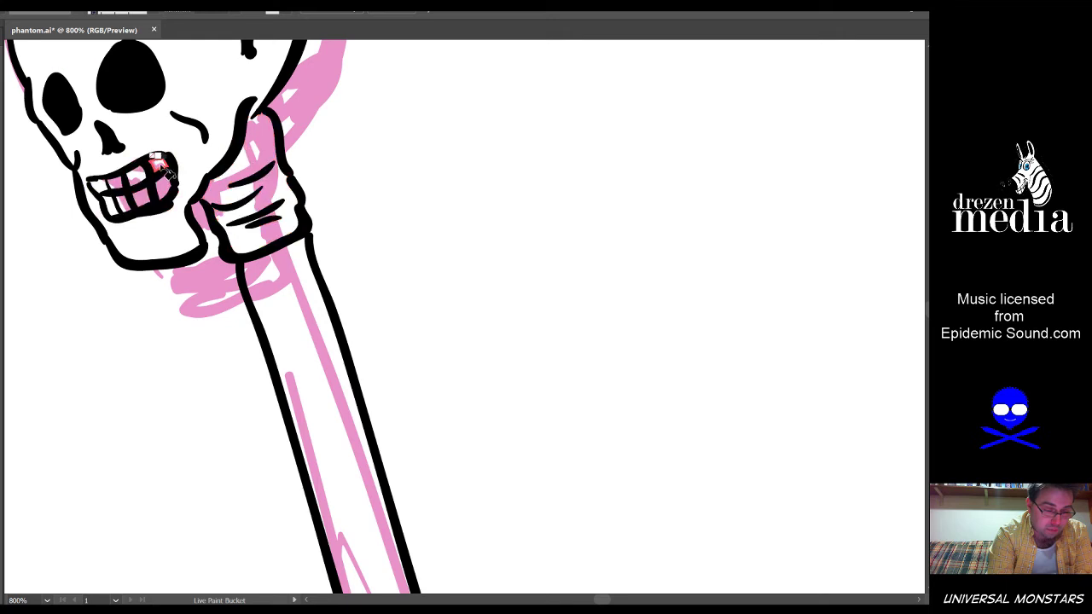
click(167, 175)
click(135, 177)
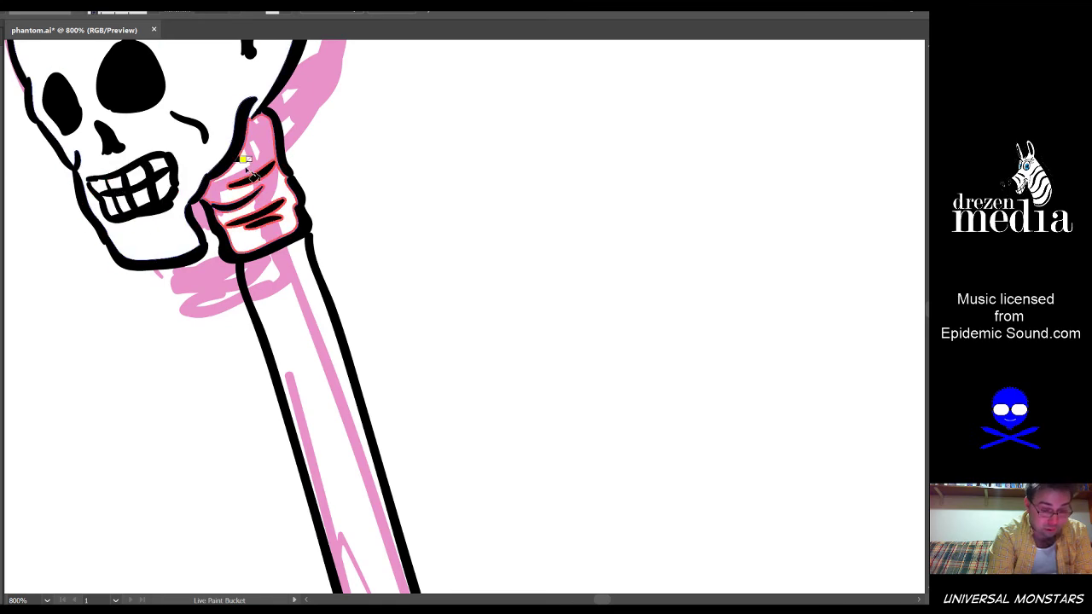
click(249, 170)
scroll(375, 292, down, 4)
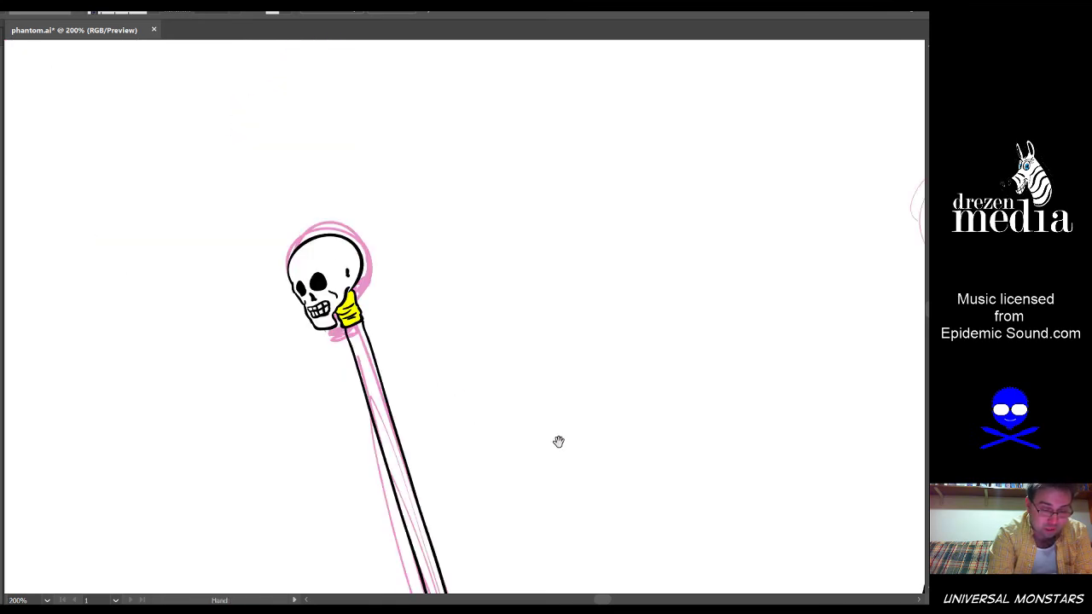
Fill the staff's shaft with dark maroon, both above and below the gripping hand
drag(557, 441, 385, 168)
scroll(207, 468, down, 5)
scroll(207, 468, right, 2)
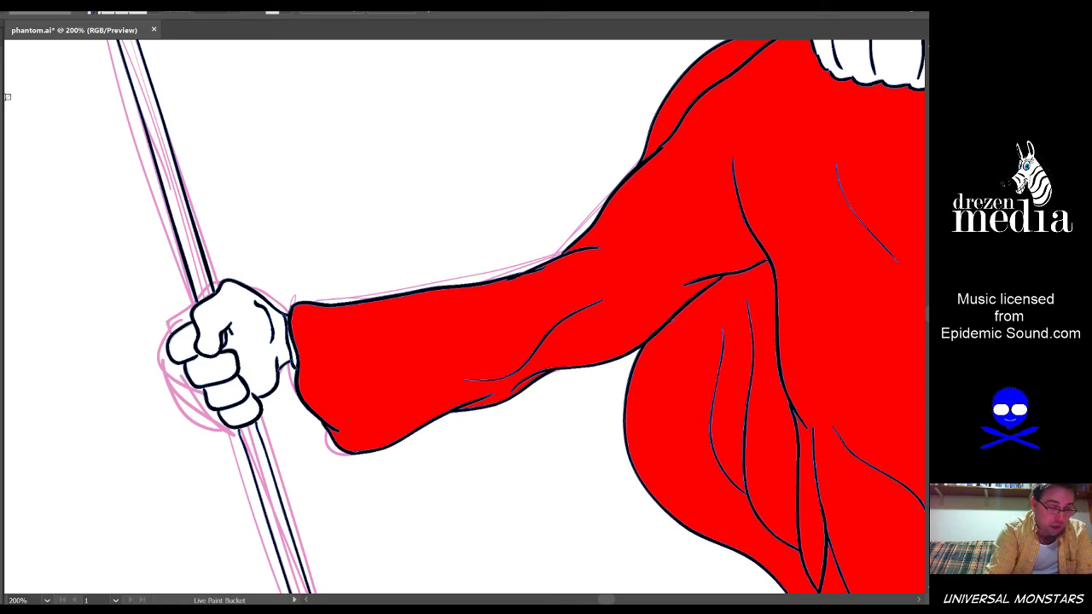
click(182, 224)
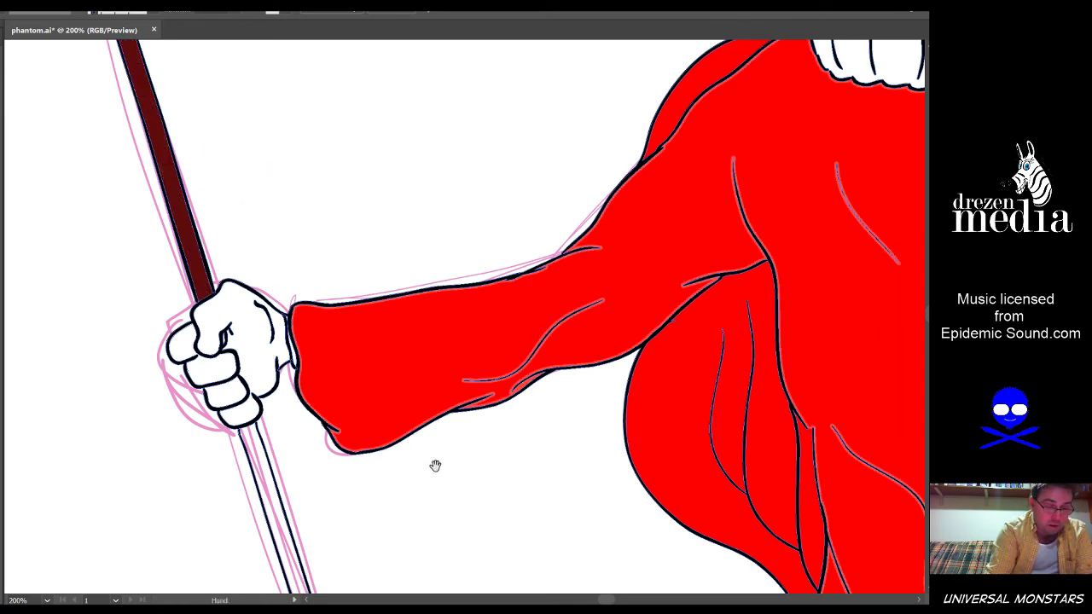
drag(442, 407, 403, 220)
scroll(404, 220, down, 3)
click(271, 427)
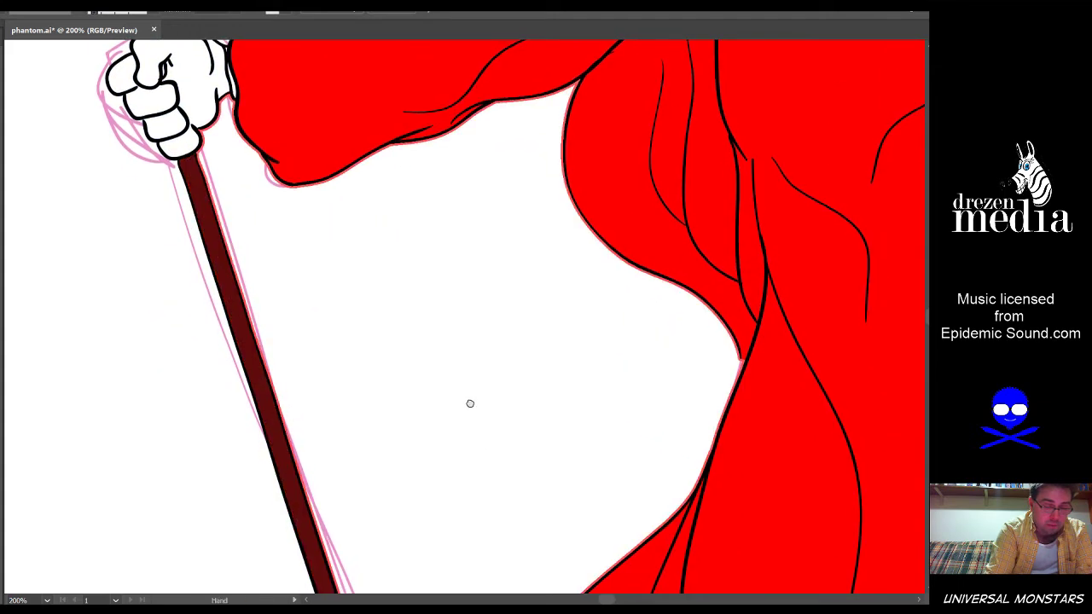
drag(470, 402, 369, 222)
scroll(369, 222, down, 3)
scroll(309, 214, down, 2)
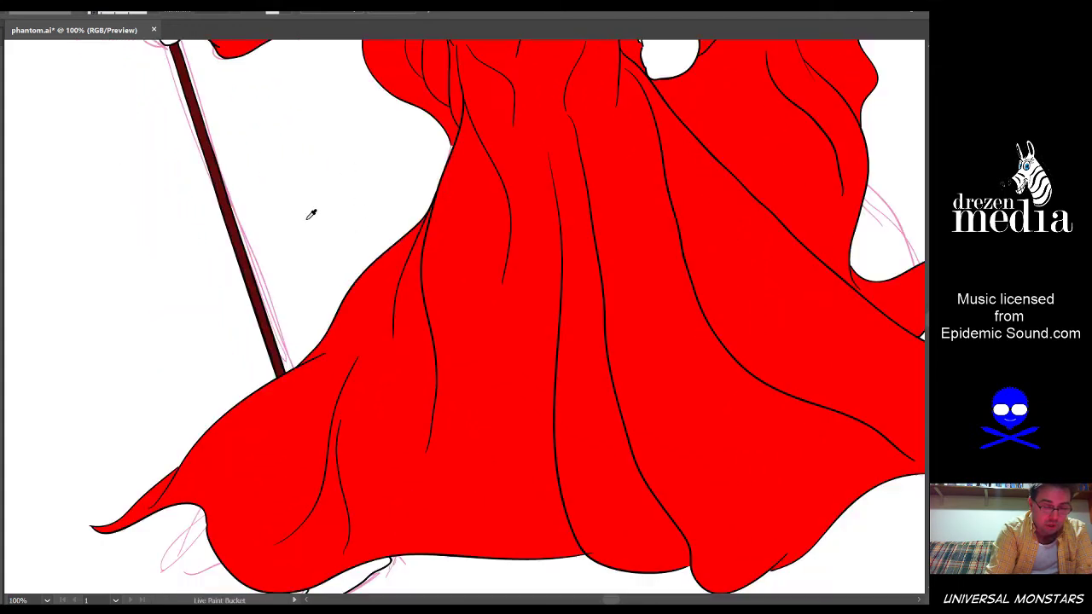
Select the artwork of the whole figure and staff, and clear the selection again
scroll(303, 81, up, 4)
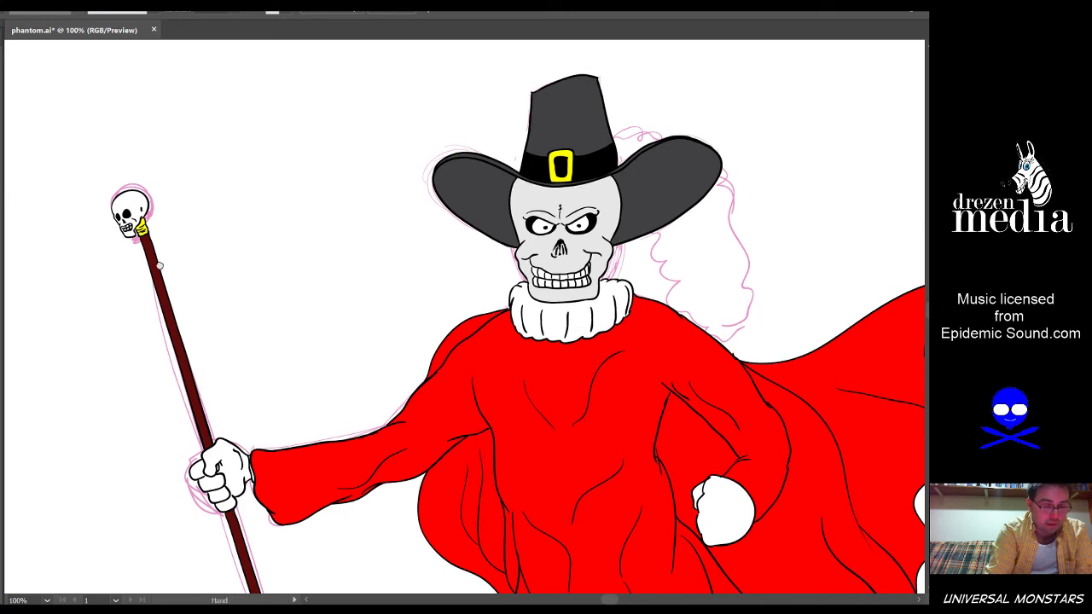
scroll(208, 224, down, 3)
scroll(209, 227, down, 2)
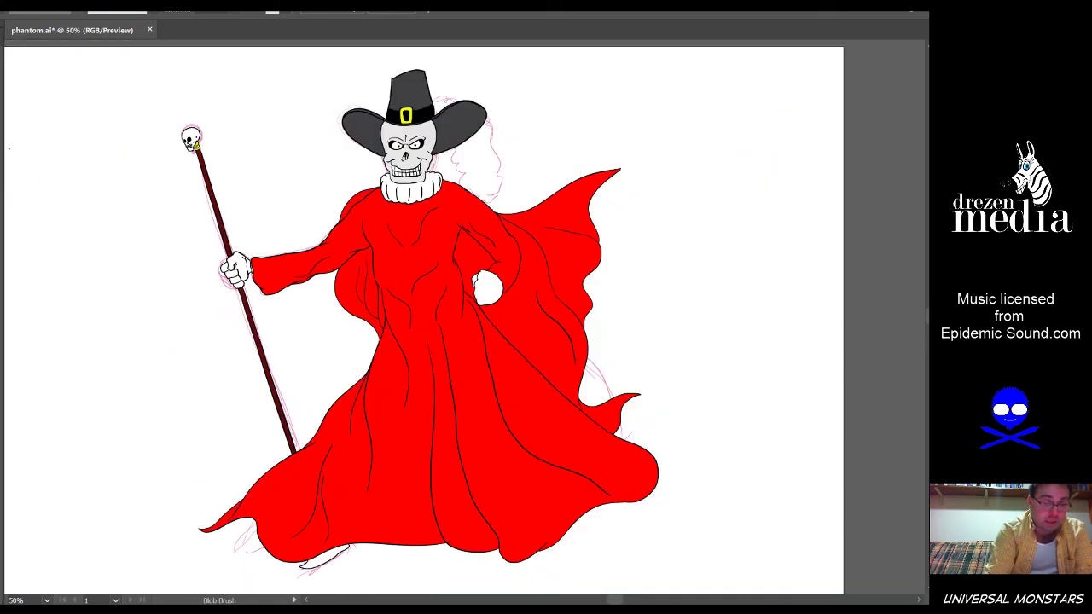
drag(133, 57, 753, 592)
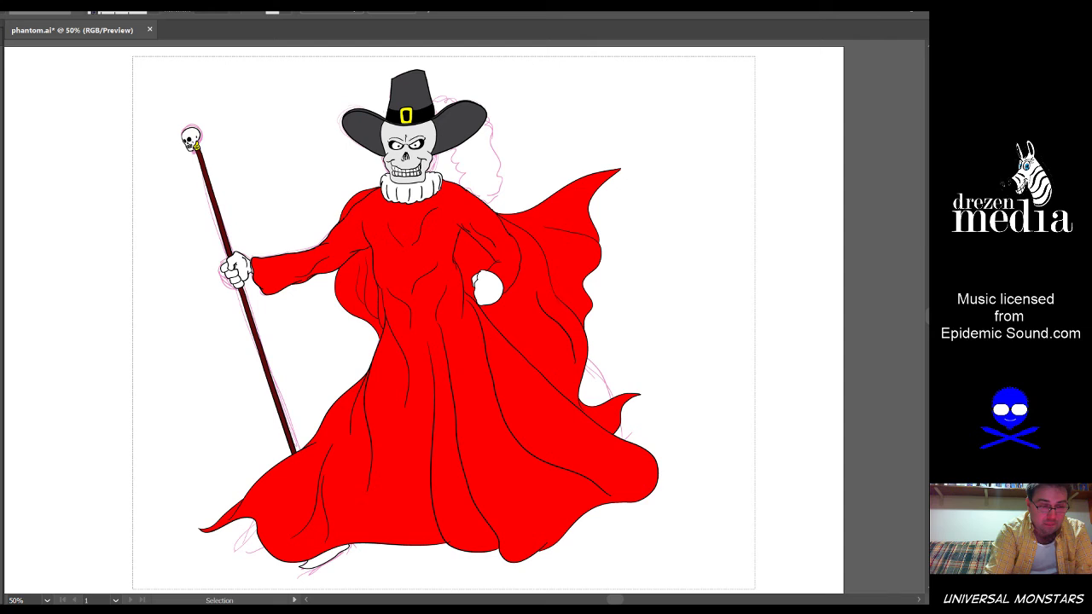
drag(755, 588, 754, 589)
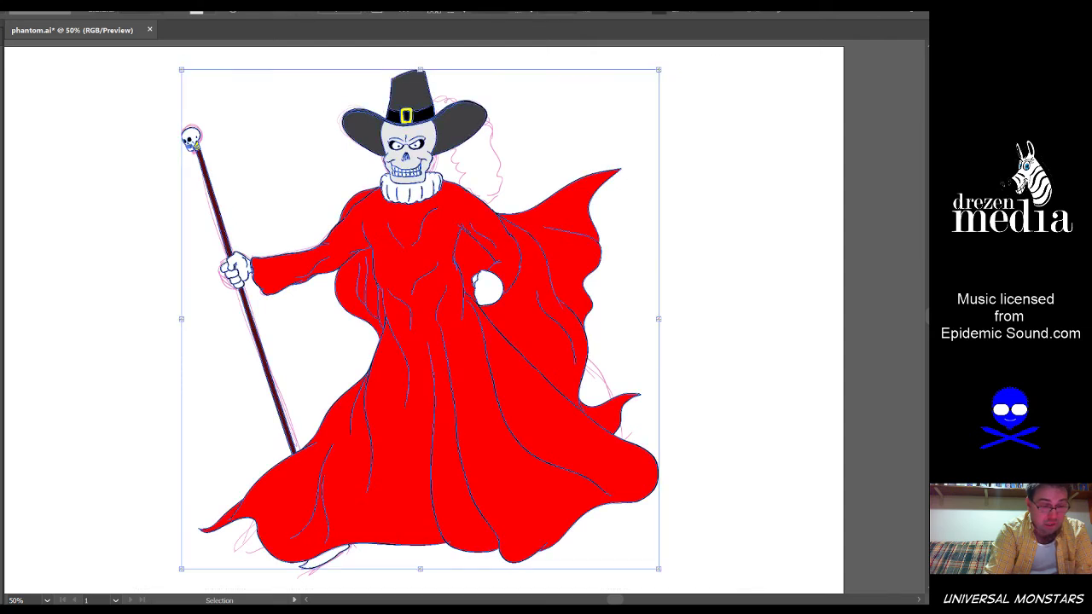
click(146, 65)
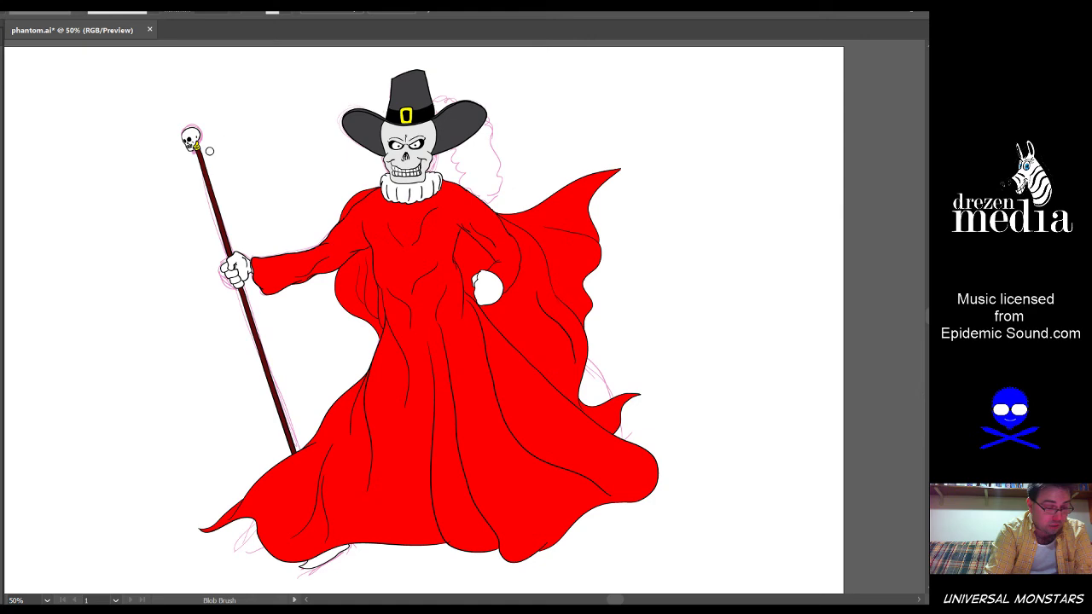
Try drawing yellow rings around the upper staff shaft, below the skull ornament, with the Blob Brush
scroll(209, 151, up, 2)
scroll(205, 166, up, 1)
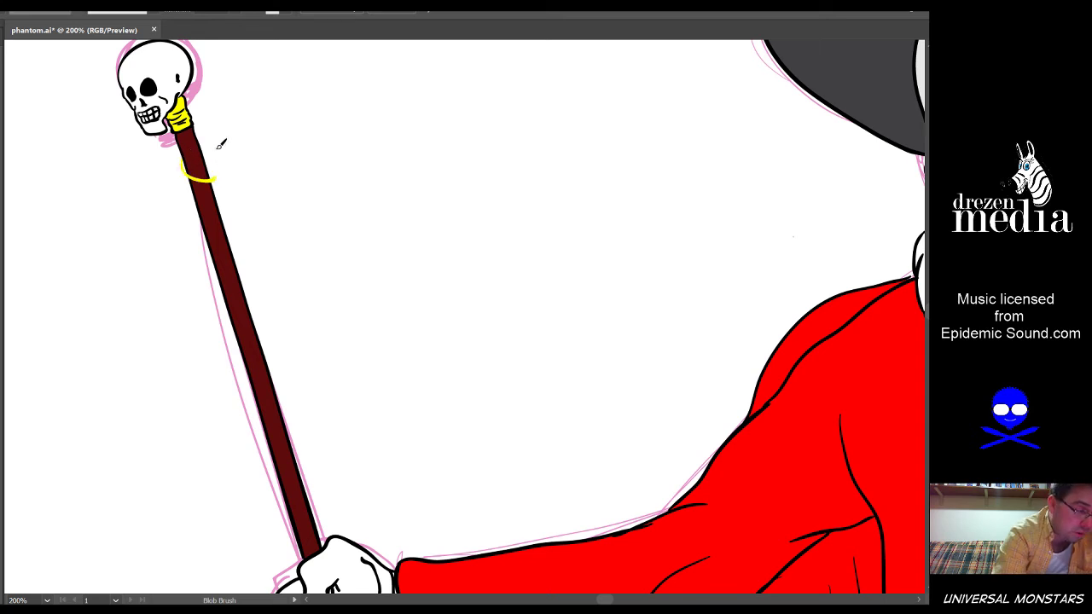
key(ctrl+z)
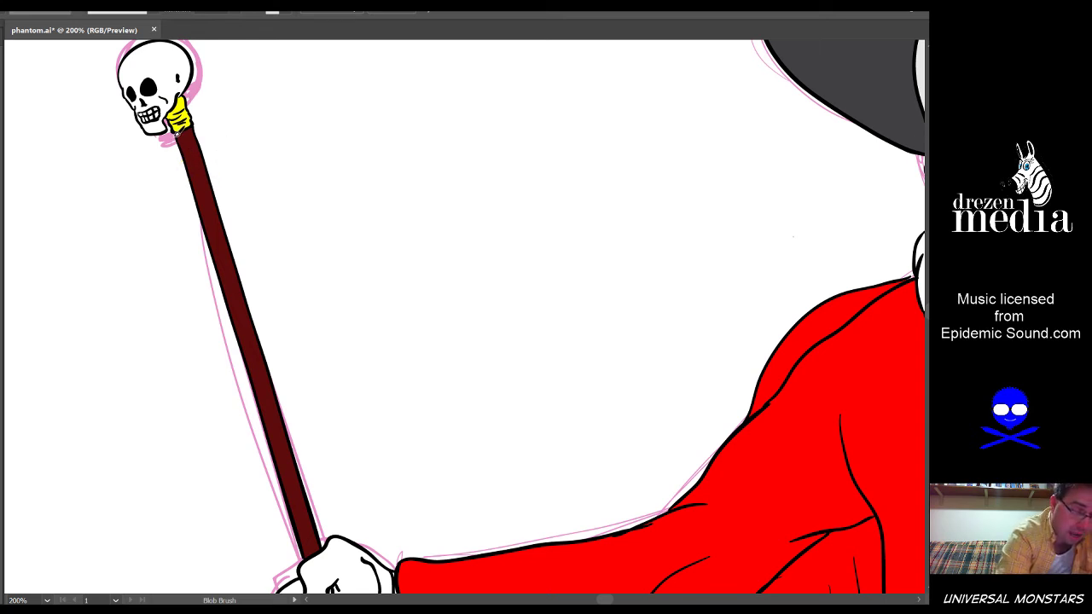
mouse_move(177, 132)
mouse_down()
mouse_move(183, 159)
mouse_move(212, 163)
mouse_up()
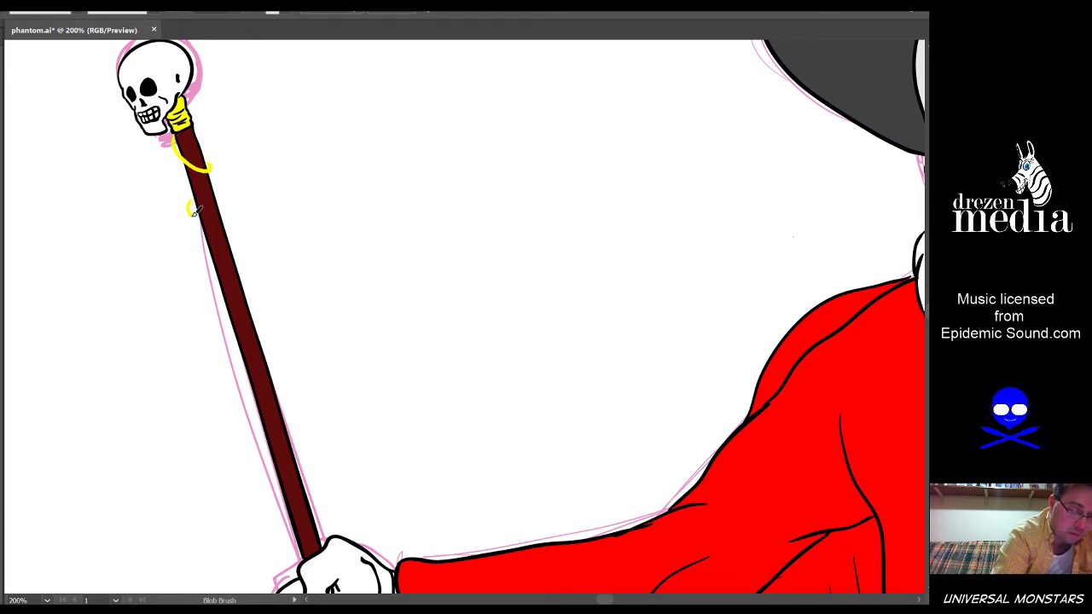
mouse_move(190, 201)
mouse_down()
mouse_move(194, 219)
mouse_move(229, 224)
mouse_up()
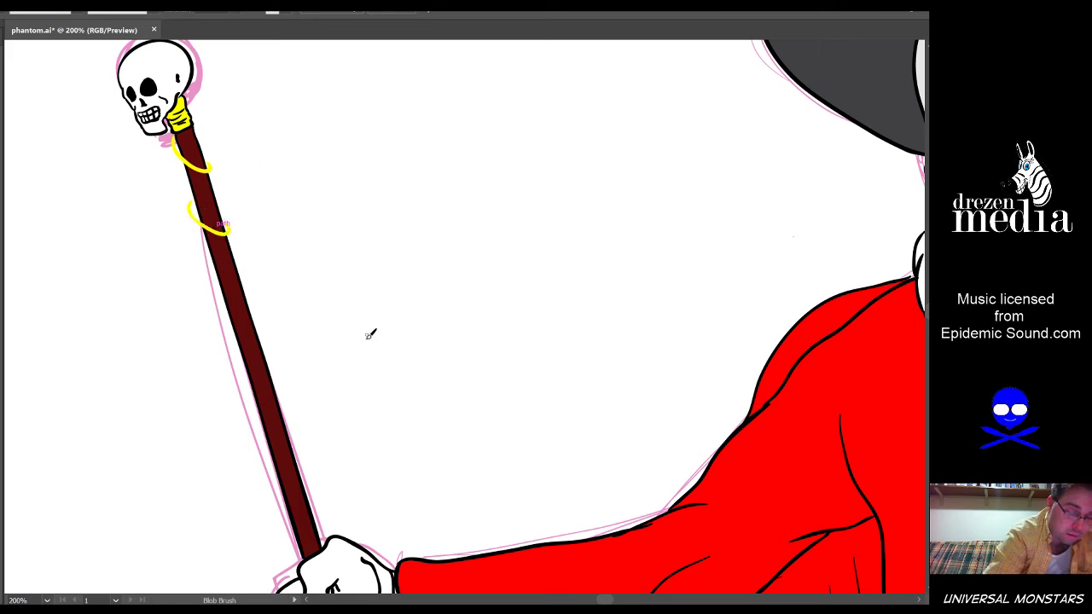
key(ctrl+z)
key(ctrl+z)
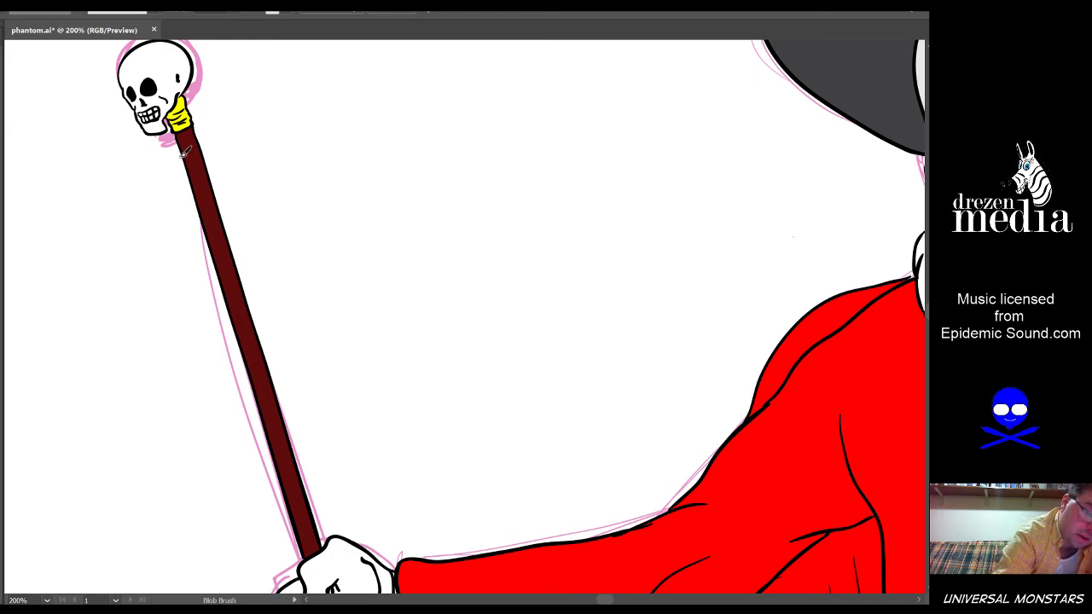
Draw three orange-red rings wrapping around the upper staff shaft with the Blob Brush, starting below the yellow fitting
mouse_move(183, 151)
mouse_down()
mouse_move(174, 162)
mouse_move(205, 184)
mouse_move(218, 177)
mouse_move(213, 167)
mouse_up()
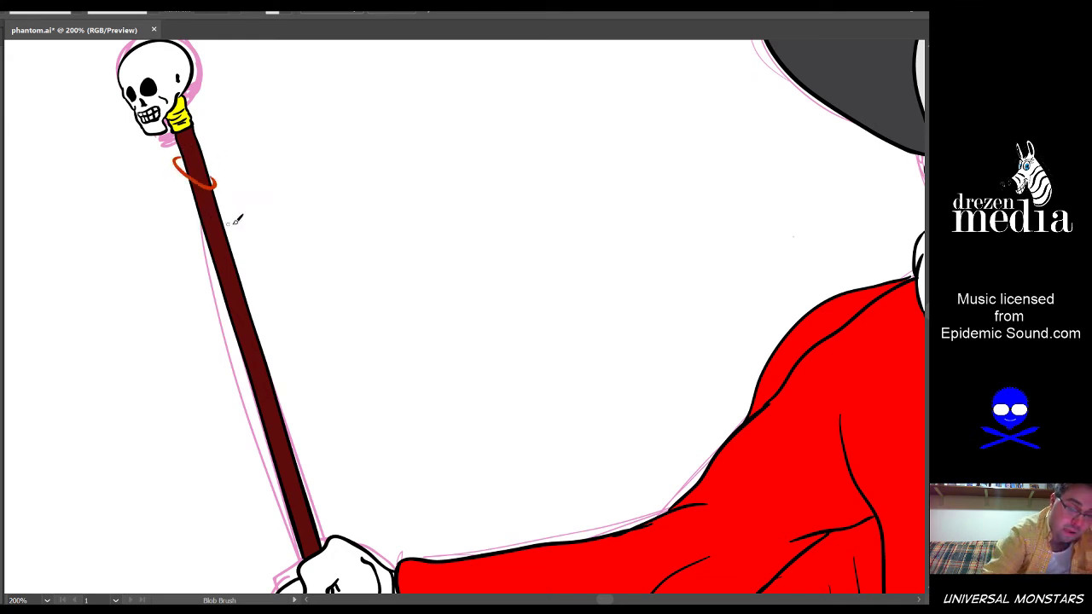
mouse_move(198, 229)
mouse_down()
mouse_move(244, 249)
mouse_move(227, 228)
mouse_up()
key(space)
drag(379, 325, 369, 241)
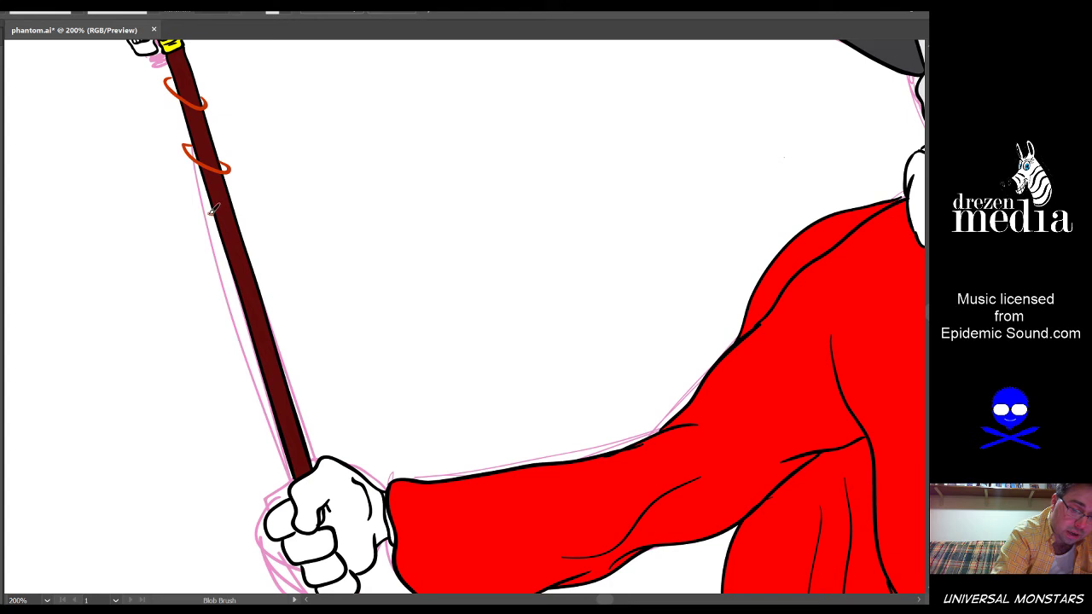
drag(205, 212, 249, 240)
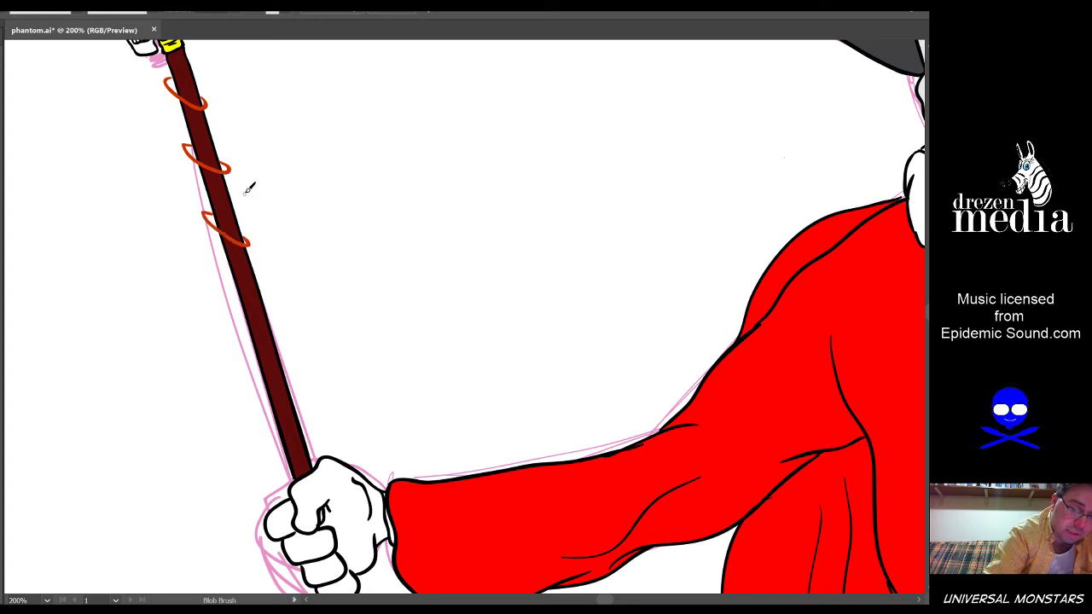
Continue the orange-red rings around the shaft with two more, spaced evenly down to the gripping hand
drag(401, 352, 384, 293)
mouse_move(223, 228)
mouse_down()
mouse_move(212, 230)
mouse_move(254, 260)
mouse_move(266, 253)
mouse_move(254, 242)
mouse_move(246, 257)
mouse_up()
key(ctrl+z)
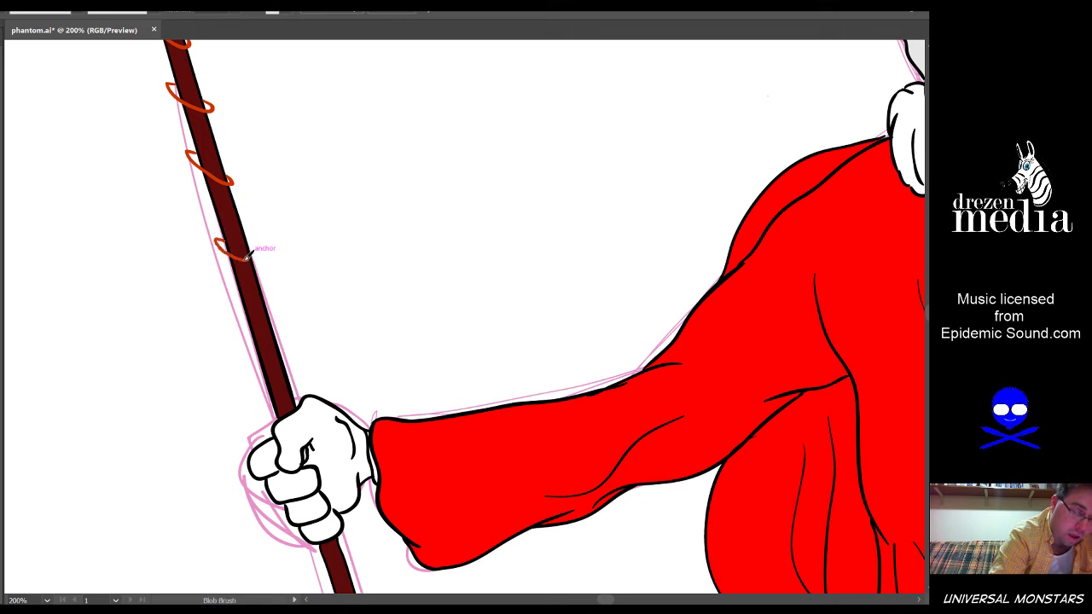
key(ctrl+z)
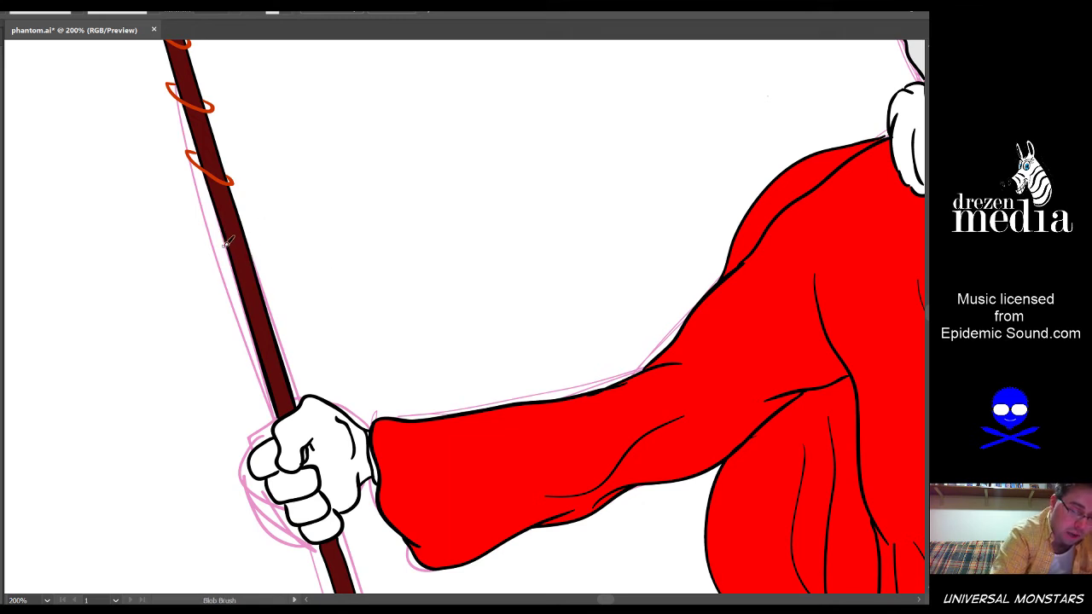
mouse_move(224, 248)
mouse_down()
mouse_move(266, 273)
mouse_move(255, 256)
mouse_up()
scroll(363, 307, down, 3)
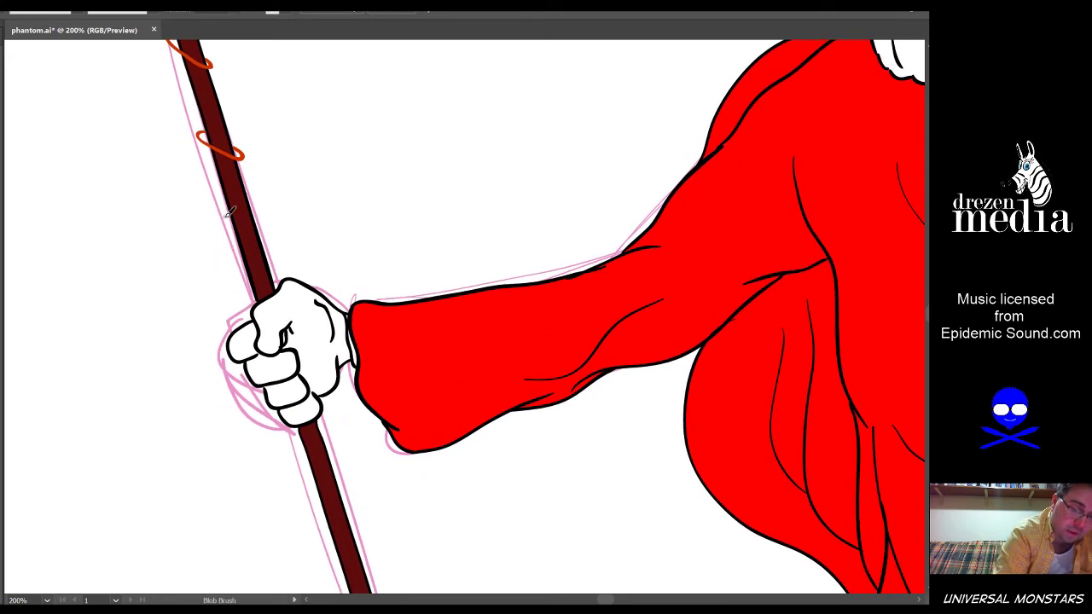
mouse_move(232, 215)
mouse_down()
mouse_move(222, 229)
mouse_move(264, 241)
mouse_up()
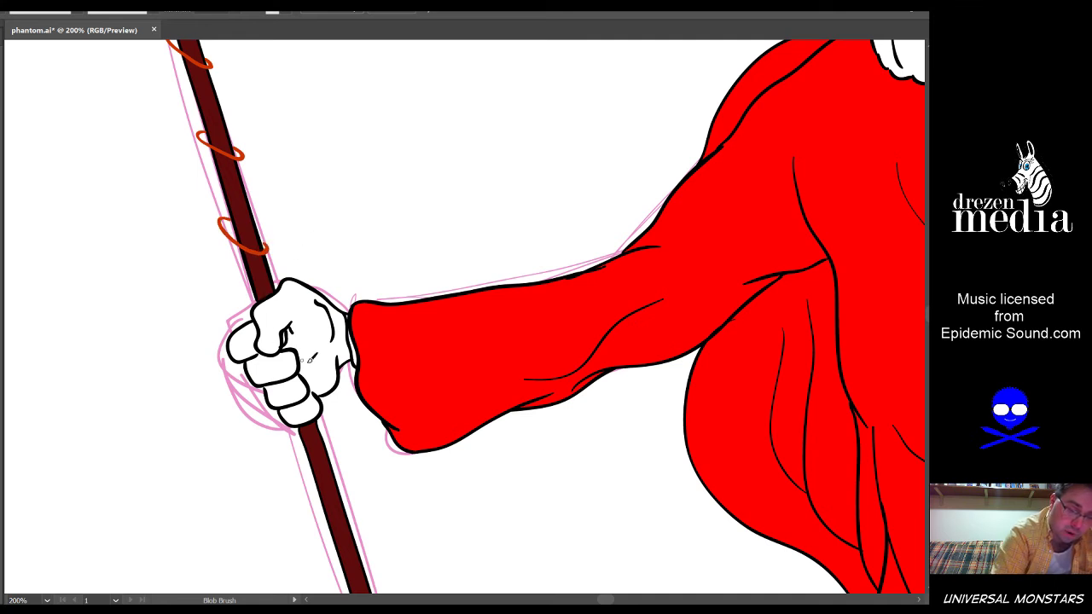
Draw two orange-red rings around the staff shaft directly below the gripping hand
scroll(324, 427, down, 2)
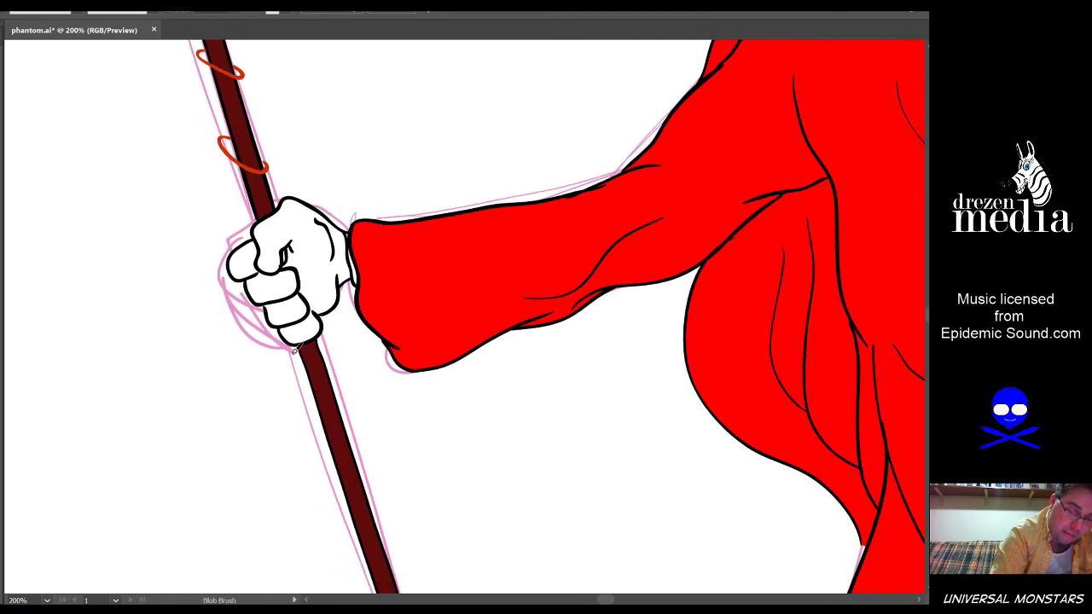
mouse_move(296, 352)
mouse_down()
mouse_move(325, 386)
mouse_move(343, 366)
mouse_up()
key(space)
drag(405, 397, 407, 272)
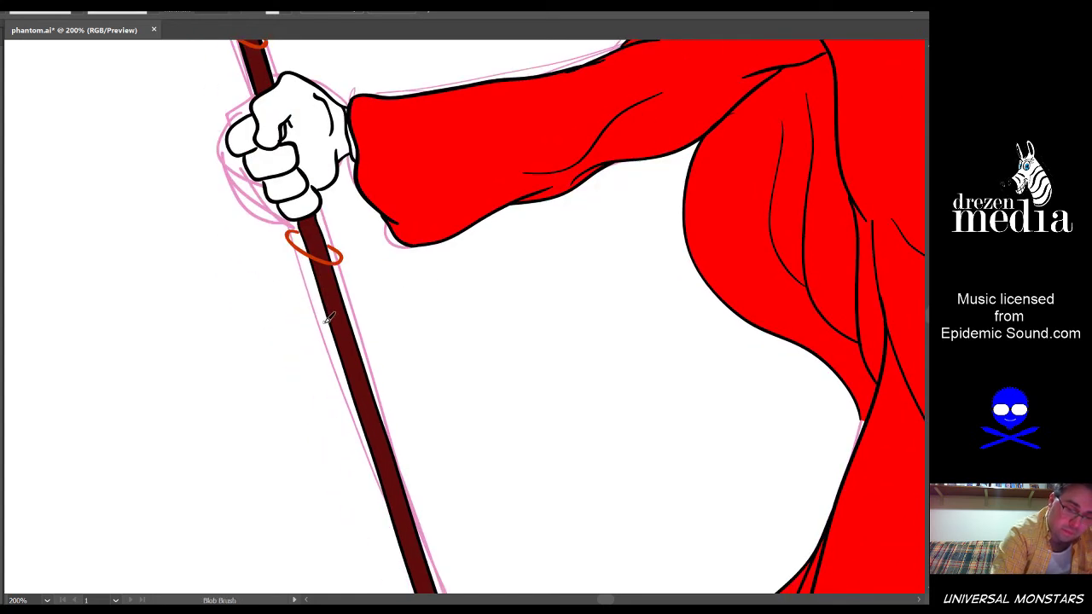
drag(324, 319, 358, 350)
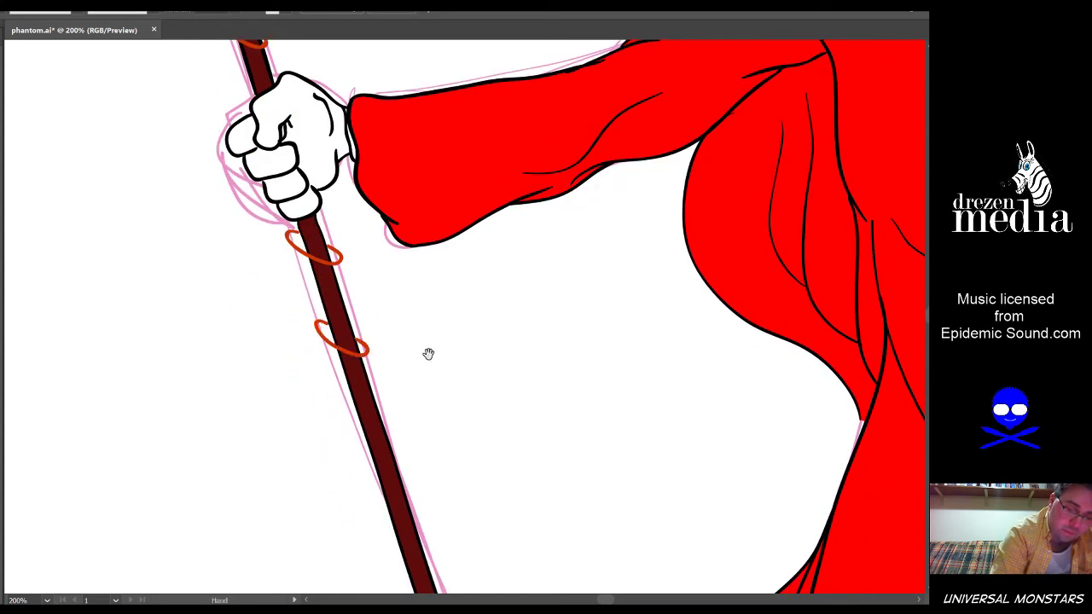
Try trimming and retouching the ends of the second ring below the hand
key(space)
drag(427, 353, 423, 251)
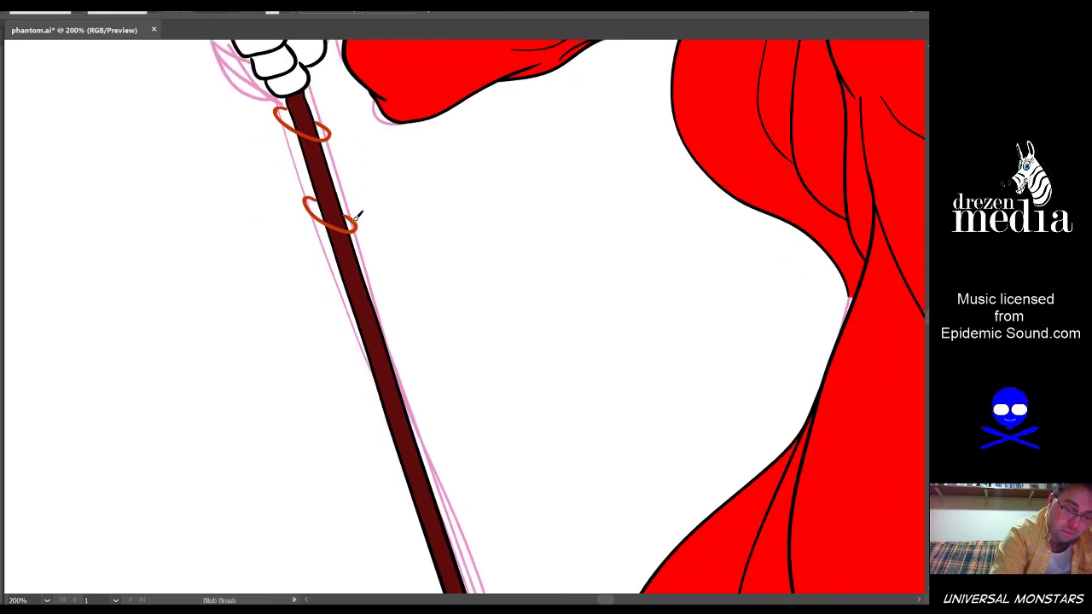
scroll(352, 221, up, 4)
key(shift+e)
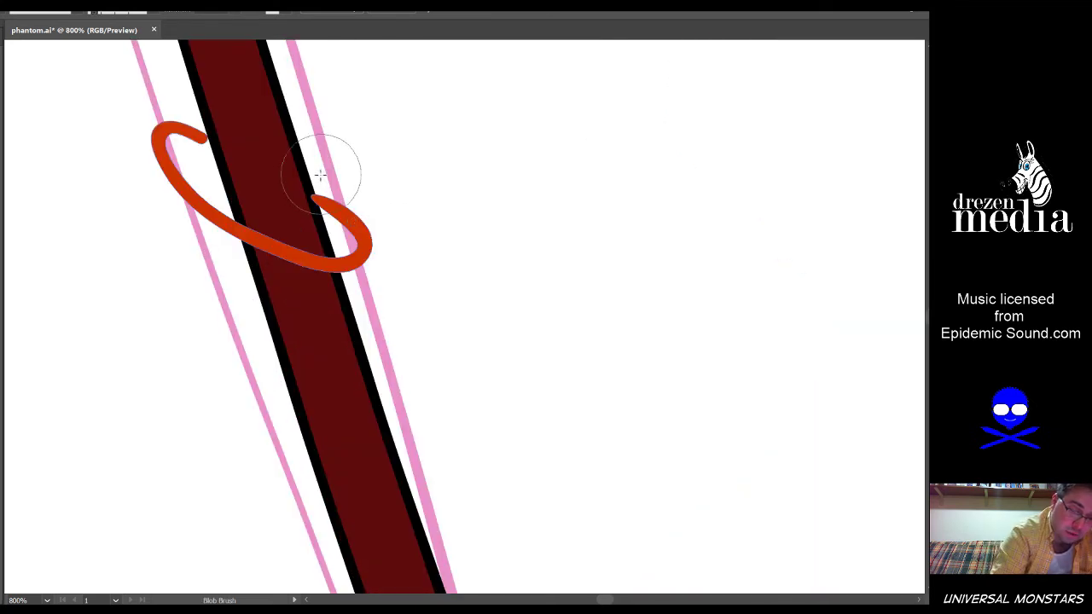
drag(329, 167, 304, 183)
key(v)
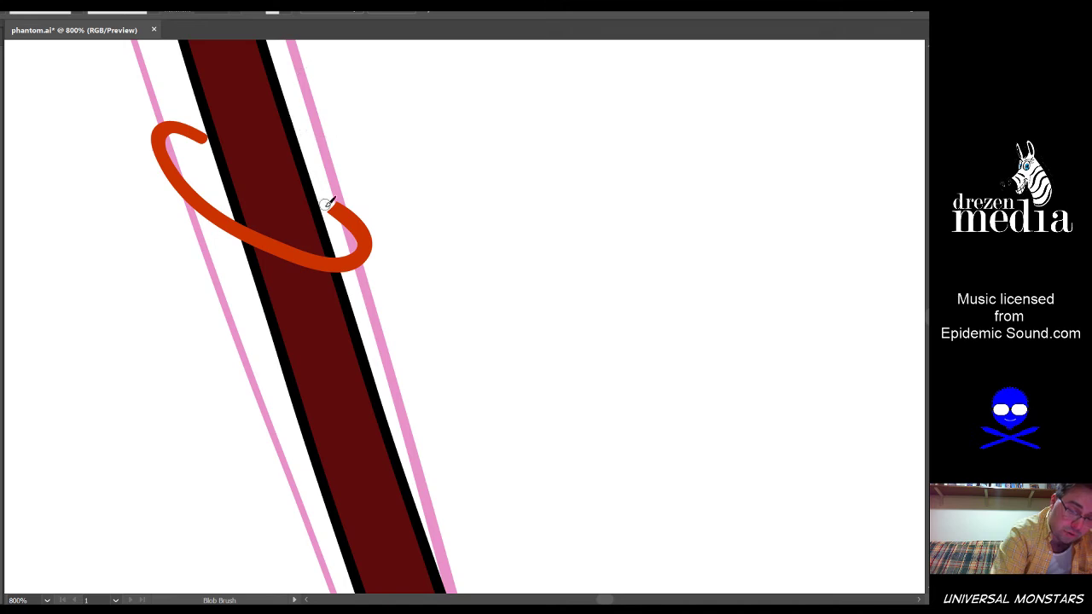
key(shift+b)
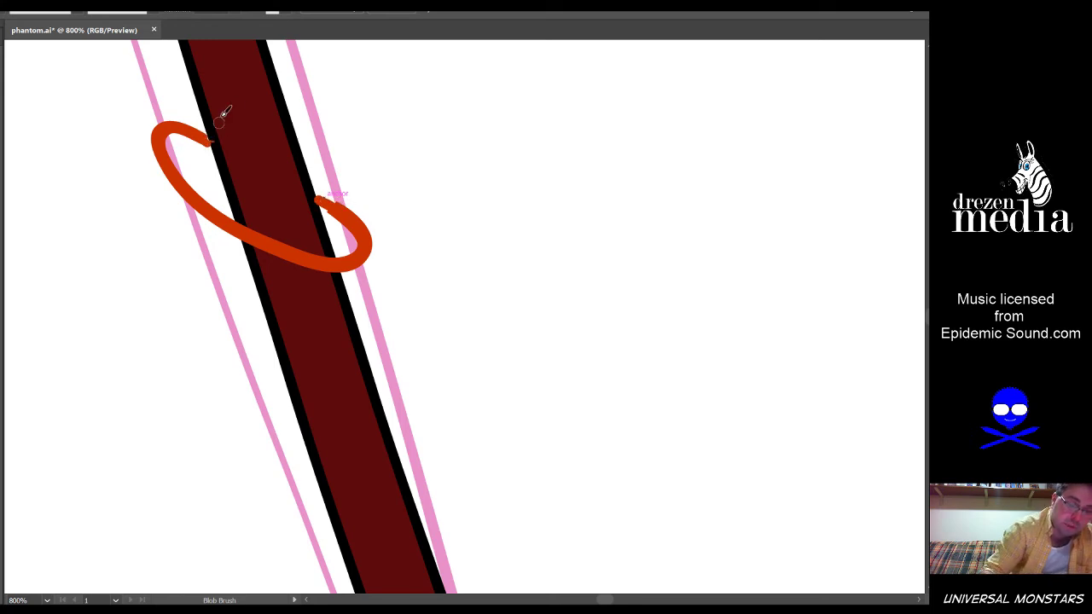
key(ctrl+z)
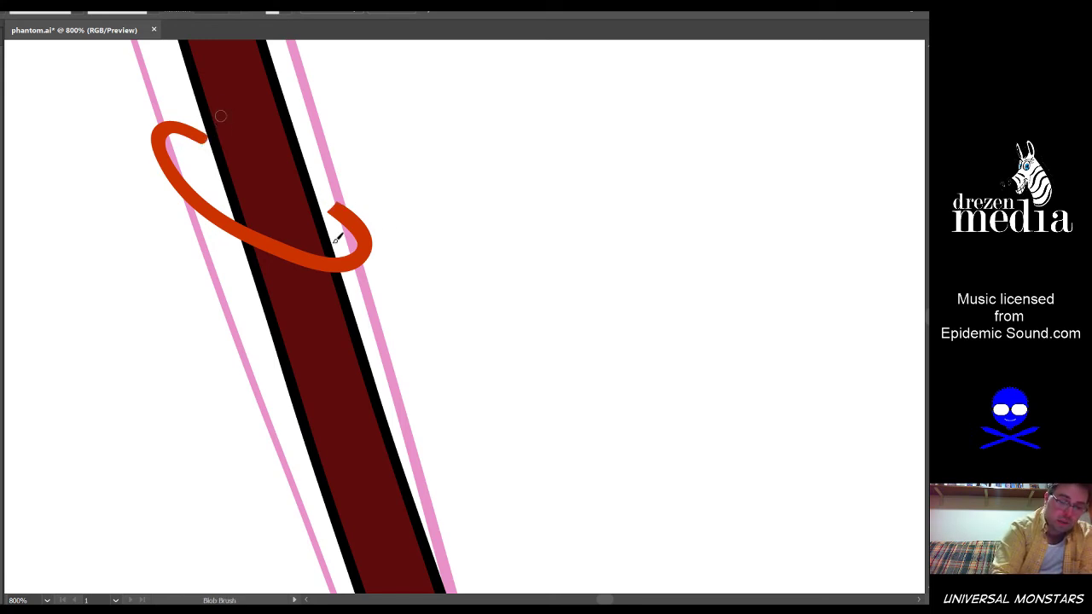
Try erasing the second ring below the hand with an enlarged tip, and undo back to the bare shaft there
key(bracketright)
key(bracketright)
key(bracketright)
key(bracketright)
mouse_move(345, 247)
mouse_down()
mouse_move(373, 212)
mouse_move(321, 169)
mouse_move(271, 142)
mouse_up()
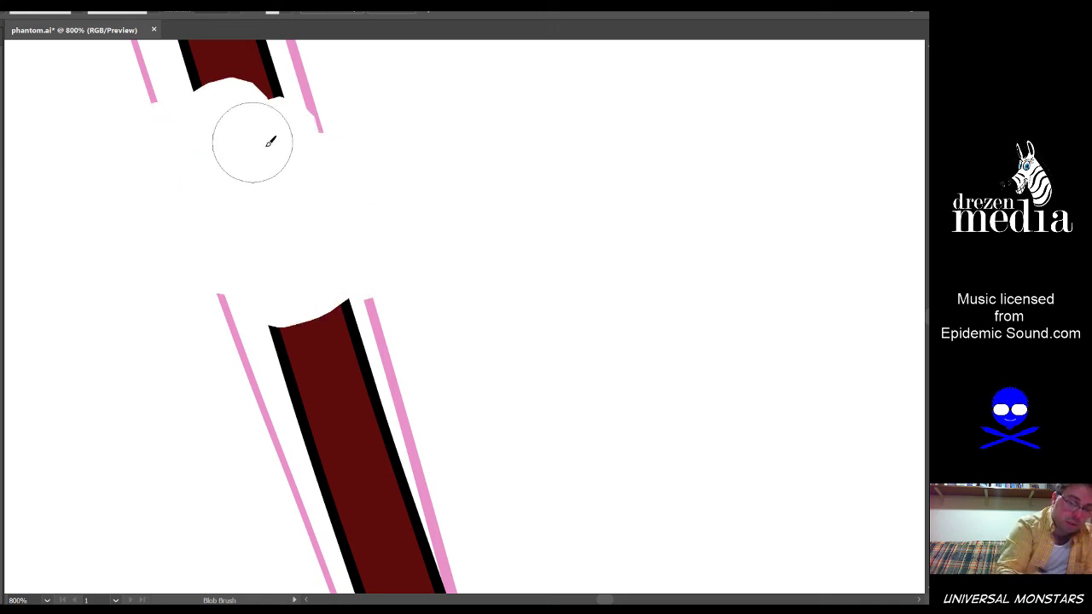
key(ctrl+z)
drag(299, 243, 341, 224)
key(ctrl+z)
key(bracketleft)
key(bracketleft)
key(bracketleft)
key(bracketleft)
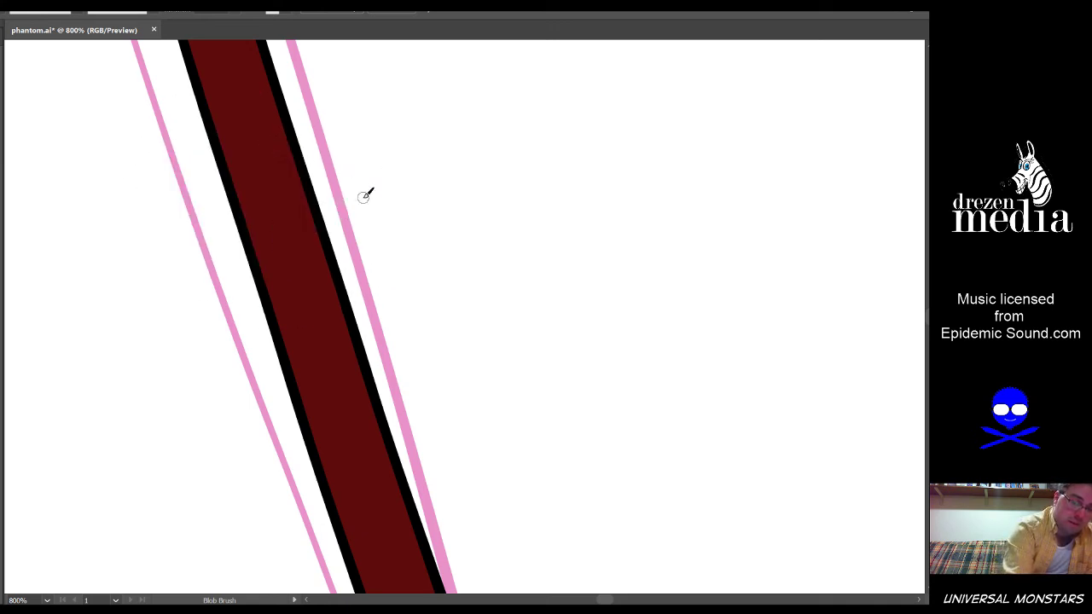
Redraw the second orange-red ring below the gripping hand, replacing a first attempt with a narrower loop
key(ctrl+minus)
key(ctrl+minus)
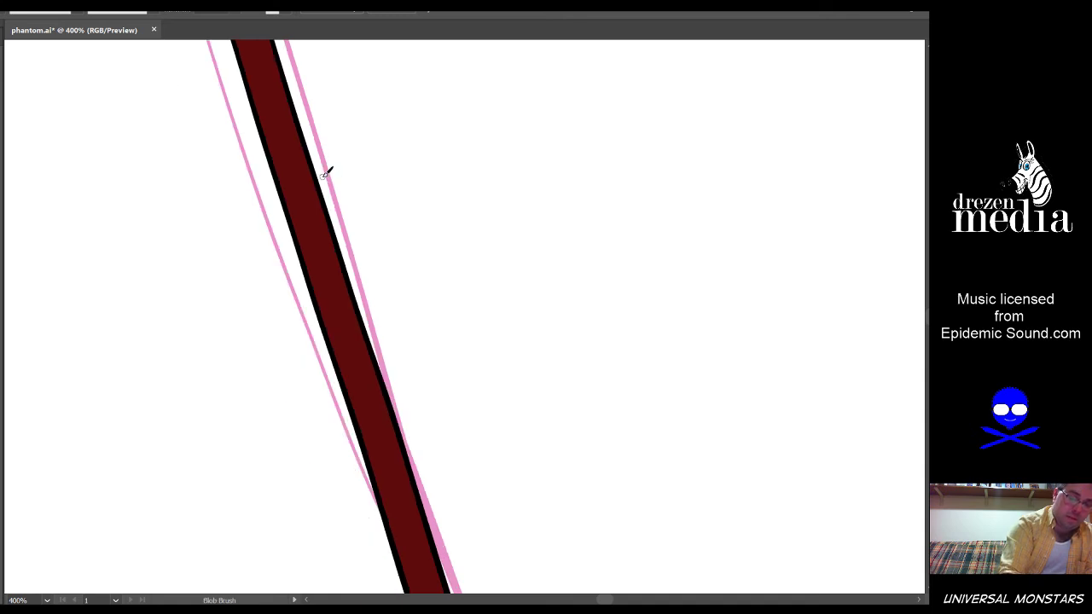
drag(373, 188, 424, 271)
scroll(424, 271, up, 3)
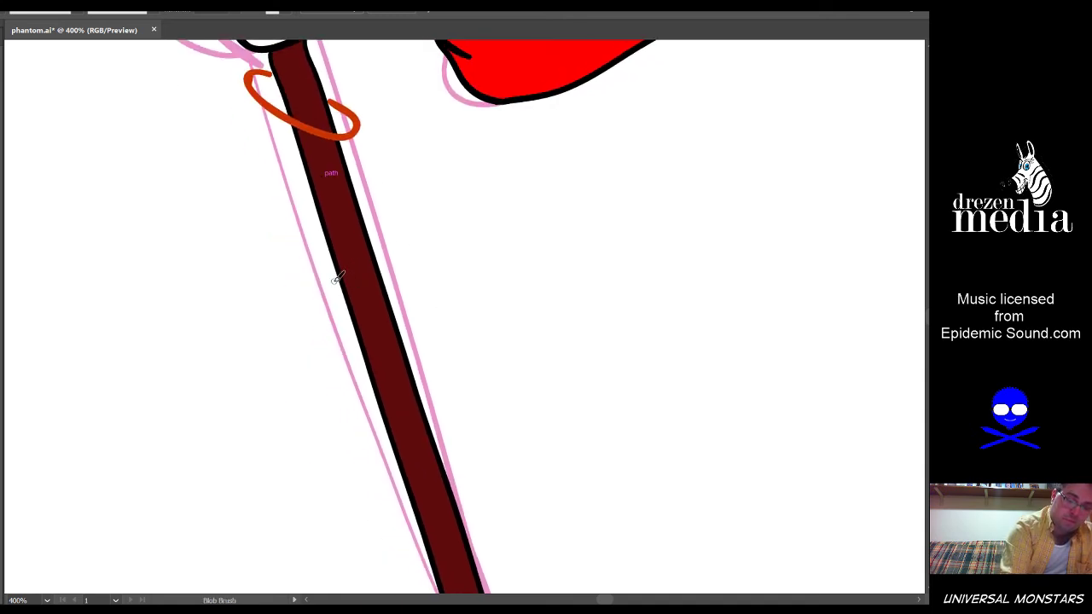
mouse_move(340, 284)
mouse_down()
mouse_move(317, 298)
mouse_move(364, 331)
mouse_move(420, 348)
mouse_move(426, 316)
mouse_up()
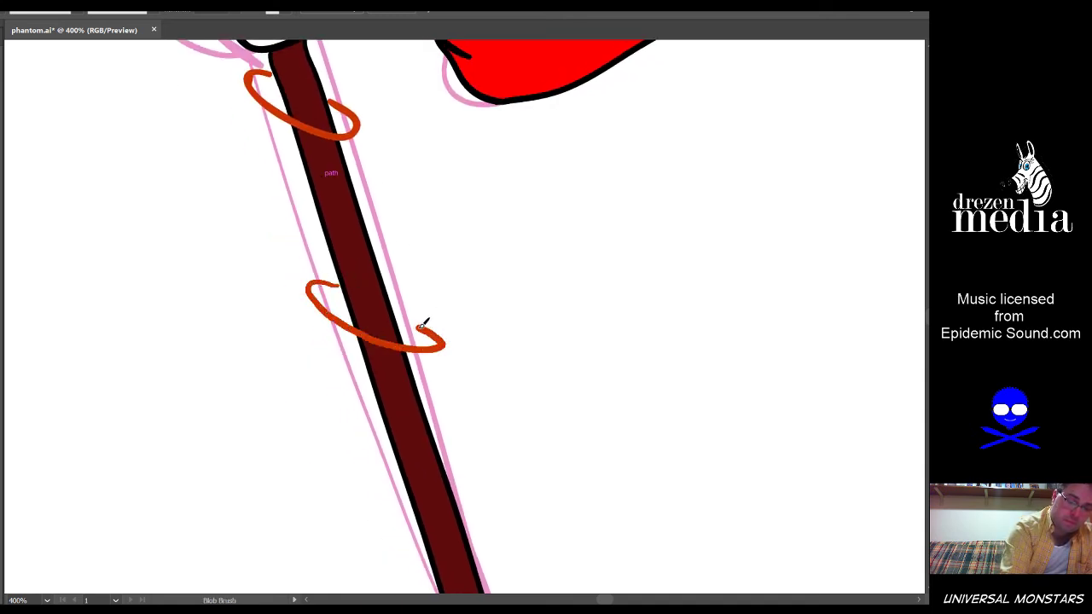
key(ctrl+z)
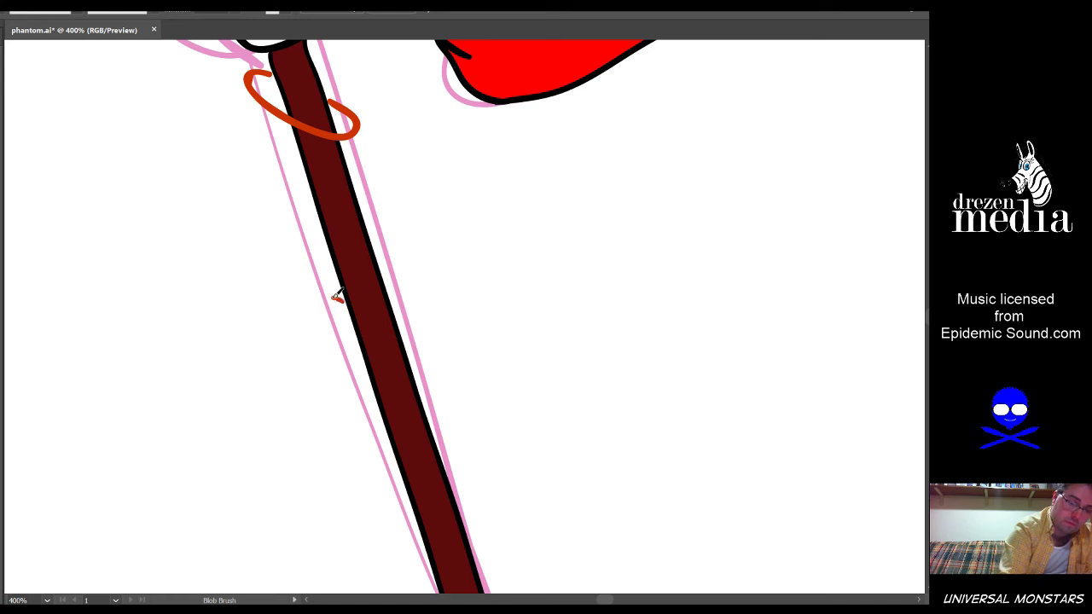
mouse_move(336, 295)
mouse_down()
mouse_move(370, 349)
mouse_move(406, 362)
mouse_move(406, 331)
mouse_up()
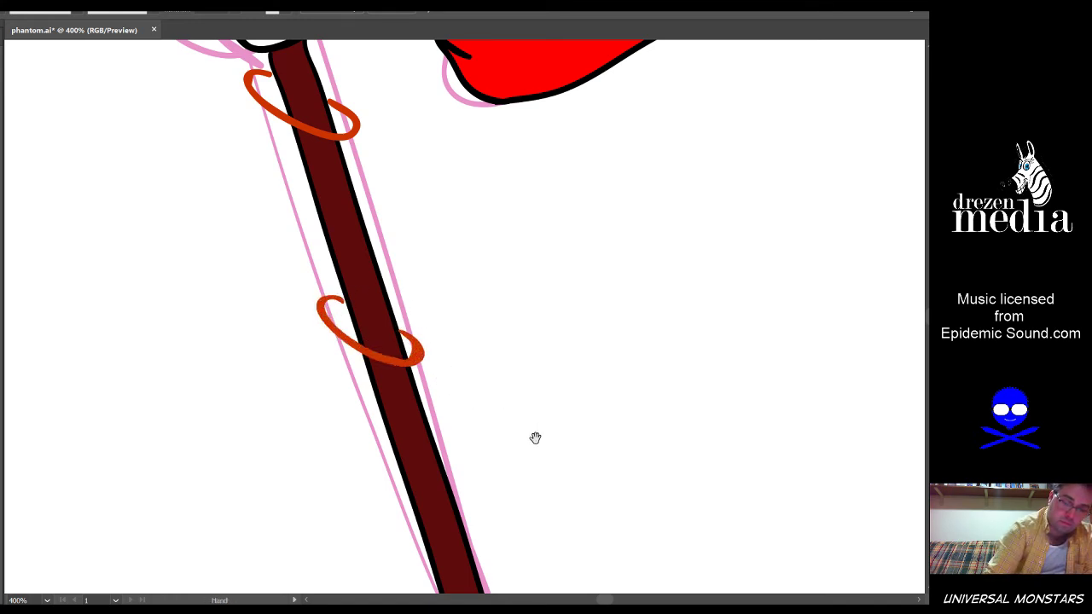
Add the third and fourth orange-red rings around the lower shaft, continuing the same spacing
drag(534, 439, 426, 183)
scroll(430, 198, down, 2)
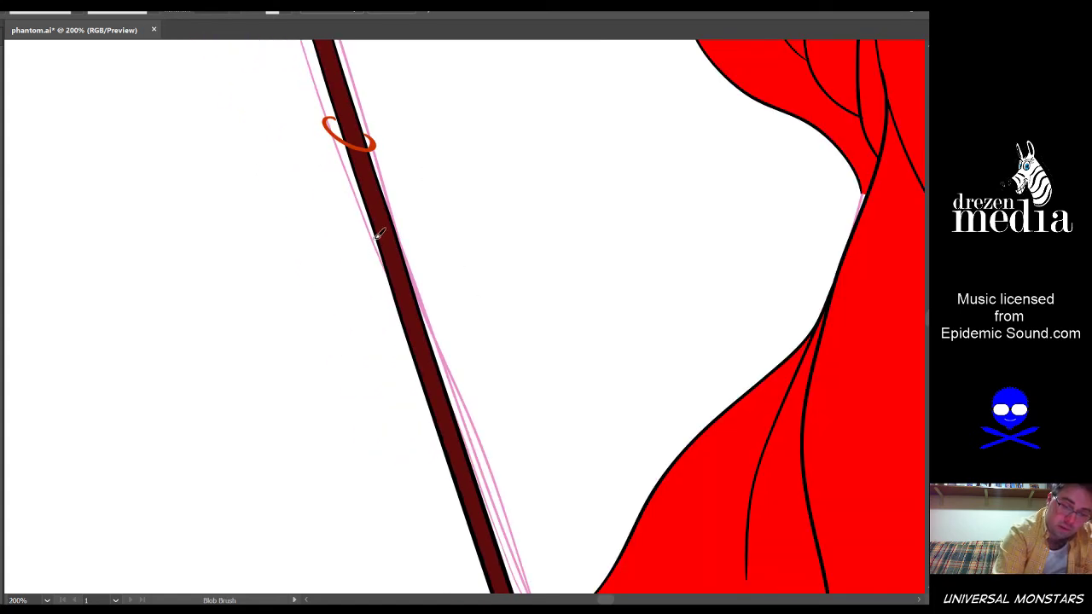
mouse_move(378, 232)
mouse_down()
mouse_move(368, 237)
mouse_move(393, 267)
mouse_move(421, 267)
mouse_up()
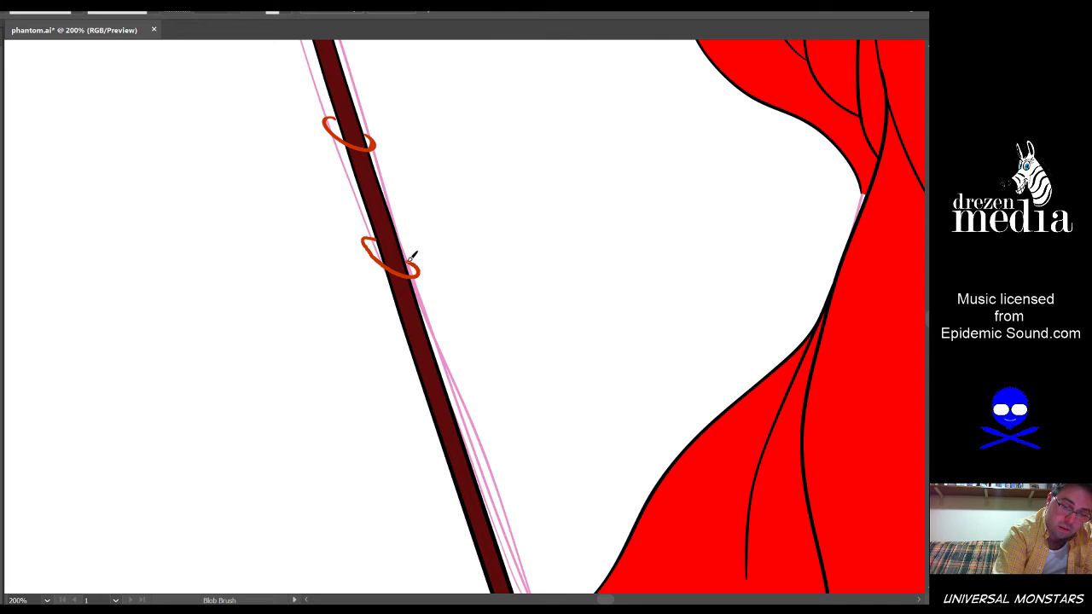
scroll(490, 273, down, 2)
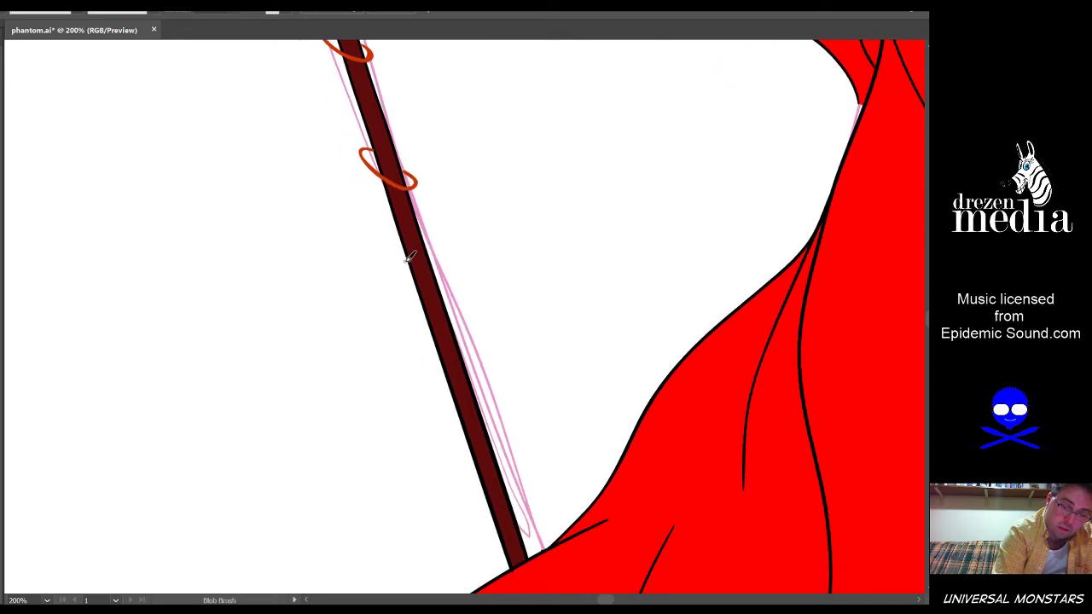
mouse_move(409, 256)
mouse_down()
mouse_move(401, 260)
mouse_move(453, 281)
mouse_up()
Draw the fifth ring on the lower shaft, redoing it slightly farther down
scroll(500, 290, down, 1)
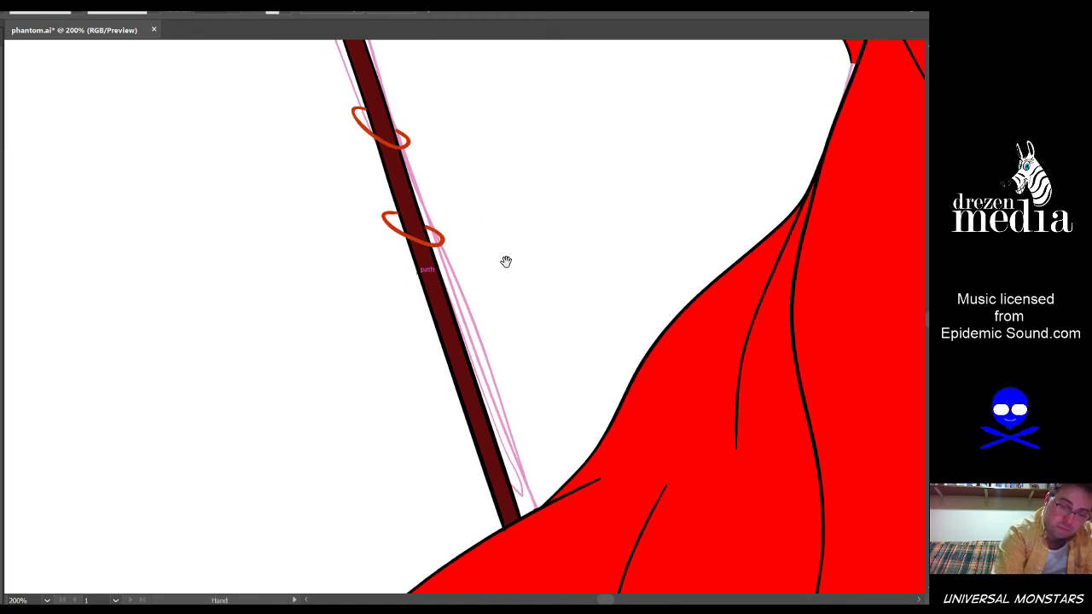
scroll(504, 261, down, 1)
mouse_move(433, 264)
mouse_down()
mouse_move(425, 283)
mouse_move(475, 291)
mouse_up()
scroll(516, 267, down, 1)
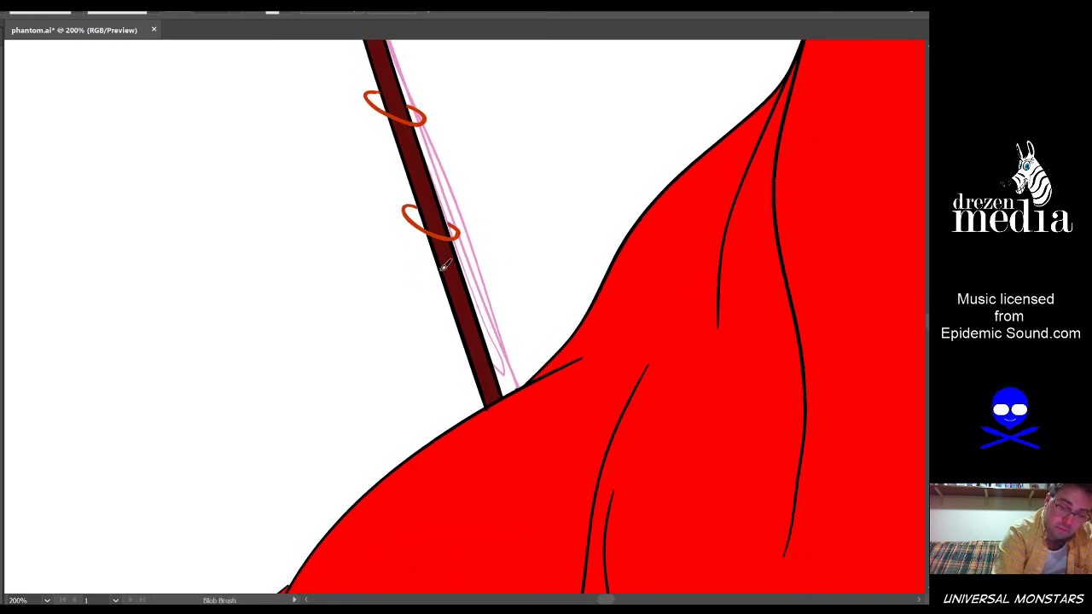
key(ctrl+z)
mouse_move(423, 209)
mouse_down()
mouse_move(426, 239)
mouse_move(465, 243)
mouse_up()
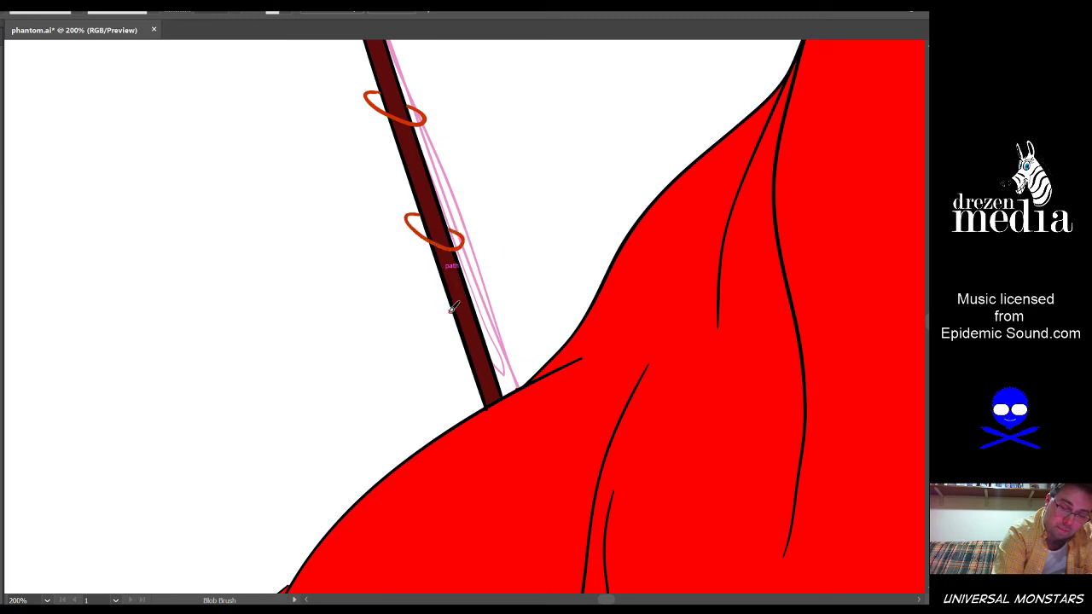
Draw the sixth orange-red ring around the lower shaft, just above where the staff meets the robe
mouse_move(455, 307)
mouse_down()
mouse_move(451, 333)
mouse_move(485, 343)
mouse_move(497, 330)
mouse_move(443, 313)
mouse_move(455, 331)
mouse_move(492, 328)
mouse_up()
key(ctrl+z)
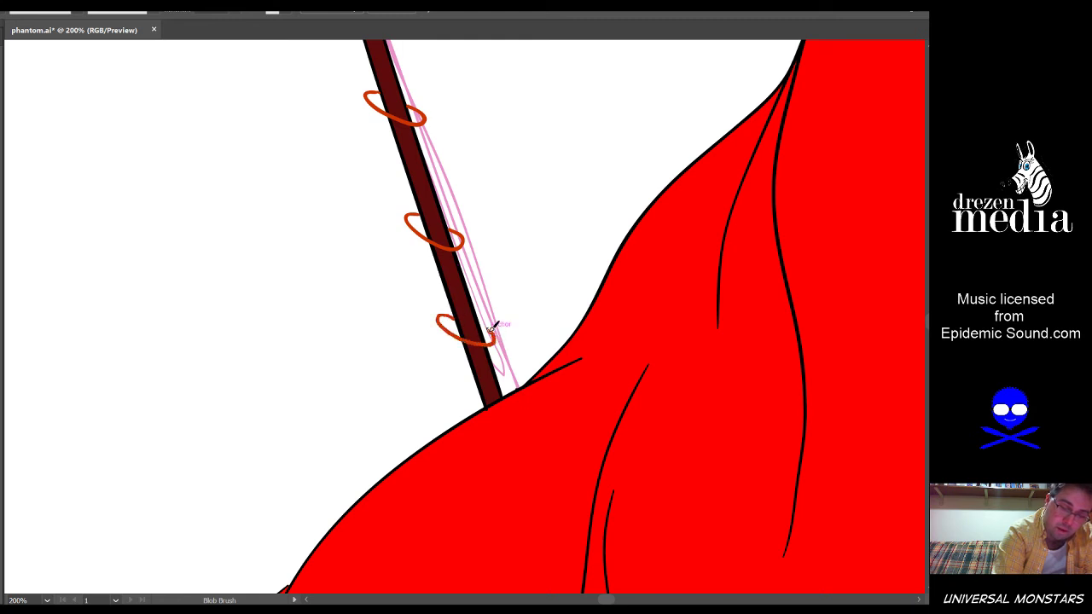
drag(511, 370, 482, 297)
scroll(416, 249, up, 3)
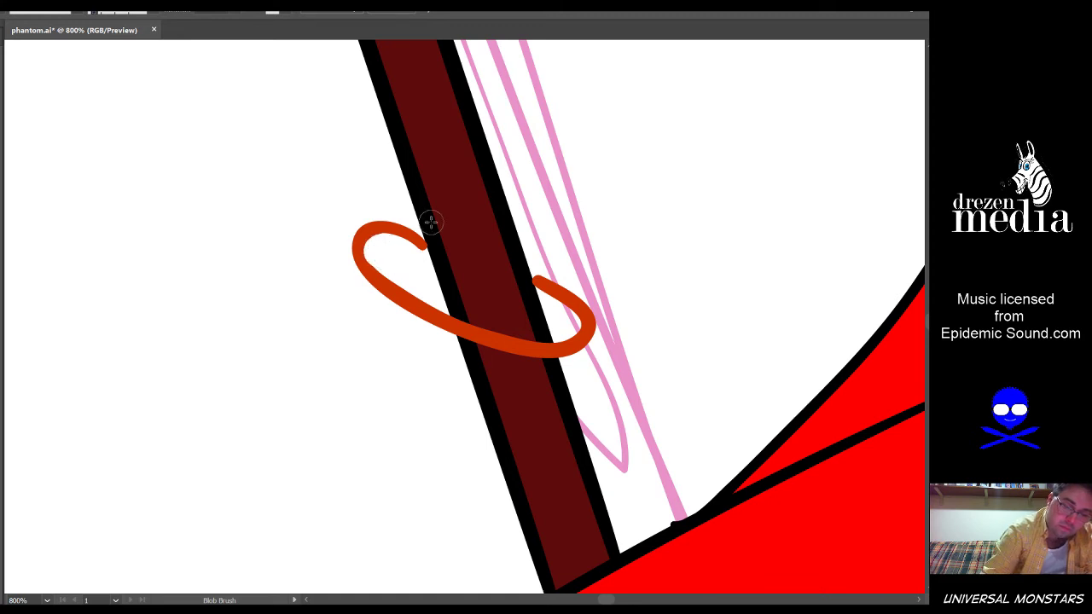
scroll(522, 321, down, 2)
scroll(633, 390, down, 1)
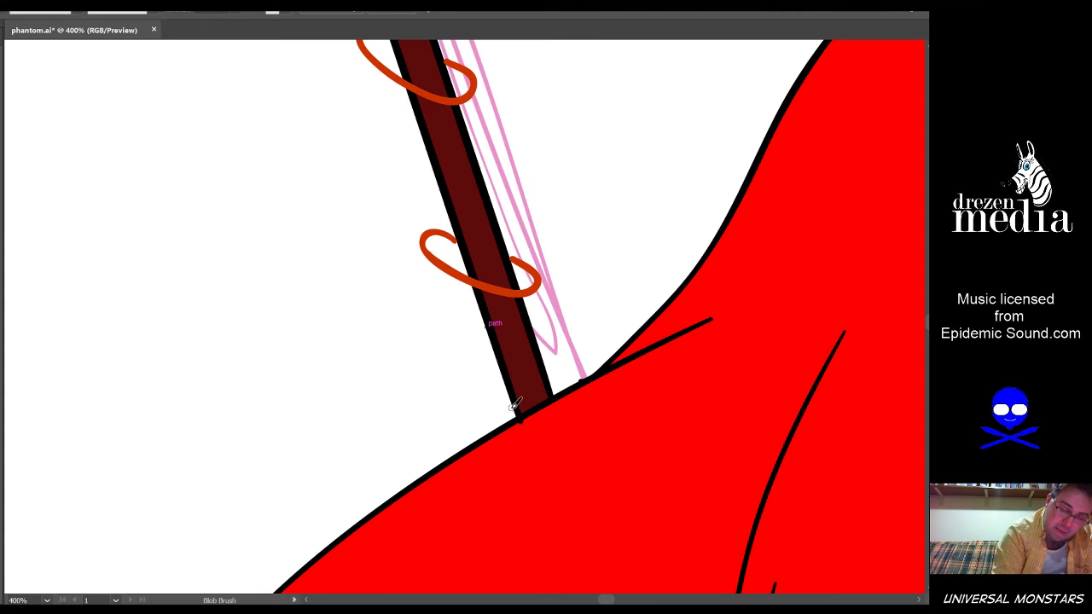
Draw a partial ring at the base of the shaft against the robe's edge, replacing a first attempt with a slightly higher curve
mouse_move(515, 404)
mouse_down()
mouse_move(485, 404)
mouse_move(473, 439)
mouse_up()
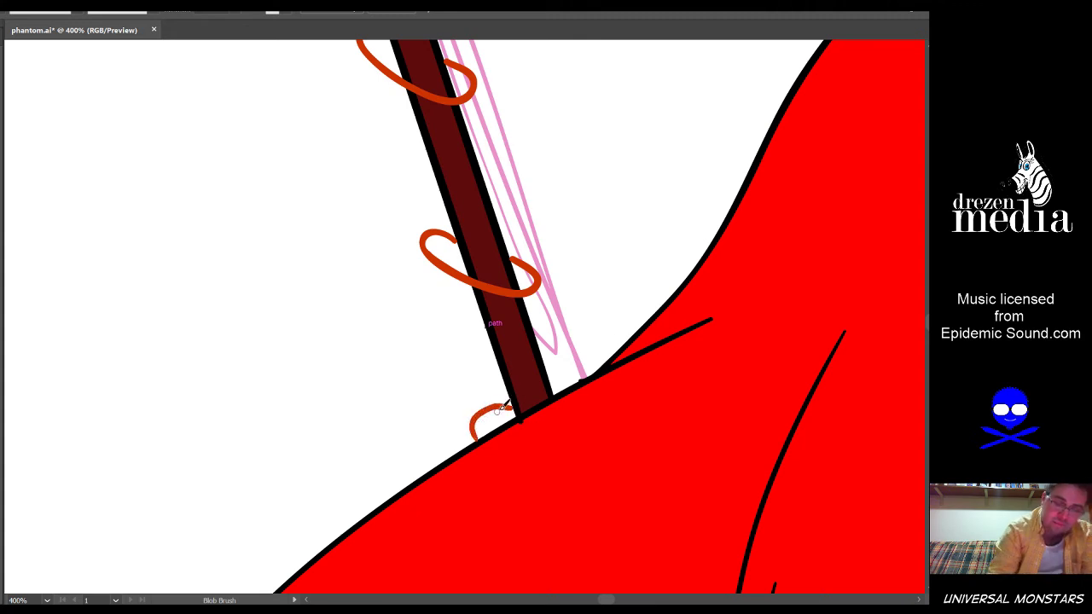
key(ctrl+z)
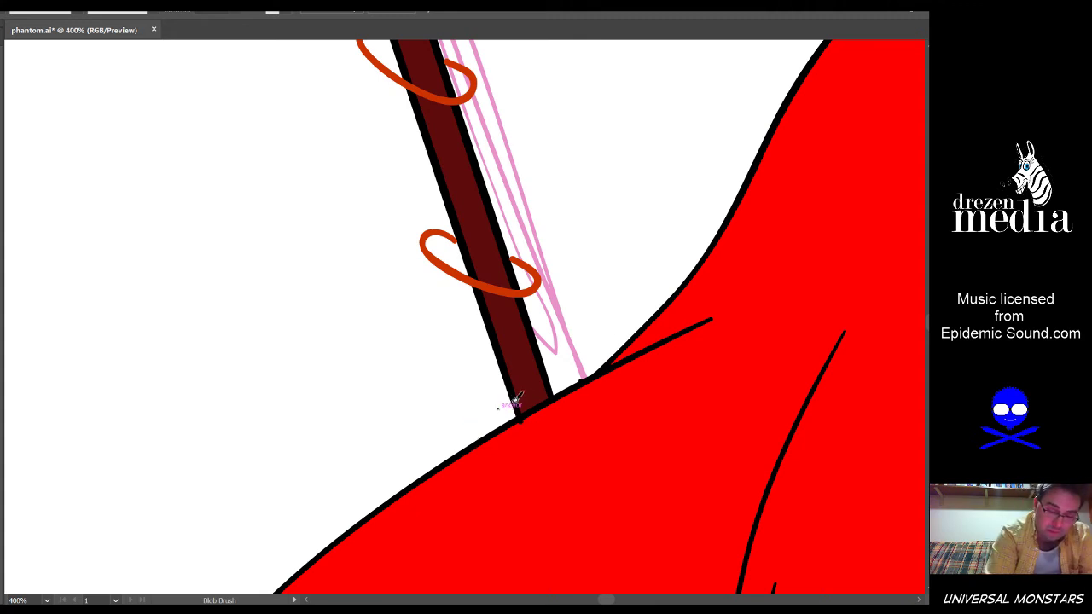
mouse_move(505, 394)
mouse_down()
mouse_move(476, 399)
mouse_move(502, 426)
mouse_up()
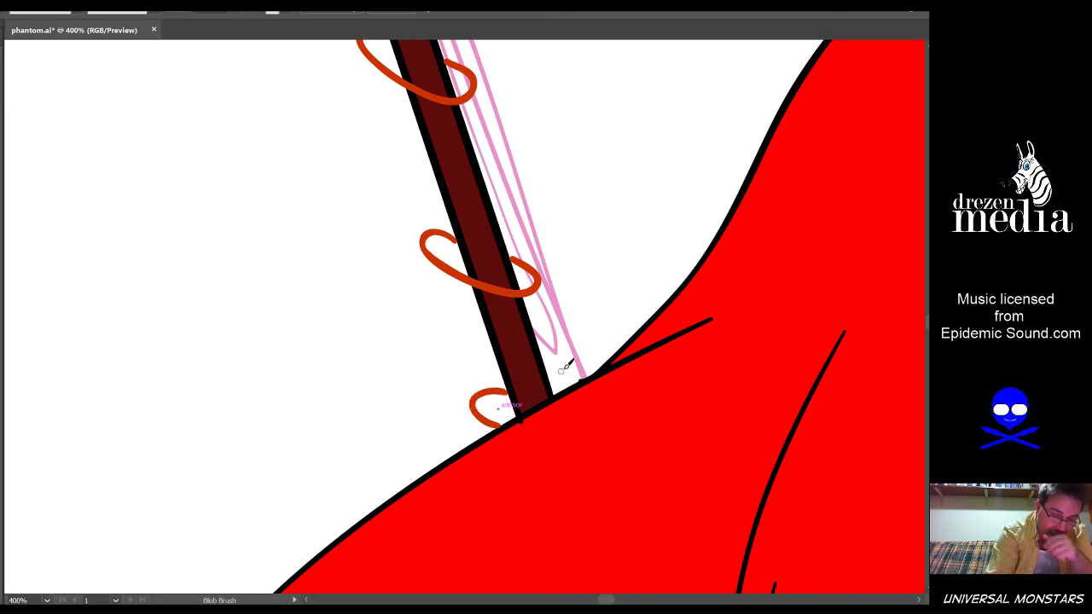
scroll(554, 339, down, 5)
scroll(576, 301, up, 5)
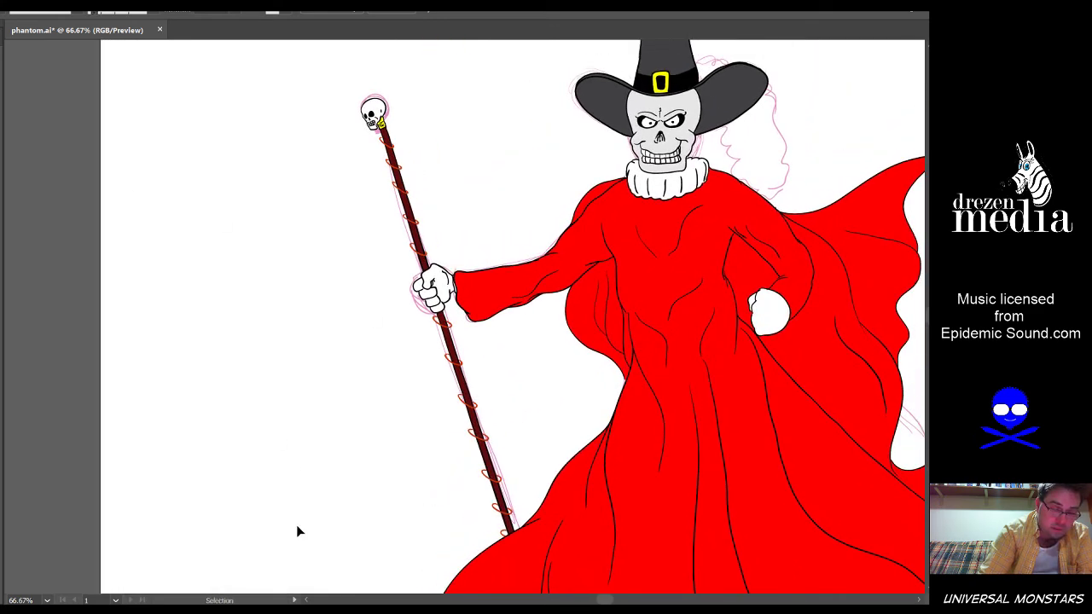
Select all the staff rings together and recolor them with a yellow fill and a black outline
drag(242, 556, 543, 126)
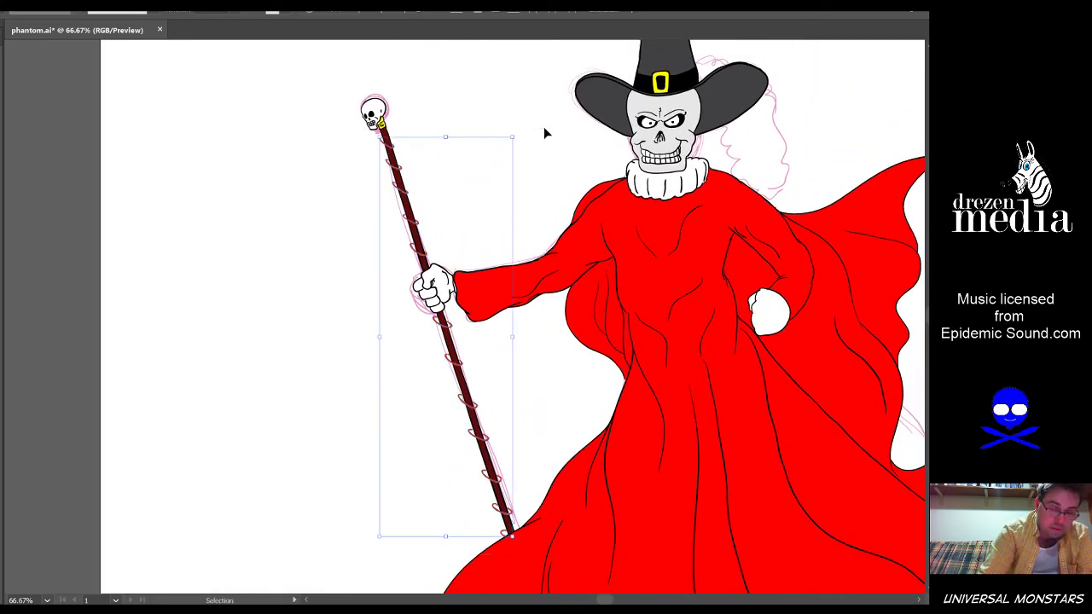
scroll(405, 333, down, 2)
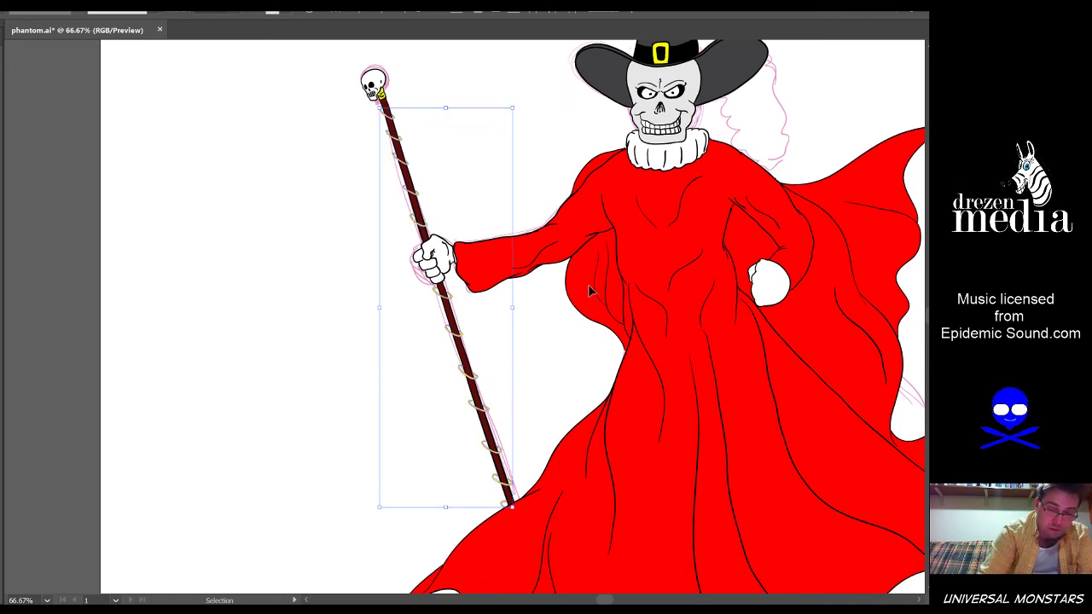
scroll(461, 270, up, 4)
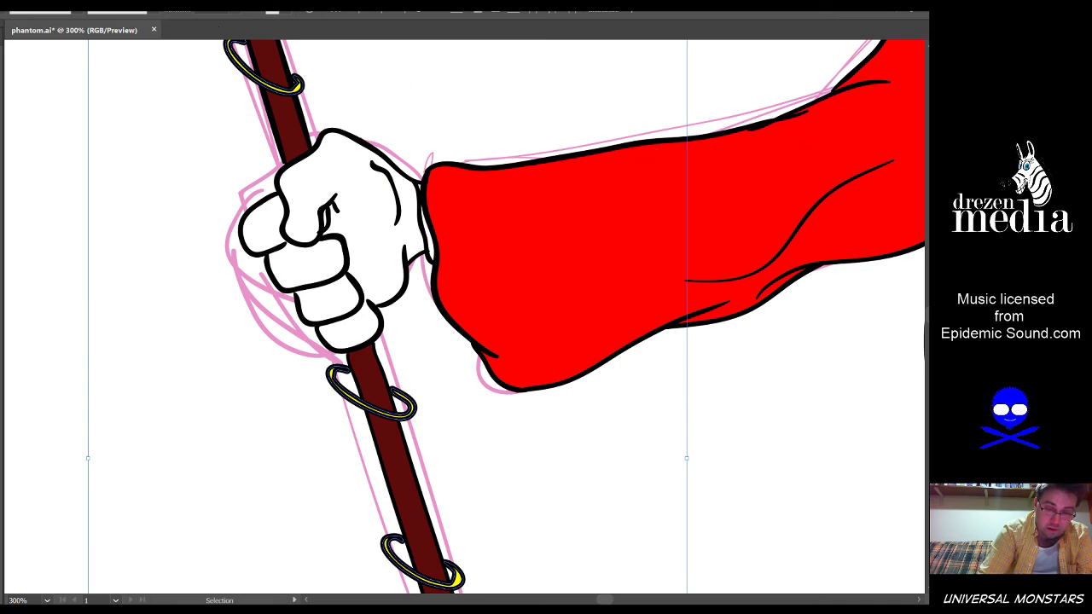
key(ctrl+z)
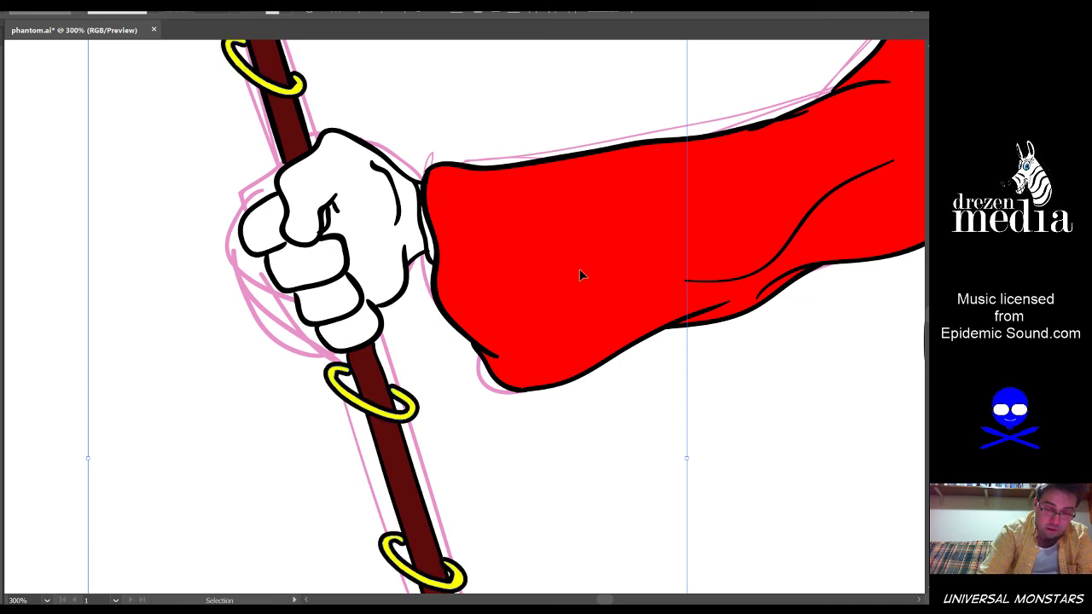
scroll(490, 168, down, 3)
drag(487, 110, 486, 266)
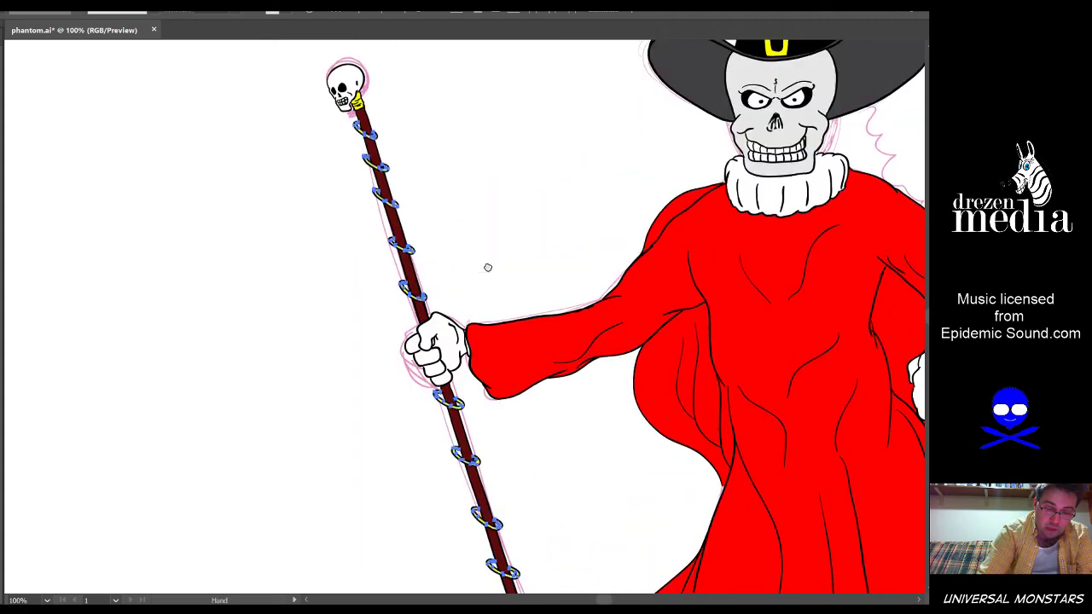
click(466, 178)
Rotate the ring just above the gripping hand counterclockwise and narrow it to fit the shaft
scroll(385, 117, up, 2)
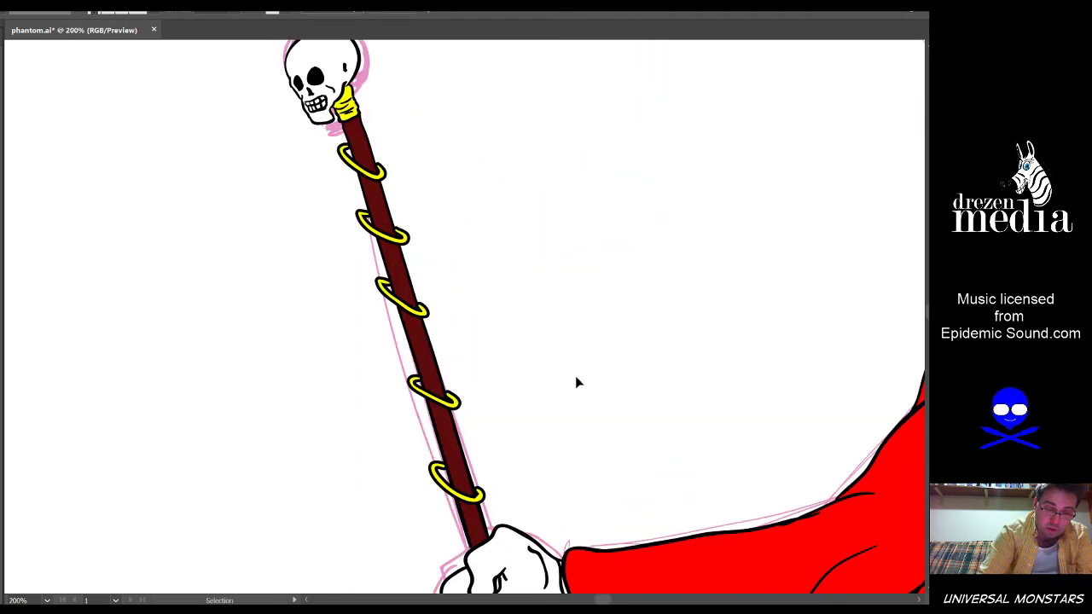
drag(575, 382, 509, 182)
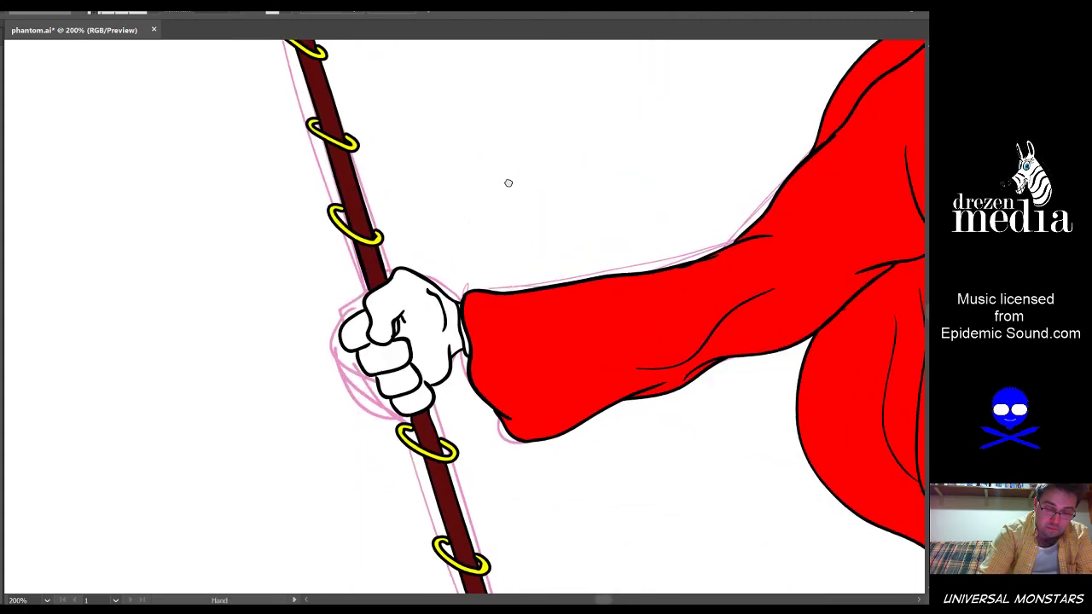
click(379, 237)
scroll(389, 204, up, 2)
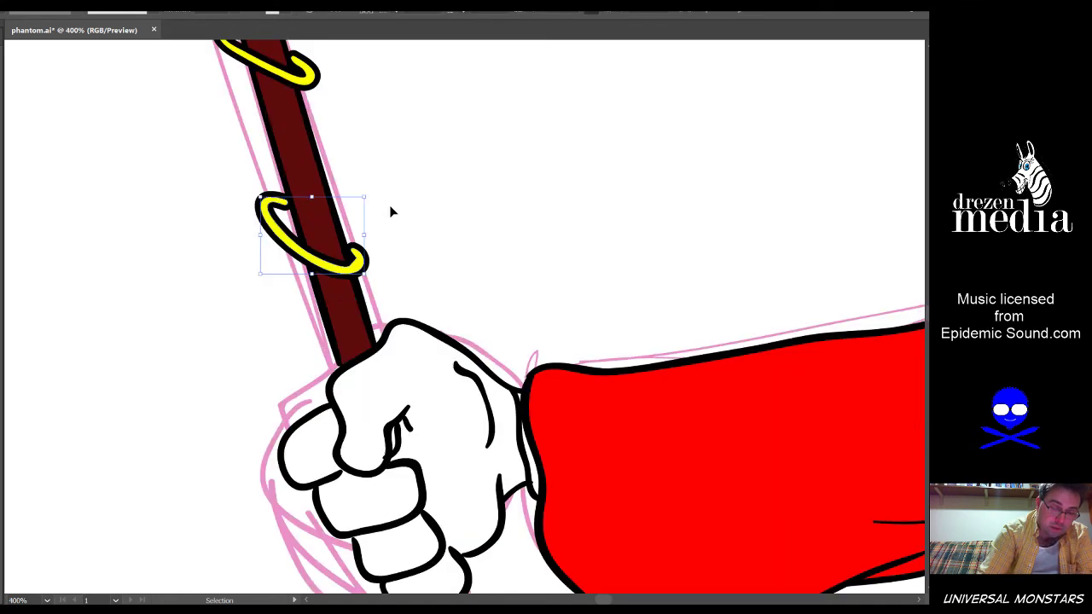
drag(375, 198, 358, 174)
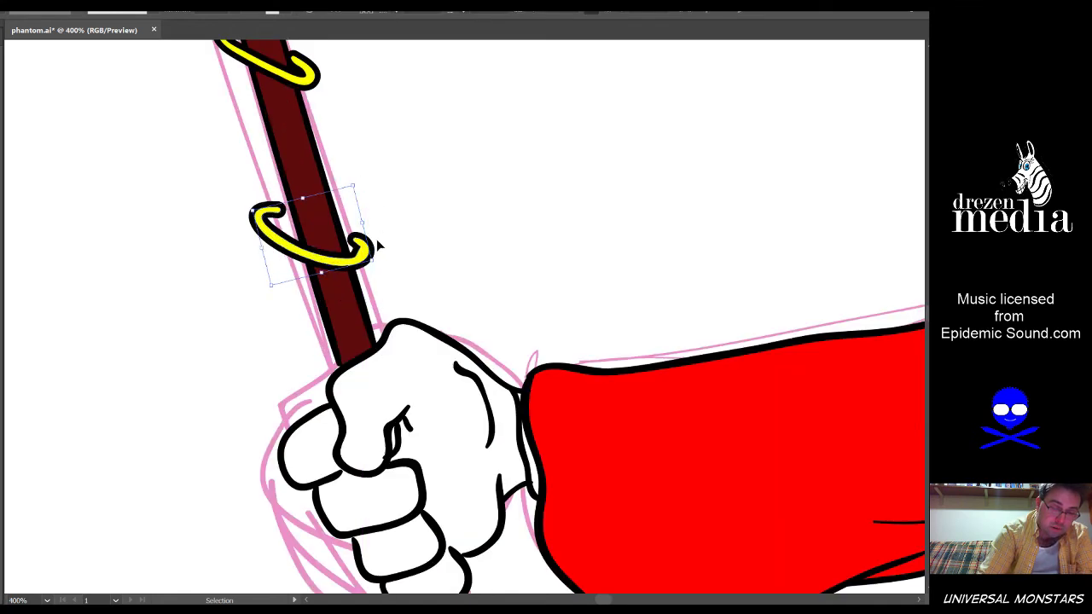
drag(269, 246, 280, 247)
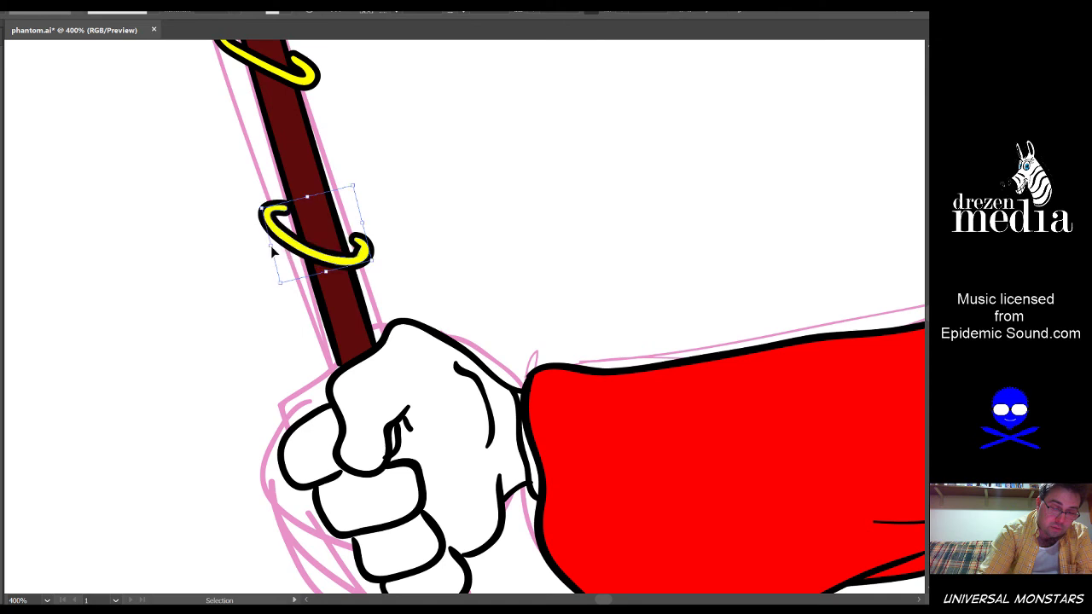
drag(365, 221, 359, 228)
key(ctrl+1)
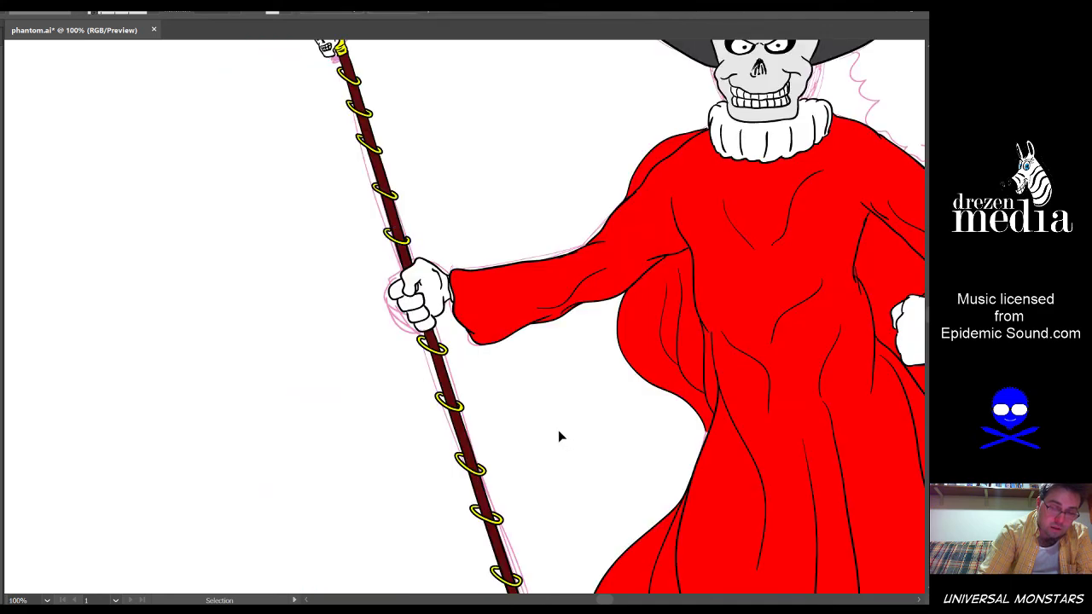
Hide the pink sketch lines behind the phantom, leaving only the inked and colored artwork, and clear the selection
key(ctrl+minus)
key(ctrl+minus)
drag(672, 492, 502, 415)
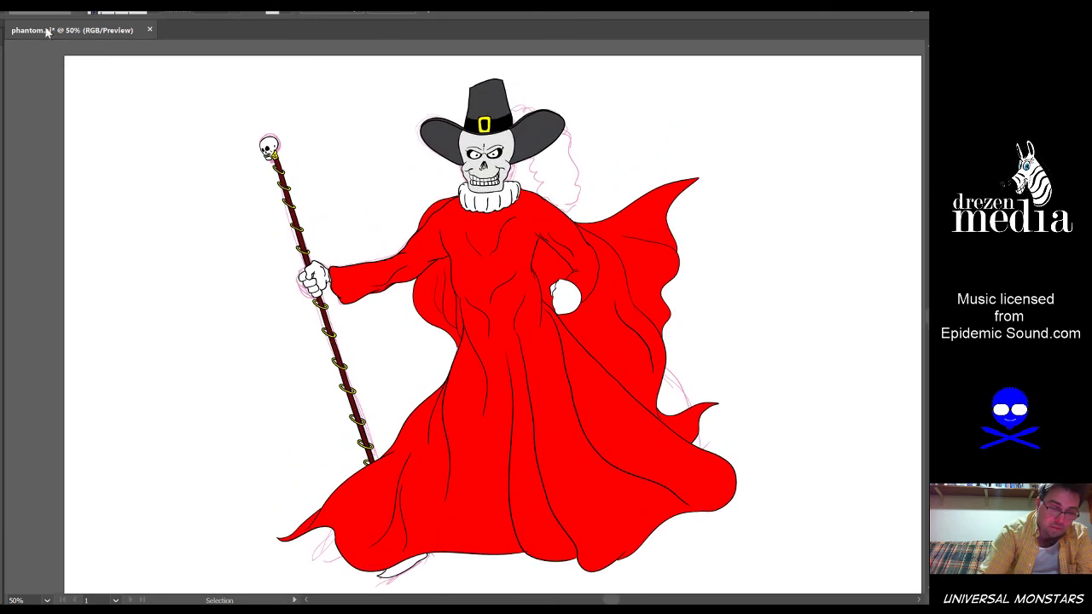
key(ctrl+a)
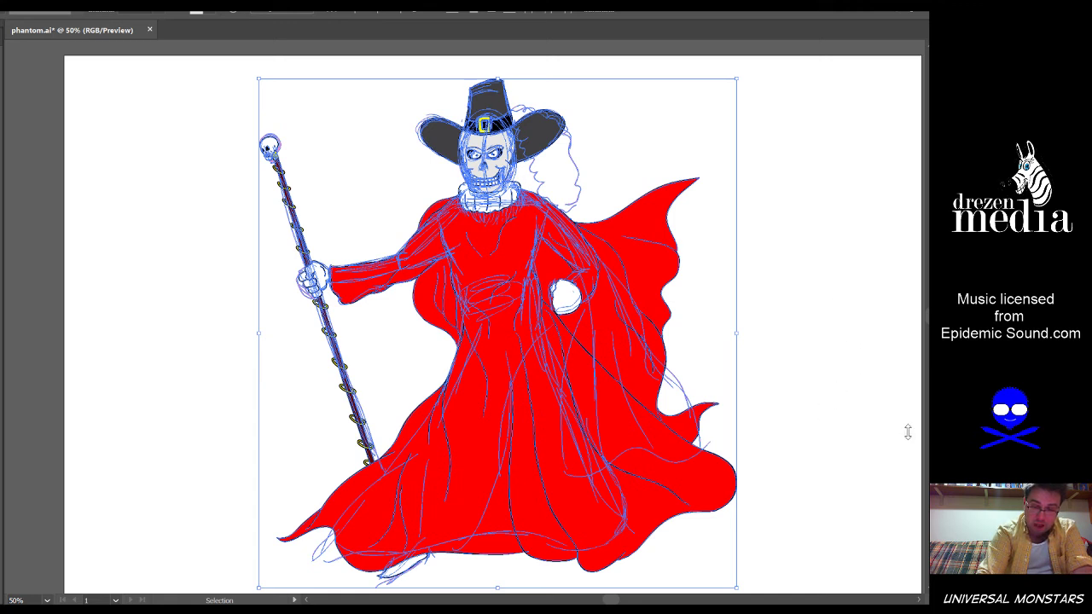
scroll(610, 154, up, 1)
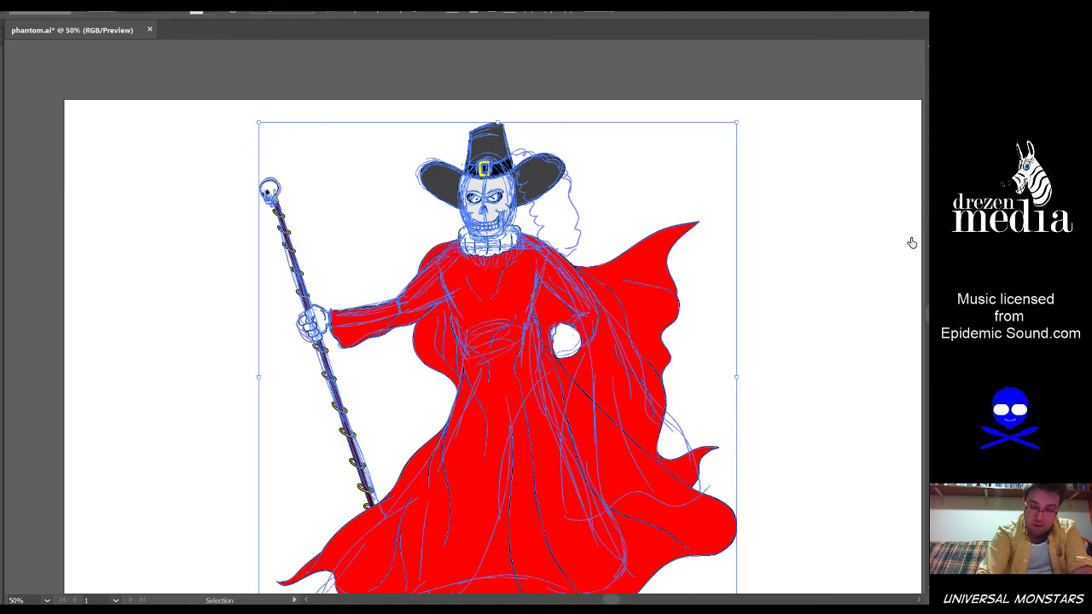
key(ctrl+z)
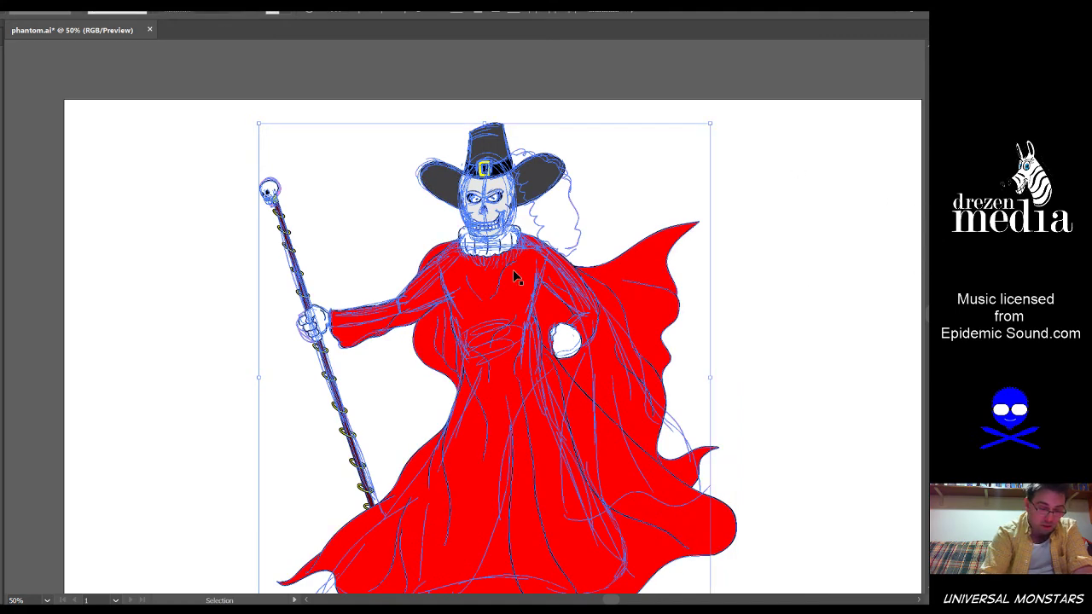
key(ctrl+z)
key(ctrl+shift+a)
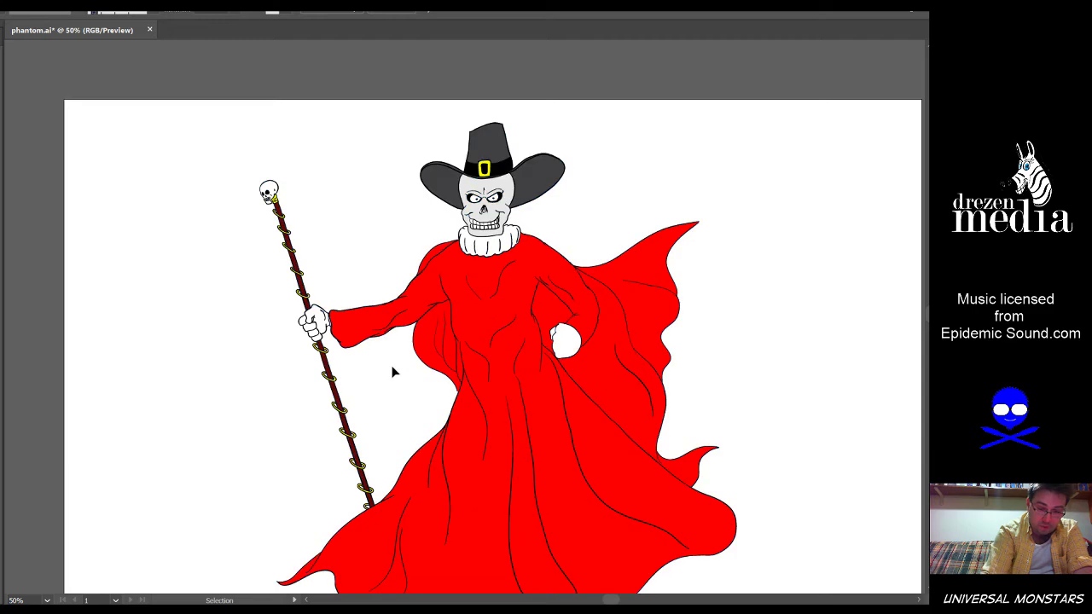
Select the whole phantom artwork to check which shapes are included, and clear the selection
drag(587, 256, 604, 222)
key(ctrl+a)
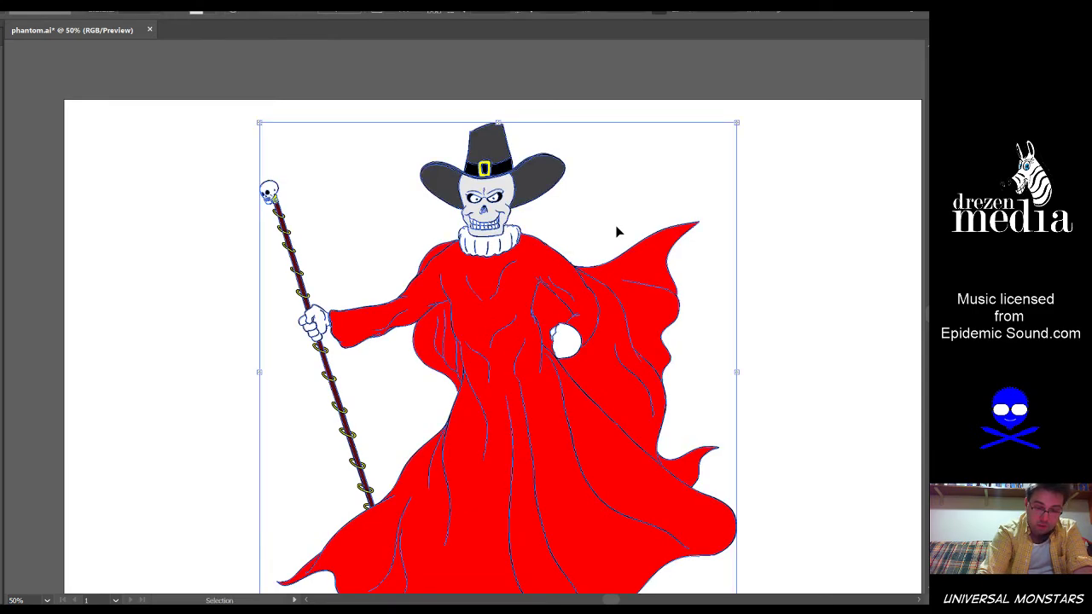
key(ctrl+shift+a)
drag(597, 309, 496, 260)
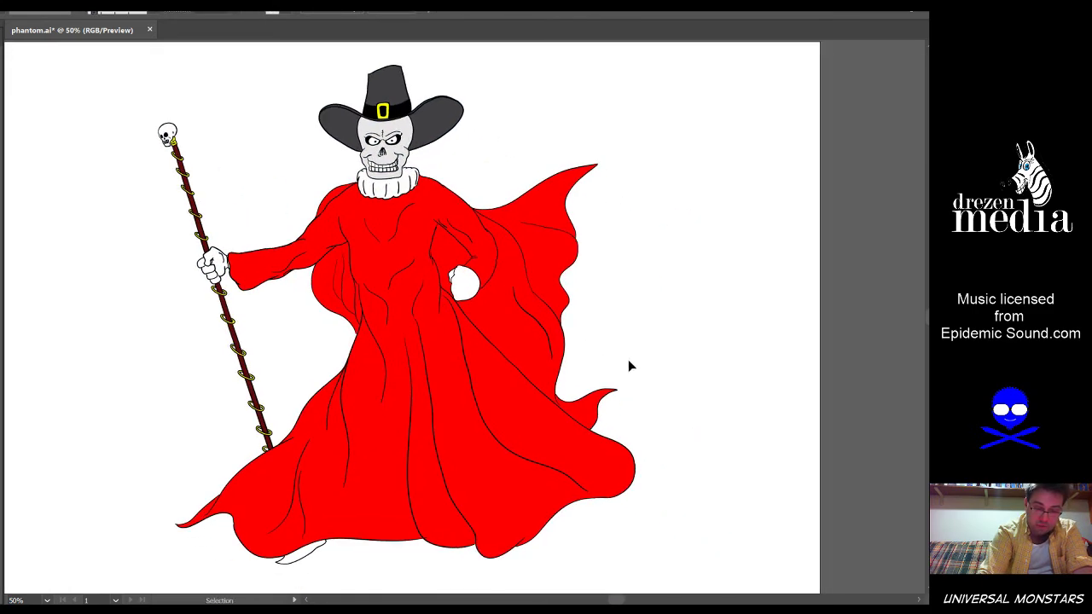
key(ctrl+a)
key(ctrl+shift+a)
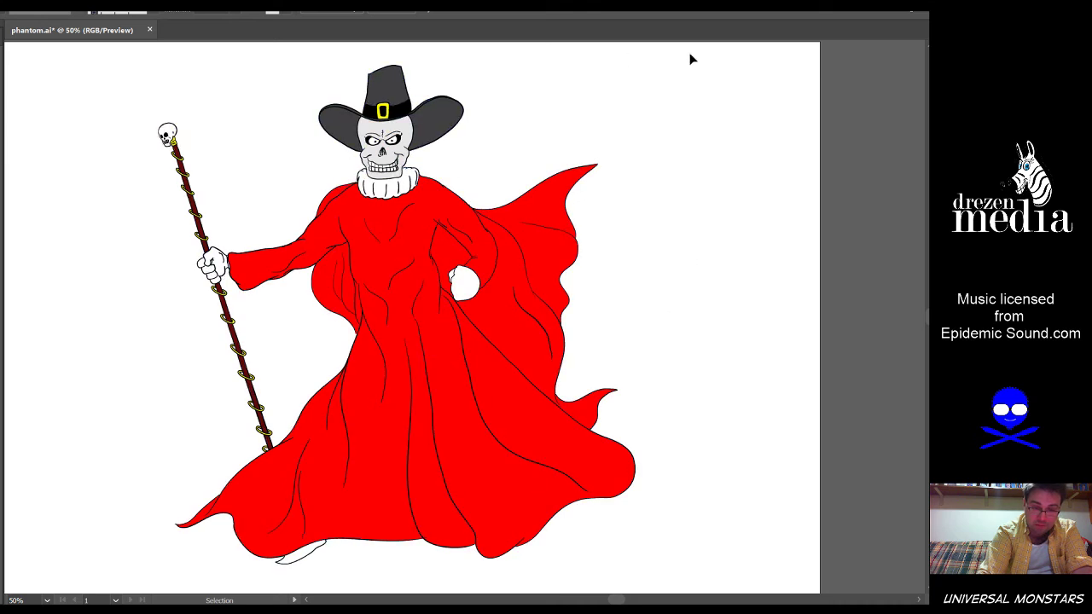
drag(689, 55, 66, 577)
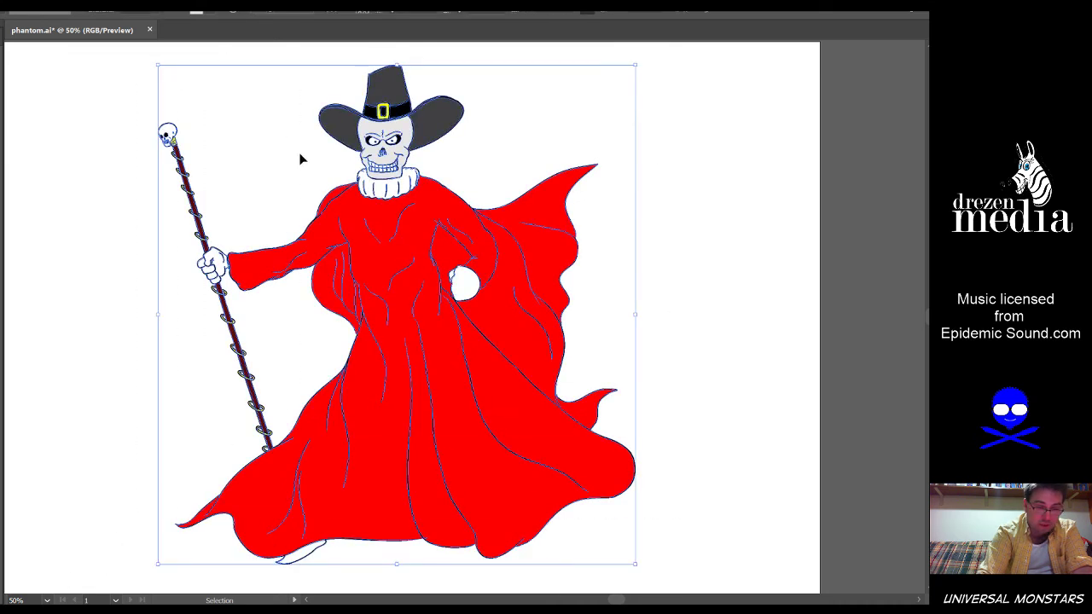
click(865, 405)
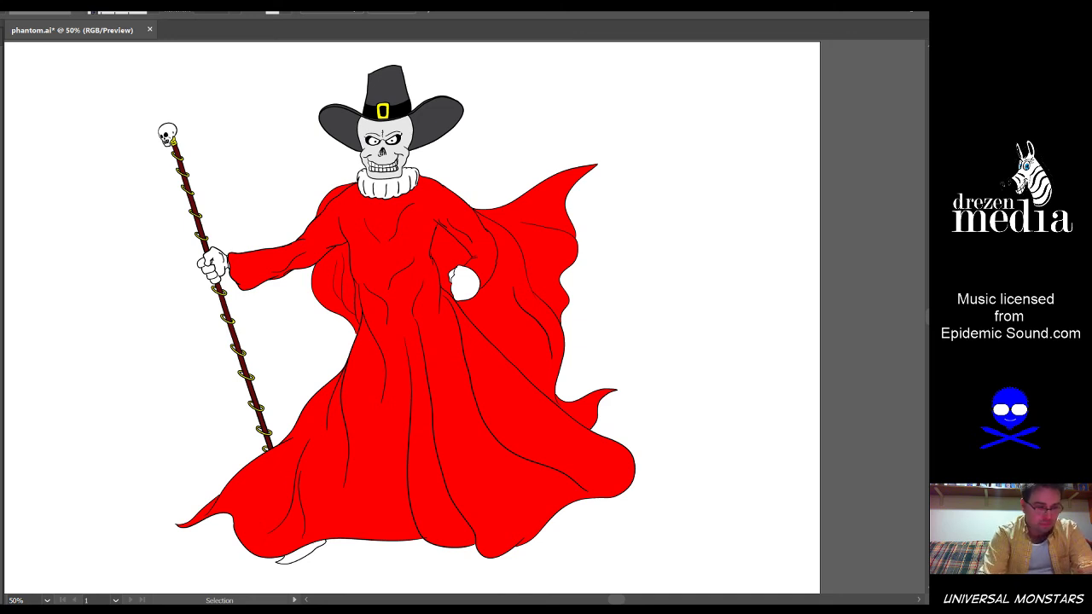
Draw an orange-red 30-point star on the empty pasteboard beside the artboard with the Star tool
key(m)
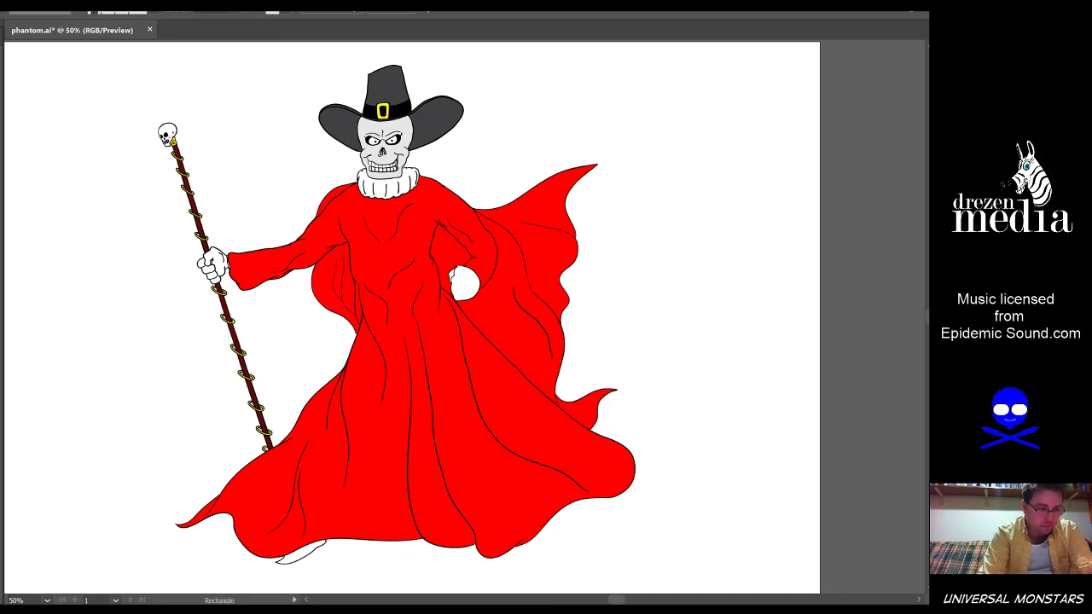
drag(63, 315, 334, 326)
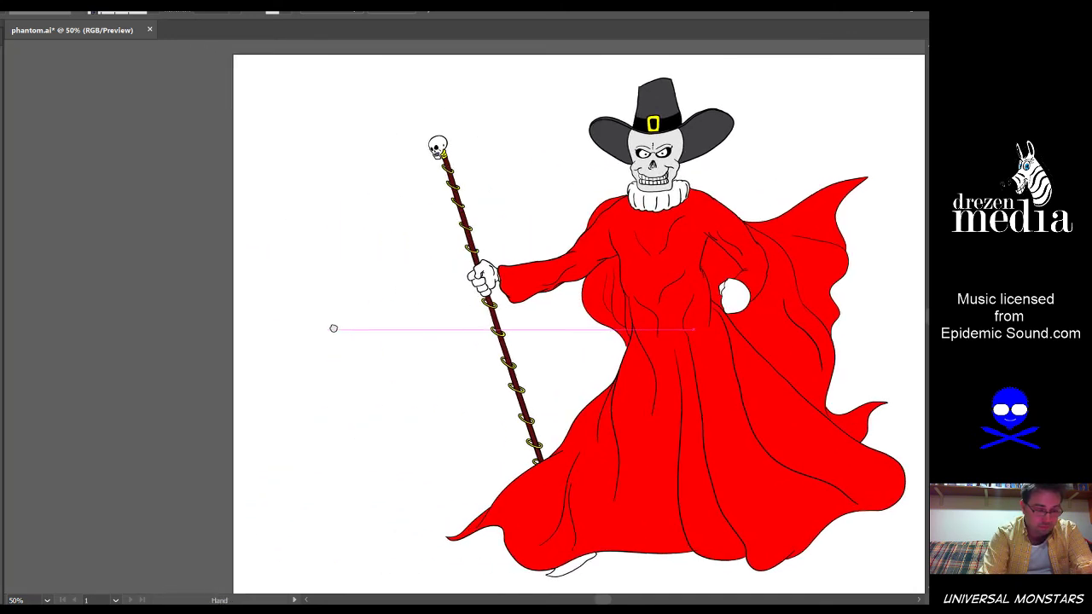
key(l)
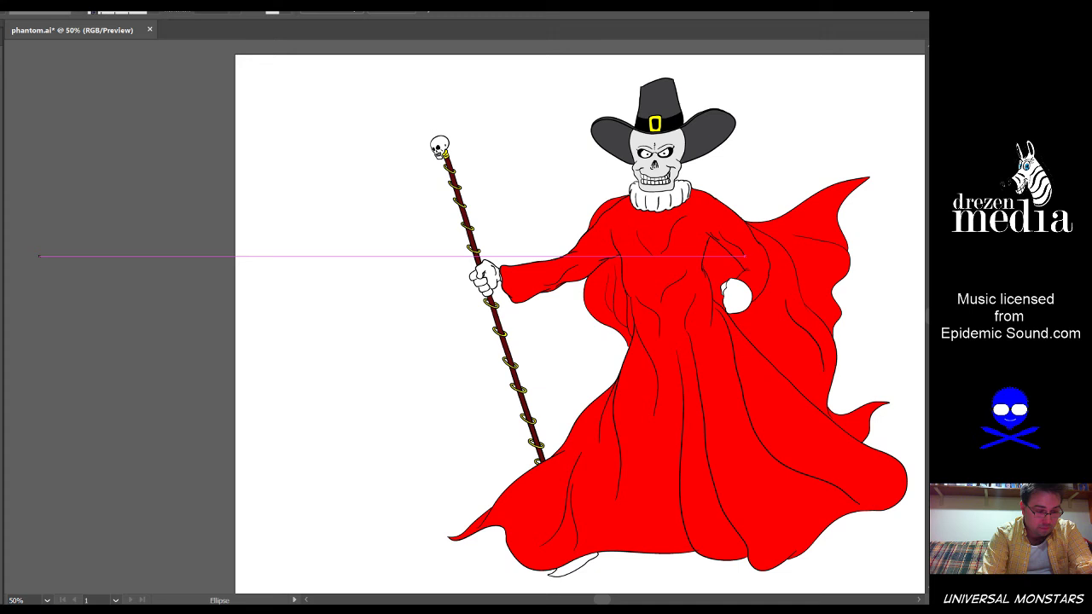
drag(115, 312, 259, 288)
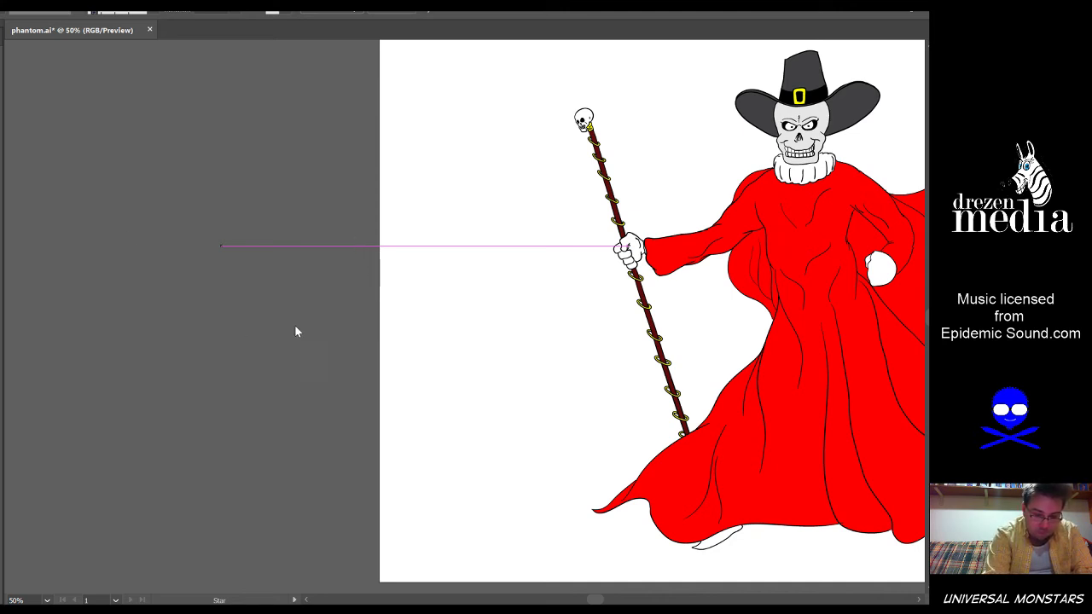
key(ctrl+z)
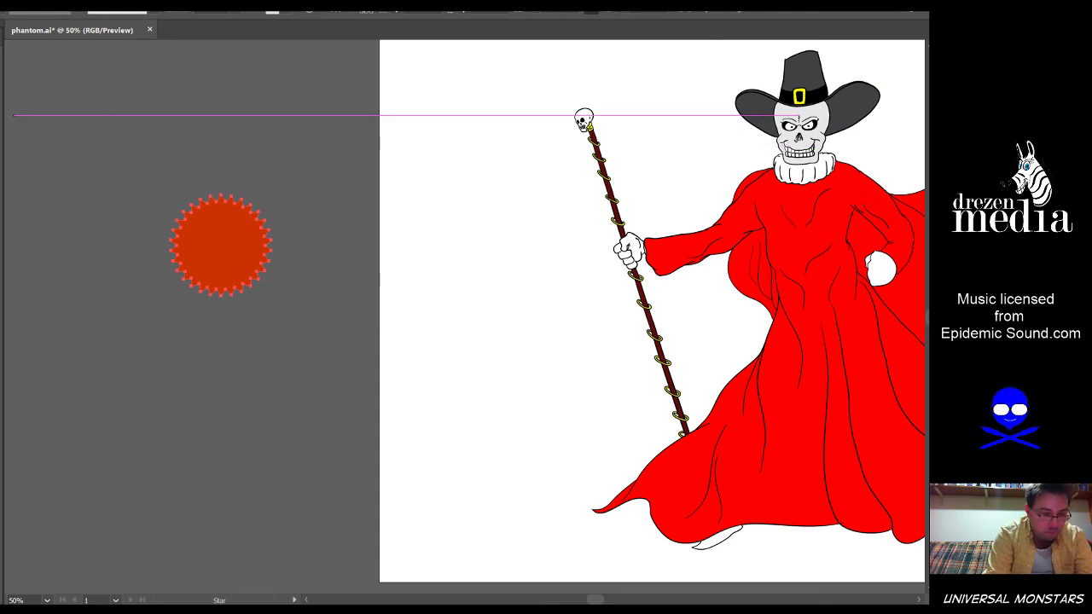
Round all the corners of the orange-red star beside the artboard so its jagged edge becomes softly scalloped, and clear the selection
key(v)
click(349, 252)
click(259, 265)
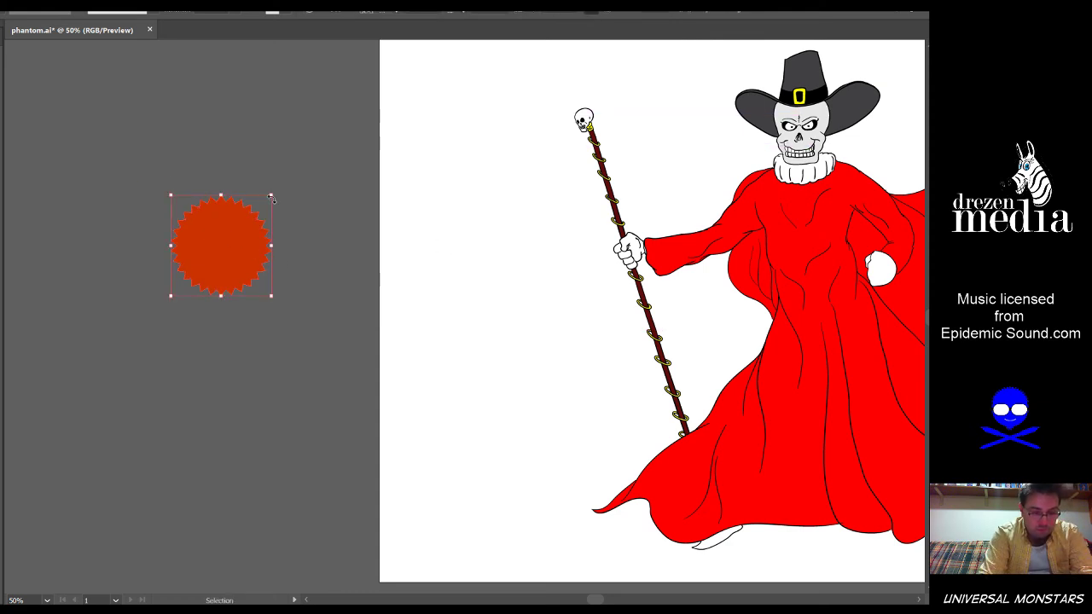
scroll(236, 226, up, 2)
click(301, 192)
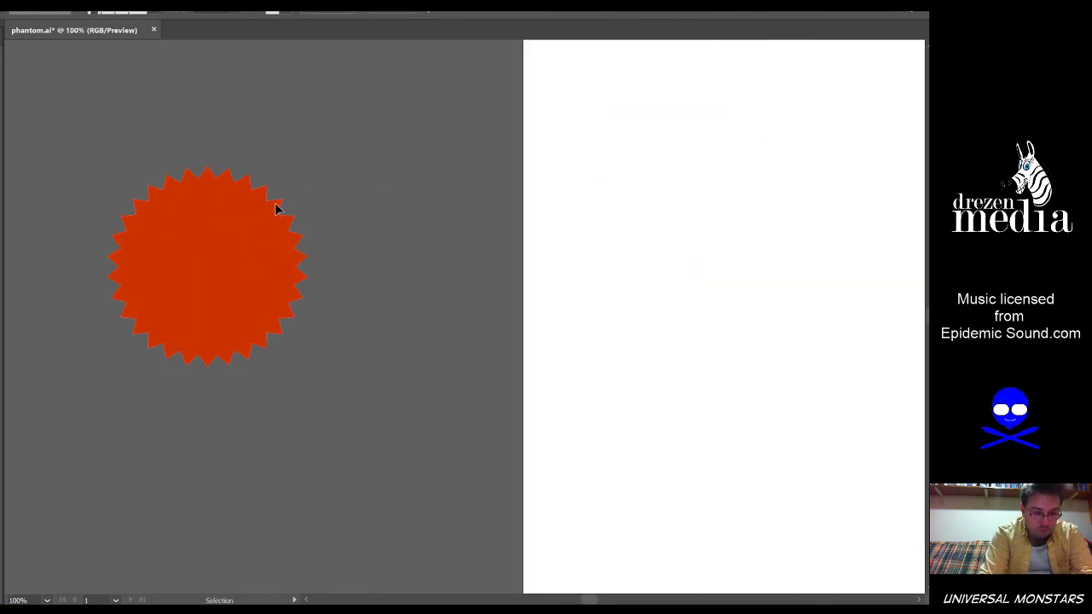
click(275, 208)
key(ctrl+shift+a)
key(a)
drag(53, 141, 424, 440)
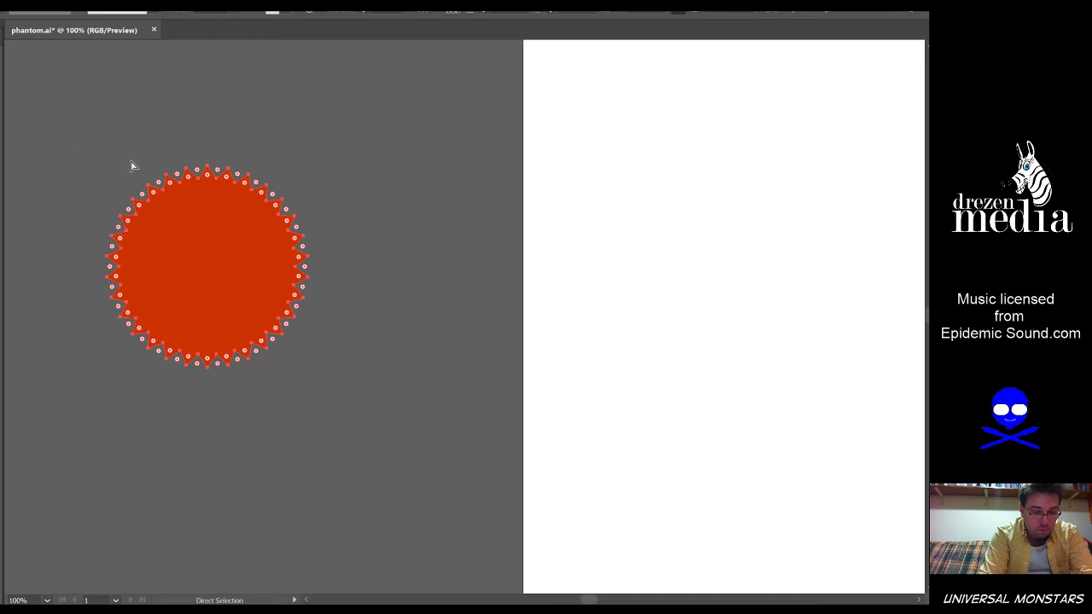
drag(196, 174, 205, 191)
key(v)
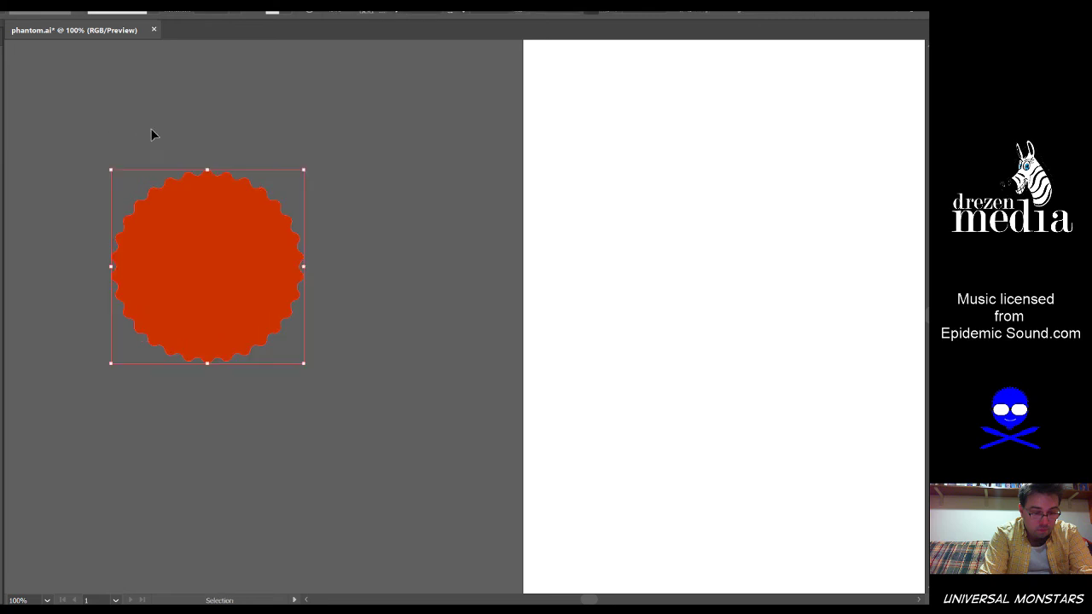
click(175, 143)
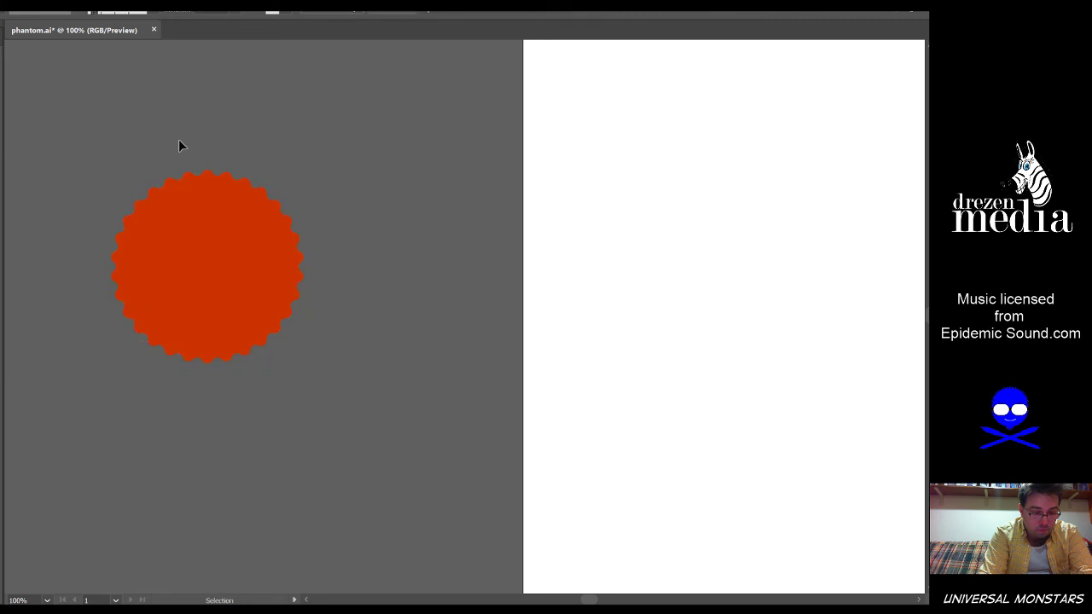
Turn the rounded orange-red star into a custom brush and return to the phantom's upper body
click(197, 281)
scroll(326, 323, down, 1)
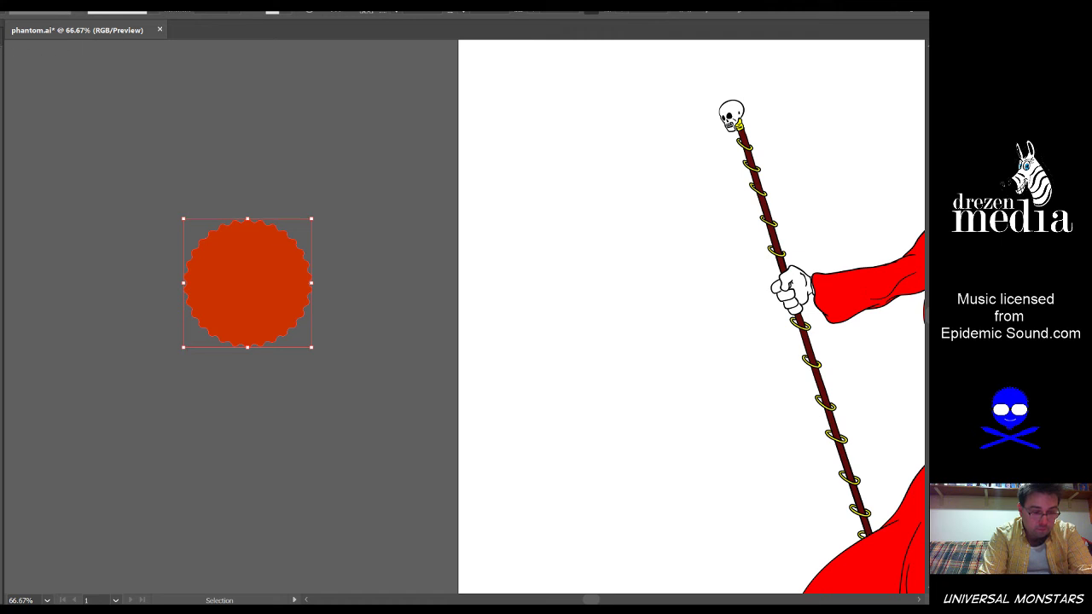
key(h)
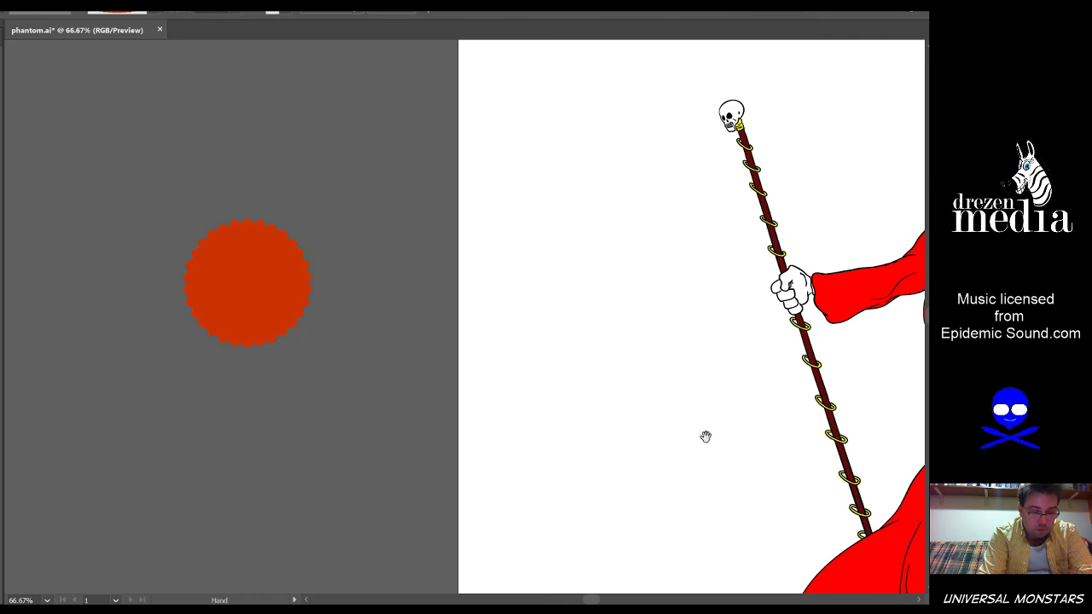
drag(705, 436, 27, 396)
mouse_move(614, 144)
mouse_down()
mouse_move(590, 282)
mouse_move(553, 291)
mouse_up()
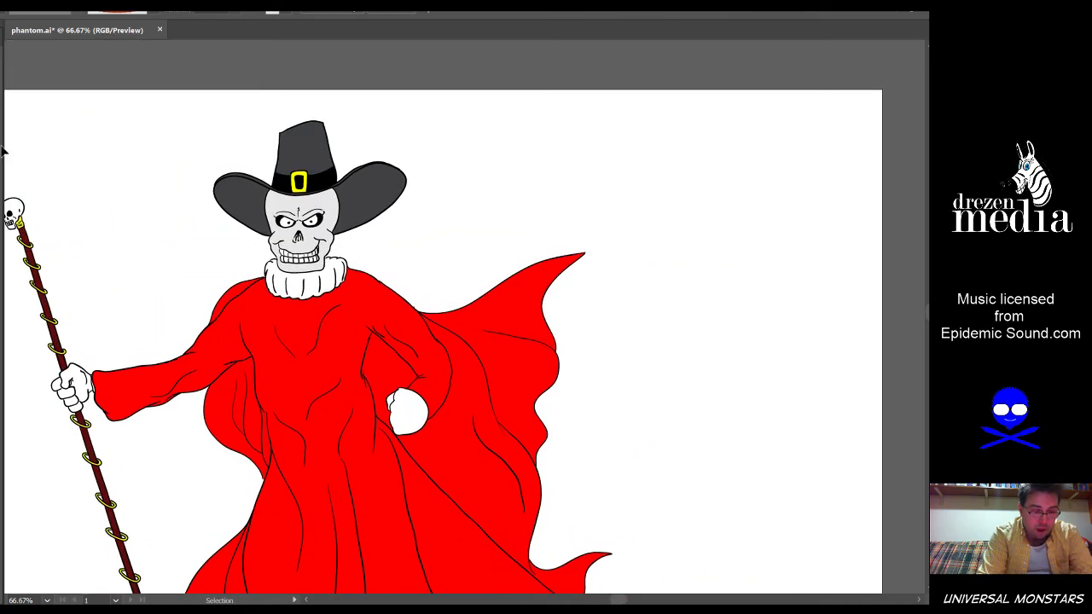
key(shift+b)
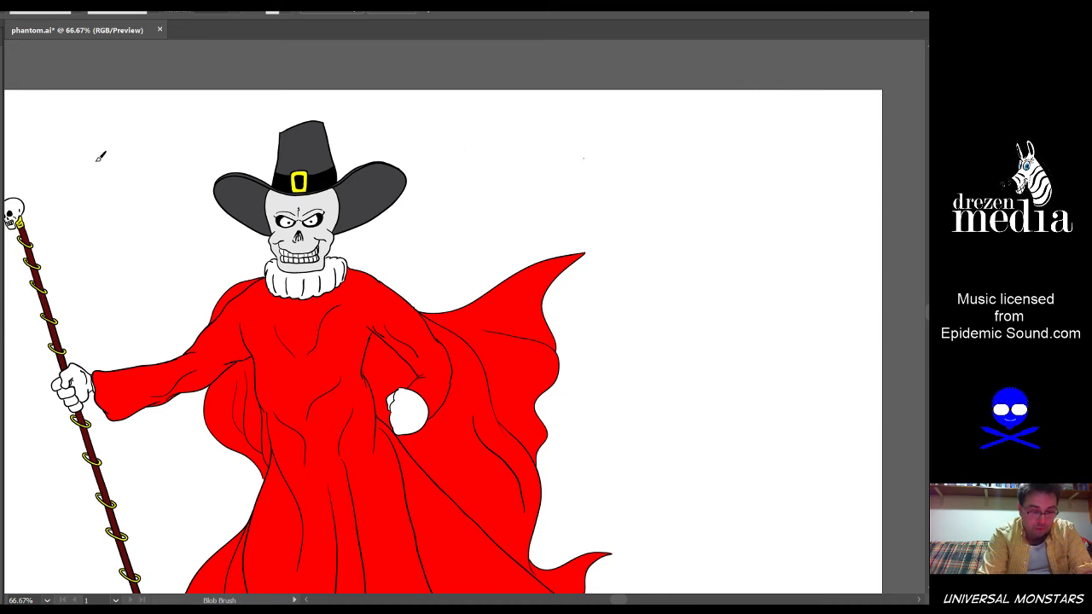
key(v)
drag(311, 365, 618, 117)
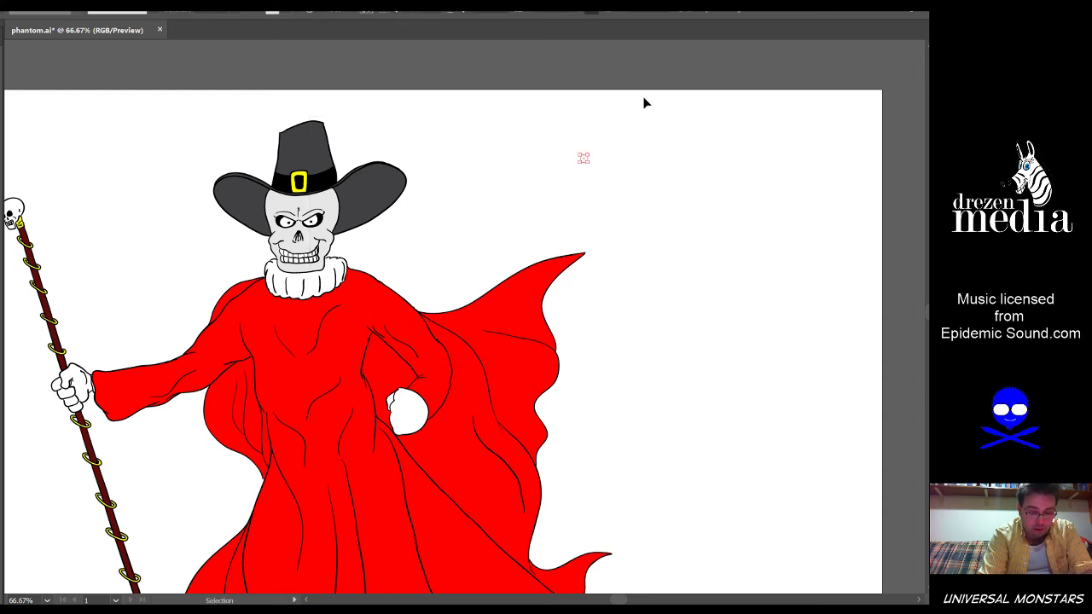
key(Delete)
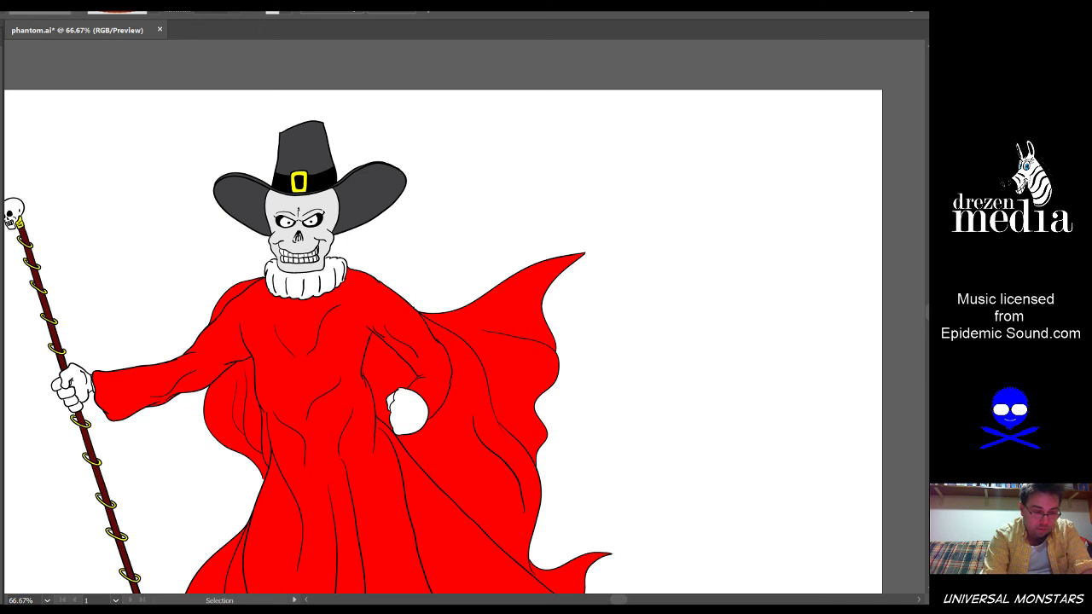
Paint a wavy orange-red plume from the hat band down past the shoulder with the Paintbrush, and make it thinner
key(shift+b)
key(b)
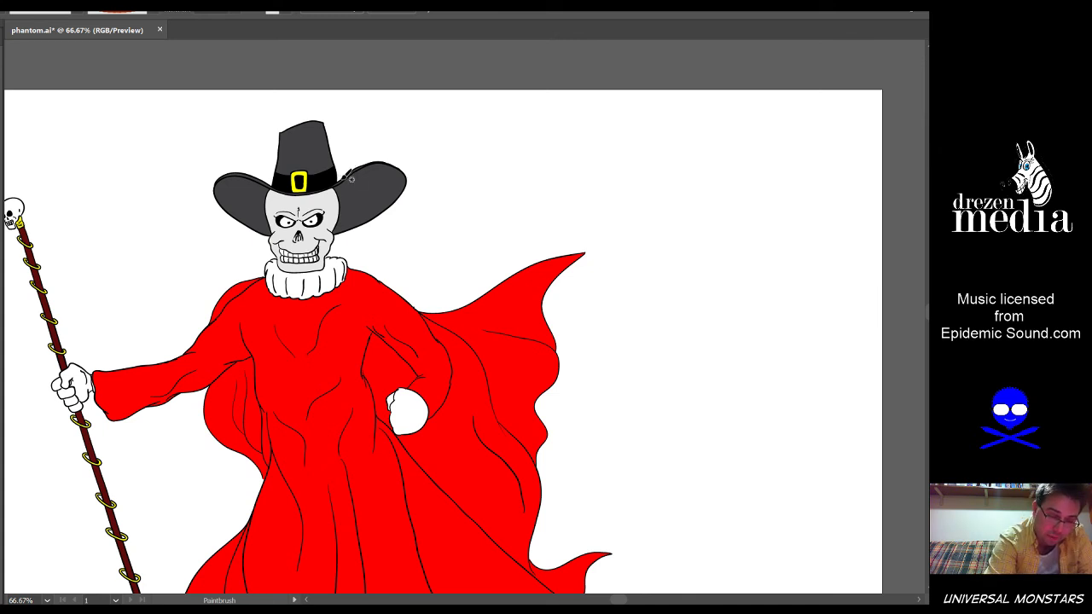
mouse_move(345, 173)
mouse_down()
mouse_move(391, 186)
mouse_move(398, 213)
mouse_move(394, 289)
mouse_move(465, 385)
mouse_up()
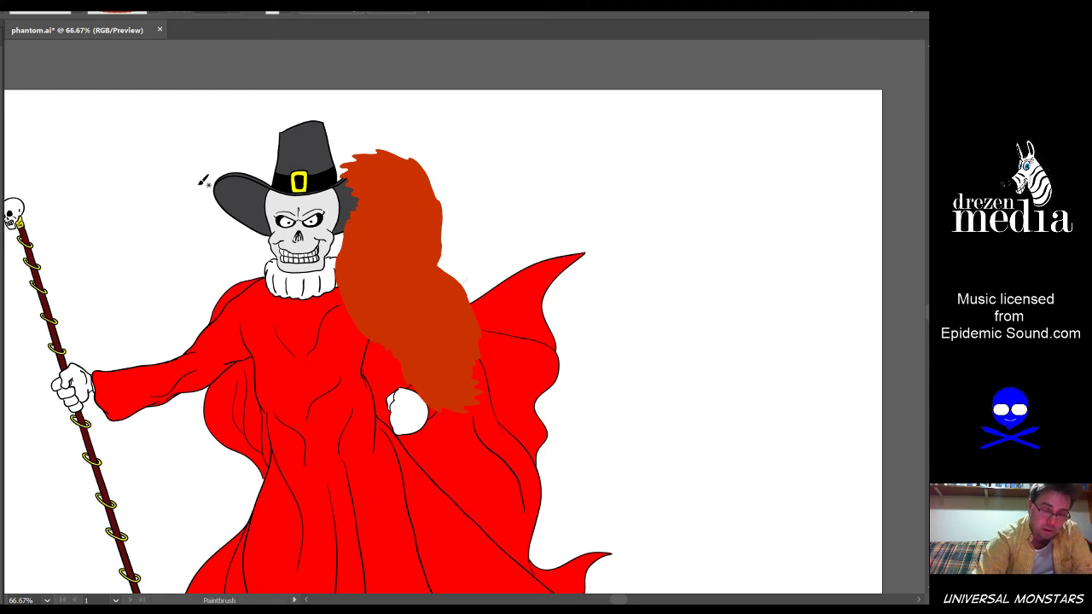
key(v)
click(429, 288)
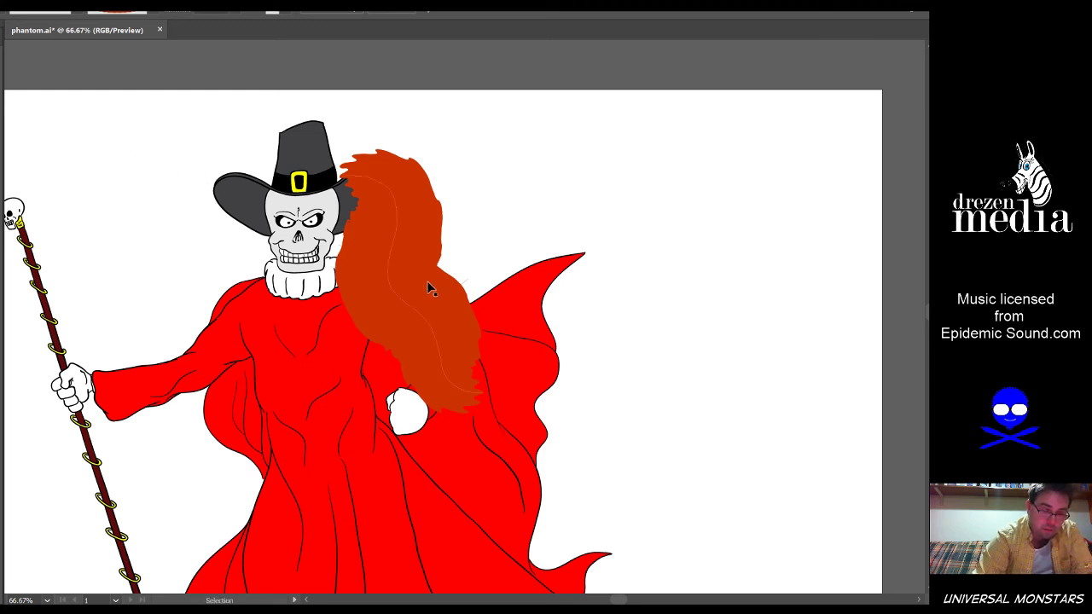
click(385, 248)
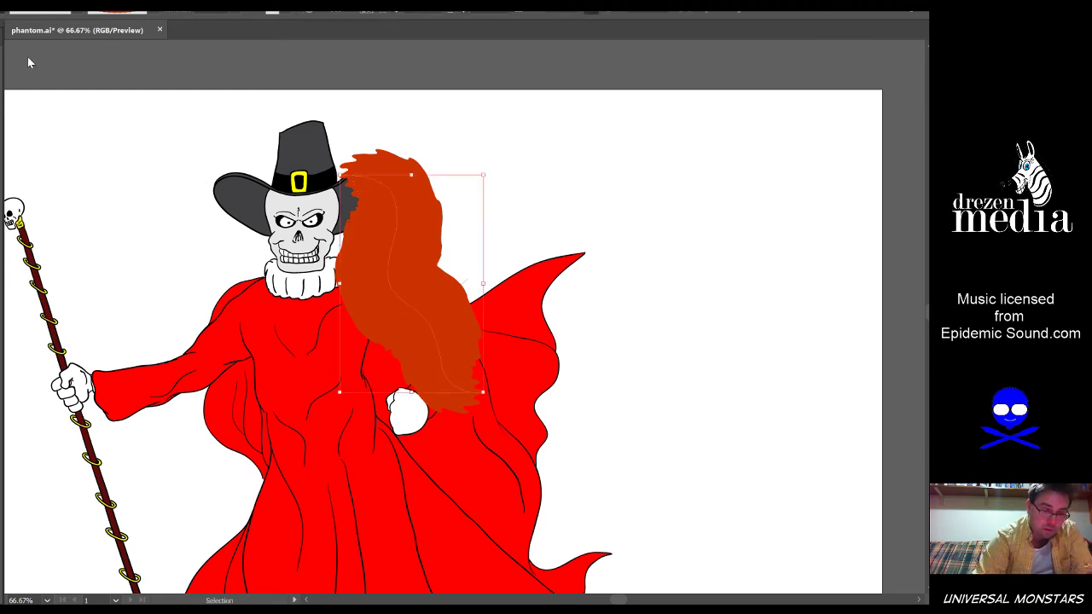
mouse_move(394, 253)
mouse_down()
mouse_move(386, 247)
mouse_move(396, 272)
mouse_move(378, 251)
mouse_up()
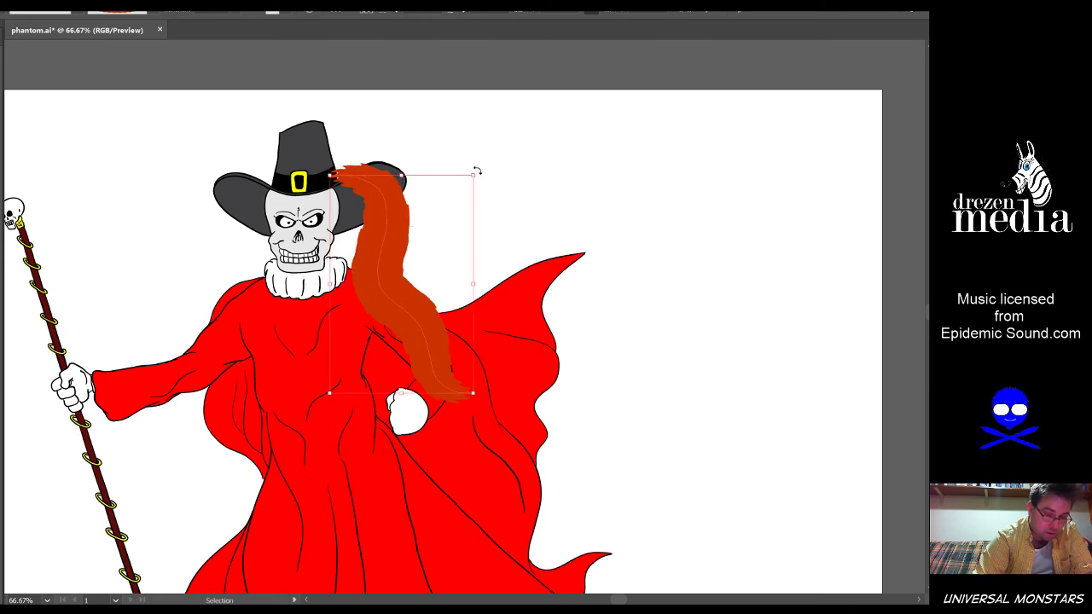
Rotate the plume about 180 degrees and adjust its angle and position so it starts at the hat band
drag(479, 174, 296, 440)
click(543, 162)
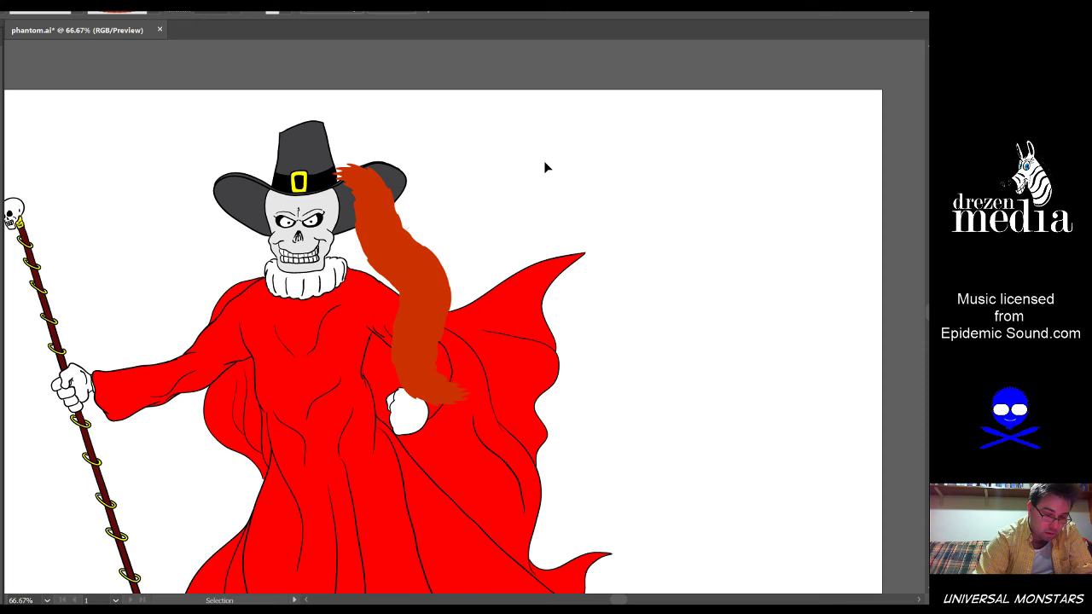
click(399, 268)
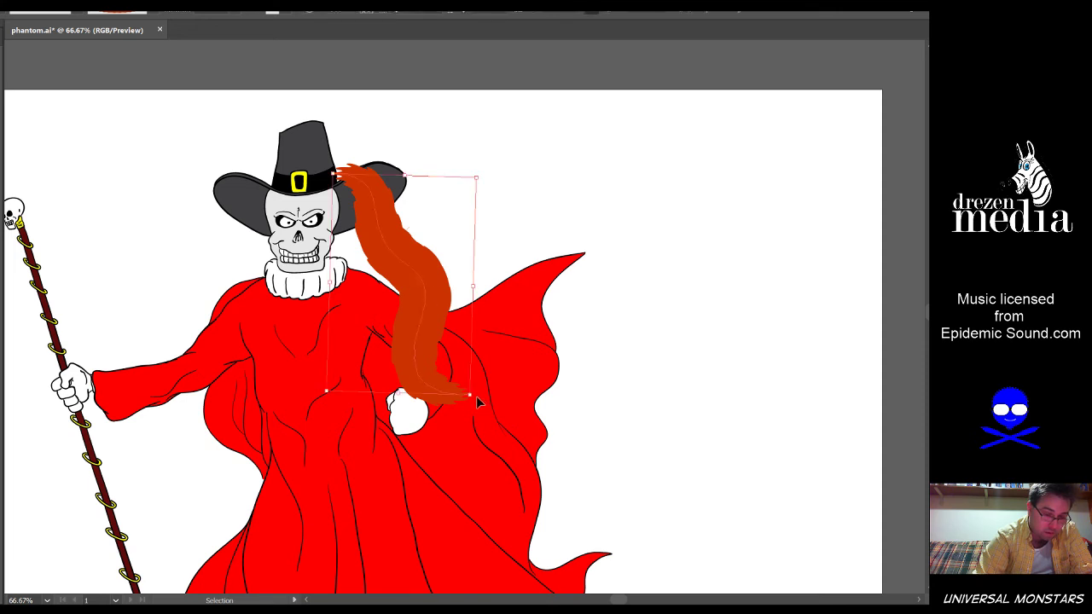
mouse_move(477, 396)
mouse_down()
mouse_move(500, 398)
mouse_move(465, 388)
mouse_up()
drag(425, 322, 425, 320)
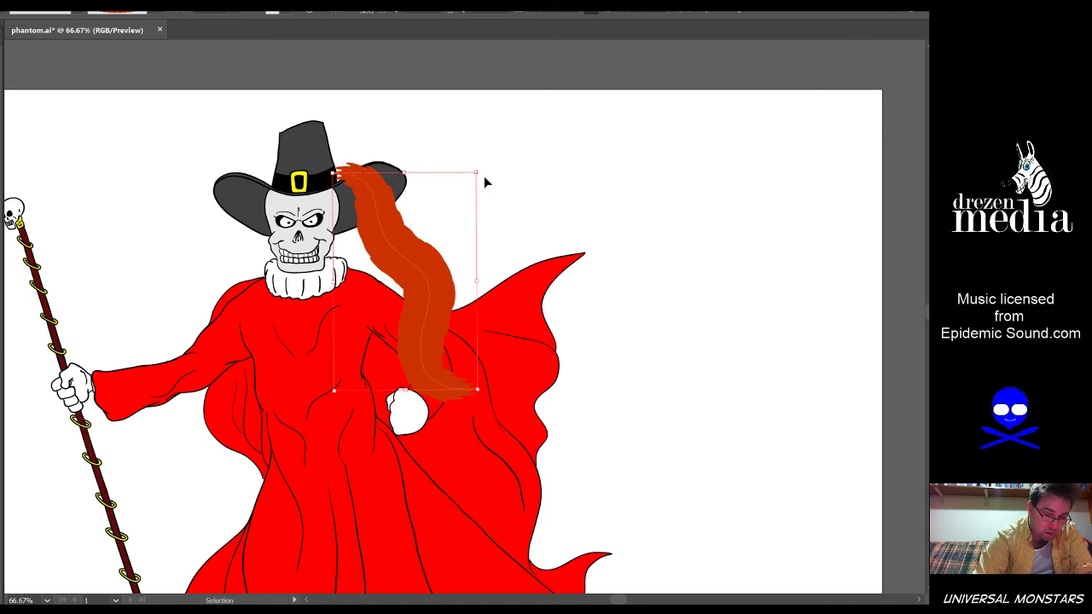
drag(479, 167, 475, 164)
drag(474, 162, 473, 163)
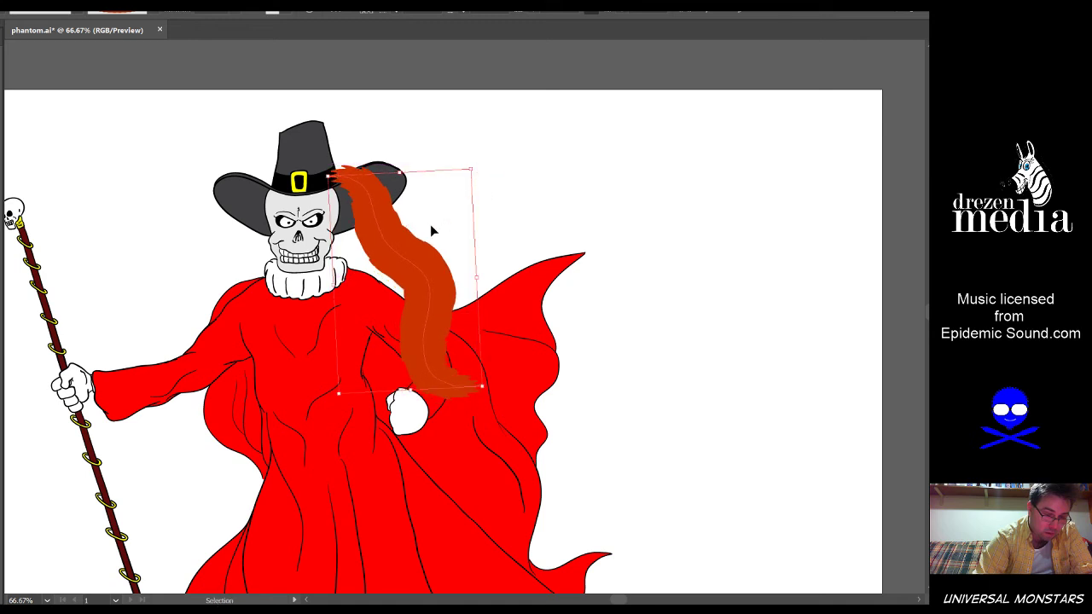
click(517, 141)
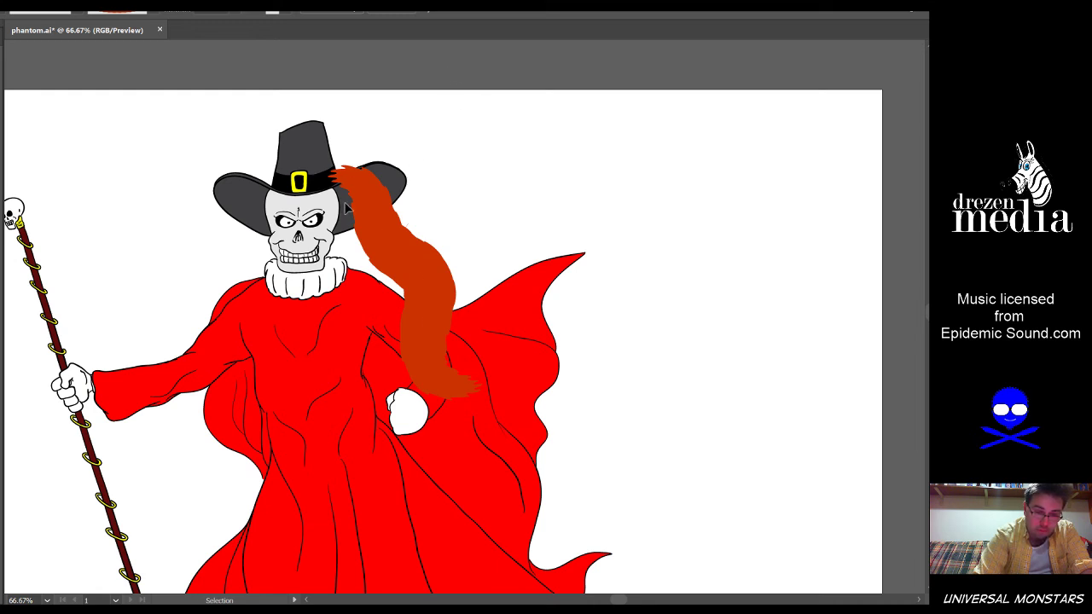
Rotate the plume counterclockwise so it flares away from the skull, and place its upper end on the hat band
alt+scroll(349, 200, up, 2)
drag(377, 203, 376, 186)
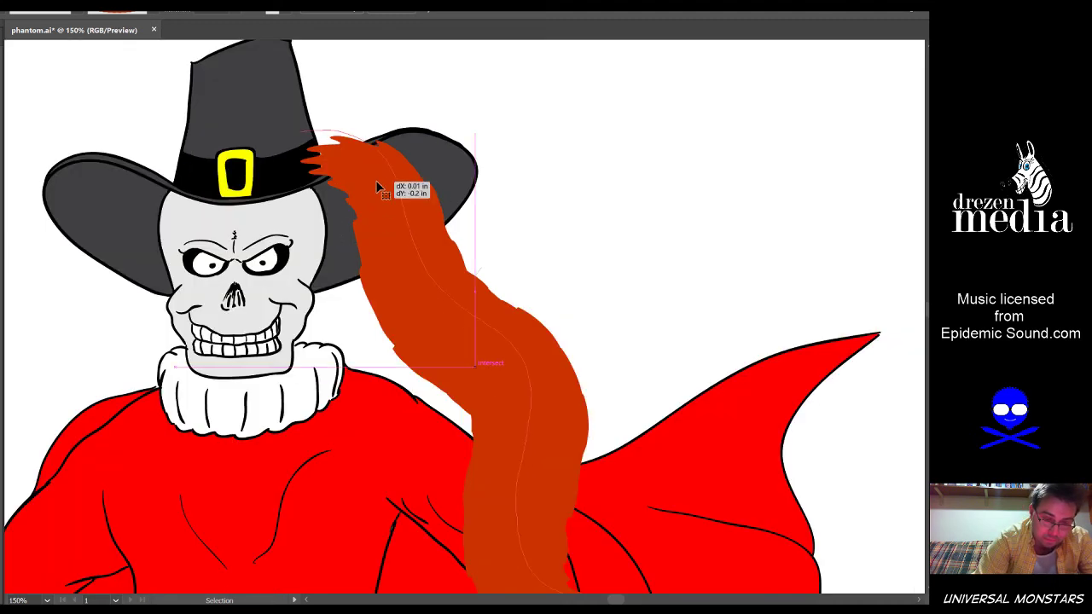
drag(635, 117, 521, 98)
drag(453, 277, 492, 253)
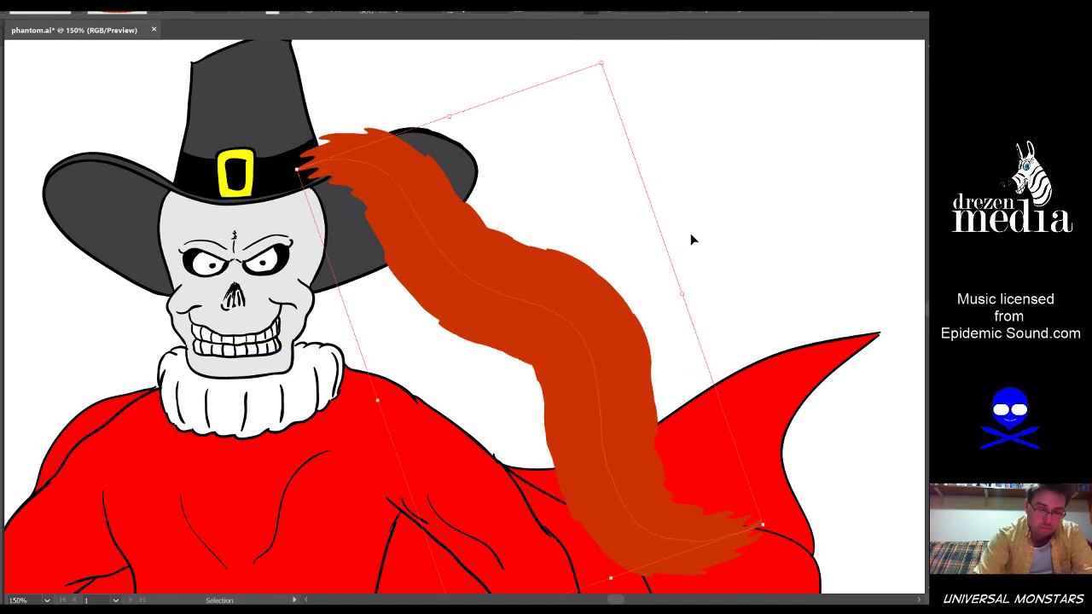
Delete the orange-red plume beside the skull
key(a)
drag(597, 228, 498, 384)
key(Delete)
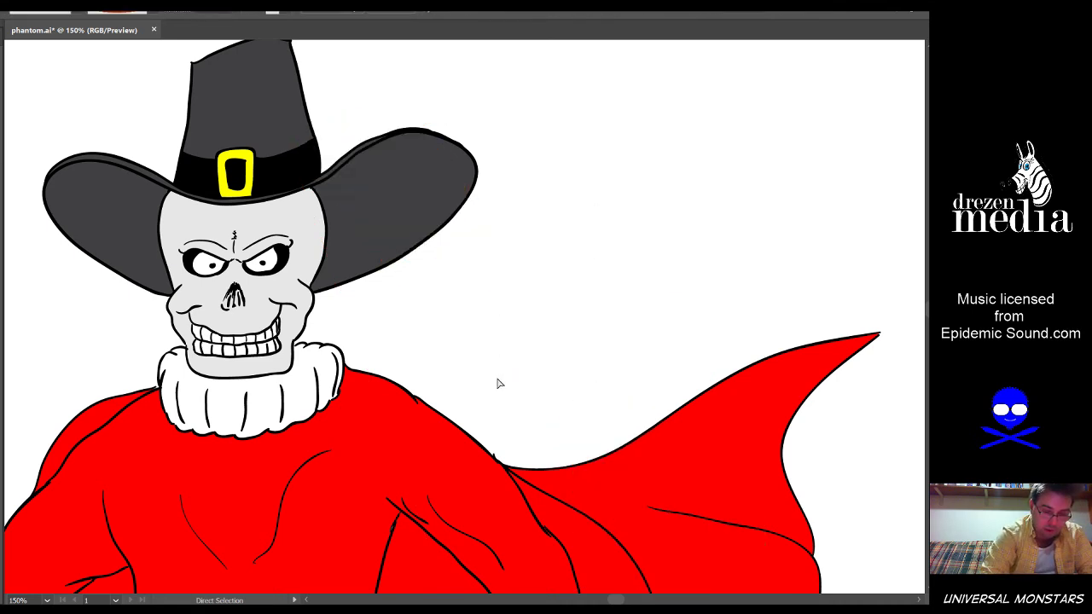
key(b)
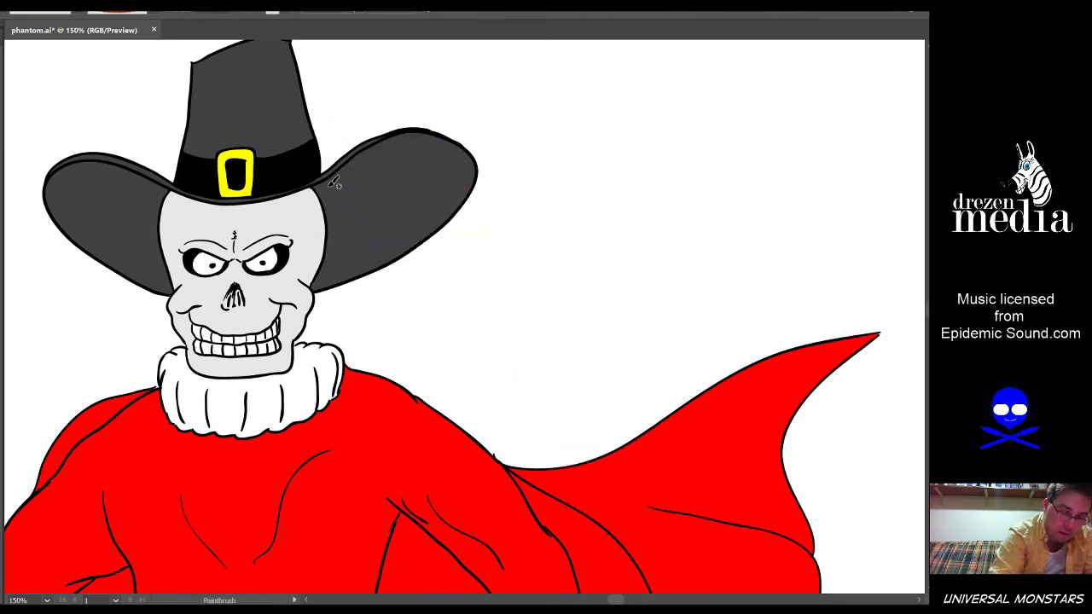
mouse_move(326, 164)
mouse_down()
mouse_move(382, 109)
mouse_move(515, 466)
mouse_move(606, 571)
mouse_up()
key(ctrl+z)
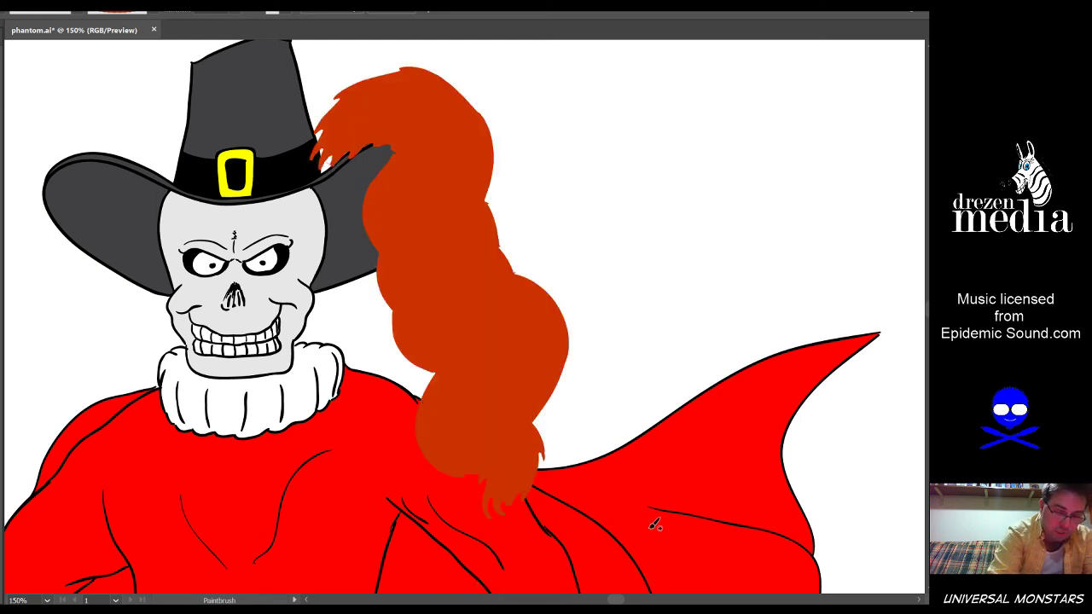
key(ctrl+z)
Paint a tightly waving orange-red plume from the hat band to the shoulder with the Paintbrush, and delete its end anchor point at the band
mouse_move(326, 143)
mouse_down()
mouse_move(370, 126)
mouse_move(478, 299)
mouse_move(457, 361)
mouse_move(482, 435)
mouse_move(567, 465)
mouse_up()
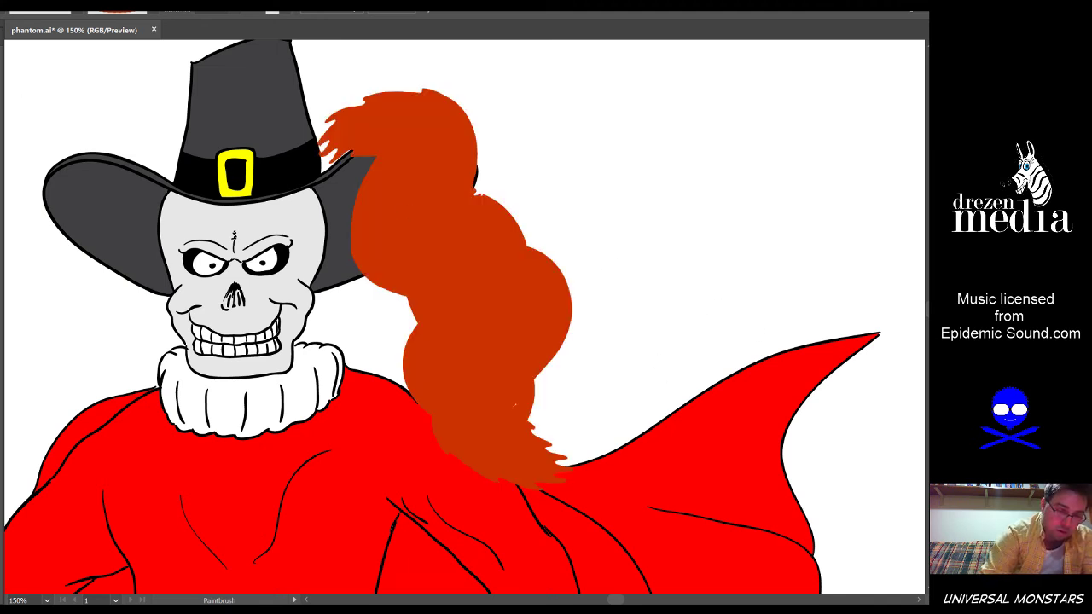
click(442, 183)
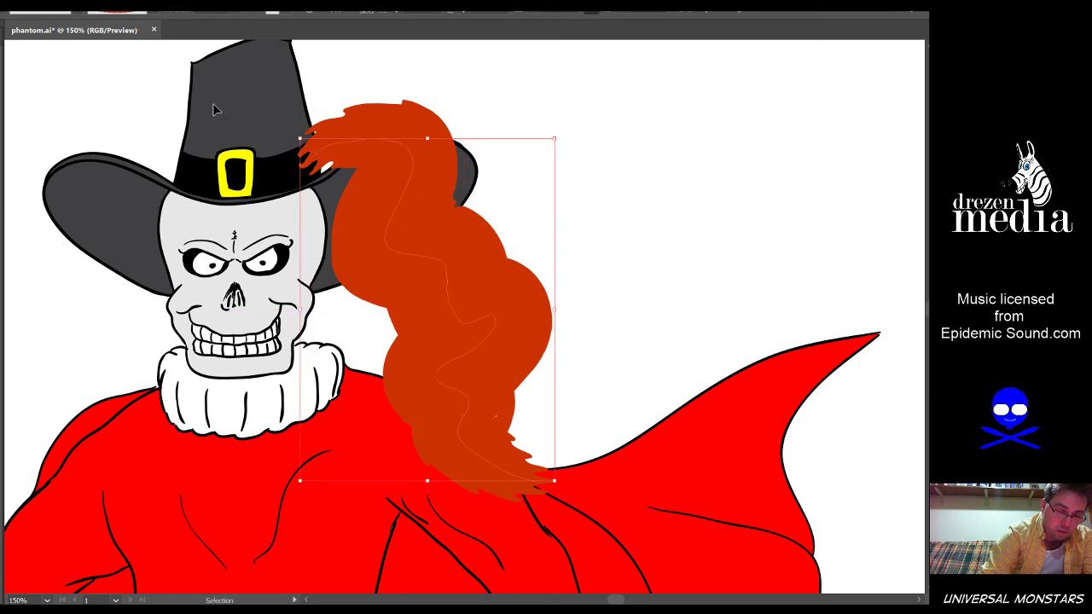
key(a)
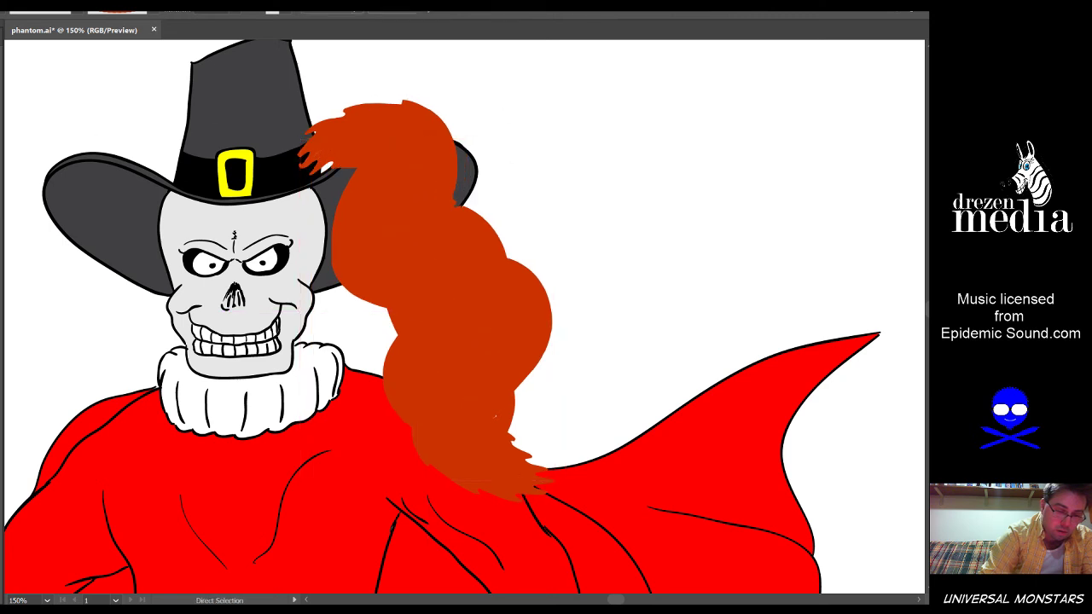
click(305, 170)
key(minus)
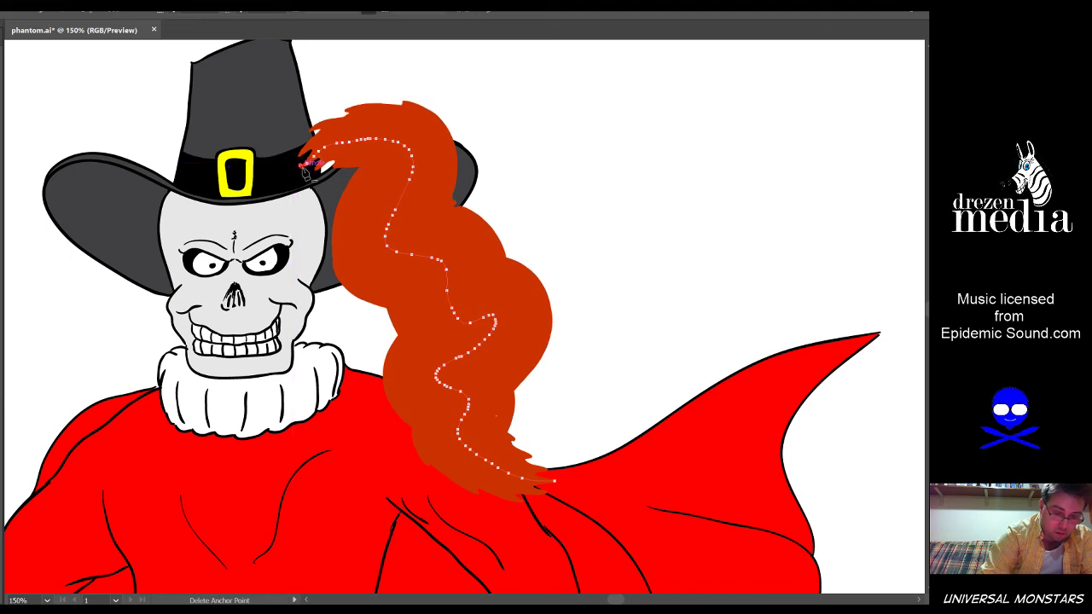
click(304, 168)
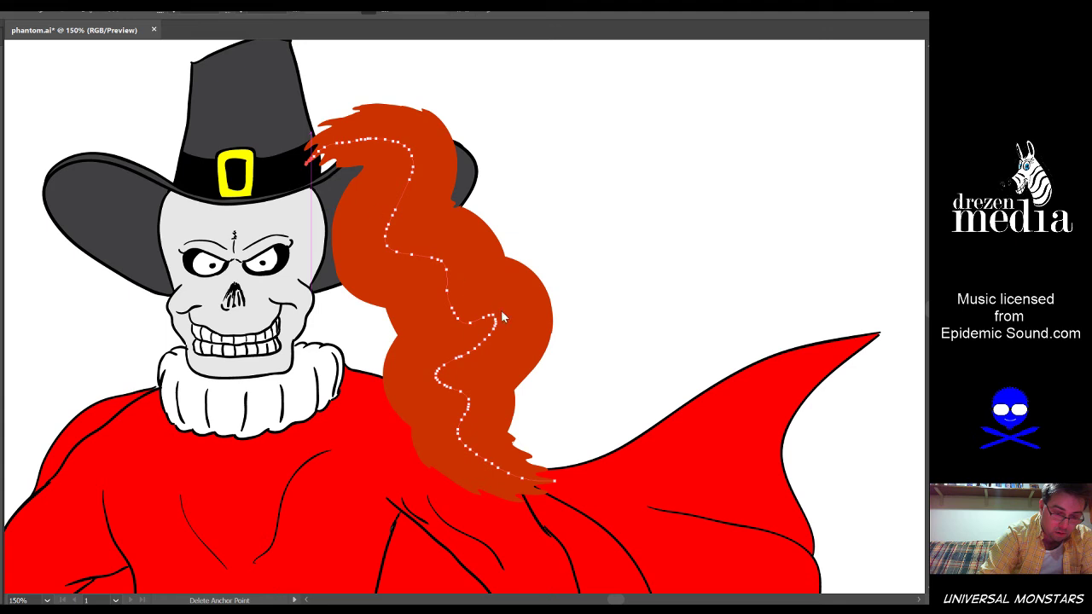
key(a)
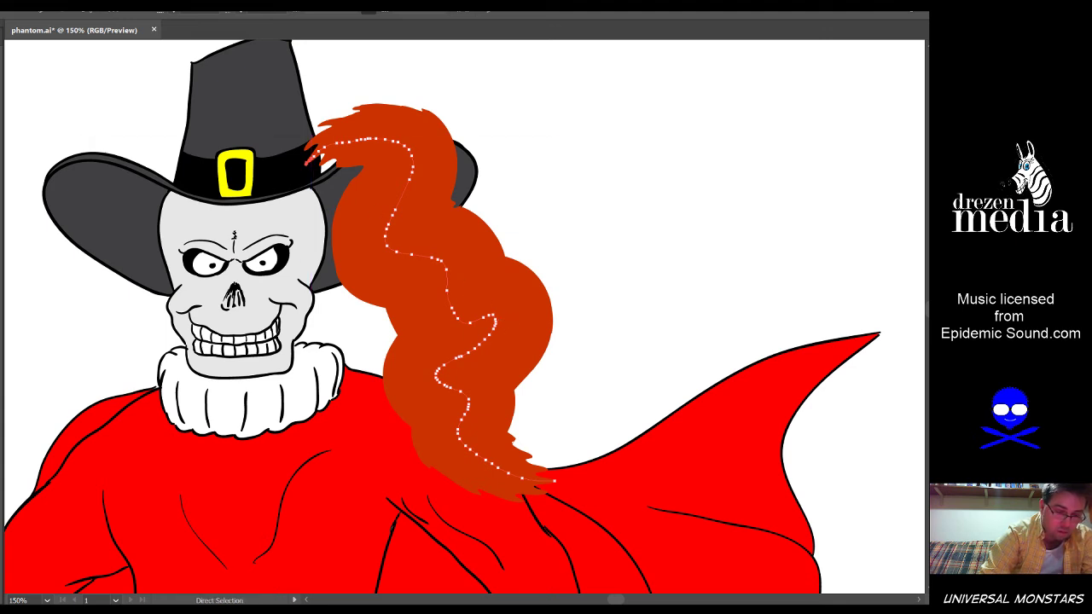
Move the plume further over the hat band and rotate it slightly counterclockwise so its tip swings outward above the cape
key(v)
mouse_move(418, 151)
mouse_down()
mouse_move(392, 138)
mouse_move(399, 151)
mouse_up()
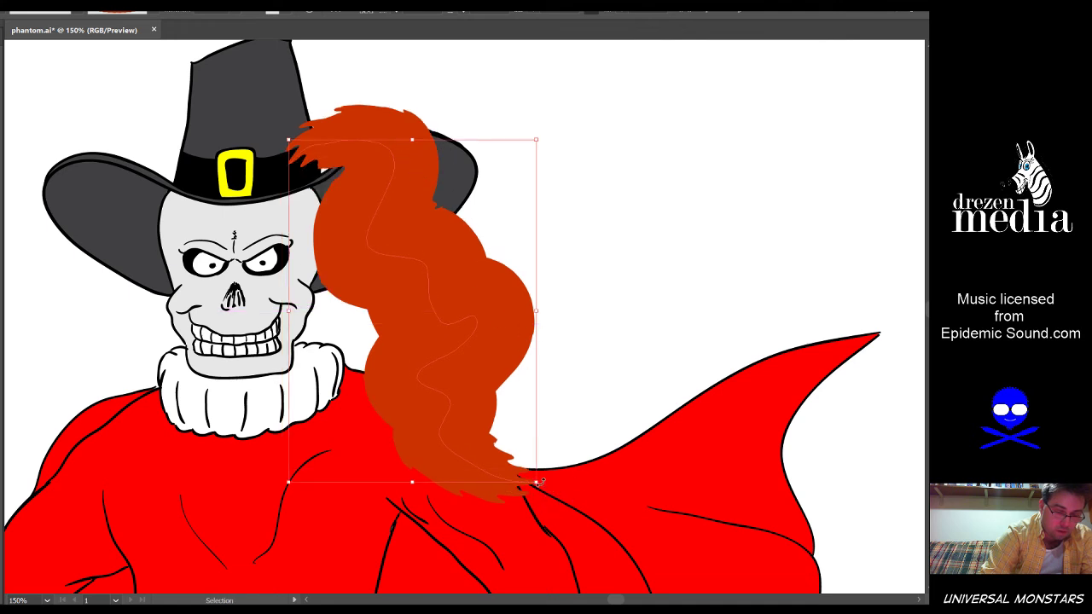
drag(539, 483, 592, 463)
drag(467, 375, 469, 367)
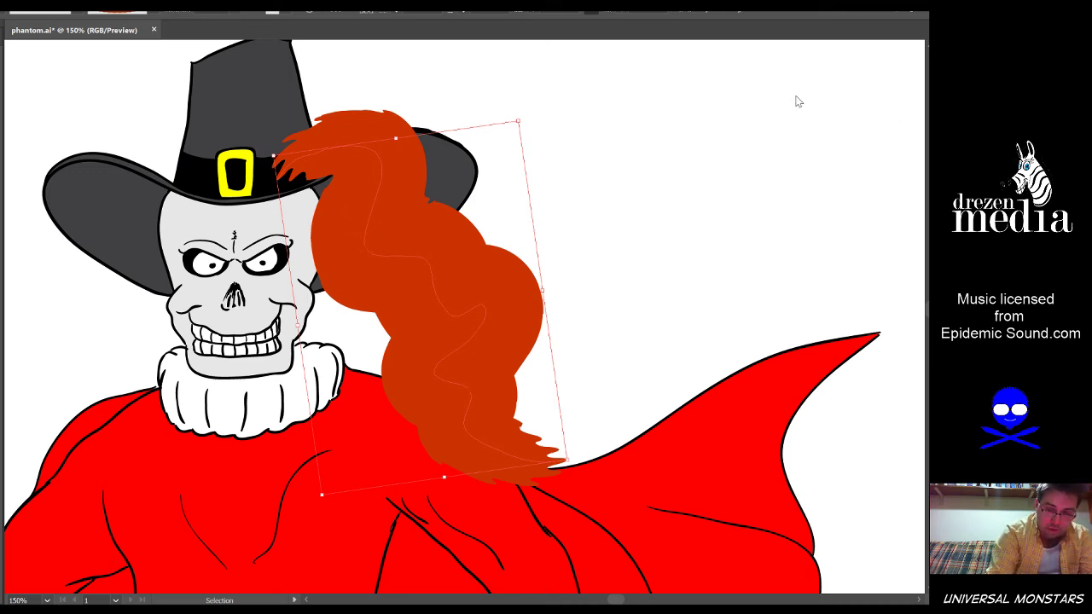
Send the plume to the back so it sits behind the hat and robe, and clear the selection
key(ctrl+shift+bracketleft)
click(646, 321)
key(ctrl+minus)
key(ctrl+minus)
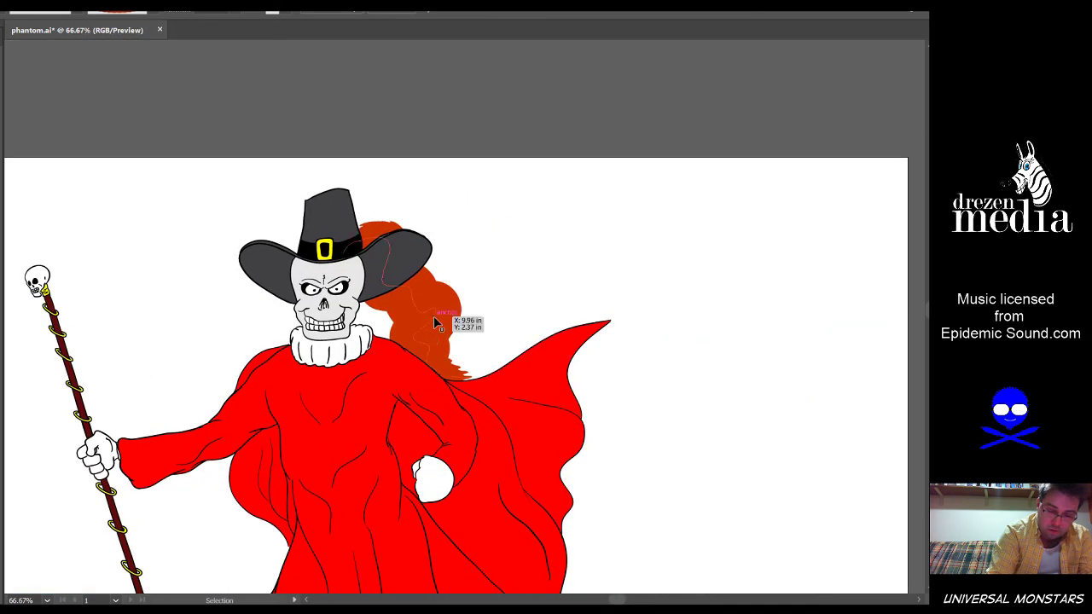
Move the plume slightly outward from the hat, and place a copy of it in front of the hat
drag(429, 318, 447, 309)
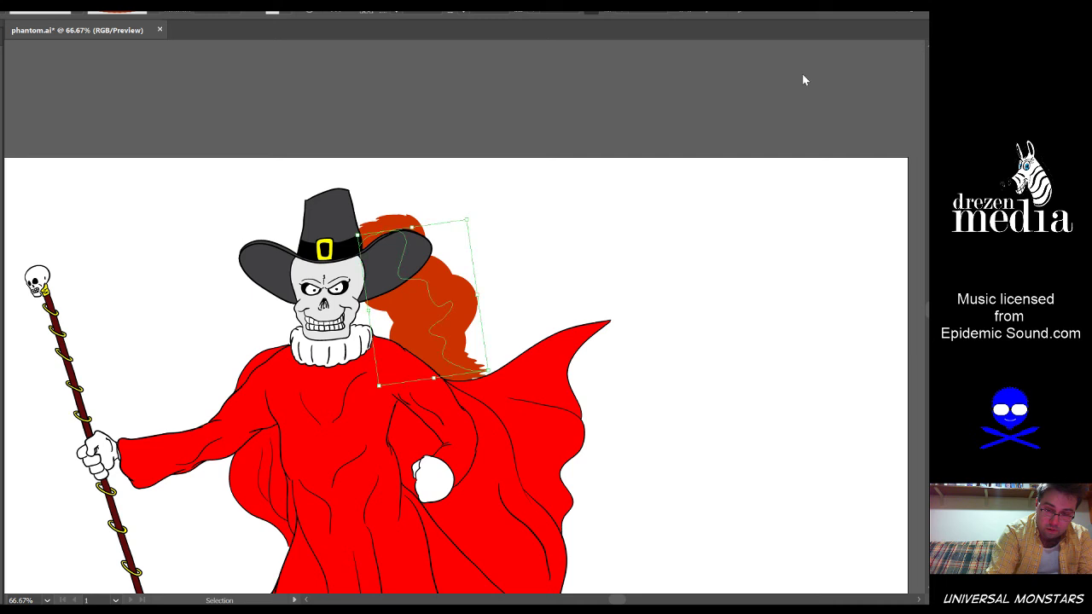
key(ctrl+shift+bracketright)
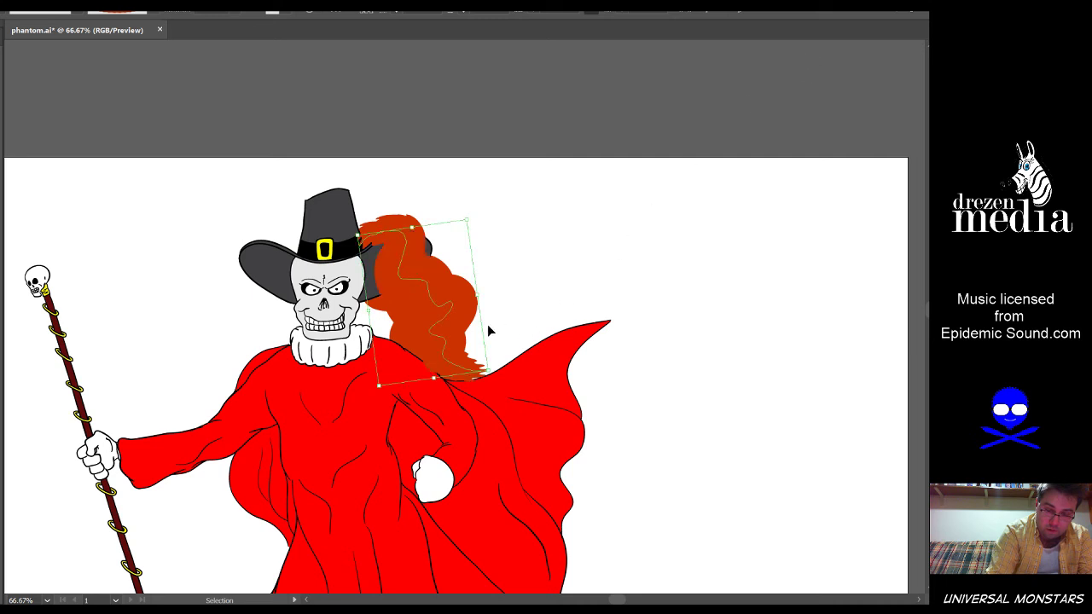
scroll(487, 324, up, 1)
click(525, 246)
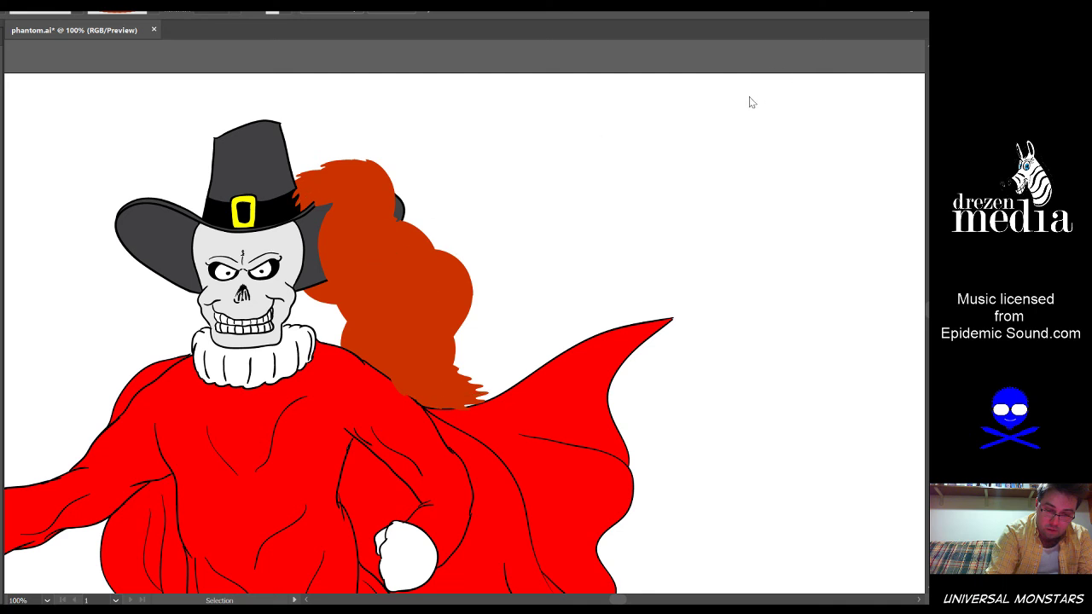
Expand the front plume's brush stroke into filled shapes and merge the overlapping shapes into a single outlined form
key(space)
click(349, 198)
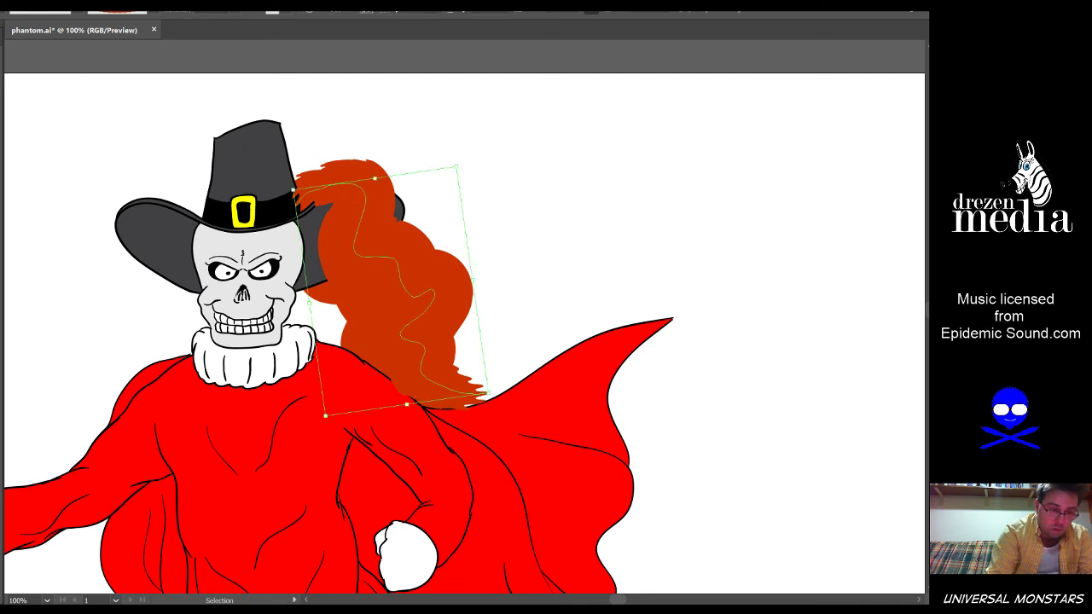
key(ctrl+shift+g)
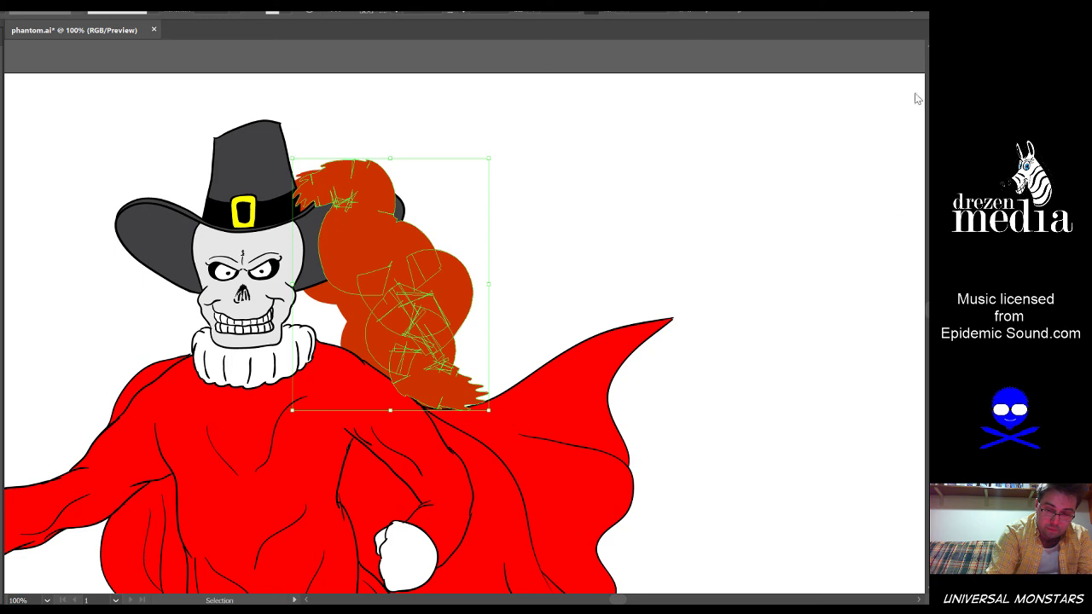
key(ctrl+8)
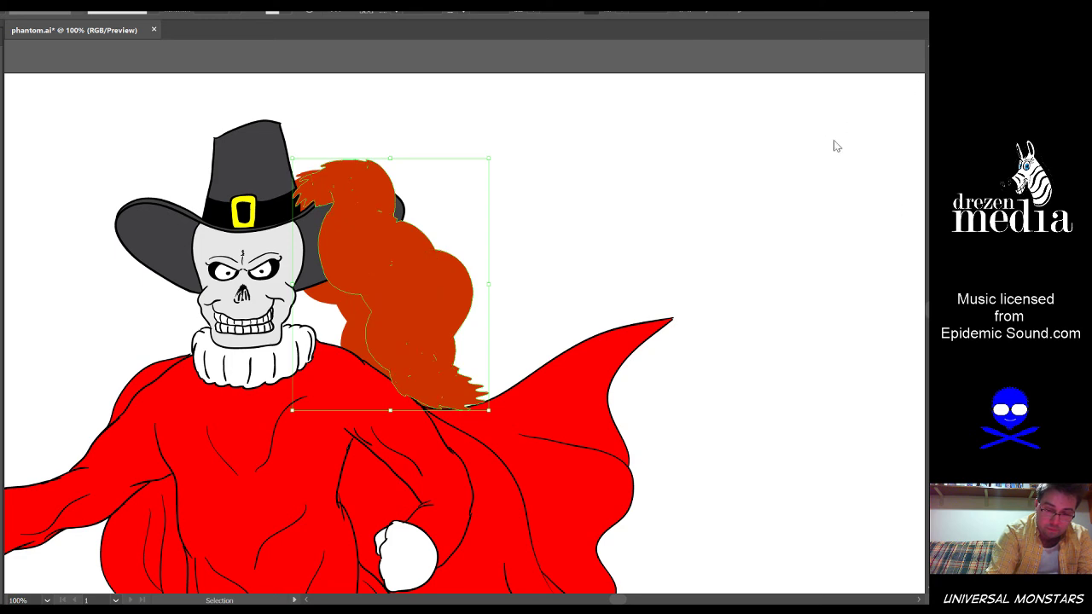
Shift the merged front plume slightly over the hat band and erase the tufts that overlap the hat's crown
scroll(340, 208, up, 2)
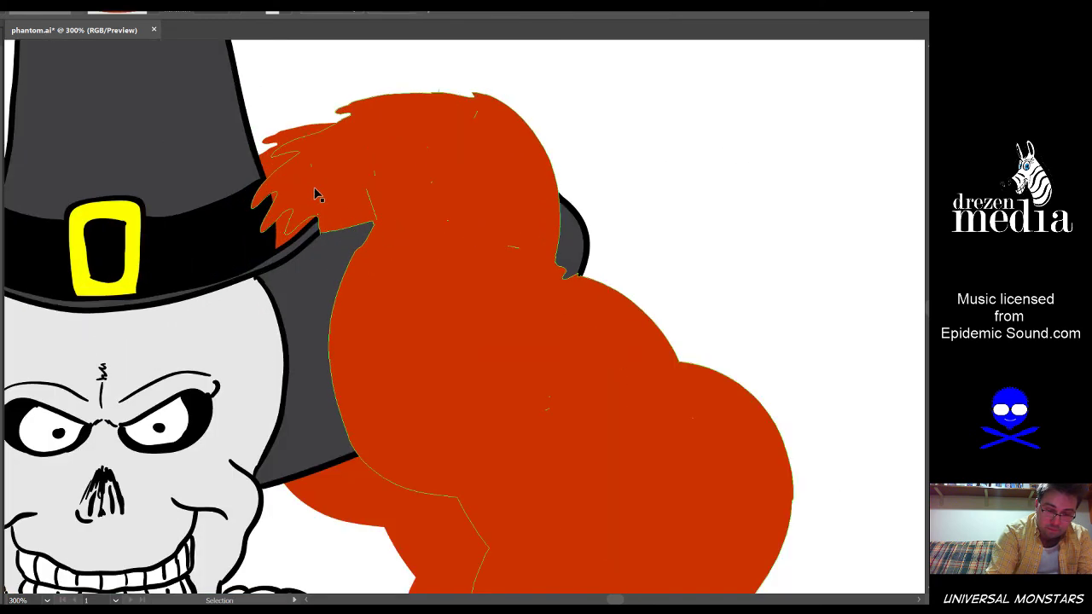
mouse_move(310, 194)
mouse_down()
mouse_move(329, 195)
mouse_move(319, 204)
mouse_up()
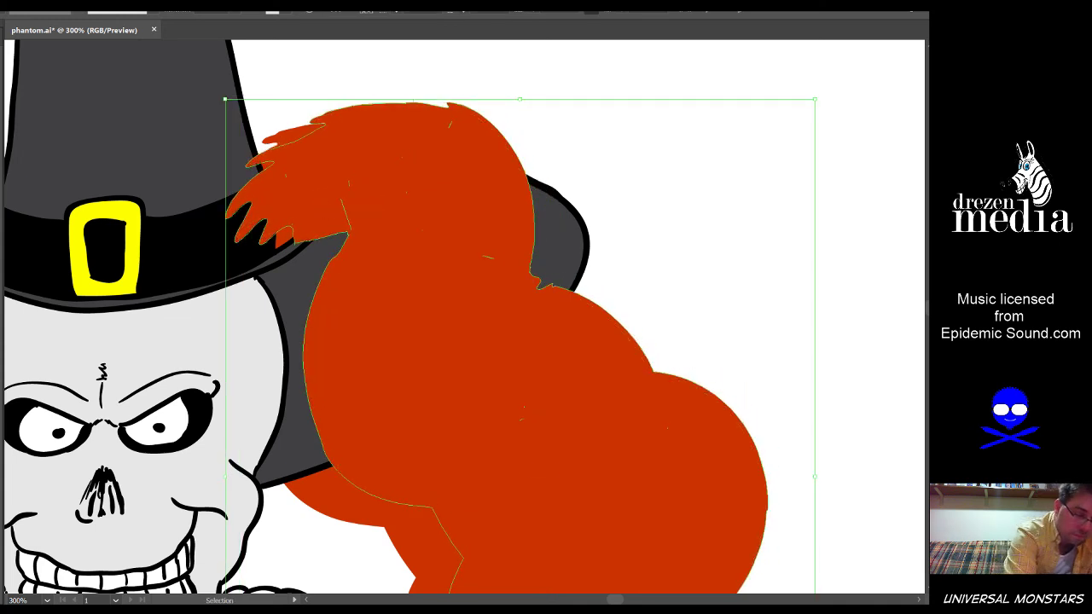
key(shift+e)
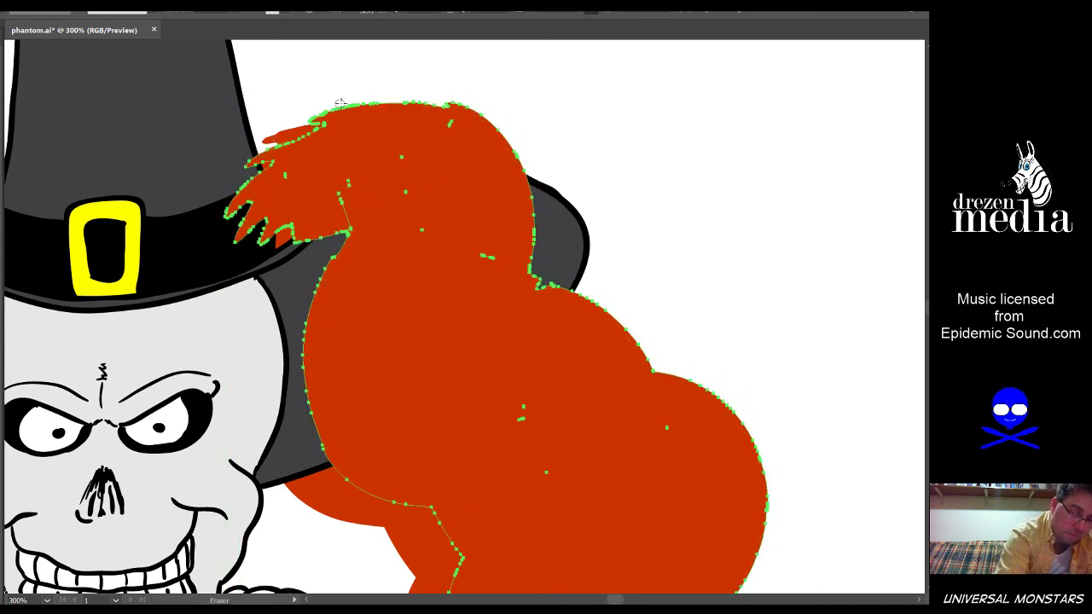
mouse_move(245, 147)
mouse_down()
mouse_move(285, 244)
mouse_move(231, 179)
mouse_move(256, 239)
mouse_move(220, 213)
mouse_move(247, 223)
mouse_move(282, 179)
mouse_move(277, 152)
mouse_up()
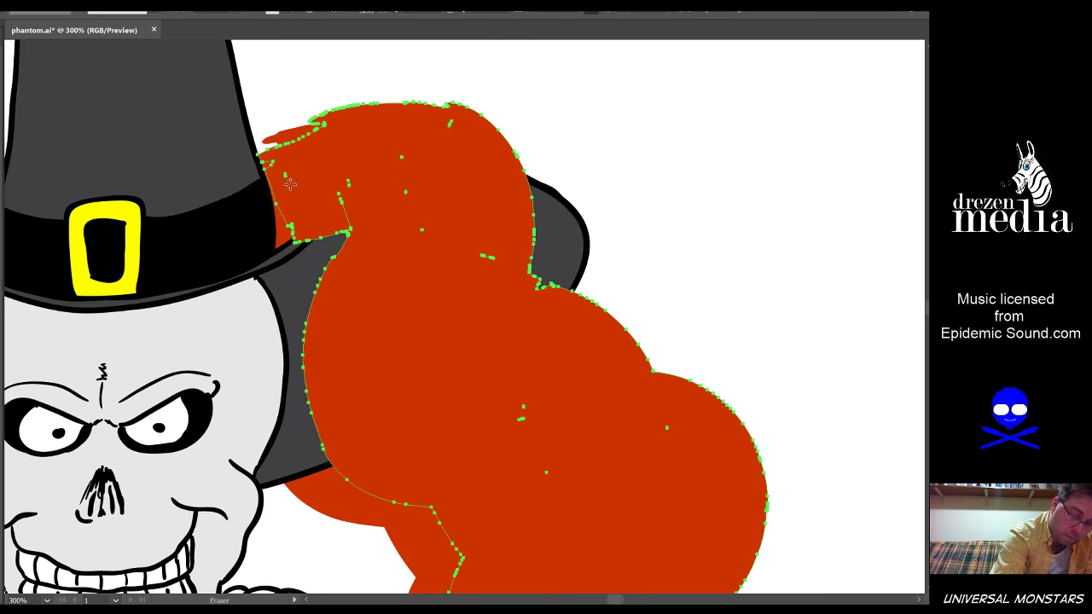
key(v)
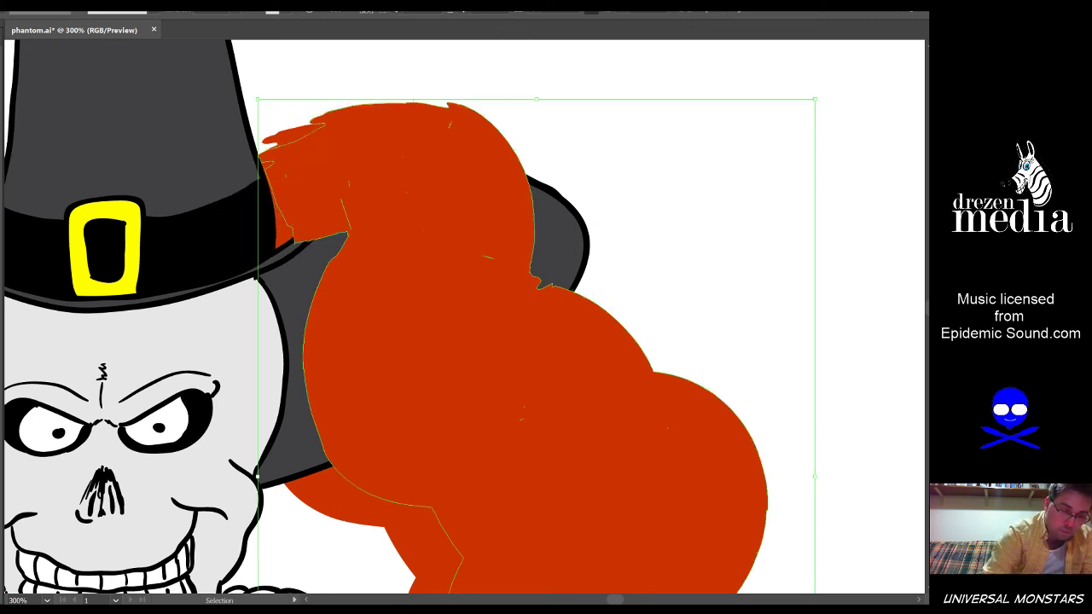
Nudge the trimmed front plume slightly upward along the hat's crown and clear the selection
click(363, 89)
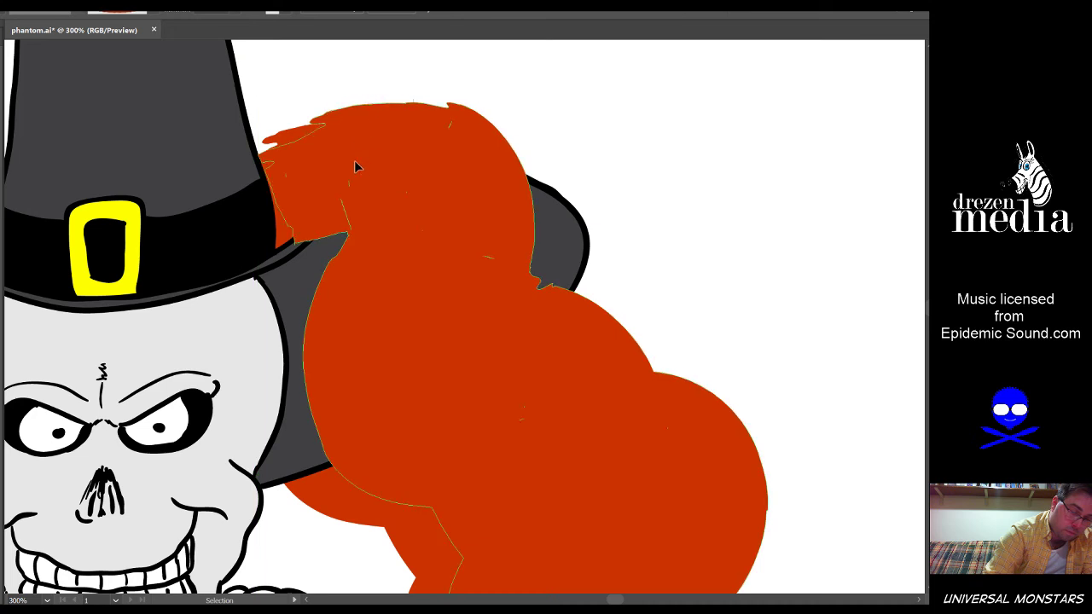
drag(355, 162, 358, 162)
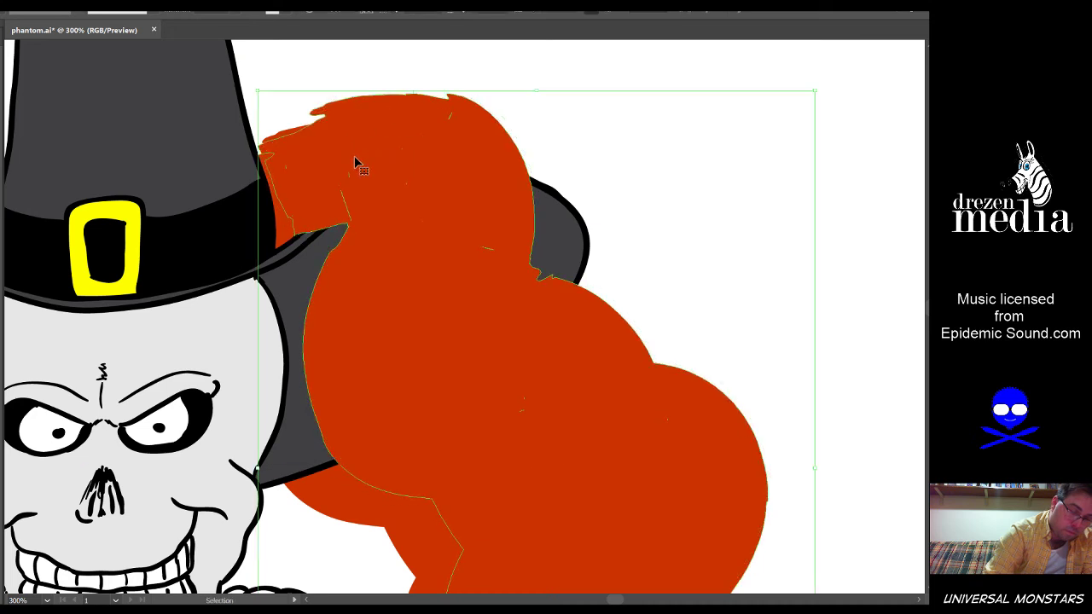
click(430, 75)
scroll(676, 253, down, 2)
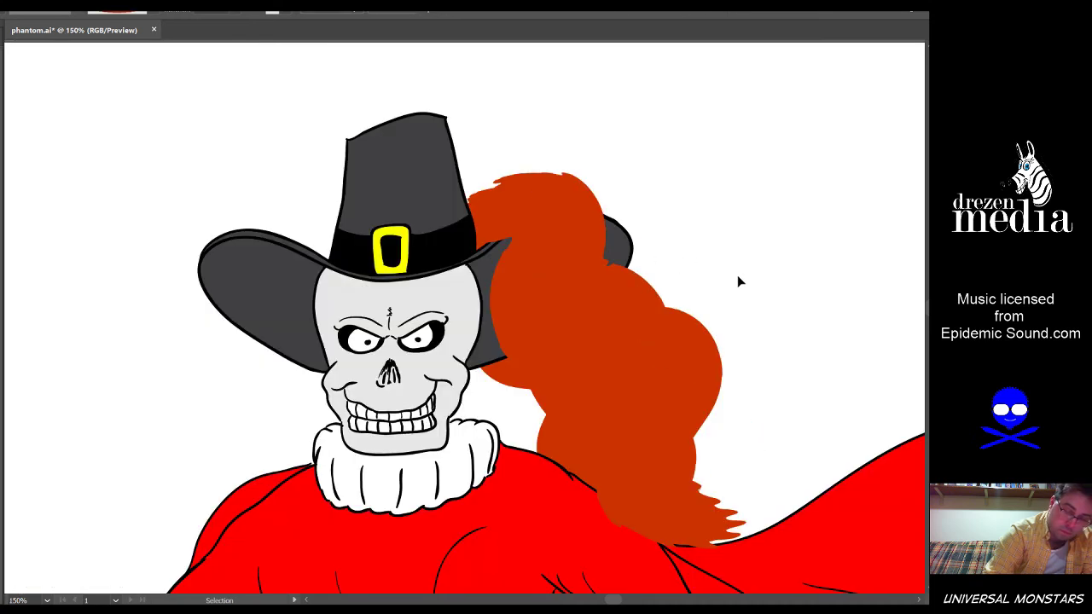
drag(749, 294, 638, 234)
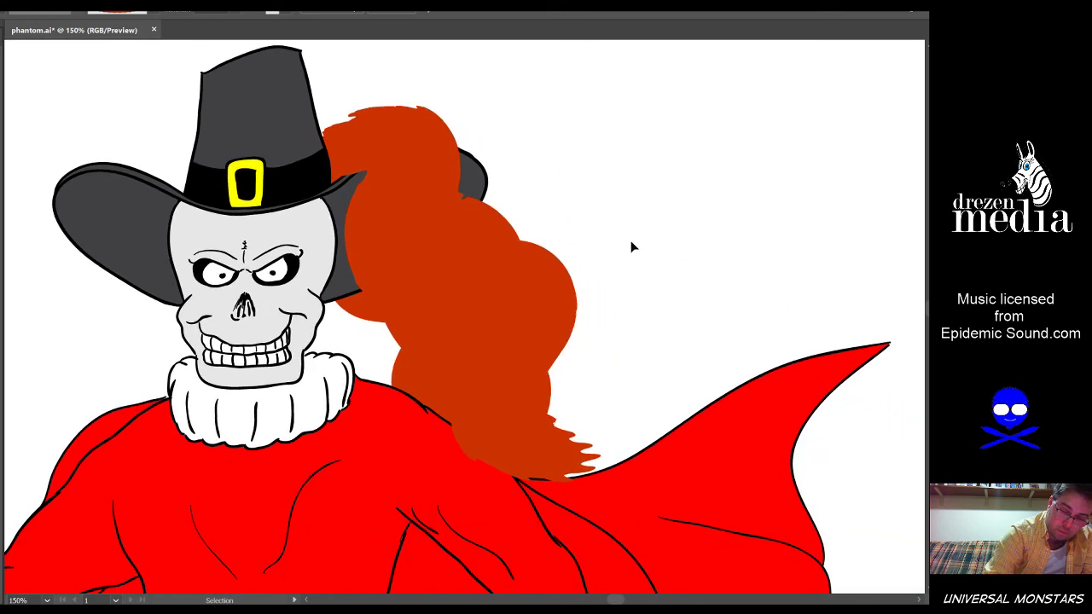
click(473, 224)
click(692, 223)
Draw an open S-shaped curve with the Pen tool from the plume's upper part along its outer edge to the tail
key(minus)
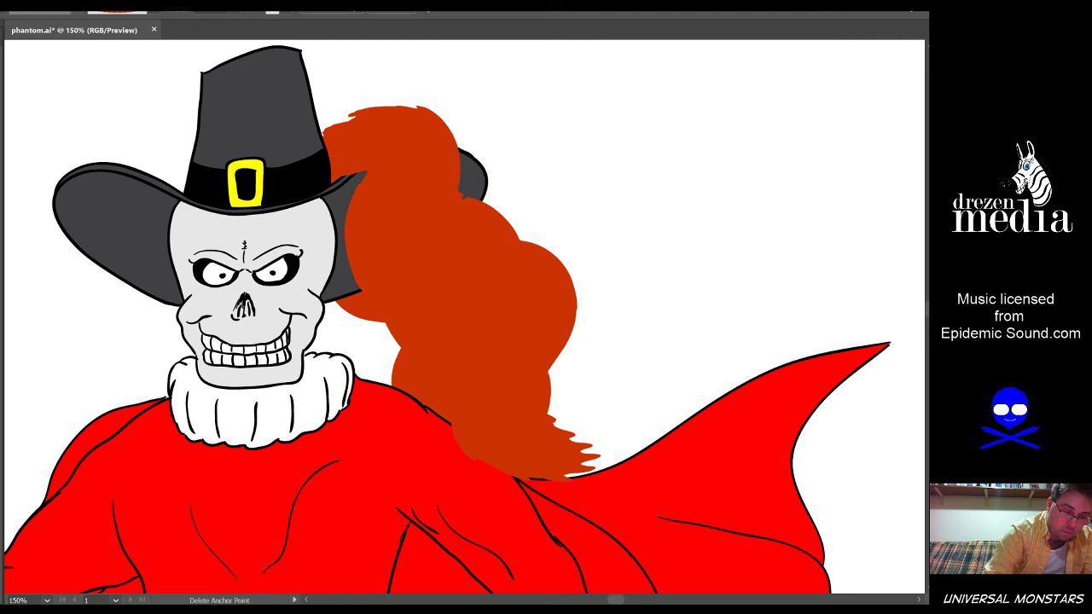
key(p)
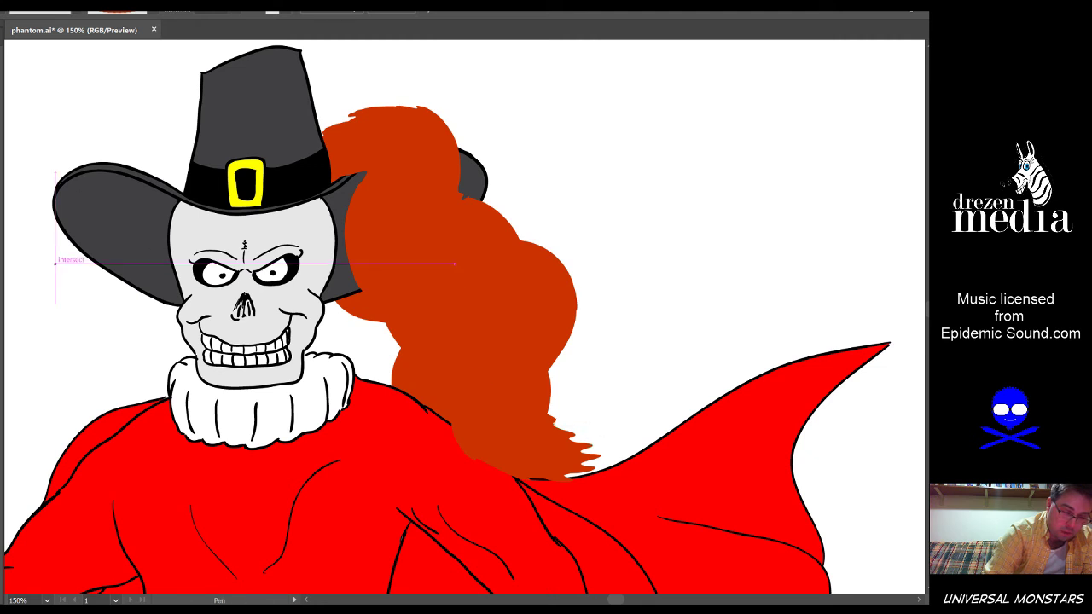
click(440, 185)
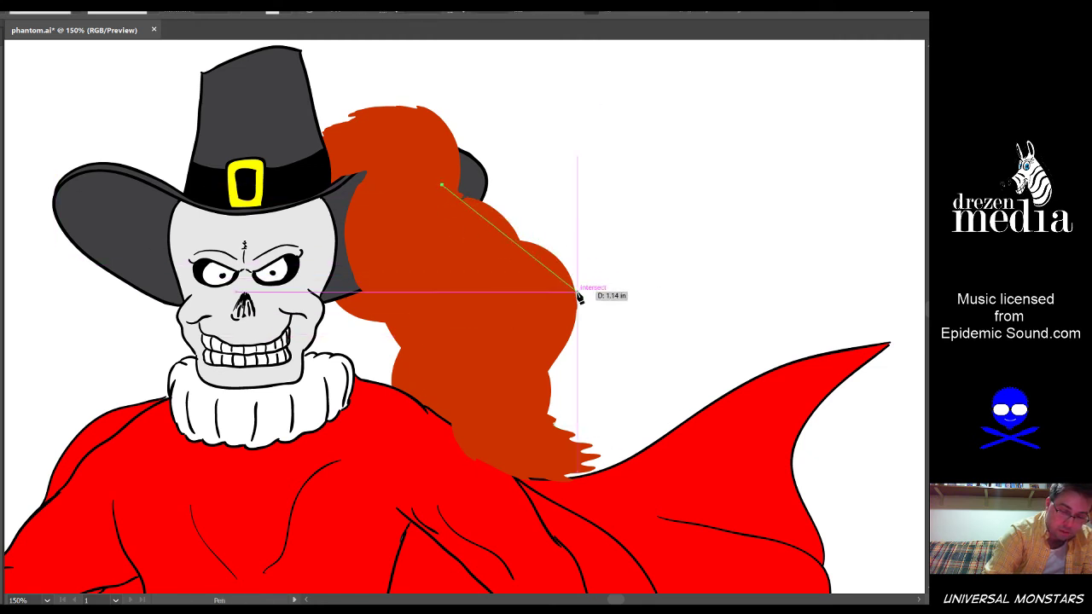
drag(568, 289, 579, 365)
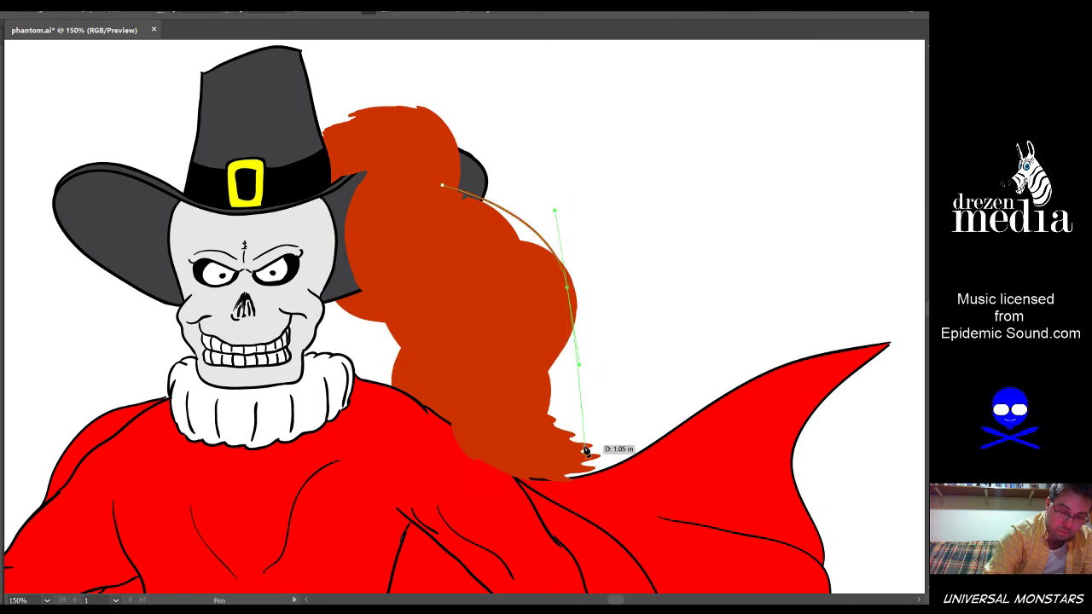
drag(586, 455, 656, 493)
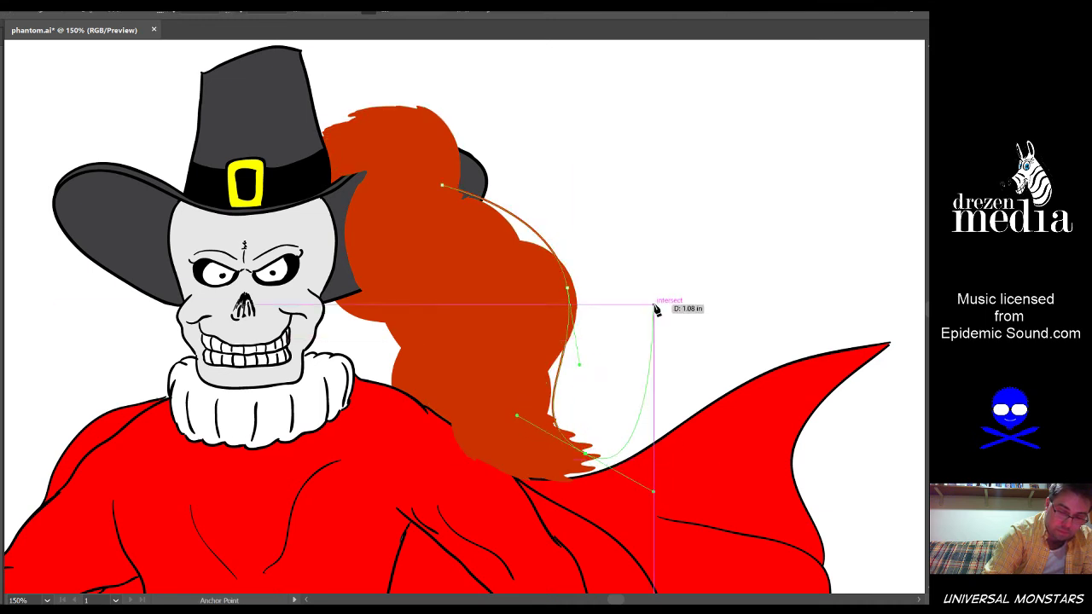
key(Escape)
Apply the feathery orange-red brush to the new curve, narrow it, and move it against the plume's upper outer edge
key(v)
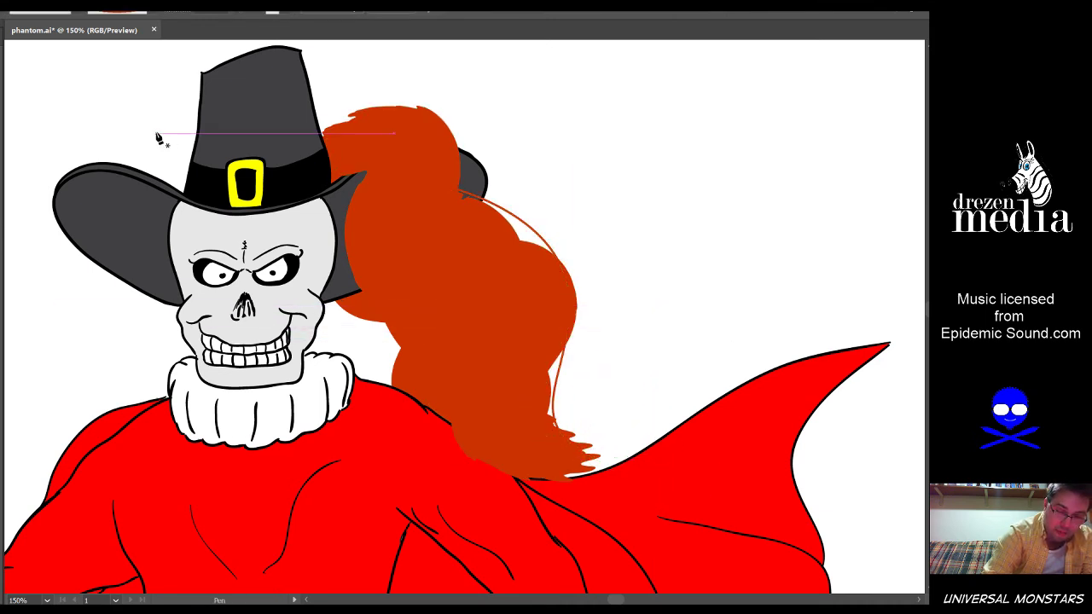
click(541, 237)
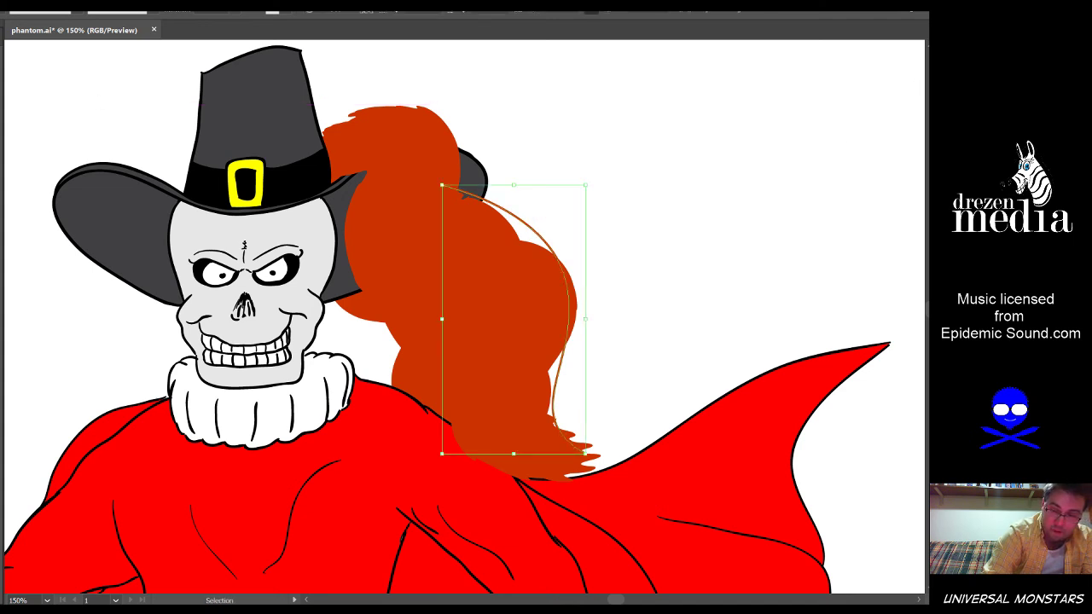
key(shift+x)
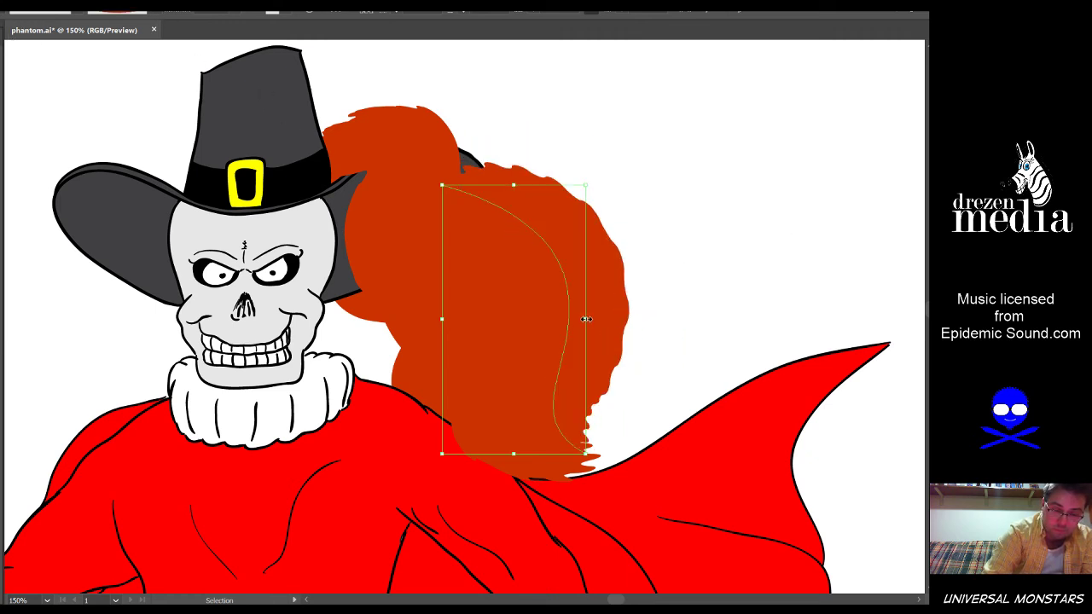
drag(585, 319, 478, 239)
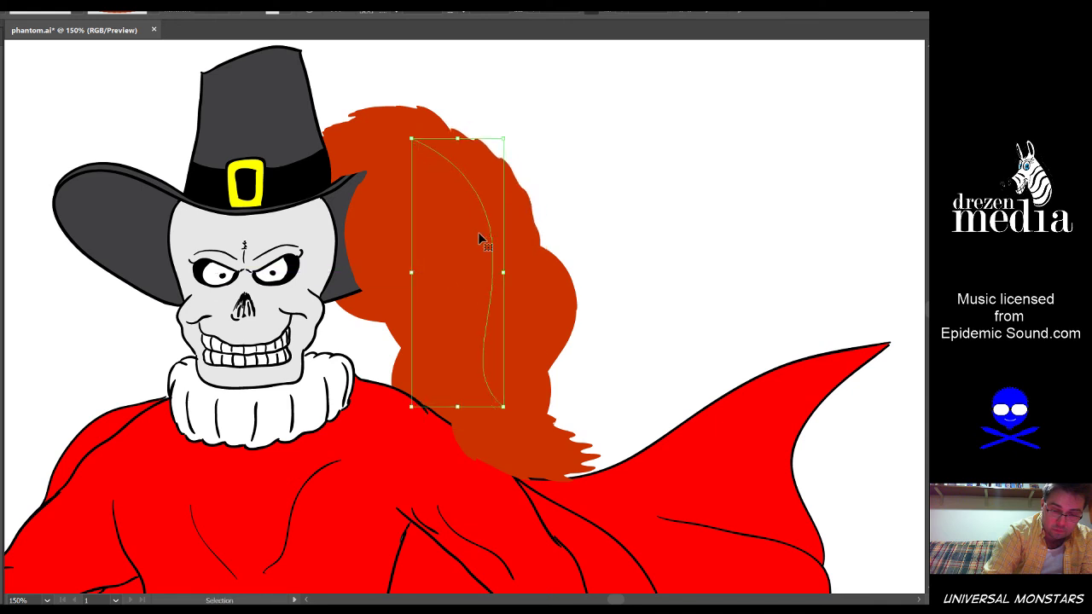
Try narrowing the merged front plume from its outer side and from the side against the hat
click(572, 305)
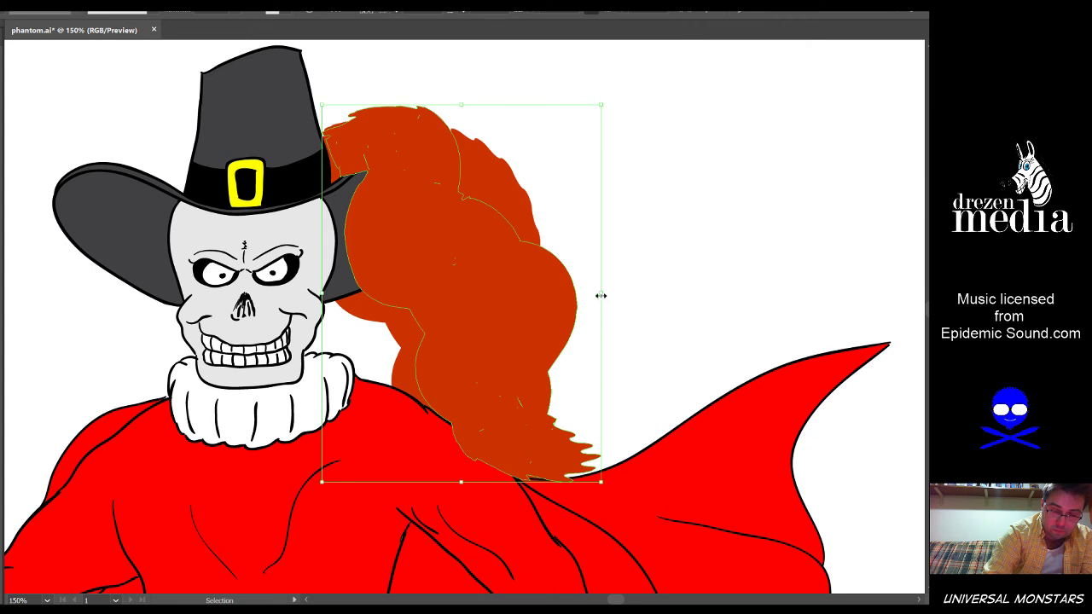
drag(603, 292, 578, 300)
click(676, 302)
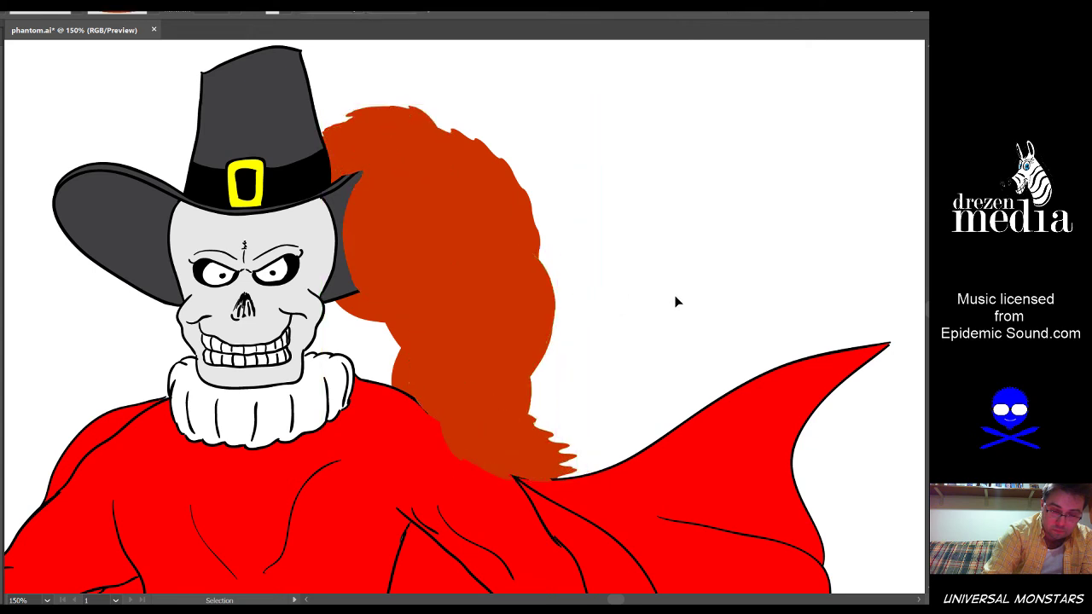
click(375, 294)
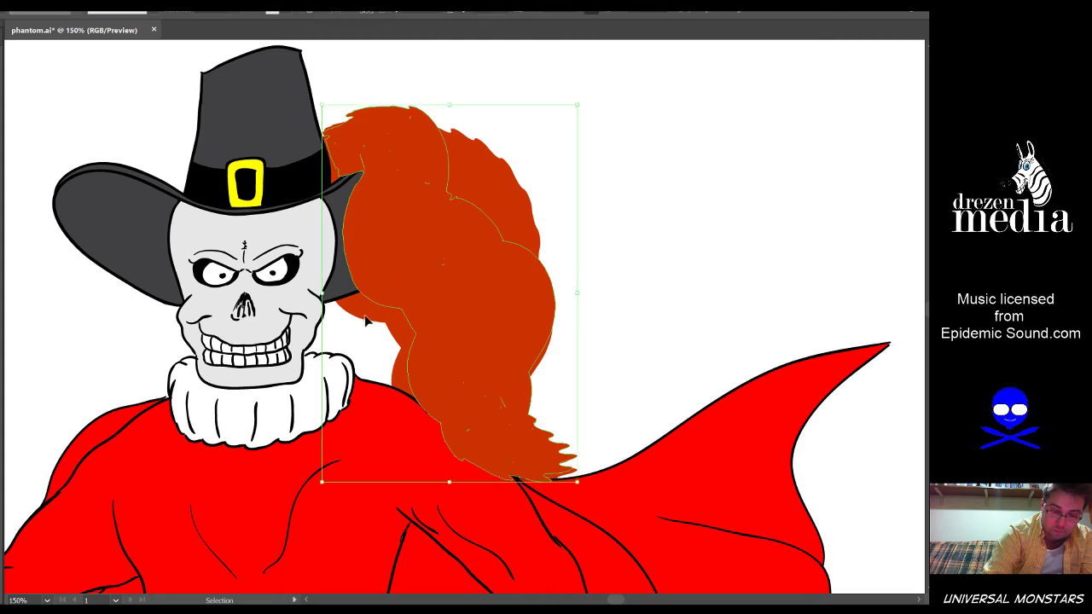
drag(329, 299, 358, 299)
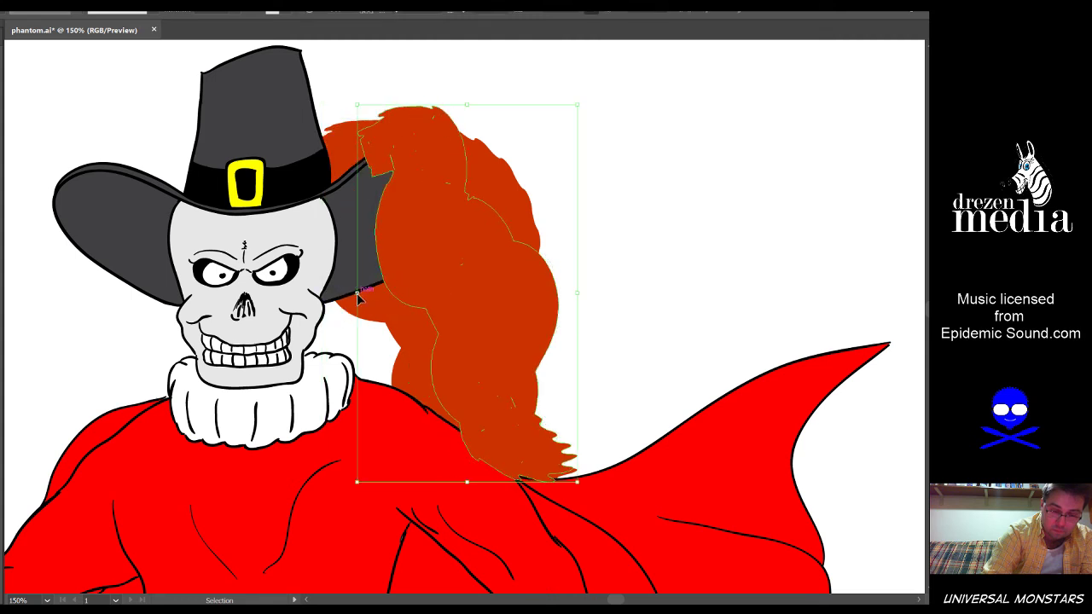
click(654, 314)
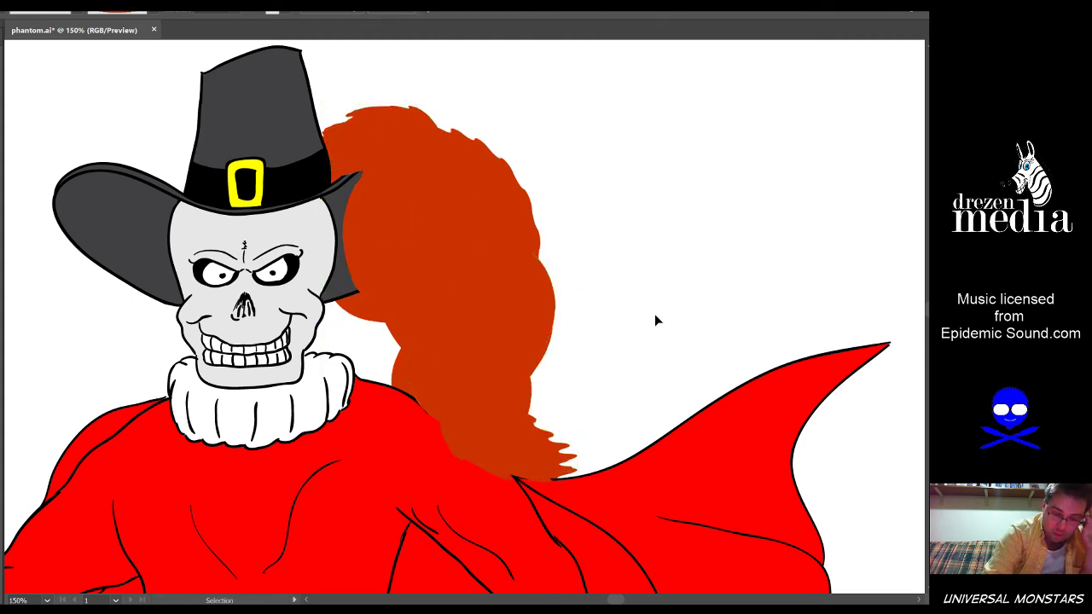
Try isolating the front plume's group and erasing its inner edge where it covers the hat brim
click(402, 287)
double_click(401, 287)
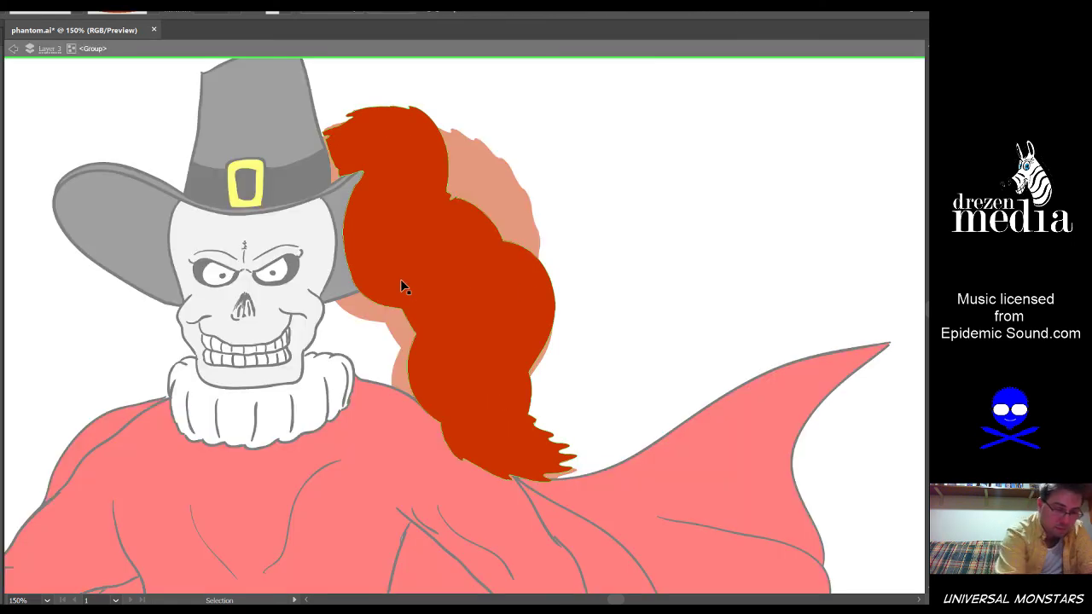
key(shift+e)
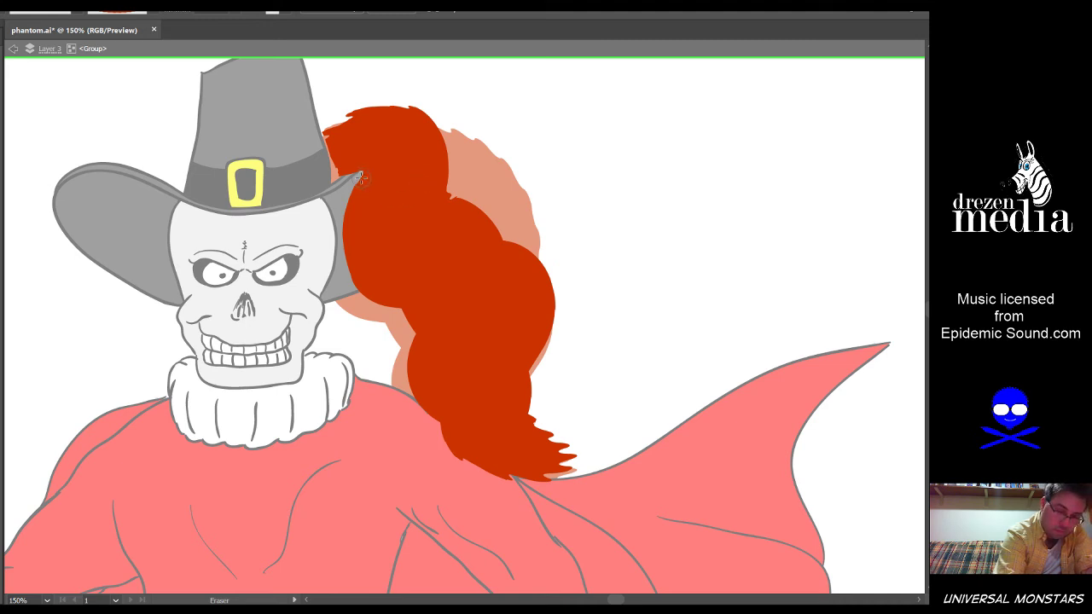
mouse_move(357, 176)
mouse_down()
mouse_move(394, 227)
mouse_move(390, 277)
mouse_move(451, 447)
mouse_move(417, 372)
mouse_move(409, 300)
mouse_move(397, 300)
mouse_move(415, 362)
mouse_move(368, 181)
mouse_move(377, 225)
mouse_move(369, 209)
mouse_move(360, 268)
mouse_move(375, 307)
mouse_move(355, 202)
mouse_up()
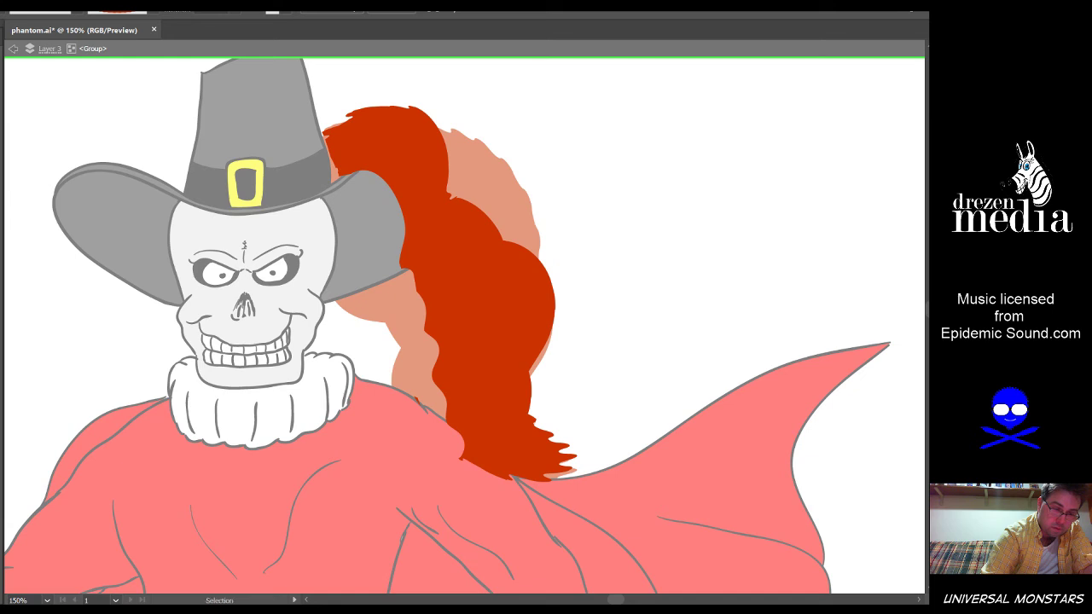
double_click(579, 150)
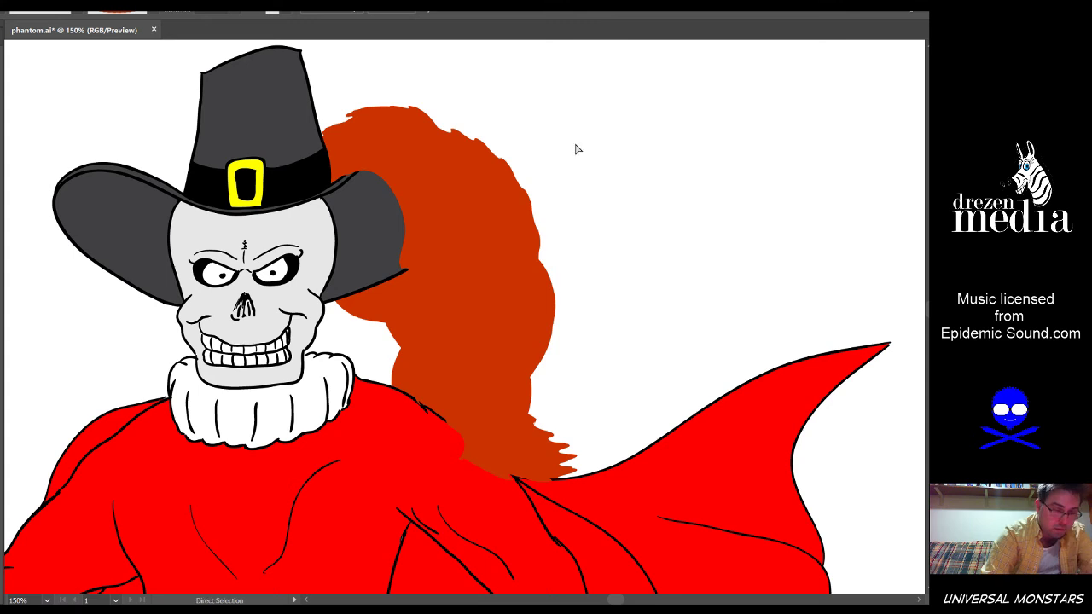
Undo the erasing over the hat brim and the narrowing of the front plume, and reselect the front plume
key(ctrl+f)
click(648, 213)
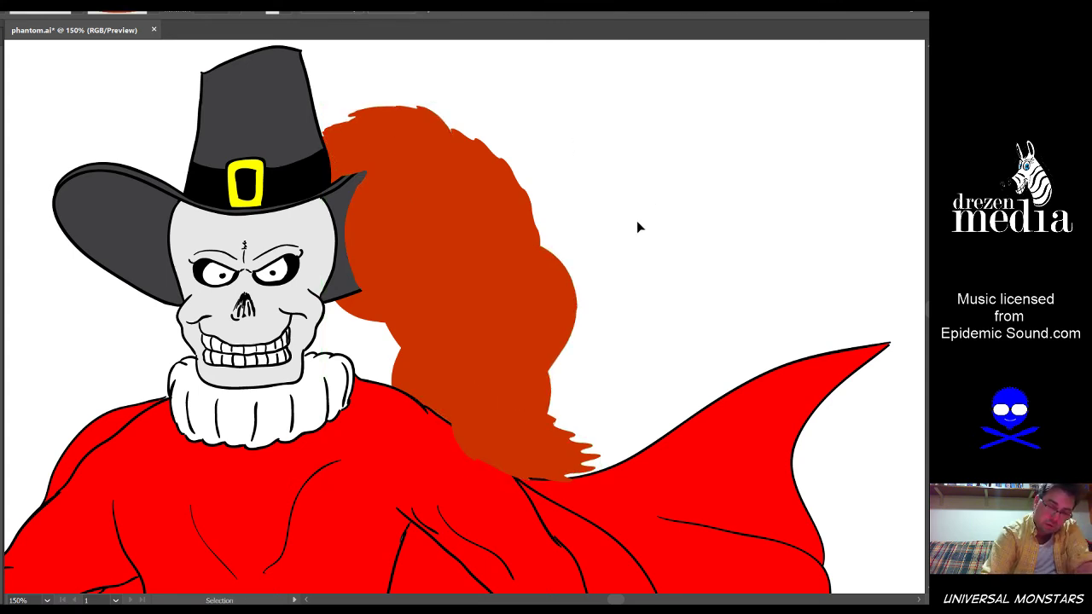
click(413, 255)
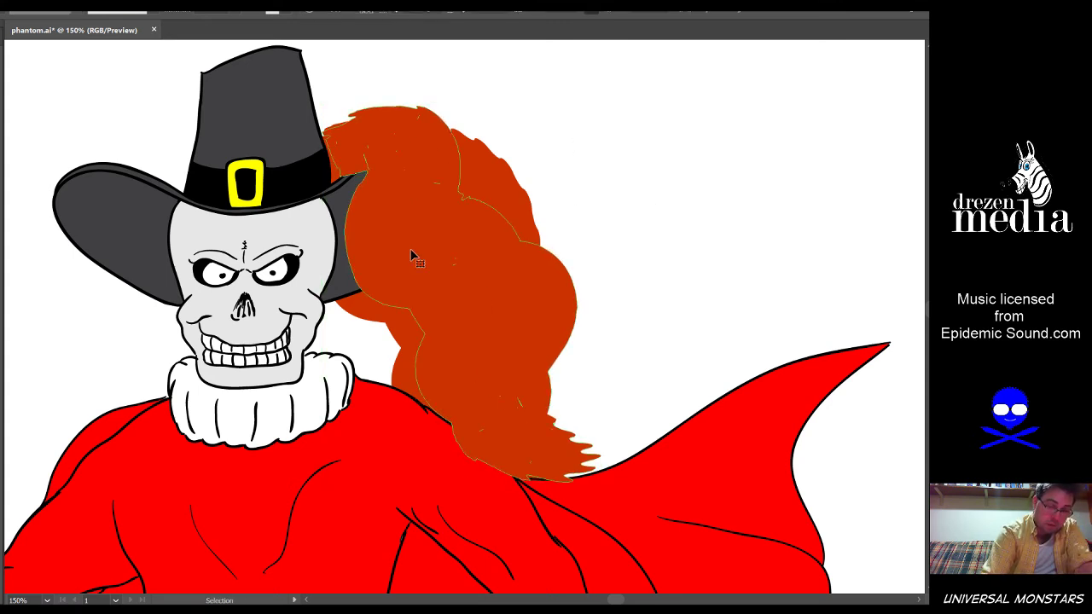
With the Pen tool, draw a curved path from the hat brim's tip down onto the cape, along the plume's inner edge
click(645, 153)
key(p)
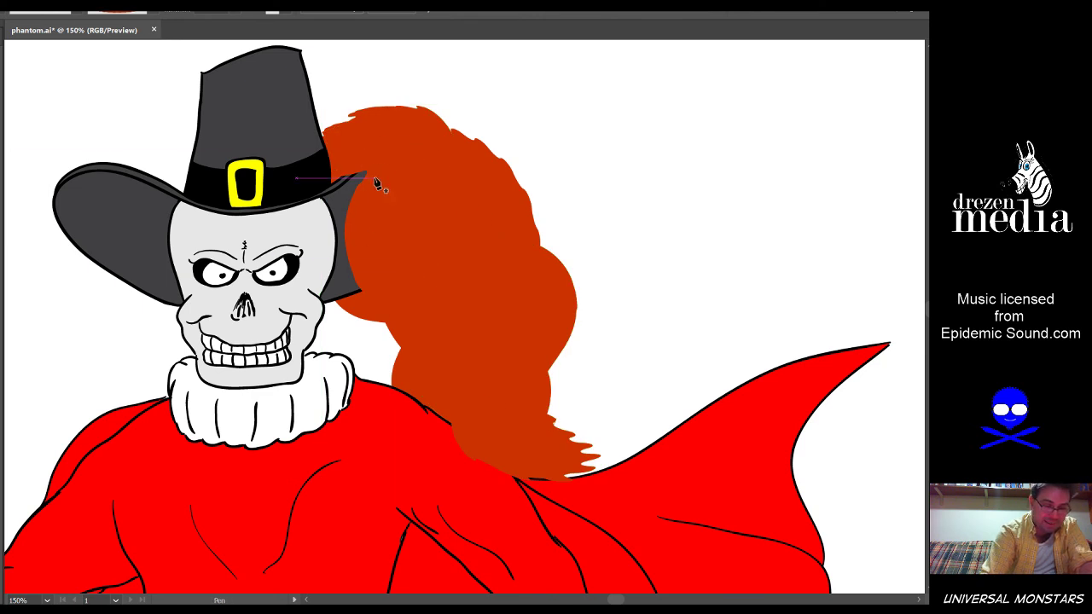
drag(368, 168, 373, 329)
drag(420, 470, 506, 553)
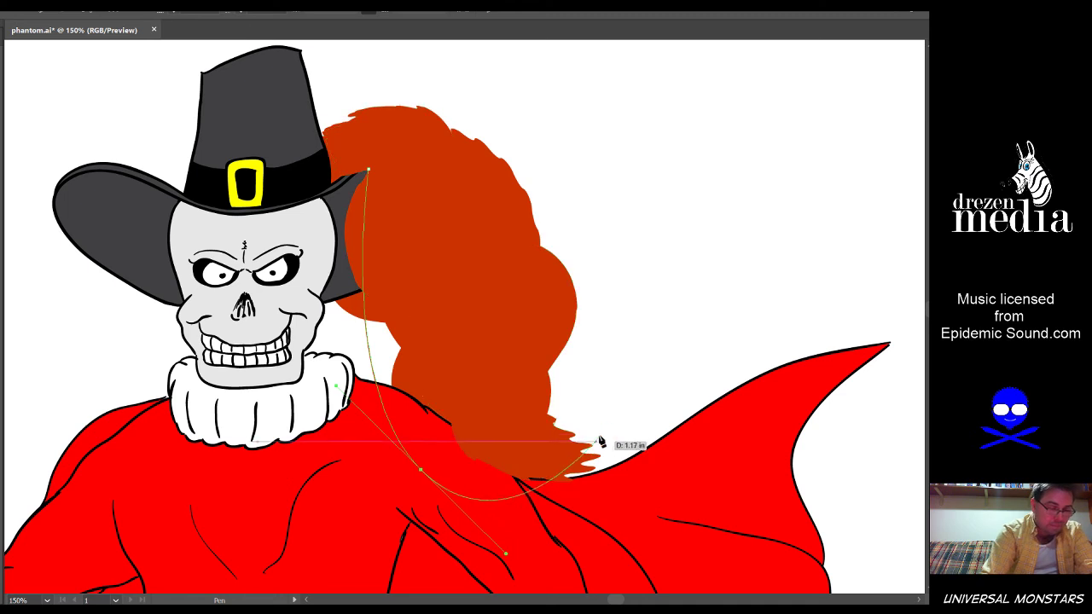
key(Escape)
key(v)
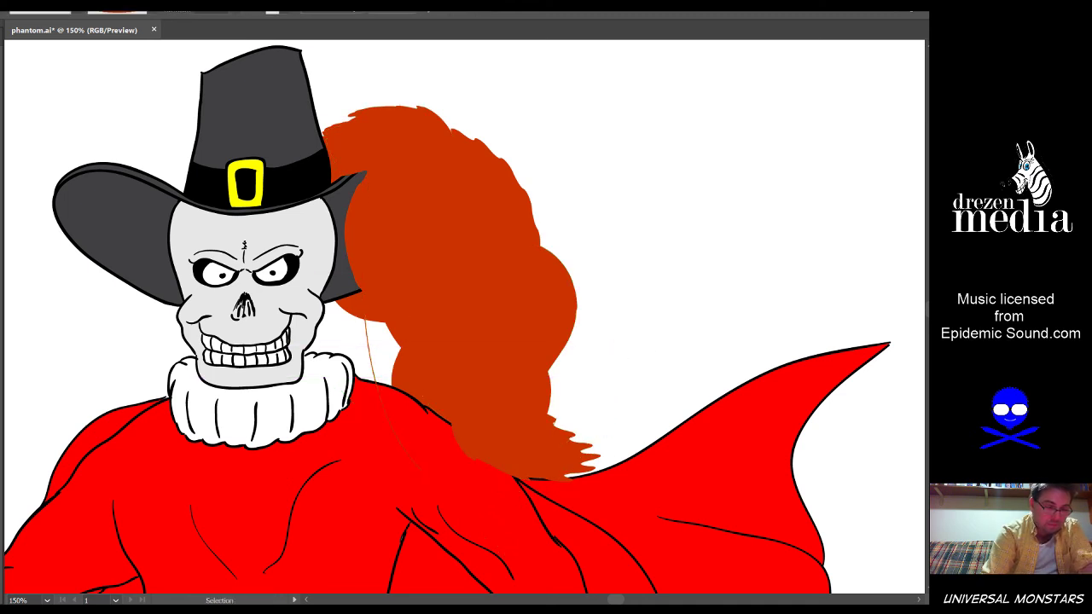
Apply the feathery orange-red brush to the new inner curve and narrow its stroke to a slim feather
click(370, 356)
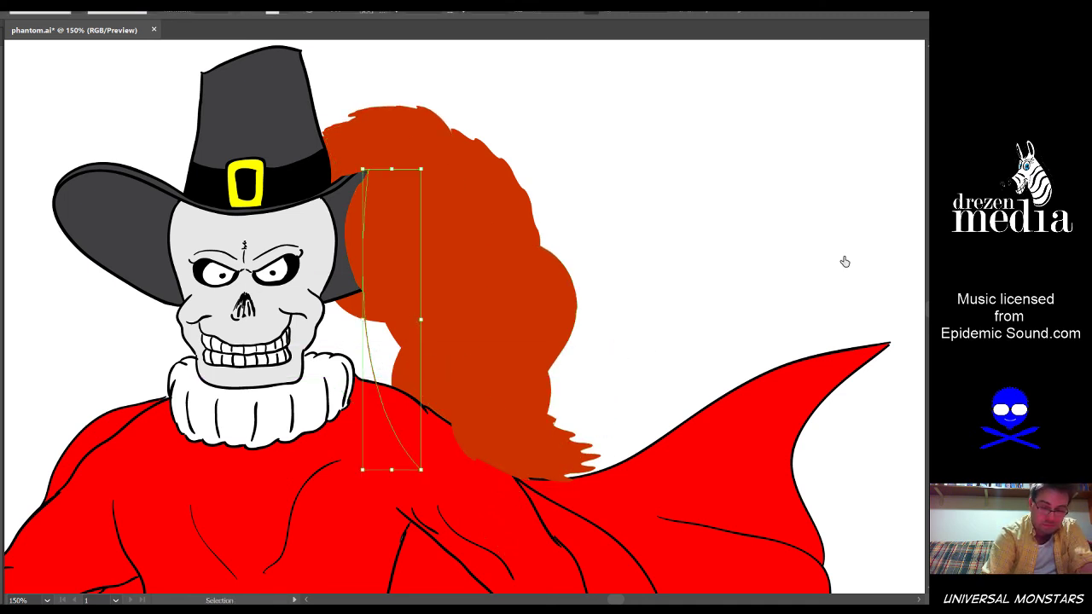
key(ctrl+z)
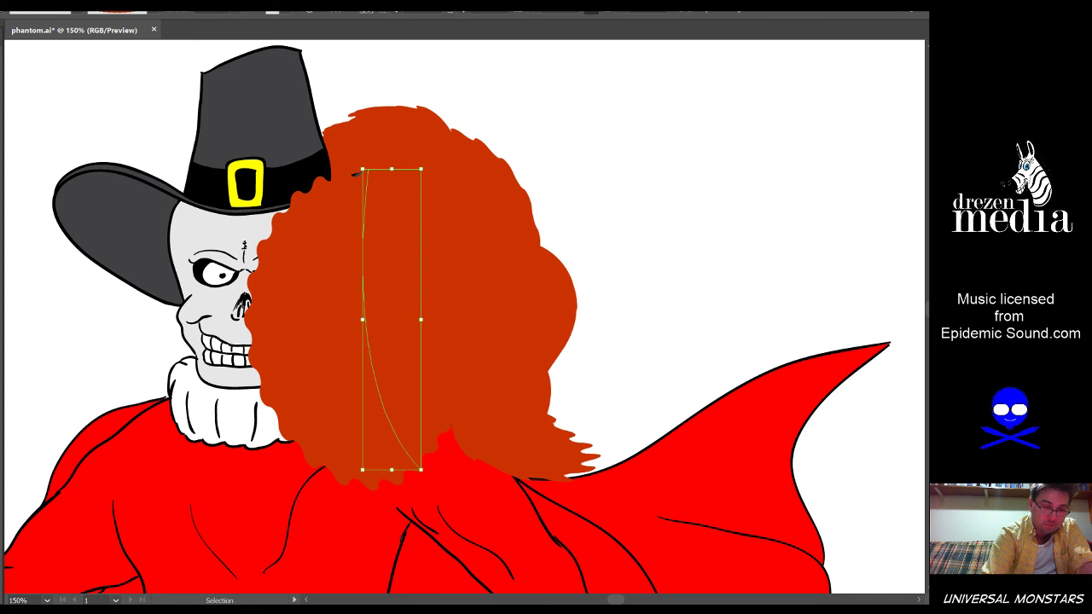
key(ctrl+z)
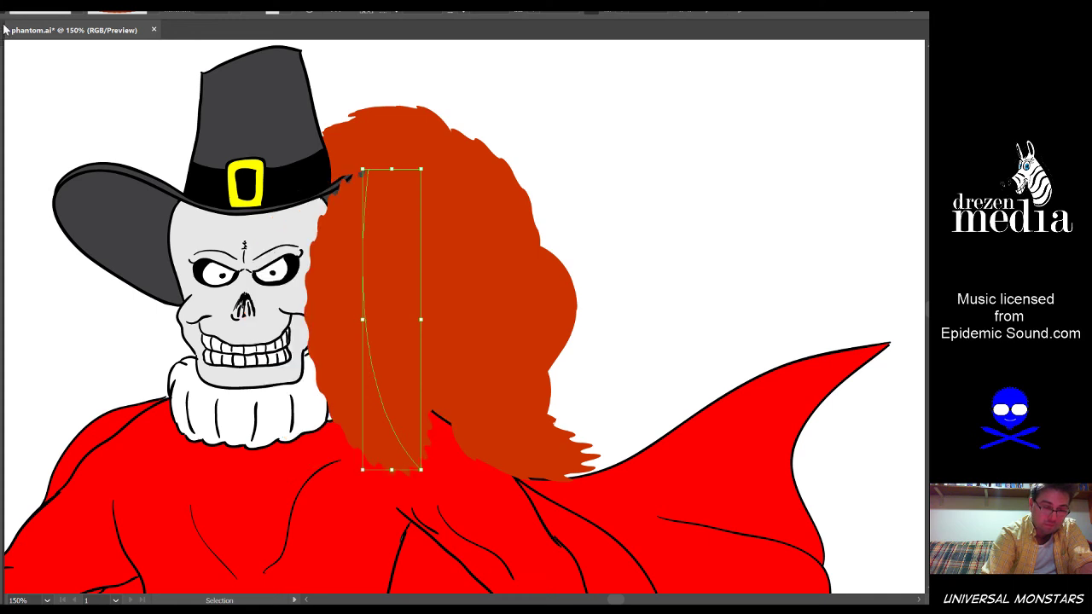
key(ctrl+z)
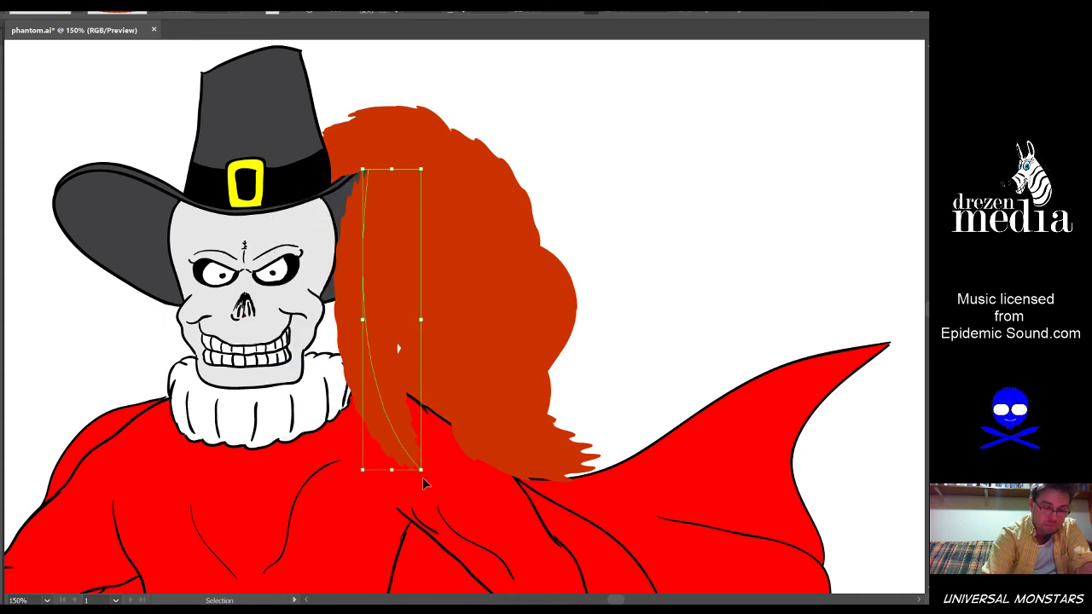
Rotate the inner feather stroke slightly and shift it to fill the gap between the skull and the plume
drag(423, 470, 456, 460)
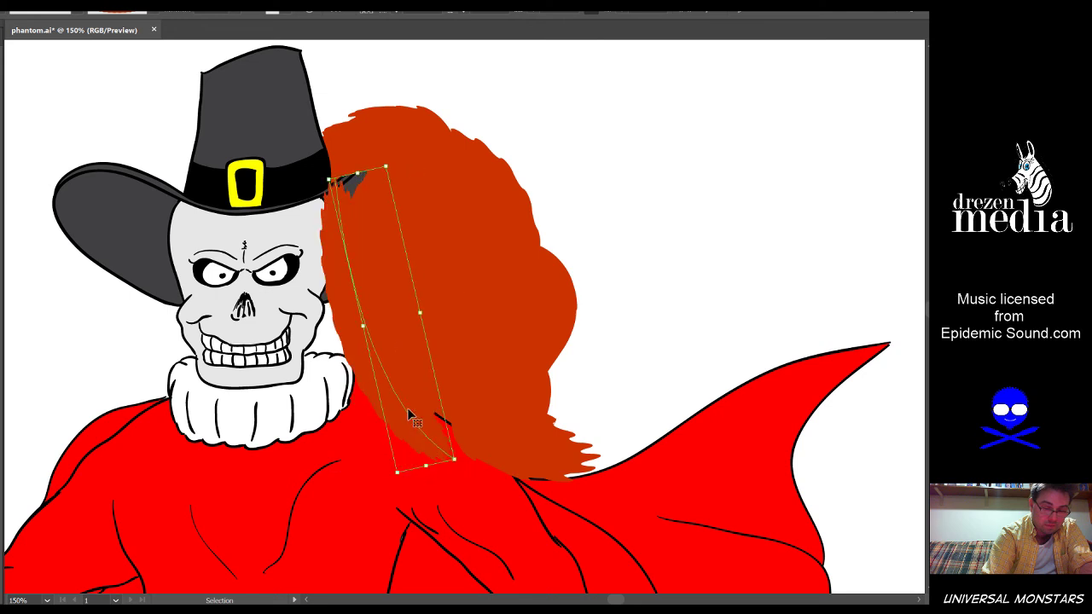
mouse_move(407, 408)
mouse_down()
mouse_move(438, 419)
mouse_move(424, 412)
mouse_up()
key(ctrl+shift+a)
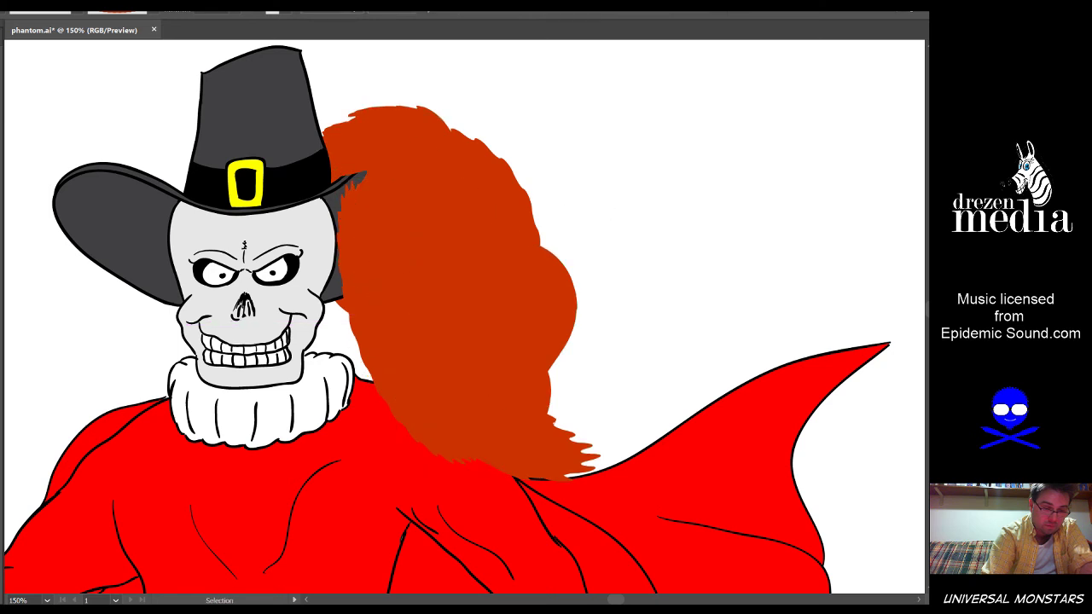
Move the inner stroke's upper anchor to the brim's tip, add a middle anchor, and shift that anchor toward the skull
drag(356, 178, 366, 165)
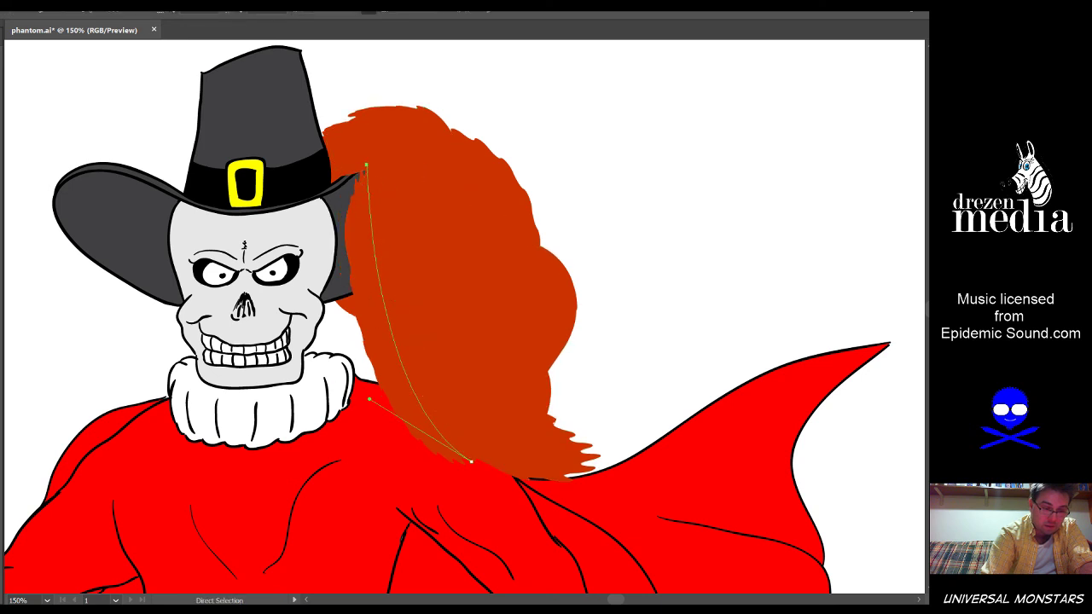
key(p)
click(386, 312)
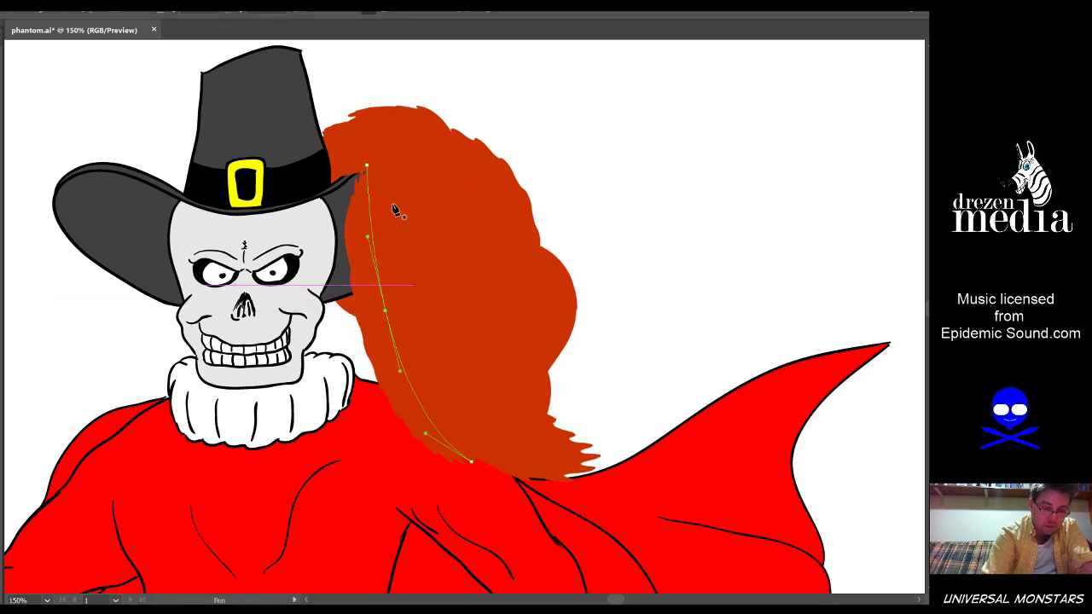
key(a)
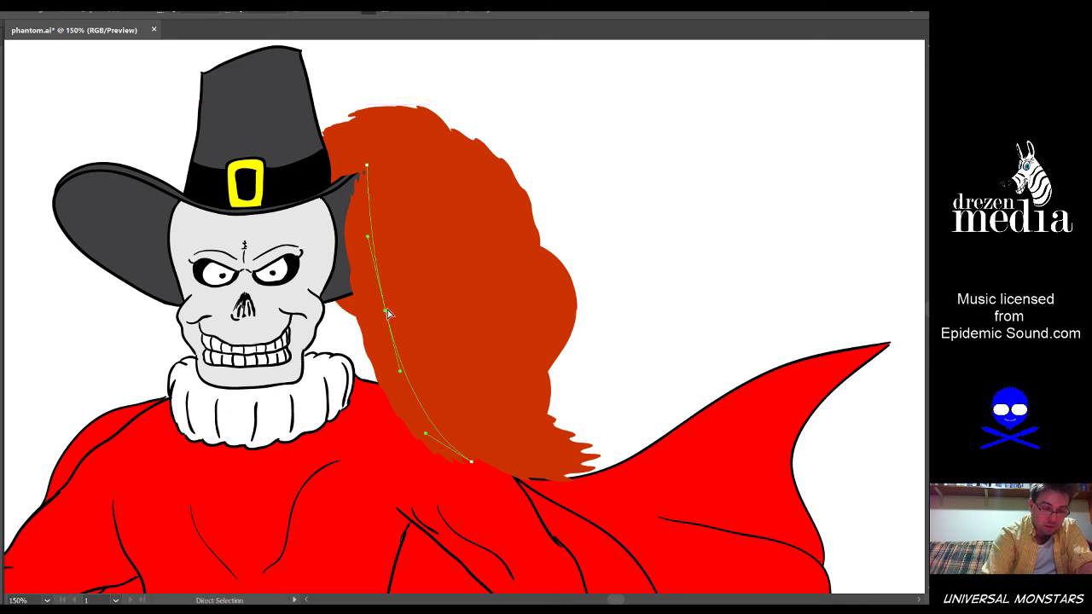
mouse_move(386, 313)
mouse_down()
mouse_move(404, 316)
mouse_move(371, 320)
mouse_up()
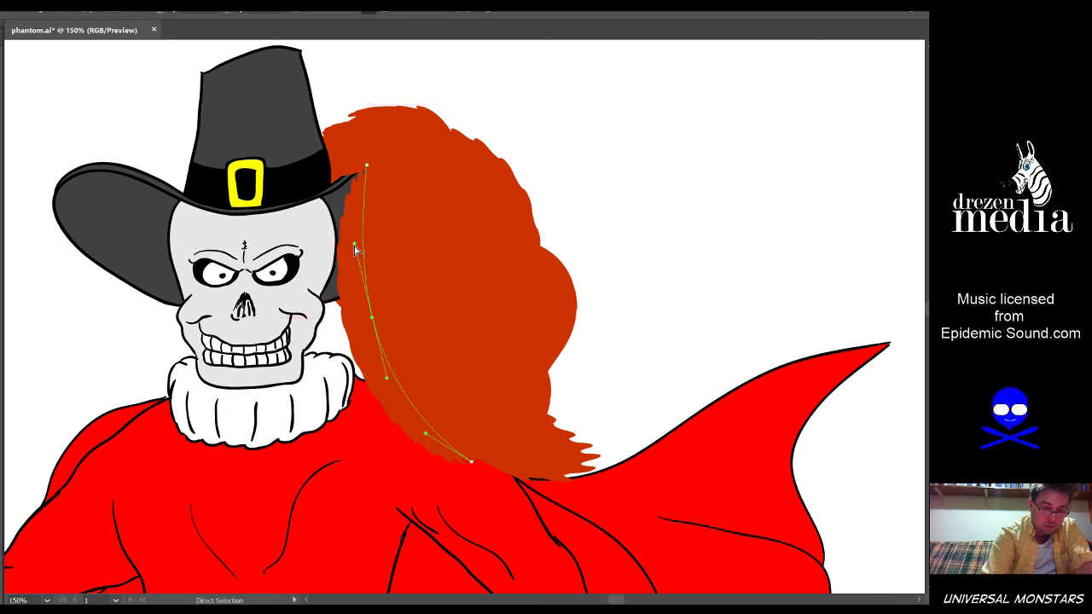
Bend the inner feather stroke into a soft S-curve by adjusting its upper and middle anchors' handles
drag(355, 246, 388, 270)
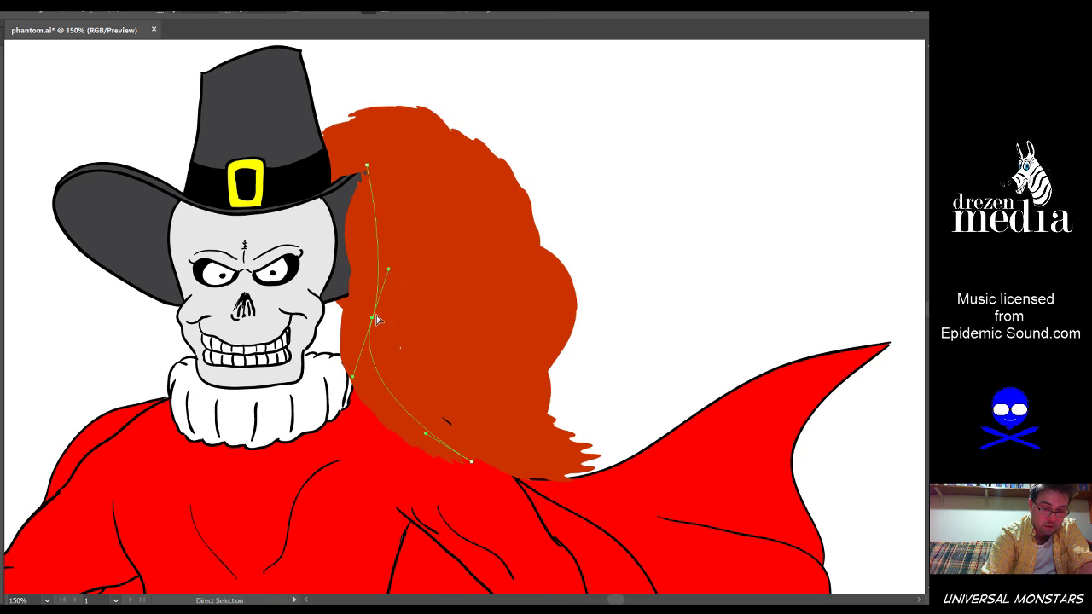
mouse_move(378, 319)
mouse_down()
mouse_move(374, 270)
mouse_move(377, 314)
mouse_up()
drag(428, 114, 391, 150)
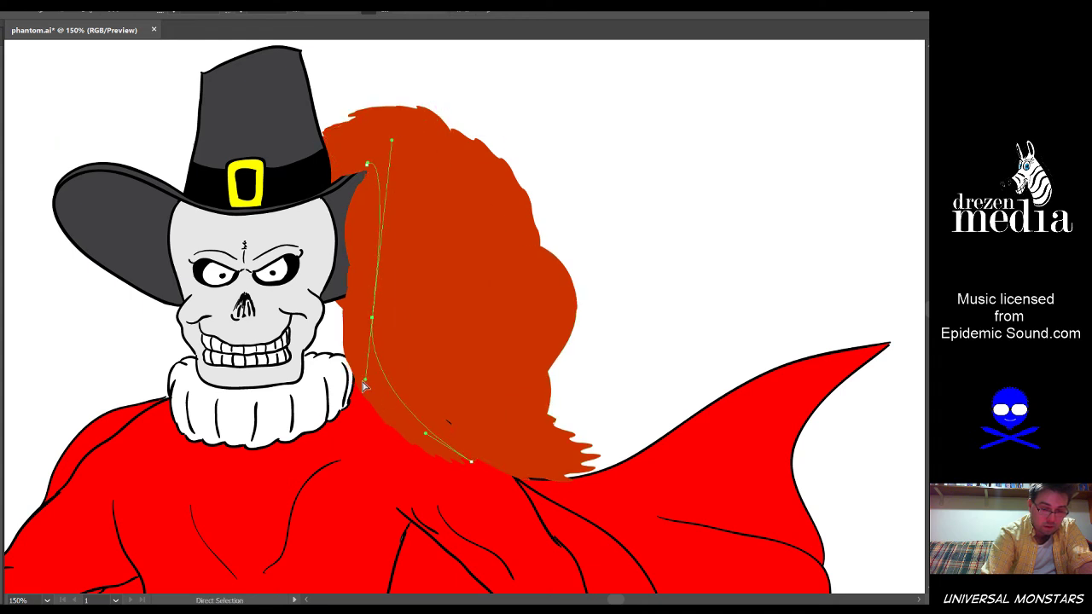
drag(365, 382, 362, 365)
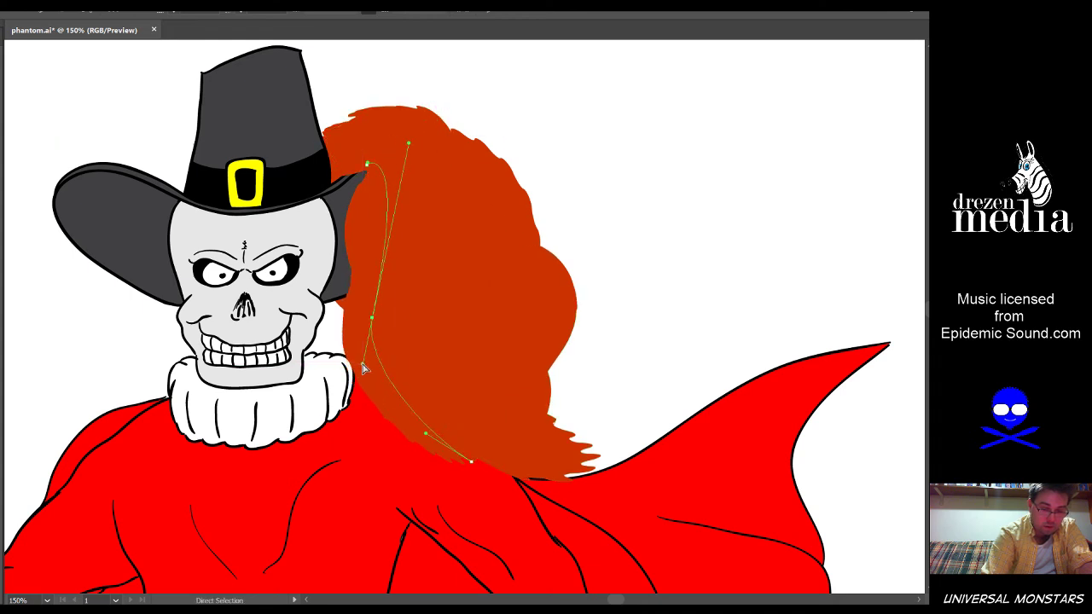
drag(374, 319, 376, 310)
Try isolating the front plume's group and erasing its inner edge beside the hat brim's tip
click(359, 222)
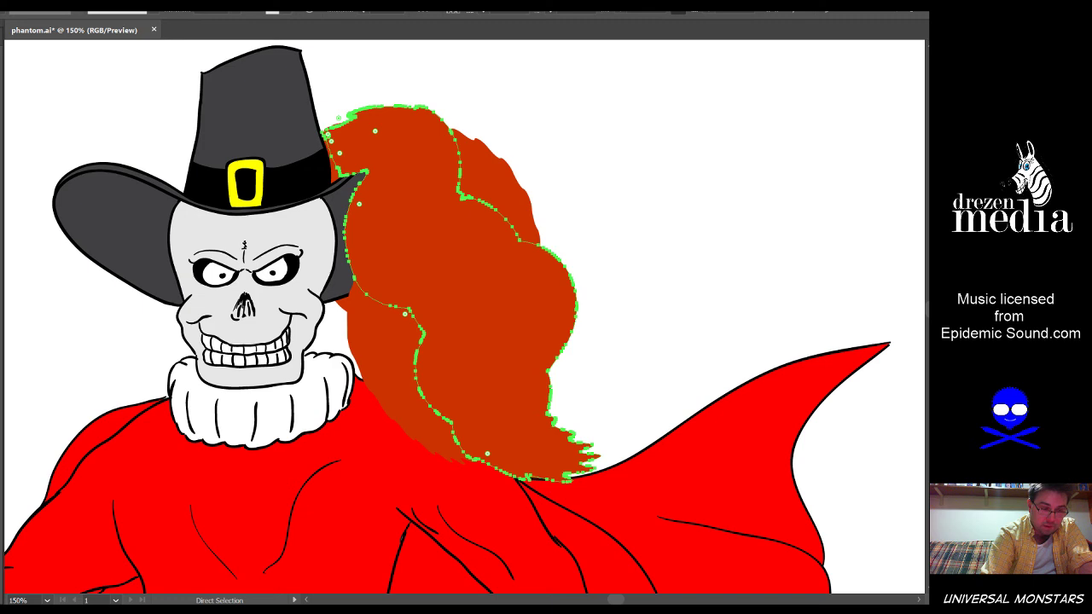
key(v)
double_click(394, 266)
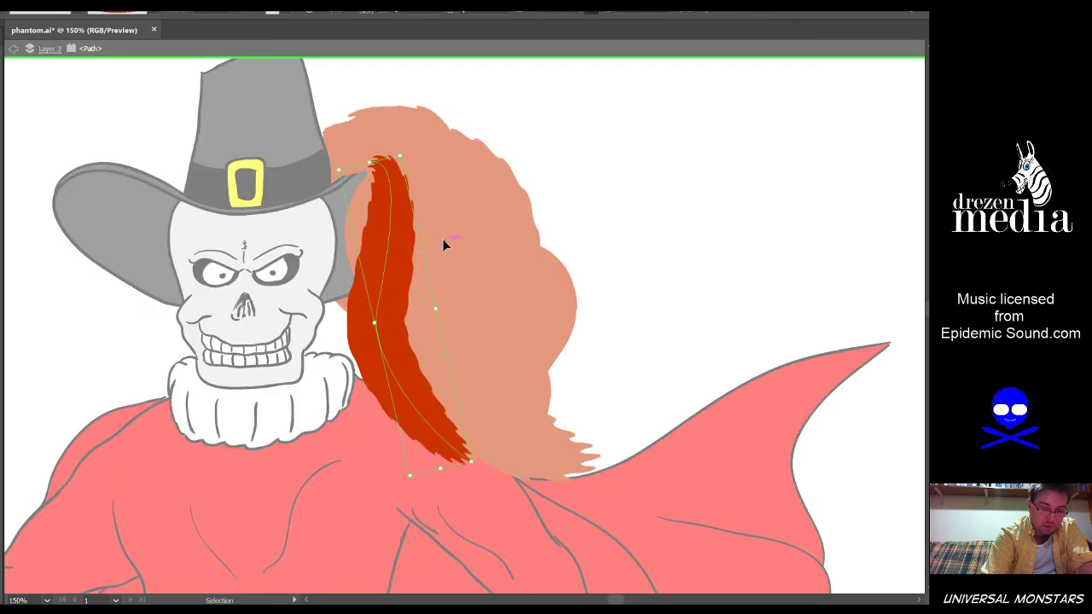
double_click(443, 246)
double_click(422, 245)
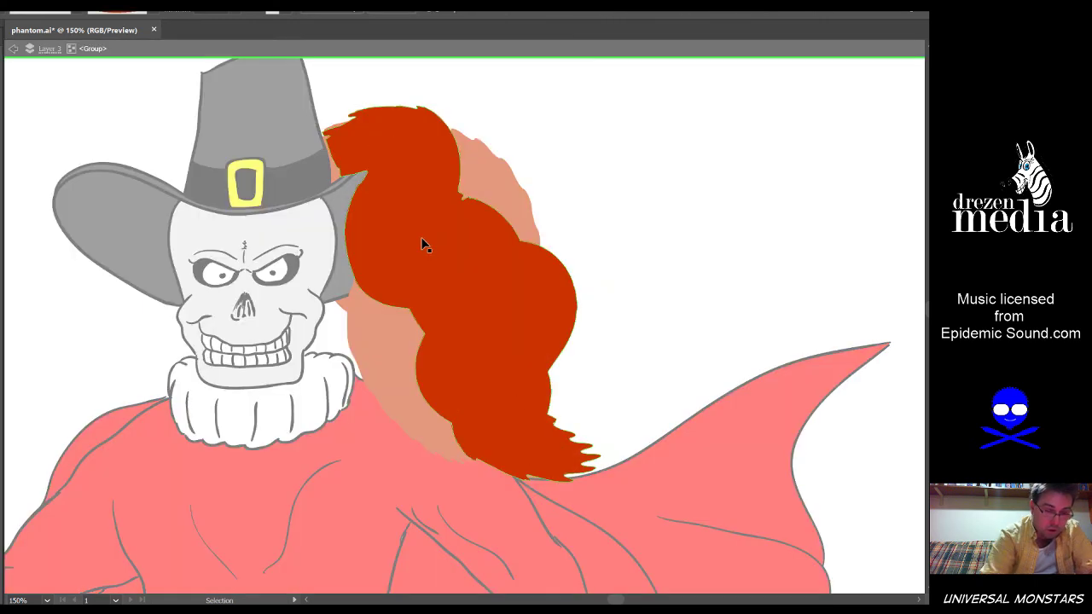
key(shift+e)
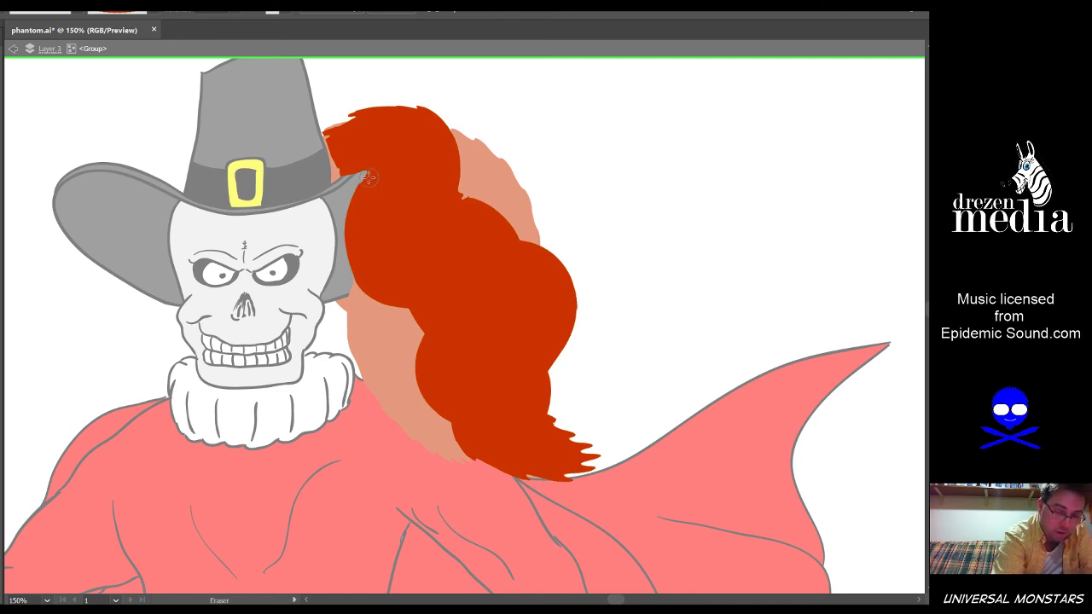
mouse_move(370, 176)
mouse_down()
mouse_move(376, 213)
mouse_move(353, 281)
mouse_move(369, 189)
mouse_move(354, 198)
mouse_move(393, 172)
mouse_up()
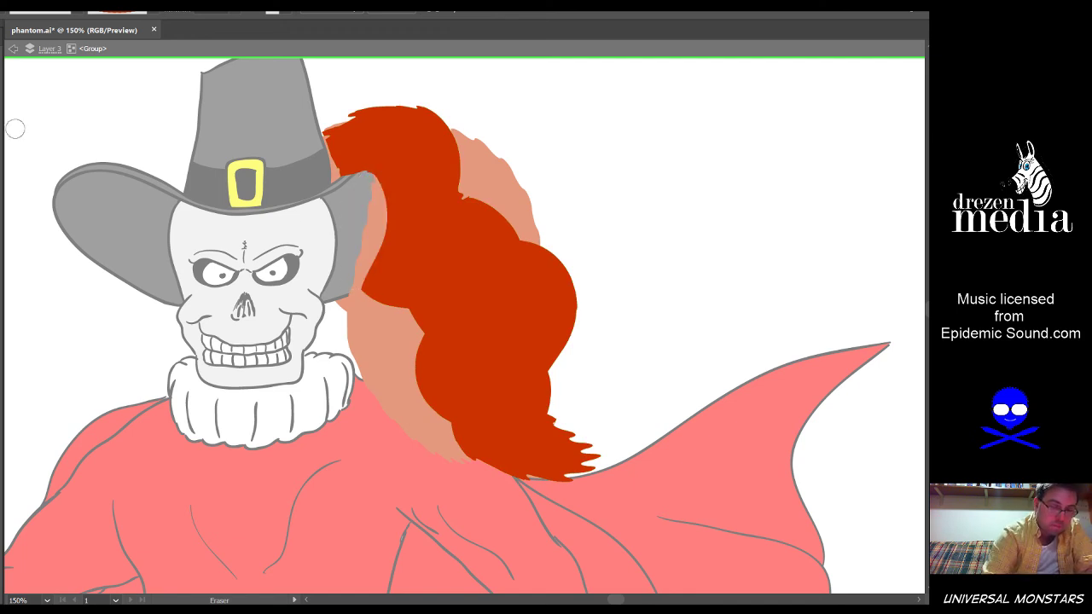
double_click(121, 87)
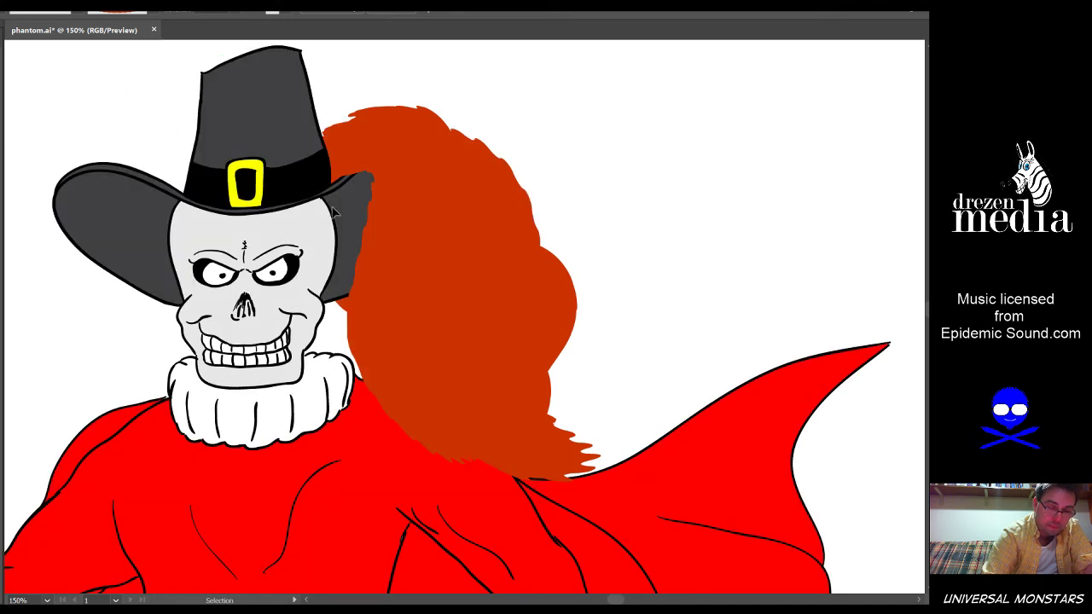
Delete the merged front plume and move the inner feather stroke up and outward to cross the uncovered hat brim
click(562, 302)
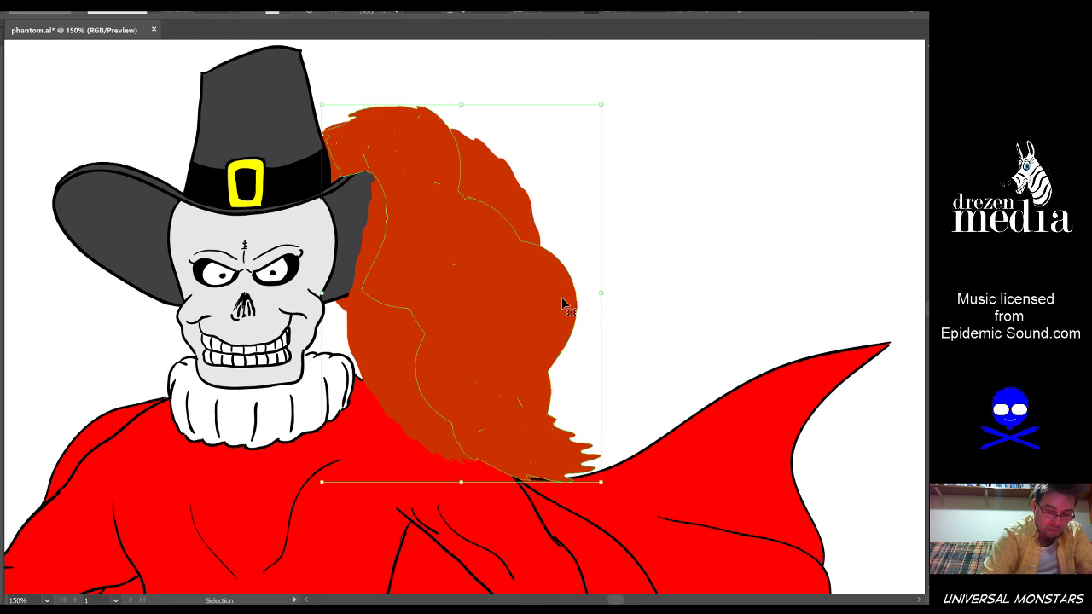
key(ctrl+z)
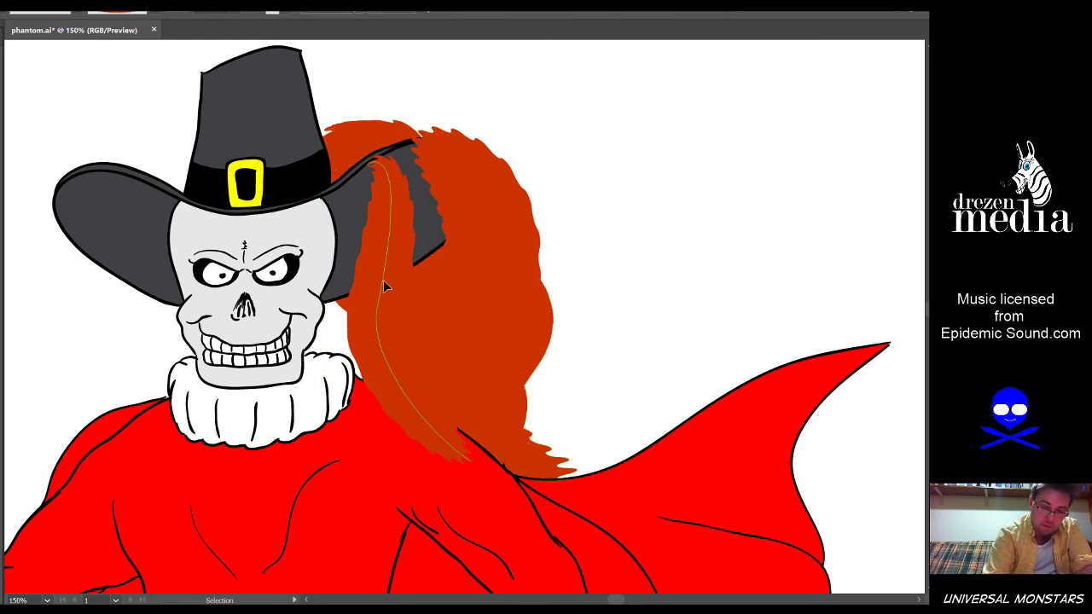
drag(384, 287, 425, 261)
click(640, 252)
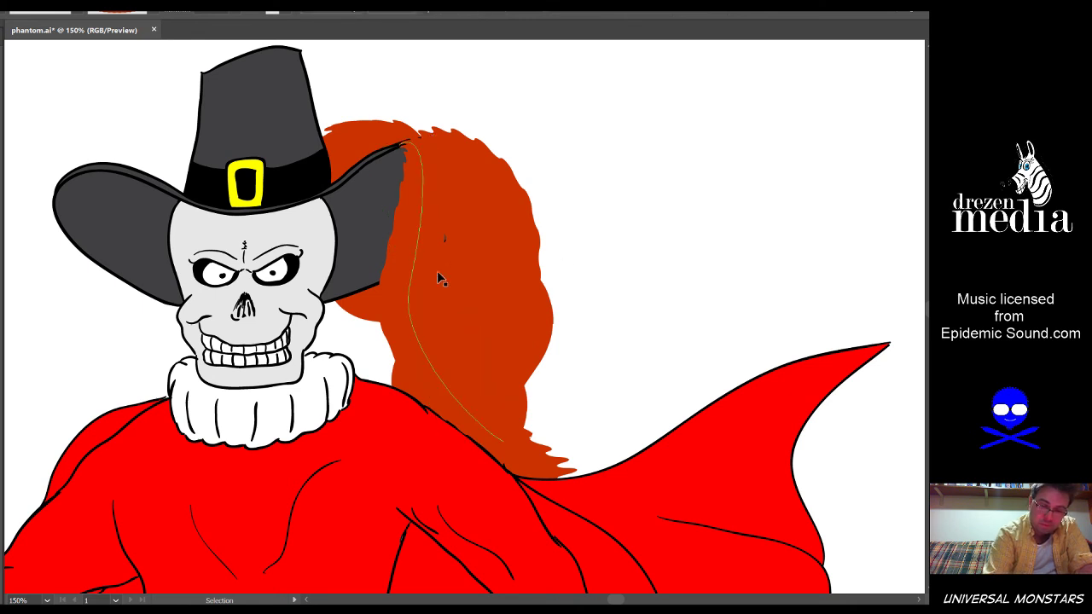
Try moving the inner feather stroke away from the plume into the empty canvas, and undo the move
drag(432, 265, 611, 208)
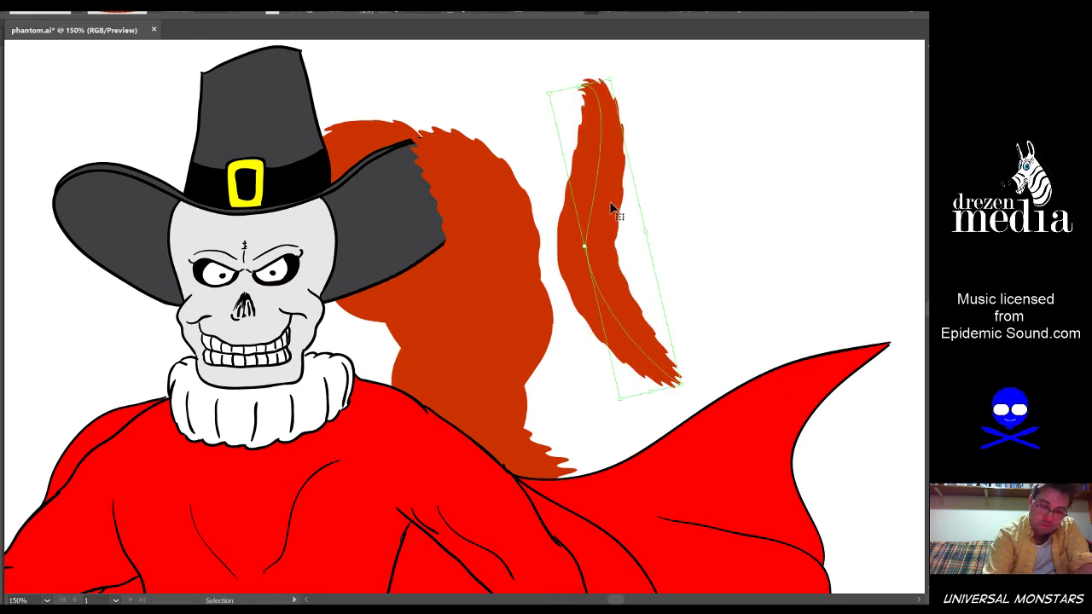
key(ctrl+z)
key(ctrl+z)
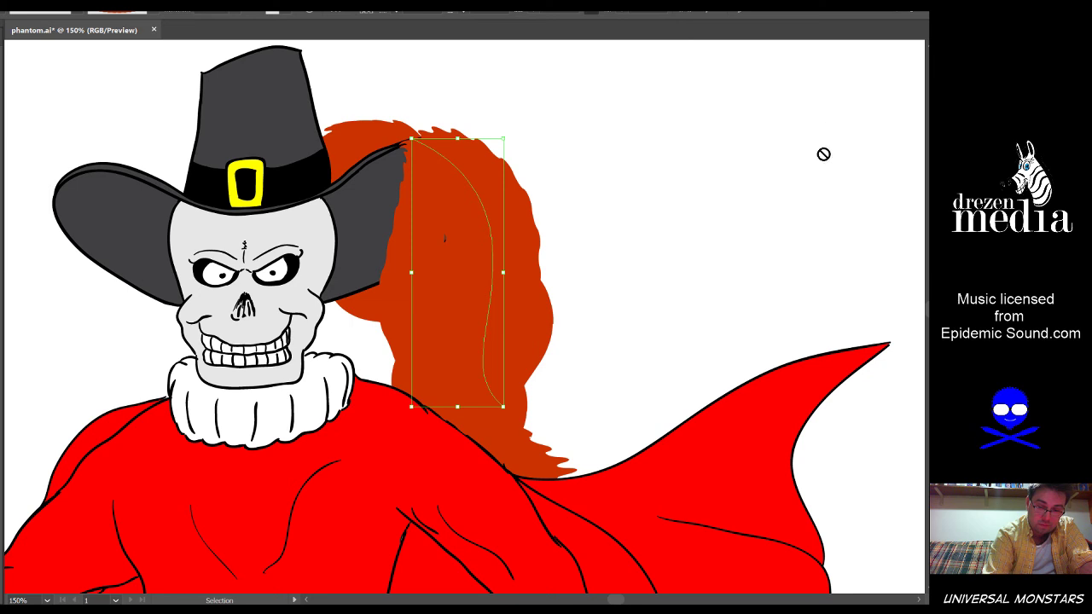
Send the curved stroke covering the brim's outer end behind the hat, and extend the inner stroke's top end up into the plume
key(ctrl+shift+[)
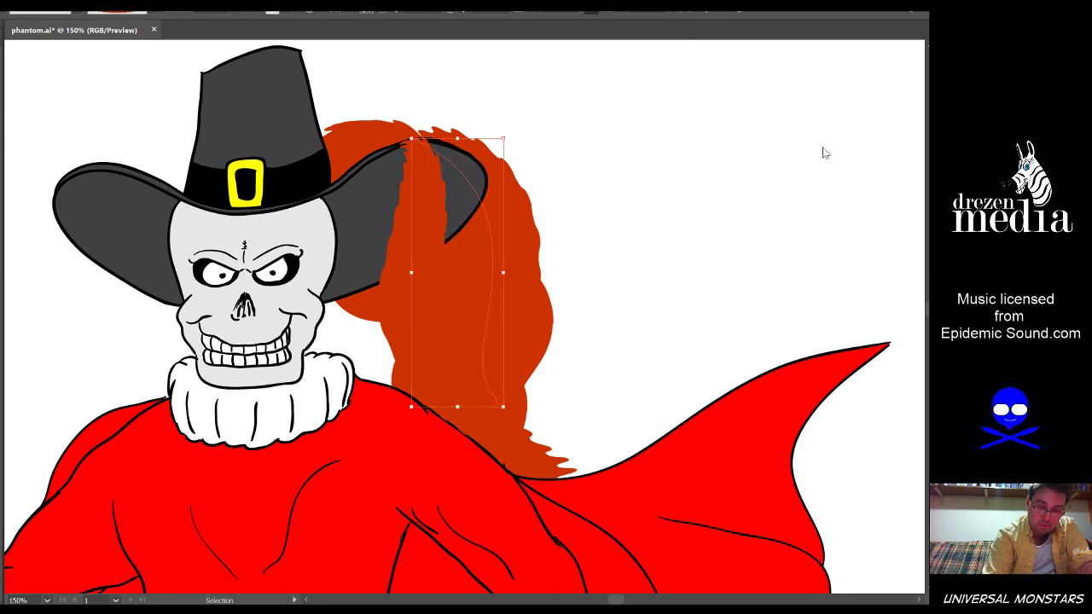
click(616, 252)
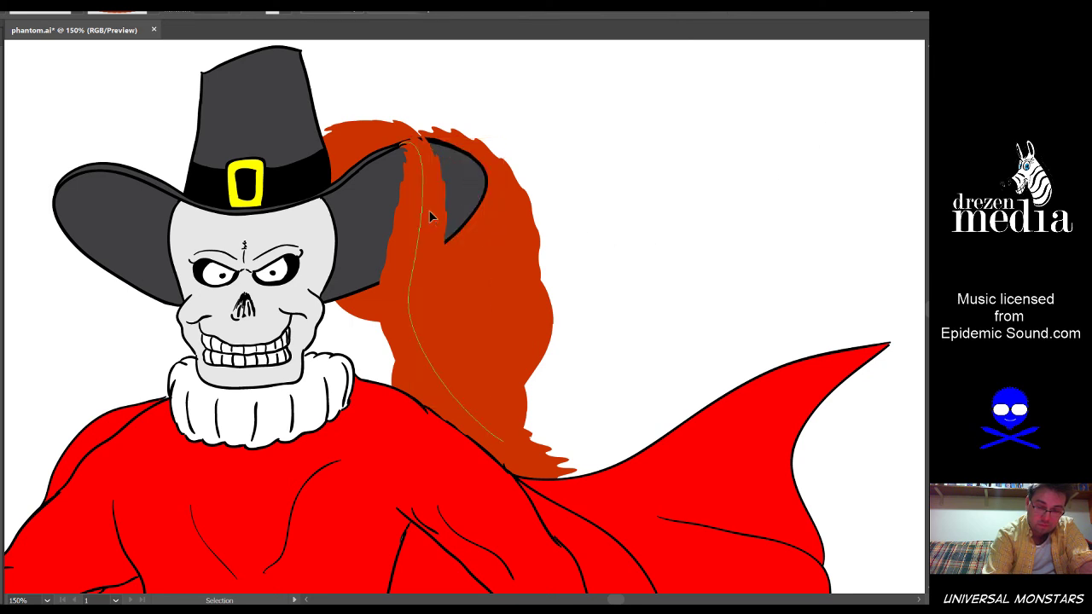
click(418, 150)
drag(418, 150, 424, 128)
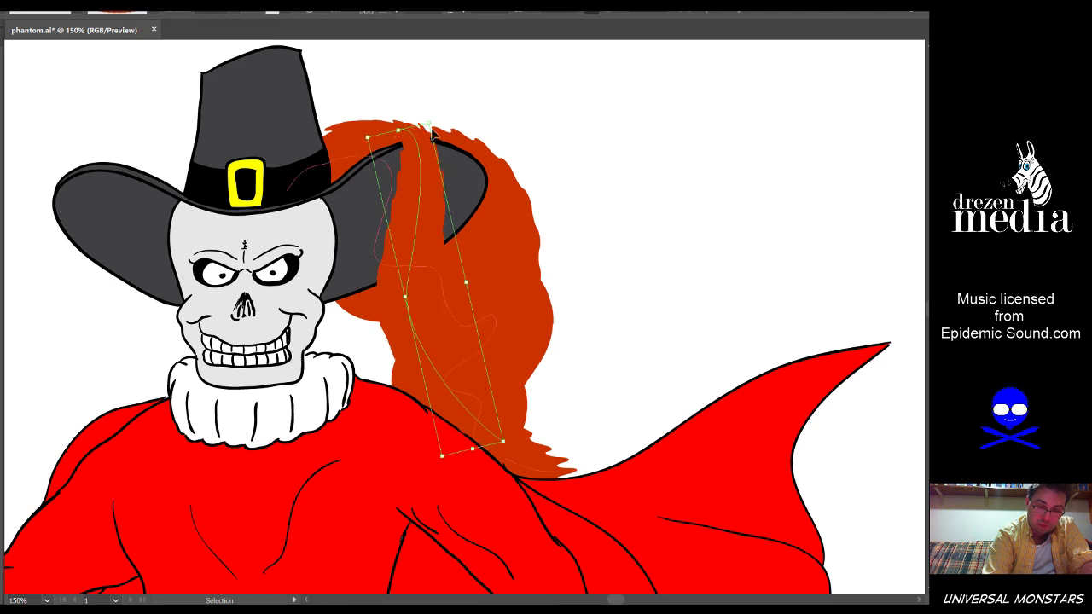
click(597, 209)
click(441, 370)
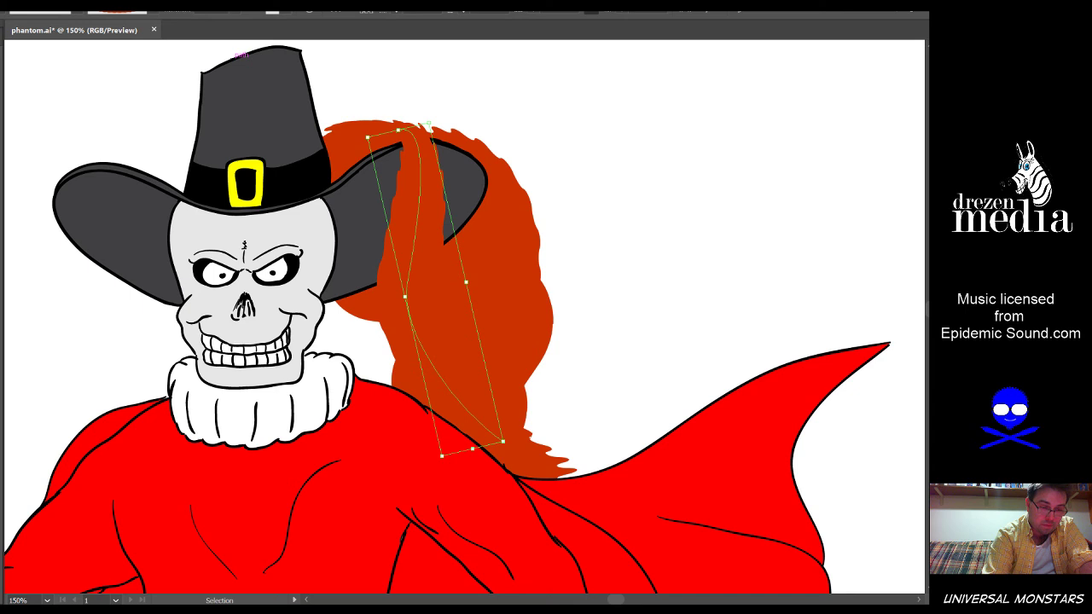
drag(386, 294, 365, 131)
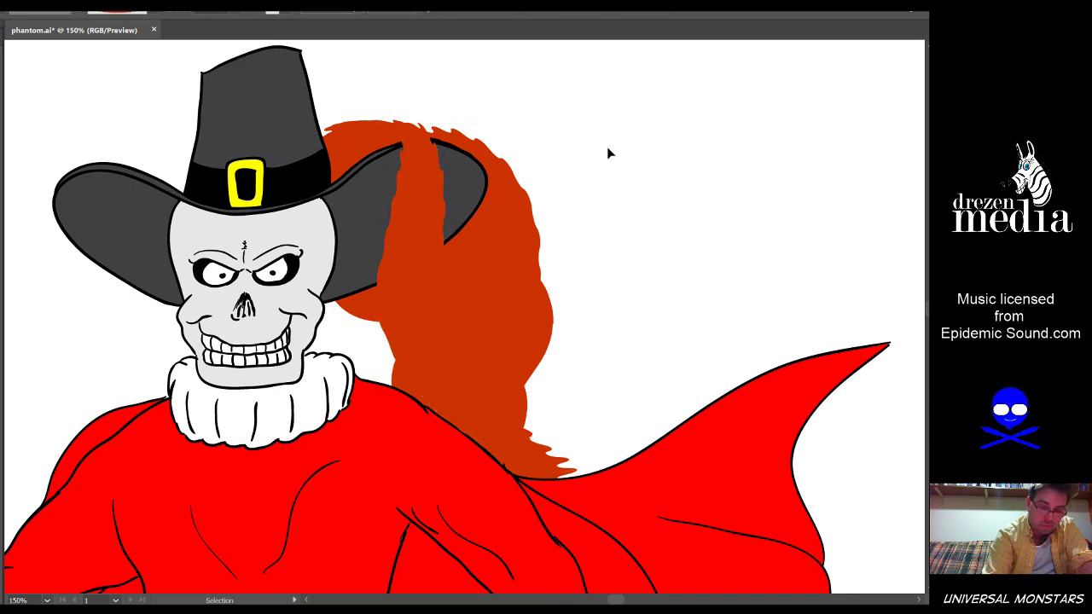
drag(541, 235, 553, 343)
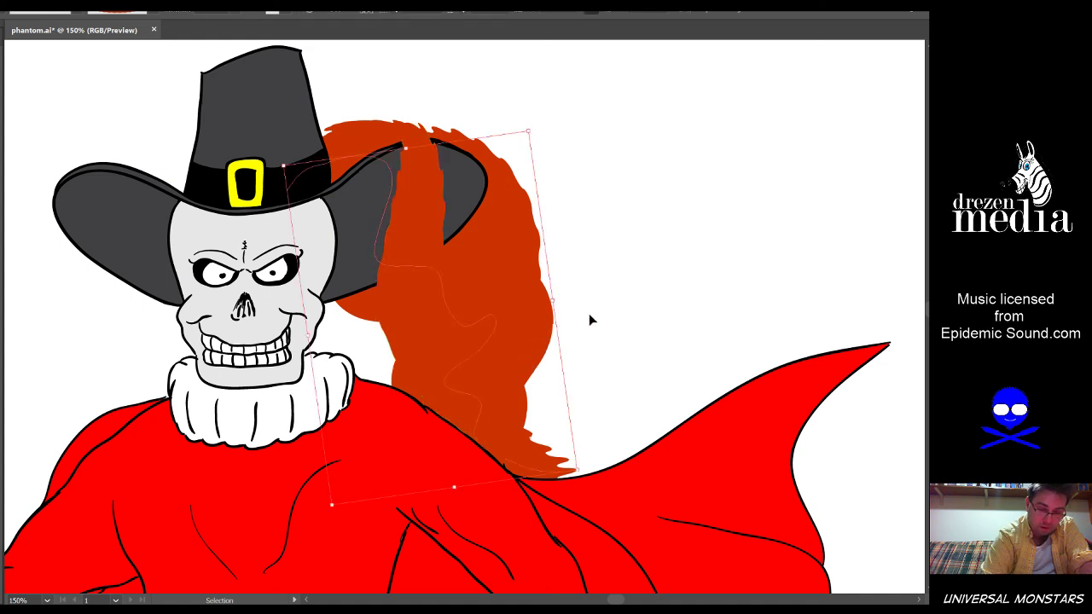
key(ctrl+z)
key(ctrl+shift+z)
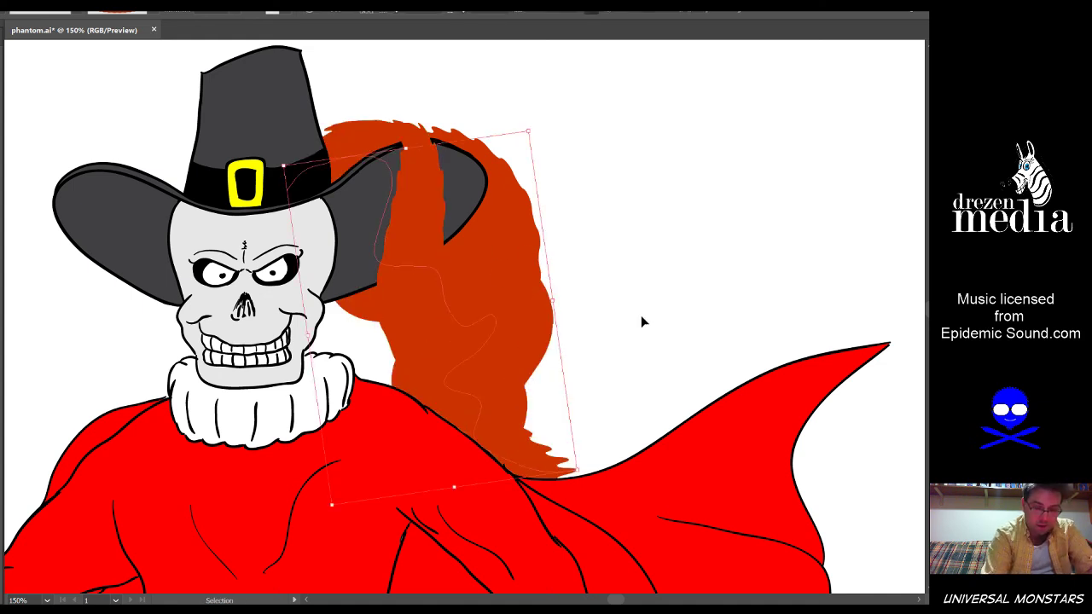
click(643, 322)
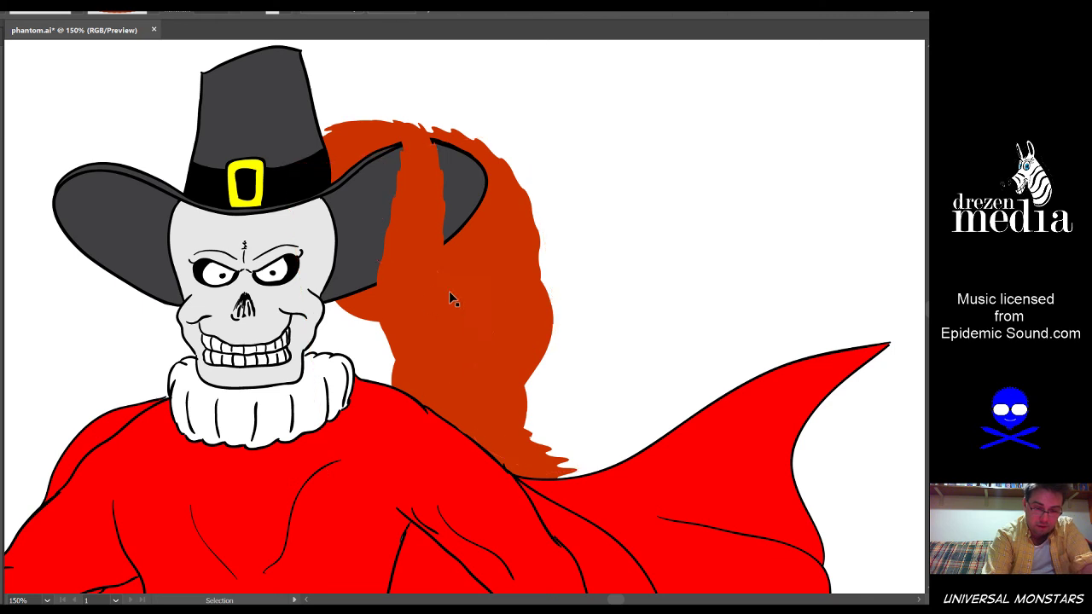
Pull the outer feather stroke and the wavy feather stroke out of the plume onto empty canvas on opposite sides of the hat
click(363, 318)
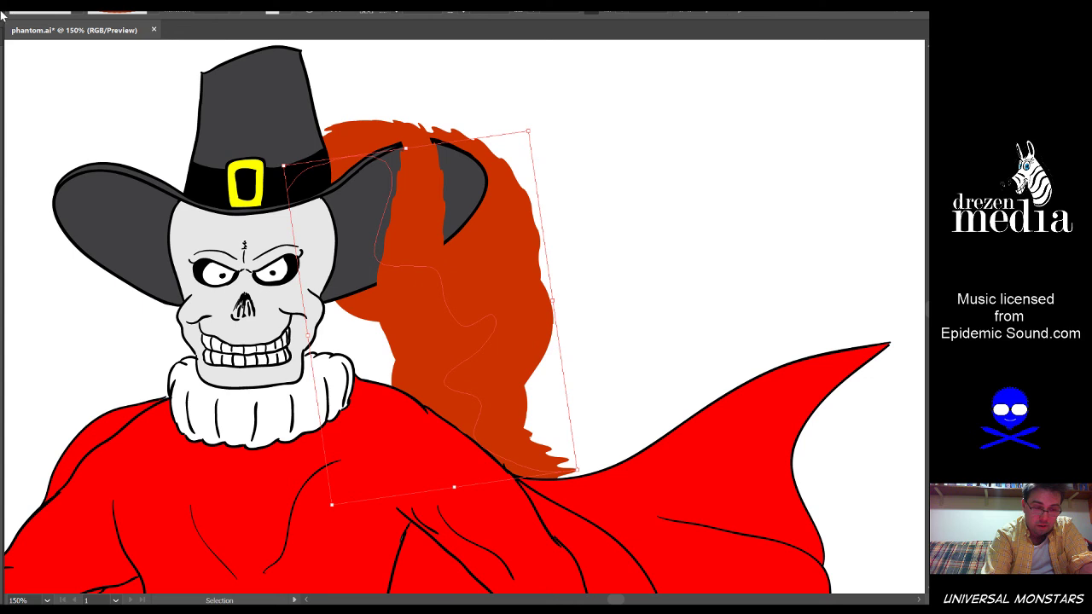
key(ctrl+z)
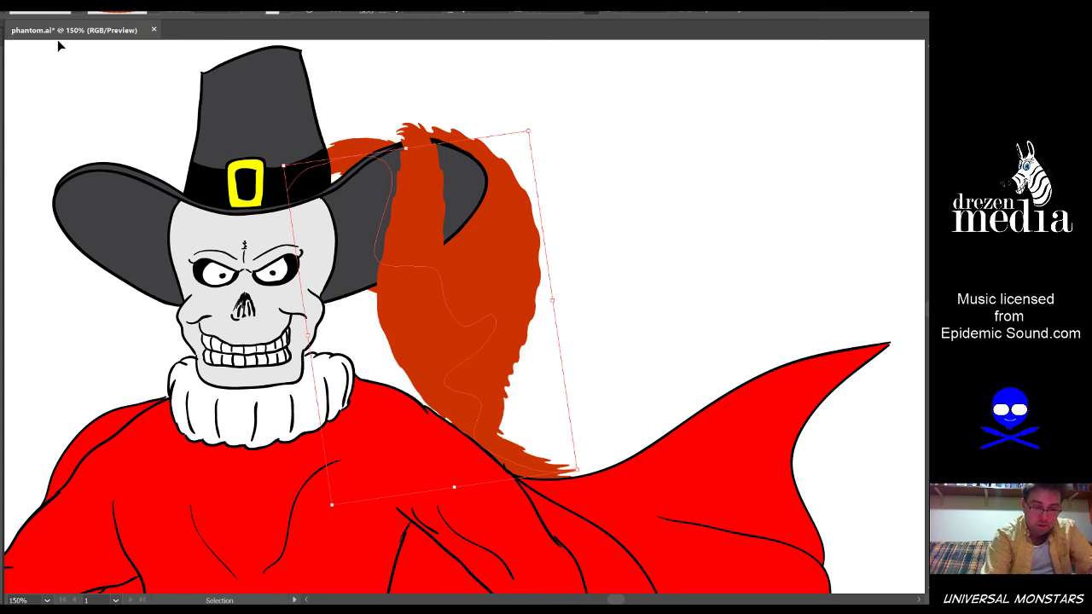
drag(510, 203, 676, 141)
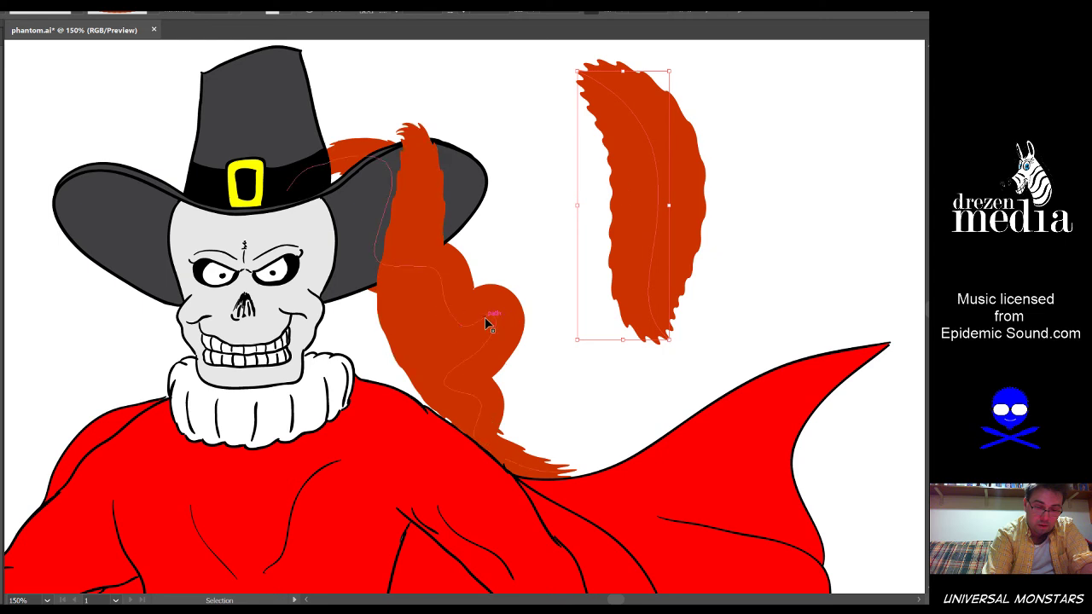
drag(491, 319, 43, 283)
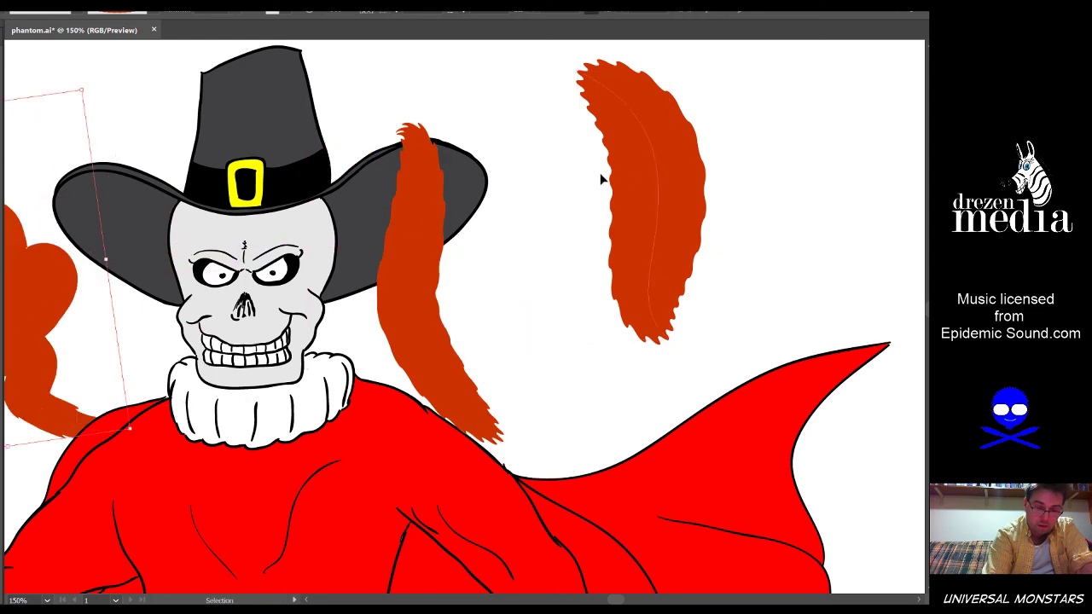
Place the outer feather behind the brim and the front feather at the hat band, and rotate the back feather outward
drag(600, 177, 406, 244)
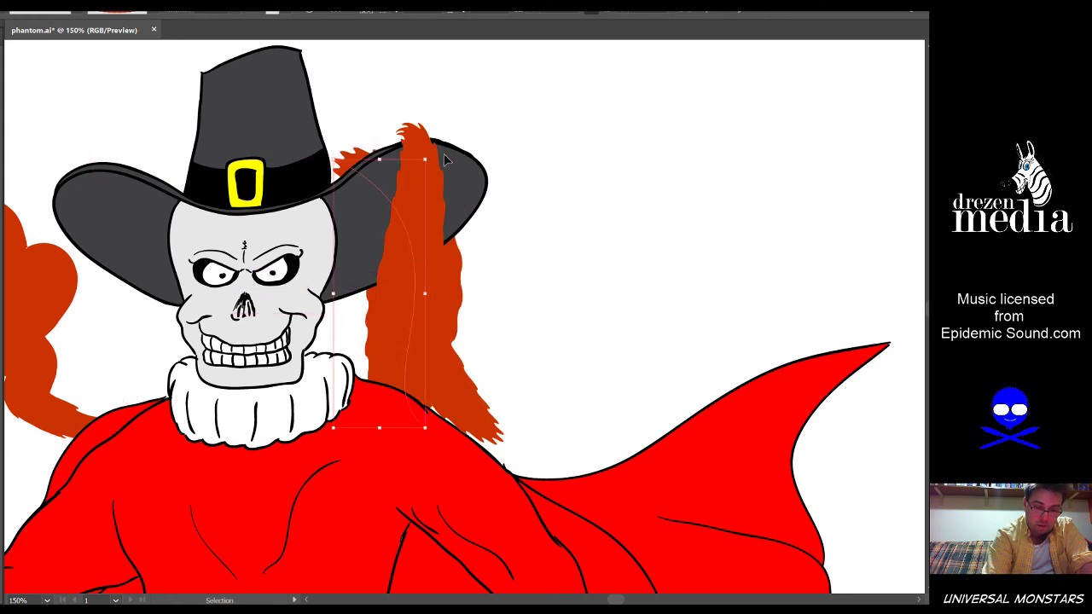
drag(433, 150, 354, 176)
click(463, 317)
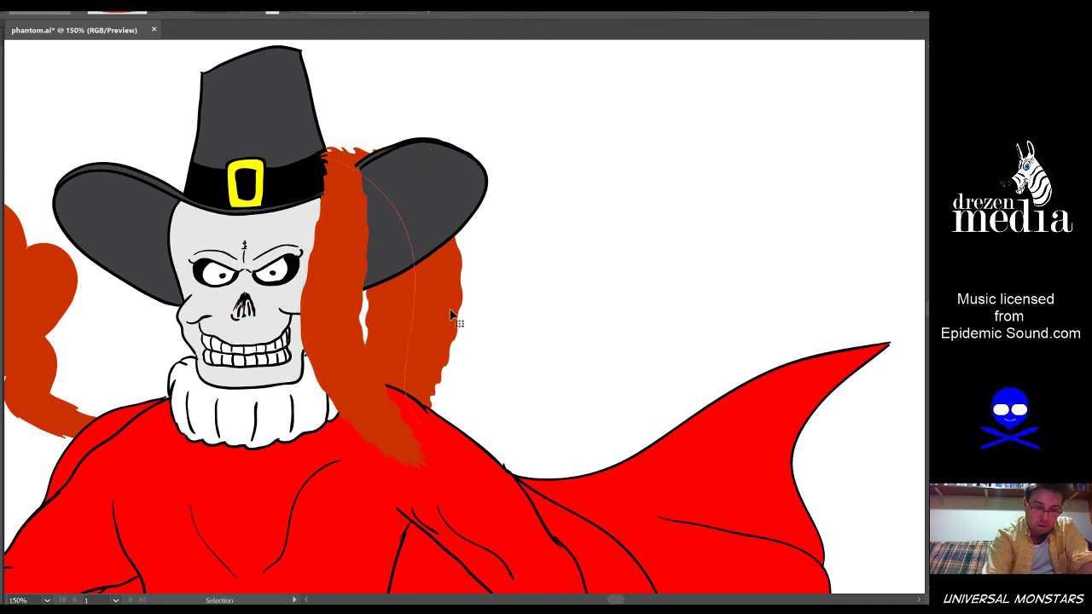
click(452, 316)
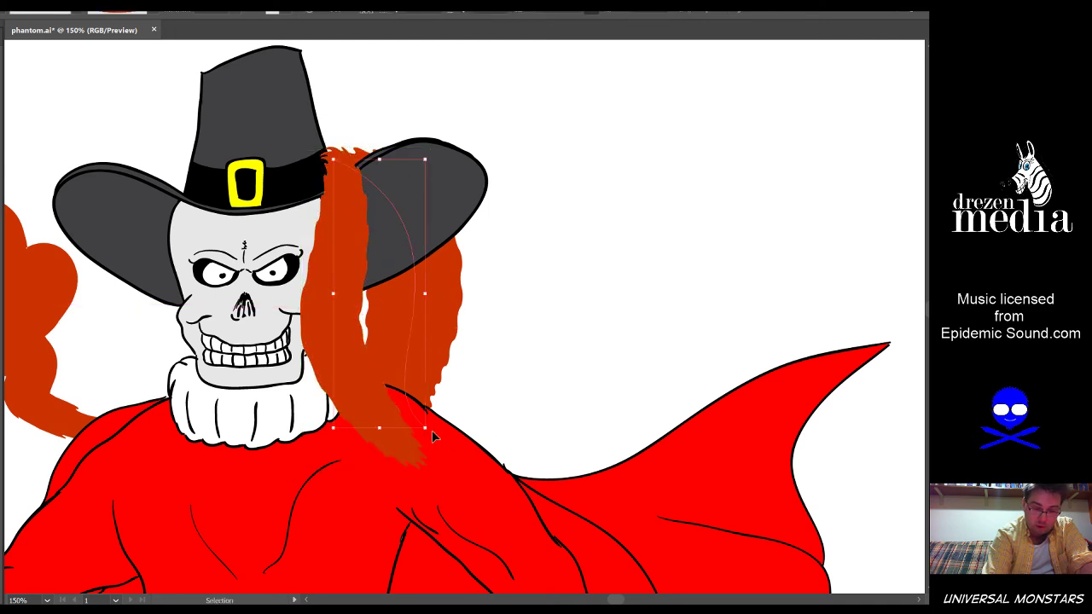
mouse_move(430, 435)
mouse_down()
mouse_move(500, 426)
mouse_move(452, 386)
mouse_move(495, 376)
mouse_move(459, 334)
mouse_move(463, 322)
mouse_up()
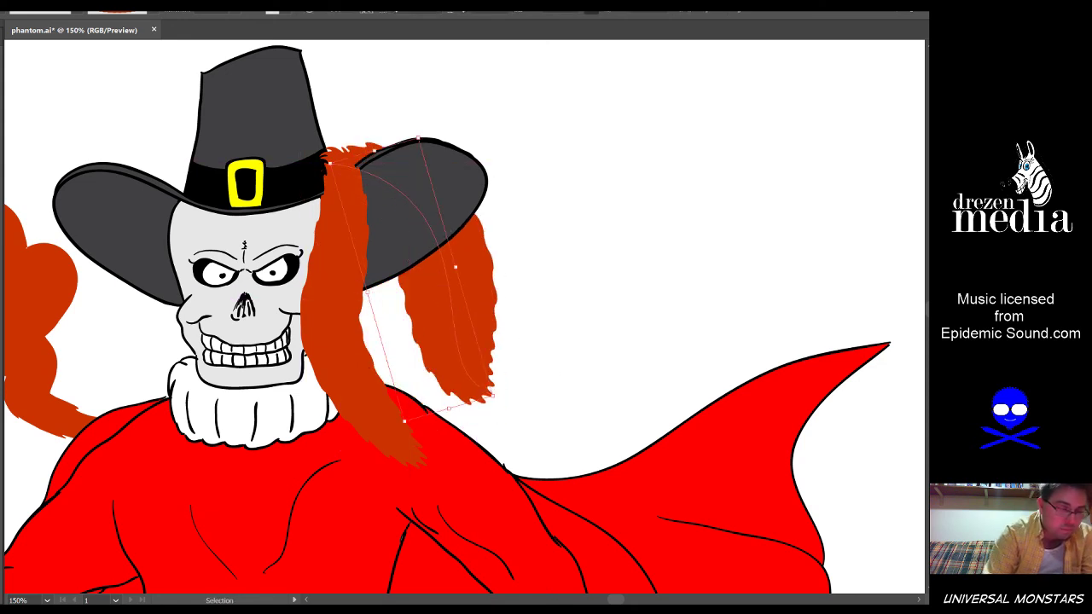
Reshape the back feather's path by its anchor points so it sweeps from the hat band down to the cape at the shoulder
key(a)
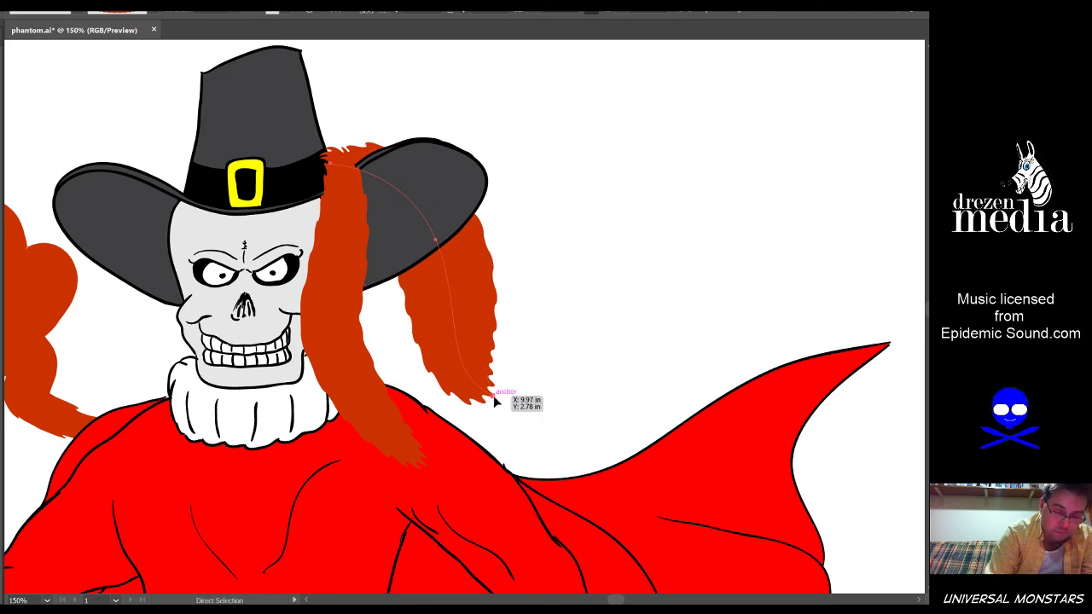
drag(492, 398, 544, 457)
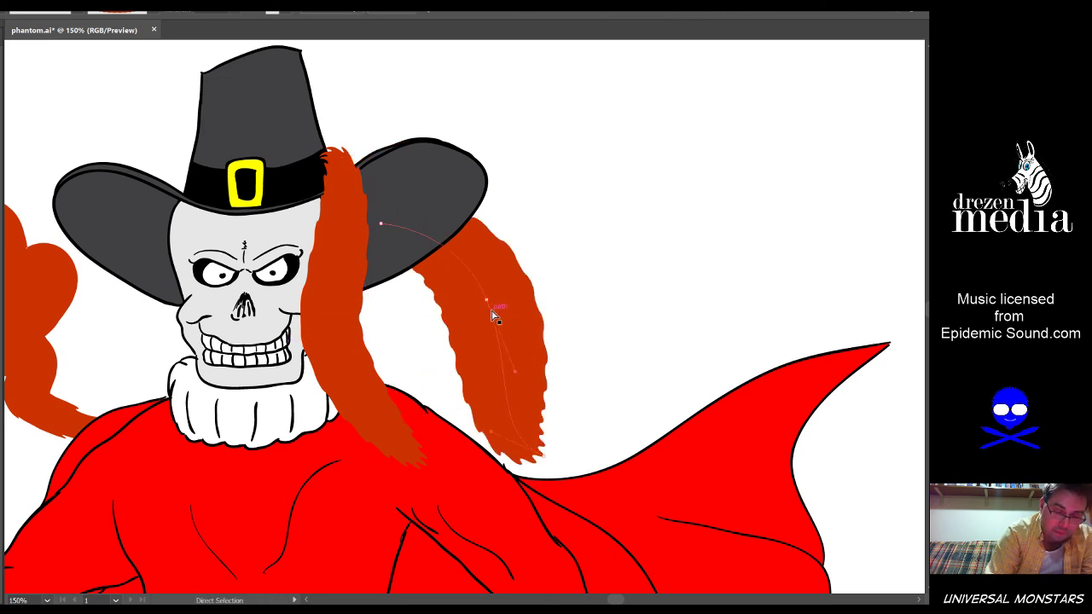
drag(381, 223, 327, 153)
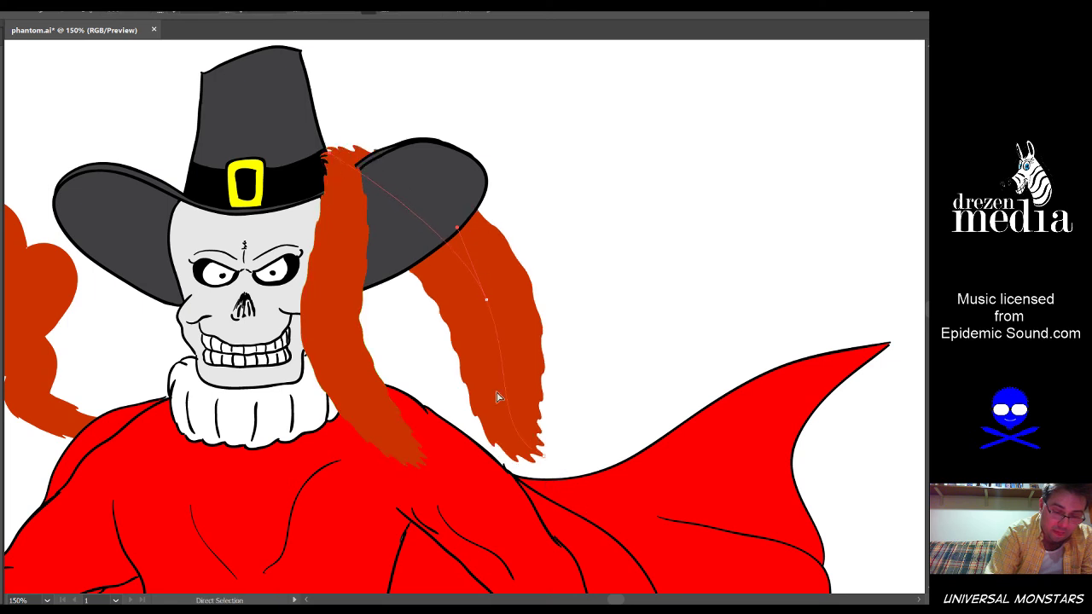
drag(489, 305, 397, 350)
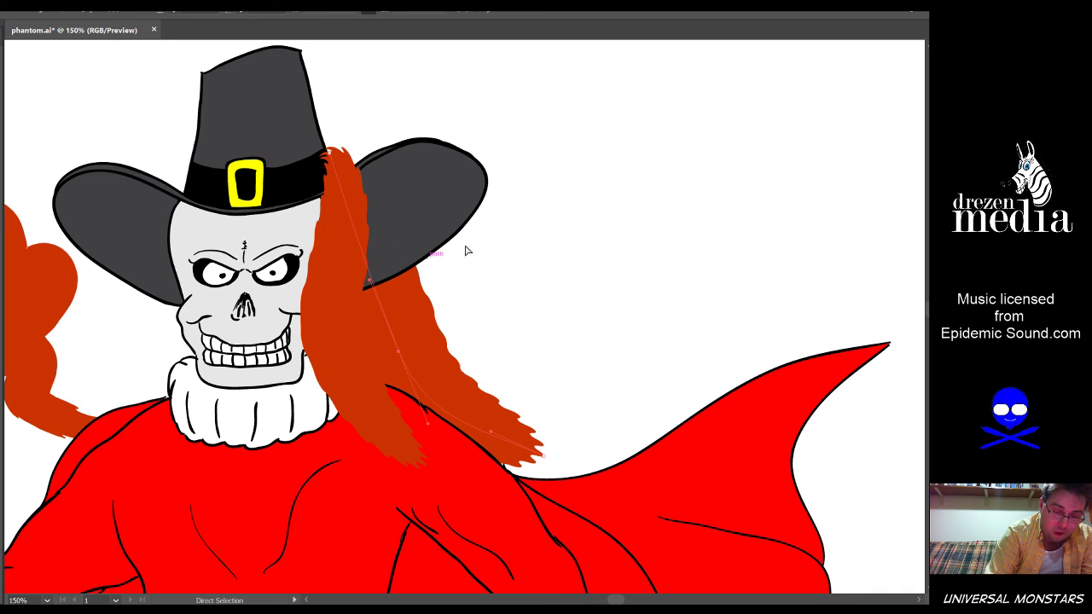
click(475, 281)
Delete the leftover wavy feather stroke beside the phantom's outstretched arm
mouse_move(102, 317)
mouse_down()
mouse_move(332, 284)
mouse_move(329, 319)
mouse_up()
key(v)
drag(86, 82, 86, 331)
key(Delete)
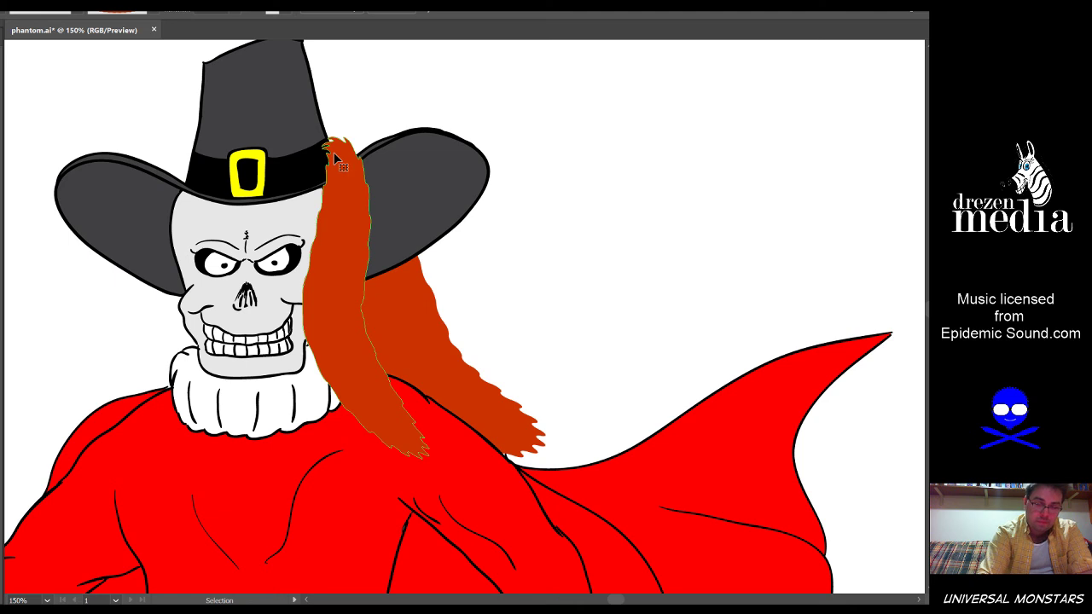
Isolate the front feather's group and erase the part of its upper tip that overlaps the hat band
double_click(345, 158)
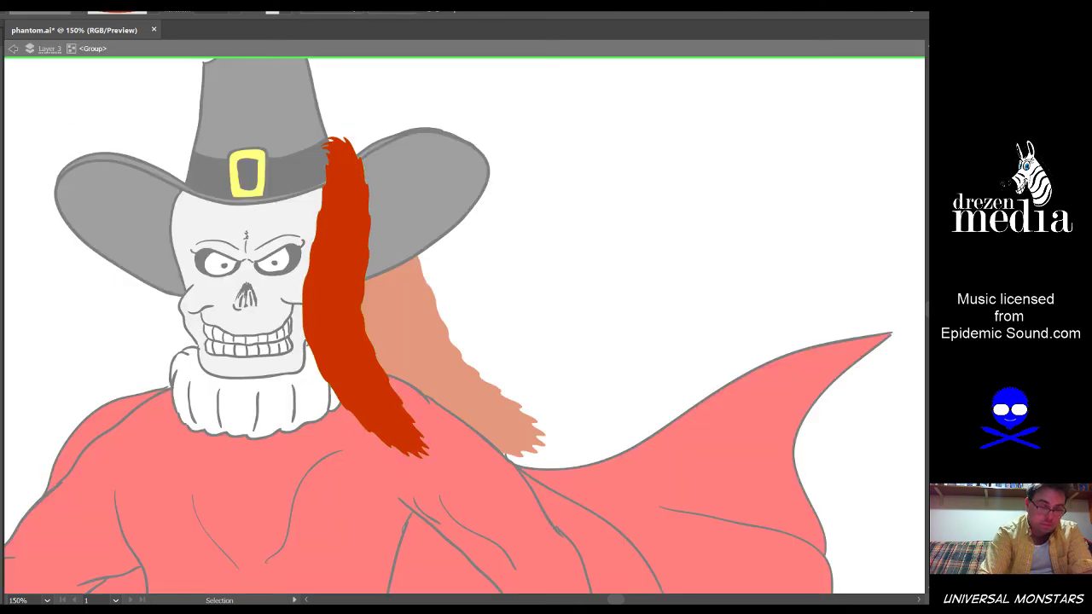
drag(323, 126, 321, 165)
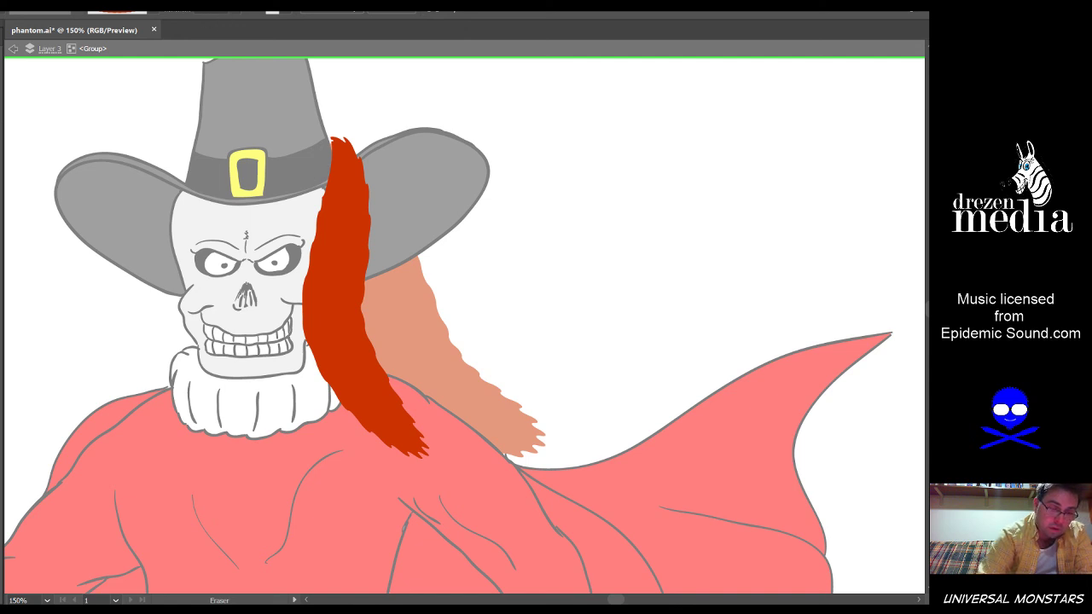
key(v)
scroll(335, 116, up, 2)
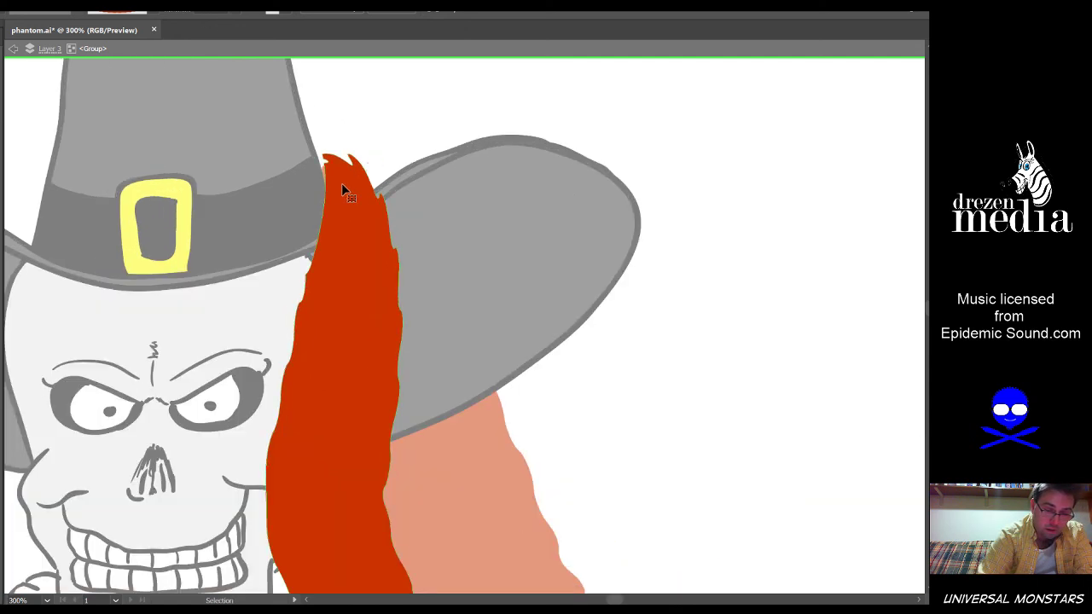
click(342, 189)
drag(265, 153, 260, 151)
click(357, 127)
scroll(427, 188, down, 4)
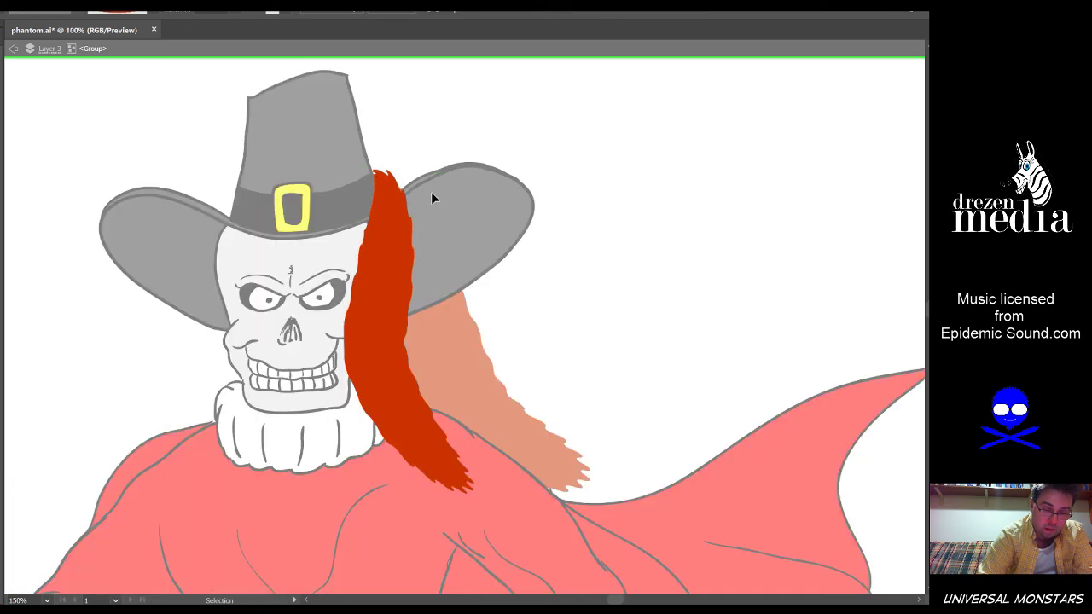
click(14, 51)
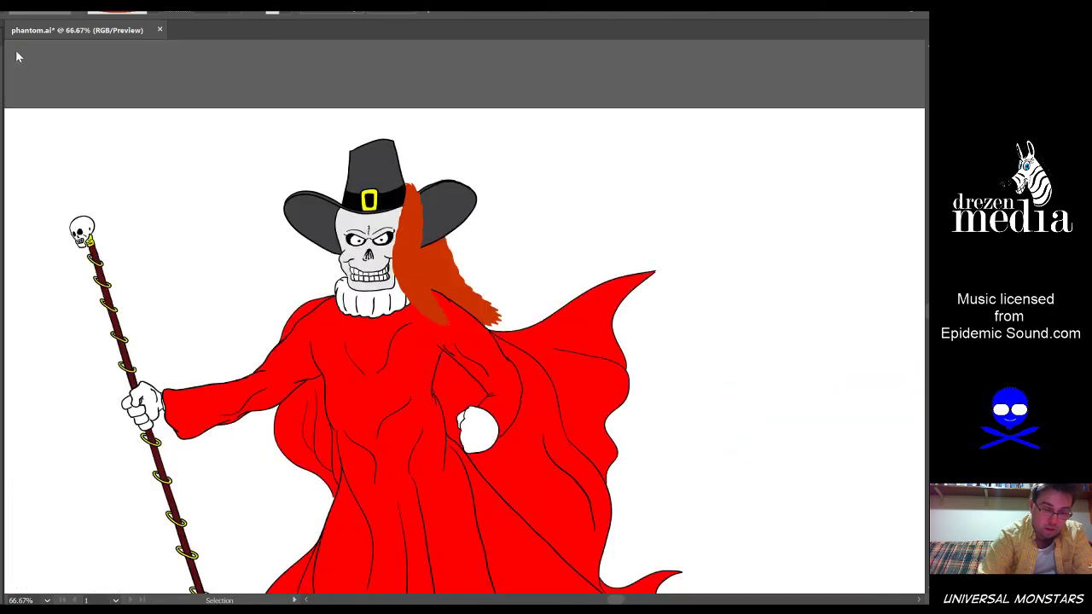
Expand the back feather's brush stroke into an editable filled shape
scroll(503, 290, up, 3)
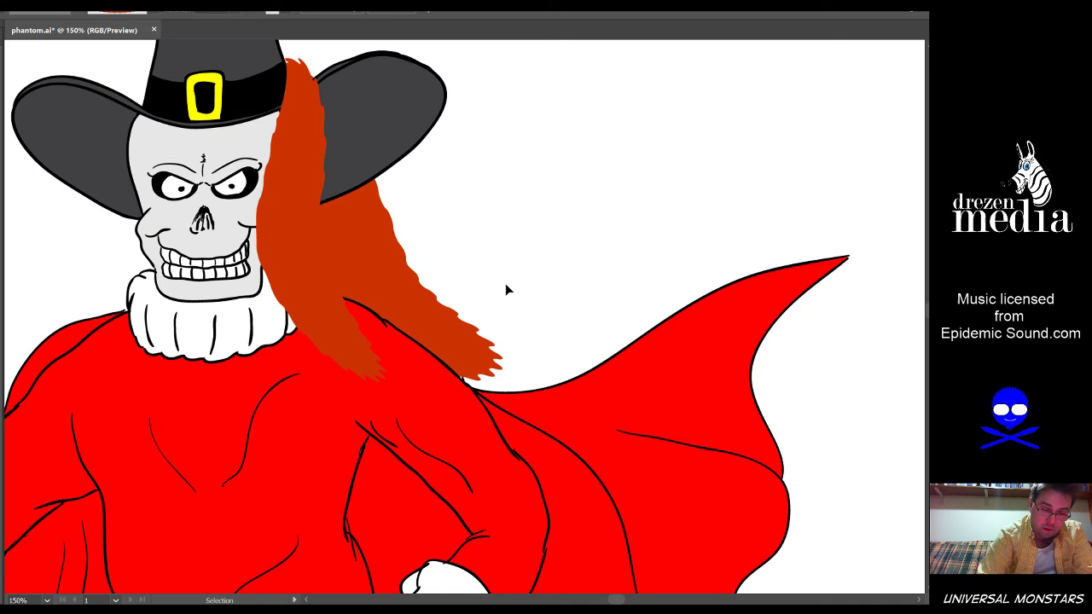
click(290, 244)
click(411, 294)
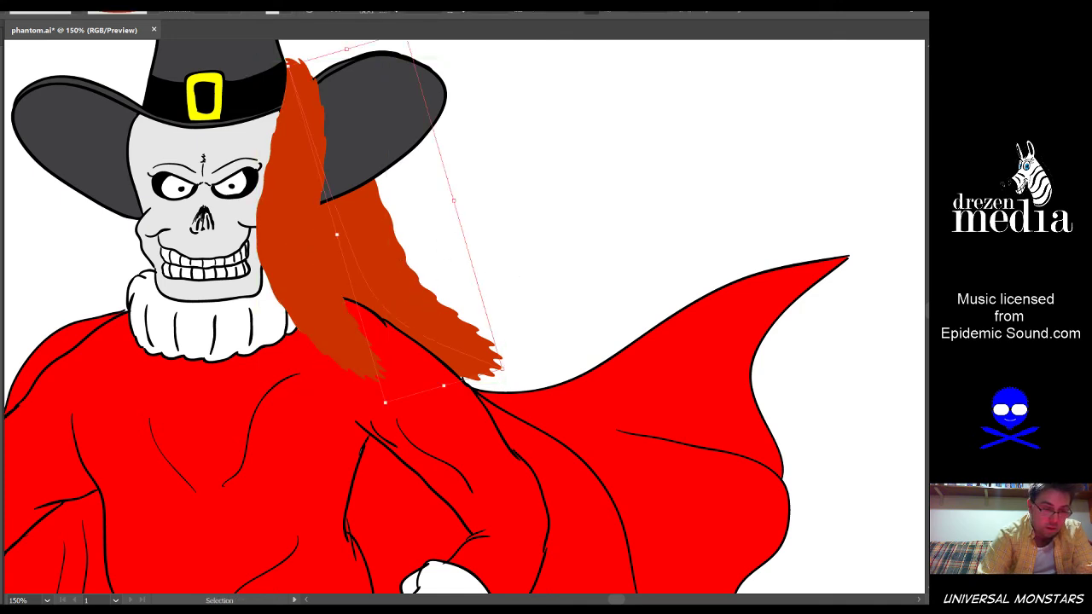
click(383, 203)
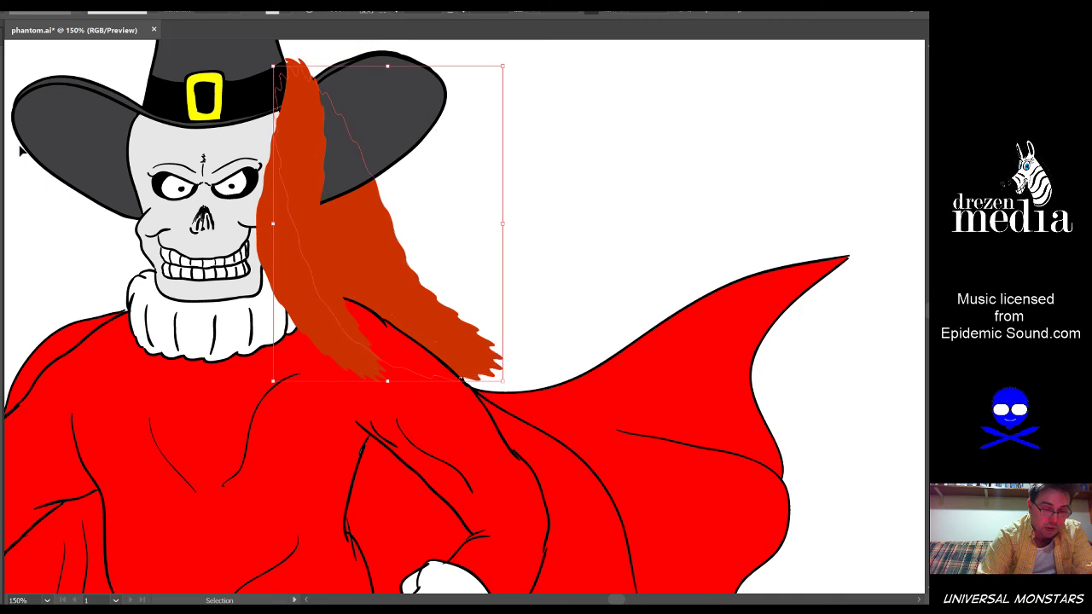
click(550, 228)
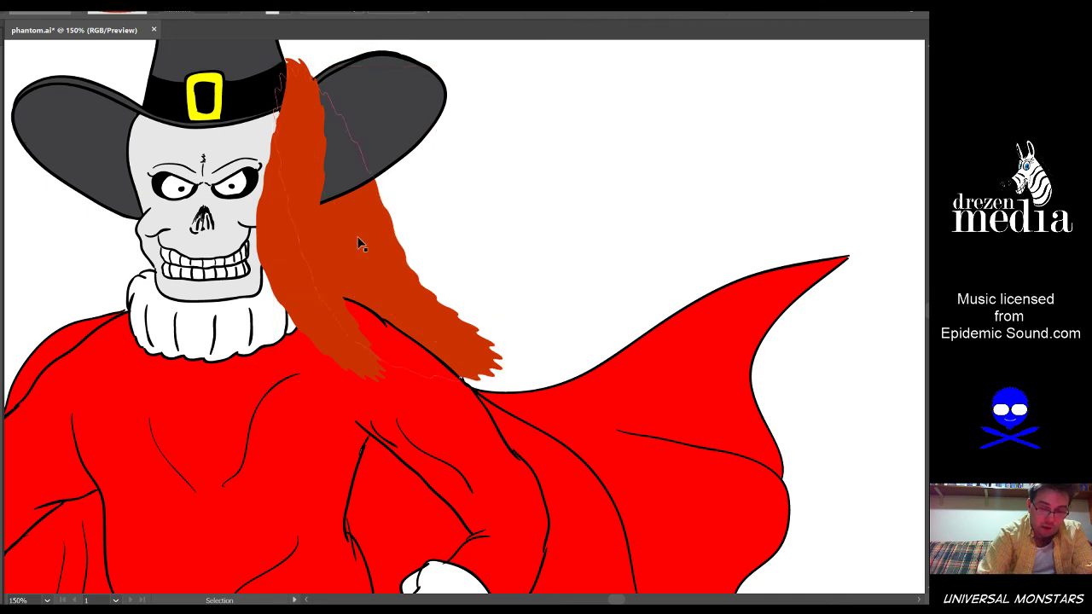
Give the front and back feathers a thin black outline
click(294, 281)
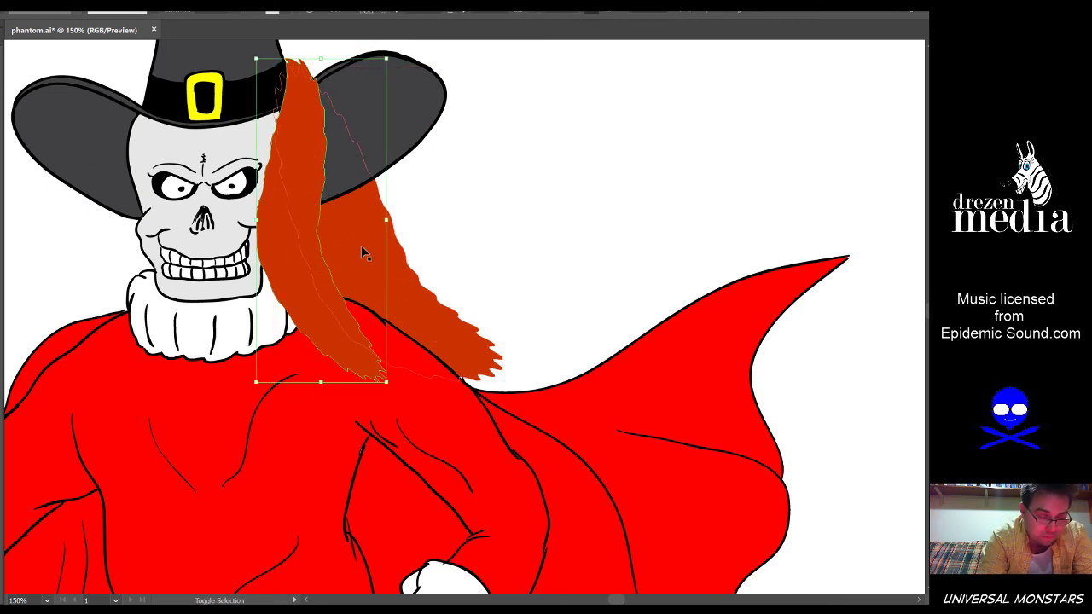
shift+click(405, 288)
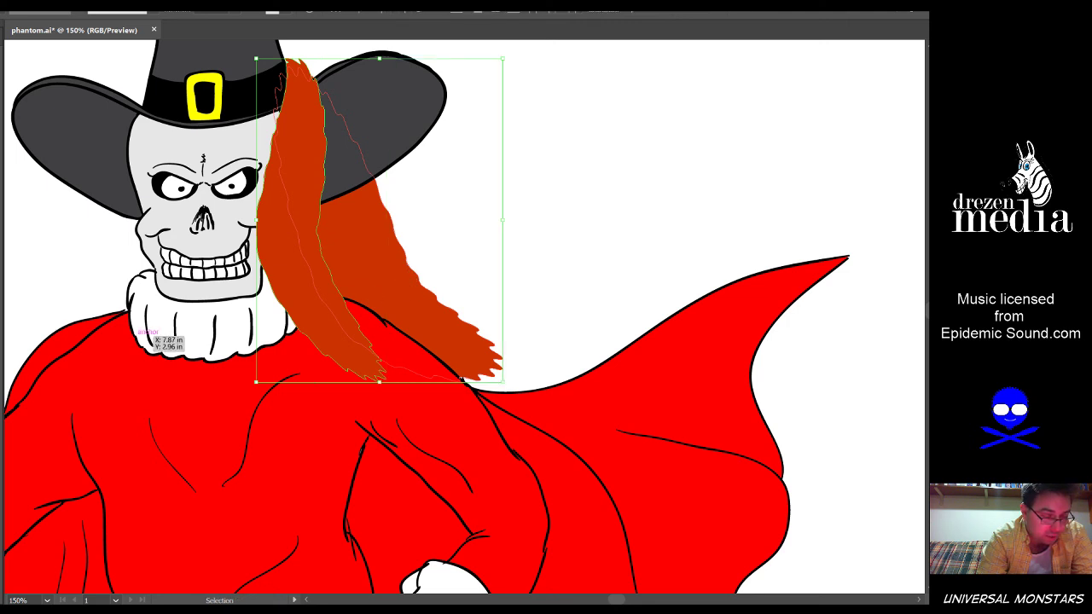
click(563, 237)
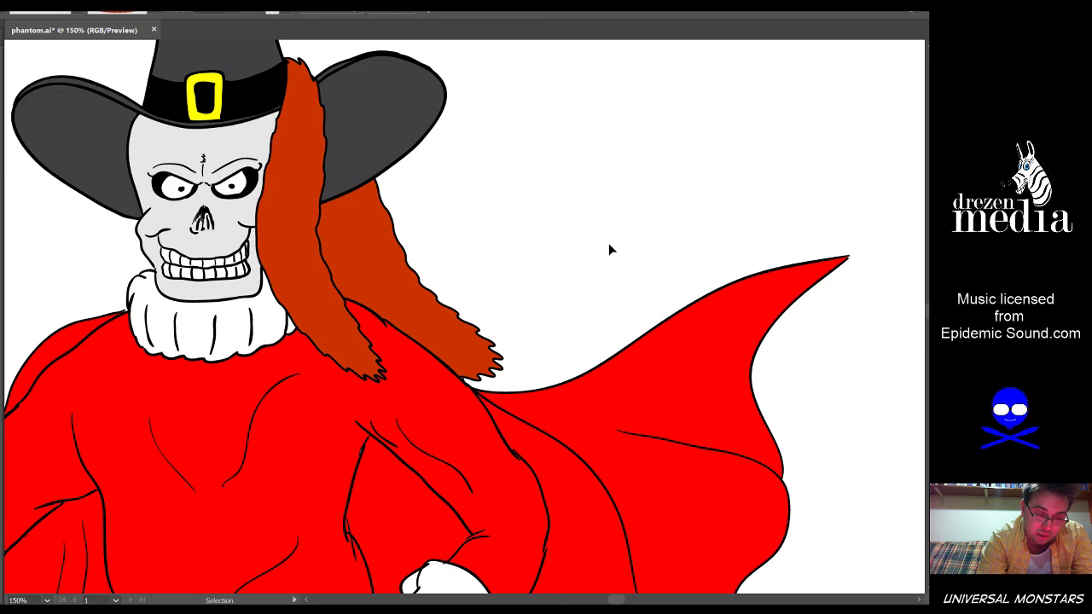
Save the phantom illustration
scroll(483, 242, down, 2)
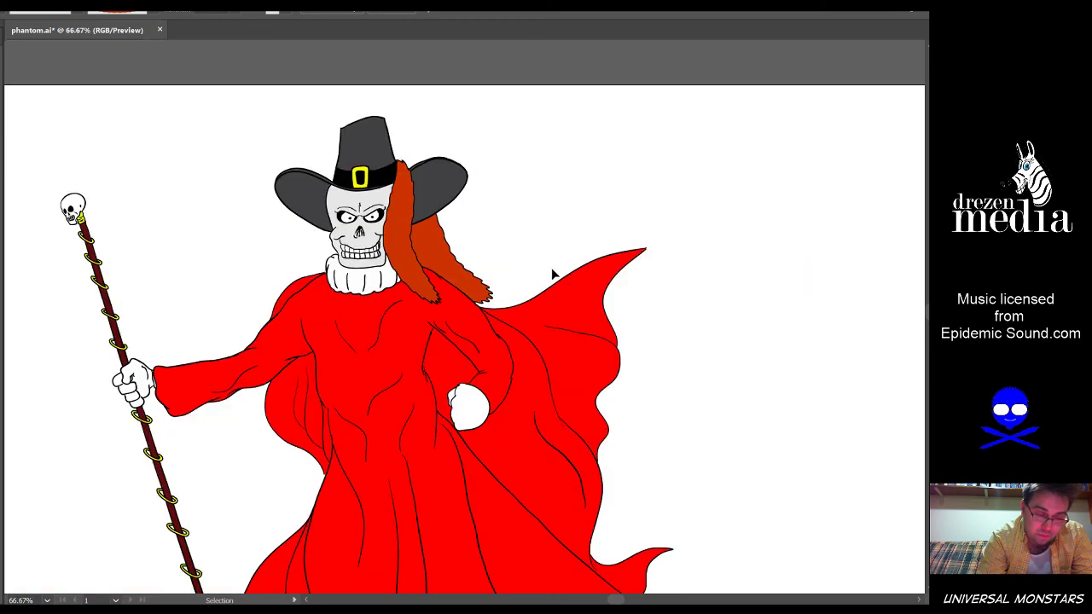
drag(701, 359, 677, 284)
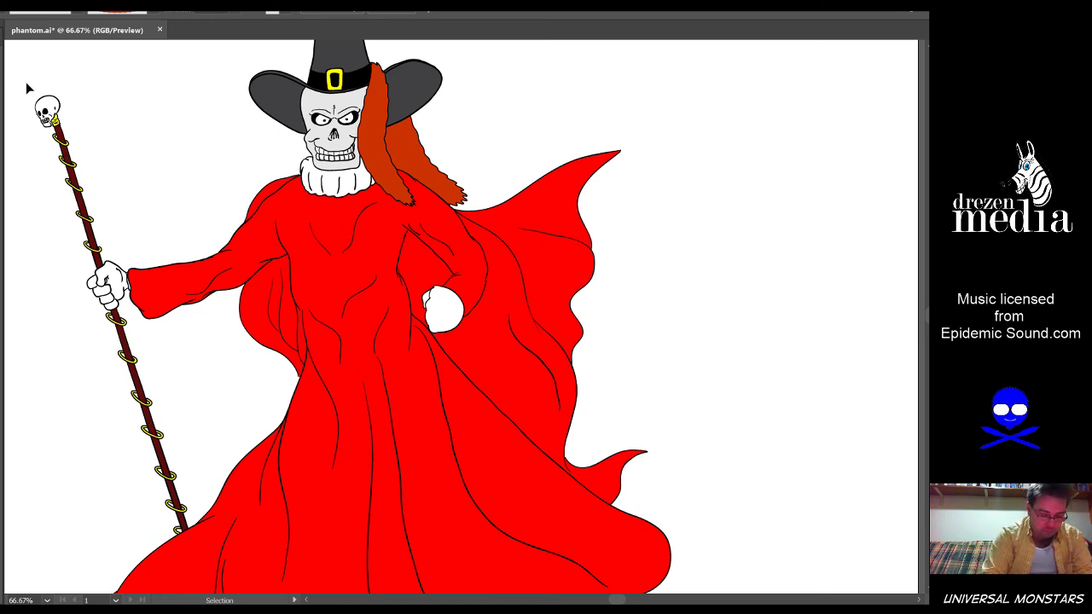
key(ctrl+0)
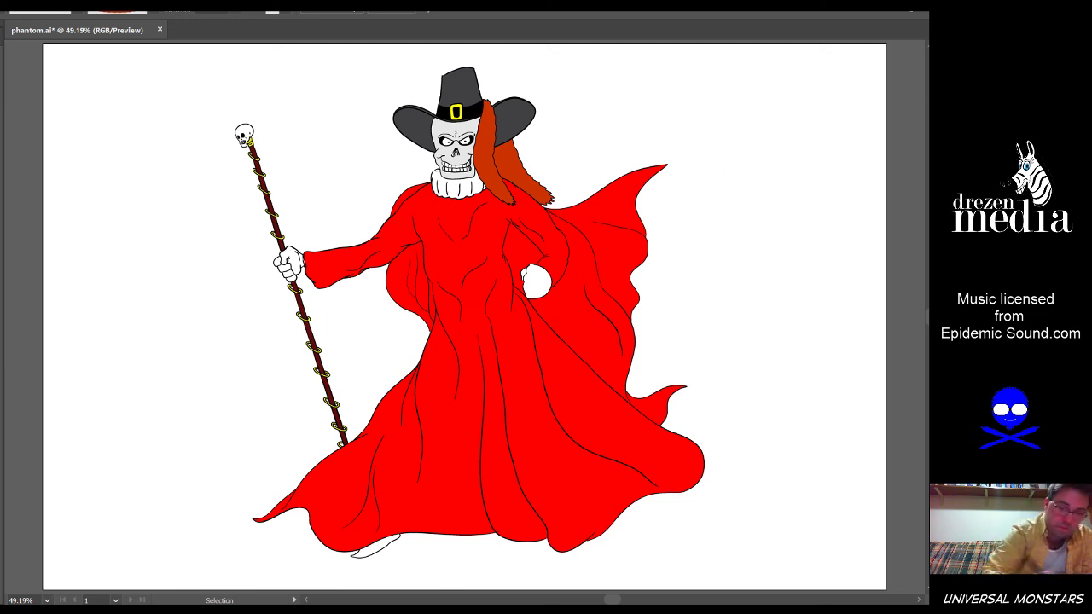
key(ctrl+s)
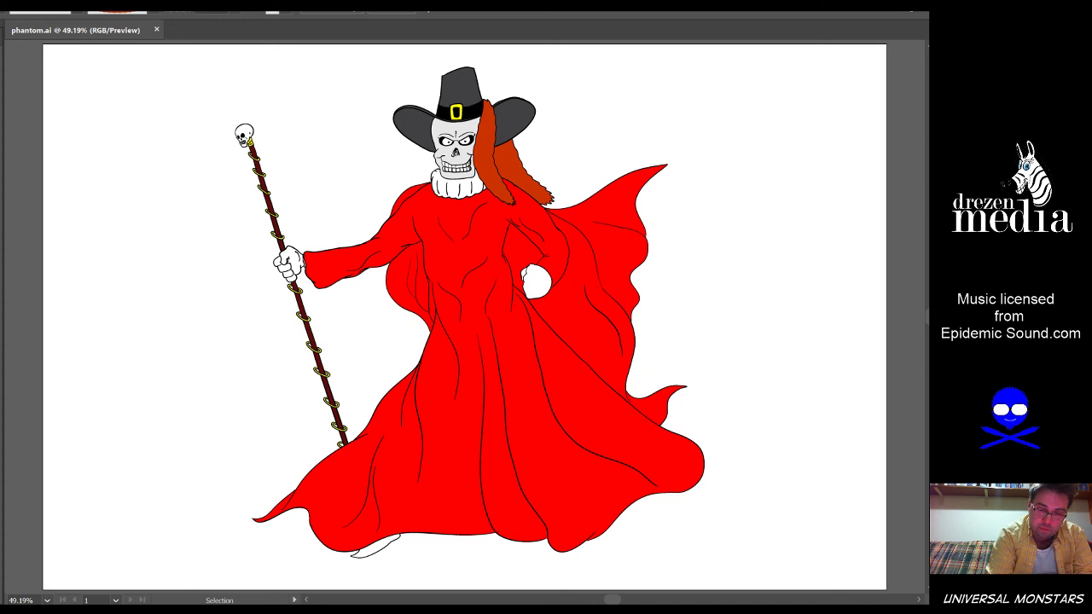
Narrow the back feather by pulling its outer side in toward the front feather
click(537, 168)
drag(559, 151, 541, 154)
click(605, 174)
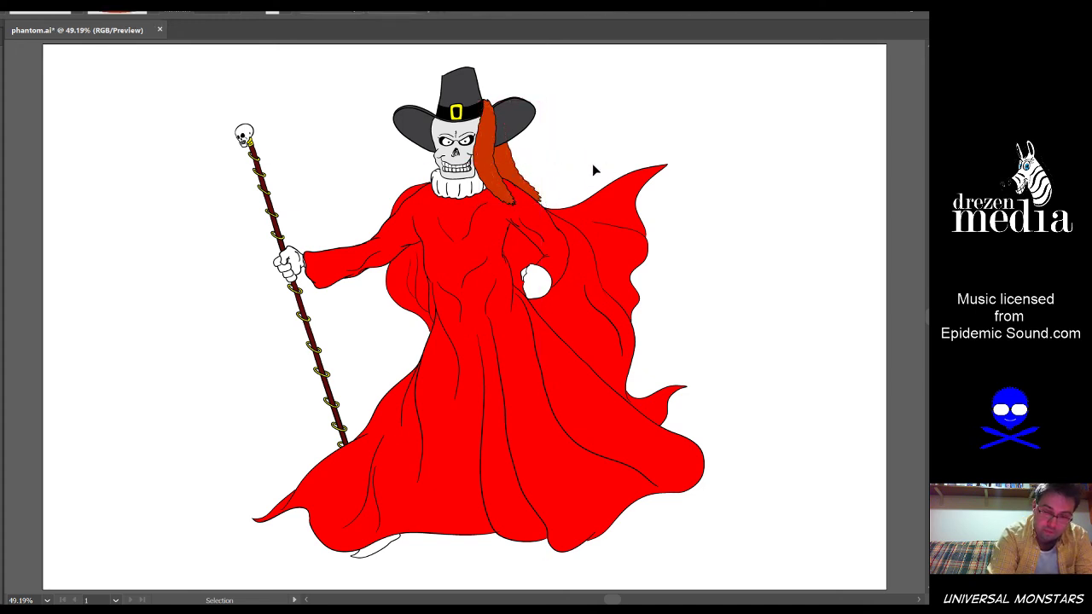
Rotate the front feather slightly so its lower tip swings outward, deselect it, and switch to the Paintbrush tool
click(507, 172)
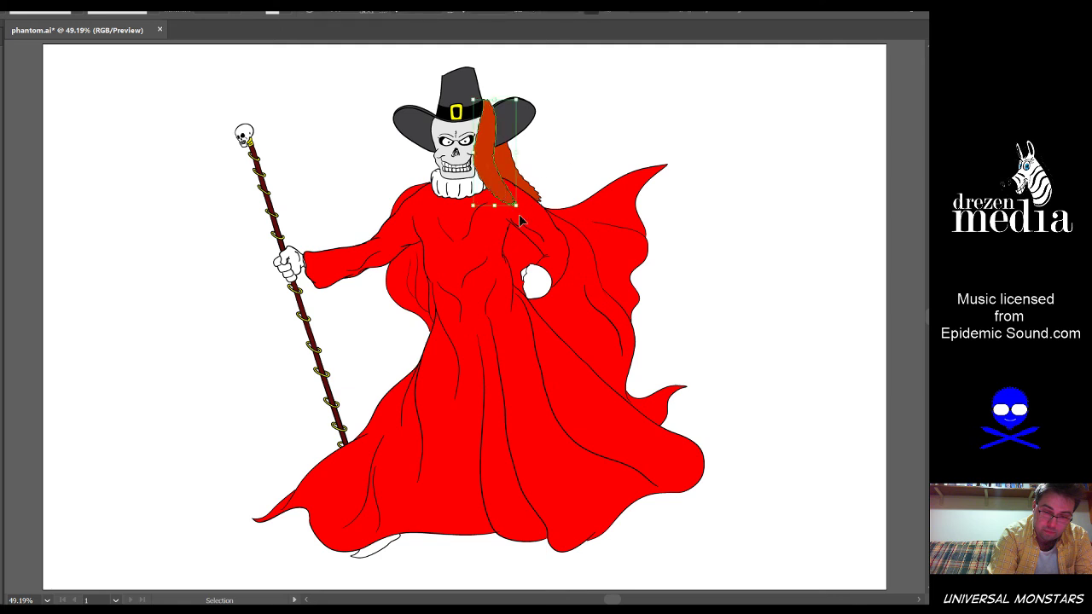
drag(516, 209, 522, 211)
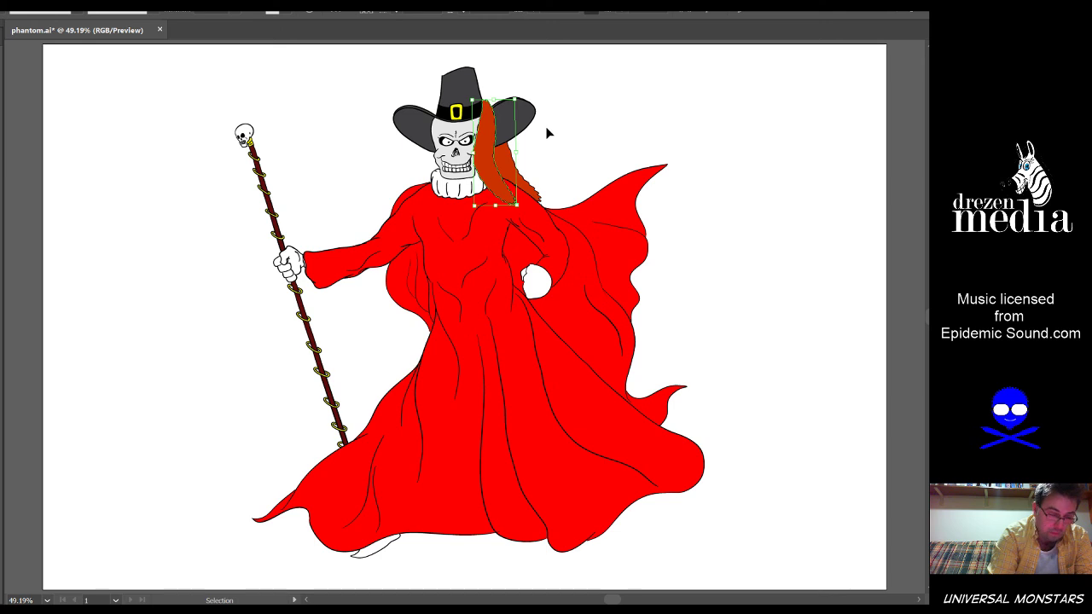
key(ctrl+1)
drag(424, 173, 426, 174)
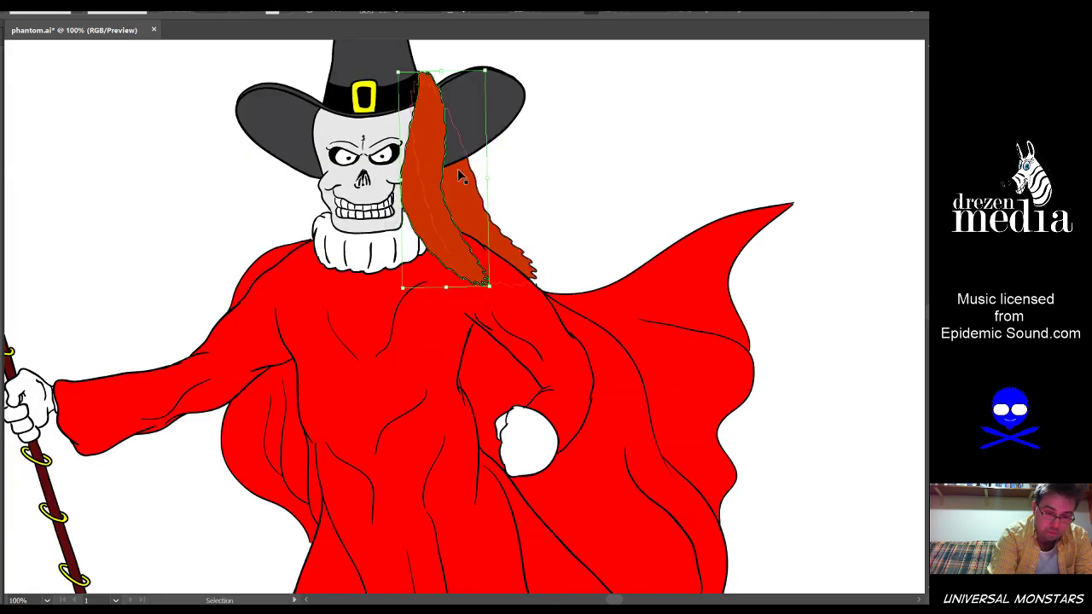
click(617, 192)
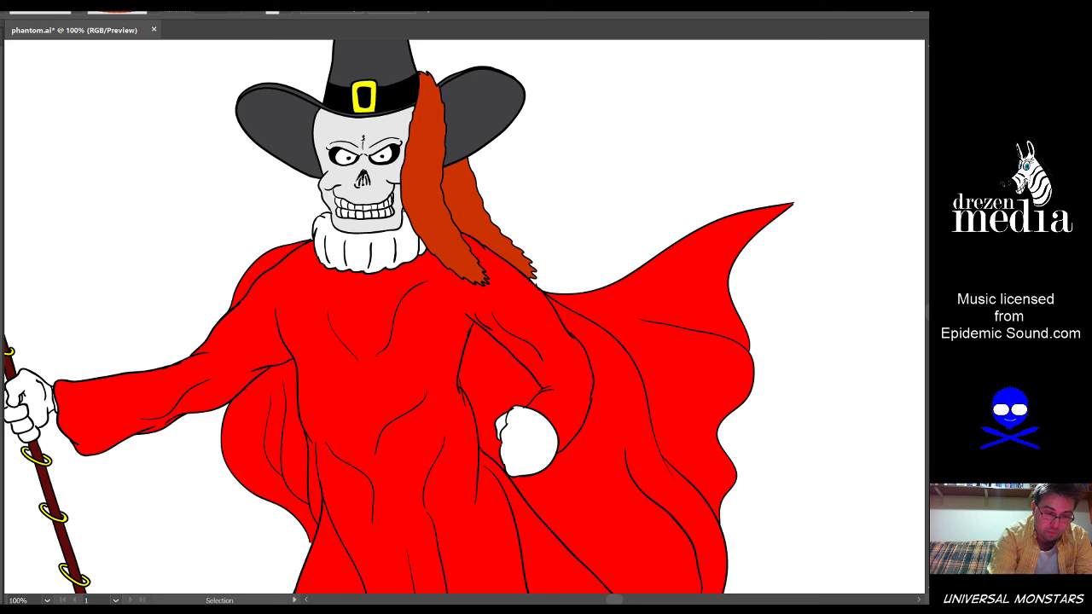
key(b)
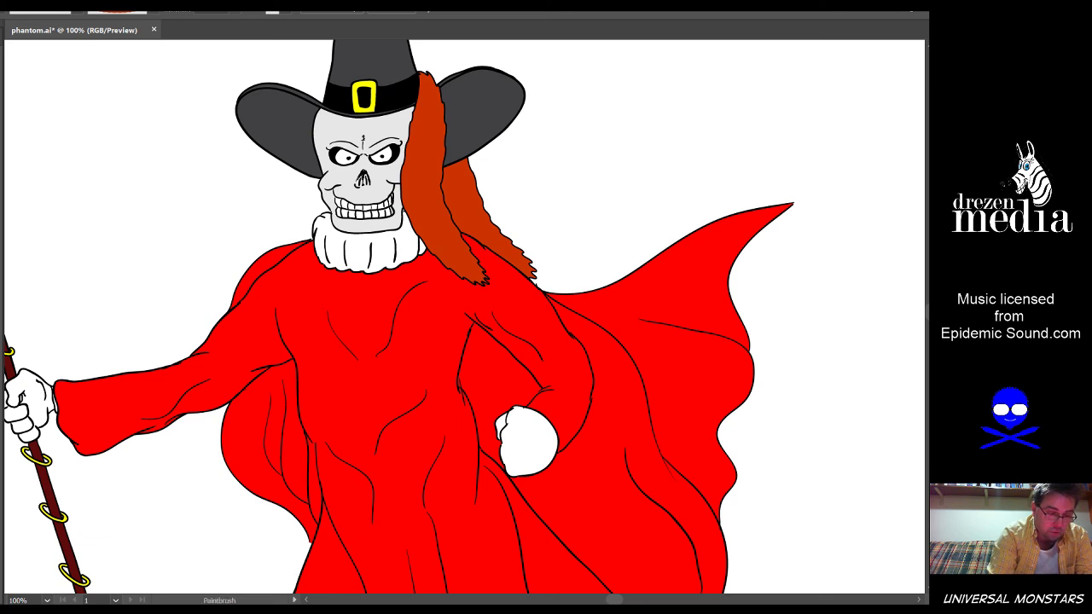
Paint another orange-red feather stroke down over the front feather and thin its stroke weight until it is a narrow feather
mouse_move(432, 116)
mouse_down()
mouse_move(429, 152)
mouse_move(467, 297)
mouse_up()
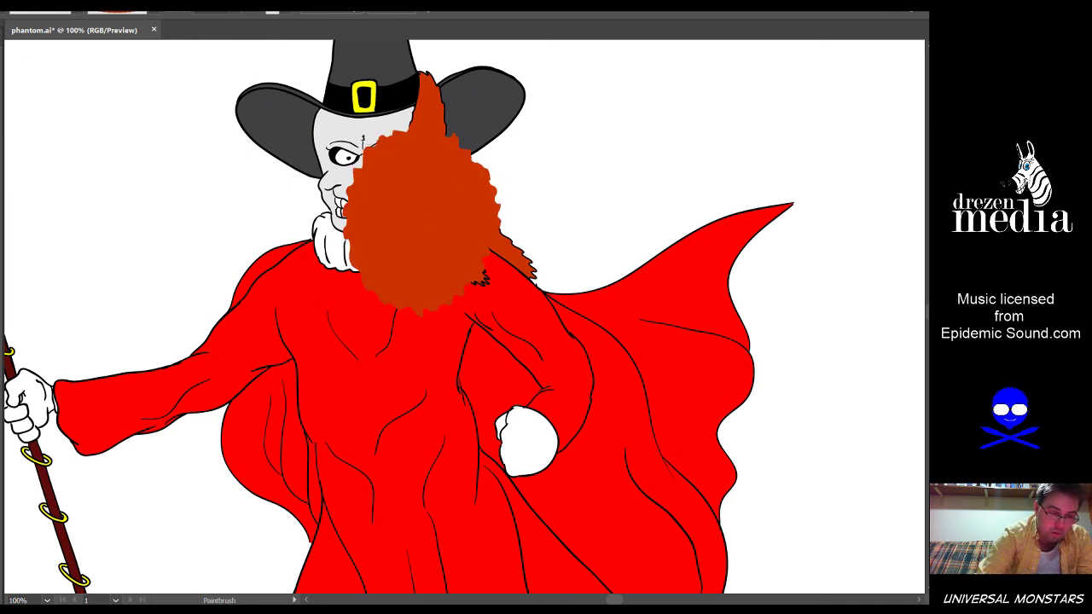
key(v)
click(408, 230)
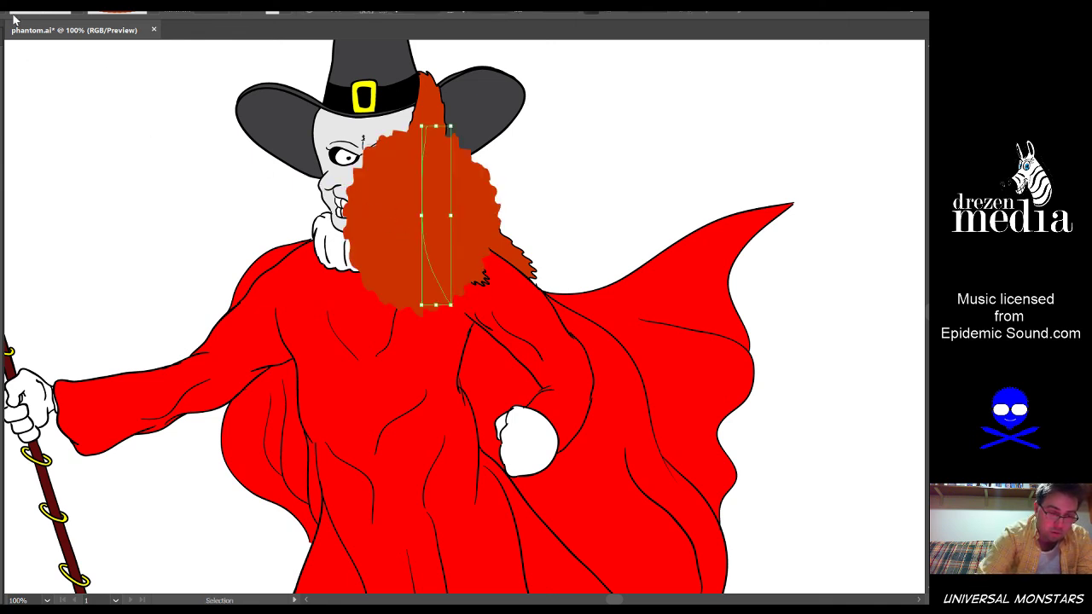
key(ctrl+z)
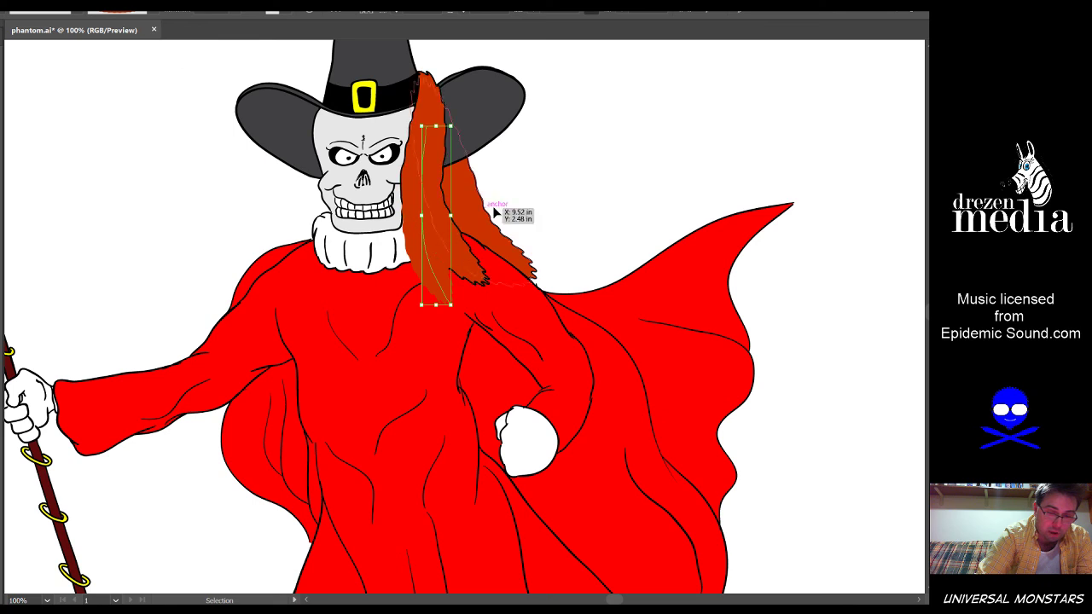
click(560, 222)
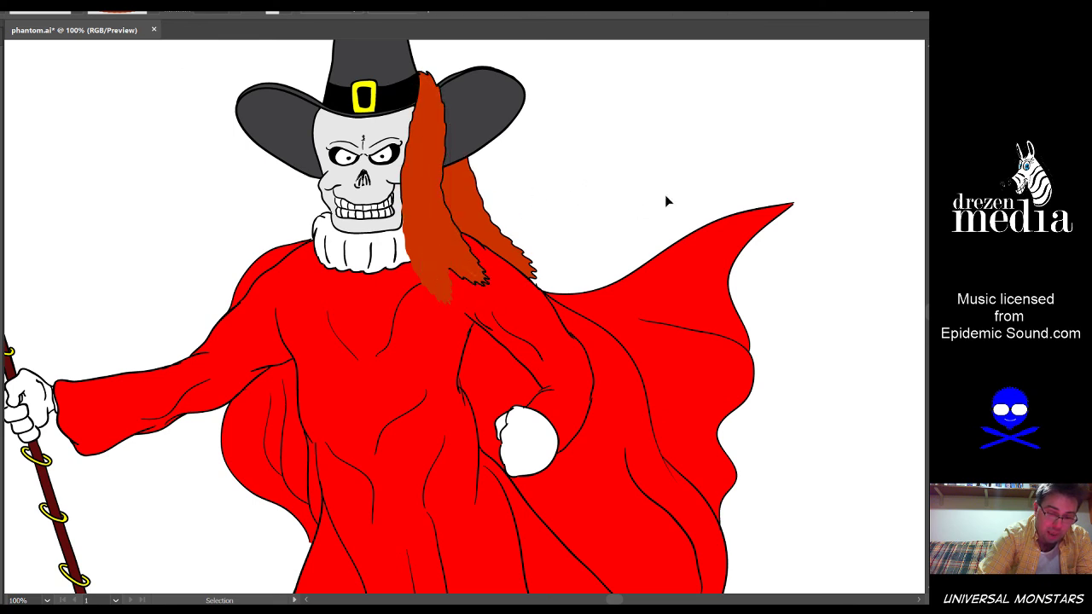
Rotate the new feather stroke slightly, expand it into a filled shape, and give it a thin black outline
click(446, 299)
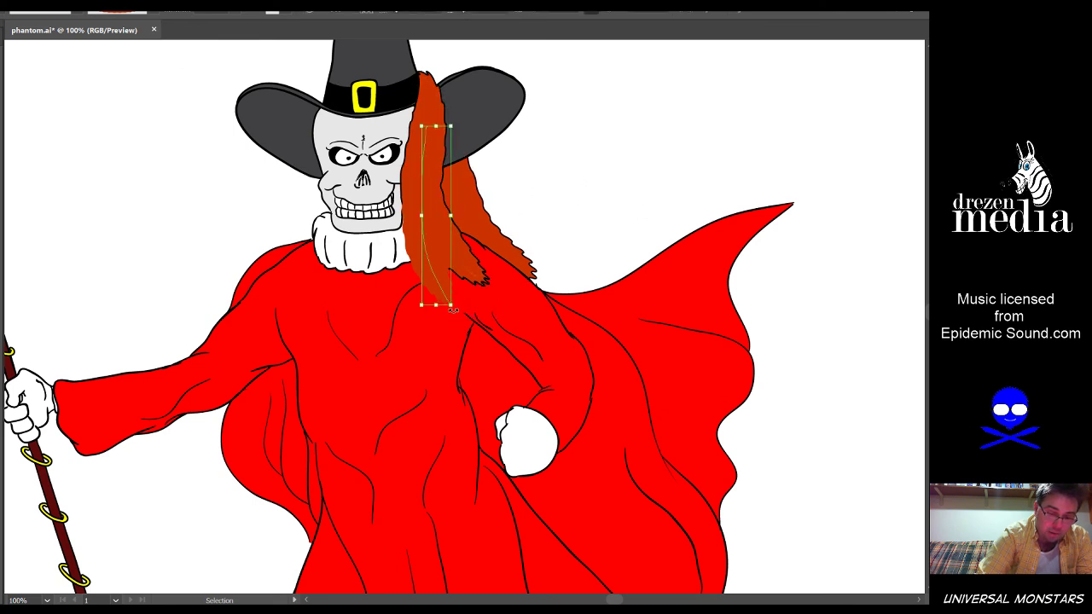
click(550, 206)
click(426, 260)
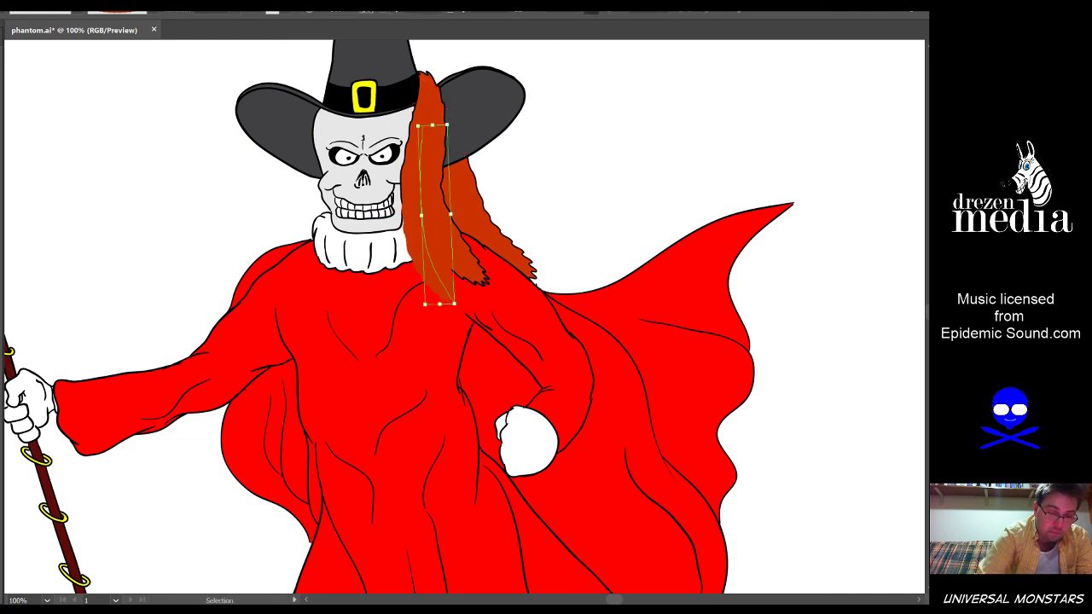
click(418, 213)
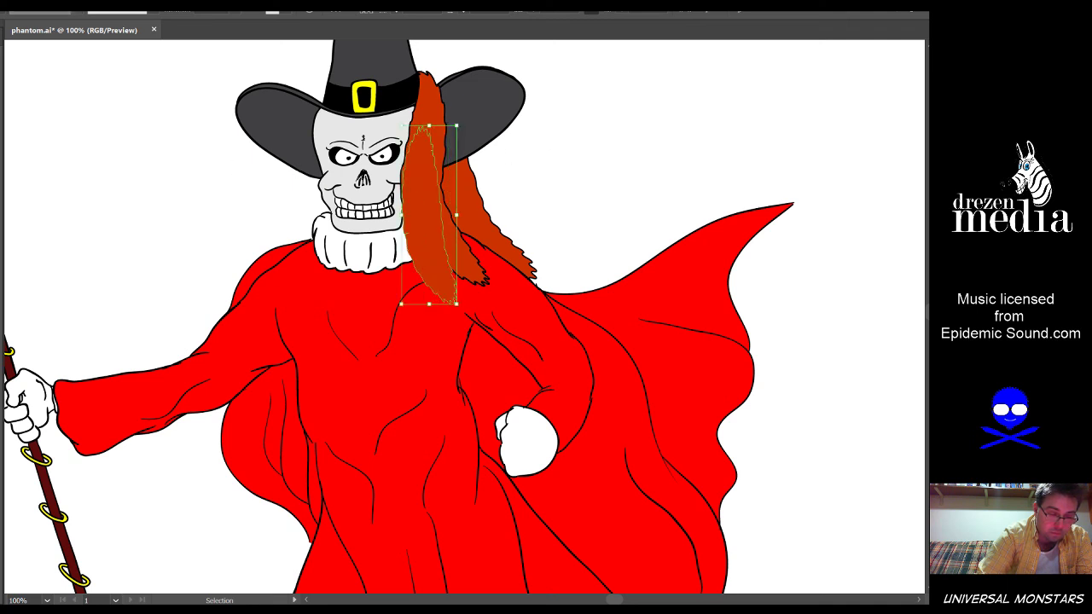
click(525, 158)
Unite the new feather shape and the front feather into a single orange-red shape
scroll(444, 141, up, 2)
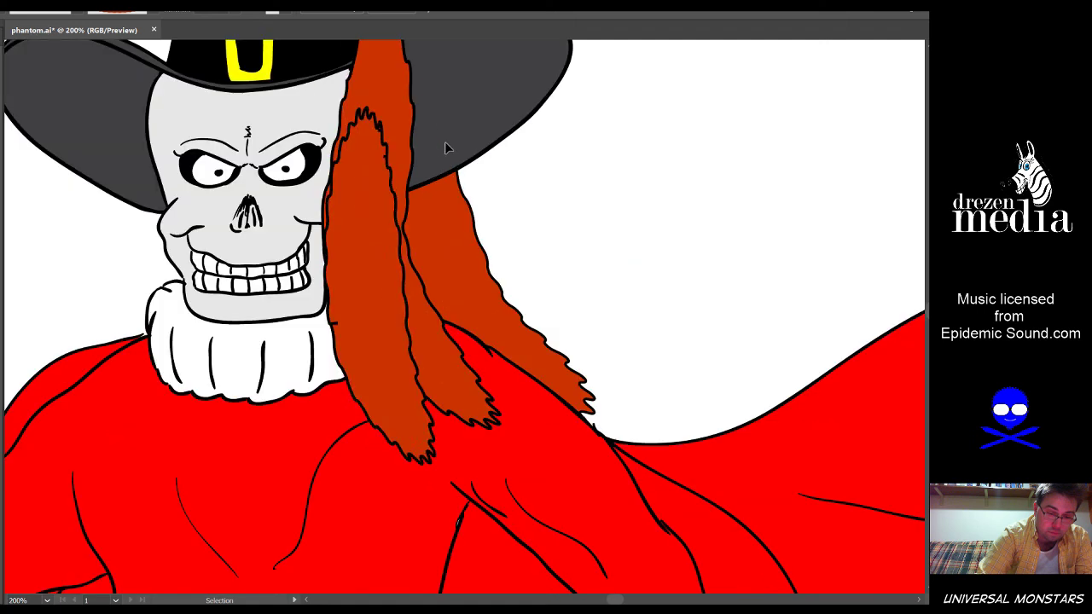
click(379, 154)
shift+click(401, 98)
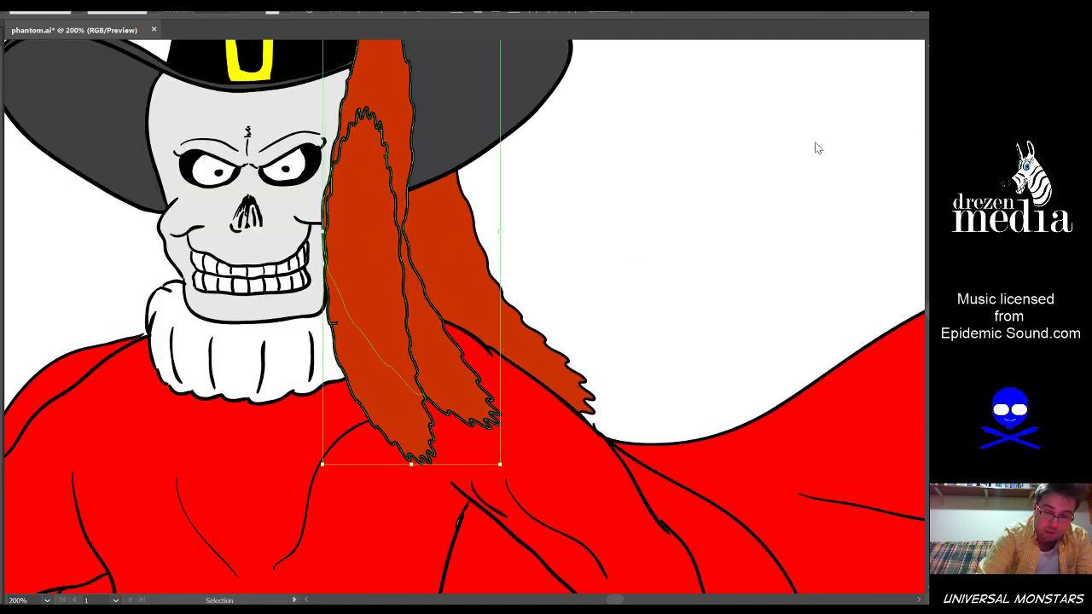
key(/)
key(ctrl+8)
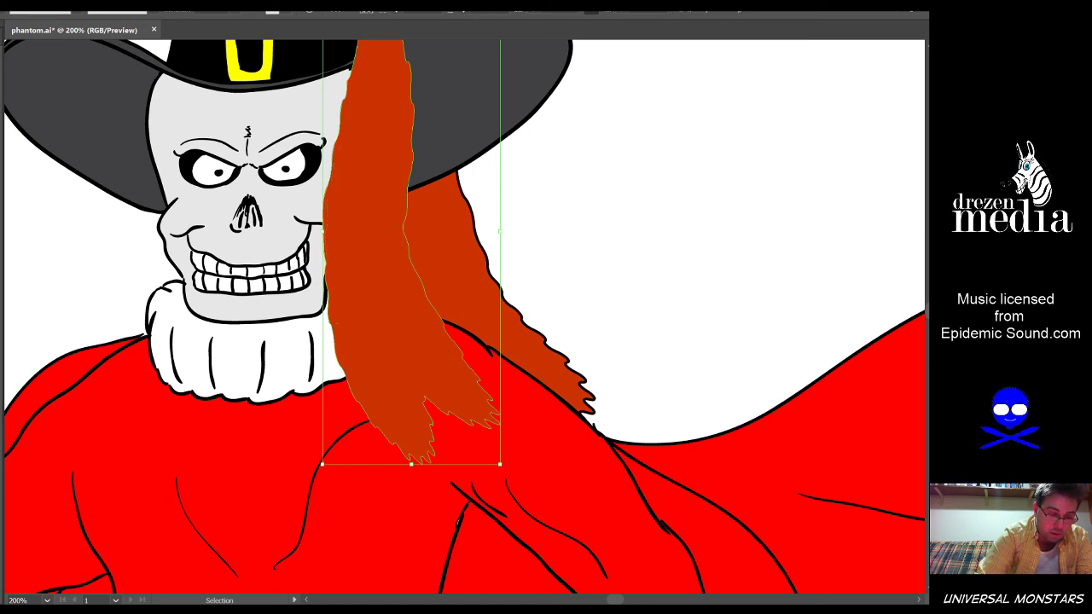
key(ctrl+z)
click(627, 228)
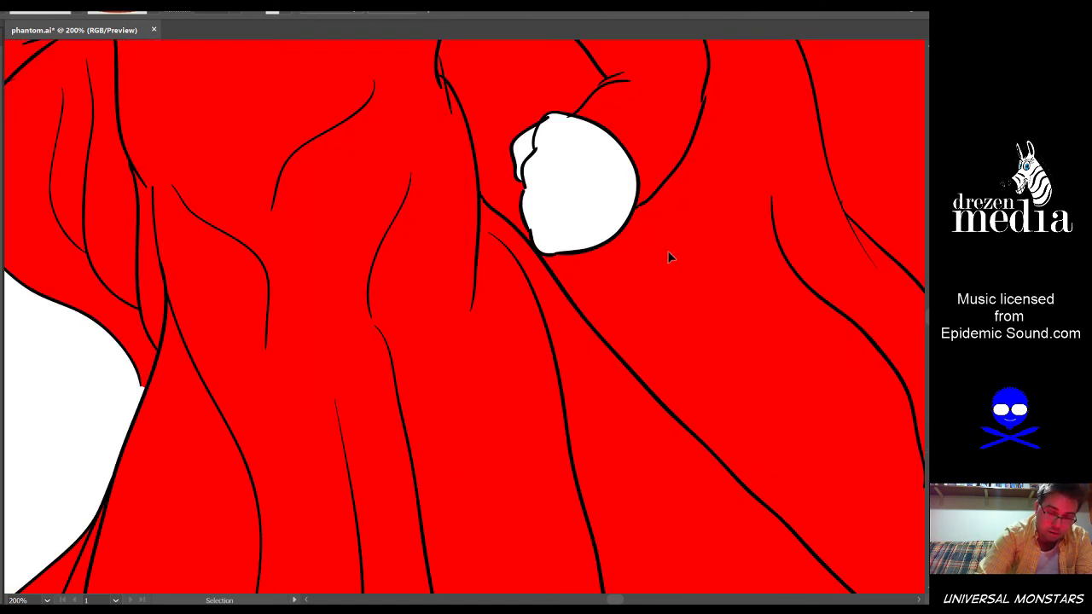
Sign the illustration by hand with the Blob Brush in the artboard's lower-right corner and save the file
scroll(631, 211, down, 3)
scroll(673, 107, up, 5)
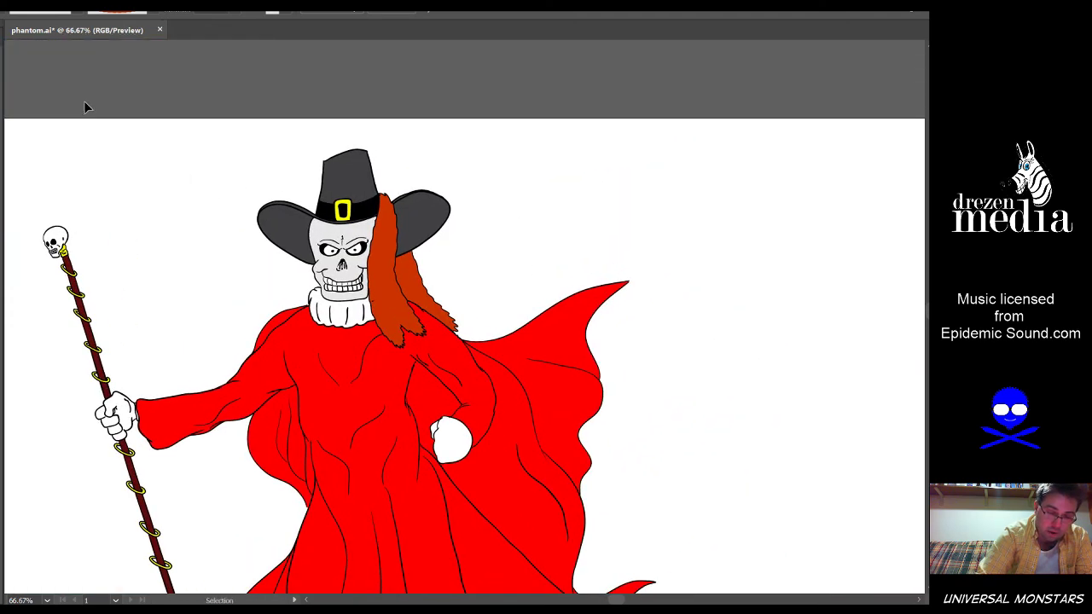
key(ctrl+0)
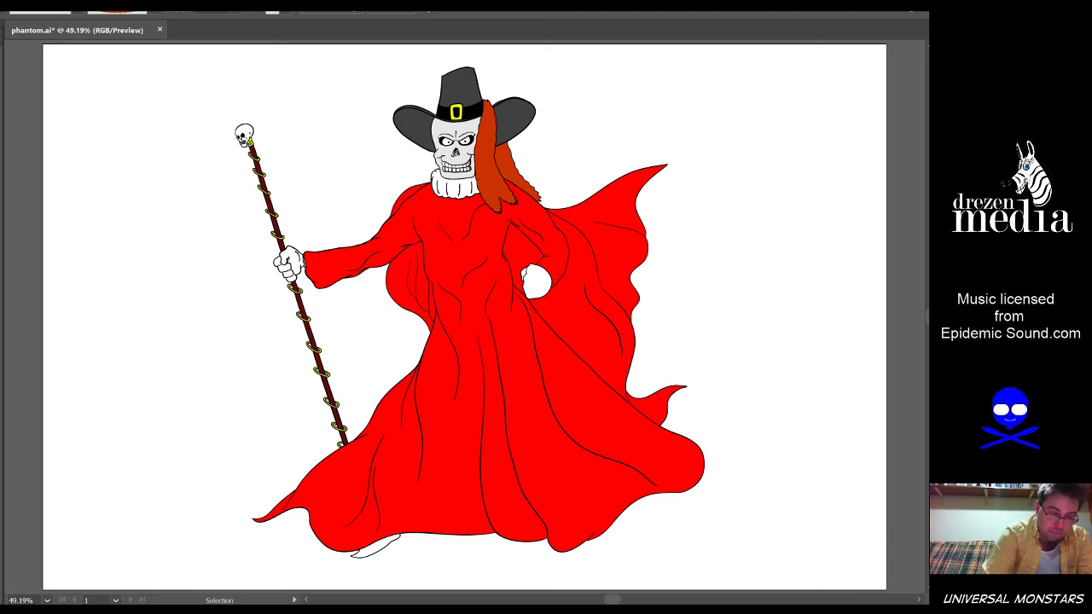
key(b)
key(shift+b)
mouse_move(733, 503)
mouse_down()
mouse_move(763, 520)
mouse_move(738, 512)
mouse_move(780, 514)
mouse_move(793, 528)
mouse_move(853, 524)
mouse_move(806, 552)
mouse_up()
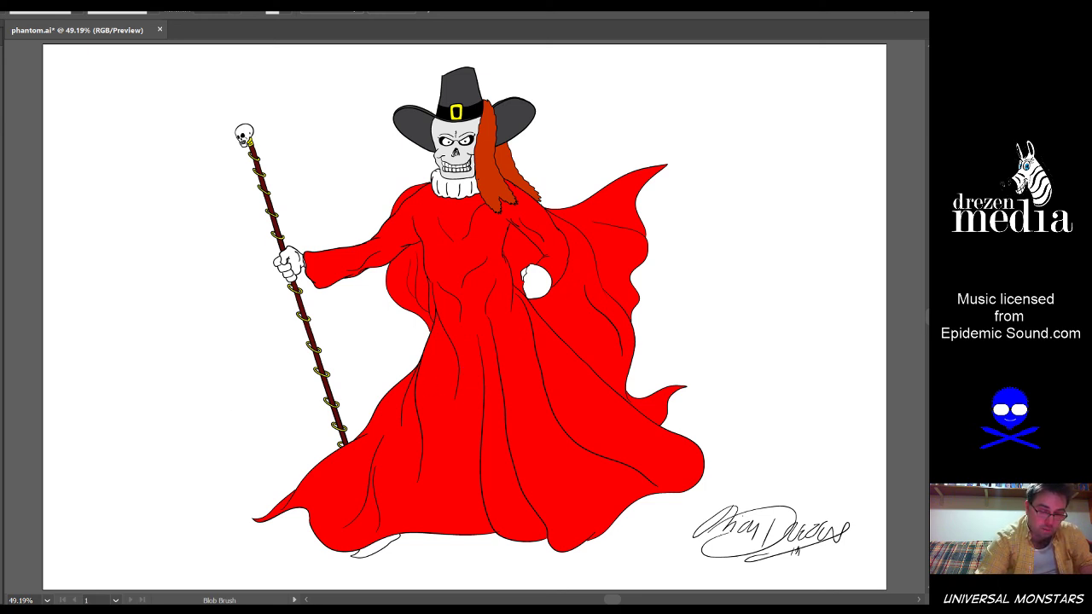
key(ctrl+s)
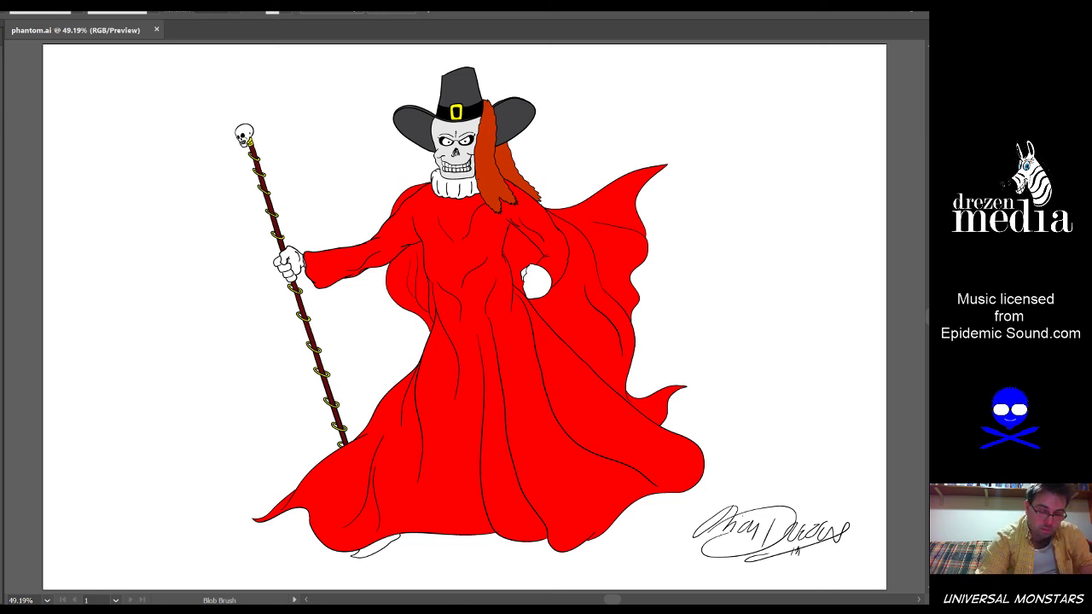